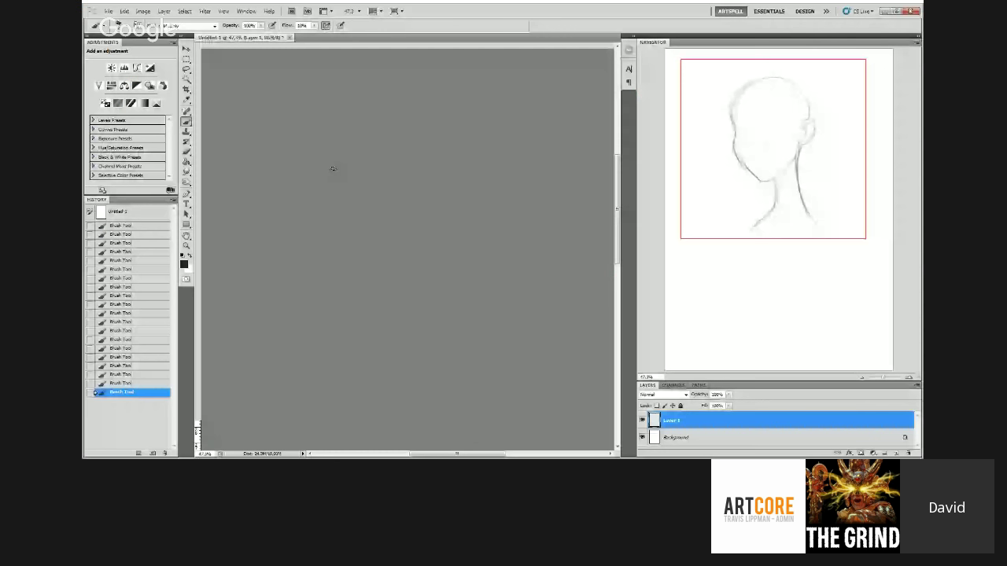
Step: Sketch the outlines of both eye sockets on the blank head with the Brush tool
{"action": "key", "text": "z"}
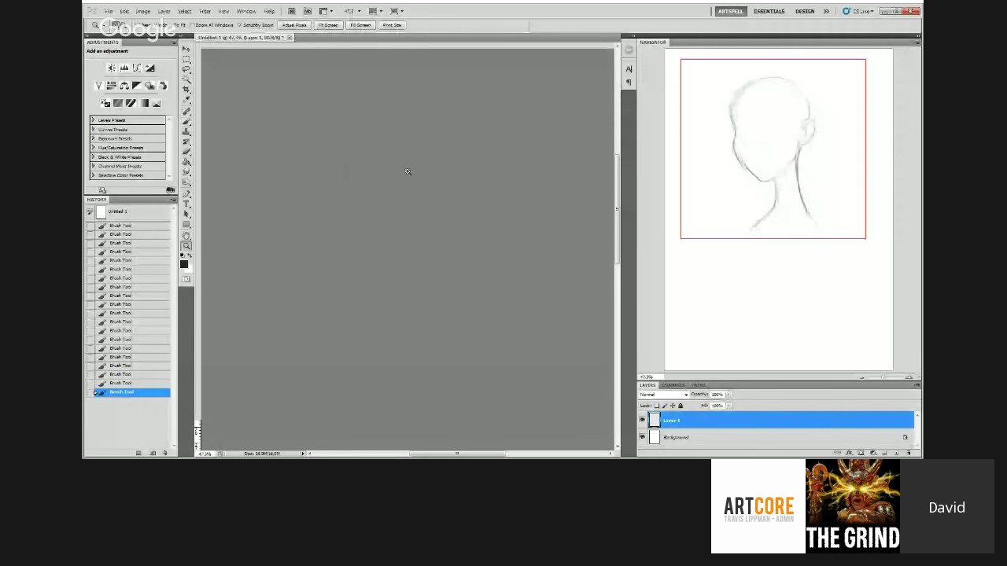
{"action": "left_click_drag", "start_coordinate": [407, 171], "coordinate": [437, 152]}
{"action": "key", "text": "b"}
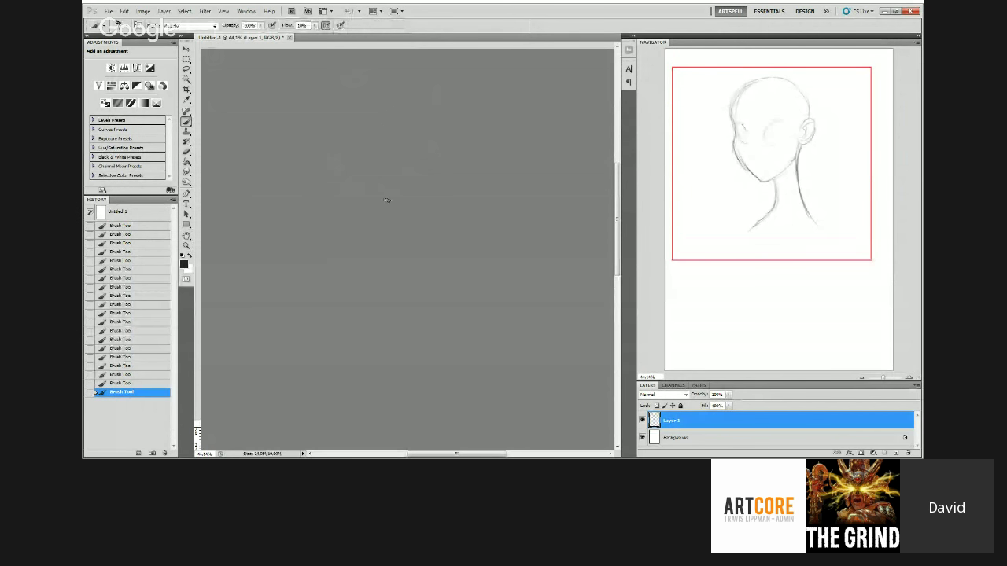
{"action": "key", "text": "ctrl+space"}
{"action": "left_click_drag", "start_coordinate": [390, 200], "coordinate": [410, 140]}
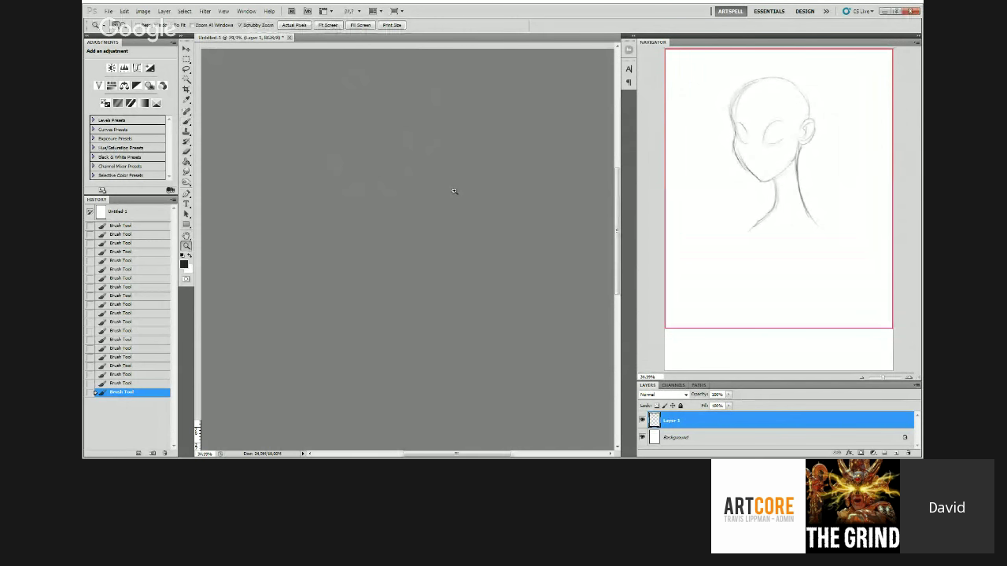
{"action": "left_click_drag", "start_coordinate": [453, 191], "coordinate": [443, 181]}
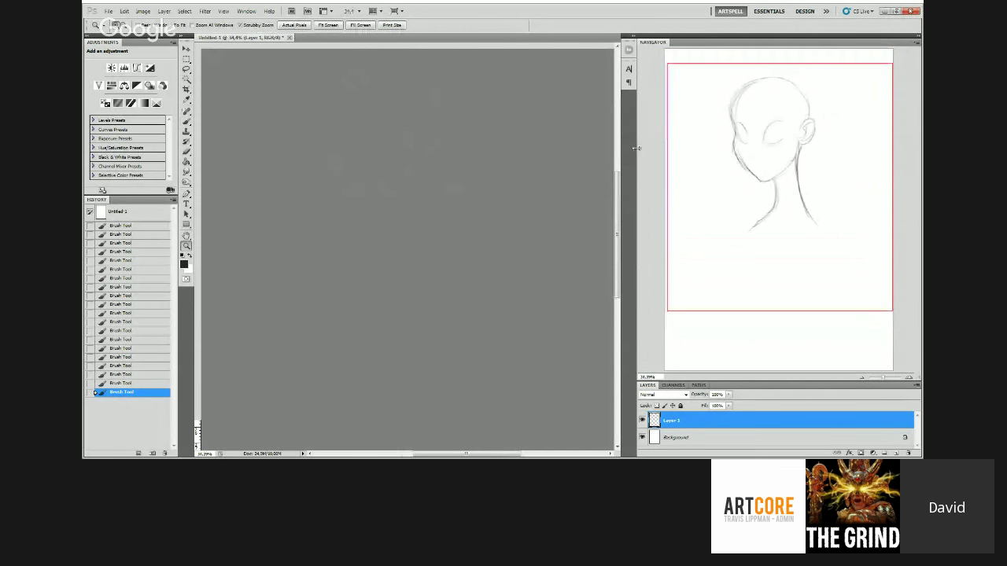
Step: Widen the column that holds the Navigator preview and the layer list
{"action": "left_click_drag", "start_coordinate": [636, 148], "coordinate": [595, 149]}
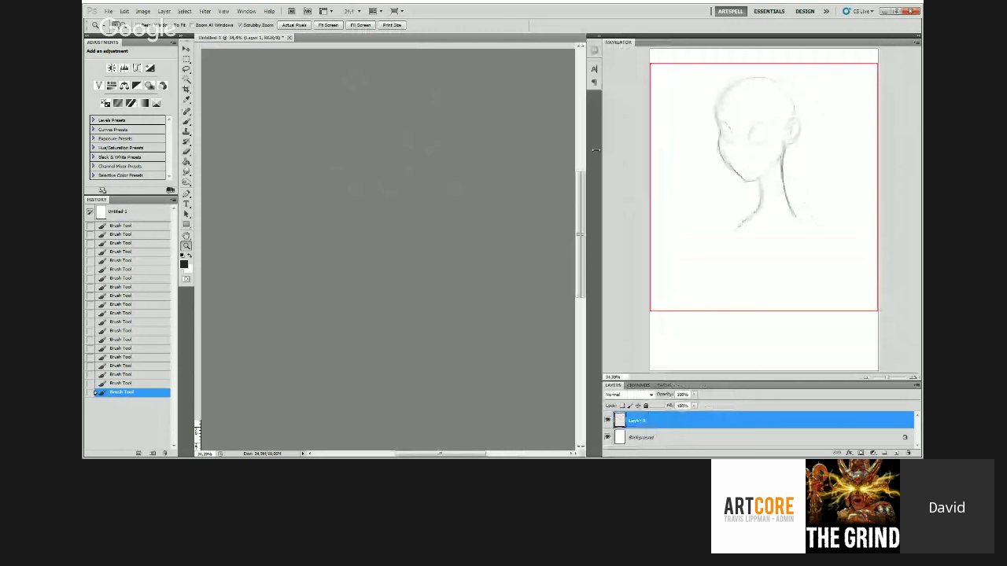
{"action": "left_click_drag", "start_coordinate": [595, 150], "coordinate": [551, 150]}
Step: Draw the upper eyelid lines over both eyes and sketch the nose with brush strokes
{"action": "left_click_drag", "start_coordinate": [331, 135], "coordinate": [514, 192]}
{"action": "key", "text": "b"}
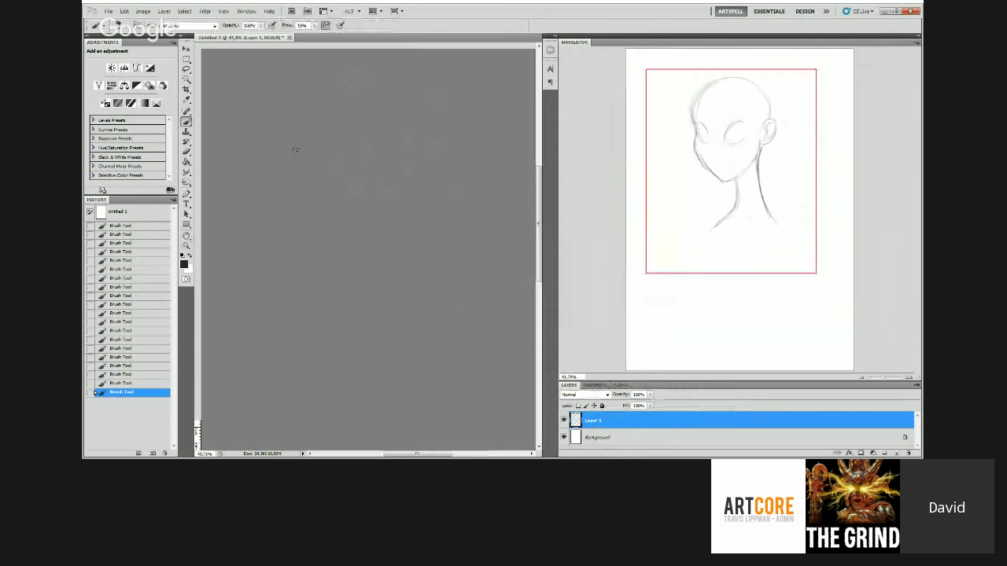
{"action": "key", "text": "z"}
{"action": "left_click", "coordinate": [384, 146], "text": "alt"}
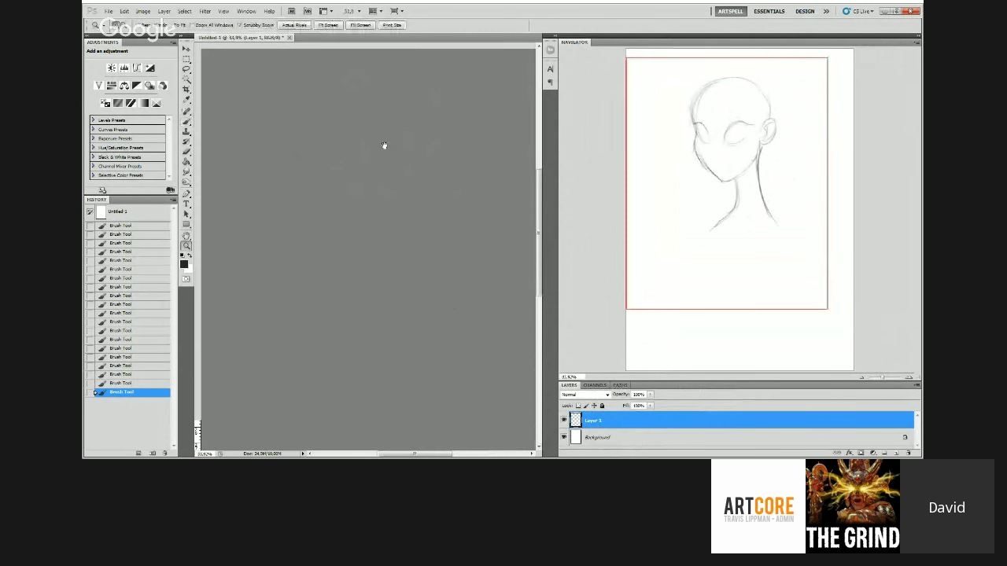
{"action": "left_click", "coordinate": [353, 197]}
{"action": "key", "text": "b"}
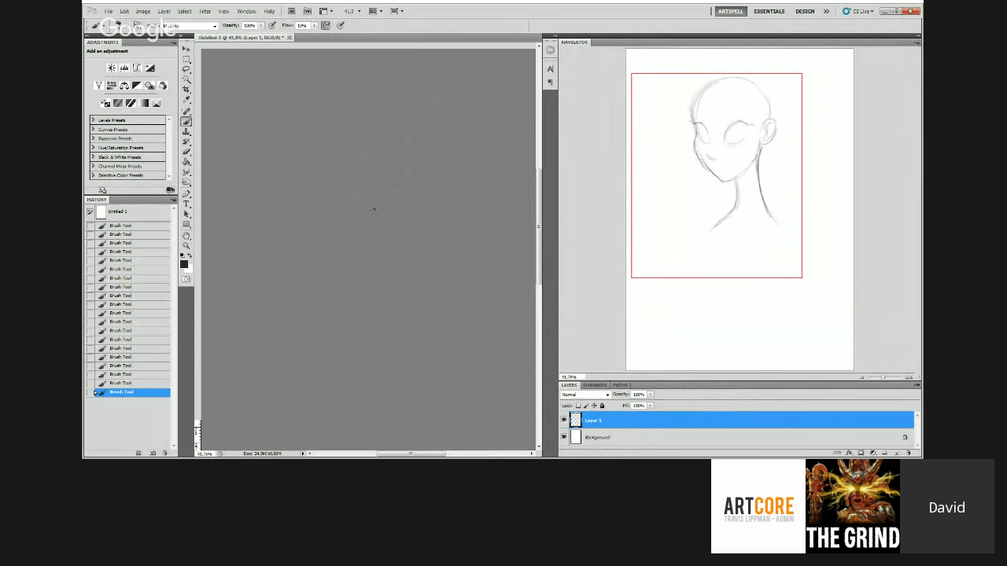
Step: Sketch a small smiling mouth beneath the nose
{"action": "key", "text": "z"}
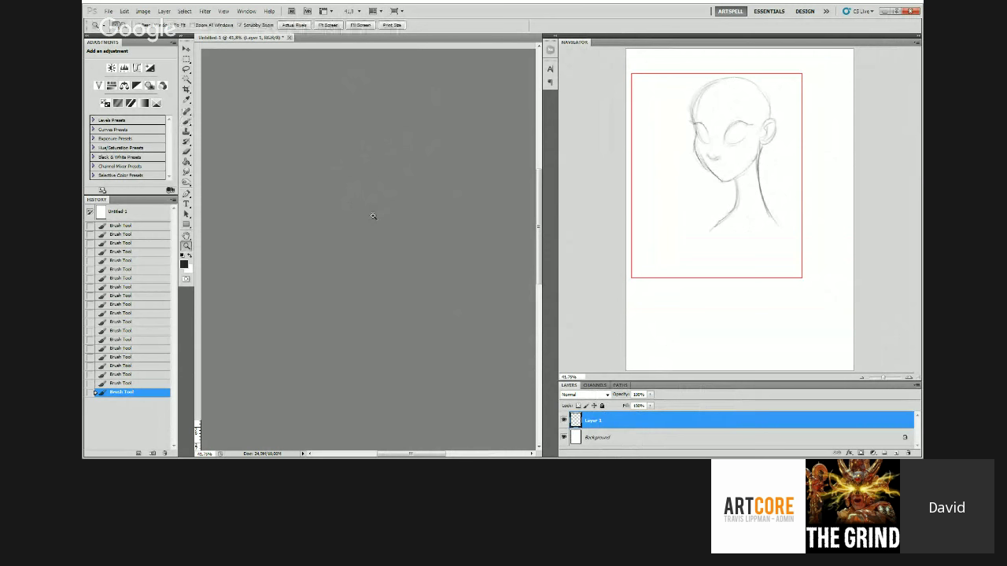
{"action": "mouse_move", "coordinate": [376, 218]}
{"action": "left_mouse_down"}
{"action": "mouse_move", "coordinate": [385, 212]}
{"action": "mouse_move", "coordinate": [382, 221]}
{"action": "left_mouse_up"}
{"action": "key", "text": "b"}
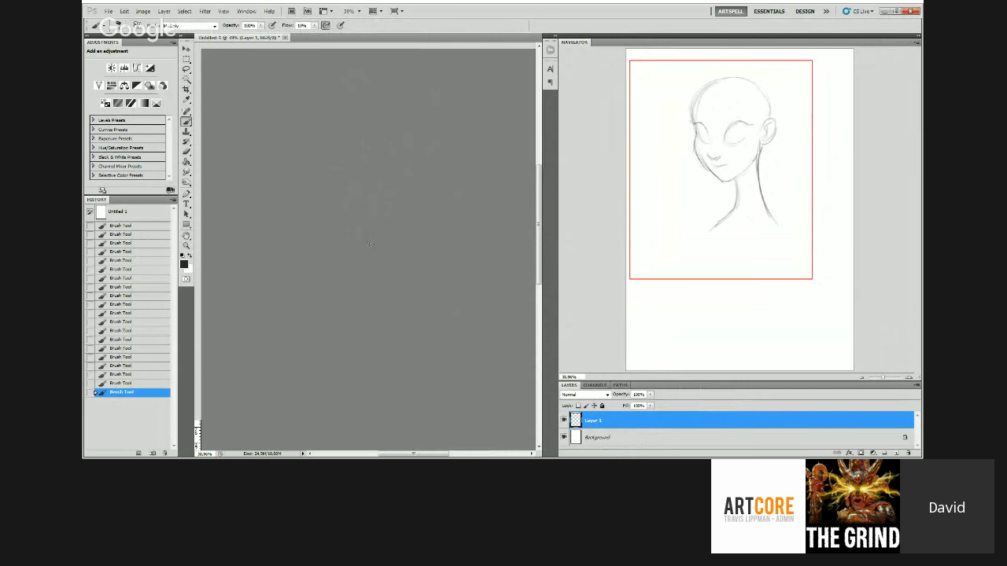
Step: Paint large dark oval pupils in both eyes with the Brush tool
{"action": "key", "text": "z"}
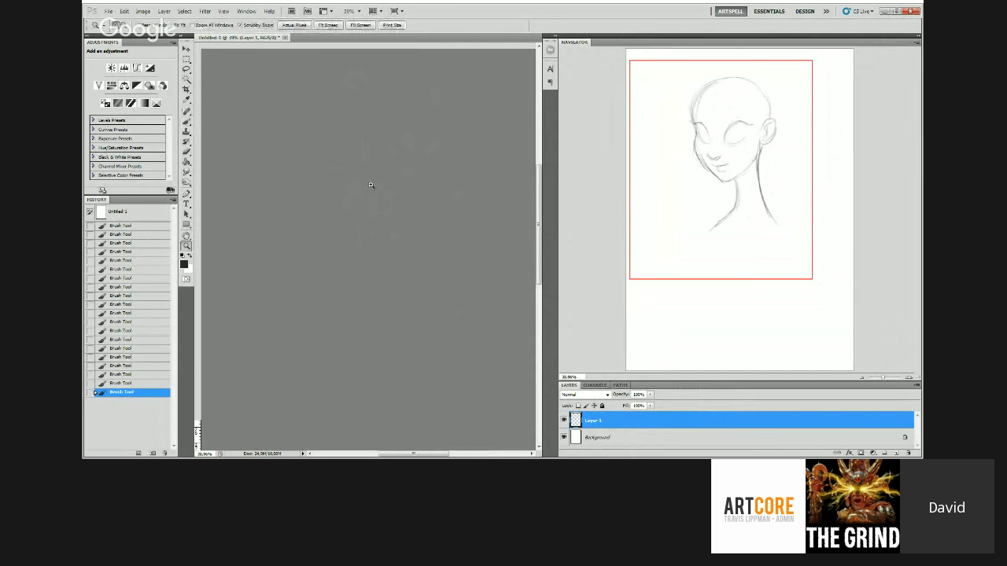
{"action": "mouse_move", "coordinate": [416, 185]}
{"action": "left_mouse_down"}
{"action": "mouse_move", "coordinate": [401, 184]}
{"action": "mouse_move", "coordinate": [414, 187]}
{"action": "left_mouse_up"}
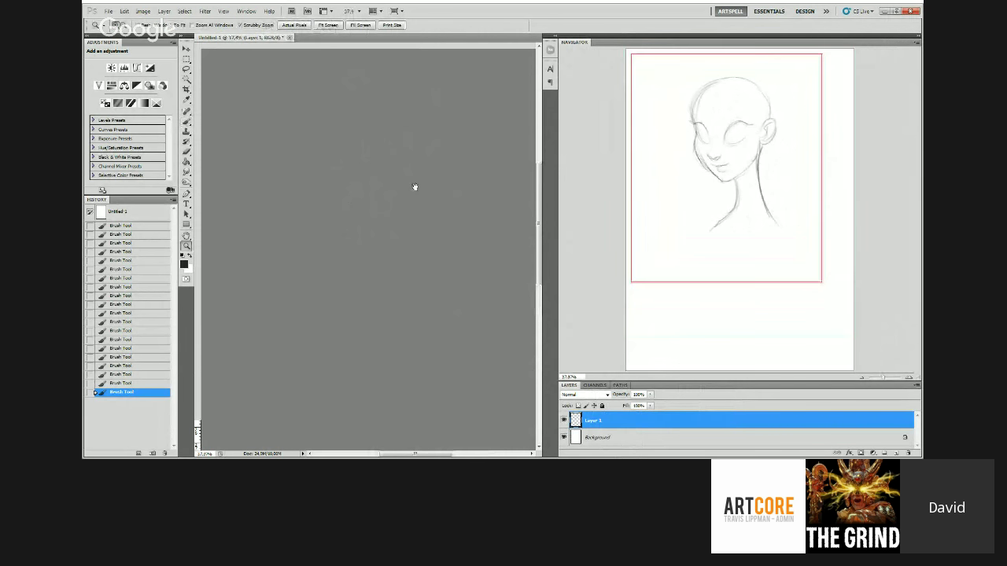
{"action": "key", "text": "b"}
{"action": "mouse_move", "coordinate": [316, 179]}
{"action": "left_mouse_down"}
{"action": "mouse_move", "coordinate": [316, 190]}
{"action": "mouse_move", "coordinate": [317, 170]}
{"action": "mouse_move", "coordinate": [324, 188]}
{"action": "mouse_move", "coordinate": [372, 170]}
{"action": "left_mouse_up"}
{"action": "key", "text": "z"}
{"action": "key", "text": "b"}
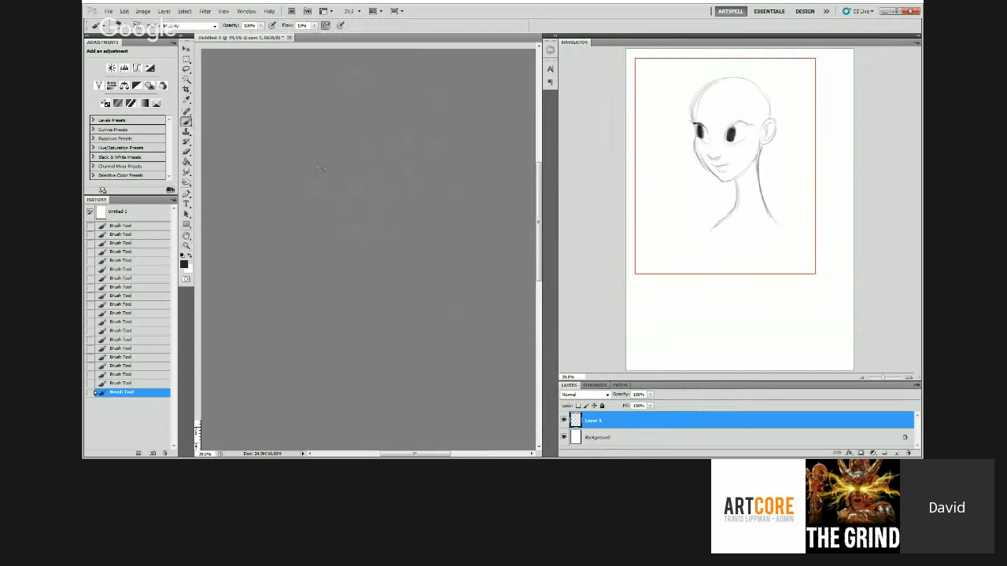
Step: Darken the upper lash lines and strengthen the contours of the nose and cheek
{"action": "mouse_move", "coordinate": [372, 188]}
{"action": "left_mouse_down"}
{"action": "mouse_move", "coordinate": [383, 171]}
{"action": "mouse_move", "coordinate": [418, 170]}
{"action": "left_mouse_up"}
{"action": "key", "text": "z"}
{"action": "left_click_drag", "start_coordinate": [344, 207], "coordinate": [350, 207]}
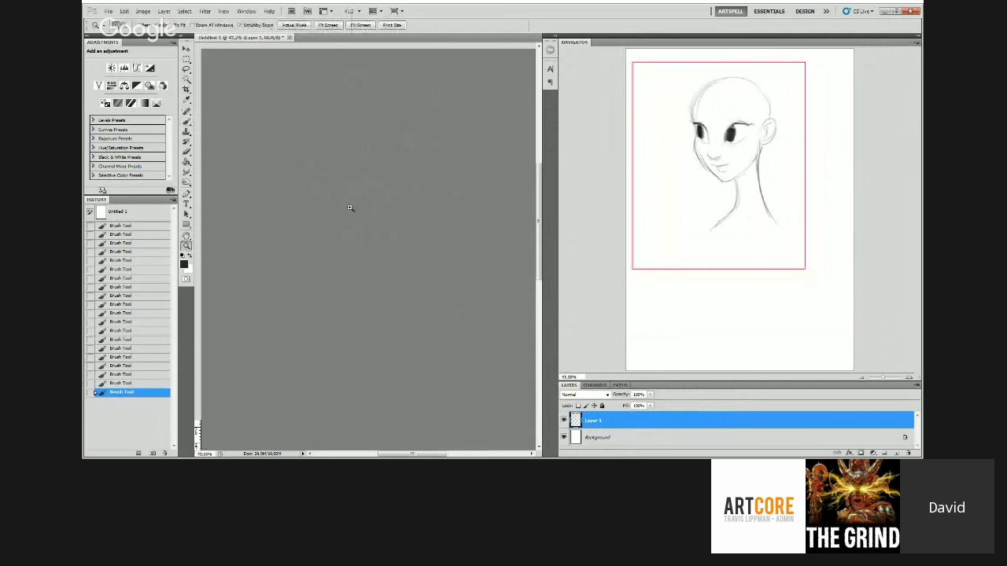
{"action": "key", "text": "b"}
{"action": "key", "text": "z"}
{"action": "mouse_move", "coordinate": [366, 209]}
{"action": "left_mouse_down"}
{"action": "mouse_move", "coordinate": [348, 202]}
{"action": "mouse_move", "coordinate": [364, 201]}
{"action": "left_mouse_up"}
{"action": "key", "text": "b"}
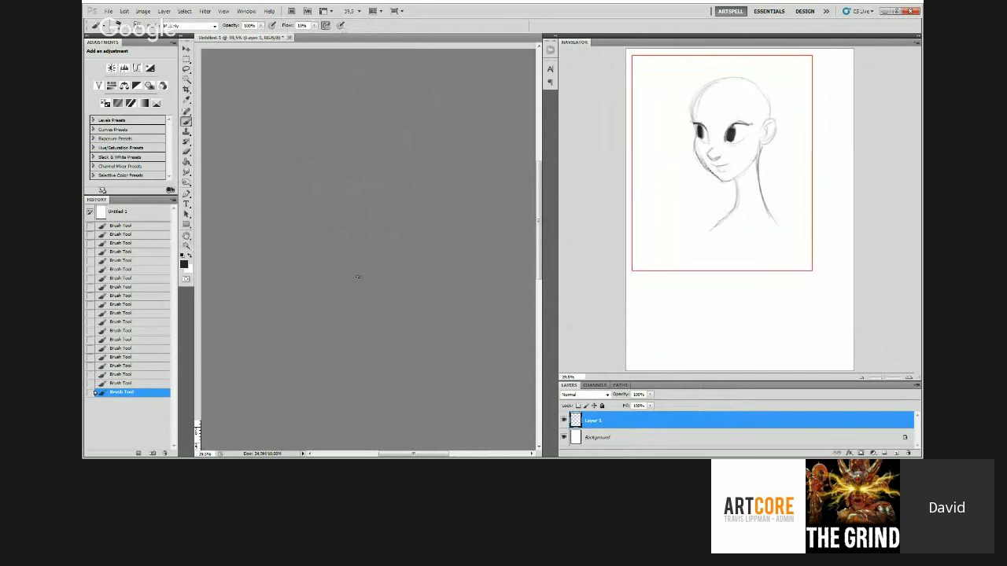
Step: Flip the head sketch on Layer 1 horizontally with Free Transform
{"action": "key", "text": "z"}
{"action": "key", "text": "ctrl+0"}
{"action": "key", "text": "ctrl+t"}
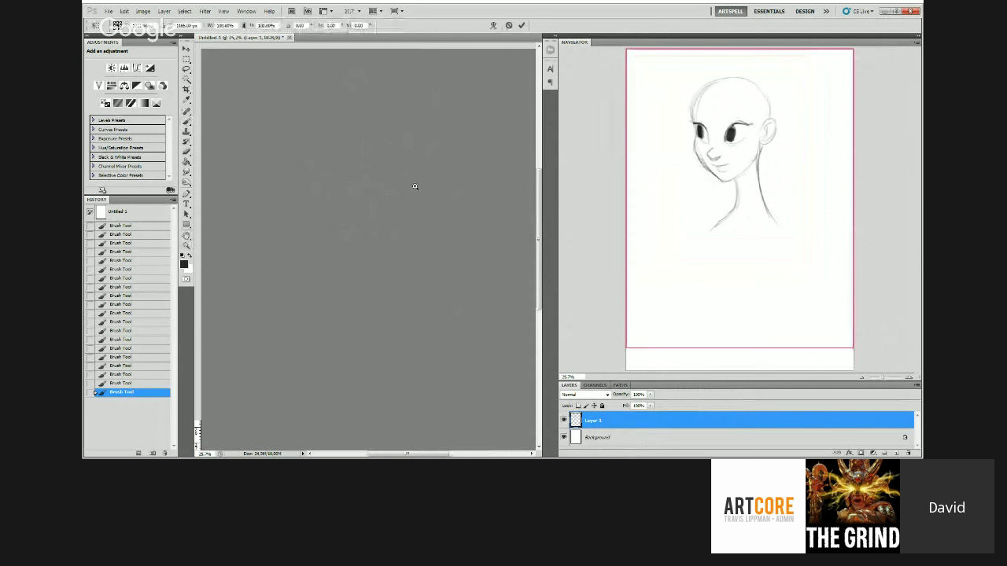
{"action": "right_click", "coordinate": [415, 186]}
{"action": "left_click", "coordinate": [451, 296]}
{"action": "key", "text": "Return"}
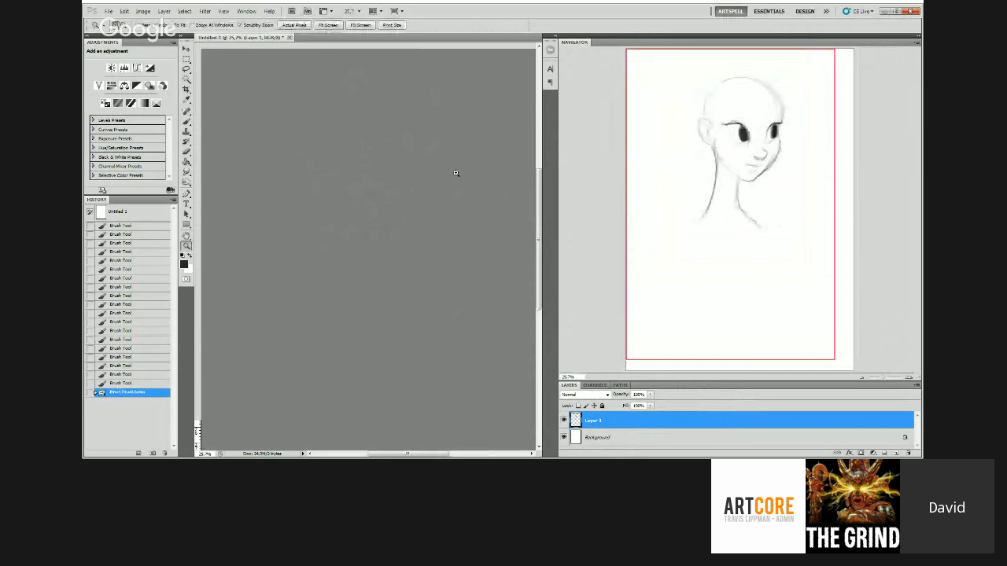
Step: Refine the pupils and lid lines of both eyes on the flipped head
{"action": "left_click", "coordinate": [440, 151]}
{"action": "key", "text": "b"}
{"action": "left_click_drag", "start_coordinate": [372, 191], "coordinate": [378, 198]}
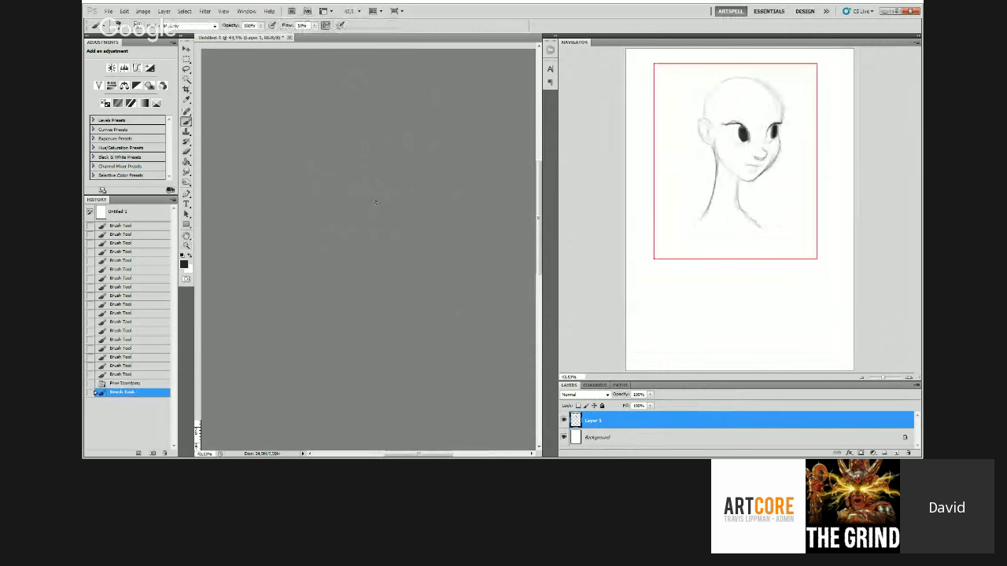
{"action": "left_click_drag", "start_coordinate": [445, 183], "coordinate": [446, 193]}
{"action": "left_click_drag", "start_coordinate": [447, 184], "coordinate": [422, 176]}
{"action": "key", "text": "z"}
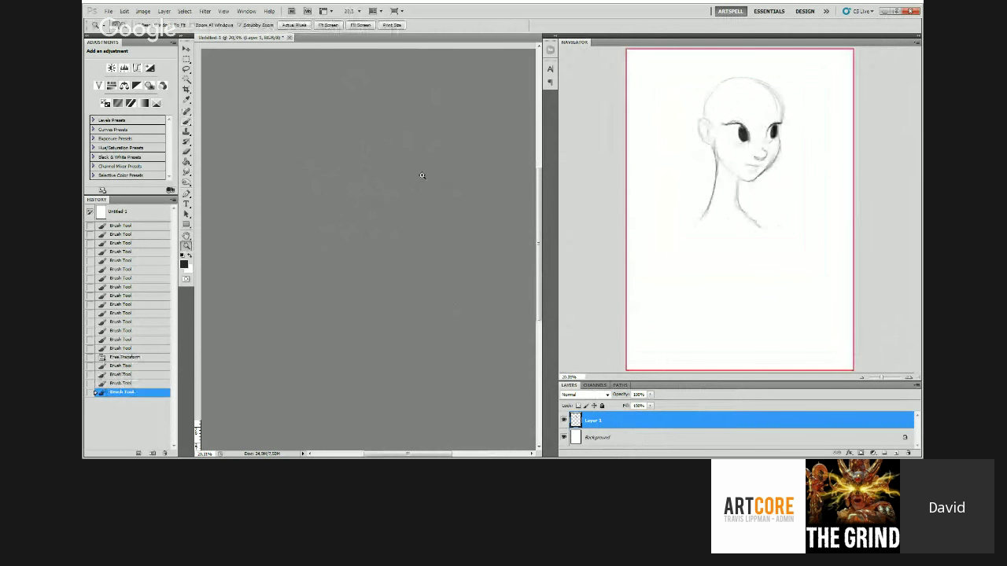
Step: Redraw the jawline from below the ear down to the chin with darker brush strokes
{"action": "key", "text": "b"}
{"action": "mouse_move", "coordinate": [343, 176]}
{"action": "left_mouse_down"}
{"action": "mouse_move", "coordinate": [364, 175]}
{"action": "mouse_move", "coordinate": [356, 219]}
{"action": "left_mouse_up"}
{"action": "left_click_drag", "start_coordinate": [361, 217], "coordinate": [374, 230]}
{"action": "left_click_drag", "start_coordinate": [376, 231], "coordinate": [388, 239]}
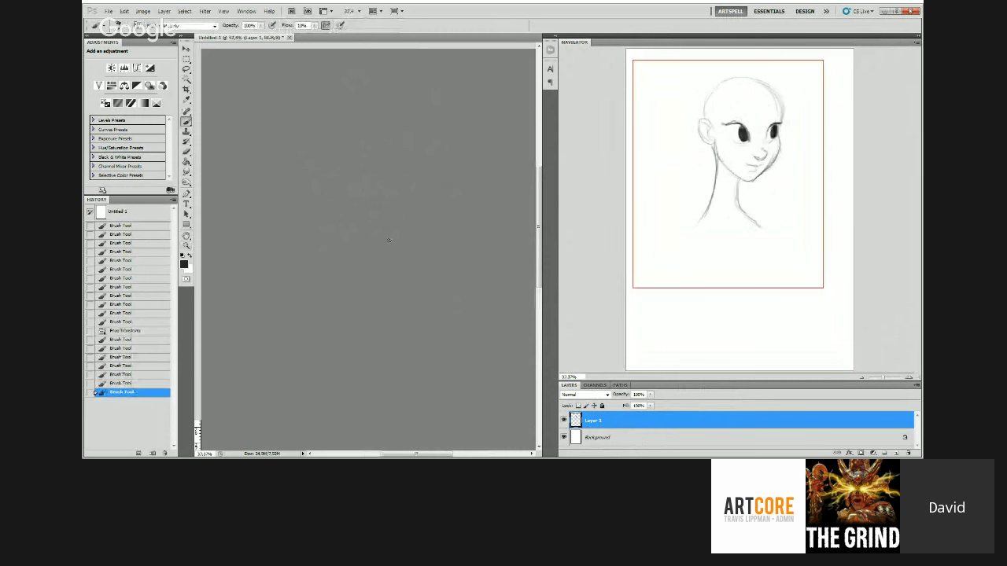
Step: Erase stray marks beside the front of the neck and redraw its line down to the shoulder
{"action": "key", "text": "e"}
{"action": "left_click_drag", "start_coordinate": [377, 316], "coordinate": [380, 302]}
{"action": "key", "text": "b"}
{"action": "left_click_drag", "start_coordinate": [388, 264], "coordinate": [393, 289]}
{"action": "left_click_drag", "start_coordinate": [397, 298], "coordinate": [424, 344]}
Step: Reshape the far cheek contour by brushing, erasing and redrawing its edge
{"action": "scroll", "coordinate": [393, 276], "scroll_direction": "down", "scroll_amount": 3}
{"action": "scroll", "coordinate": [393, 276], "scroll_direction": "up", "scroll_amount": 2}
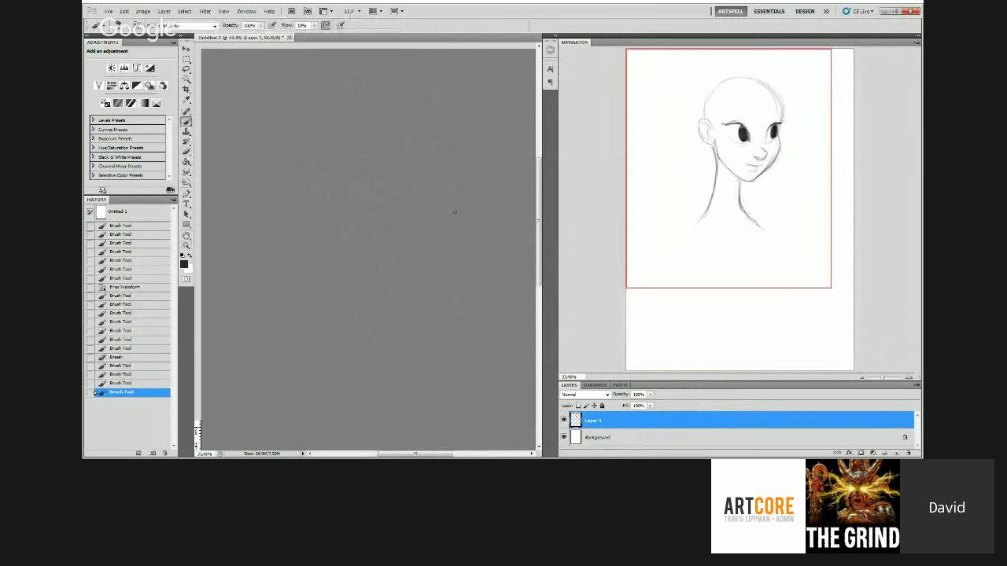
{"action": "left_click_drag", "start_coordinate": [454, 211], "coordinate": [439, 246]}
{"action": "key", "text": "e"}
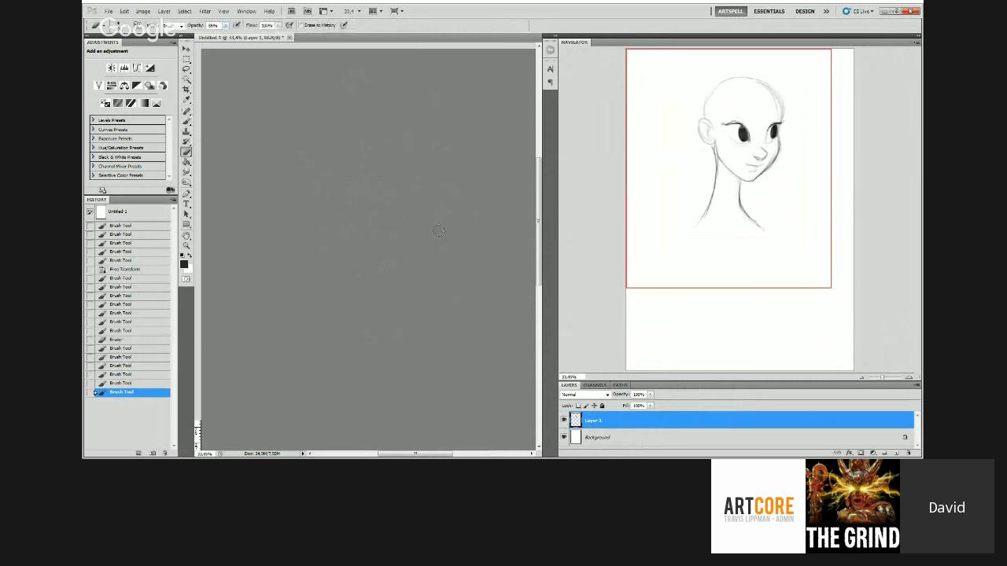
{"action": "left_click_drag", "start_coordinate": [448, 223], "coordinate": [447, 236]}
{"action": "key", "text": "b"}
{"action": "mouse_move", "coordinate": [449, 233]}
{"action": "left_mouse_down"}
{"action": "mouse_move", "coordinate": [429, 258]}
{"action": "mouse_move", "coordinate": [442, 242]}
{"action": "left_mouse_up"}
Step: Add short brush strokes along the lower edges of both eyes
{"action": "key", "text": "ctrl+space"}
{"action": "mouse_move", "coordinate": [464, 233]}
{"action": "left_mouse_down"}
{"action": "mouse_move", "coordinate": [442, 234]}
{"action": "mouse_move", "coordinate": [463, 234]}
{"action": "left_mouse_up"}
{"action": "left_click_drag", "start_coordinate": [390, 198], "coordinate": [394, 204]}
{"action": "left_click_drag", "start_coordinate": [431, 193], "coordinate": [434, 203]}
{"action": "left_click_drag", "start_coordinate": [434, 196], "coordinate": [437, 204]}
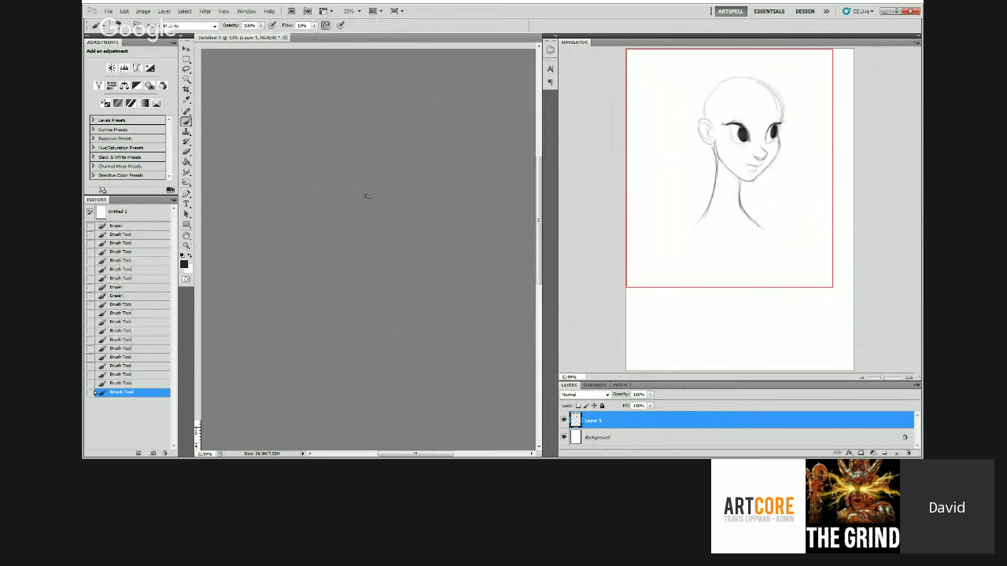
Step: Refine the outer edge of the far eye and the adjacent face contour with short brush strokes
{"action": "key", "text": "z"}
{"action": "left_click", "coordinate": [384, 184], "text": "alt"}
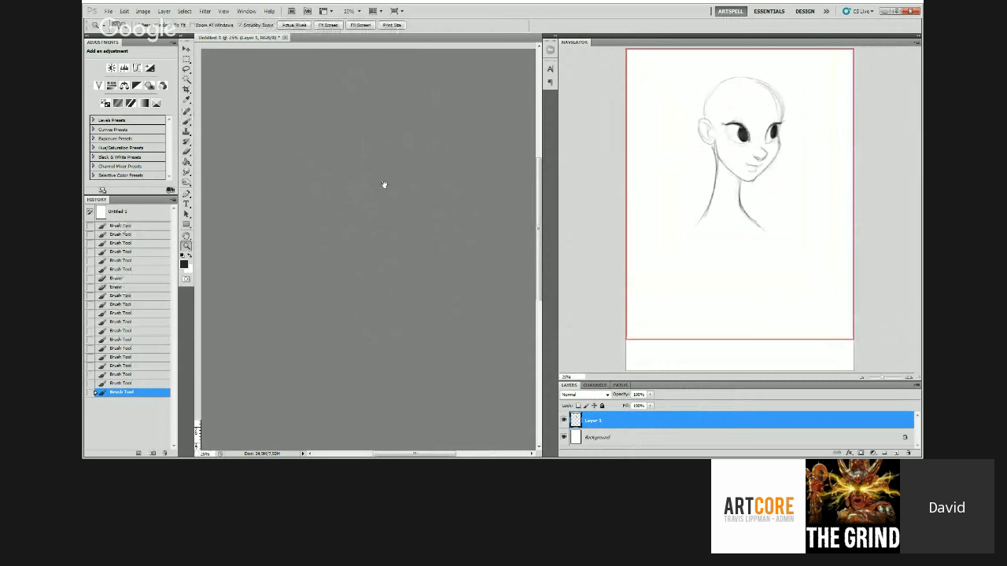
{"action": "key", "text": "b"}
{"action": "left_click_drag", "start_coordinate": [420, 191], "coordinate": [422, 197]}
{"action": "left_click_drag", "start_coordinate": [427, 189], "coordinate": [427, 194]}
{"action": "left_click_drag", "start_coordinate": [432, 187], "coordinate": [423, 210]}
{"action": "left_click_drag", "start_coordinate": [420, 210], "coordinate": [429, 187]}
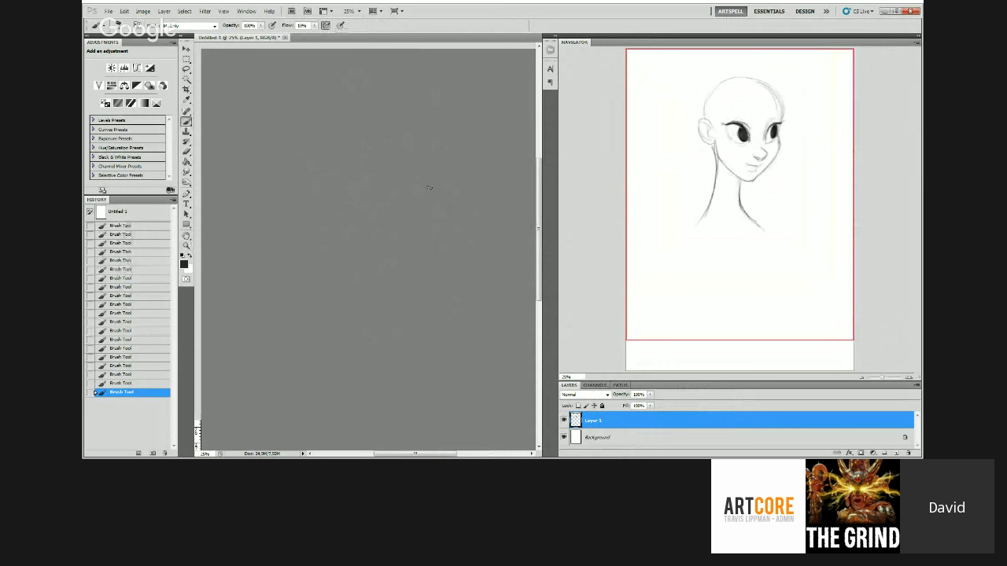
Step: Sketch the hair with a parted fringe across the forehead and strands along both sides of the head
{"action": "key", "text": "z"}
{"action": "left_click", "coordinate": [434, 217]}
{"action": "key", "text": "b"}
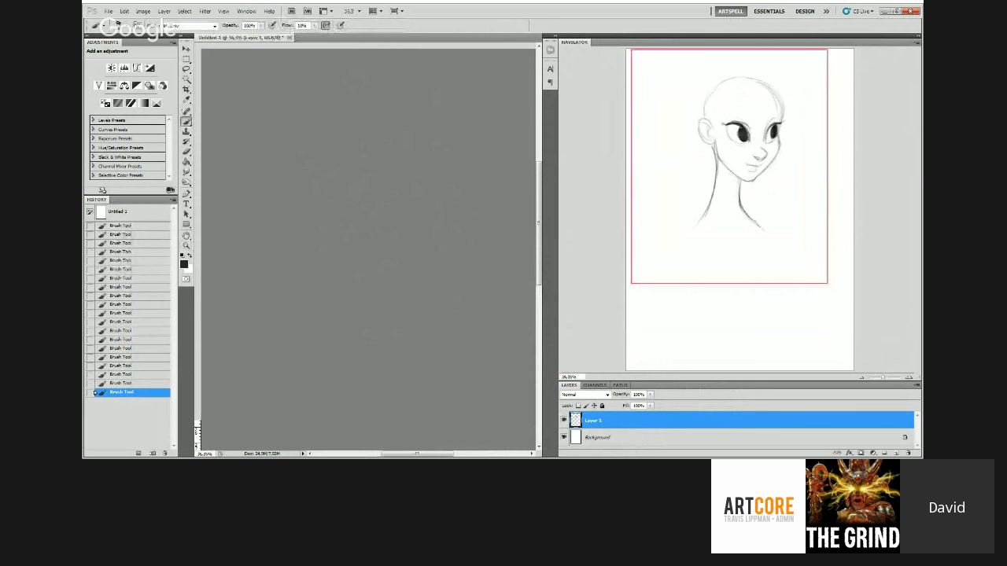
{"action": "key", "text": "z"}
{"action": "left_click", "coordinate": [399, 203], "text": "alt"}
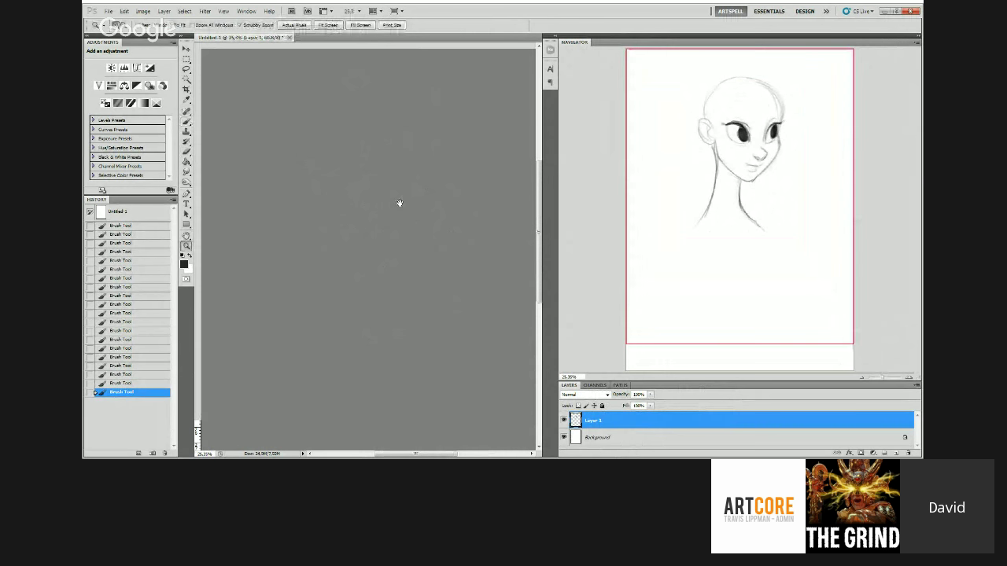
{"action": "key", "text": "b"}
{"action": "left_click_drag", "start_coordinate": [413, 130], "coordinate": [426, 159]}
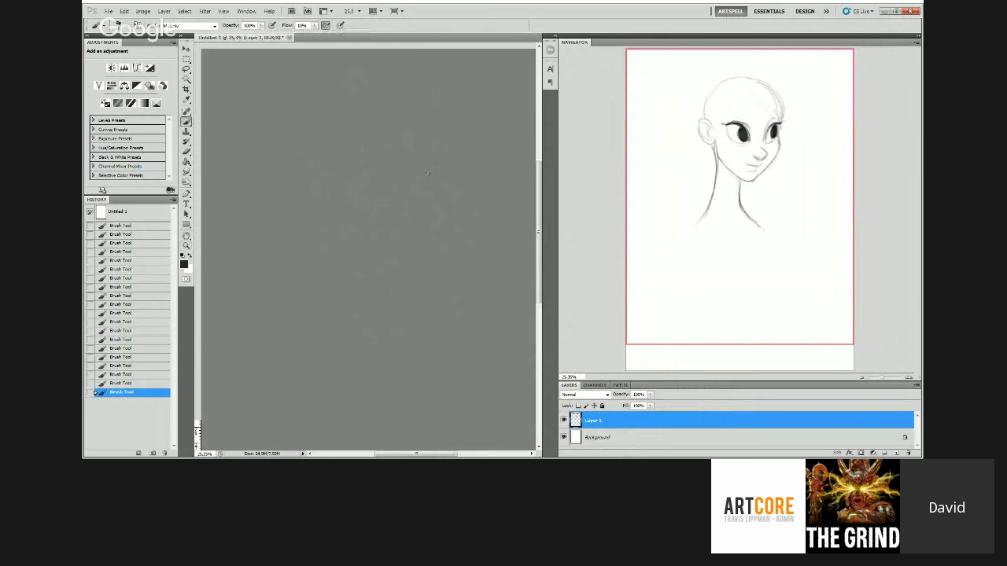
{"action": "left_click_drag", "start_coordinate": [425, 117], "coordinate": [440, 175]}
{"action": "left_click_drag", "start_coordinate": [340, 146], "coordinate": [327, 174]}
{"action": "left_click_drag", "start_coordinate": [330, 104], "coordinate": [312, 136]}
{"action": "mouse_move", "coordinate": [372, 98]}
{"action": "left_mouse_down"}
{"action": "mouse_move", "coordinate": [408, 135]}
{"action": "mouse_move", "coordinate": [395, 134]}
{"action": "left_mouse_up"}
Step: Mirror the head and hair sketch horizontally again with Free Transform
{"action": "key", "text": "z"}
{"action": "key", "text": "ctrl+t"}
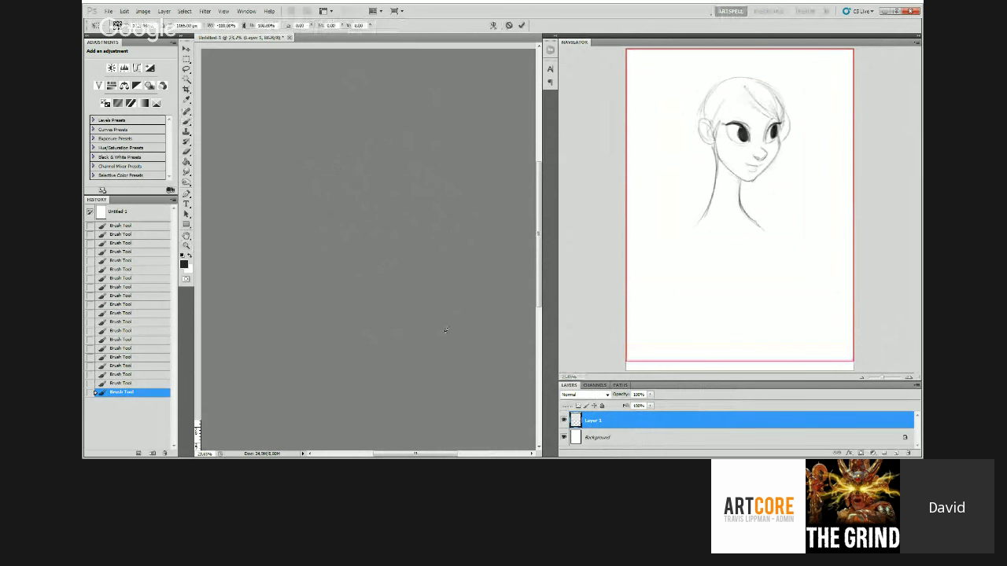
{"action": "key", "text": "Return"}
Step: Draw the hair swept back over the ear into a looped ponytail behind the head
{"action": "key", "text": "b"}
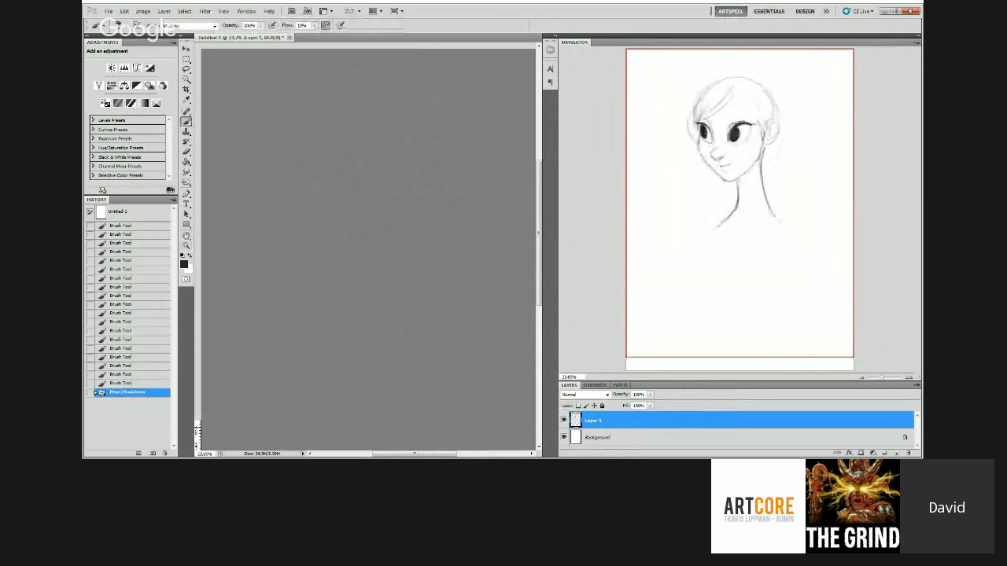
{"action": "mouse_move", "coordinate": [380, 135]}
{"action": "left_mouse_down"}
{"action": "mouse_move", "coordinate": [432, 167]}
{"action": "mouse_move", "coordinate": [445, 189]}
{"action": "mouse_move", "coordinate": [455, 175]}
{"action": "mouse_move", "coordinate": [444, 213]}
{"action": "left_mouse_up"}
{"action": "left_click_drag", "start_coordinate": [422, 170], "coordinate": [424, 206]}
{"action": "mouse_move", "coordinate": [424, 206]}
{"action": "left_mouse_down"}
{"action": "mouse_move", "coordinate": [442, 216]}
{"action": "mouse_move", "coordinate": [435, 205]}
{"action": "left_mouse_up"}
{"action": "mouse_move", "coordinate": [422, 167]}
{"action": "left_mouse_down"}
{"action": "mouse_move", "coordinate": [445, 211]}
{"action": "mouse_move", "coordinate": [419, 193]}
{"action": "left_mouse_up"}
Step: Draw an eyebrow above each eye with the Brush tool
{"action": "key", "text": "z"}
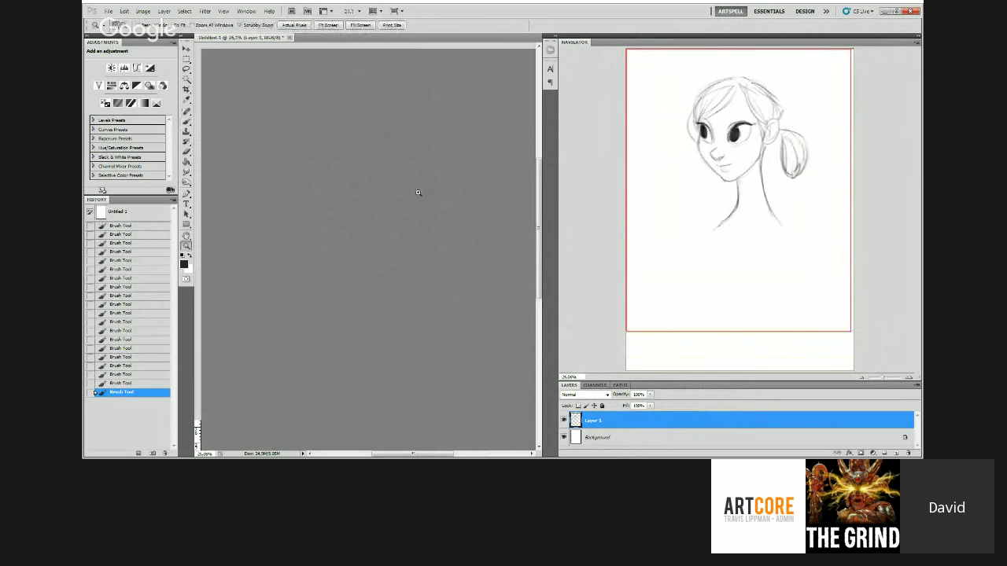
{"action": "key", "text": "b"}
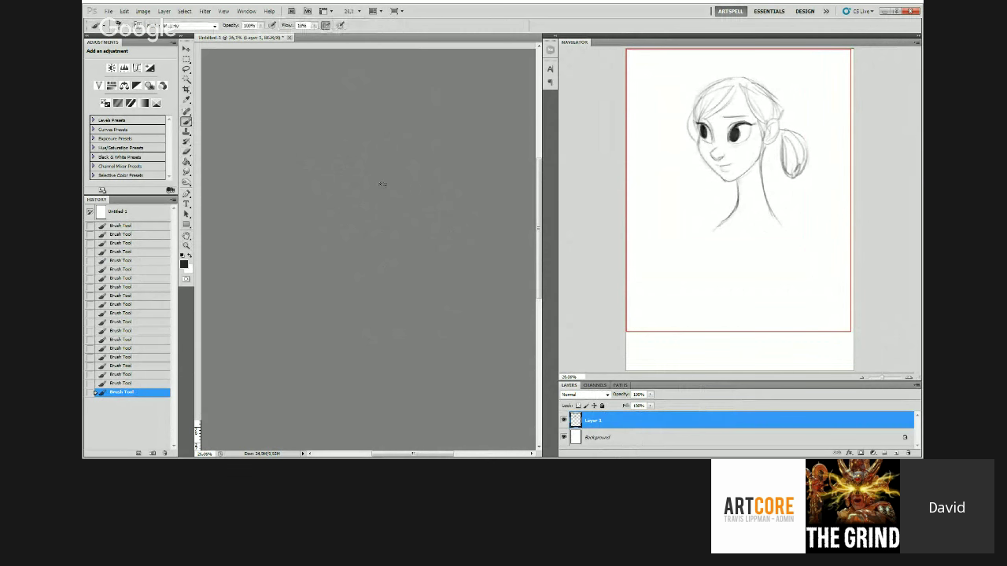
{"action": "left_click_drag", "start_coordinate": [375, 185], "coordinate": [407, 184]}
{"action": "left_click_drag", "start_coordinate": [345, 175], "coordinate": [356, 184]}
Step: Select the near eyebrow with the Lasso and adjust its placement with Free Transform
{"action": "key", "text": "l"}
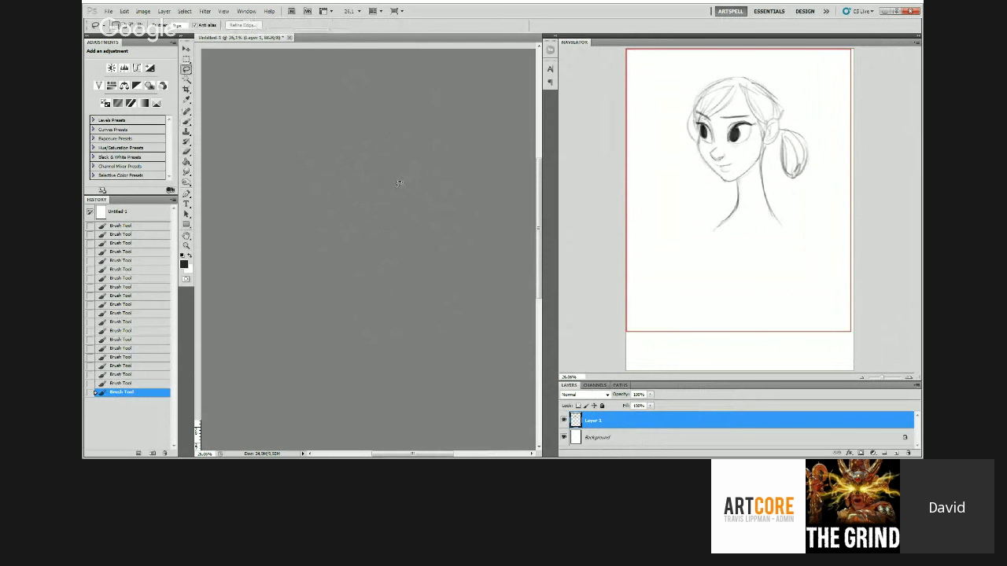
{"action": "key", "text": "ctrl+t"}
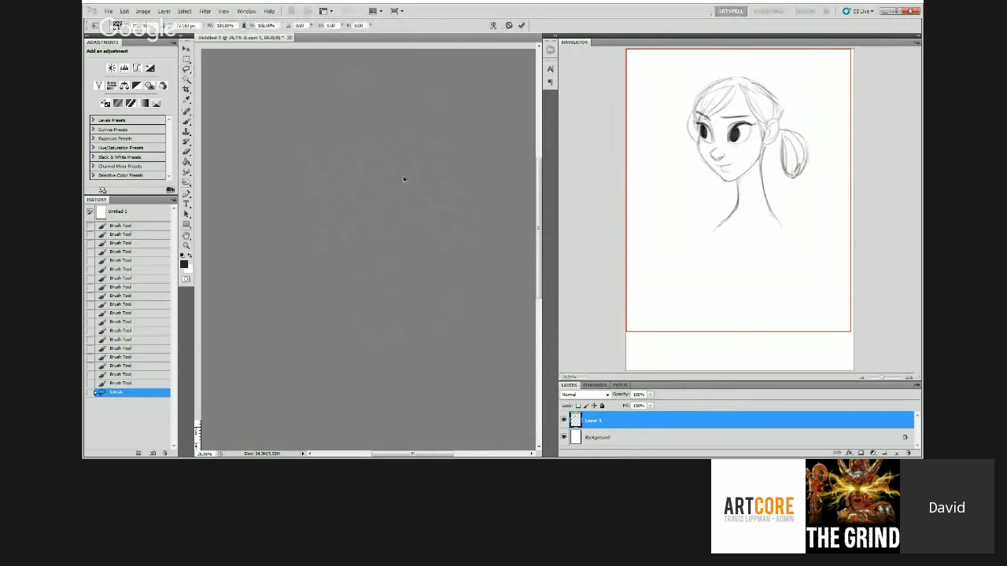
{"action": "key", "text": "Return"}
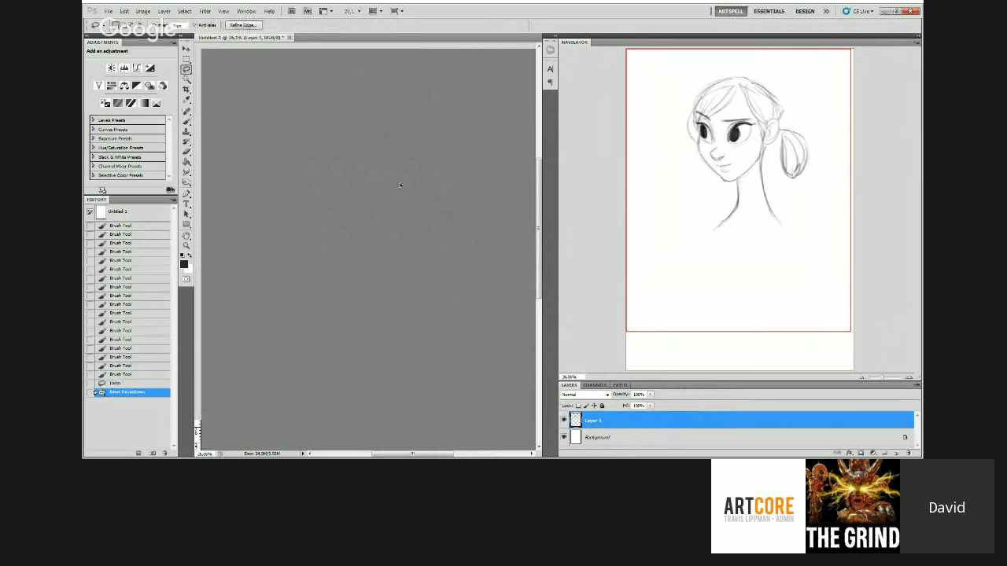
Step: Deselect the near eyebrow and thicken it with darker brush strokes
{"action": "key", "text": "b"}
{"action": "key", "text": "ctrl+d"}
{"action": "left_click_drag", "start_coordinate": [404, 185], "coordinate": [379, 187]}
{"action": "left_click_drag", "start_coordinate": [400, 186], "coordinate": [381, 188]}
{"action": "mouse_move", "coordinate": [409, 188]}
{"action": "left_mouse_down"}
{"action": "mouse_move", "coordinate": [393, 186]}
{"action": "mouse_move", "coordinate": [418, 199]}
{"action": "left_mouse_up"}
{"action": "key", "text": "z"}
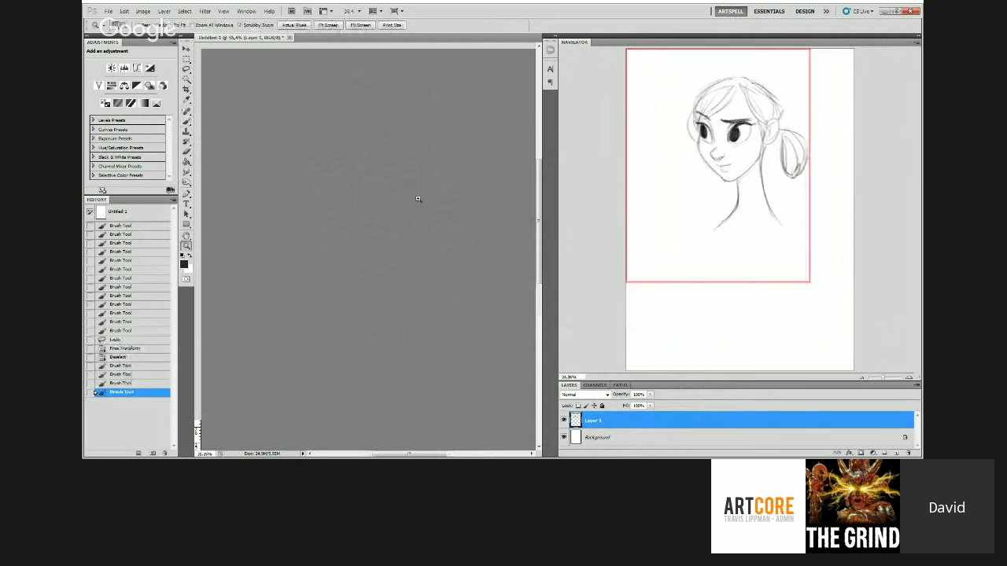
Step: Refine the lines around the eyes and define the ear with short brush strokes
{"action": "key", "text": "b"}
{"action": "left_click", "coordinate": [371, 196]}
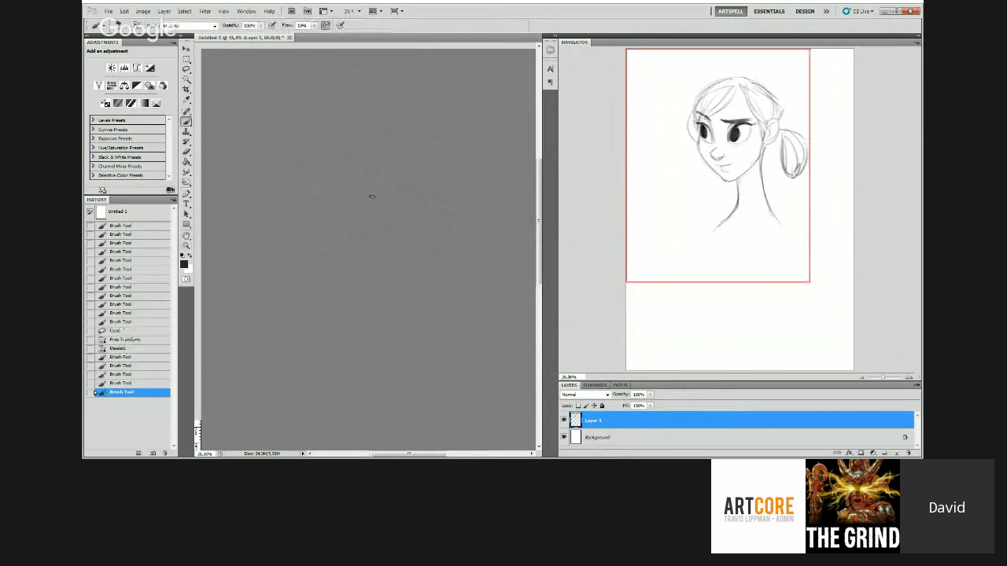
{"action": "left_click_drag", "start_coordinate": [372, 197], "coordinate": [374, 208]}
{"action": "left_click_drag", "start_coordinate": [372, 199], "coordinate": [373, 214]}
{"action": "left_click_drag", "start_coordinate": [373, 203], "coordinate": [375, 214]}
{"action": "key", "text": "z"}
{"action": "mouse_move", "coordinate": [386, 197]}
{"action": "left_mouse_down"}
{"action": "mouse_move", "coordinate": [375, 193]}
{"action": "mouse_move", "coordinate": [431, 202]}
{"action": "mouse_move", "coordinate": [435, 193]}
{"action": "left_mouse_up"}
{"action": "key", "text": "b"}
{"action": "left_click_drag", "start_coordinate": [437, 188], "coordinate": [441, 180]}
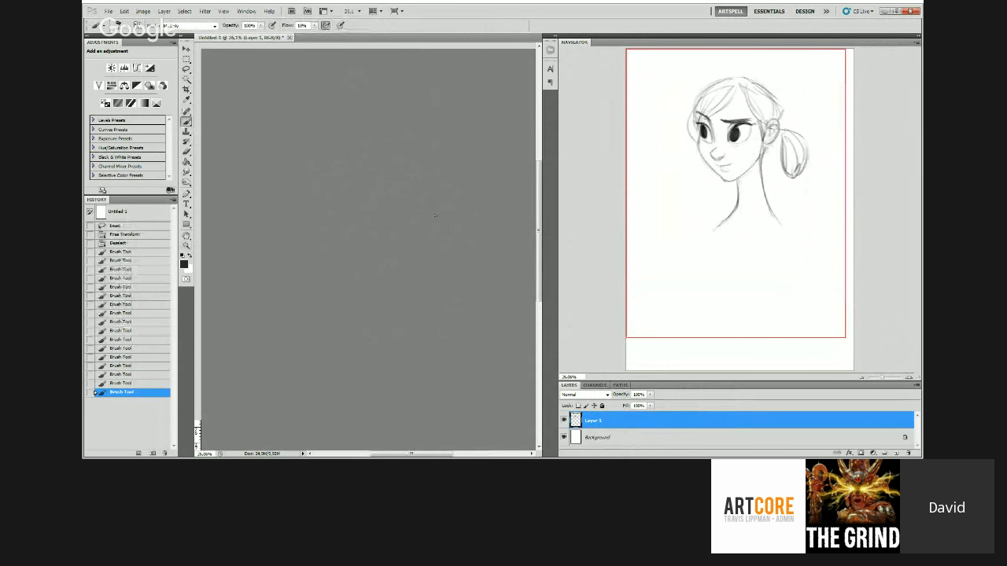
Step: Darken the hair lock beside the far temple and extend the mouth into a wider smile
{"action": "scroll", "coordinate": [365, 166], "scroll_direction": "down", "scroll_amount": 1}
{"action": "left_click_drag", "start_coordinate": [365, 166], "coordinate": [360, 201]}
{"action": "mouse_move", "coordinate": [364, 169]}
{"action": "left_mouse_down"}
{"action": "mouse_move", "coordinate": [361, 203]}
{"action": "mouse_move", "coordinate": [367, 183]}
{"action": "left_mouse_up"}
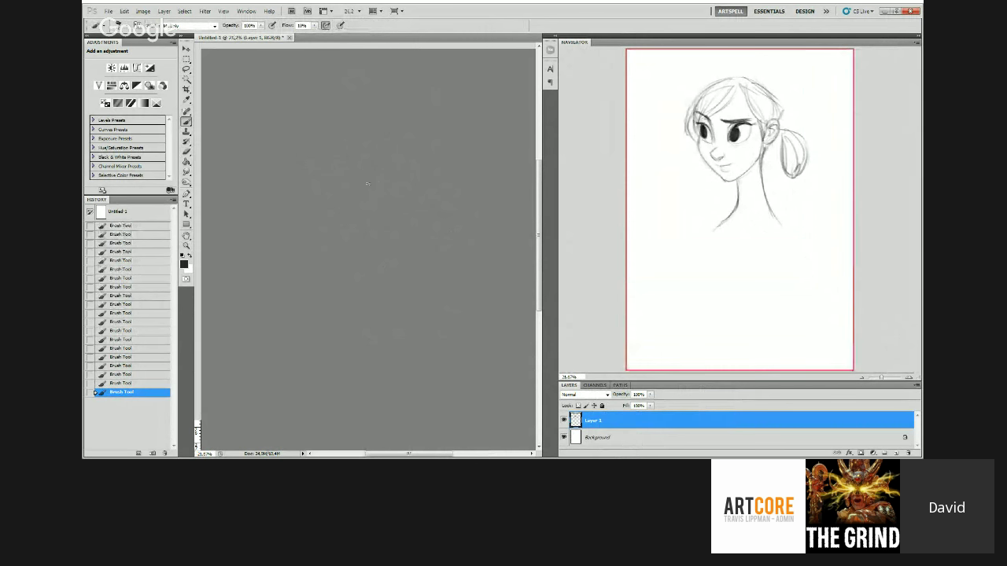
{"action": "mouse_move", "coordinate": [382, 228]}
{"action": "left_mouse_down"}
{"action": "mouse_move", "coordinate": [419, 232]}
{"action": "mouse_move", "coordinate": [409, 240]}
{"action": "left_mouse_up"}
Step: Sketch an open collar and shoulder lines around the base of the neck
{"action": "key", "text": "z"}
{"action": "left_click", "coordinate": [409, 193], "text": "alt"}
{"action": "key", "text": "b"}
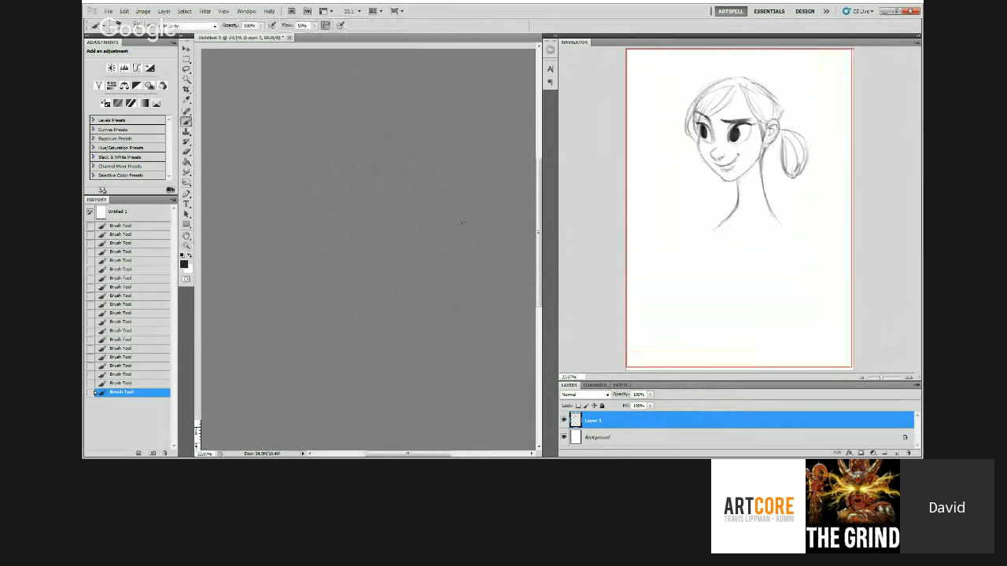
{"action": "mouse_move", "coordinate": [438, 272]}
{"action": "left_mouse_down"}
{"action": "mouse_move", "coordinate": [406, 276]}
{"action": "mouse_move", "coordinate": [452, 292]}
{"action": "mouse_move", "coordinate": [436, 282]}
{"action": "left_mouse_up"}
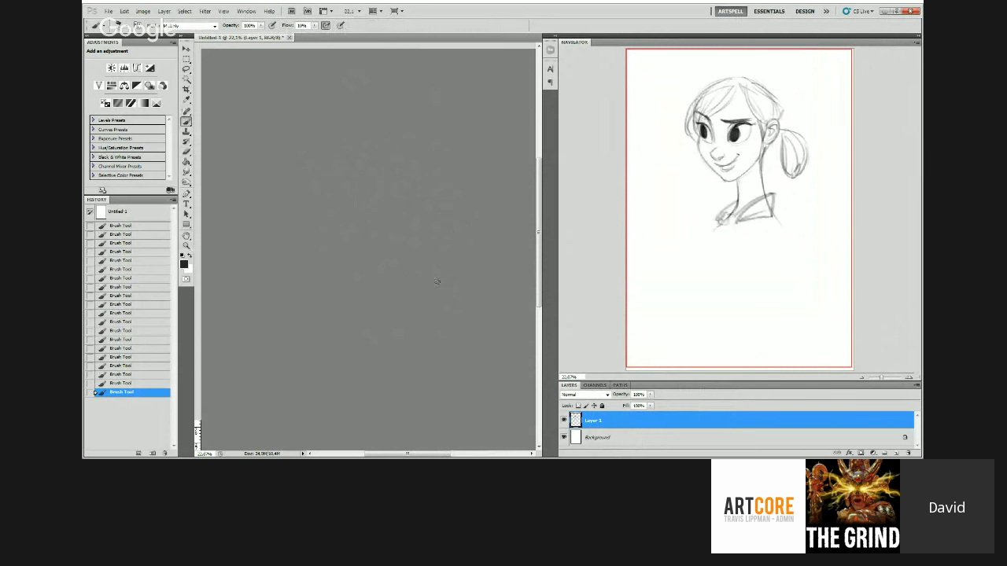
Step: Select the head with the Rectangular Marquee, reshape it slightly with the Liquify filter, and deselect
{"action": "key", "text": "z"}
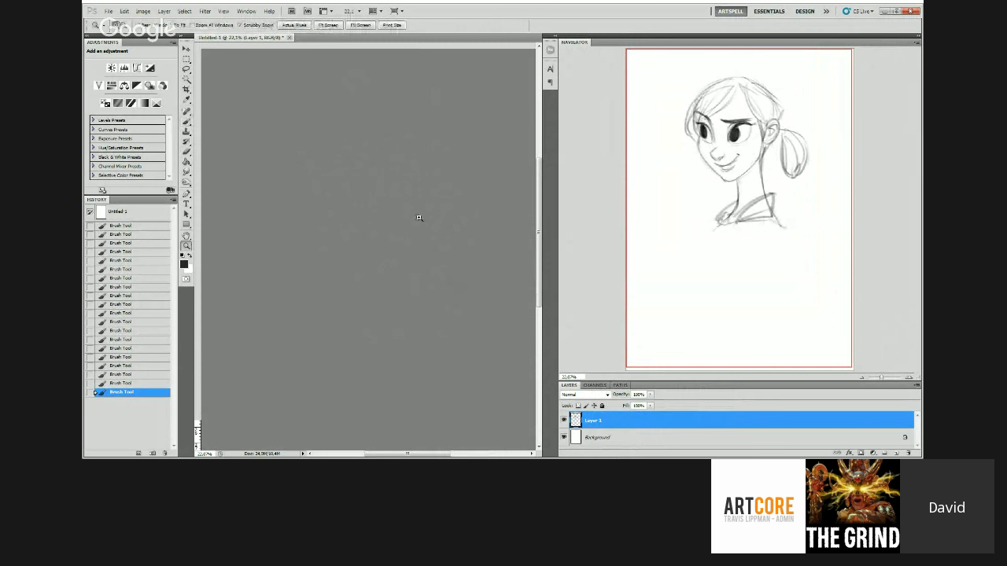
{"action": "left_click", "coordinate": [431, 233], "text": "alt"}
{"action": "mouse_move", "coordinate": [430, 234]}
{"action": "left_mouse_down"}
{"action": "mouse_move", "coordinate": [449, 244]}
{"action": "mouse_move", "coordinate": [432, 230]}
{"action": "left_mouse_up"}
{"action": "key", "text": "m"}
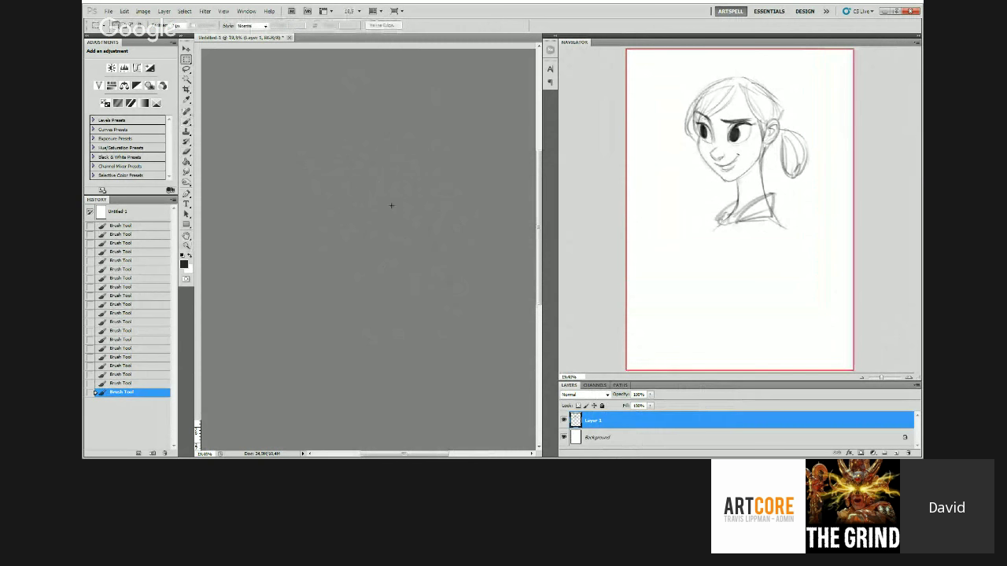
{"action": "left_click_drag", "start_coordinate": [391, 204], "coordinate": [495, 296]}
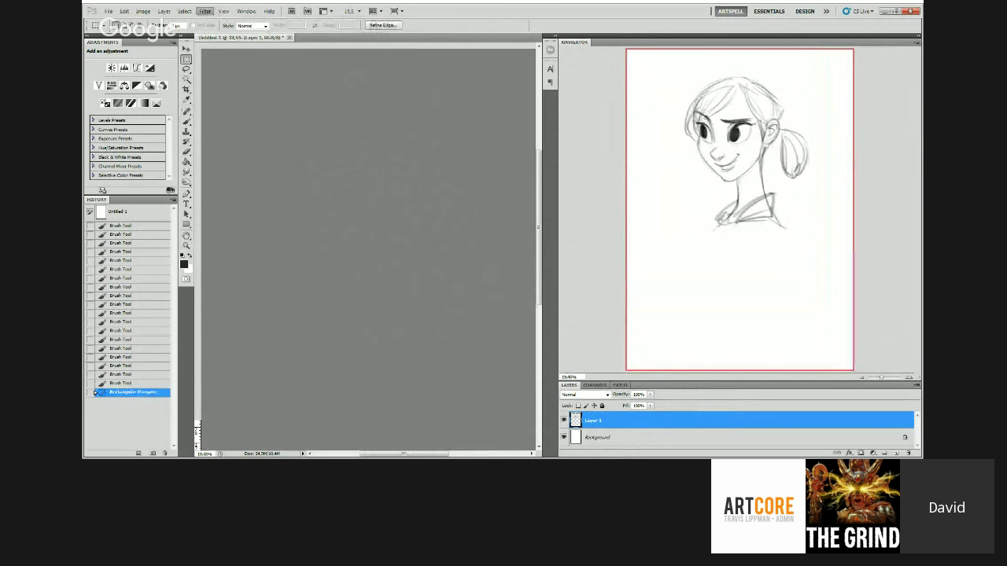
{"action": "left_click", "coordinate": [224, 64]}
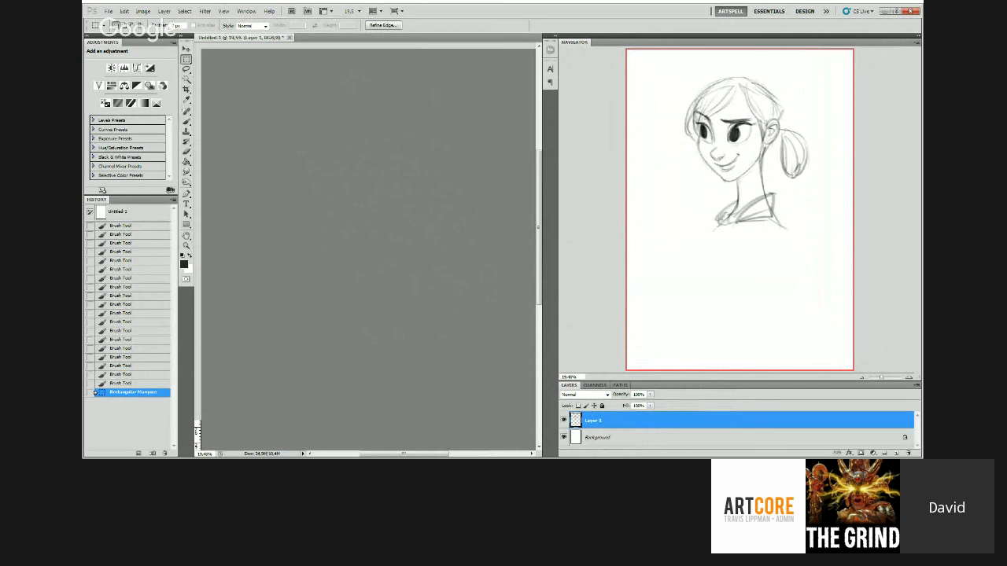
{"action": "key", "text": "ctrl+d"}
Step: Mirror the whole head and collar sketch horizontally to check its proportions
{"action": "key", "text": "z"}
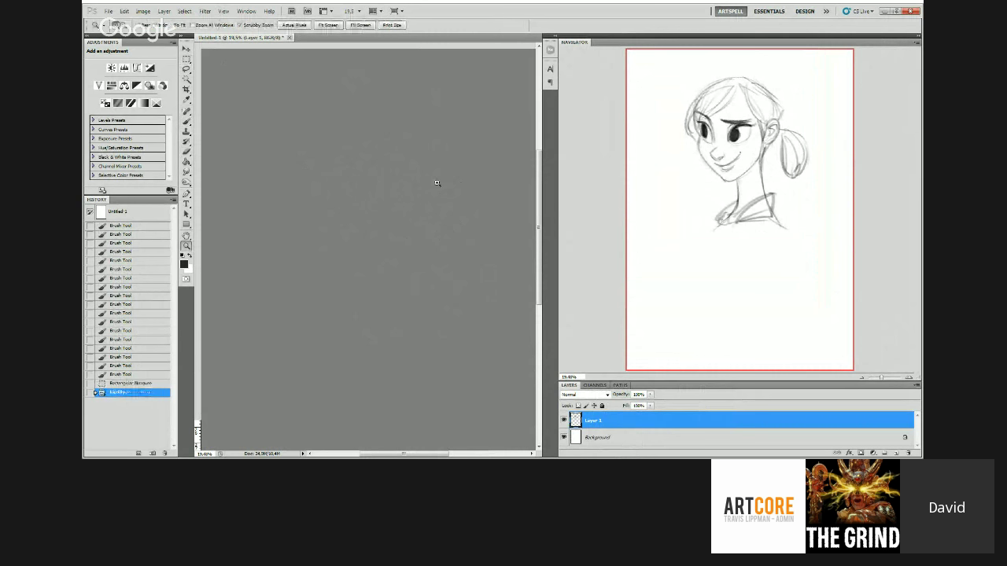
{"action": "left_click_drag", "start_coordinate": [451, 232], "coordinate": [448, 233]}
{"action": "key", "text": "ctrl+shift+h"}
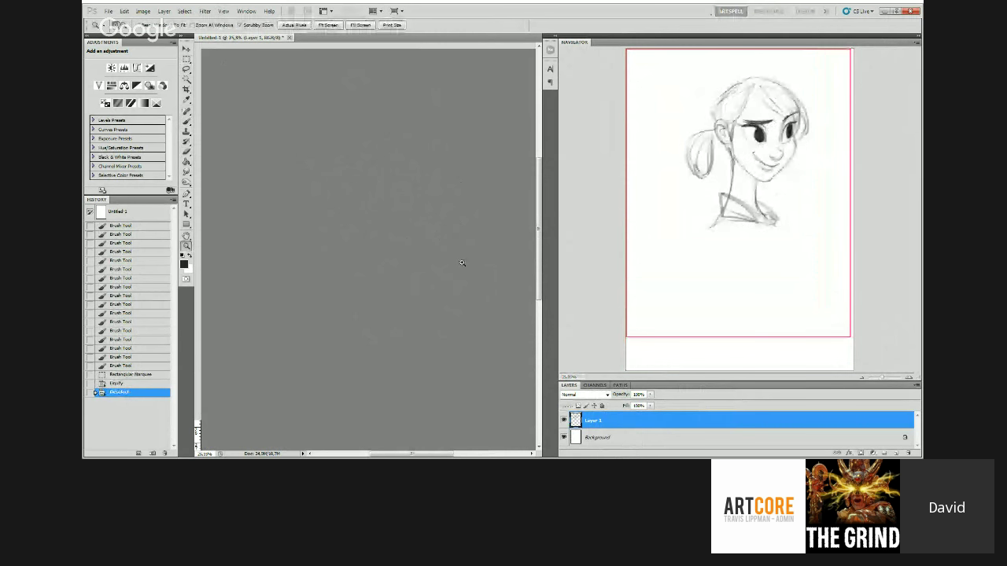
{"action": "left_click", "coordinate": [386, 187]}
Step: Draw short lash strokes at the outer corners of both eyes
{"action": "key", "text": "b"}
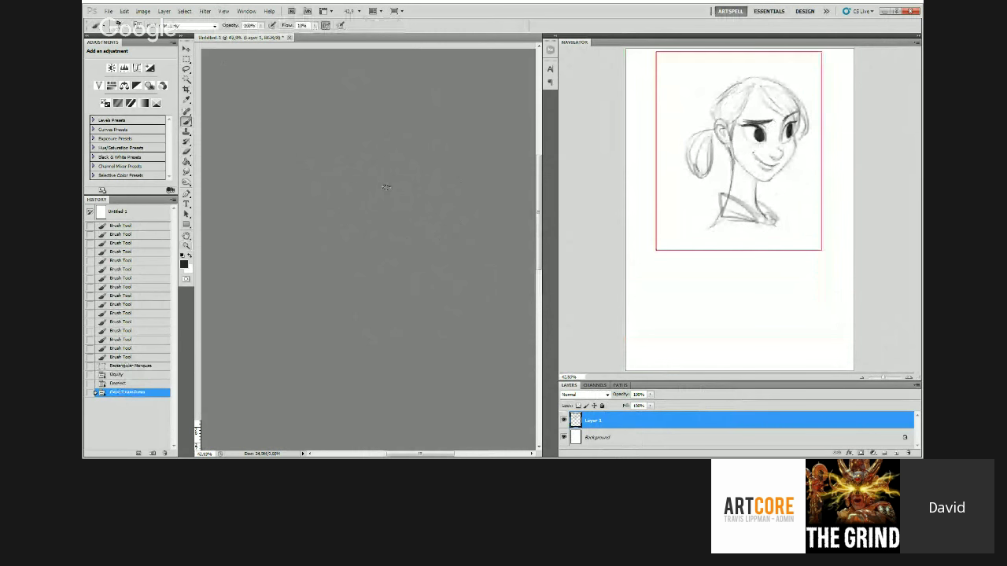
{"action": "left_click_drag", "start_coordinate": [385, 187], "coordinate": [376, 194]}
{"action": "left_click_drag", "start_coordinate": [383, 191], "coordinate": [375, 195]}
{"action": "left_click_drag", "start_coordinate": [383, 193], "coordinate": [374, 198]}
{"action": "left_click_drag", "start_coordinate": [381, 195], "coordinate": [374, 199]}
{"action": "left_click_drag", "start_coordinate": [472, 195], "coordinate": [481, 189]}
{"action": "left_click_drag", "start_coordinate": [476, 193], "coordinate": [482, 188]}
{"action": "left_click_drag", "start_coordinate": [476, 192], "coordinate": [483, 187]}
{"action": "key", "text": "z"}
{"action": "left_click_drag", "start_coordinate": [479, 186], "coordinate": [444, 178]}
{"action": "left_click", "coordinate": [443, 178]}
{"action": "key", "text": "b"}
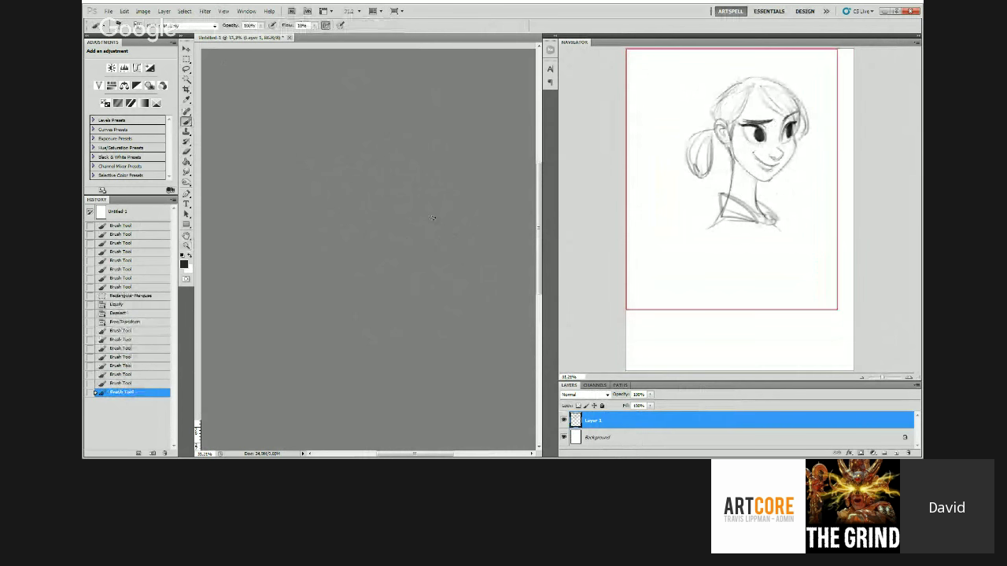
Step: Add small accents around the nose, cheeks and mouth corner, and refine the far cheek's contour
{"action": "left_click_drag", "start_coordinate": [431, 218], "coordinate": [427, 221]}
{"action": "left_click_drag", "start_coordinate": [404, 215], "coordinate": [401, 219]}
{"action": "left_click_drag", "start_coordinate": [404, 216], "coordinate": [404, 216]}
{"action": "left_click_drag", "start_coordinate": [461, 215], "coordinate": [461, 216]}
{"action": "left_click_drag", "start_coordinate": [461, 214], "coordinate": [456, 216]}
{"action": "left_click_drag", "start_coordinate": [440, 209], "coordinate": [437, 213]}
{"action": "left_click_drag", "start_coordinate": [439, 209], "coordinate": [473, 203]}
{"action": "scroll", "coordinate": [464, 209], "scroll_direction": "down", "scroll_amount": 1}
{"action": "left_click_drag", "start_coordinate": [471, 207], "coordinate": [474, 203]}
{"action": "left_click_drag", "start_coordinate": [472, 207], "coordinate": [475, 204]}
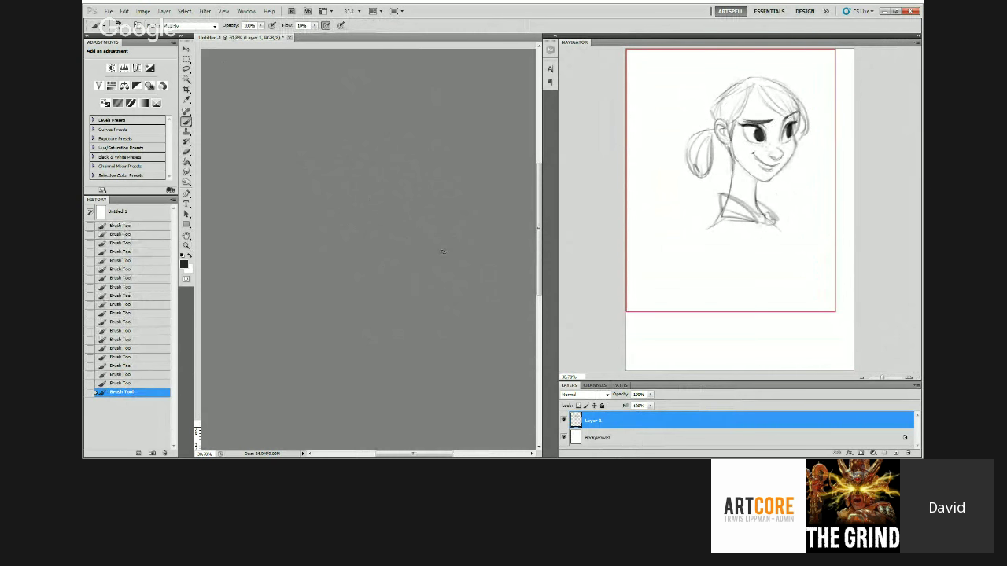
Step: Darken the hair tie at the base of the ponytail and strengthen the collar and shoulder lines
{"action": "scroll", "coordinate": [443, 252], "scroll_direction": "down", "scroll_amount": 3}
{"action": "left_click_drag", "start_coordinate": [386, 193], "coordinate": [388, 174]}
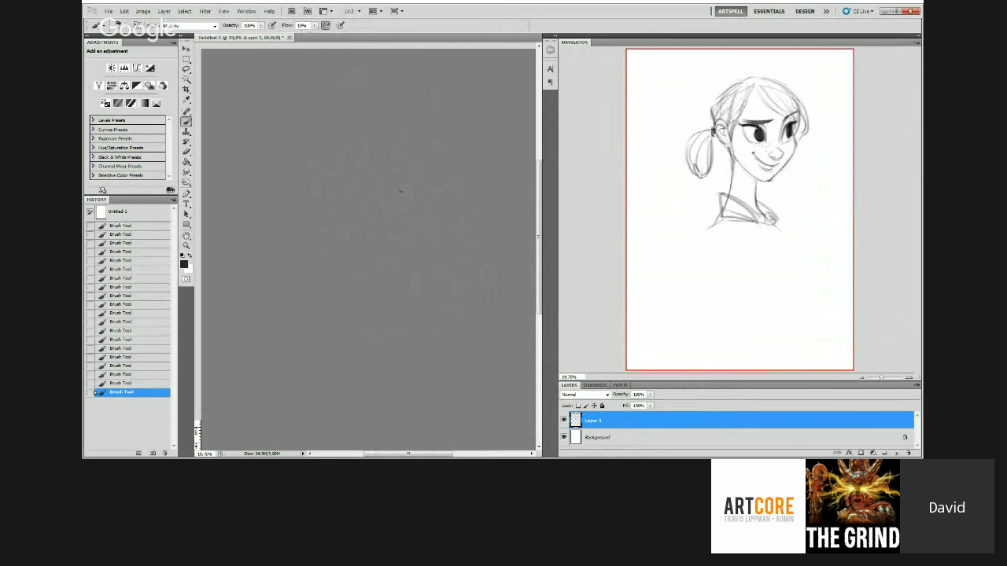
{"action": "key", "text": "ctrl+space"}
{"action": "left_click_drag", "start_coordinate": [424, 217], "coordinate": [408, 222]}
{"action": "key", "text": "b"}
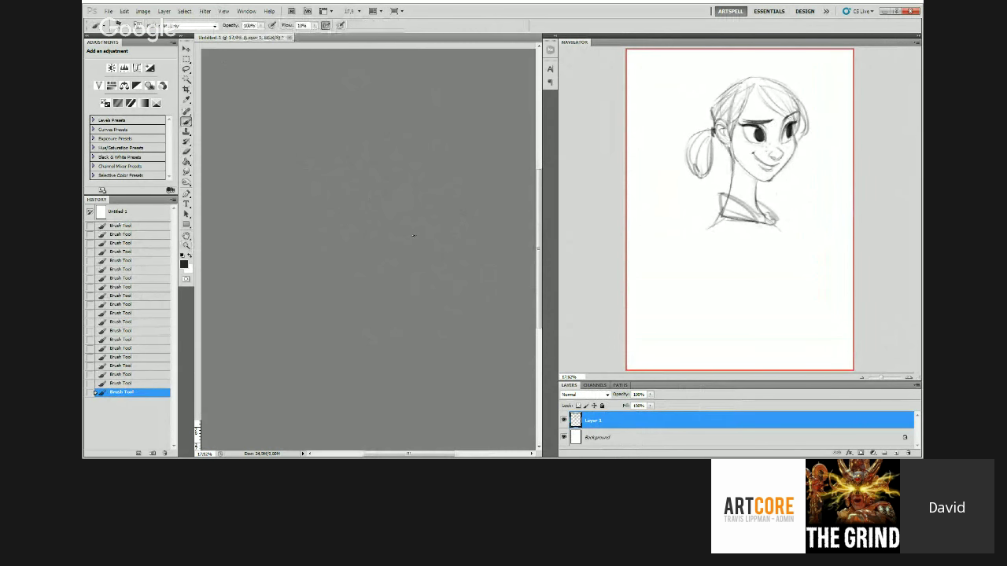
{"action": "left_click_drag", "start_coordinate": [413, 235], "coordinate": [395, 261]}
Step: Flip the sketch back horizontally with Free Transform and apply it
{"action": "key", "text": "ctrl+t"}
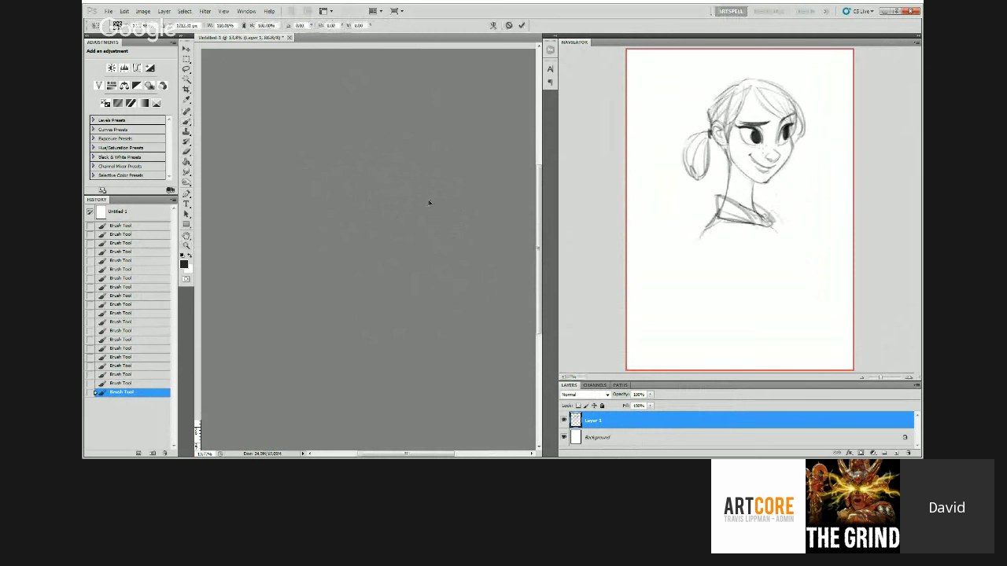
{"action": "left_click_drag", "start_coordinate": [430, 202], "coordinate": [420, 196]}
{"action": "left_click", "coordinate": [427, 192]}
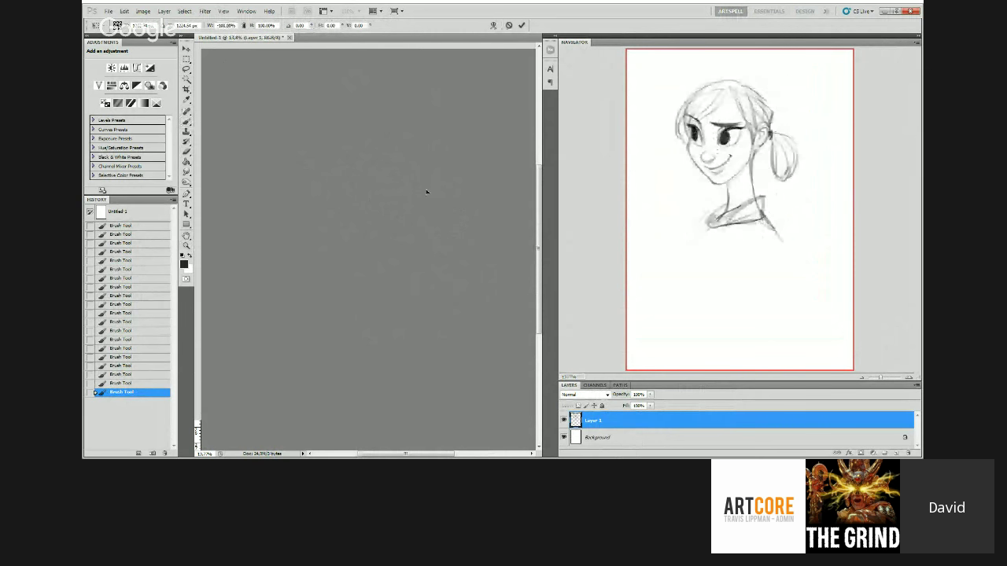
{"action": "key", "text": "Return"}
Step: Touch up the sketch with the brush and shift the whole drawing slightly down with Free Transform
{"action": "mouse_move", "coordinate": [406, 206]}
{"action": "left_mouse_down"}
{"action": "mouse_move", "coordinate": [392, 227]}
{"action": "mouse_move", "coordinate": [413, 212]}
{"action": "left_mouse_up"}
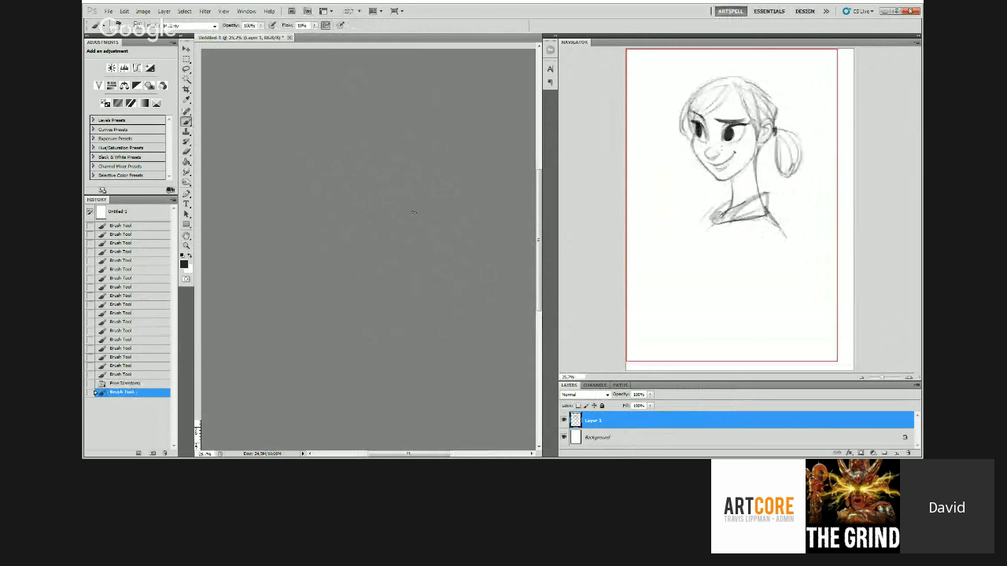
{"action": "key", "text": "z"}
{"action": "left_click", "coordinate": [404, 187], "text": "alt"}
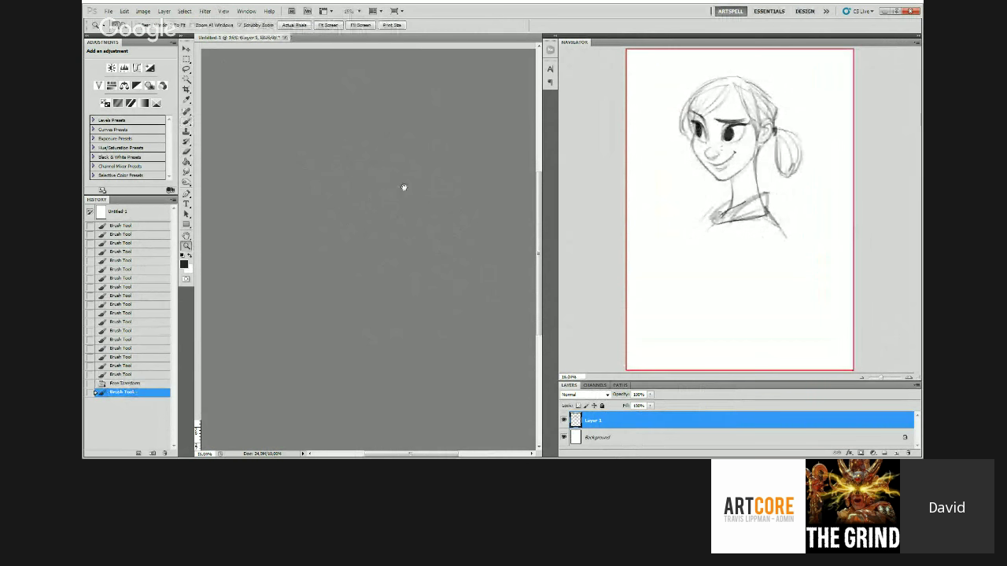
{"action": "left_click", "coordinate": [403, 187]}
{"action": "key", "text": "ctrl+t"}
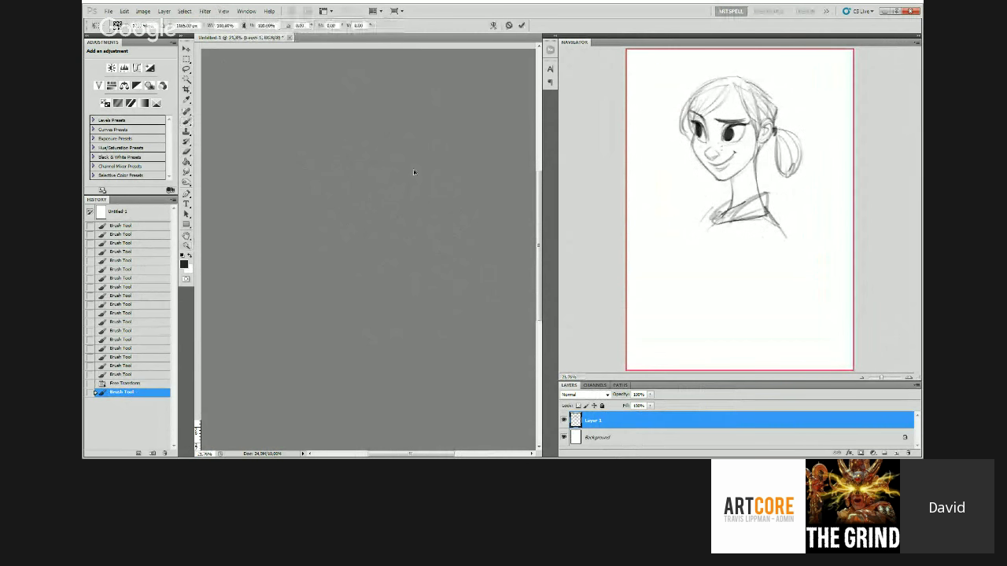
{"action": "key", "text": "Return"}
{"action": "key", "text": "z"}
{"action": "left_click", "coordinate": [420, 174]}
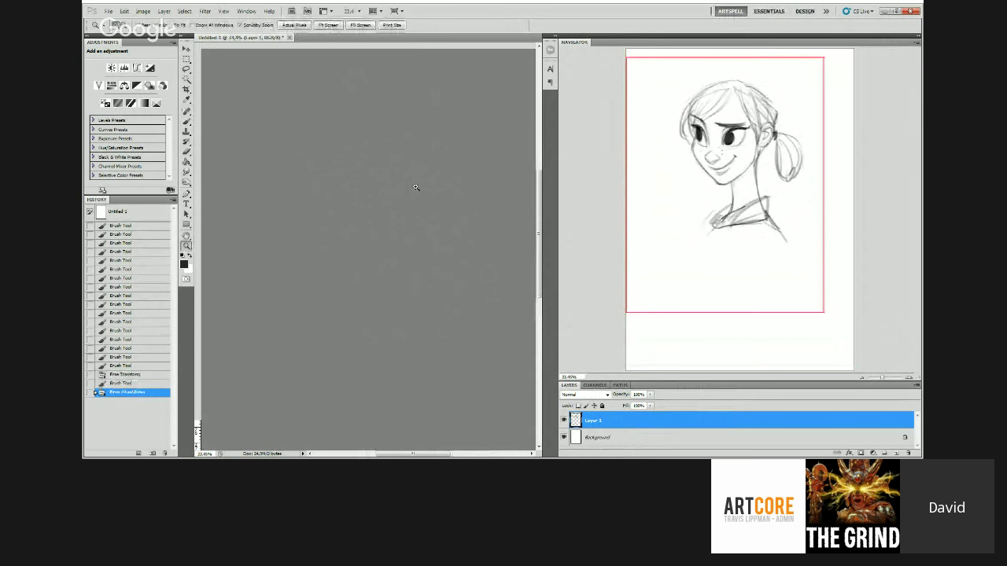
{"action": "mouse_move", "coordinate": [415, 192]}
{"action": "left_mouse_down"}
{"action": "mouse_move", "coordinate": [424, 188]}
{"action": "mouse_move", "coordinate": [412, 205]}
{"action": "left_mouse_up"}
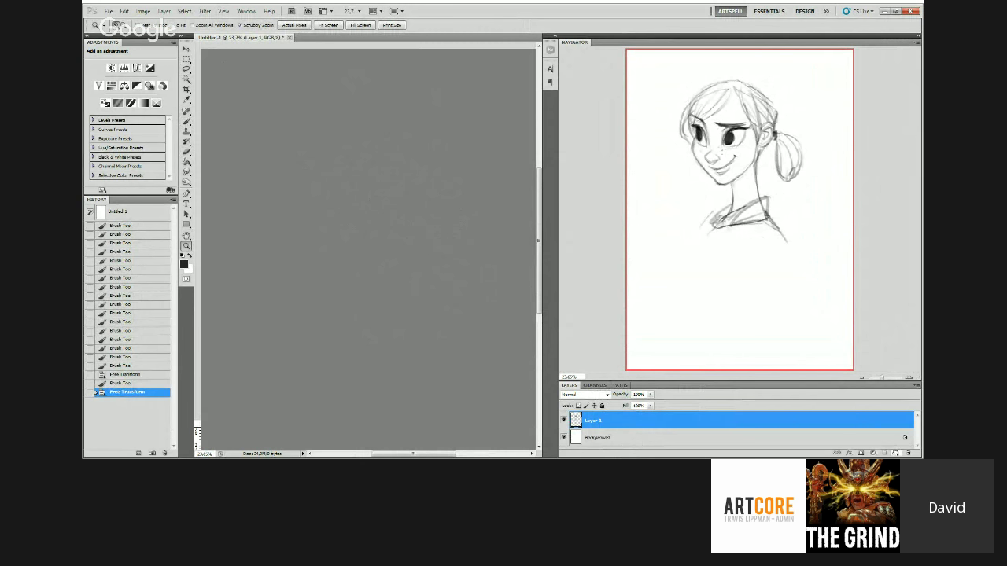
Step: Duplicate the sketch layer, hide the original, and lower the copy's opacity to about 25%
{"action": "key", "text": "ctrl+j"}
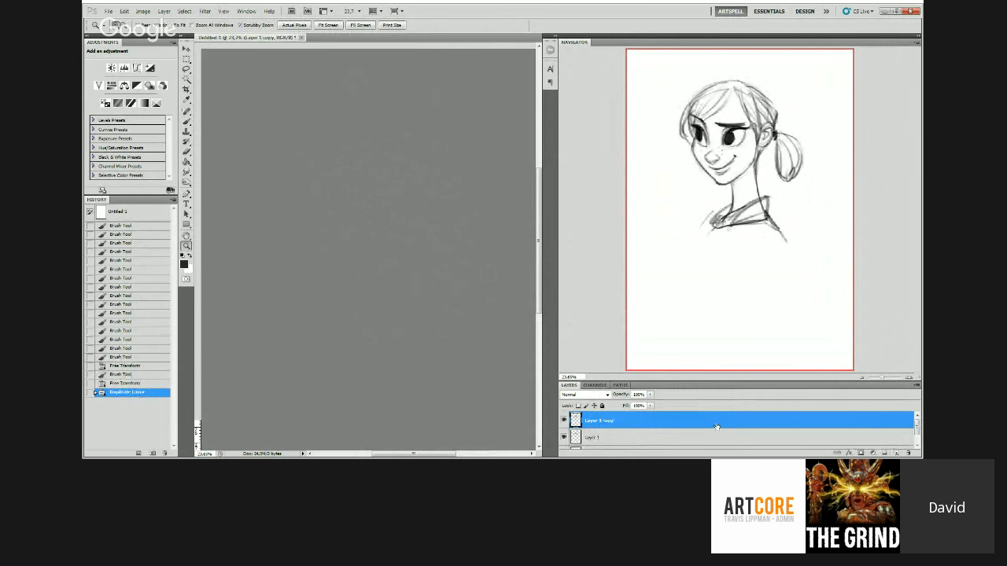
{"action": "left_click", "coordinate": [563, 436]}
{"action": "left_click_drag", "start_coordinate": [649, 396], "coordinate": [627, 403]}
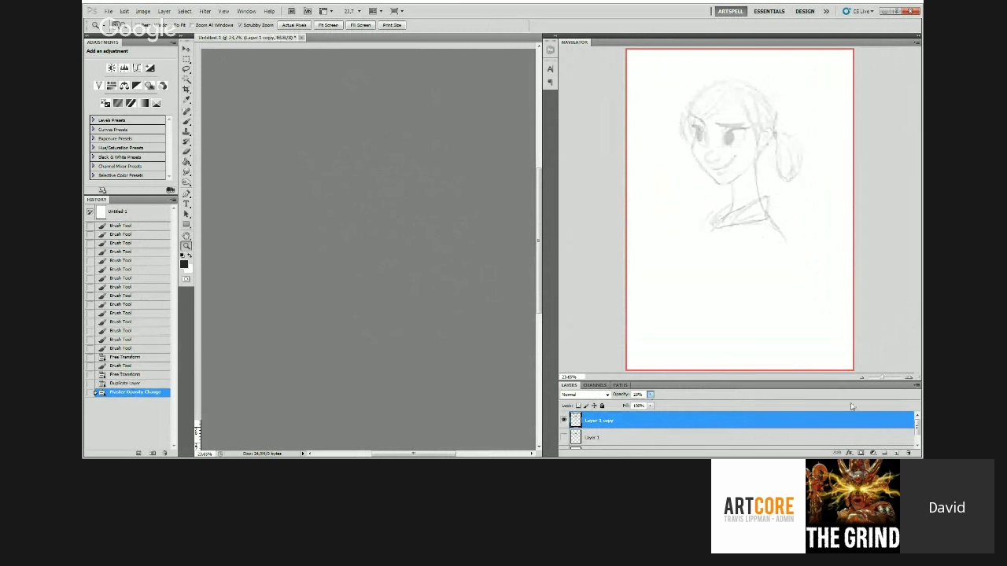
Step: Create a new layer beneath the faded sketch copy and set the brush colour to light grey
{"action": "left_click", "coordinate": [856, 442]}
{"action": "left_click", "coordinate": [895, 453]}
{"action": "left_click_drag", "start_coordinate": [338, 185], "coordinate": [404, 205]}
{"action": "key", "text": "b"}
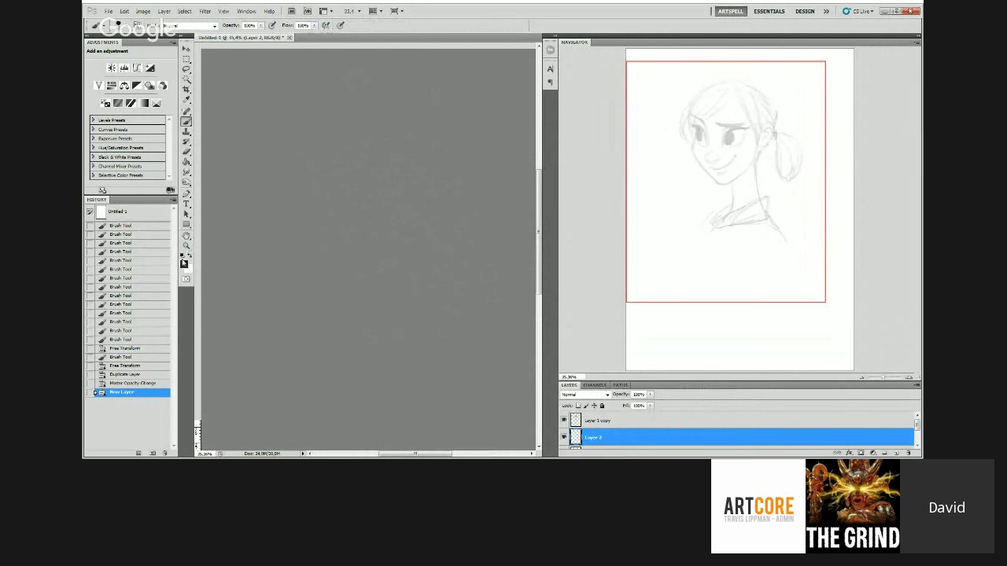
{"action": "key", "text": "i"}
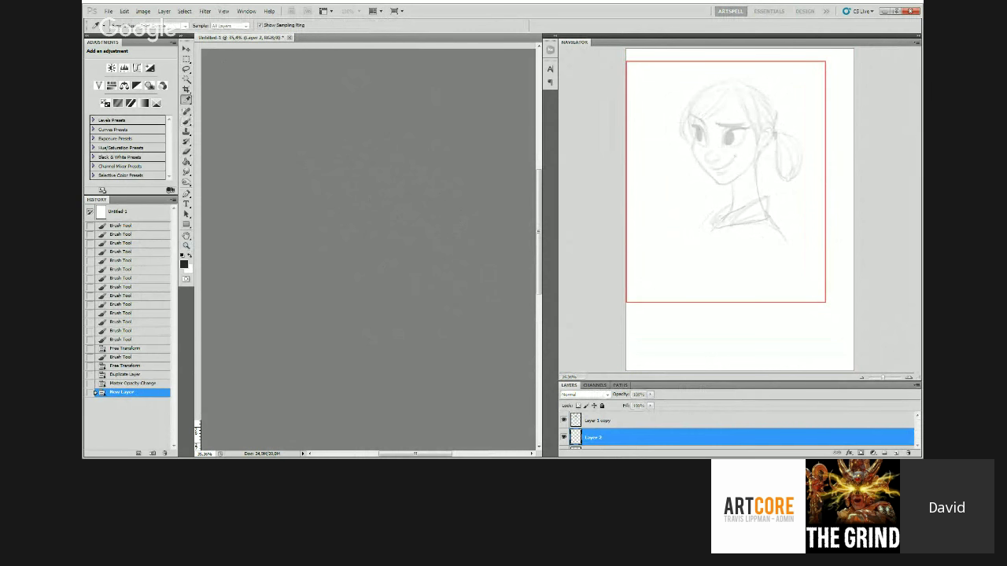
{"action": "key", "text": "b"}
Step: Outline the face from the far temple down to the chin and the front of the neck in grey
{"action": "left_click_drag", "start_coordinate": [368, 175], "coordinate": [376, 179]}
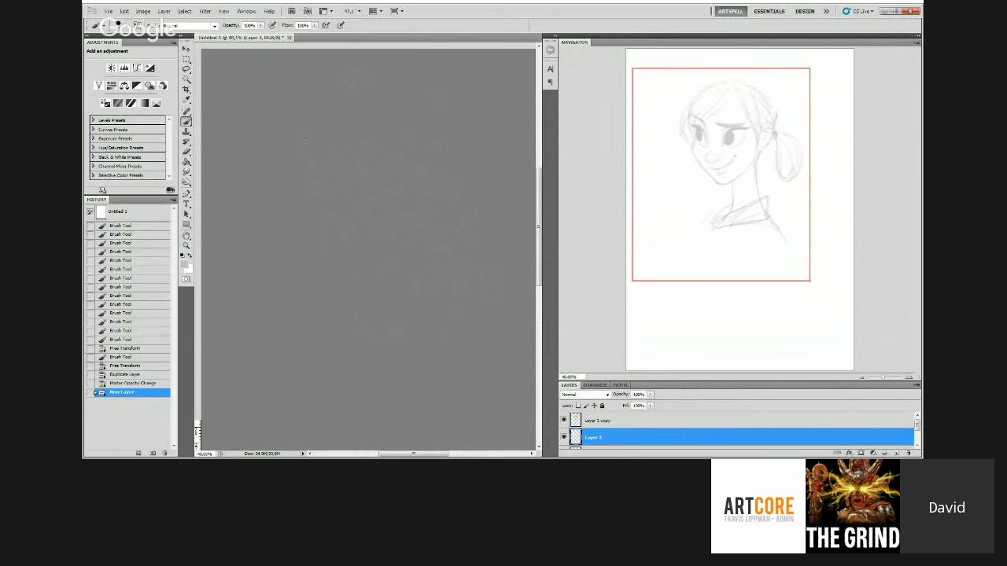
{"action": "left_click_drag", "start_coordinate": [305, 139], "coordinate": [333, 237]}
{"action": "mouse_move", "coordinate": [331, 233]}
{"action": "left_mouse_down"}
{"action": "mouse_move", "coordinate": [353, 258]}
{"action": "mouse_move", "coordinate": [386, 255]}
{"action": "left_mouse_up"}
{"action": "key", "text": "z"}
{"action": "mouse_move", "coordinate": [389, 199]}
{"action": "left_mouse_down"}
{"action": "mouse_move", "coordinate": [407, 200]}
{"action": "mouse_move", "coordinate": [385, 259]}
{"action": "mouse_move", "coordinate": [370, 260]}
{"action": "mouse_move", "coordinate": [380, 259]}
{"action": "left_mouse_up"}
{"action": "key", "text": "b"}
{"action": "mouse_move", "coordinate": [376, 260]}
{"action": "left_mouse_down"}
{"action": "mouse_move", "coordinate": [365, 261]}
{"action": "mouse_move", "coordinate": [376, 262]}
{"action": "left_mouse_up"}
{"action": "mouse_move", "coordinate": [376, 262]}
{"action": "left_mouse_down"}
{"action": "mouse_move", "coordinate": [398, 256]}
{"action": "mouse_move", "coordinate": [373, 243]}
{"action": "mouse_move", "coordinate": [422, 205]}
{"action": "mouse_move", "coordinate": [427, 230]}
{"action": "left_mouse_up"}
{"action": "key", "text": "ctrl+z"}
{"action": "key", "text": "z"}
{"action": "key", "text": "b"}
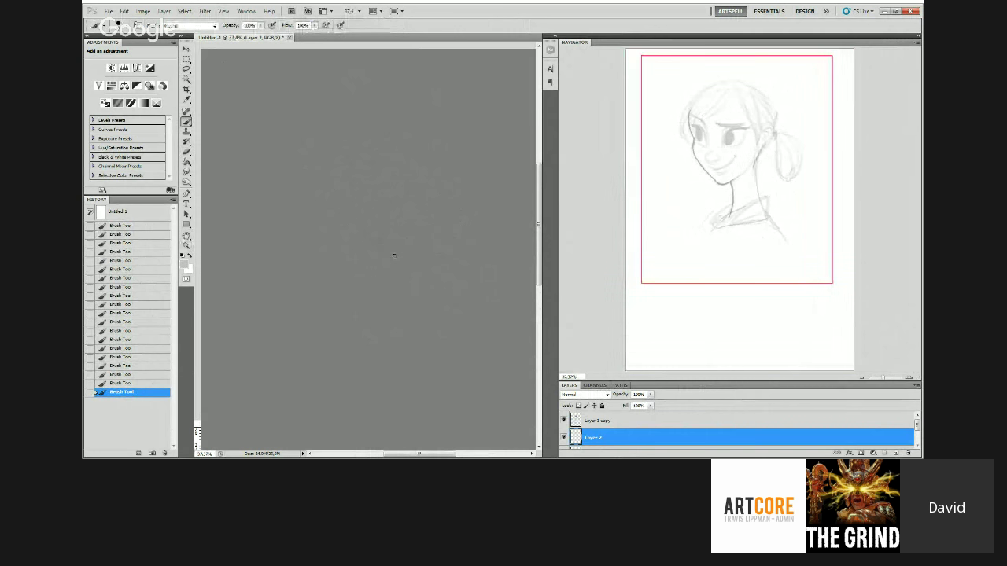
Step: Trace the back of the neck and close the outline around the collar
{"action": "left_click_drag", "start_coordinate": [405, 214], "coordinate": [405, 305]}
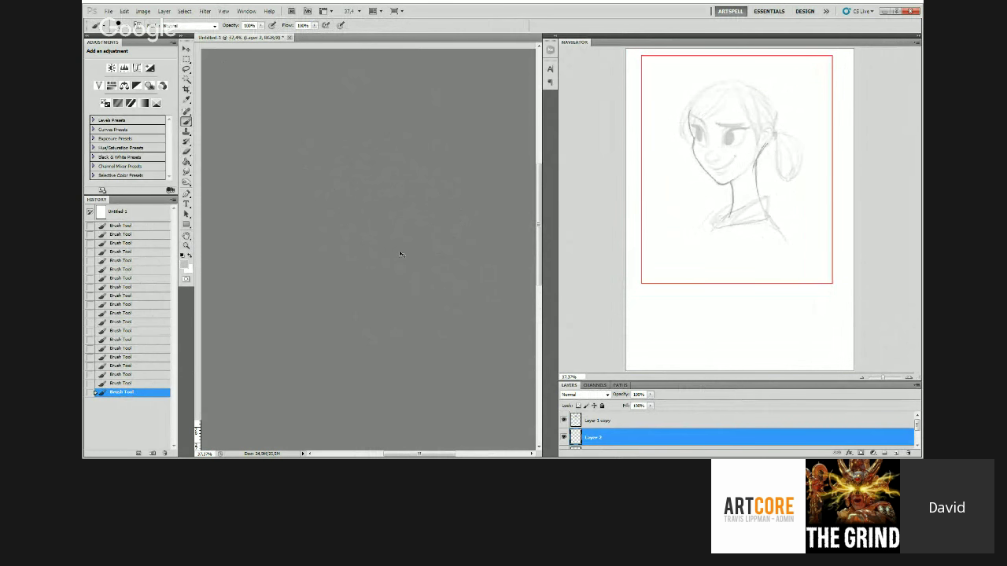
{"action": "mouse_move", "coordinate": [399, 235]}
{"action": "left_mouse_down"}
{"action": "mouse_move", "coordinate": [400, 284]}
{"action": "mouse_move", "coordinate": [423, 339]}
{"action": "left_mouse_up"}
{"action": "mouse_move", "coordinate": [318, 342]}
{"action": "left_mouse_down"}
{"action": "mouse_move", "coordinate": [341, 325]}
{"action": "mouse_move", "coordinate": [318, 356]}
{"action": "mouse_move", "coordinate": [433, 332]}
{"action": "mouse_move", "coordinate": [350, 339]}
{"action": "mouse_move", "coordinate": [359, 349]}
{"action": "mouse_move", "coordinate": [429, 338]}
{"action": "left_mouse_up"}
{"action": "left_click_drag", "start_coordinate": [423, 302], "coordinate": [425, 342]}
{"action": "key", "text": "ctrl+space"}
{"action": "left_click_drag", "start_coordinate": [406, 266], "coordinate": [384, 270]}
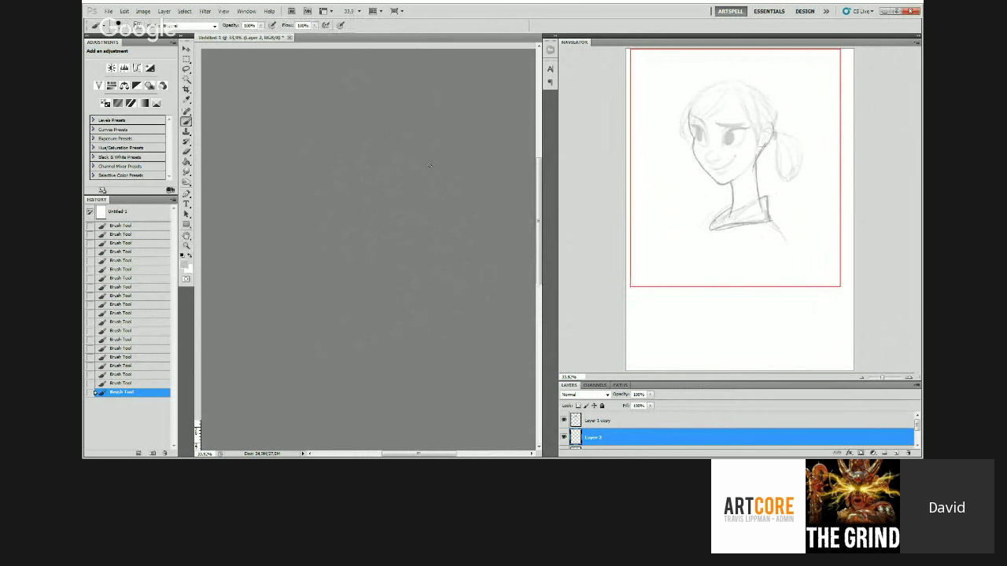
Step: Outline the ponytail and the front hair lock beside the far temple
{"action": "mouse_move", "coordinate": [429, 165]}
{"action": "left_mouse_down"}
{"action": "mouse_move", "coordinate": [421, 207]}
{"action": "mouse_move", "coordinate": [440, 265]}
{"action": "left_mouse_up"}
{"action": "mouse_move", "coordinate": [432, 192]}
{"action": "left_mouse_down"}
{"action": "mouse_move", "coordinate": [476, 226]}
{"action": "mouse_move", "coordinate": [475, 260]}
{"action": "mouse_move", "coordinate": [442, 279]}
{"action": "mouse_move", "coordinate": [465, 266]}
{"action": "left_mouse_up"}
{"action": "left_click_drag", "start_coordinate": [298, 149], "coordinate": [287, 197]}
{"action": "key", "text": "ctrl+z"}
{"action": "left_click_drag", "start_coordinate": [294, 158], "coordinate": [286, 195]}
Step: Outline the top of the hair from the front lock over the crown to the ponytail, redoing unsatisfactory strokes
{"action": "mouse_move", "coordinate": [298, 147]}
{"action": "left_mouse_down"}
{"action": "mouse_move", "coordinate": [284, 196]}
{"action": "mouse_move", "coordinate": [341, 121]}
{"action": "left_mouse_up"}
{"action": "key", "text": "ctrl+z"}
{"action": "left_click_drag", "start_coordinate": [292, 150], "coordinate": [348, 105]}
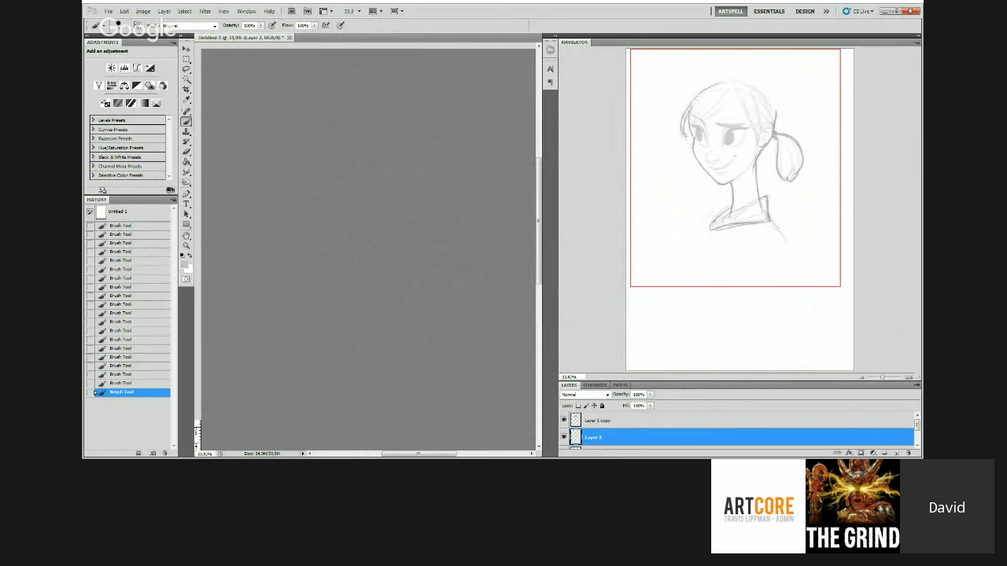
{"action": "key", "text": "ctrl+z"}
{"action": "mouse_move", "coordinate": [283, 164]}
{"action": "left_mouse_down"}
{"action": "mouse_move", "coordinate": [362, 117]}
{"action": "mouse_move", "coordinate": [347, 121]}
{"action": "mouse_move", "coordinate": [393, 126]}
{"action": "mouse_move", "coordinate": [383, 128]}
{"action": "mouse_move", "coordinate": [425, 160]}
{"action": "left_mouse_up"}
{"action": "key", "text": "ctrl+z"}
Step: Select the area outside the outline with the Magic Wand, invert it, paint the silhouette light grey, and deselect
{"action": "key", "text": "ctrl+minus"}
{"action": "key", "text": "w"}
{"action": "left_click", "coordinate": [455, 236]}
{"action": "key", "text": "ctrl+shift+i"}
{"action": "key", "text": "b"}
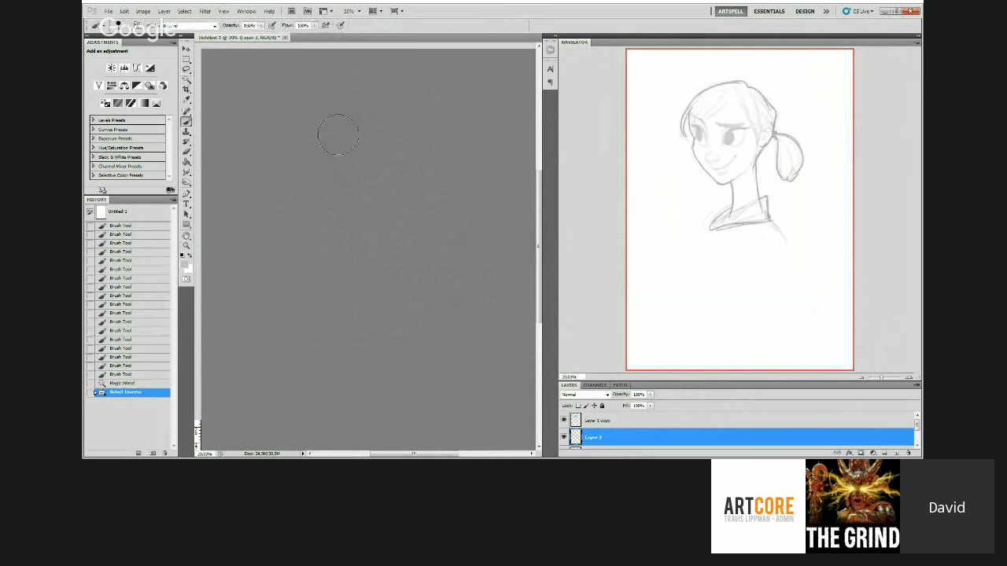
{"action": "mouse_move", "coordinate": [361, 250]}
{"action": "left_mouse_down"}
{"action": "mouse_move", "coordinate": [338, 254]}
{"action": "mouse_move", "coordinate": [427, 247]}
{"action": "mouse_move", "coordinate": [458, 215]}
{"action": "left_mouse_up"}
{"action": "key", "text": "ctrl+d"}
{"action": "key", "text": "z"}
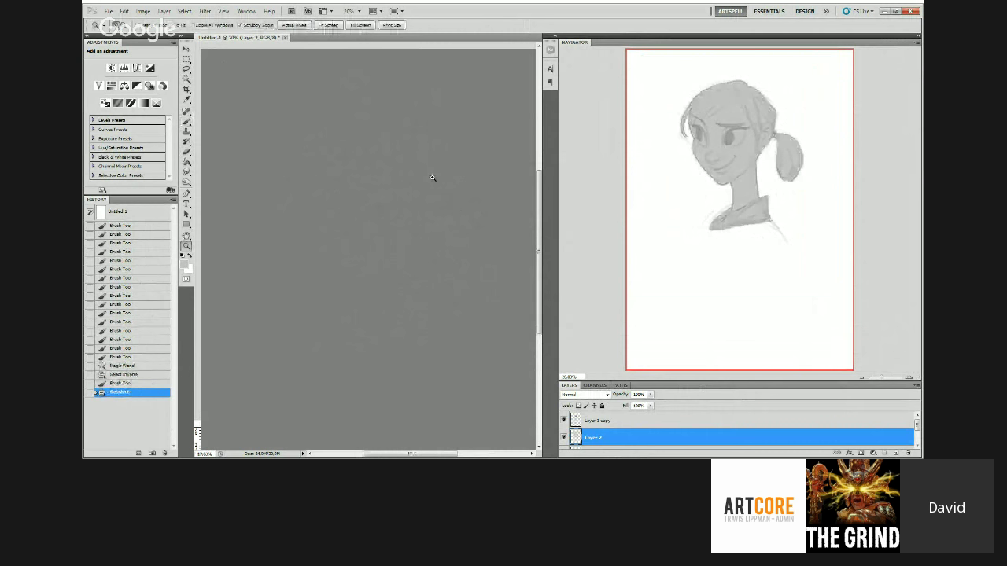
{"action": "left_click_drag", "start_coordinate": [433, 177], "coordinate": [332, 203]}
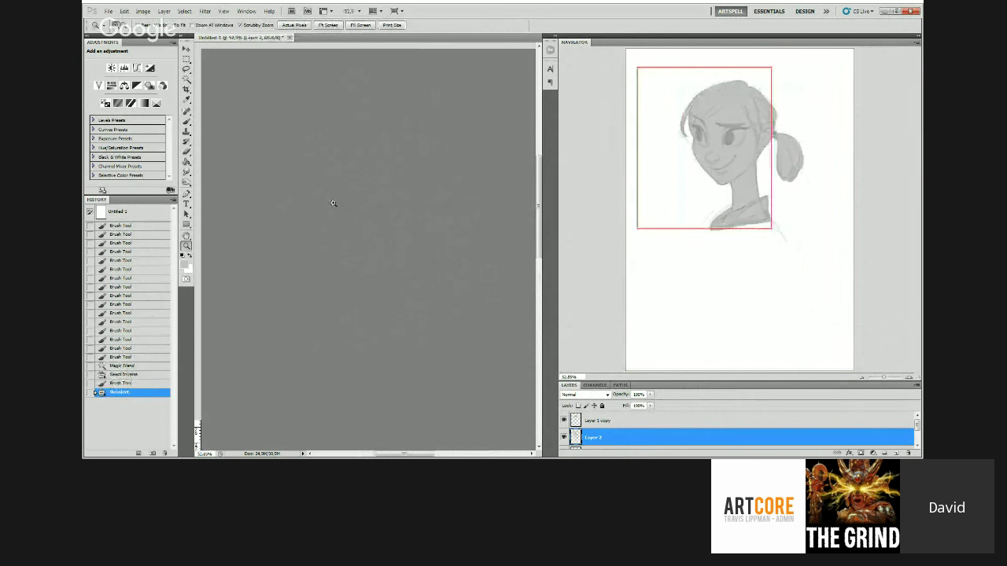
{"action": "key", "text": "e"}
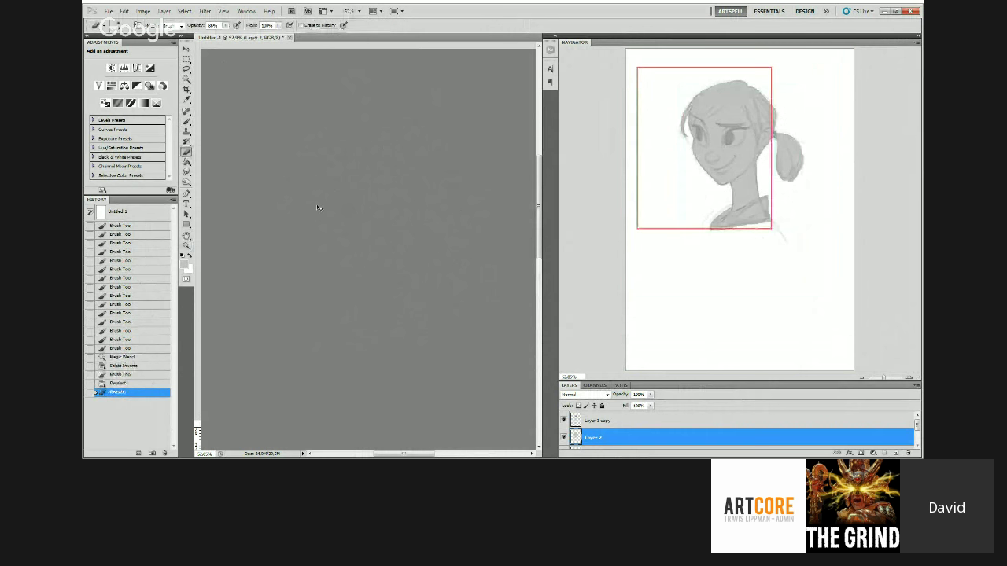
{"action": "key", "text": "0"}
{"action": "left_click", "coordinate": [323, 195]}
{"action": "key", "text": "z"}
{"action": "left_click", "coordinate": [337, 143], "text": "alt"}
{"action": "key", "text": "ctrl+z"}
{"action": "left_click_drag", "start_coordinate": [534, 240], "coordinate": [515, 241]}
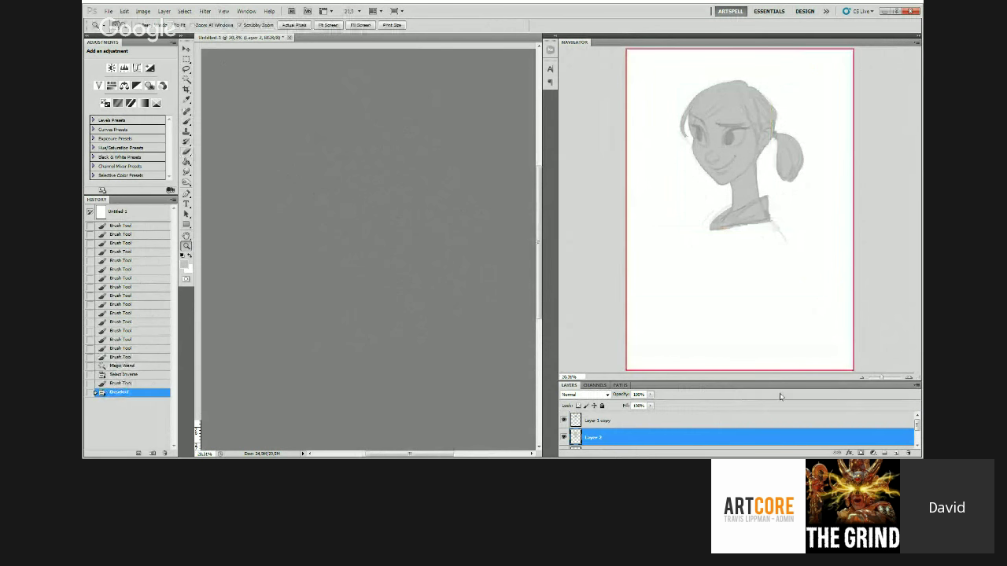
Step: Adjust the sketch layer's opacity and merge it with the grey silhouette layer, locking the merged layer's transparent pixels
{"action": "left_click", "coordinate": [612, 421]}
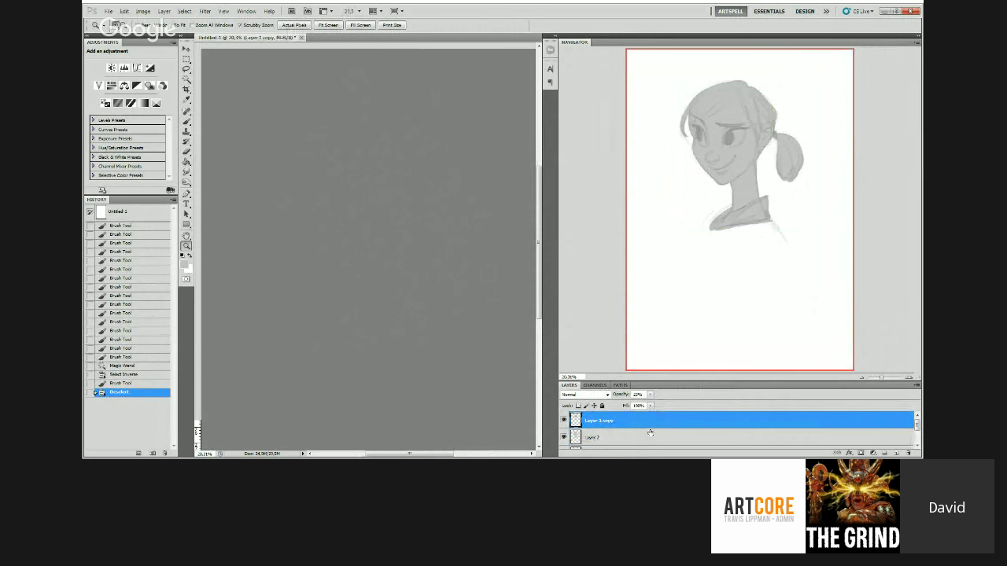
{"action": "left_click_drag", "start_coordinate": [651, 395], "coordinate": [646, 396]}
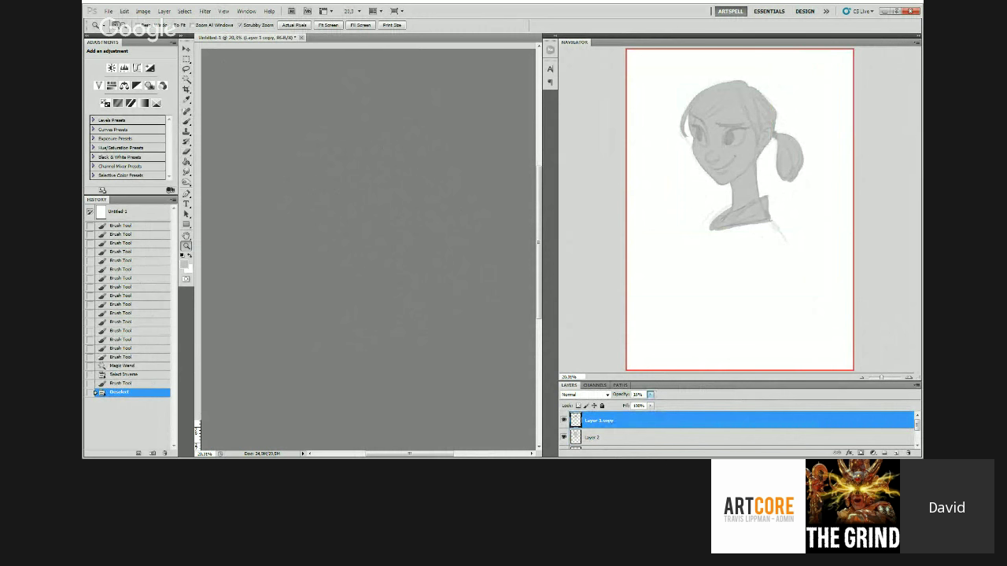
{"action": "left_click", "coordinate": [636, 434], "text": "shift"}
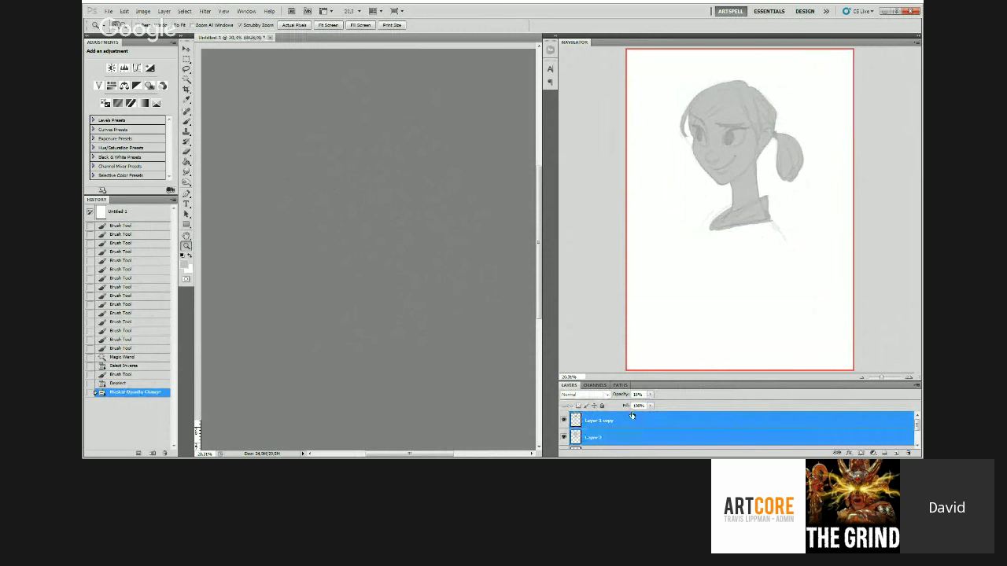
{"action": "key", "text": "ctrl+e"}
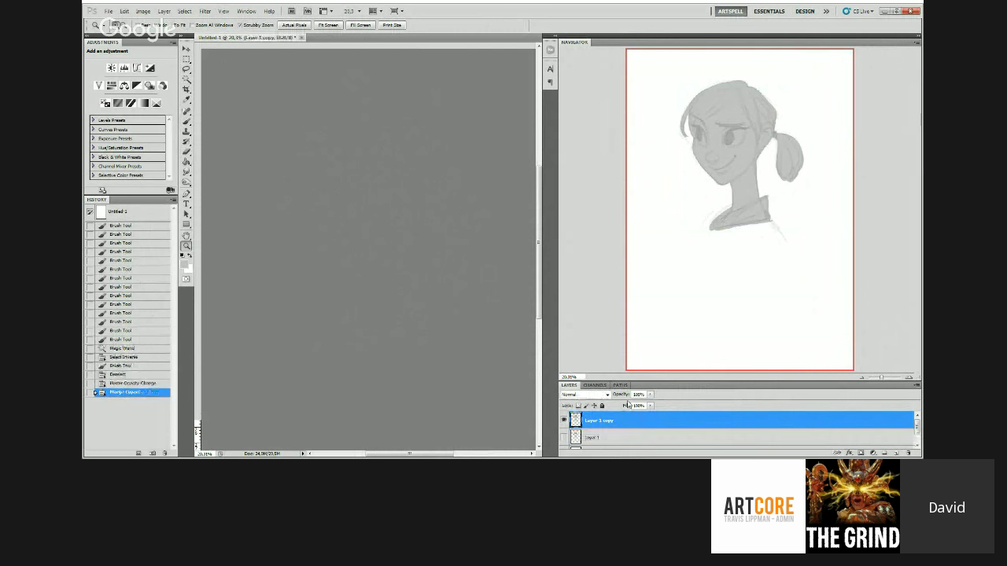
{"action": "left_click_drag", "start_coordinate": [395, 170], "coordinate": [415, 166]}
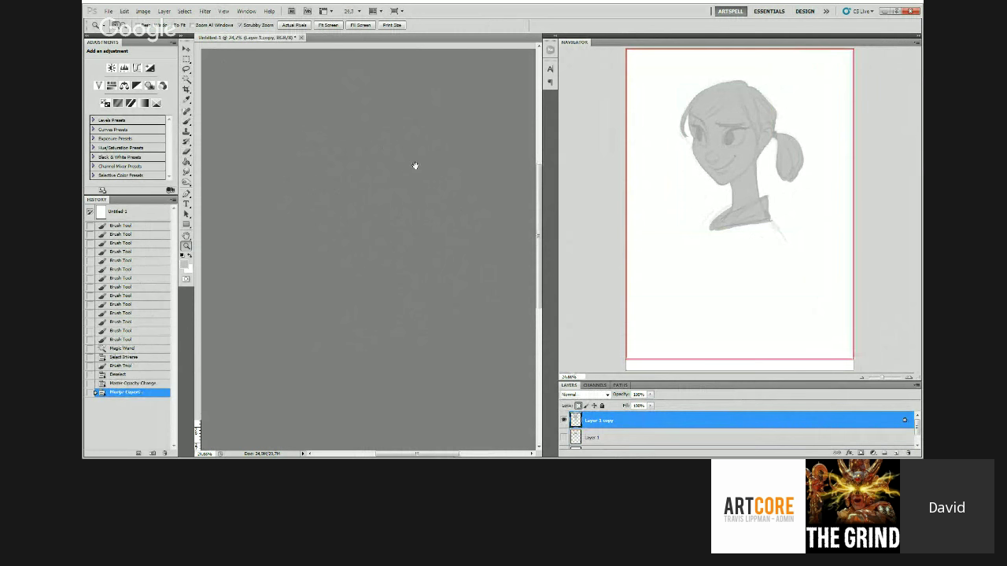
Step: Add a new layer beneath the merged head and fill it with a mid grey using the Paint Bucket
{"action": "left_click", "coordinate": [736, 433]}
{"action": "left_click", "coordinate": [895, 453]}
{"action": "key", "text": "g"}
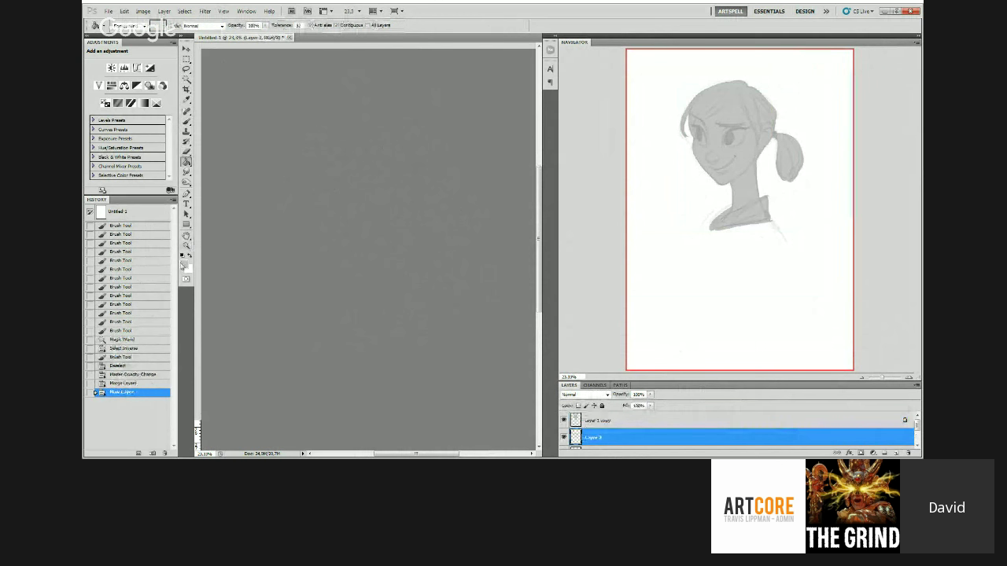
{"action": "key", "text": "i"}
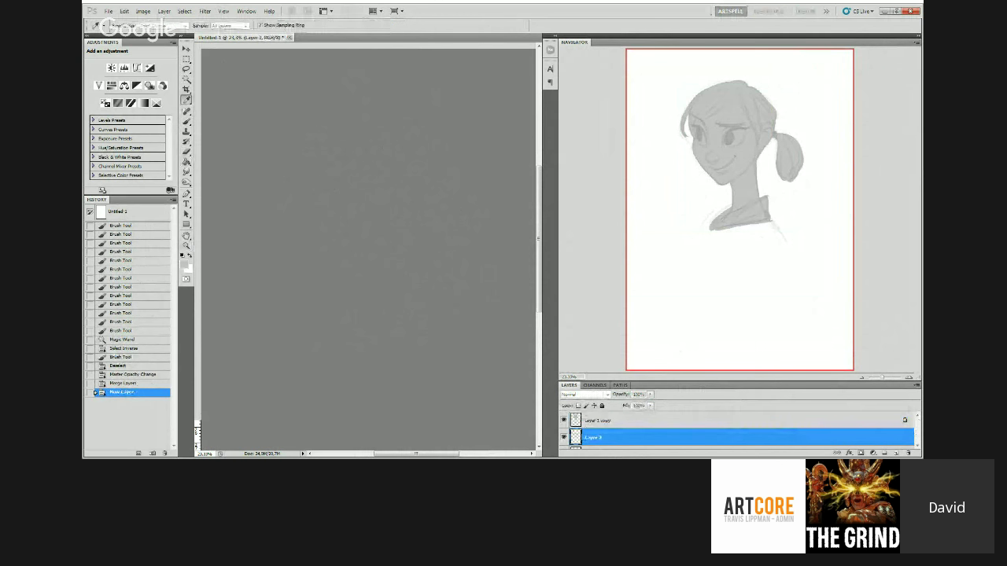
{"action": "key", "text": "g"}
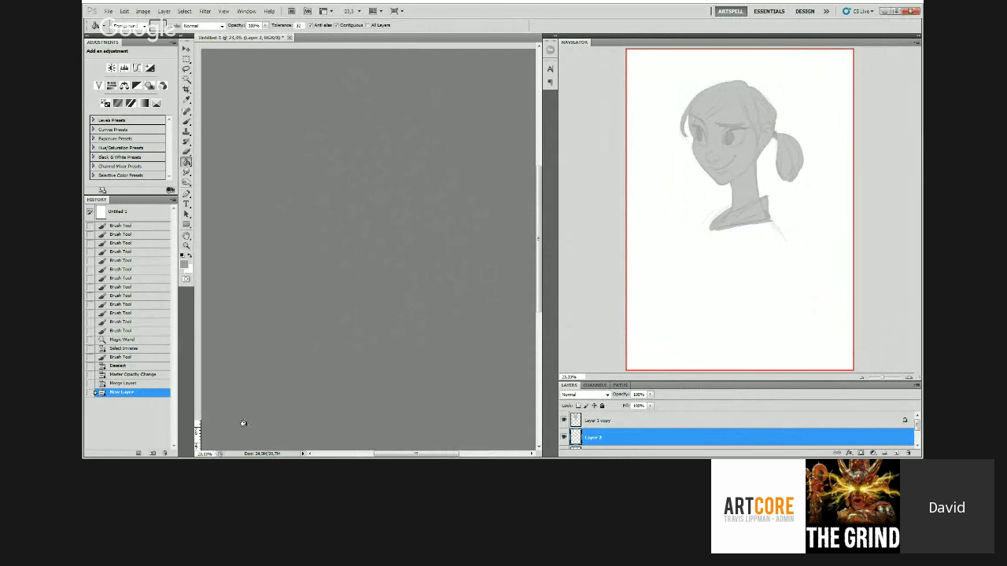
{"action": "left_click", "coordinate": [604, 420]}
{"action": "left_click", "coordinate": [606, 433]}
{"action": "left_click", "coordinate": [454, 227]}
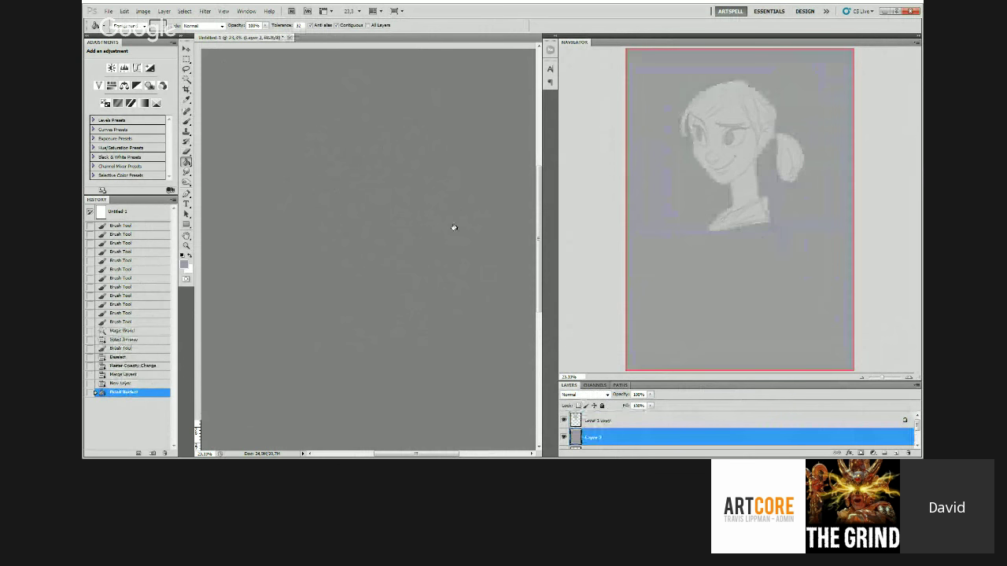
Step: Shift the grey background layer toward a cooler bluish tone with Color Balance
{"action": "key", "text": "z"}
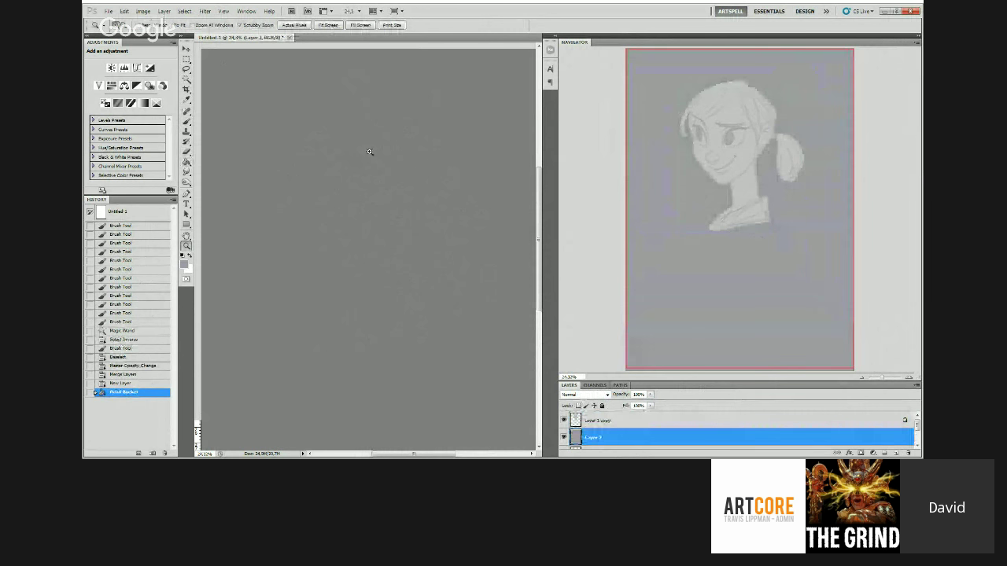
{"action": "key", "text": "i"}
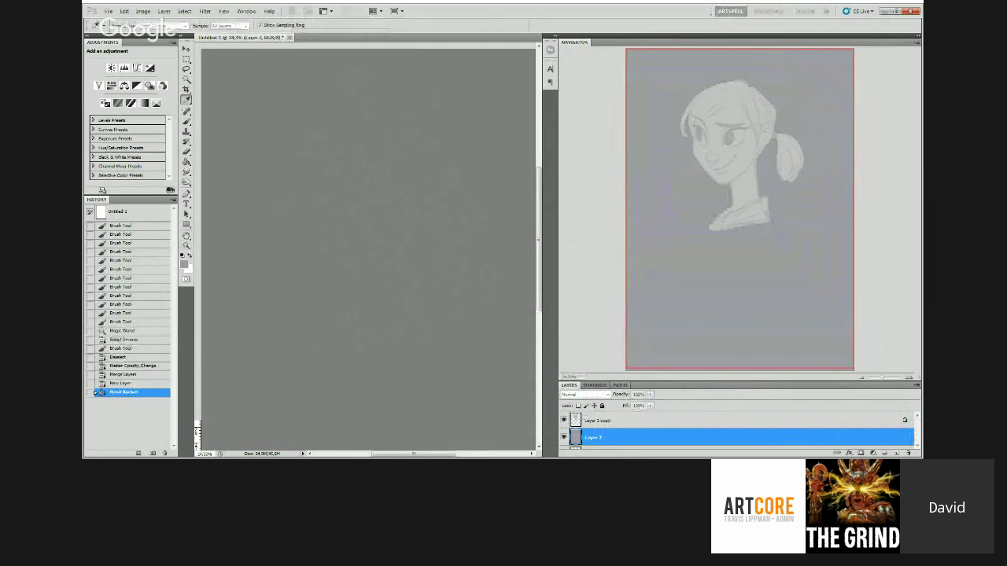
{"action": "left_click", "coordinate": [143, 422]}
{"action": "key", "text": "ctrl+u"}
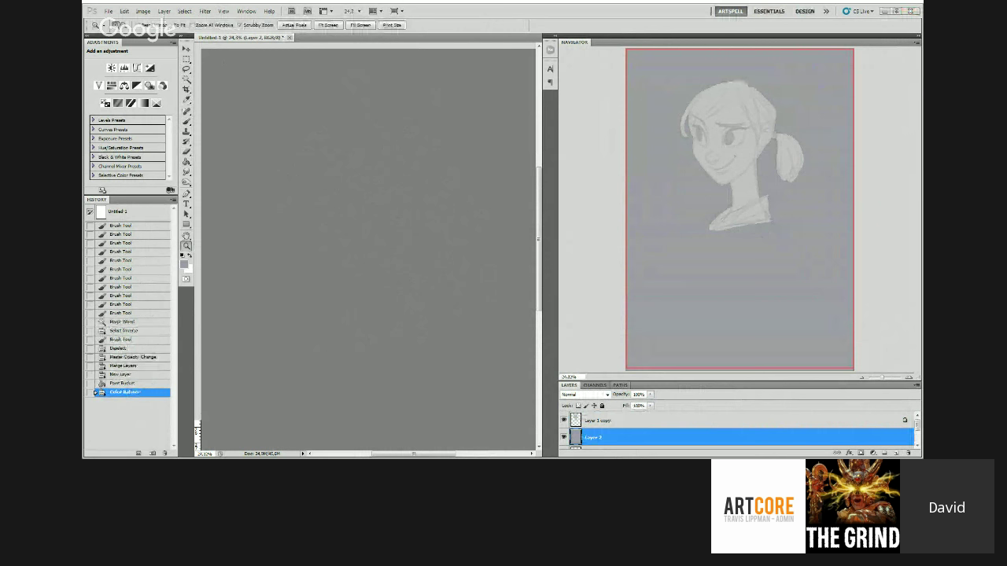
Step: Smudge areas of the merged head layer with the Smudge tool to soften the drawing
{"action": "left_click", "coordinate": [455, 147]}
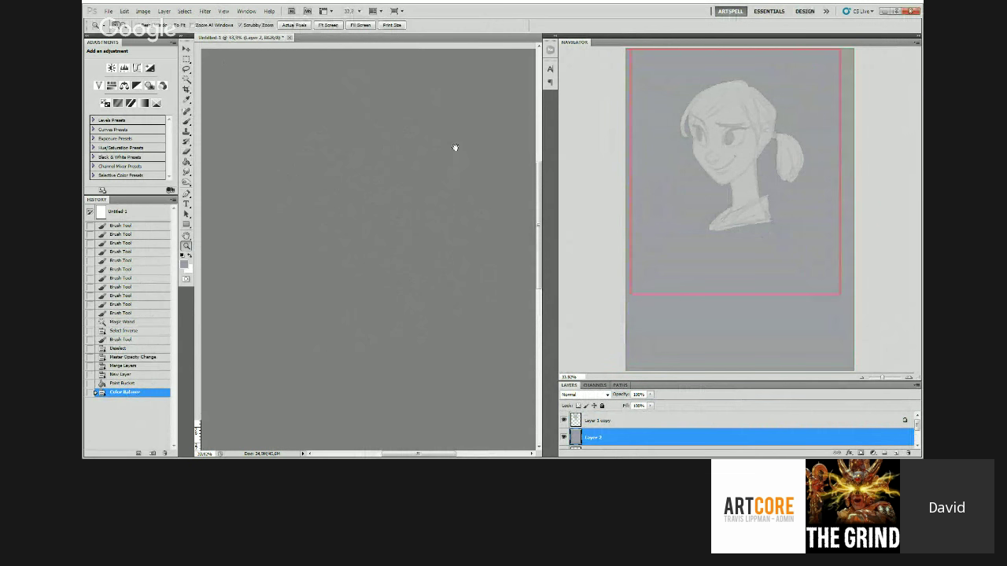
{"action": "mouse_move", "coordinate": [455, 147]}
{"action": "left_mouse_down"}
{"action": "mouse_move", "coordinate": [432, 168]}
{"action": "mouse_move", "coordinate": [448, 172]}
{"action": "mouse_move", "coordinate": [438, 169]}
{"action": "mouse_move", "coordinate": [435, 209]}
{"action": "left_mouse_up"}
{"action": "left_click_drag", "start_coordinate": [435, 200], "coordinate": [436, 209]}
{"action": "left_click", "coordinate": [436, 209]}
{"action": "left_click", "coordinate": [436, 209]}
{"action": "left_click", "coordinate": [436, 209]}
{"action": "key", "text": "alt+bracketright"}
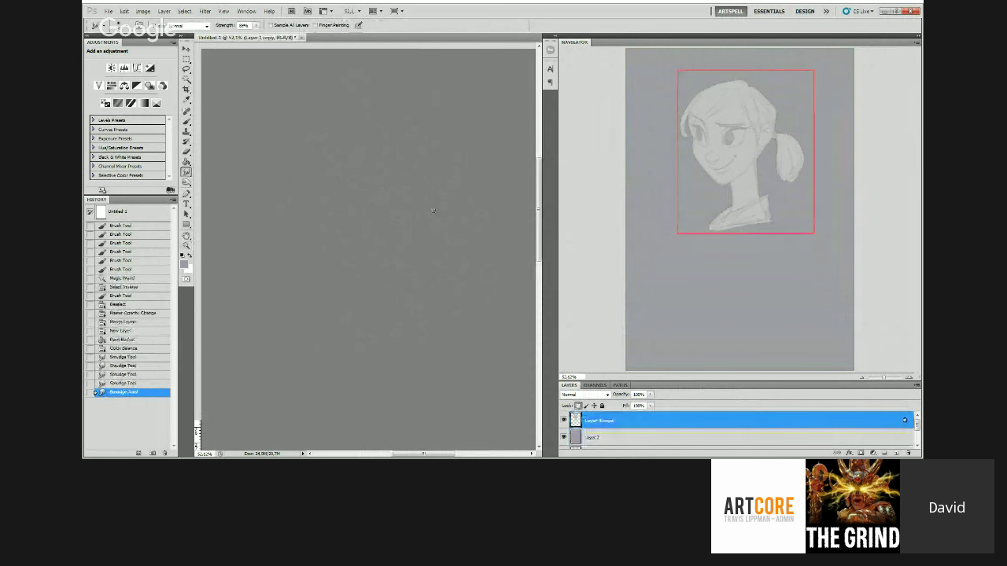
Step: Load the head layer's outline as a selection, invert it, clear everything outside the head, and deselect
{"action": "key", "text": "z"}
{"action": "key", "text": "ctrl+0"}
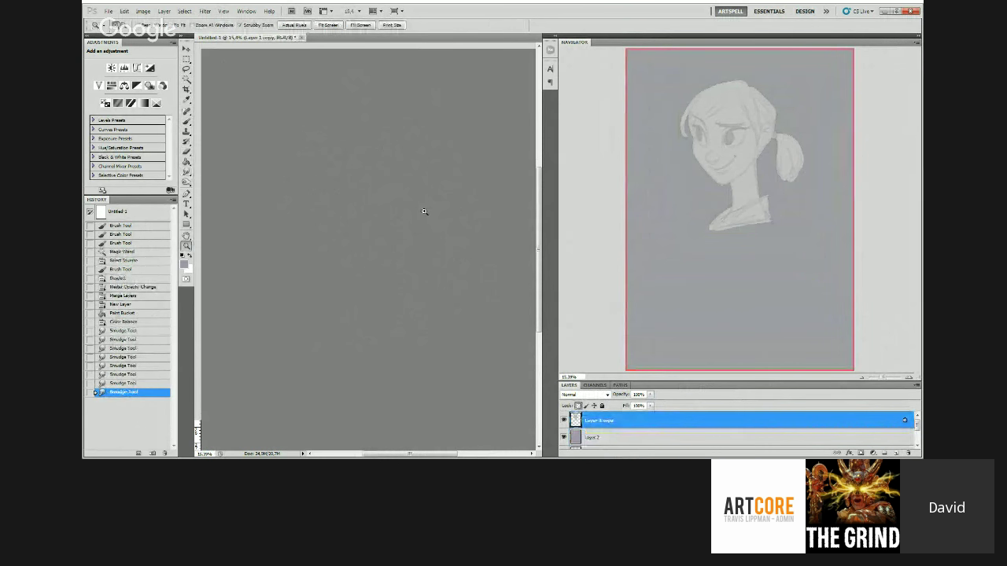
{"action": "left_click_drag", "start_coordinate": [423, 211], "coordinate": [444, 200]}
{"action": "left_click_drag", "start_coordinate": [444, 200], "coordinate": [447, 236]}
{"action": "left_click", "coordinate": [577, 423], "text": "ctrl"}
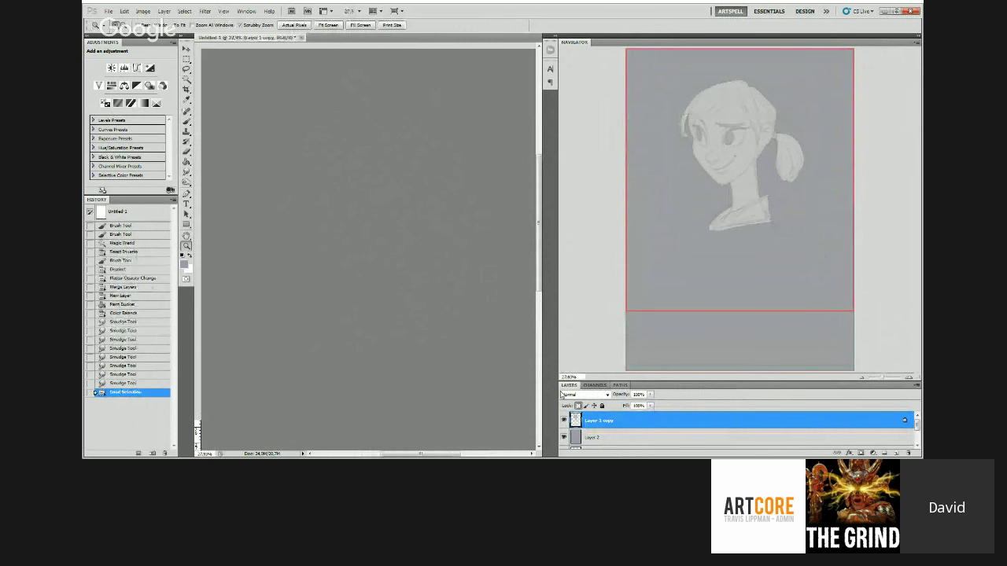
{"action": "key", "text": "ctrl+shift+i"}
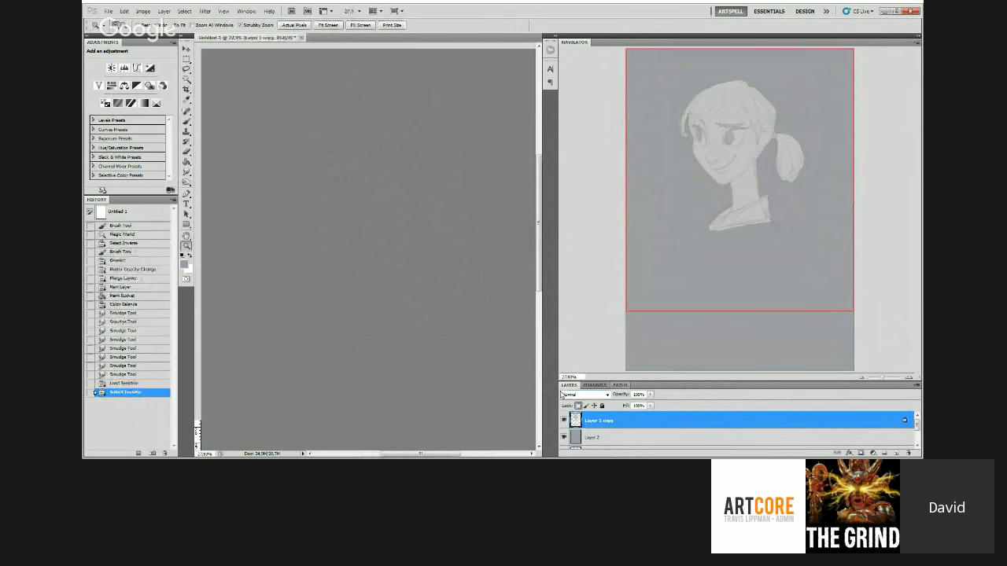
{"action": "key", "text": "Delete"}
{"action": "key", "text": "ctrl+d"}
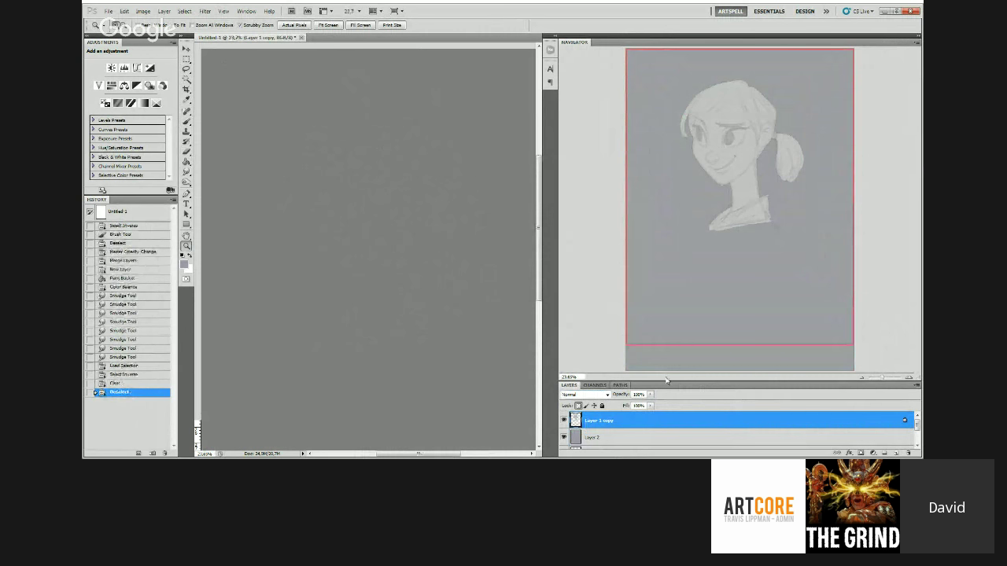
Step: Set the brush opacity to 25% and paint soft shading along the side of the face and down the neck
{"action": "left_click", "coordinate": [311, 113]}
{"action": "key", "text": "2"}
{"action": "key", "text": "5"}
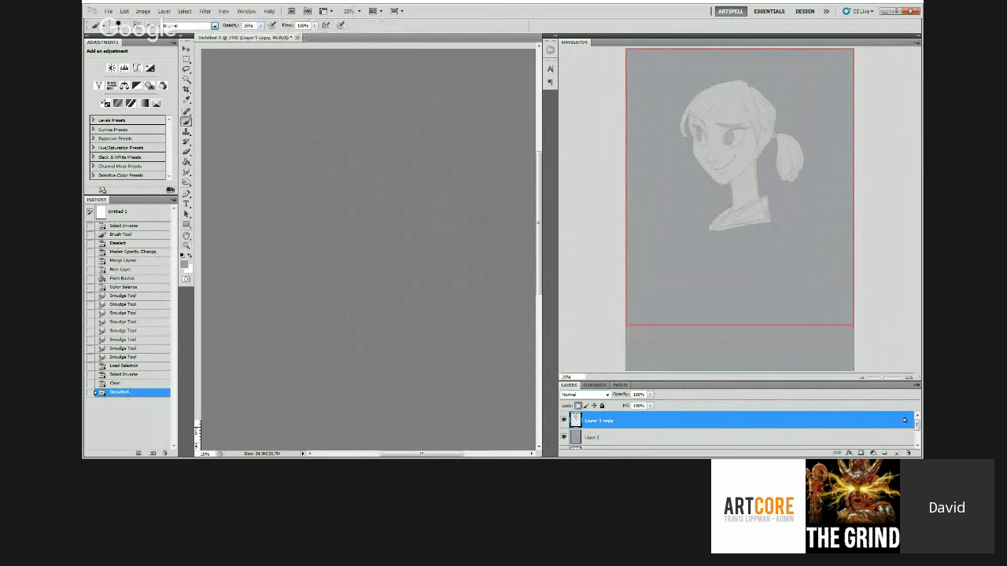
{"action": "left_click", "coordinate": [187, 69]}
{"action": "left_click_drag", "start_coordinate": [378, 260], "coordinate": [382, 255]}
{"action": "mouse_move", "coordinate": [349, 286]}
{"action": "left_mouse_down"}
{"action": "mouse_move", "coordinate": [380, 250]}
{"action": "mouse_move", "coordinate": [364, 239]}
{"action": "left_mouse_up"}
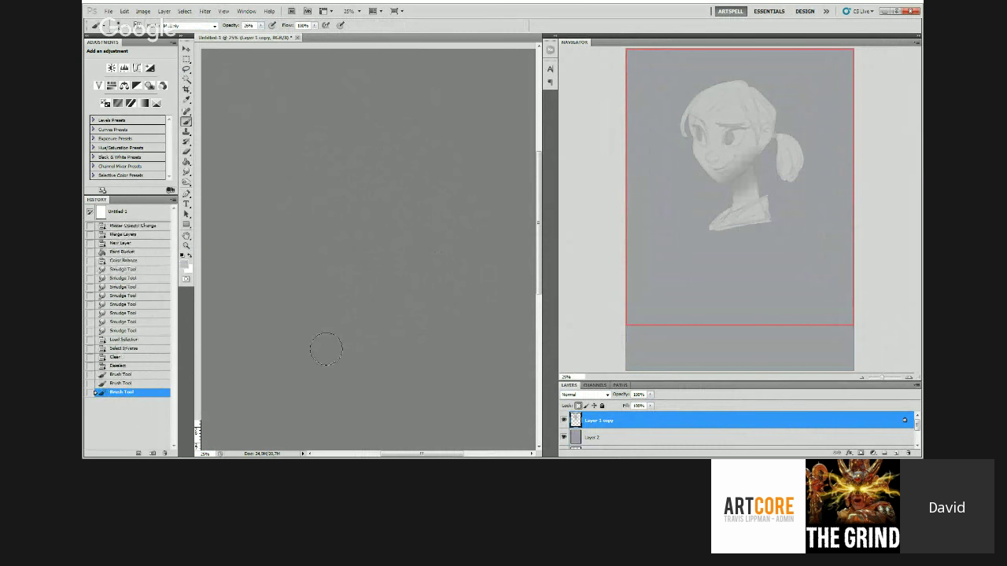
Step: Brush soft grey shading over the collar and the ponytail
{"action": "left_click_drag", "start_coordinate": [320, 344], "coordinate": [409, 315]}
{"action": "mouse_move", "coordinate": [338, 318]}
{"action": "left_mouse_down"}
{"action": "mouse_move", "coordinate": [411, 295]}
{"action": "mouse_move", "coordinate": [400, 232]}
{"action": "mouse_move", "coordinate": [450, 236]}
{"action": "left_mouse_up"}
{"action": "key", "text": "z"}
{"action": "mouse_move", "coordinate": [401, 209]}
{"action": "left_mouse_down"}
{"action": "mouse_move", "coordinate": [380, 207]}
{"action": "mouse_move", "coordinate": [408, 207]}
{"action": "left_mouse_up"}
{"action": "key", "text": "b"}
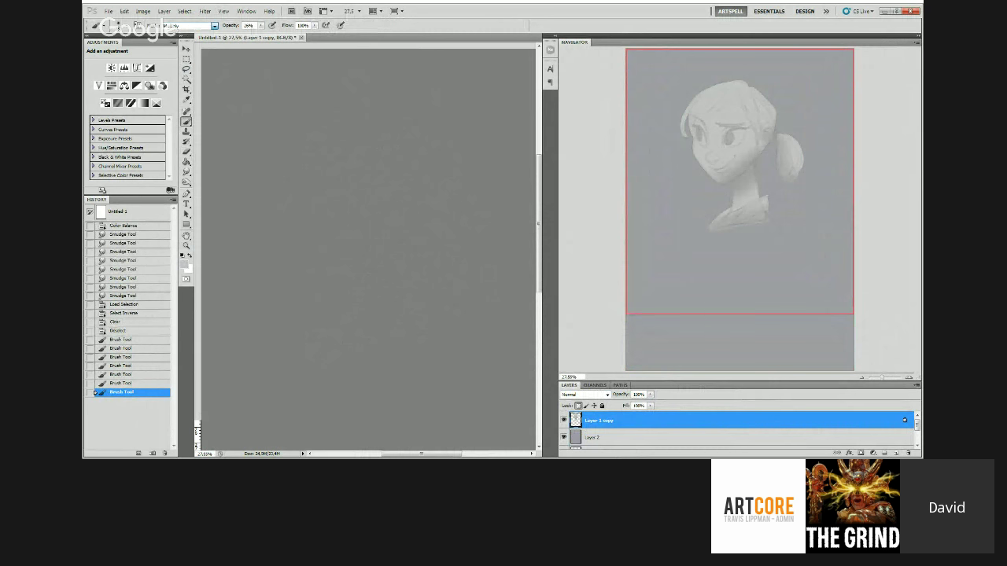
Step: Switch to a smaller brush and shade the nose and the area around the far eye
{"action": "left_click", "coordinate": [180, 50]}
{"action": "left_click", "coordinate": [183, 26]}
{"action": "left_click", "coordinate": [180, 79]}
{"action": "key", "text": "Return"}
{"action": "mouse_move", "coordinate": [291, 232]}
{"action": "left_mouse_down"}
{"action": "mouse_move", "coordinate": [276, 209]}
{"action": "mouse_move", "coordinate": [308, 151]}
{"action": "left_mouse_up"}
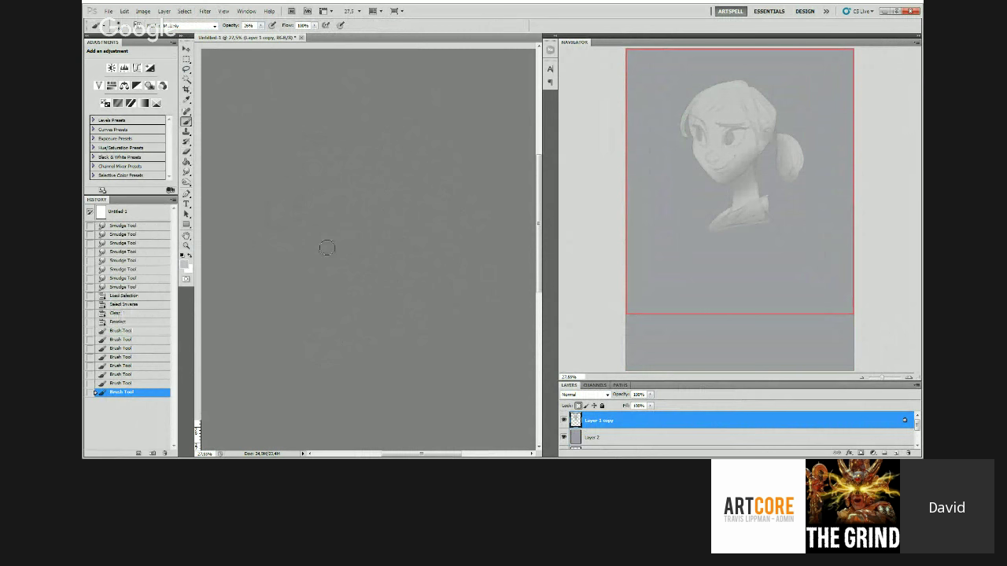
{"action": "left_click_drag", "start_coordinate": [328, 247], "coordinate": [337, 186]}
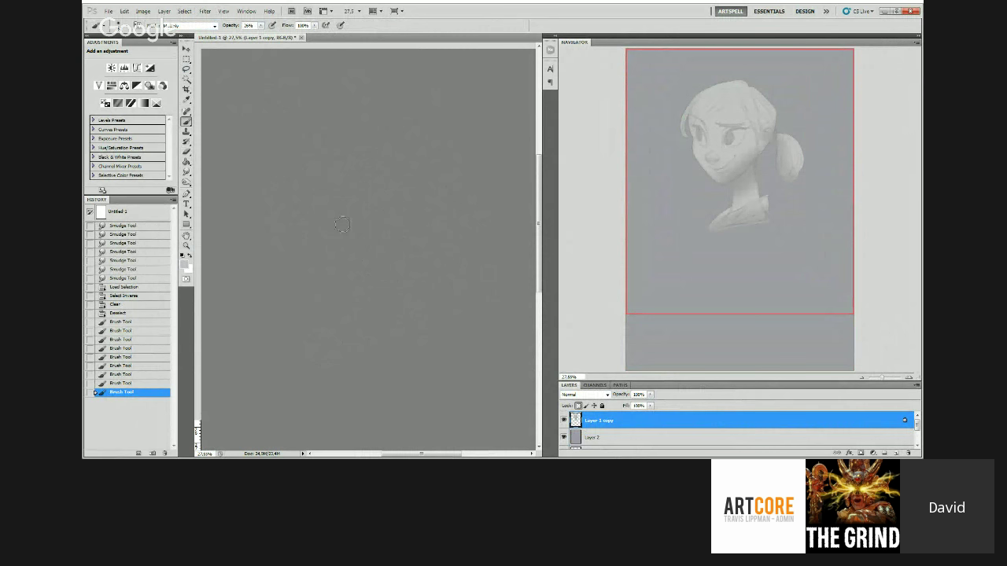
{"action": "left_click_drag", "start_coordinate": [341, 225], "coordinate": [367, 205]}
{"action": "mouse_move", "coordinate": [313, 228]}
{"action": "left_mouse_down"}
{"action": "mouse_move", "coordinate": [315, 180]}
{"action": "mouse_move", "coordinate": [306, 187]}
{"action": "mouse_move", "coordinate": [324, 191]}
{"action": "left_mouse_up"}
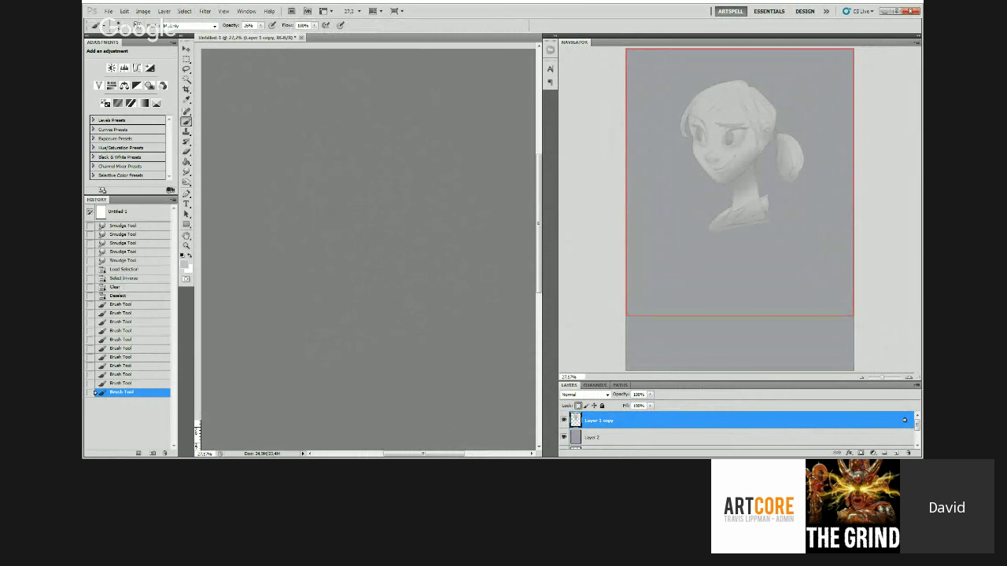
Step: Soften the sketch lines and build up the shading around the eye sockets and brows
{"action": "left_click", "coordinate": [376, 233]}
{"action": "left_click", "coordinate": [376, 233]}
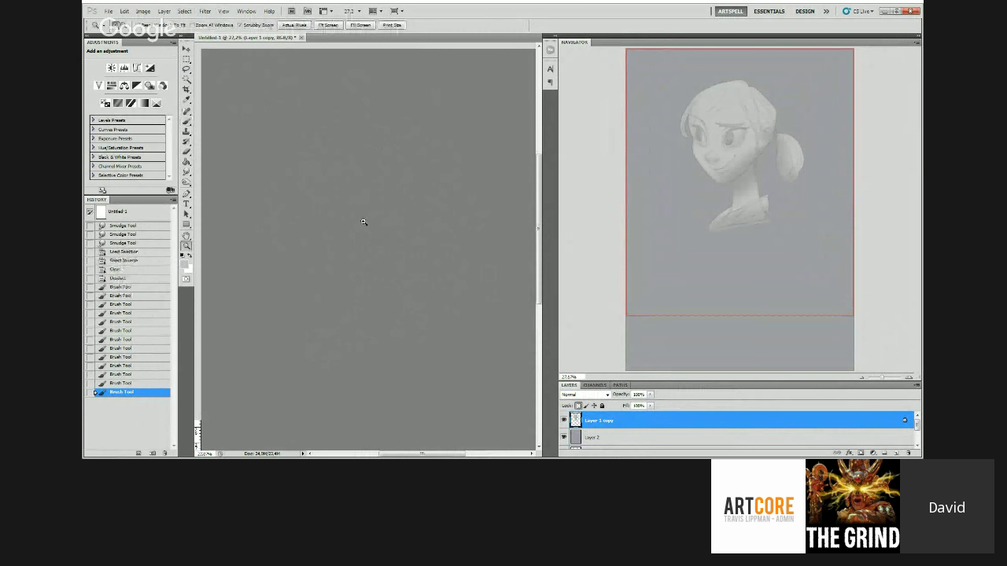
{"action": "mouse_move", "coordinate": [366, 224]}
{"action": "left_mouse_down"}
{"action": "mouse_move", "coordinate": [408, 282]}
{"action": "mouse_move", "coordinate": [373, 224]}
{"action": "left_mouse_up"}
{"action": "left_click", "coordinate": [373, 224]}
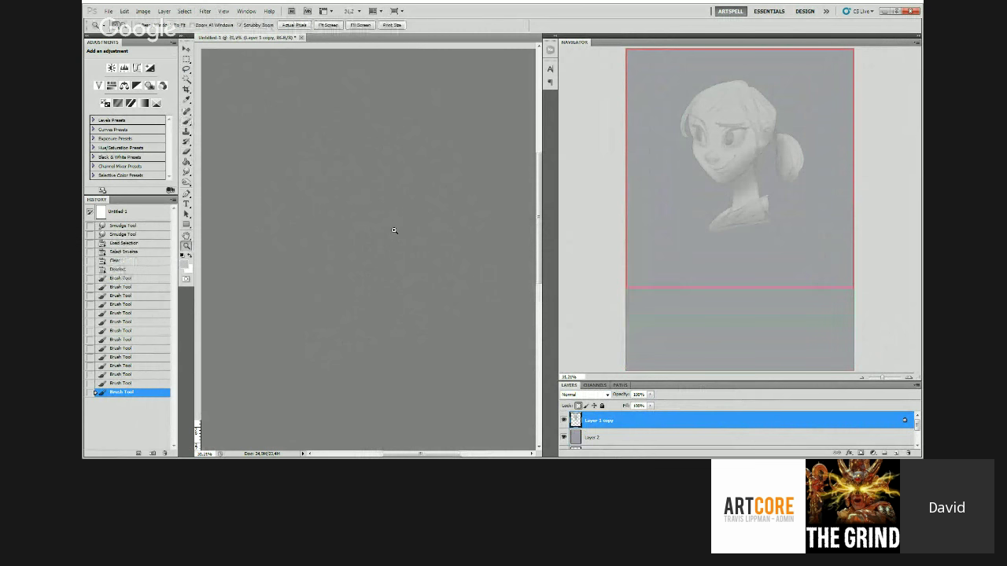
{"action": "key", "text": "b"}
{"action": "left_click_drag", "start_coordinate": [339, 237], "coordinate": [341, 229]}
{"action": "mouse_move", "coordinate": [340, 234]}
{"action": "left_mouse_down"}
{"action": "mouse_move", "coordinate": [299, 203]}
{"action": "mouse_move", "coordinate": [321, 223]}
{"action": "left_mouse_up"}
{"action": "left_click_drag", "start_coordinate": [318, 227], "coordinate": [300, 214]}
{"action": "key", "text": "z"}
{"action": "left_click", "coordinate": [398, 220], "text": "alt"}
{"action": "key", "text": "b"}
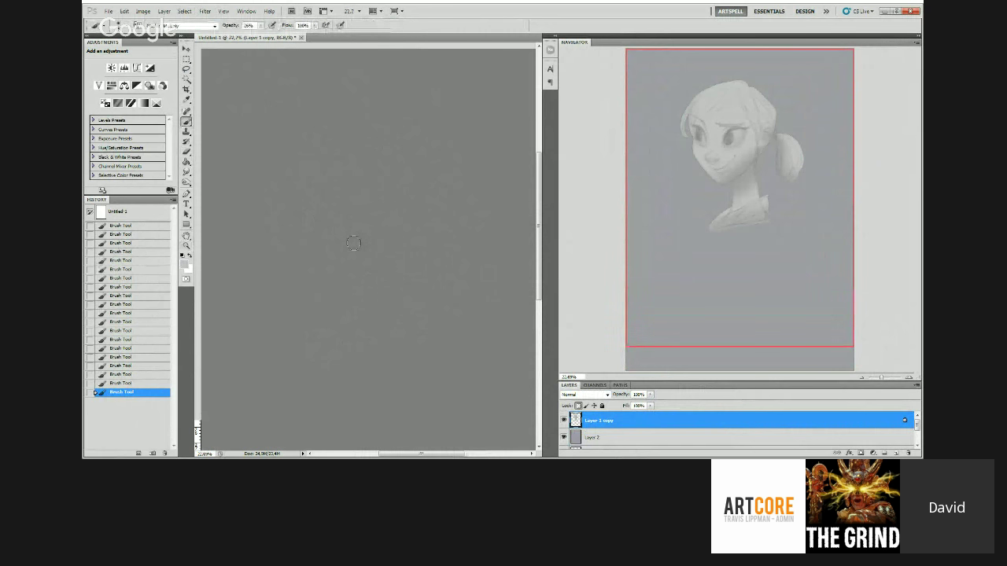
Step: Strengthen the upper lash line and the shading around the near eye
{"action": "scroll", "coordinate": [353, 243], "scroll_direction": "down", "scroll_amount": 1}
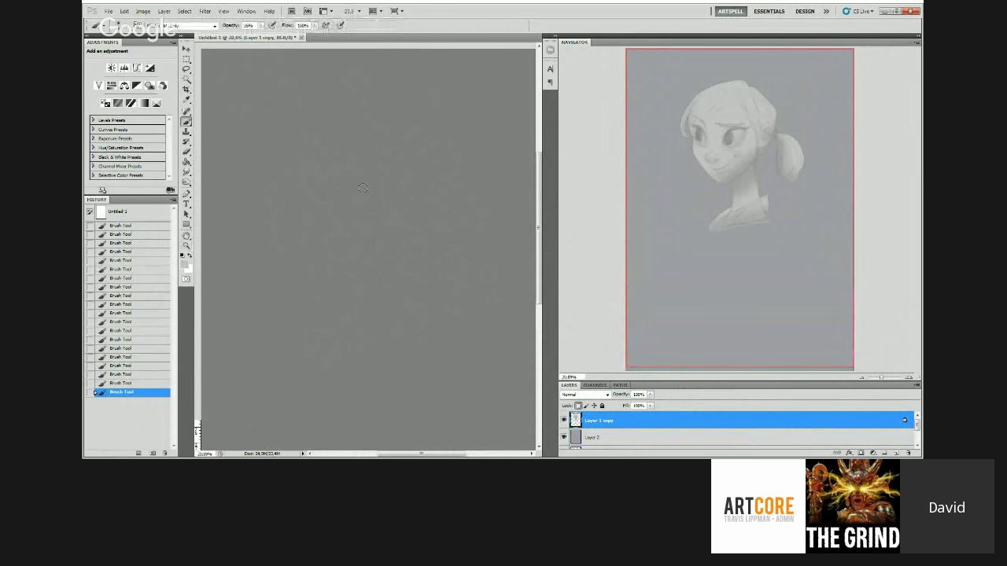
{"action": "left_click_drag", "start_coordinate": [376, 220], "coordinate": [387, 180]}
{"action": "key", "text": "z"}
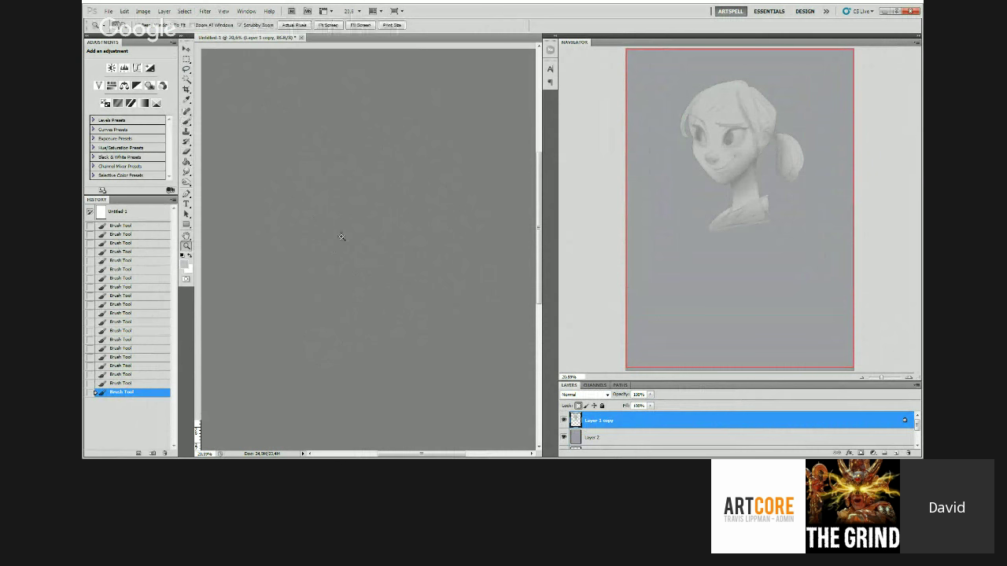
{"action": "left_click", "coordinate": [341, 237]}
{"action": "key", "text": "b"}
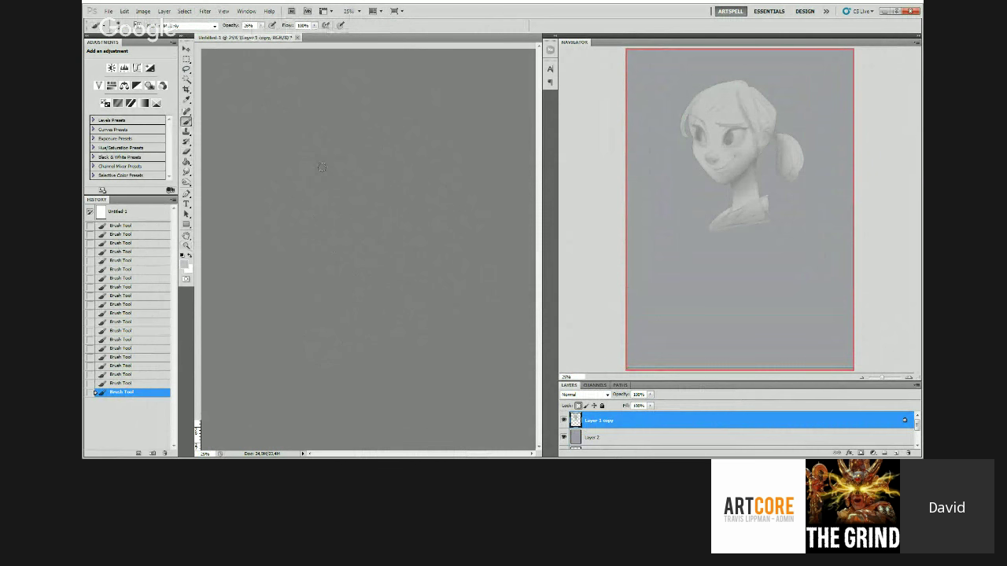
Step: Paint around the mouth corner and near cheek, and undo the last three brush strokes
{"action": "key", "text": "z"}
{"action": "mouse_move", "coordinate": [321, 150]}
{"action": "left_mouse_down"}
{"action": "mouse_move", "coordinate": [377, 195]}
{"action": "mouse_move", "coordinate": [370, 186]}
{"action": "mouse_move", "coordinate": [409, 188]}
{"action": "left_mouse_up"}
{"action": "key", "text": "b"}
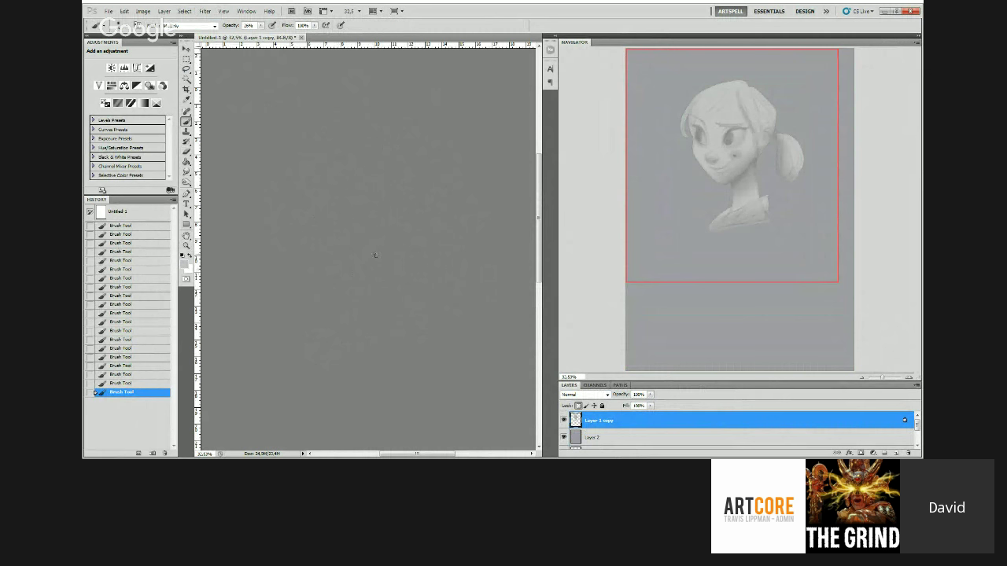
{"action": "left_click", "coordinate": [108, 367]}
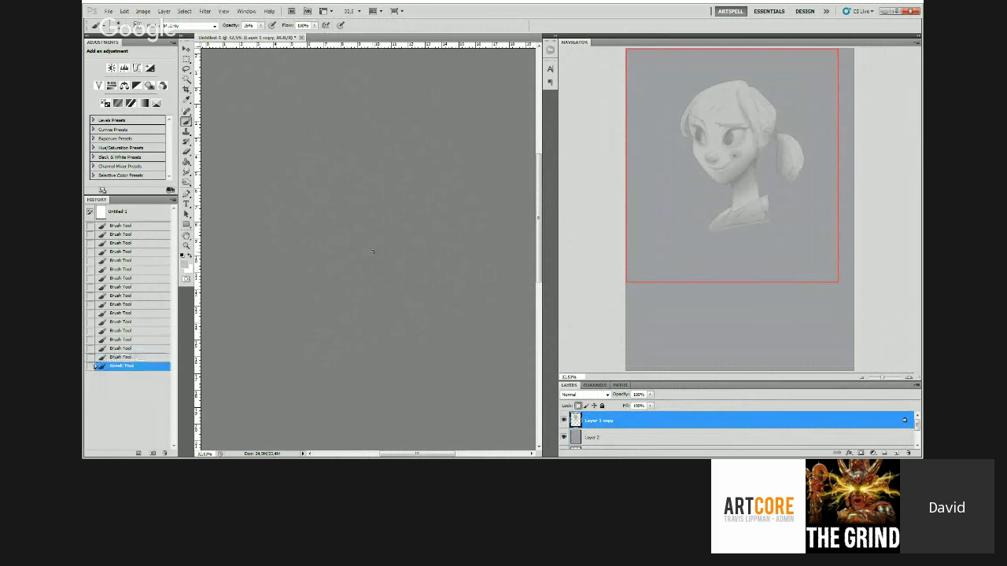
Step: Redo the last three undone brush strokes and refine the shading around the smile
{"action": "key", "text": "ctrl+shift+z"}
{"action": "key", "text": "ctrl+shift+z"}
{"action": "key", "text": "ctrl+shift+z"}
{"action": "key", "text": "z"}
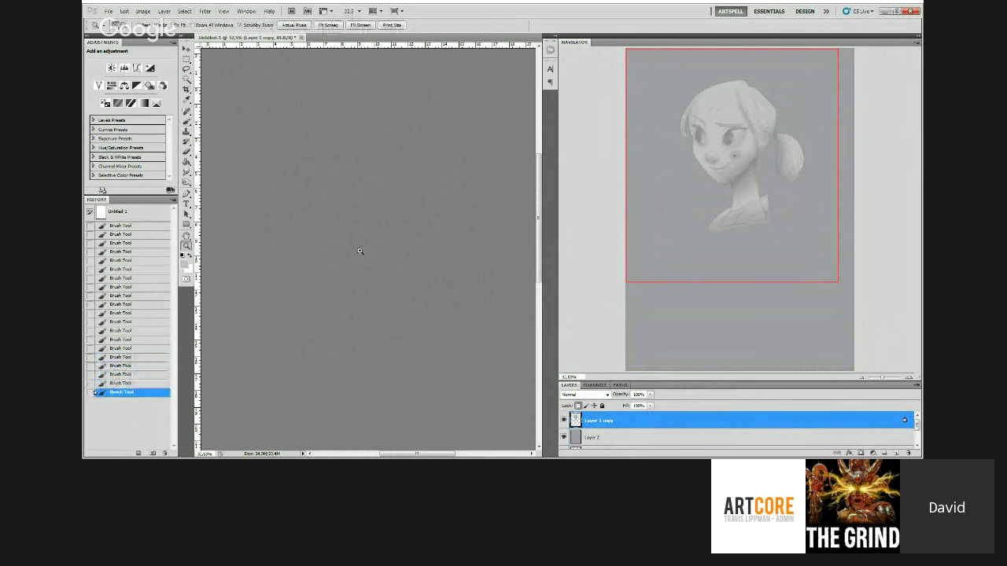
{"action": "left_click", "coordinate": [360, 251]}
{"action": "key", "text": "b"}
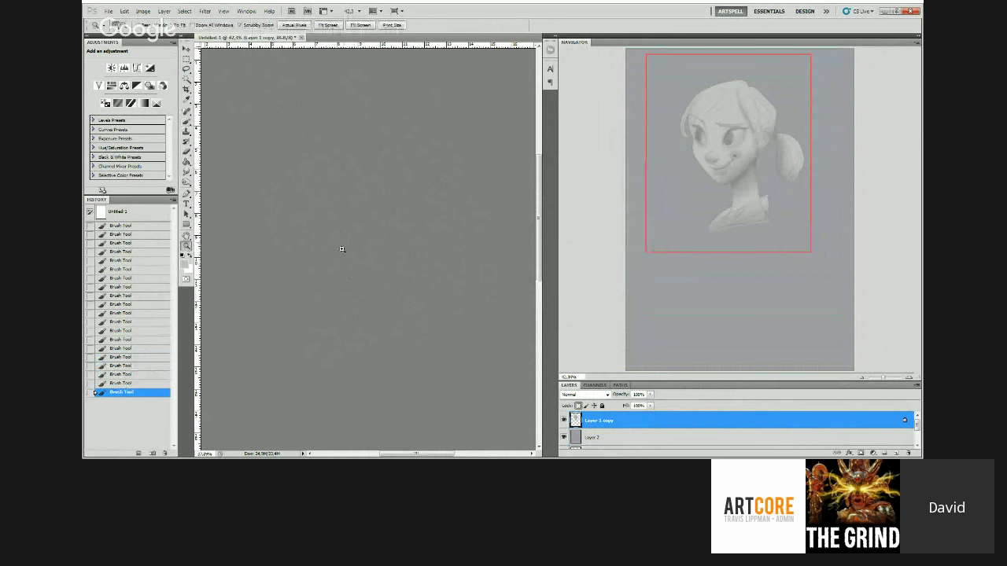
{"action": "left_click", "coordinate": [339, 250], "text": "alt"}
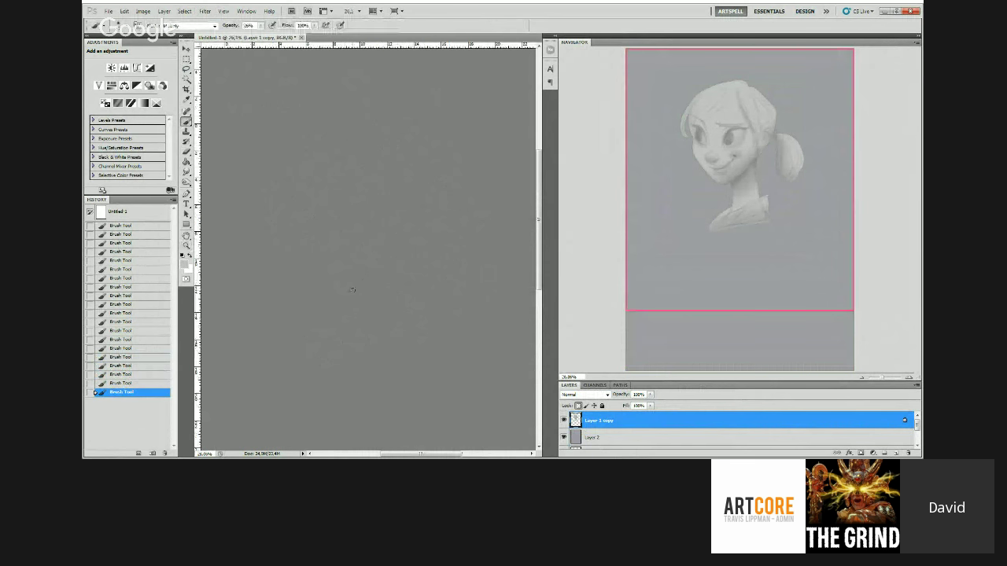
Step: Reshape and darken the brows, softening the shading between them and the eyes
{"action": "key", "text": "ctrl+space"}
{"action": "left_click_drag", "start_coordinate": [368, 243], "coordinate": [383, 243]}
{"action": "left_click", "coordinate": [383, 242]}
{"action": "key", "text": "b"}
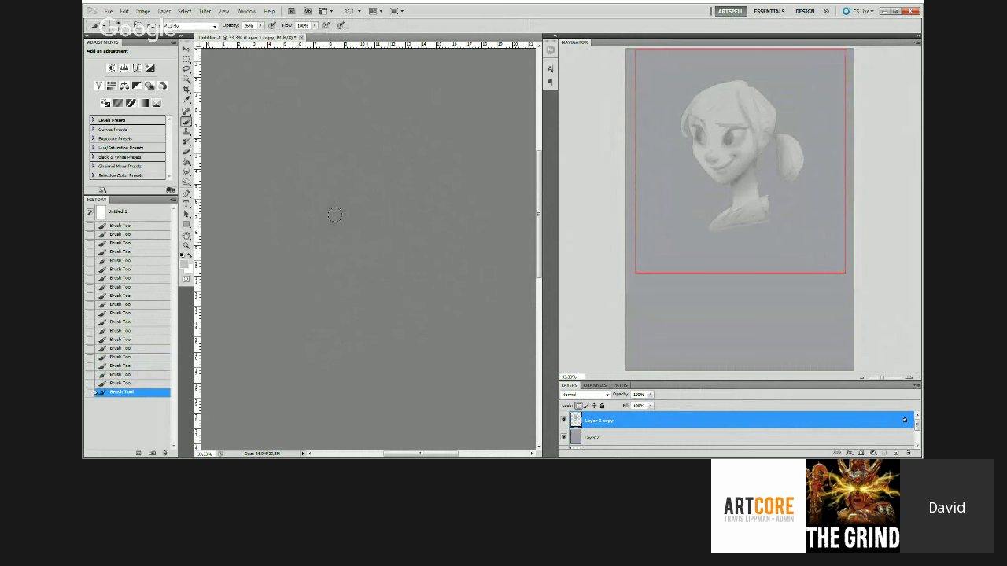
{"action": "key", "text": "z"}
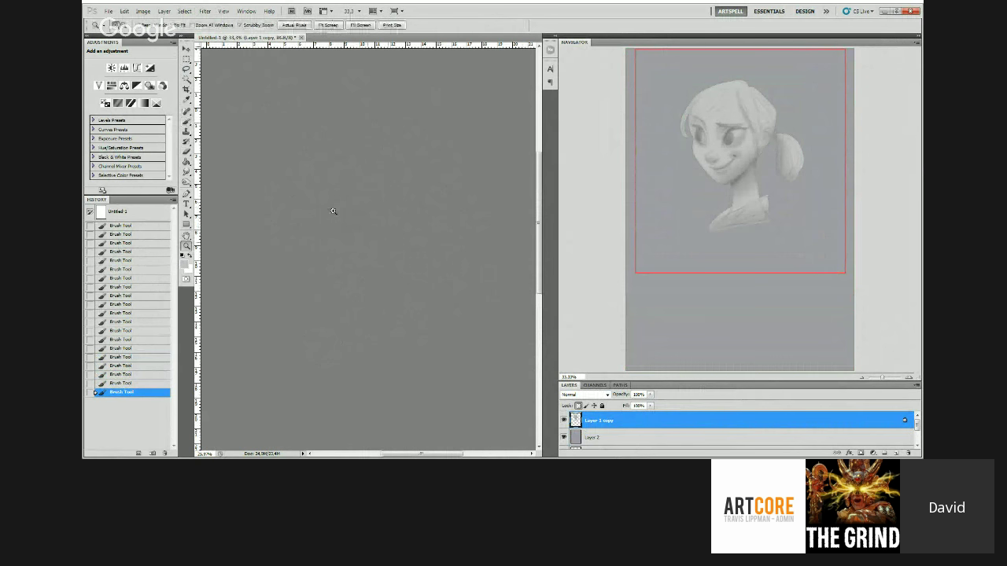
{"action": "left_click_drag", "start_coordinate": [332, 212], "coordinate": [327, 211]}
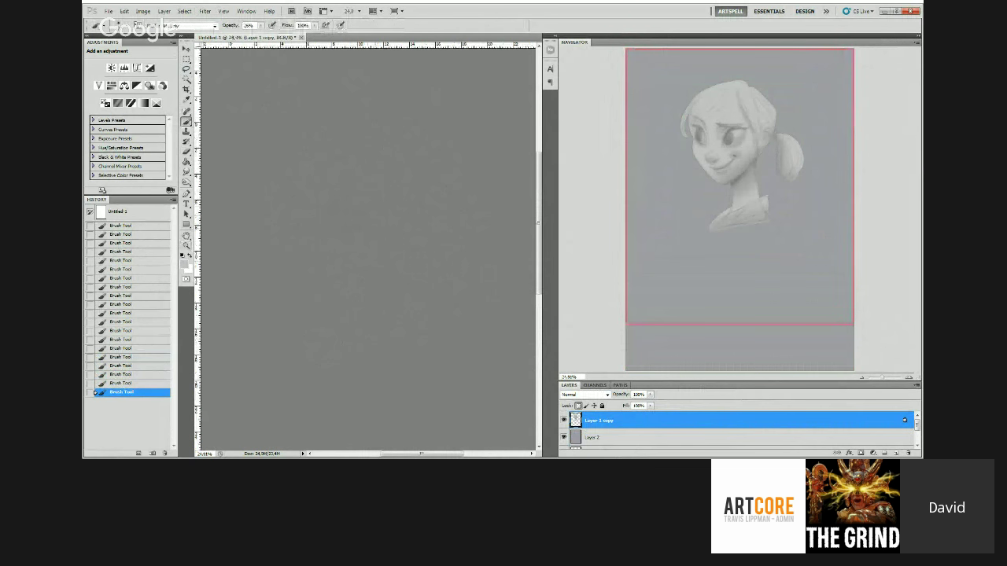
{"action": "key", "text": "z"}
{"action": "left_click", "coordinate": [333, 233]}
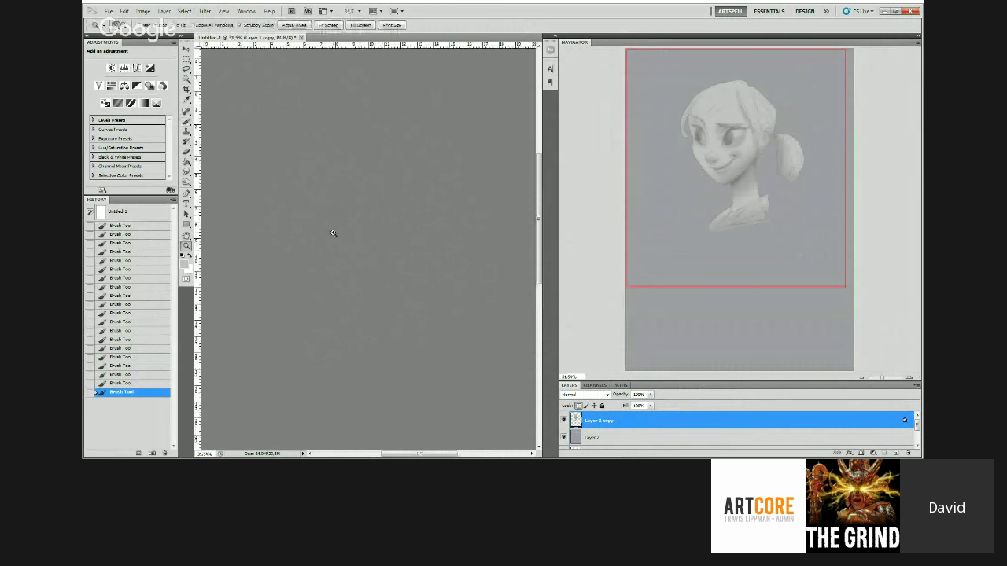
{"action": "left_click_drag", "start_coordinate": [349, 234], "coordinate": [341, 235]}
{"action": "key", "text": "b"}
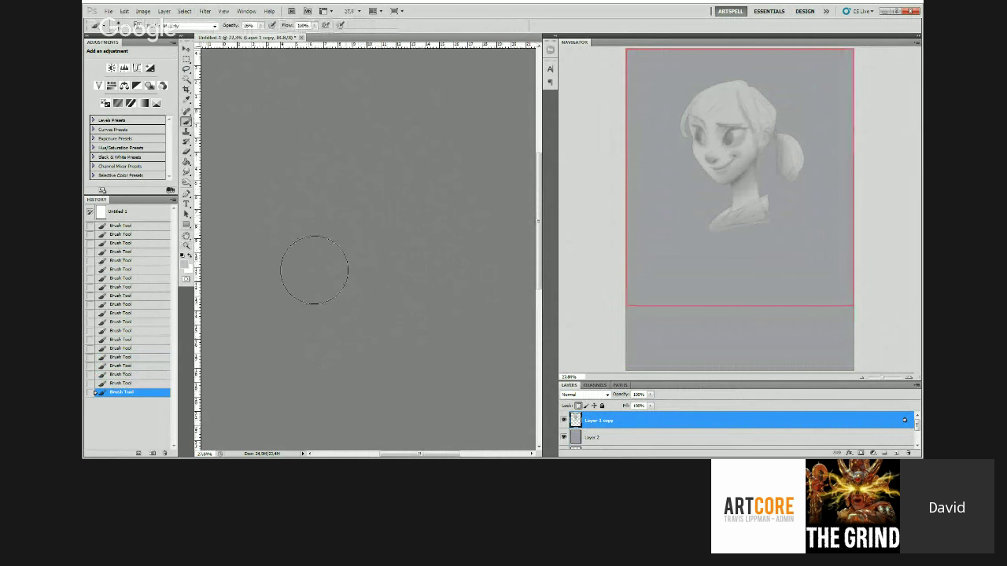
Step: Reduce the brush size and refine the shading around the nose and far cheek
{"action": "left_click_drag", "start_coordinate": [348, 234], "coordinate": [378, 234]}
{"action": "key", "text": "bracketleft"}
{"action": "key", "text": "bracketleft"}
{"action": "key", "text": "bracketleft"}
{"action": "key", "text": "bracketleft"}
{"action": "key", "text": "bracketleft"}
{"action": "key", "text": "bracketleft"}
{"action": "key", "text": "bracketleft"}
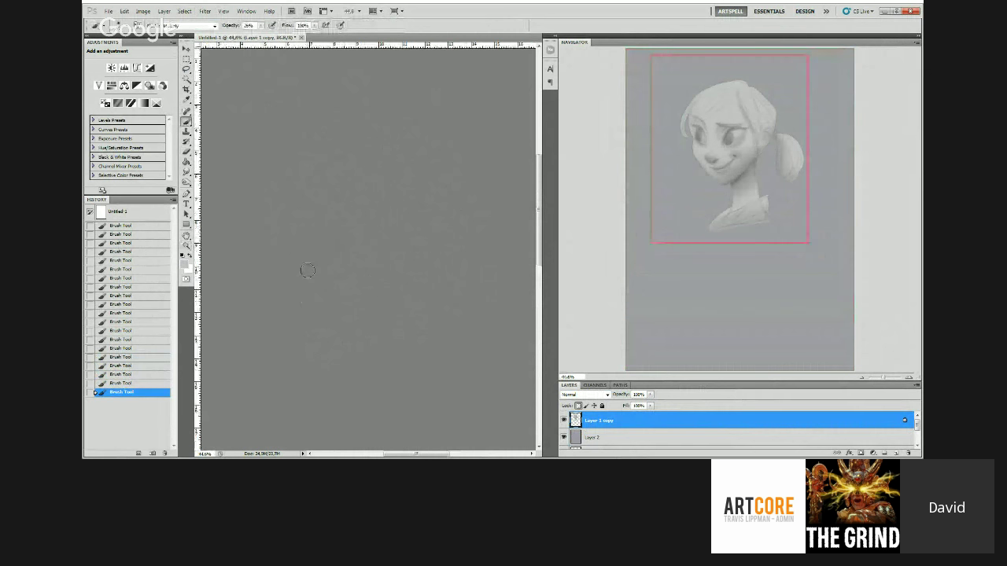
{"action": "left_click_drag", "start_coordinate": [308, 270], "coordinate": [268, 270]}
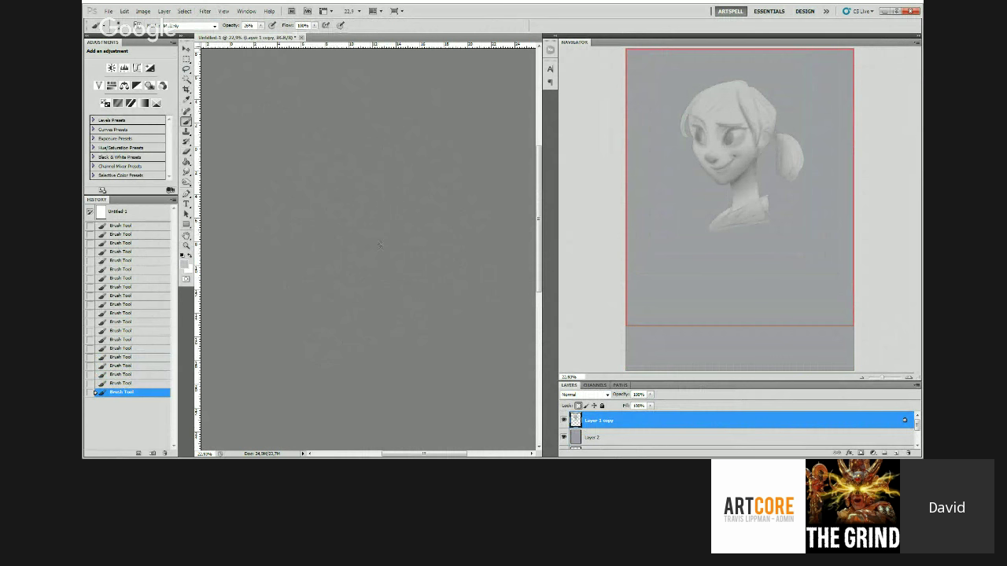
Step: Paint the swept bangs across the forehead and smooth the hair shapes
{"action": "scroll", "coordinate": [379, 228], "scroll_direction": "up", "scroll_amount": 1}
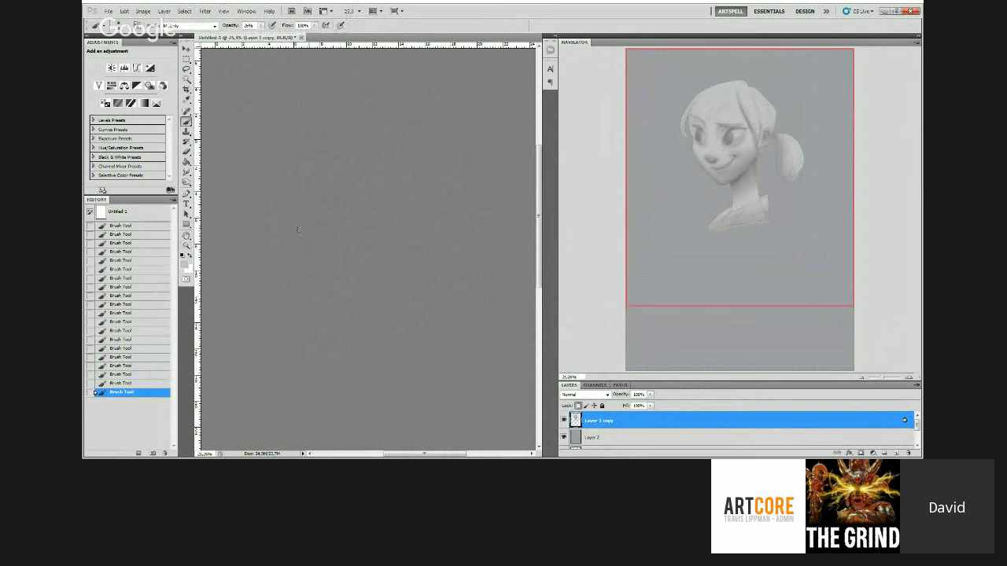
{"action": "key", "text": "z"}
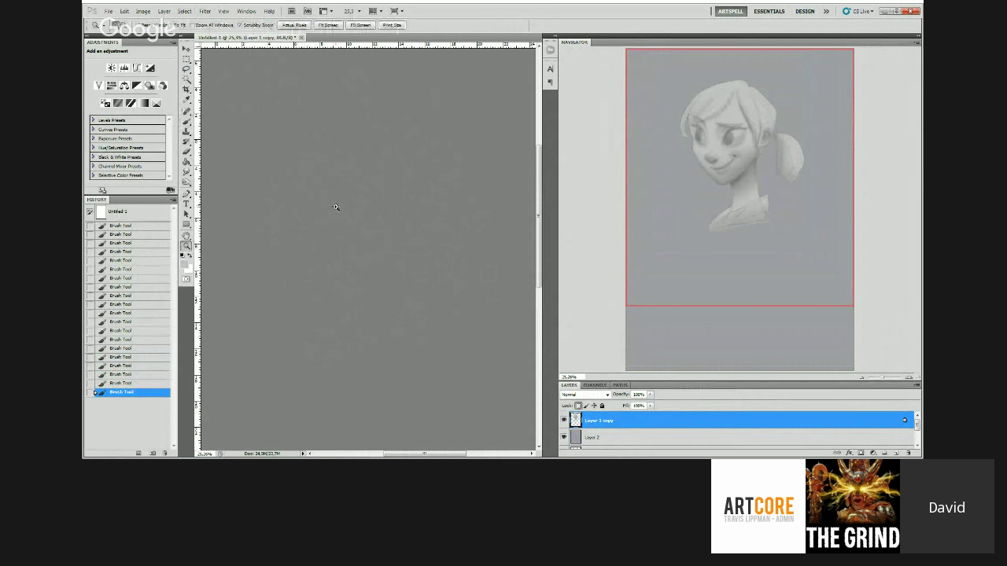
{"action": "left_click_drag", "start_coordinate": [336, 207], "coordinate": [317, 218]}
{"action": "key", "text": "b"}
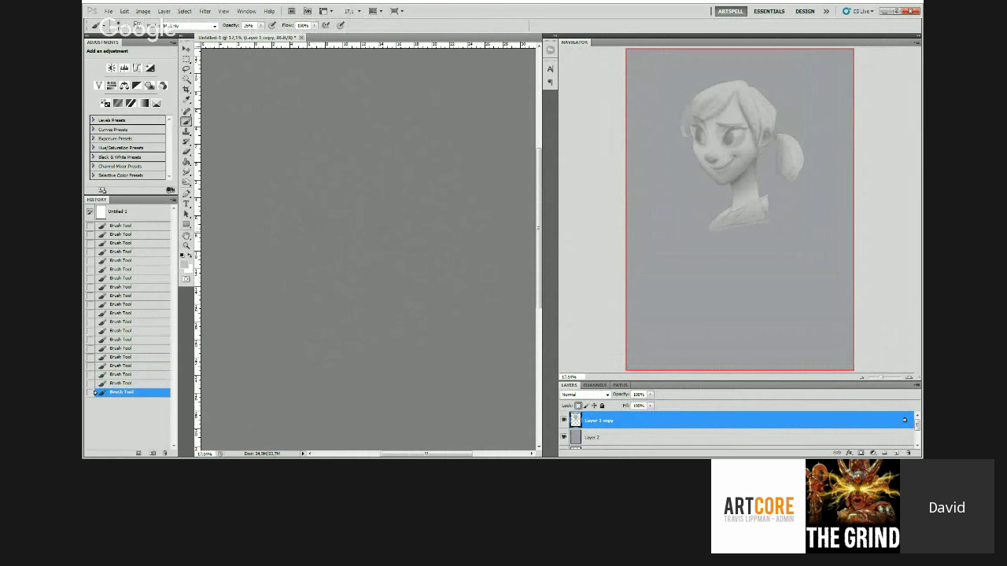
Step: Switch to a smaller brush and refine the hair crown and the edge of the ponytail
{"action": "key", "text": "bracketleft"}
{"action": "key", "text": "bracketleft"}
{"action": "key", "text": "bracketleft"}
{"action": "key", "text": "bracketleft"}
{"action": "key", "text": "bracketleft"}
{"action": "key", "text": "bracketleft"}
{"action": "key", "text": "bracketleft"}
{"action": "key", "text": "bracketleft"}
{"action": "key", "text": "z"}
{"action": "left_click_drag", "start_coordinate": [359, 249], "coordinate": [378, 248]}
{"action": "key", "text": "b"}
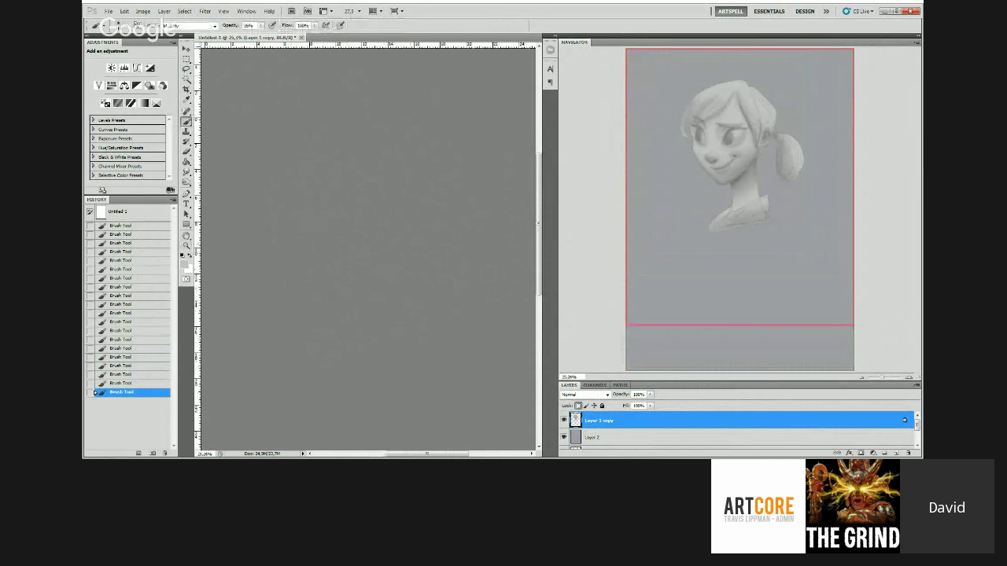
Step: Shade the ponytail and the collar folds, enlarging the brush slightly
{"action": "mouse_move", "coordinate": [336, 299]}
{"action": "left_mouse_down"}
{"action": "mouse_move", "coordinate": [371, 288]}
{"action": "mouse_move", "coordinate": [360, 266]}
{"action": "left_mouse_up"}
{"action": "key", "text": "z"}
{"action": "key", "text": "b"}
{"action": "key", "text": "bracketright"}
{"action": "key", "text": "bracketright"}
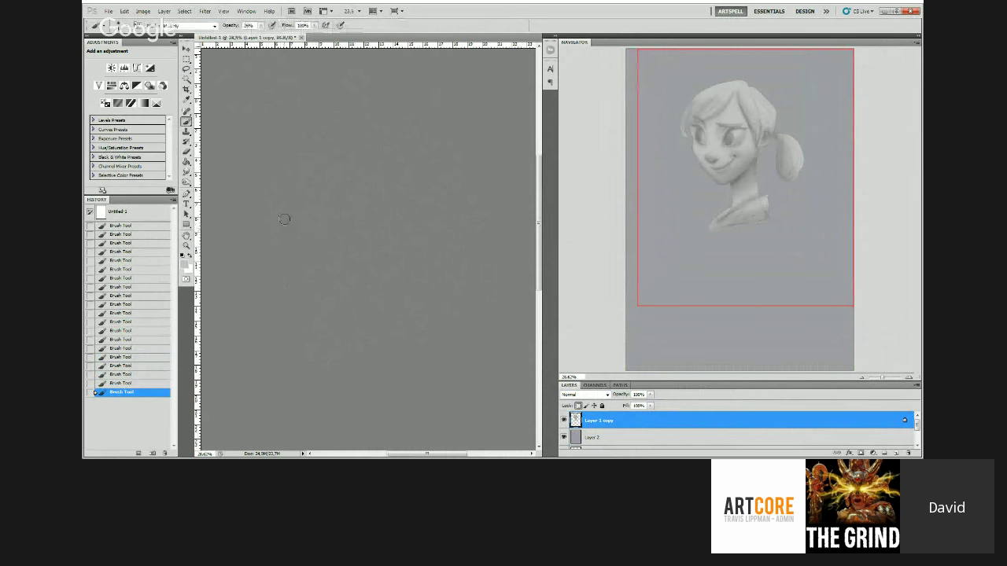
Step: Reduce the brush size and refine the far eye and the hair lock beside it
{"action": "key", "text": "z"}
{"action": "left_click_drag", "start_coordinate": [308, 213], "coordinate": [385, 211]}
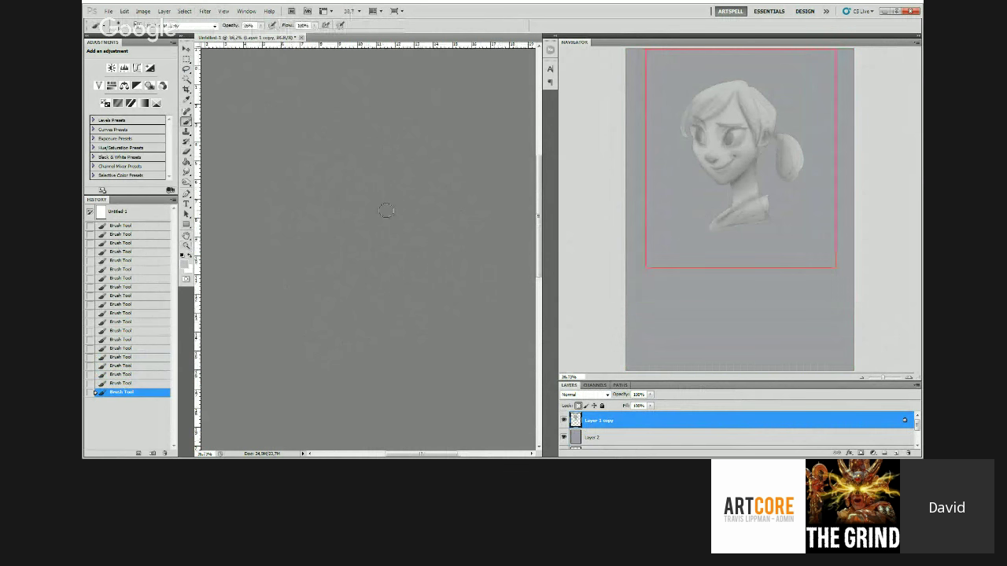
{"action": "key", "text": "bracketleft"}
{"action": "key", "text": "bracketleft"}
{"action": "key", "text": "bracketleft"}
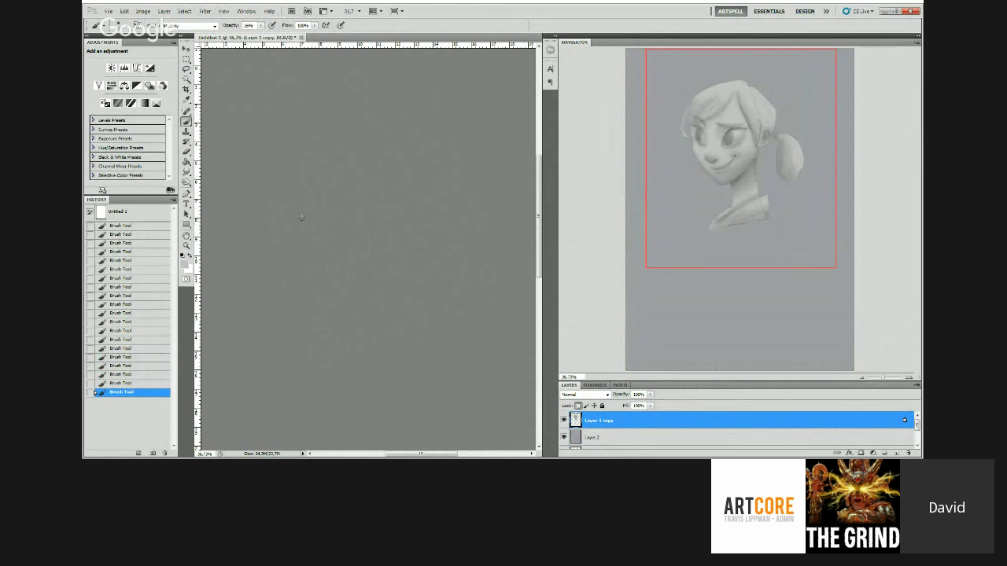
{"action": "key", "text": "z"}
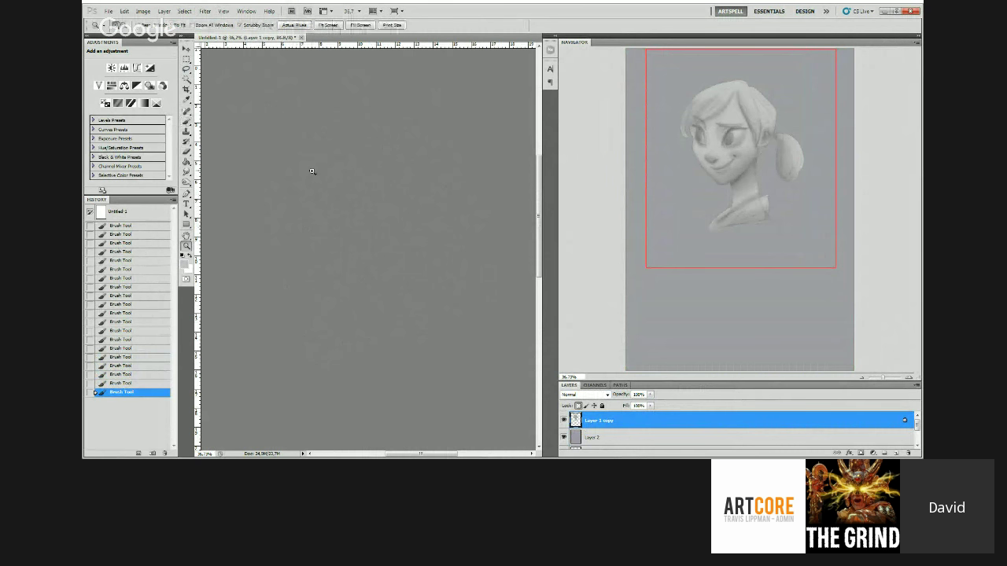
{"action": "mouse_move", "coordinate": [330, 179]}
{"action": "left_mouse_down"}
{"action": "mouse_move", "coordinate": [279, 180]}
{"action": "mouse_move", "coordinate": [348, 205]}
{"action": "left_mouse_up"}
{"action": "key", "text": "b"}
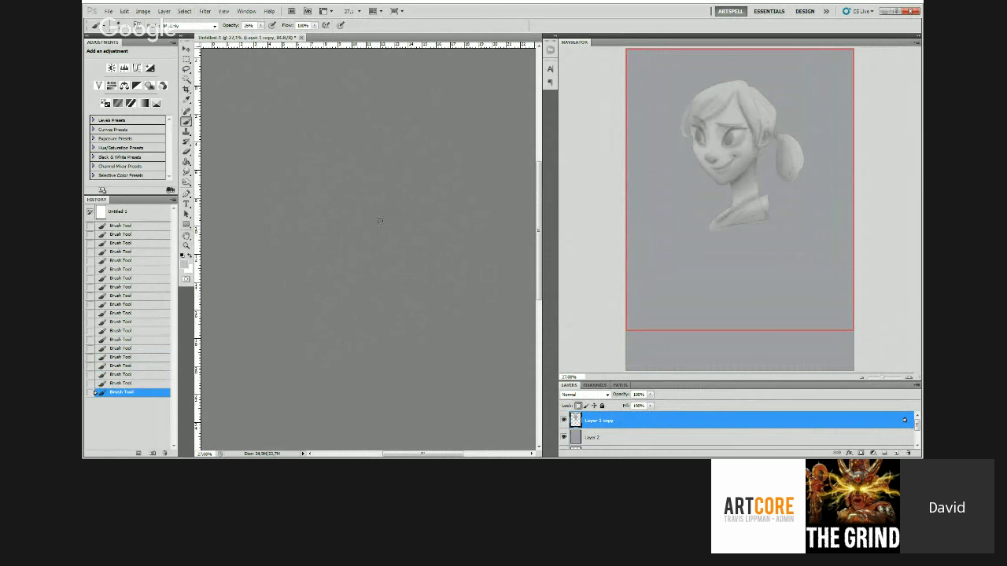
Step: Shade the hair around the ear and the base of the ponytail
{"action": "key", "text": "z"}
{"action": "key", "text": "b"}
{"action": "mouse_move", "coordinate": [388, 193]}
{"action": "left_mouse_down"}
{"action": "mouse_move", "coordinate": [366, 194]}
{"action": "mouse_move", "coordinate": [400, 188]}
{"action": "left_mouse_up"}
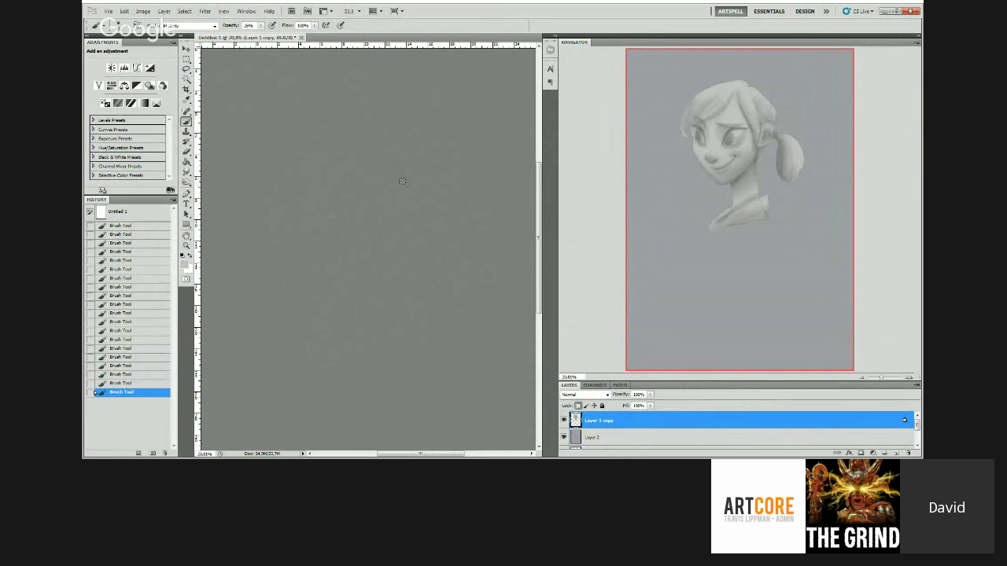
{"action": "key", "text": "z"}
{"action": "left_click", "coordinate": [375, 153]}
{"action": "key", "text": "b"}
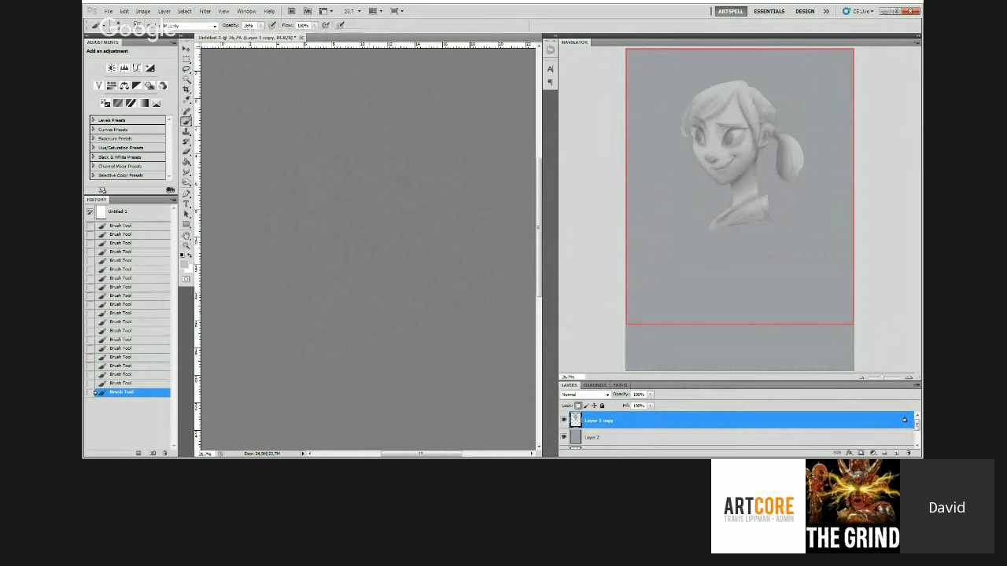
Step: Switch to a smaller brush and soften the hair lock on the far side of the face
{"action": "key", "text": "bracketleft"}
{"action": "key", "text": "bracketleft"}
{"action": "key", "text": "bracketleft"}
{"action": "key", "text": "bracketleft"}
{"action": "key", "text": "bracketleft"}
{"action": "key", "text": "bracketleft"}
{"action": "key", "text": "z"}
{"action": "left_click_drag", "start_coordinate": [303, 192], "coordinate": [291, 193]}
{"action": "key", "text": "b"}
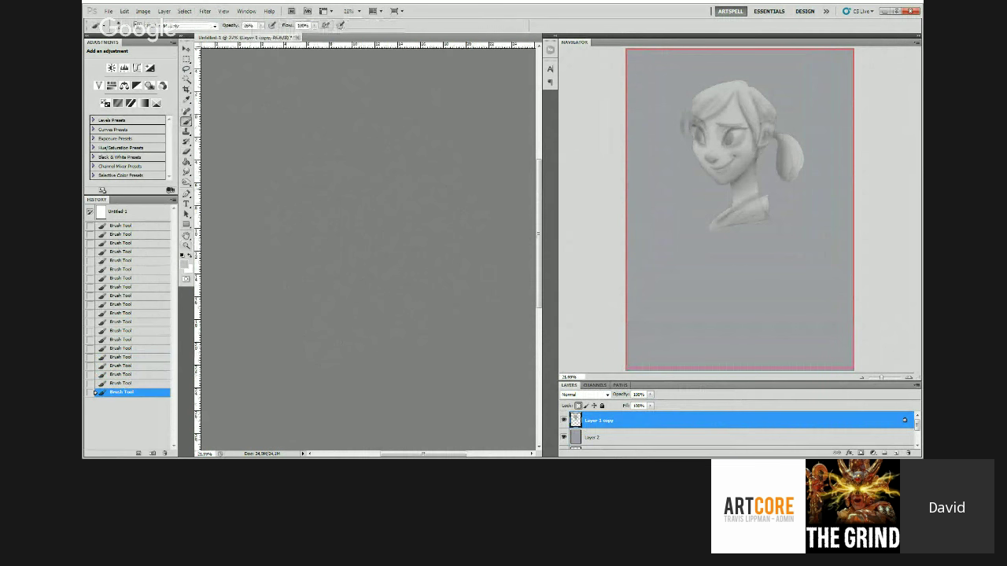
Step: Blend the shading on the near cheek and the far-side hair lock
{"action": "key", "text": "z"}
{"action": "left_click", "coordinate": [345, 193]}
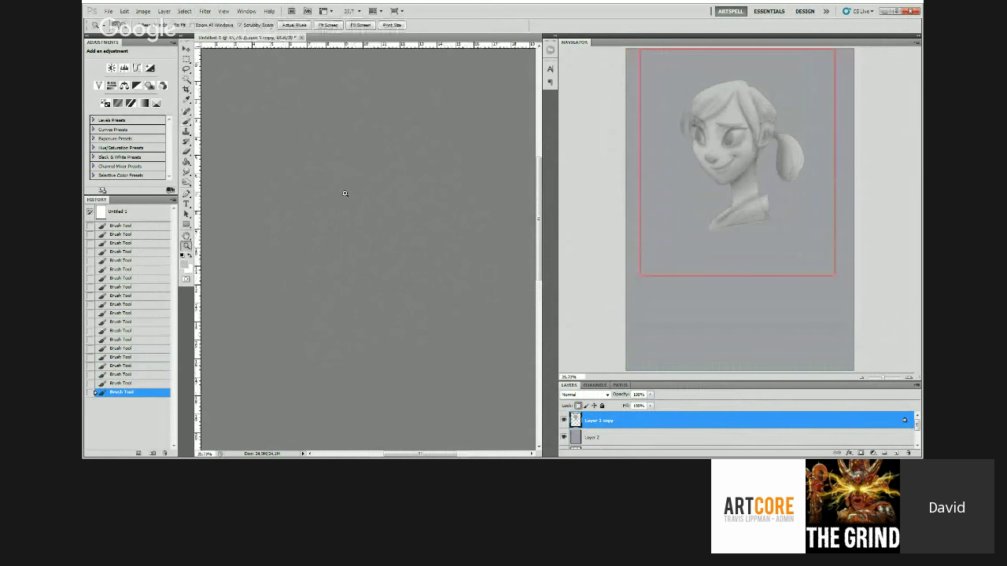
{"action": "key", "text": "b"}
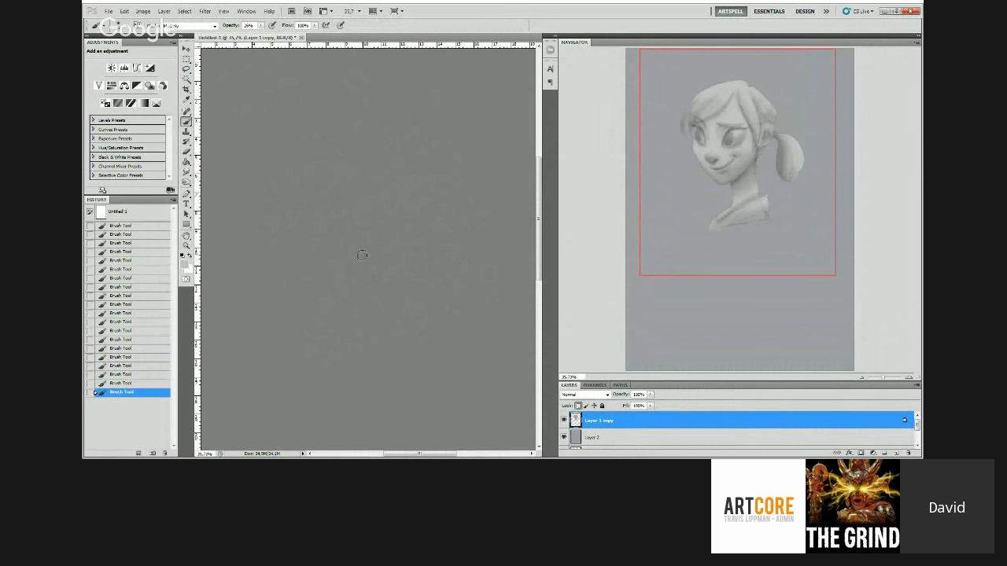
{"action": "key", "text": "z"}
{"action": "left_click_drag", "start_coordinate": [339, 257], "coordinate": [331, 257]}
{"action": "key", "text": "b"}
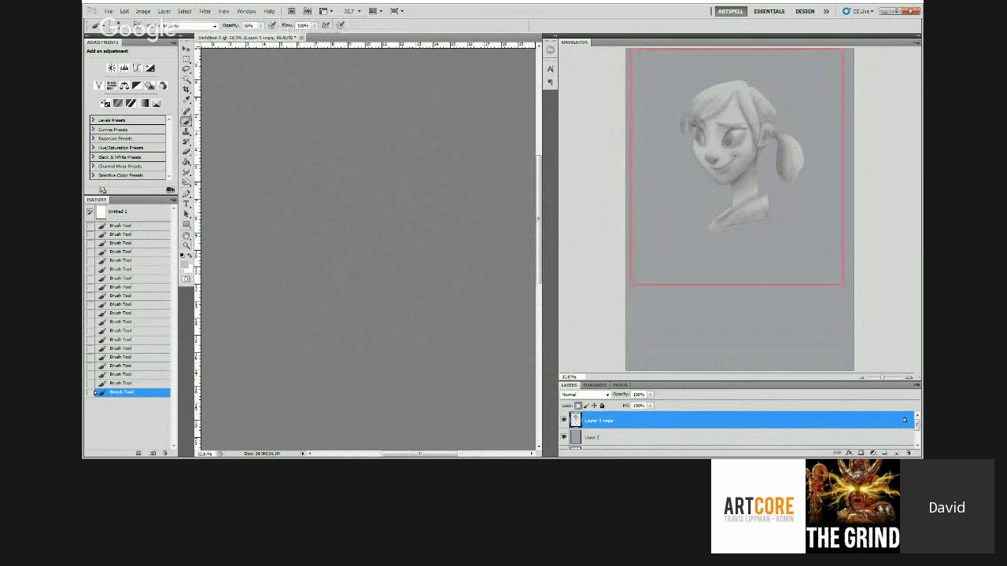
{"action": "scroll", "coordinate": [404, 234], "scroll_direction": "down", "scroll_amount": 5}
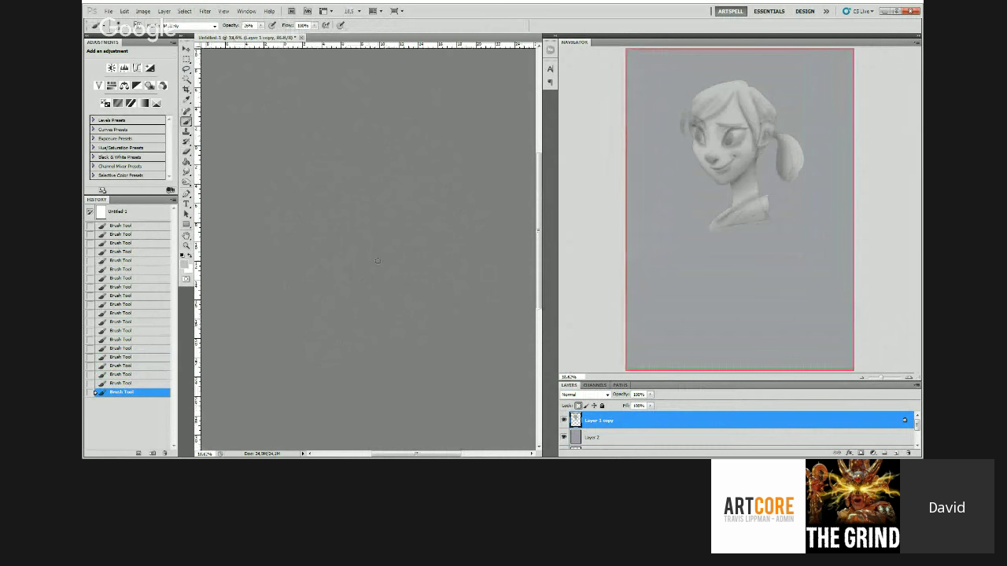
Step: Clean up the front tip of the collar and darken the hair above the ear
{"action": "key", "text": "z"}
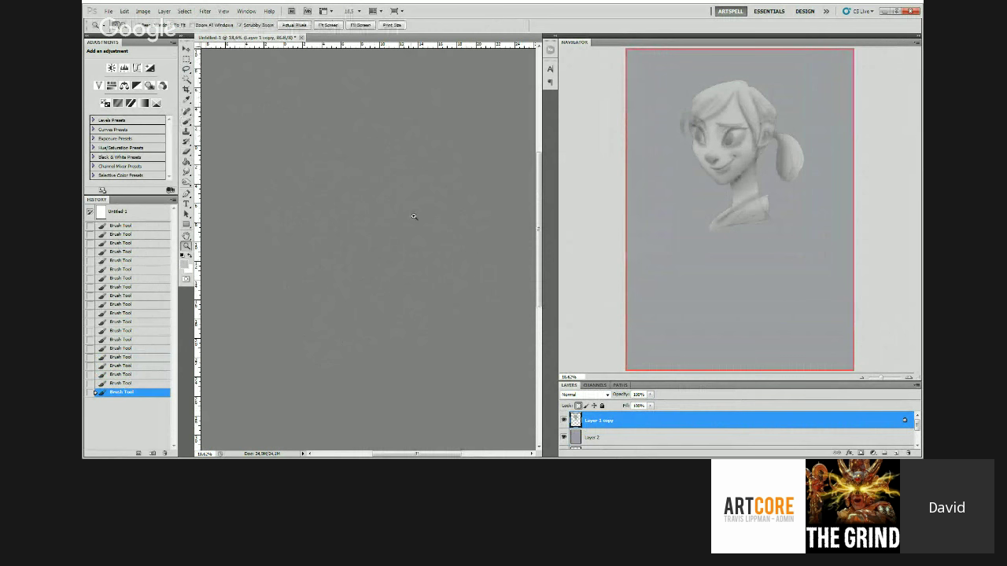
{"action": "left_click", "coordinate": [414, 216]}
{"action": "key", "text": "z"}
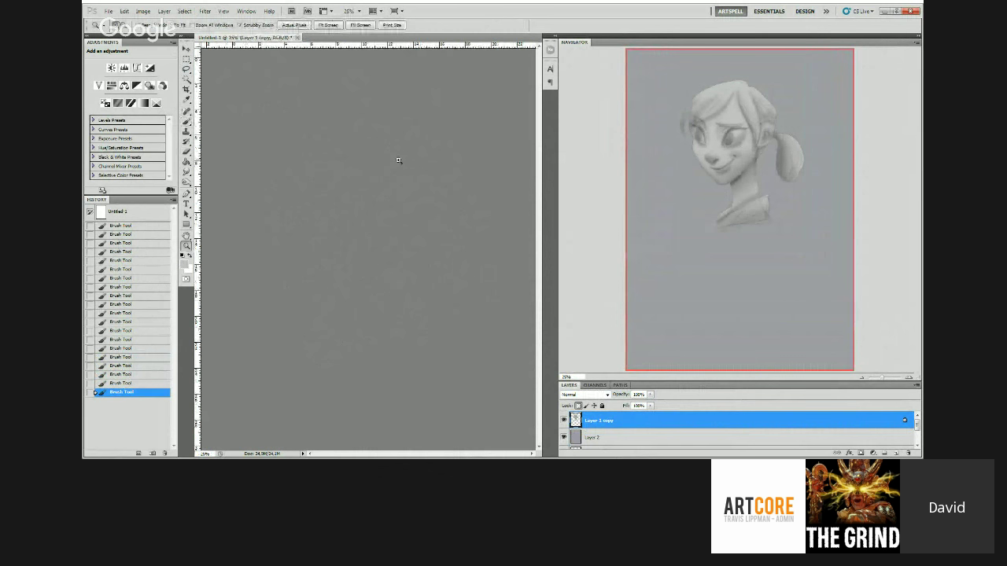
{"action": "left_click", "coordinate": [398, 160]}
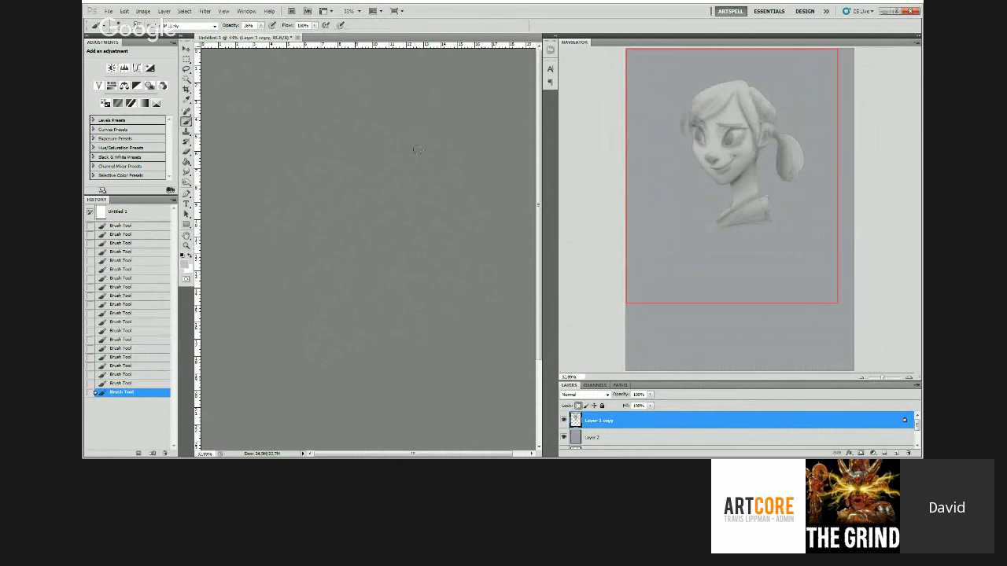
{"action": "key", "text": "z"}
{"action": "left_click_drag", "start_coordinate": [390, 116], "coordinate": [412, 222]}
{"action": "key", "text": "b"}
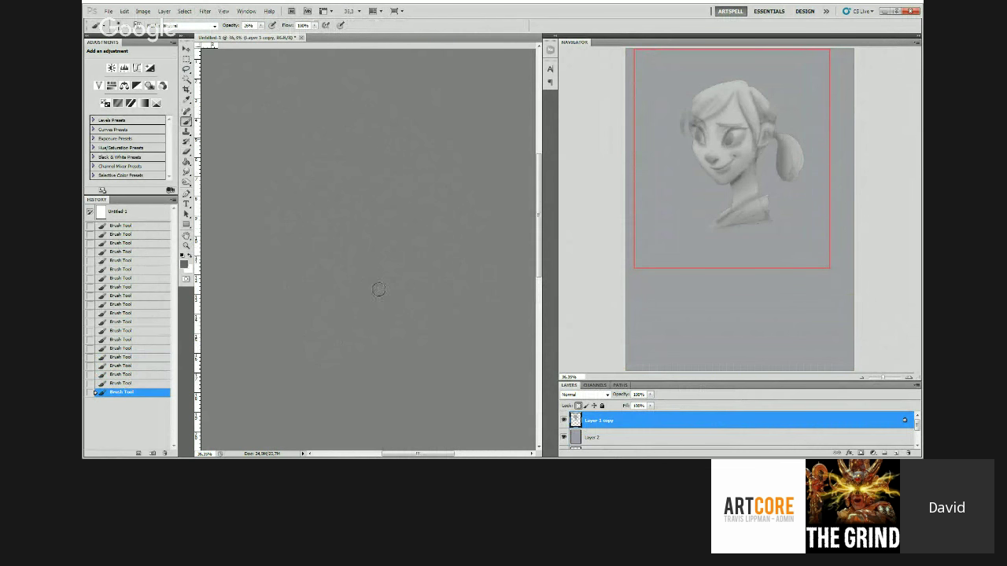
Step: Sample a dark grey and deepen the shadows under the jaw and around the near ear
{"action": "left_click", "coordinate": [376, 294], "text": "alt"}
{"action": "key", "text": "z"}
{"action": "left_click", "coordinate": [383, 280]}
{"action": "key", "text": "b"}
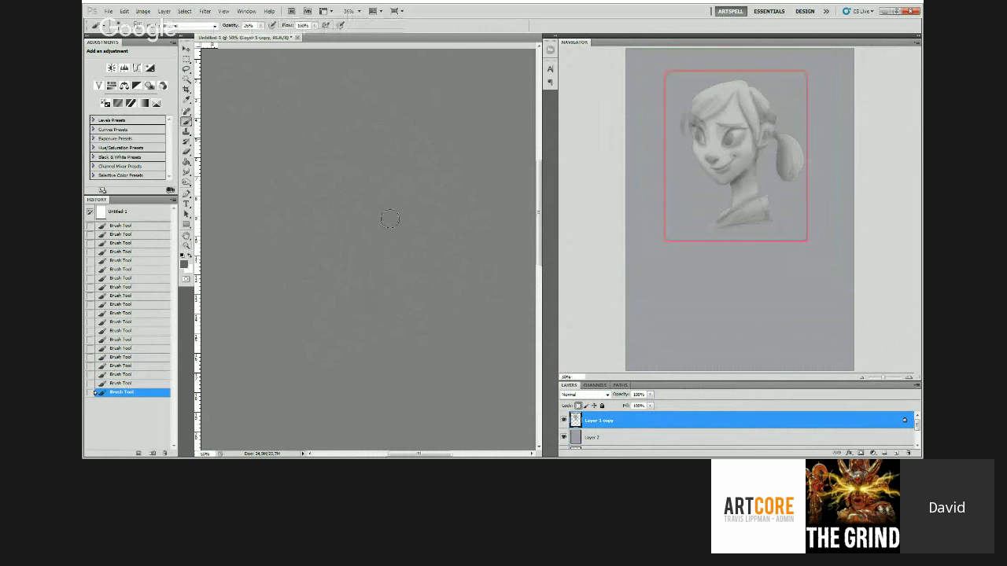
{"action": "key", "text": "z"}
{"action": "mouse_move", "coordinate": [391, 220]}
{"action": "left_mouse_down"}
{"action": "mouse_move", "coordinate": [407, 231]}
{"action": "mouse_move", "coordinate": [382, 251]}
{"action": "left_mouse_up"}
{"action": "key", "text": "b"}
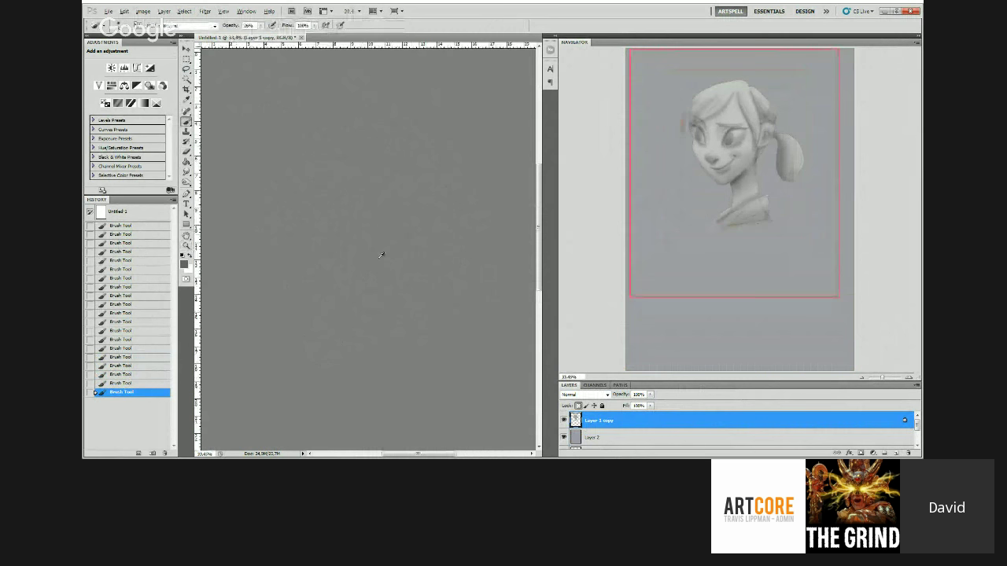
Step: Sample greys from the face and blend the shading across the jaw, mouth and near cheek
{"action": "left_click", "coordinate": [398, 247], "text": "alt"}
{"action": "left_click", "coordinate": [387, 237], "text": "alt"}
{"action": "left_click", "coordinate": [342, 255], "text": "alt"}
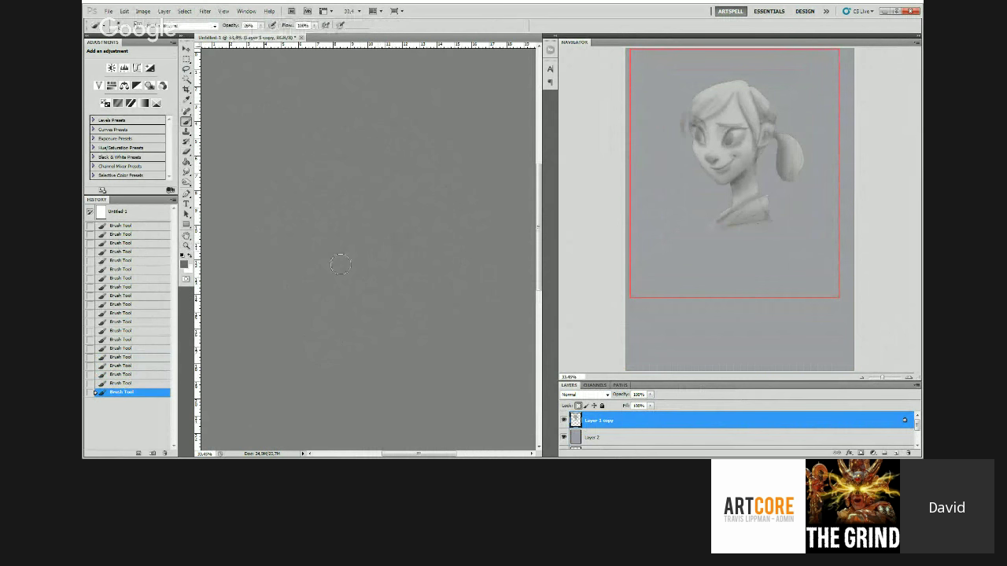
{"action": "left_click", "coordinate": [382, 237], "text": "alt"}
{"action": "left_click", "coordinate": [349, 212], "text": "alt"}
Step: Reset the colours to black and white, swap them, and blend the nose area with sampled greys
{"action": "key", "text": "d"}
{"action": "key", "text": "x"}
{"action": "left_click", "coordinate": [373, 213], "text": "alt"}
{"action": "left_click", "coordinate": [329, 213], "text": "alt"}
{"action": "left_click", "coordinate": [331, 217], "text": "alt"}
Step: Reset and swap the default colours, and blend the forehead above the near brow with sampled greys
{"action": "key", "text": "d"}
{"action": "key", "text": "x"}
{"action": "left_click", "coordinate": [362, 159], "text": "alt"}
{"action": "key", "text": "d"}
{"action": "key", "text": "x"}
{"action": "left_click", "coordinate": [357, 152], "text": "alt"}
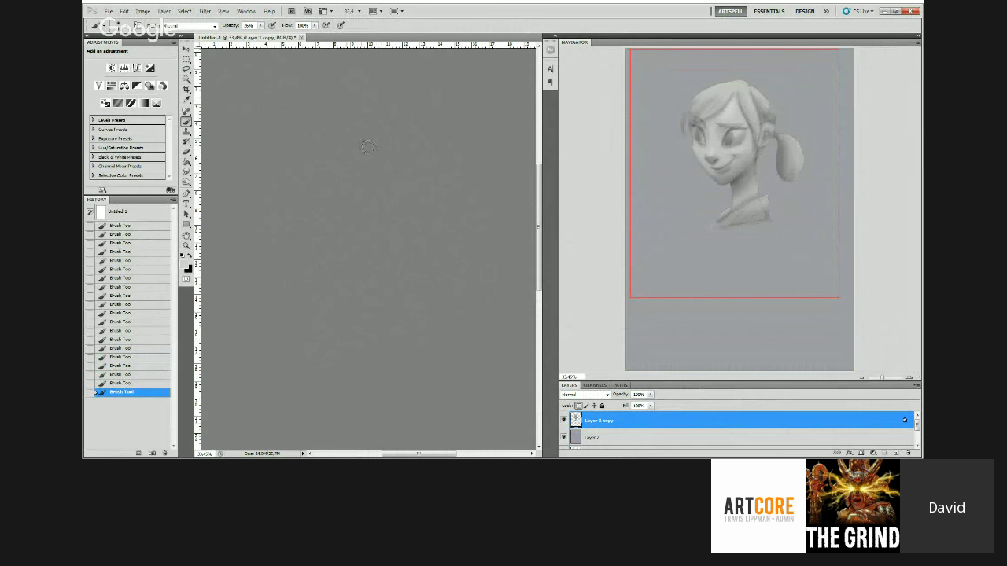
Step: Swap the colours, sample a mid grey, and shade the nose bridge beside the near eye
{"action": "key", "text": "x"}
{"action": "left_click", "coordinate": [354, 171], "text": "alt"}
{"action": "left_click_drag", "start_coordinate": [355, 181], "coordinate": [353, 187]}
{"action": "left_click", "coordinate": [349, 172], "text": "alt"}
{"action": "key", "text": "z"}
{"action": "left_click", "coordinate": [364, 171], "text": "alt"}
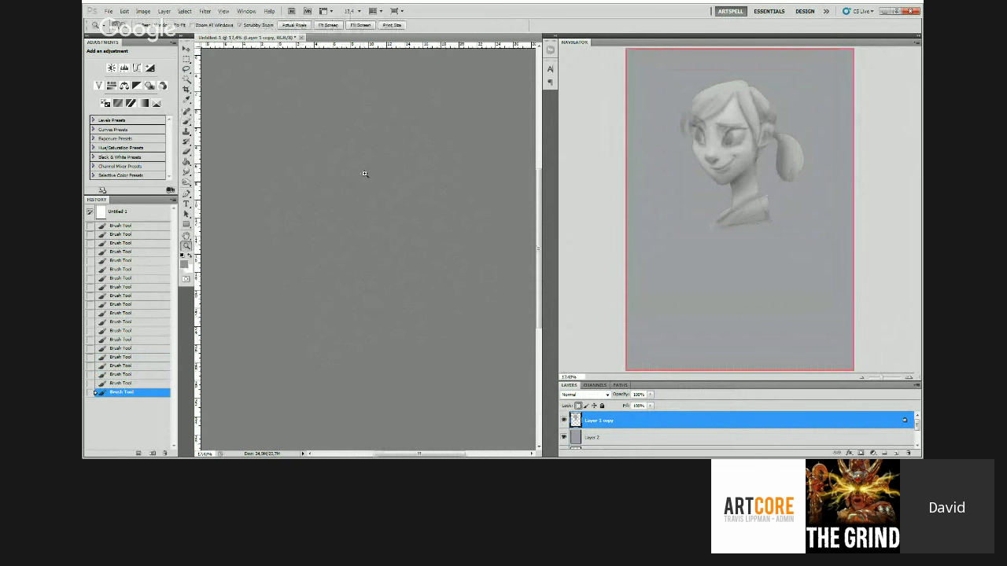
Step: Reset the brush colours to black and white and darken the near eye's upper lash line, sampling its grey
{"action": "key", "text": "b"}
{"action": "key", "text": "d"}
{"action": "mouse_move", "coordinate": [367, 174]}
{"action": "left_mouse_down"}
{"action": "mouse_move", "coordinate": [397, 174]}
{"action": "mouse_move", "coordinate": [385, 195]}
{"action": "left_mouse_up"}
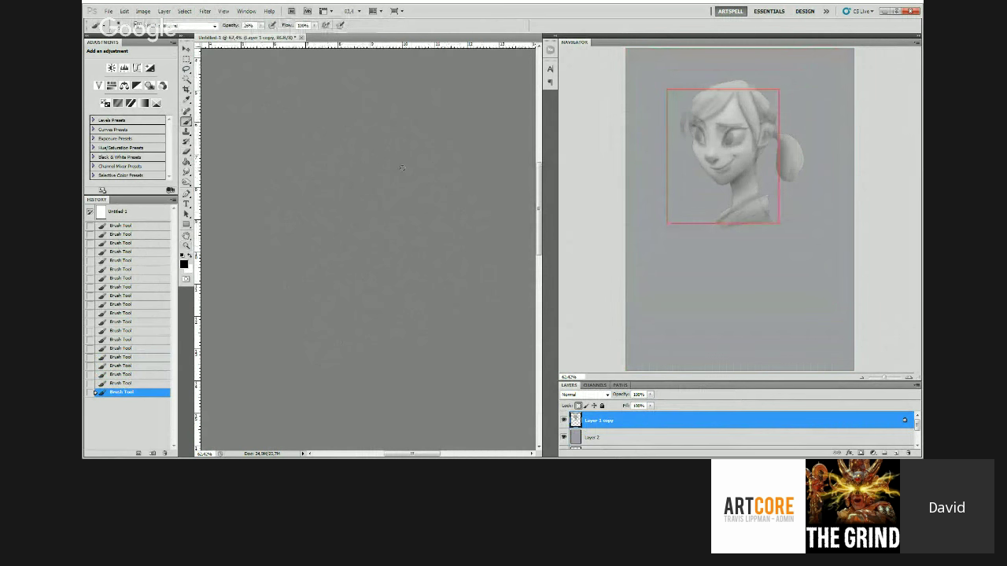
{"action": "left_click", "coordinate": [368, 202], "text": "alt"}
{"action": "key", "text": "d"}
{"action": "key", "text": "x"}
{"action": "key", "text": "x"}
{"action": "key", "text": "x"}
{"action": "key", "text": "x"}
Step: Deepen the near eye's iris and upper lid with sampled greys
{"action": "key", "text": "z"}
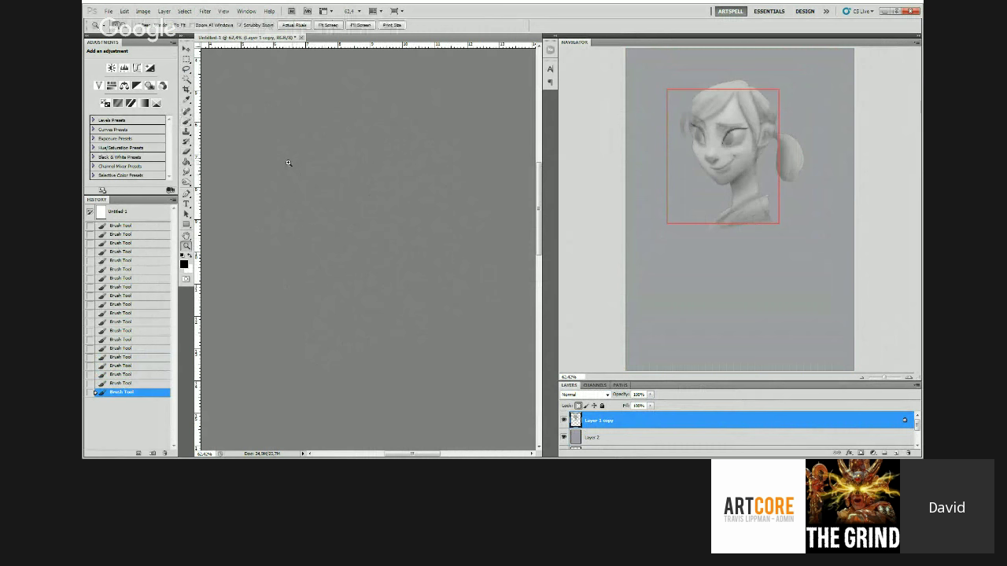
{"action": "left_click", "coordinate": [288, 163], "text": "alt"}
{"action": "key", "text": "b"}
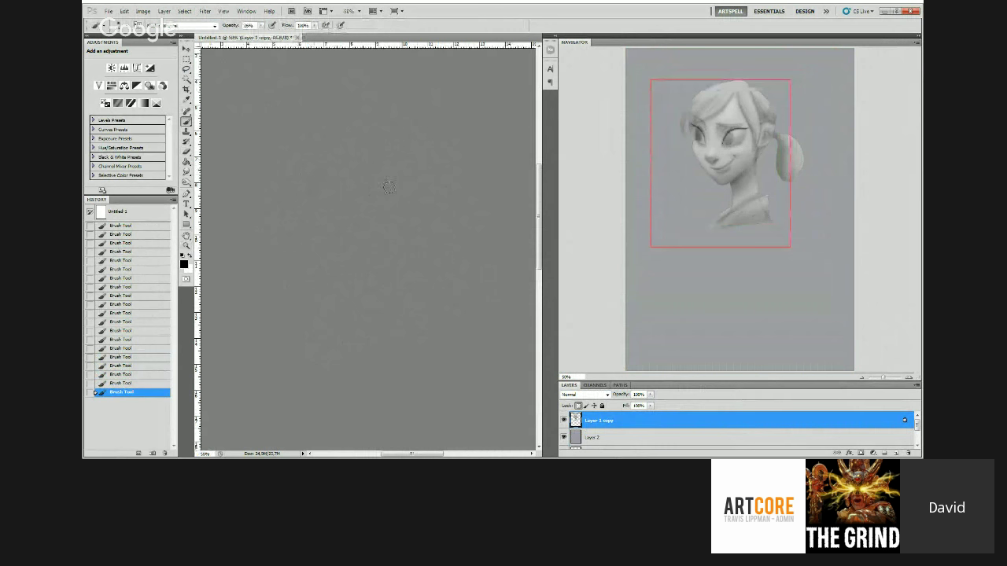
{"action": "left_click_drag", "start_coordinate": [392, 177], "coordinate": [382, 201]}
{"action": "left_click", "coordinate": [386, 182], "text": "alt"}
{"action": "left_click", "coordinate": [386, 206], "text": "alt"}
Step: Reset the default colours and shade the area between the near eye and its brow with a sampled grey
{"action": "key", "text": "ctrl+space"}
{"action": "left_click_drag", "start_coordinate": [338, 169], "coordinate": [363, 162]}
{"action": "key", "text": "d"}
{"action": "left_click", "coordinate": [390, 172], "text": "alt"}
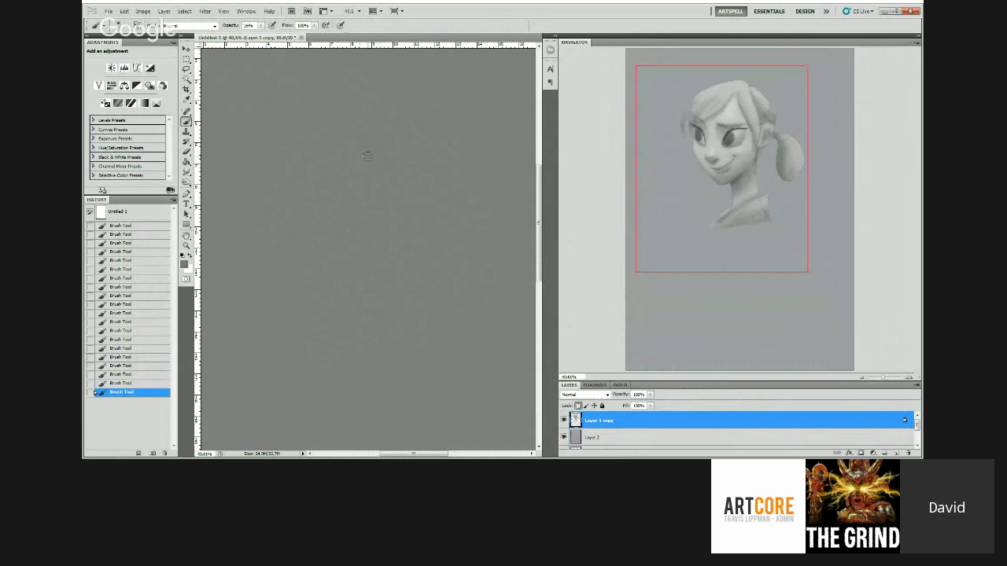
{"action": "key", "text": "z"}
{"action": "left_click_drag", "start_coordinate": [367, 157], "coordinate": [379, 154]}
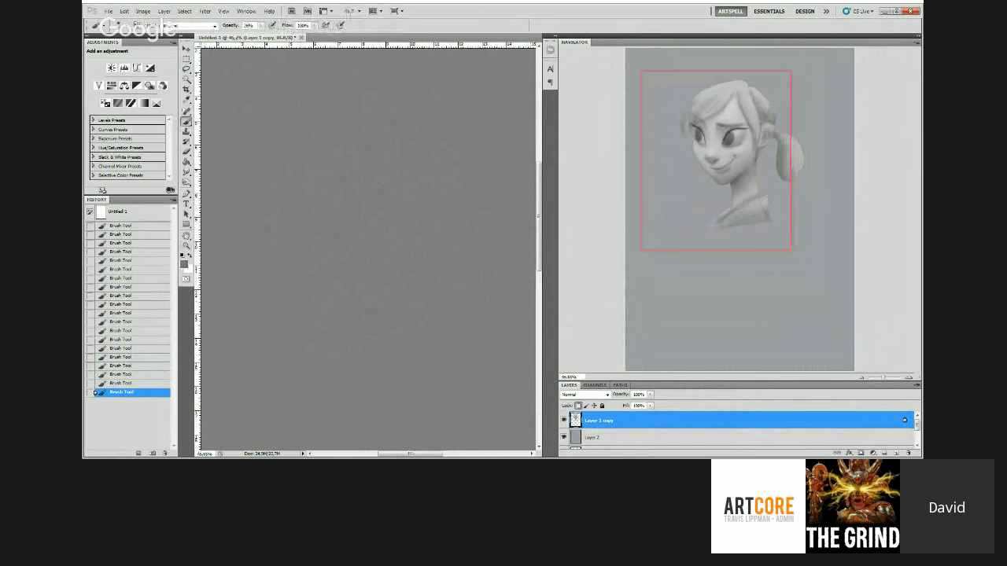
Step: Reset the default colours, sample greys around the far eye, and refine its lid and brow shading
{"action": "key", "text": "d"}
{"action": "left_click", "coordinate": [328, 172], "text": "alt"}
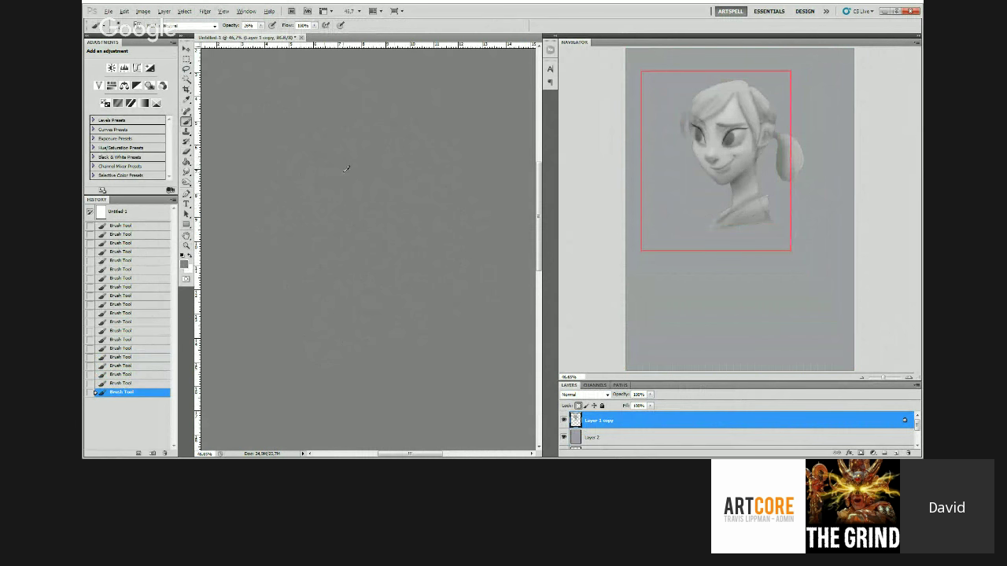
{"action": "key", "text": "d"}
{"action": "left_click", "coordinate": [345, 175], "text": "alt"}
{"action": "key", "text": "z"}
{"action": "left_click_drag", "start_coordinate": [346, 190], "coordinate": [324, 190]}
{"action": "key", "text": "b"}
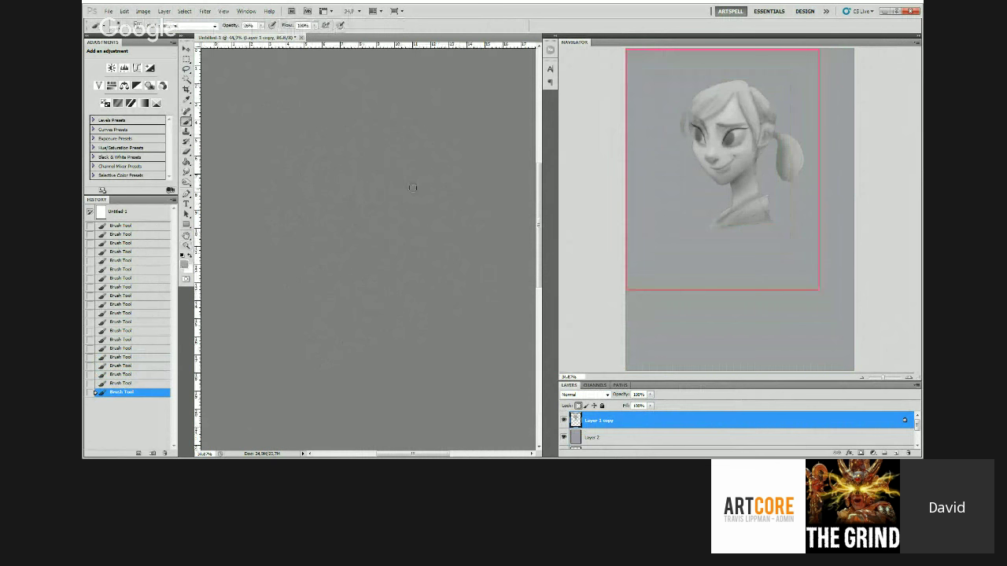
Step: Reset the default colours and darken the underside of the nose with a sampled grey
{"action": "key", "text": "d"}
{"action": "key", "text": "ctrl+plus"}
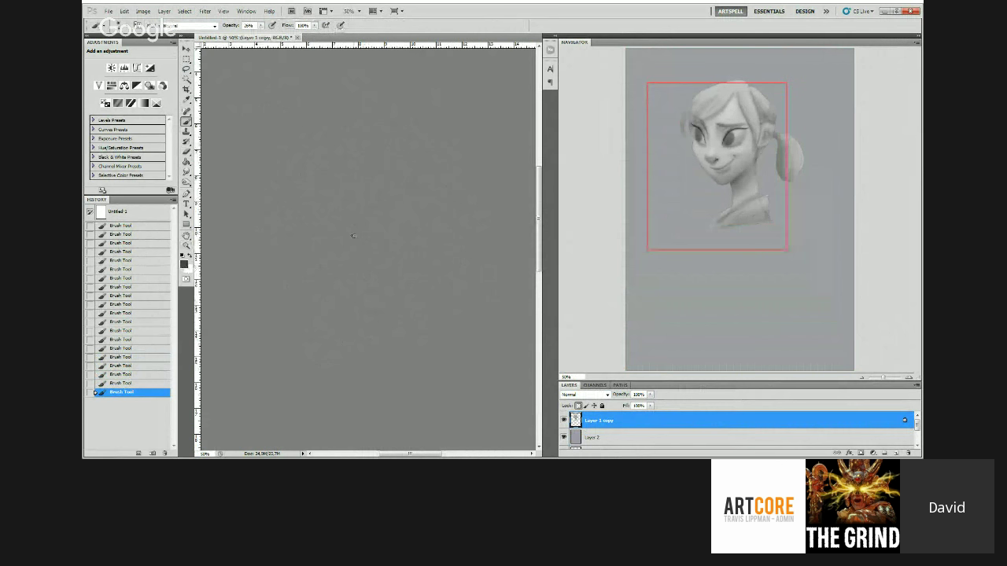
{"action": "left_click", "coordinate": [351, 233], "text": "alt"}
{"action": "key", "text": "z"}
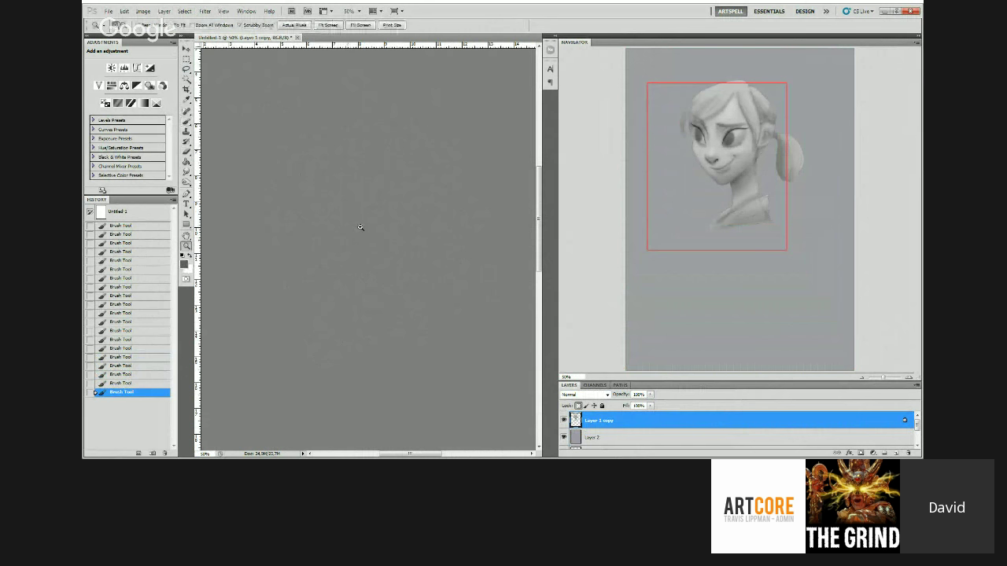
{"action": "left_click_drag", "start_coordinate": [360, 227], "coordinate": [353, 228]}
{"action": "key", "text": "b"}
Step: Define the smile line and mouth corner with black and a sampled grey
{"action": "key", "text": "d"}
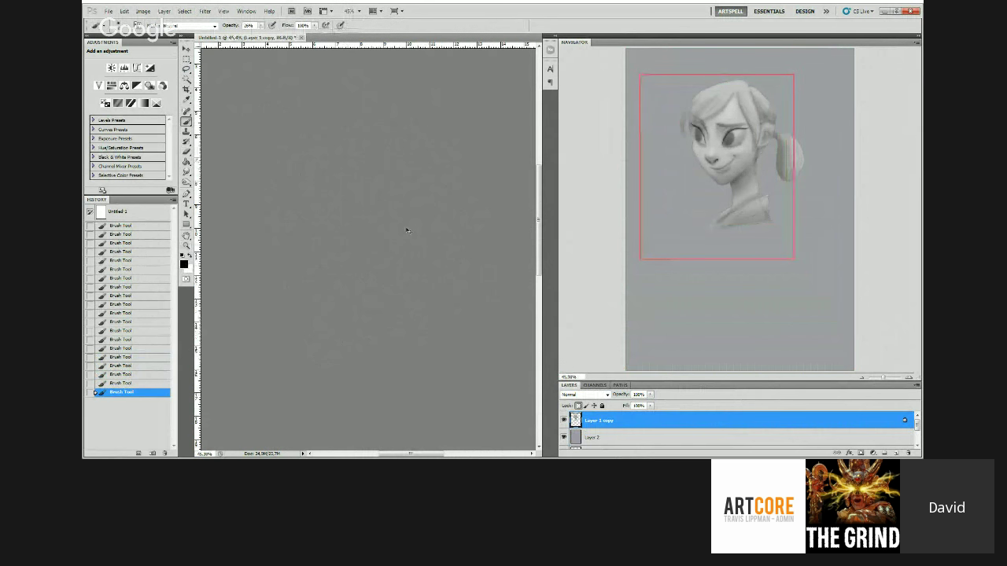
{"action": "left_click", "coordinate": [381, 248], "text": "alt"}
{"action": "key", "text": "z"}
{"action": "left_click_drag", "start_coordinate": [390, 244], "coordinate": [414, 209]}
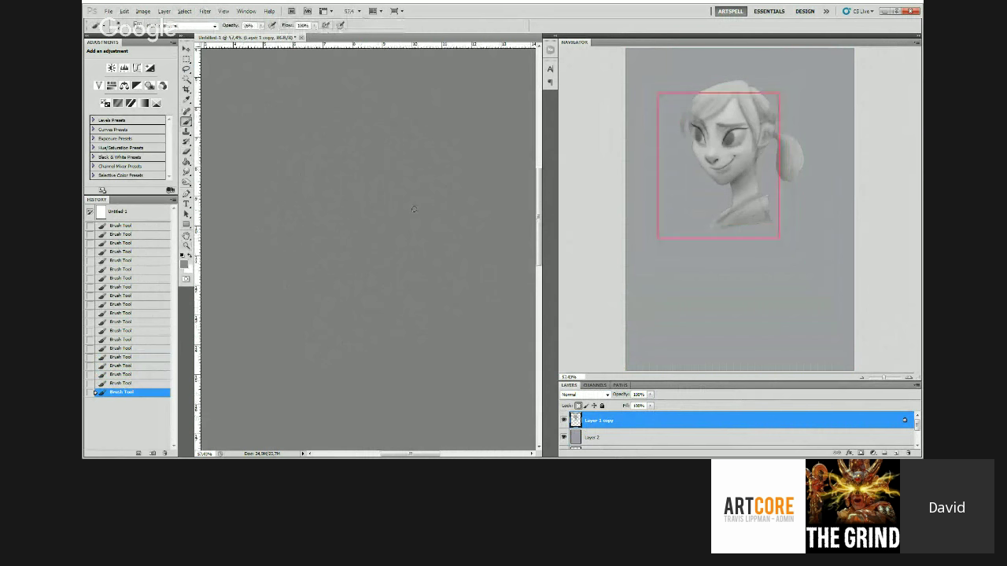
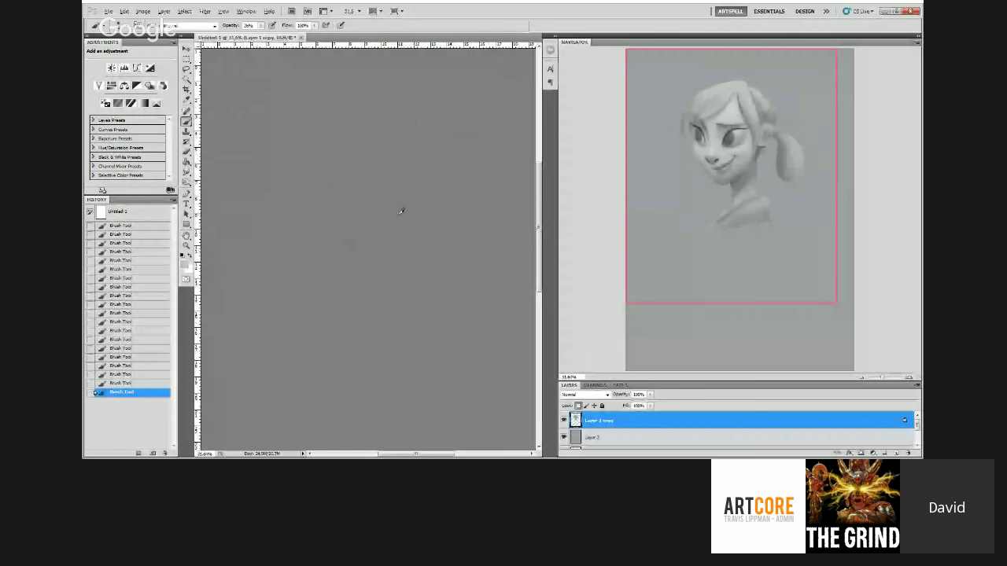
Step: Paint the dark neckline band of the collar and blend its folds with greys sampled around it
{"action": "scroll", "coordinate": [401, 210], "scroll_direction": "up", "scroll_amount": 3}
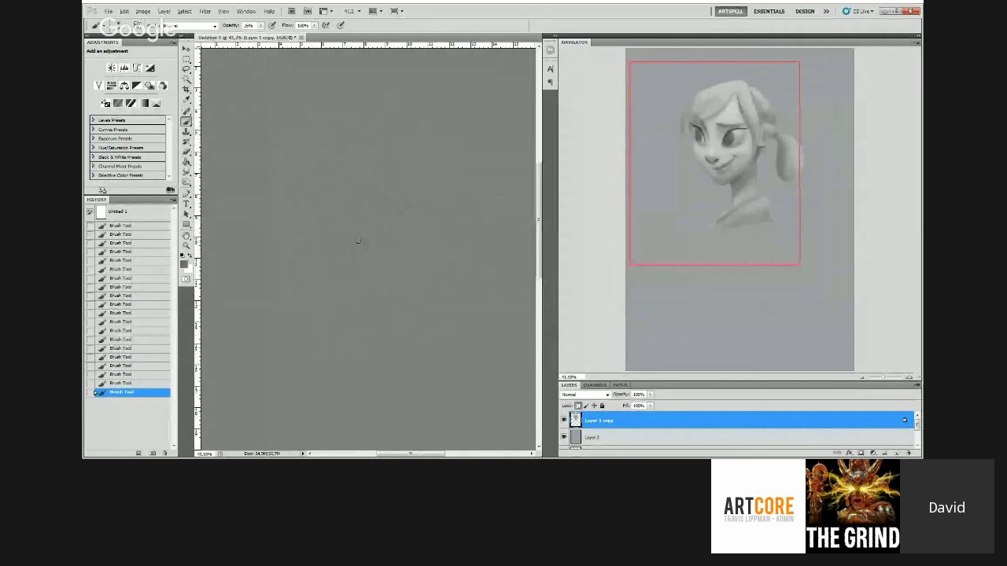
{"action": "left_click_drag", "start_coordinate": [470, 208], "coordinate": [432, 207]}
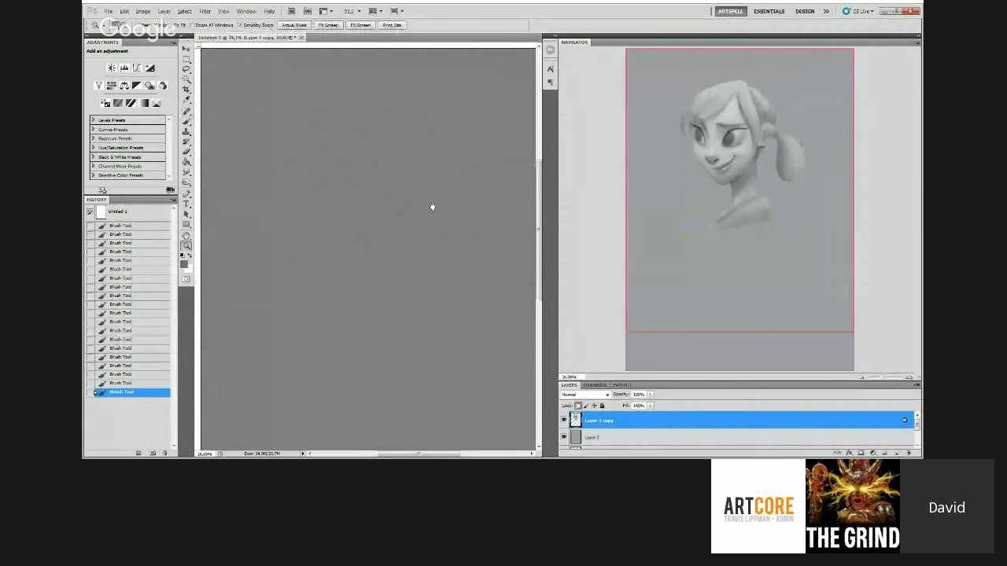
{"action": "key", "text": "b"}
{"action": "key", "text": "ctrl+r"}
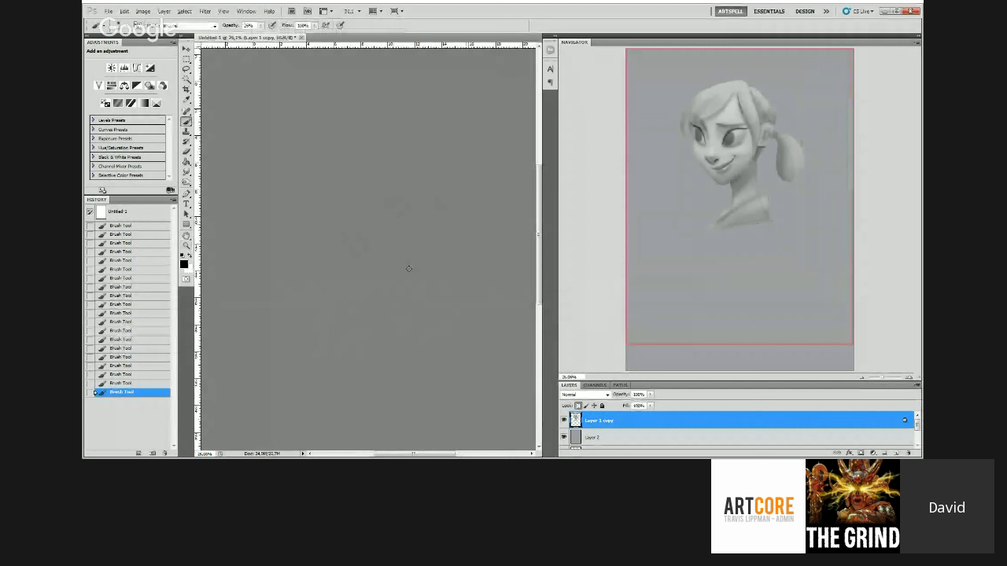
{"action": "left_click", "coordinate": [388, 279], "text": "alt"}
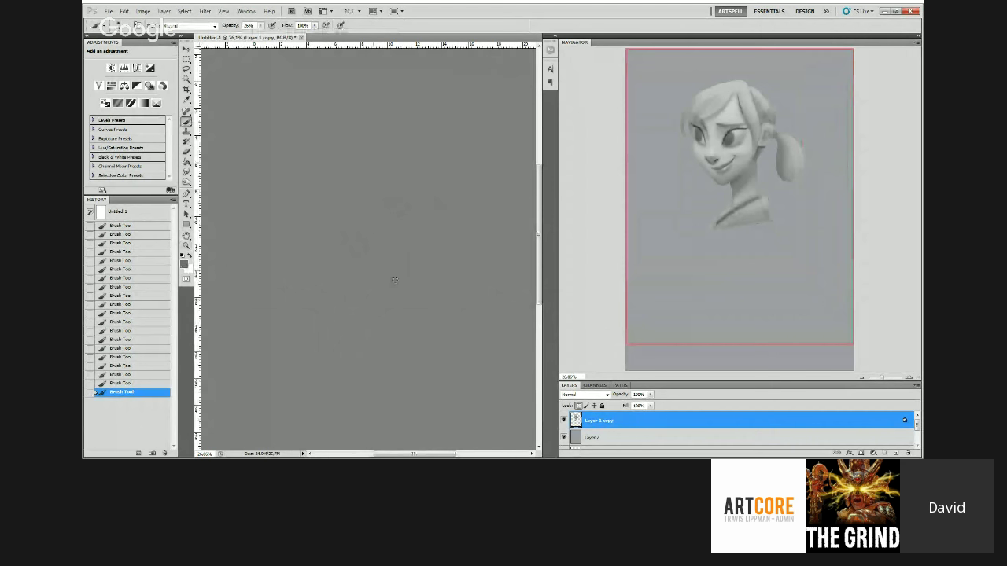
{"action": "left_click", "coordinate": [395, 273], "text": "alt"}
{"action": "left_click", "coordinate": [370, 291], "text": "alt"}
{"action": "left_click", "coordinate": [366, 293], "text": "alt"}
{"action": "left_click", "coordinate": [421, 278], "text": "alt"}
{"action": "left_click", "coordinate": [393, 291], "text": "alt"}
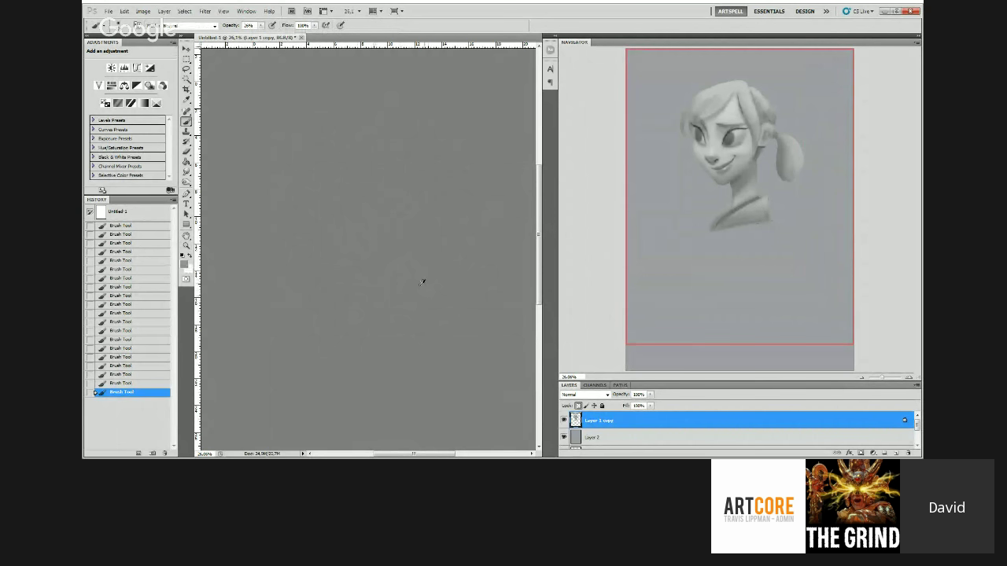
Step: Reset the default colours, darken the ponytail near the hair tie, and shade its outer edge with sampled greys
{"action": "key", "text": "d"}
{"action": "left_click", "coordinate": [441, 185], "text": "alt"}
{"action": "key", "text": "d"}
{"action": "left_click", "coordinate": [439, 188], "text": "alt"}
{"action": "mouse_move", "coordinate": [449, 239]}
{"action": "left_mouse_down"}
{"action": "mouse_move", "coordinate": [456, 213]}
{"action": "mouse_move", "coordinate": [465, 217]}
{"action": "left_mouse_up"}
{"action": "left_click", "coordinate": [458, 211], "text": "alt"}
Step: Reset the default colours and paint a dark strand separation in the fringe with sampled greys
{"action": "key", "text": "z"}
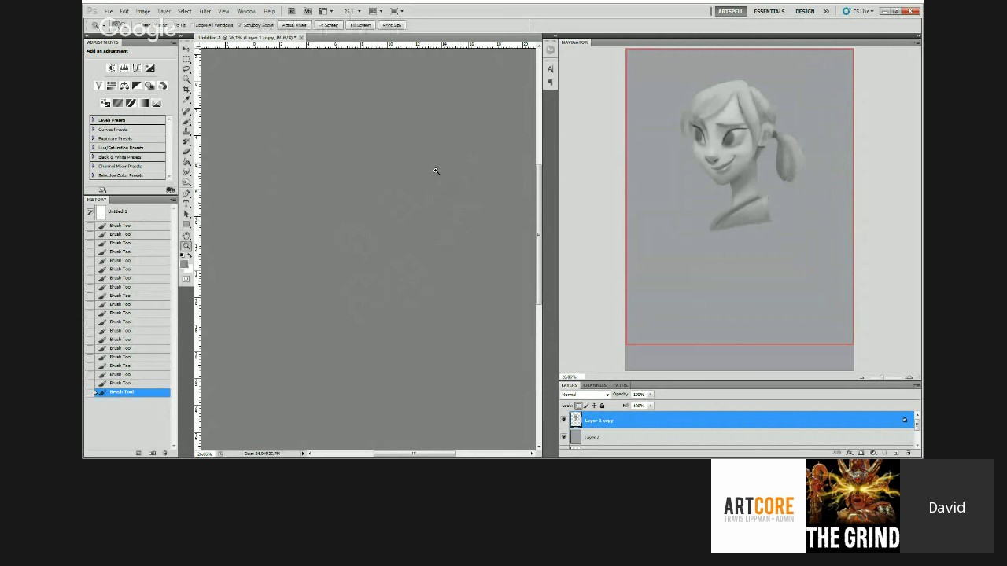
{"action": "left_click_drag", "start_coordinate": [435, 171], "coordinate": [453, 170]}
{"action": "key", "text": "b"}
{"action": "key", "text": "d"}
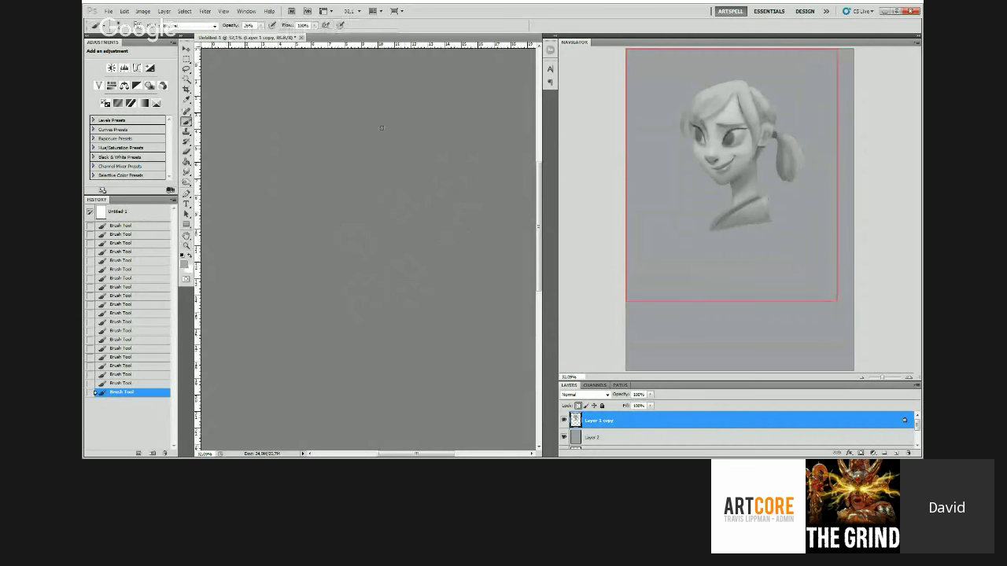
{"action": "left_click", "coordinate": [377, 133], "text": "alt"}
{"action": "key", "text": "ctrl+minus"}
{"action": "left_click", "coordinate": [335, 153], "text": "alt"}
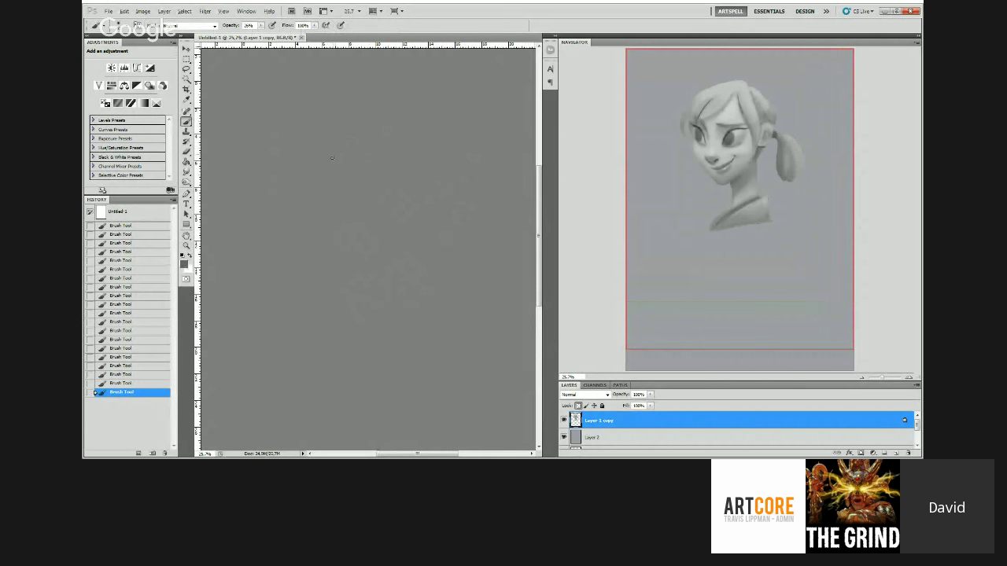
Step: Extend the fringe strands towards the far temple and crown, blending with greys sampled from the hair
{"action": "left_click_drag", "start_coordinate": [324, 153], "coordinate": [337, 148]}
{"action": "left_click", "coordinate": [322, 137], "text": "alt"}
{"action": "left_click", "coordinate": [336, 144], "text": "alt"}
{"action": "left_click", "coordinate": [372, 126], "text": "alt"}
{"action": "left_click", "coordinate": [331, 150], "text": "alt"}
{"action": "left_click", "coordinate": [375, 169], "text": "ctrl"}
Step: Reset the default colours and sharpen the lower edge of the fringe across the forehead with sampled greys
{"action": "key", "text": "d"}
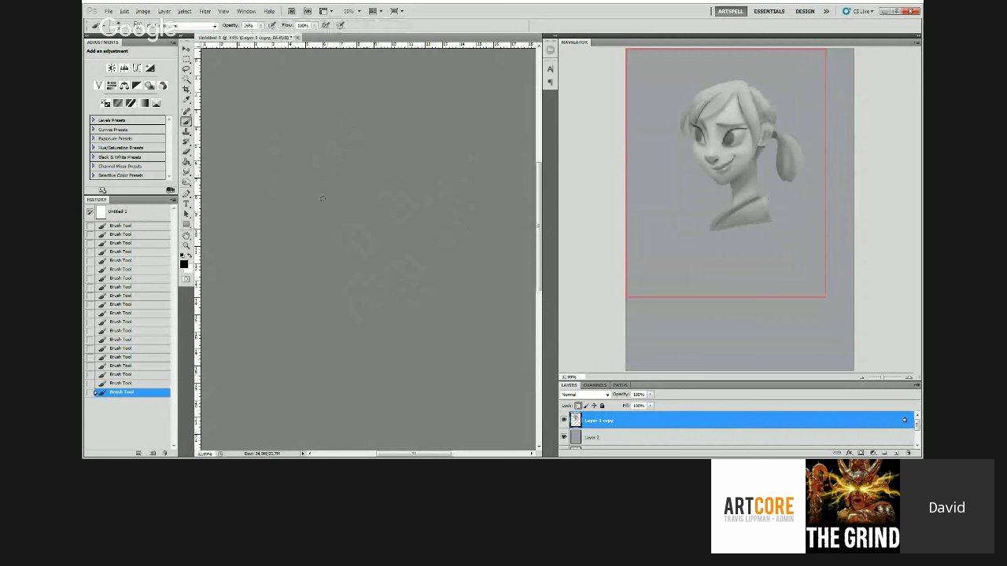
{"action": "left_click", "coordinate": [330, 165], "text": "alt"}
{"action": "left_click", "coordinate": [330, 162], "text": "alt"}
{"action": "left_click", "coordinate": [361, 149], "text": "alt"}
{"action": "left_click", "coordinate": [363, 150], "text": "alt"}
Step: Sample greys from the side hair above the ear and blend its shading into the fringe
{"action": "key", "text": "z"}
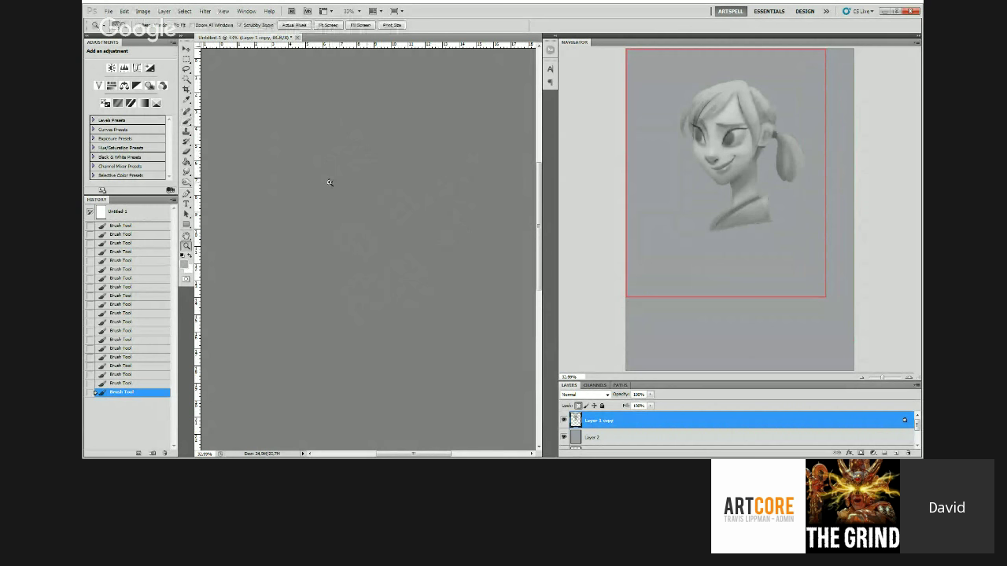
{"action": "left_click", "coordinate": [361, 162], "text": "alt"}
{"action": "key", "text": "b"}
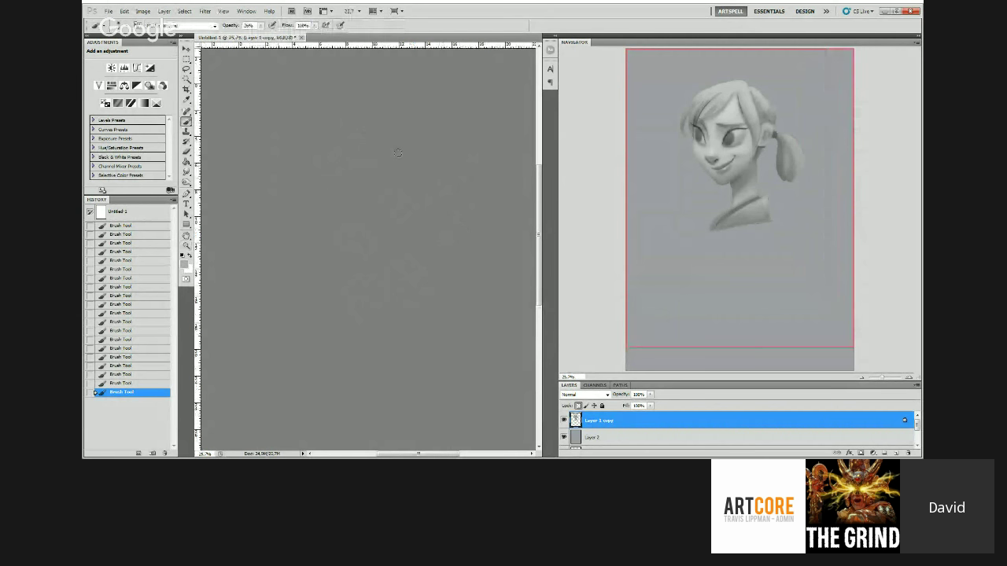
{"action": "left_click", "coordinate": [381, 164], "text": "alt"}
{"action": "left_click", "coordinate": [382, 151], "text": "alt"}
Step: Refine the shading of the nose bridge and the far eye with sampled greys
{"action": "scroll", "coordinate": [382, 151], "scroll_direction": "up", "scroll_amount": 2}
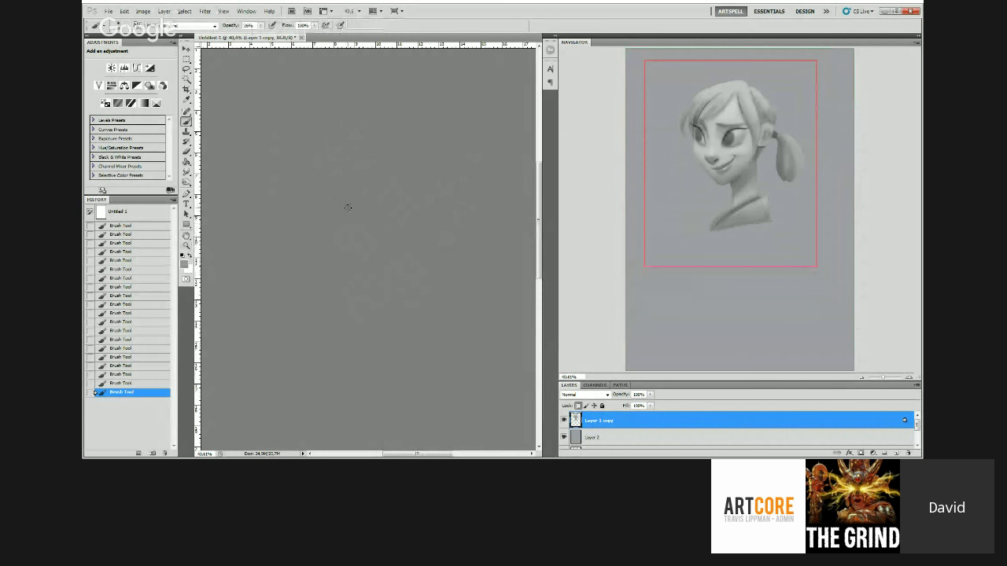
{"action": "left_click", "coordinate": [346, 208], "text": "alt"}
{"action": "left_click", "coordinate": [303, 190], "text": "alt"}
{"action": "left_click", "coordinate": [302, 188], "text": "alt"}
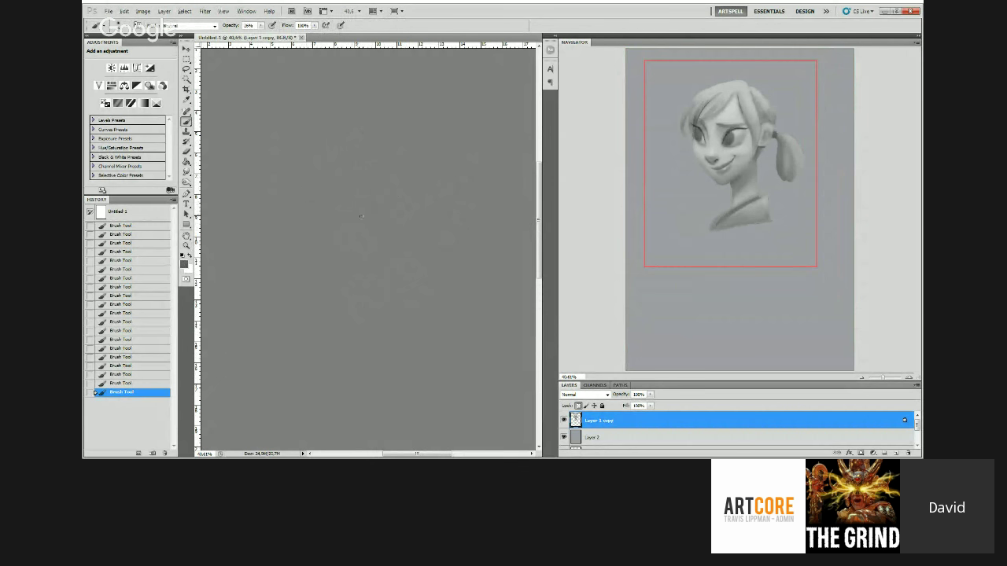
Step: Sample greys from the neck and blend its shading down to the collar
{"action": "key", "text": "z"}
{"action": "left_click_drag", "start_coordinate": [361, 216], "coordinate": [337, 200]}
{"action": "left_click", "coordinate": [338, 199]}
{"action": "key", "text": "b"}
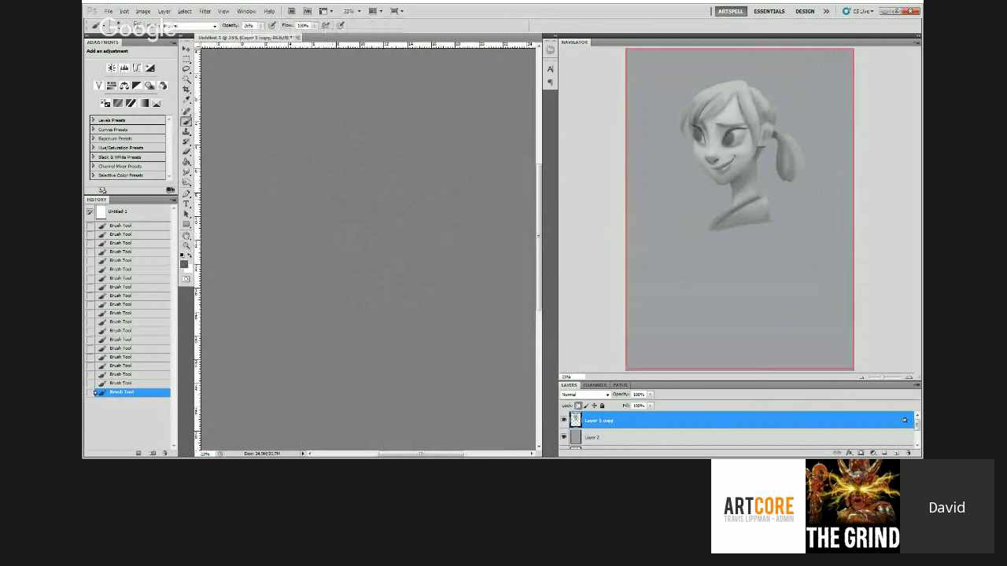
{"action": "left_click", "coordinate": [378, 220], "text": "alt"}
{"action": "left_click", "coordinate": [375, 231], "text": "alt"}
Step: Add a new layer above Layer 1 copy and clip it to that layer
{"action": "key", "text": "z"}
{"action": "left_click_drag", "start_coordinate": [375, 245], "coordinate": [330, 245]}
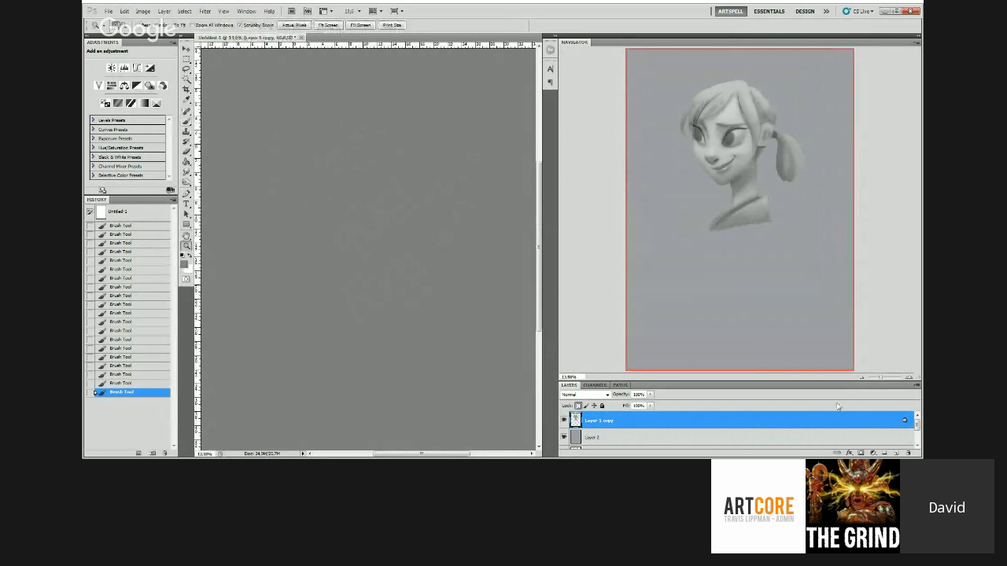
{"action": "key", "text": "ctrl+shift+alt+n"}
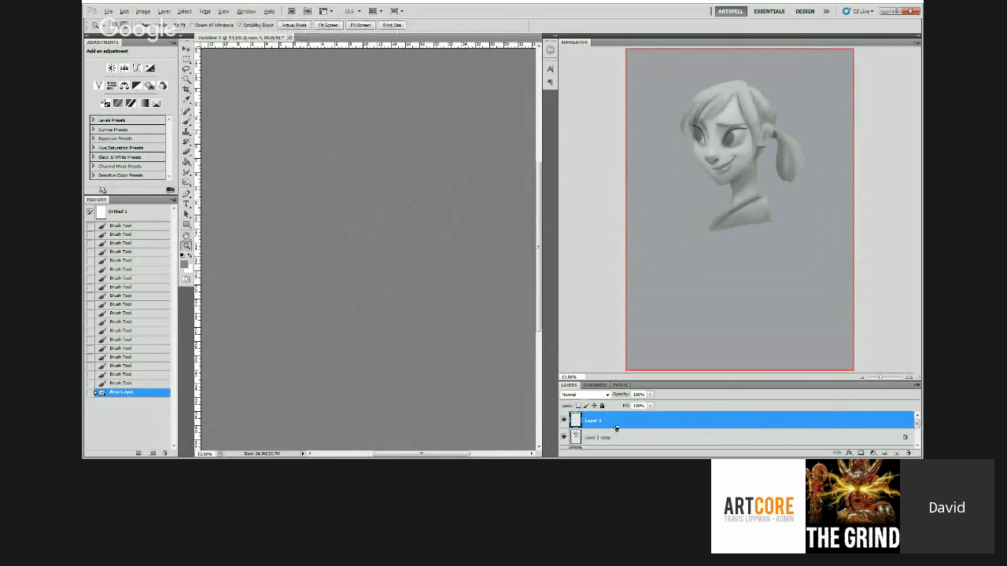
{"action": "left_click_drag", "start_coordinate": [617, 427], "coordinate": [612, 443]}
{"action": "key", "text": "ctrl+z"}
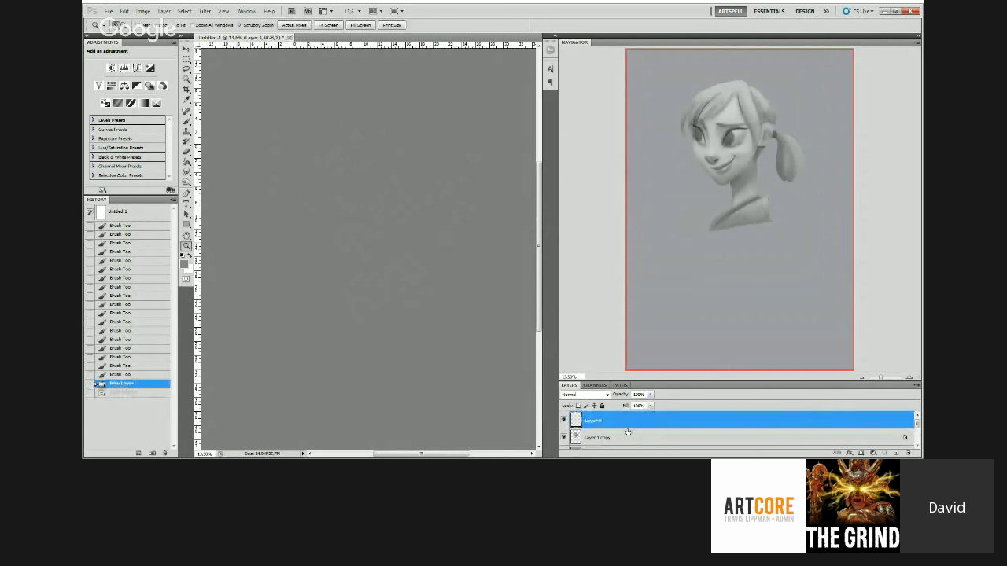
{"action": "key", "text": "ctrl+alt+g"}
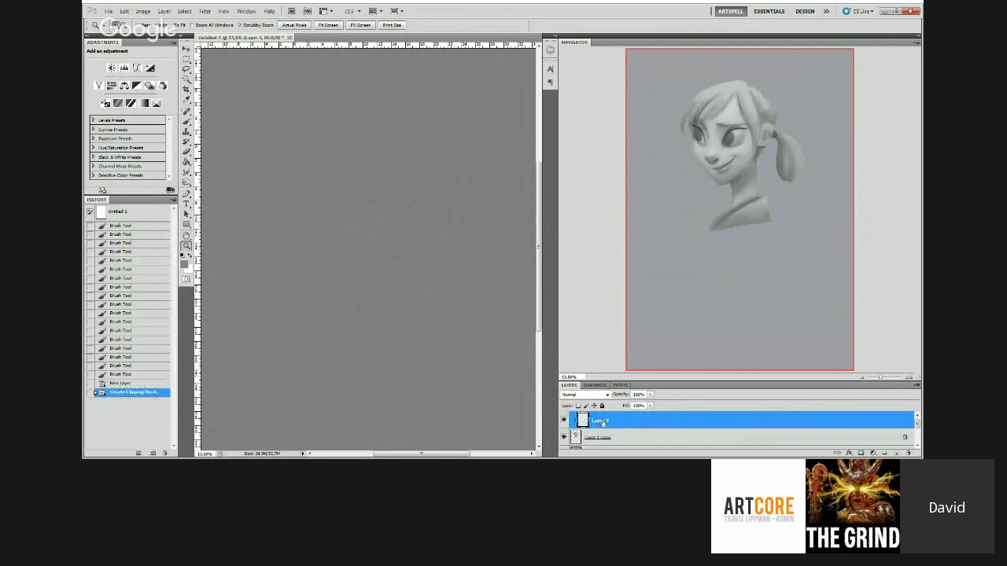
Step: Set the clipped layer's blending mode to Multiply and keep it selected with the Brush tool active
{"action": "left_click_drag", "start_coordinate": [673, 380], "coordinate": [673, 339]}
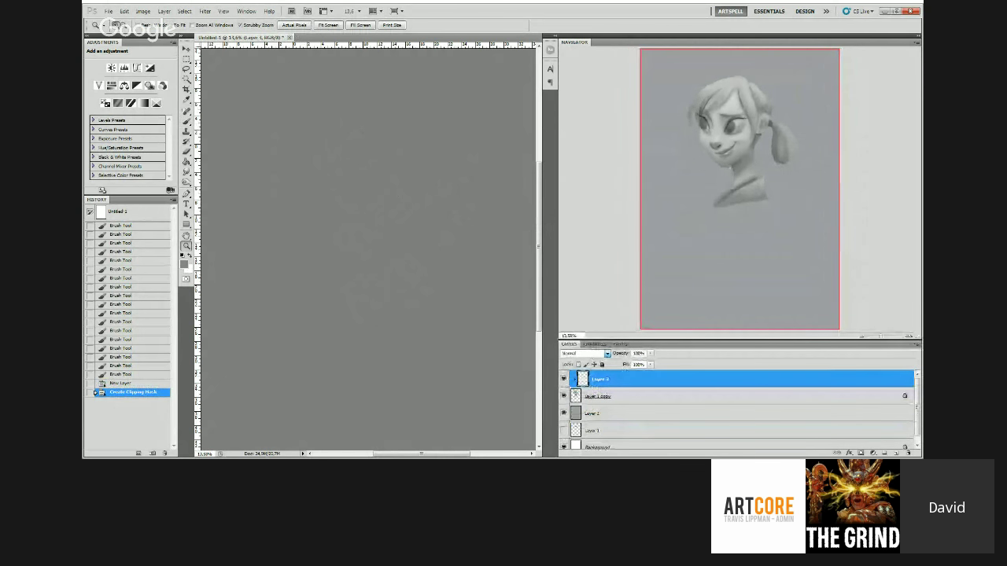
{"action": "key", "text": "shift+alt+m"}
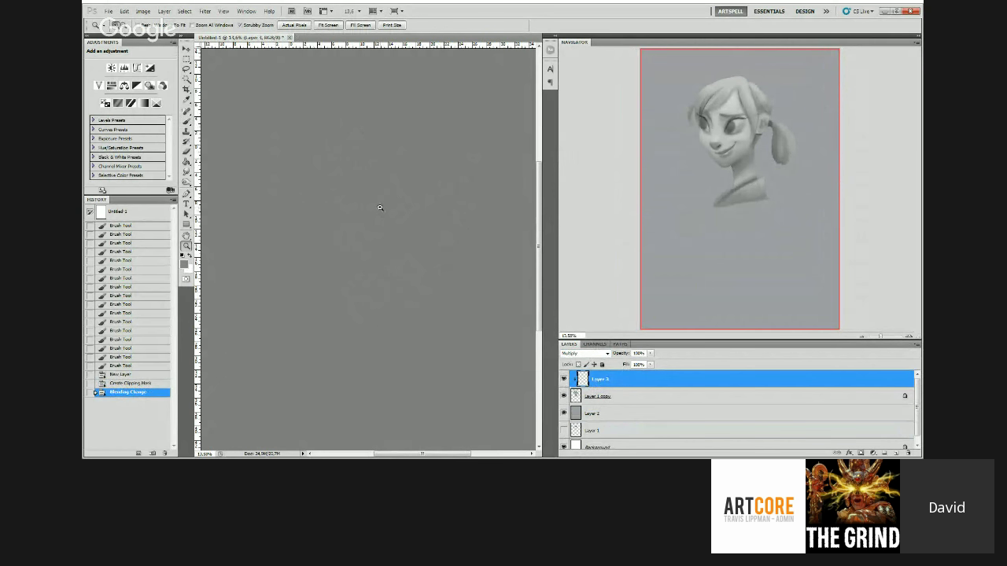
{"action": "left_click_drag", "start_coordinate": [379, 206], "coordinate": [391, 193]}
{"action": "left_click", "coordinate": [647, 396]}
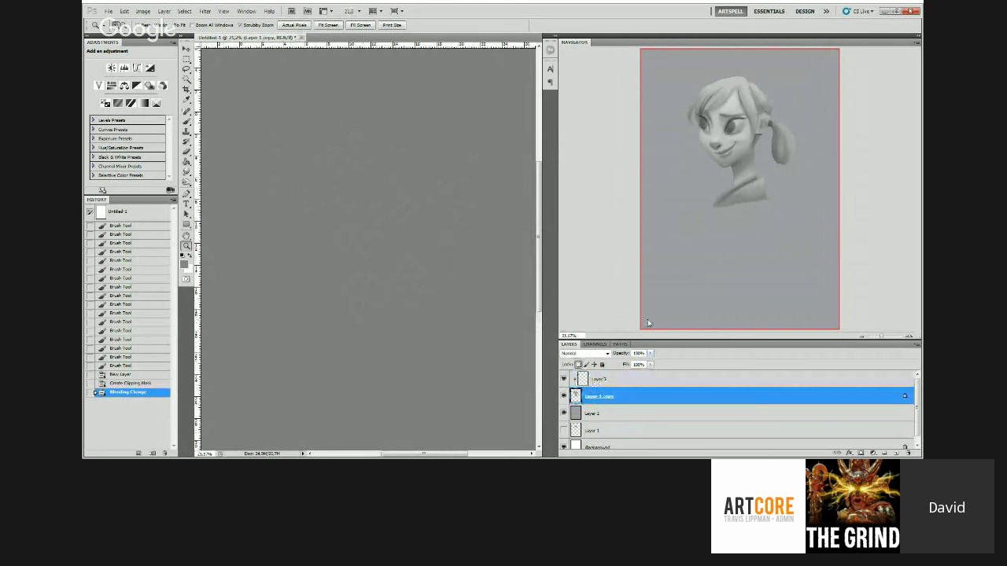
{"action": "left_click", "coordinate": [655, 379]}
{"action": "left_click", "coordinate": [399, 192]}
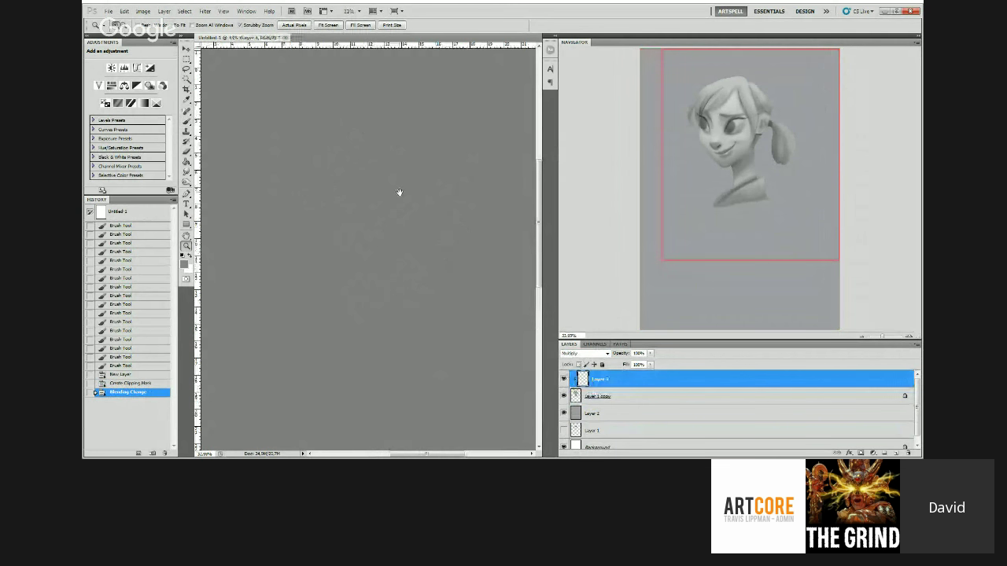
{"action": "left_click_drag", "start_coordinate": [398, 192], "coordinate": [399, 186]}
{"action": "key", "text": "b"}
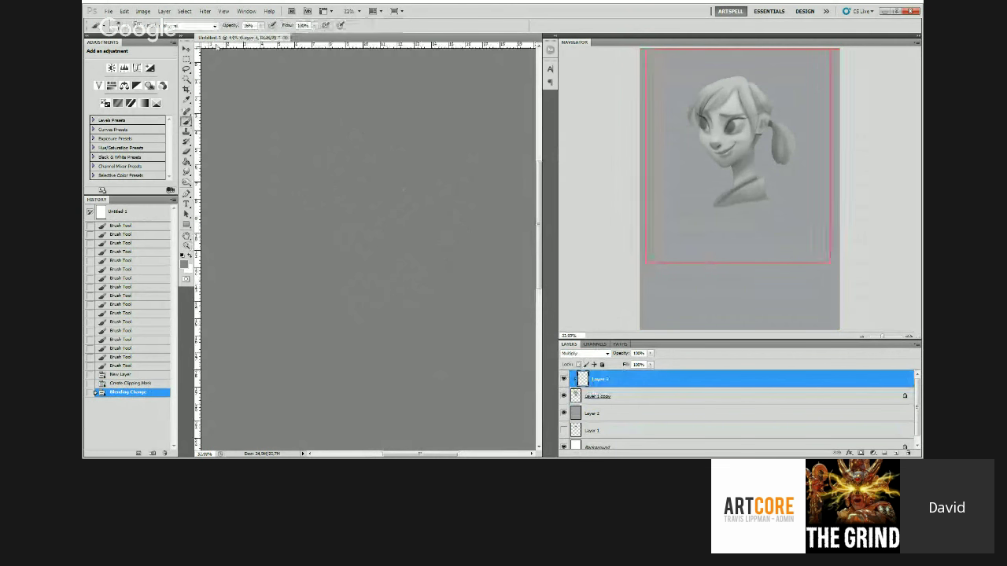
Step: Set the brush opacity to 100% and choose a salmon pink foreground colour
{"action": "key", "text": "0"}
{"action": "left_click", "coordinate": [261, 26]}
{"action": "left_click", "coordinate": [184, 265]}
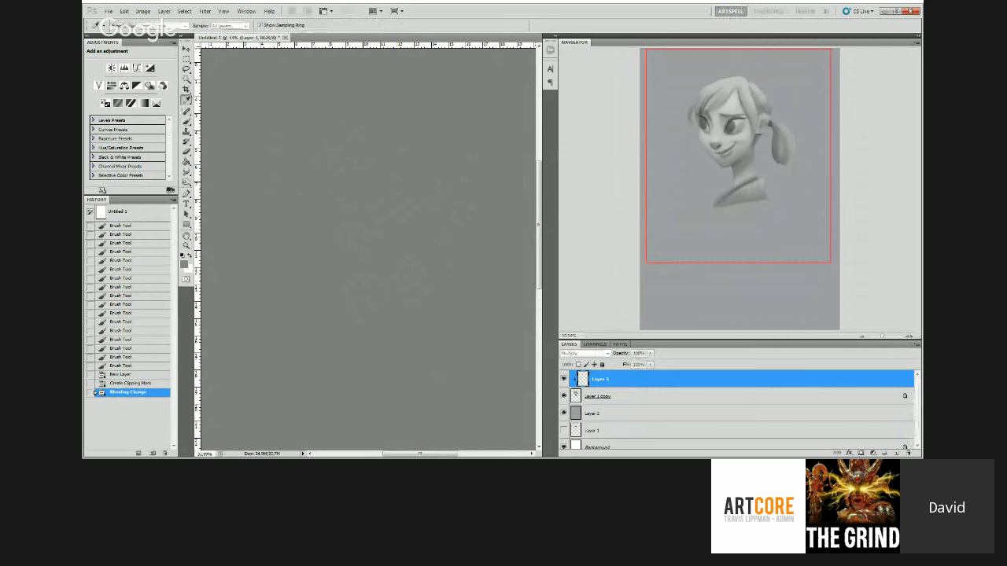
{"action": "key", "text": "ctrl+a"}
{"action": "left_click", "coordinate": [651, 147]}
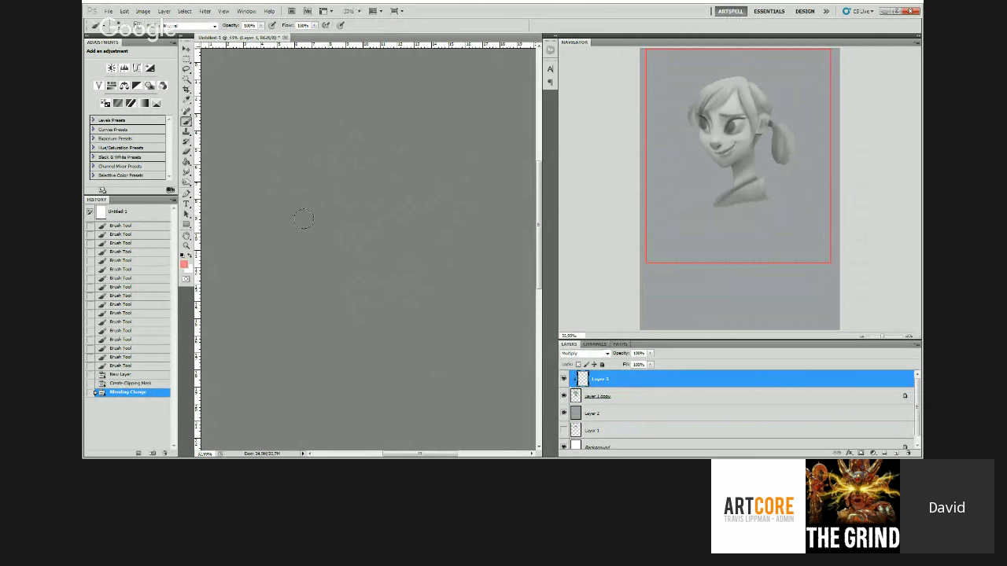
Step: Test the pink on the face, undo the stroke and change the foreground colour to a lighter peach skin tone
{"action": "left_click_drag", "start_coordinate": [309, 237], "coordinate": [293, 222]}
{"action": "key", "text": "ctrl+z"}
{"action": "left_click", "coordinate": [185, 264]}
{"action": "key", "text": "ctrl+a"}
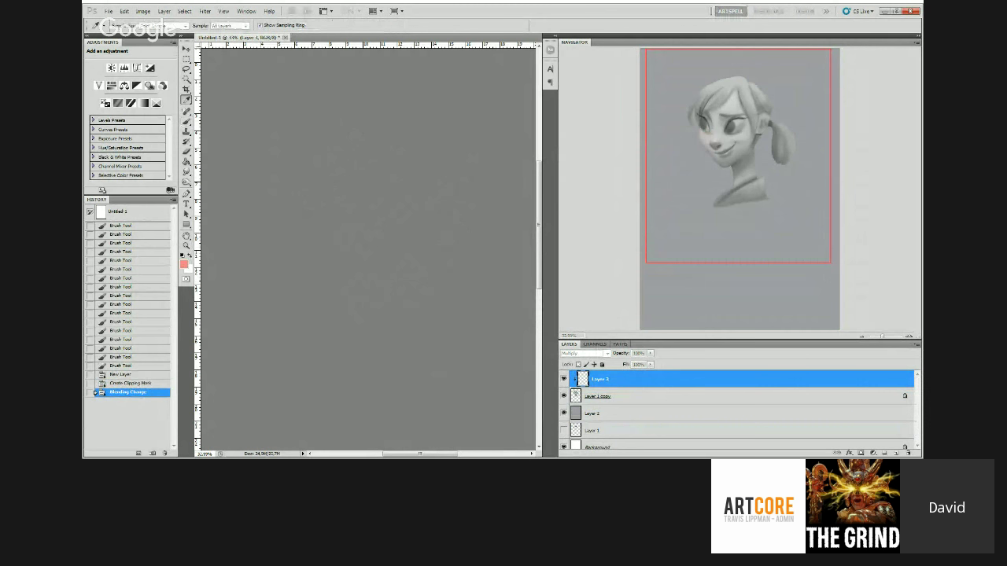
{"action": "key", "text": "Return"}
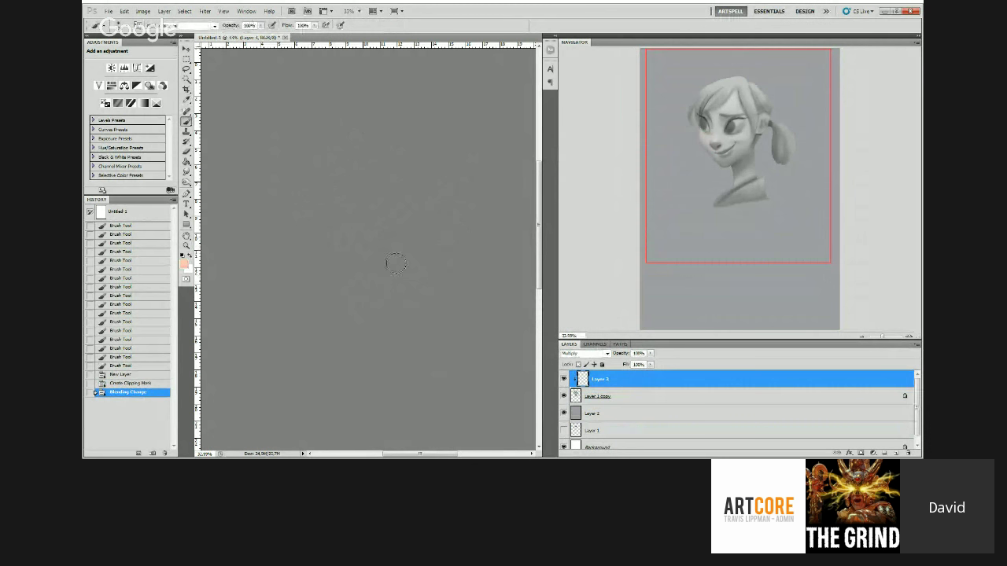
Step: Paint the peach skin tone over the face and neck on the clipped Multiply layer
{"action": "mouse_move", "coordinate": [361, 301]}
{"action": "left_mouse_down"}
{"action": "mouse_move", "coordinate": [398, 258]}
{"action": "mouse_move", "coordinate": [376, 241]}
{"action": "mouse_move", "coordinate": [385, 228]}
{"action": "mouse_move", "coordinate": [304, 232]}
{"action": "left_mouse_up"}
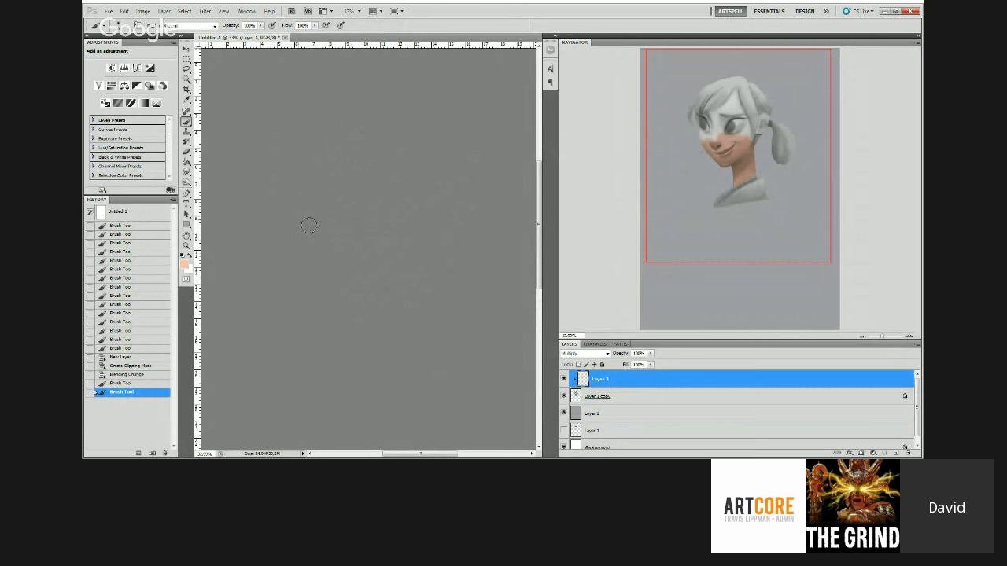
{"action": "left_click_drag", "start_coordinate": [348, 168], "coordinate": [308, 184]}
{"action": "left_click", "coordinate": [347, 166]}
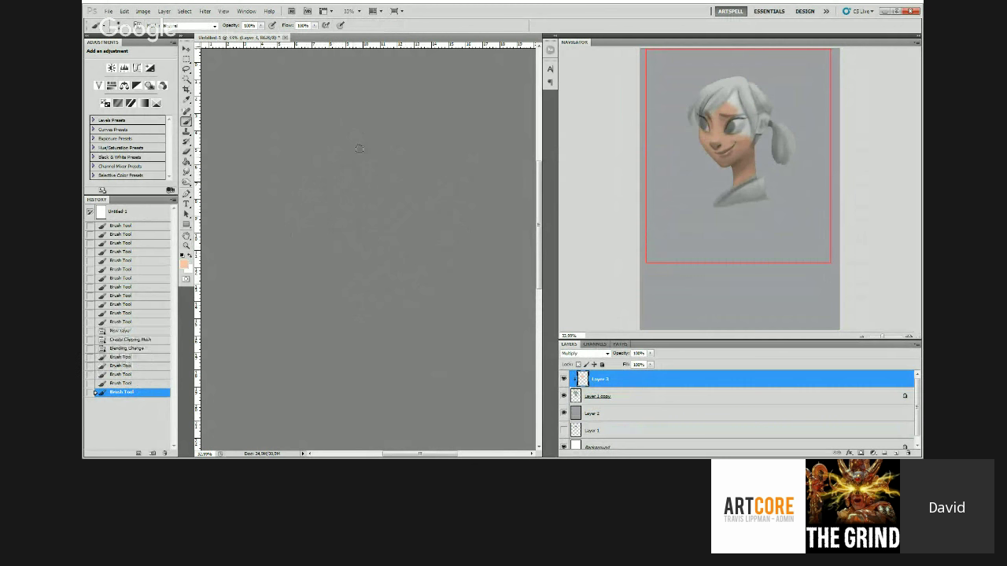
Step: Fill the forehead between the hair strands and the ear with the peach skin tone
{"action": "left_click_drag", "start_coordinate": [356, 151], "coordinate": [354, 146]}
{"action": "left_click", "coordinate": [355, 150], "text": "alt"}
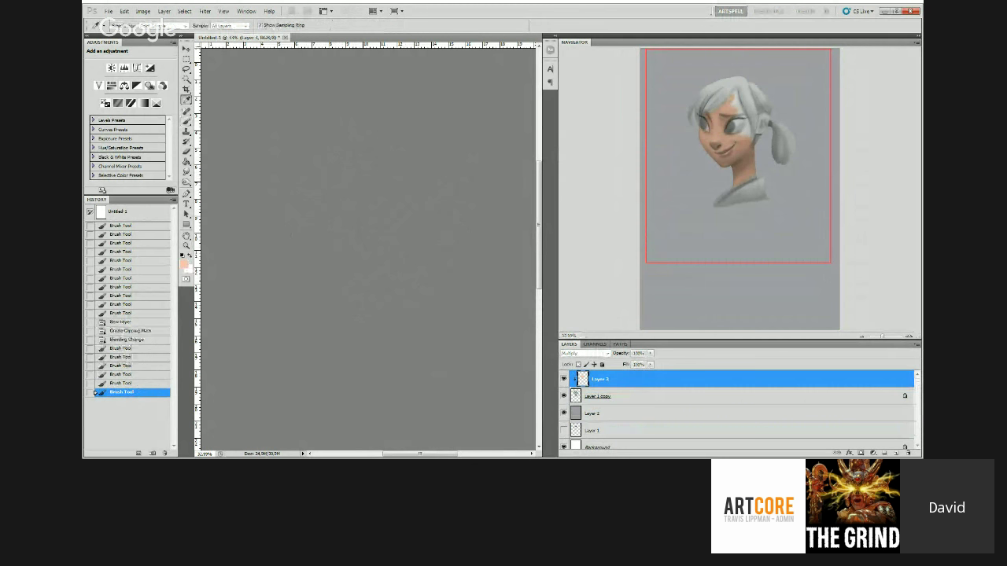
{"action": "key", "text": "b"}
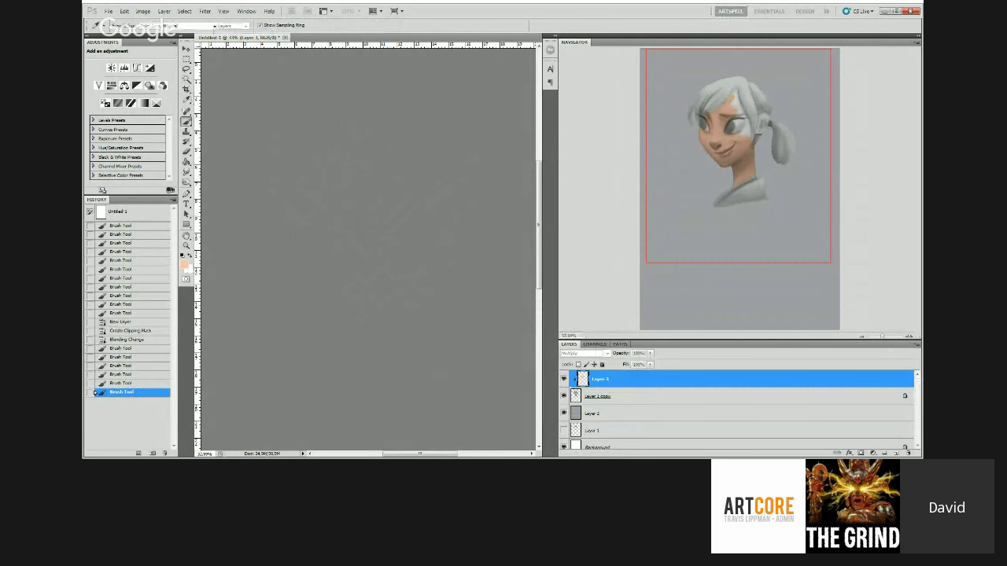
{"action": "left_click", "coordinate": [359, 157]}
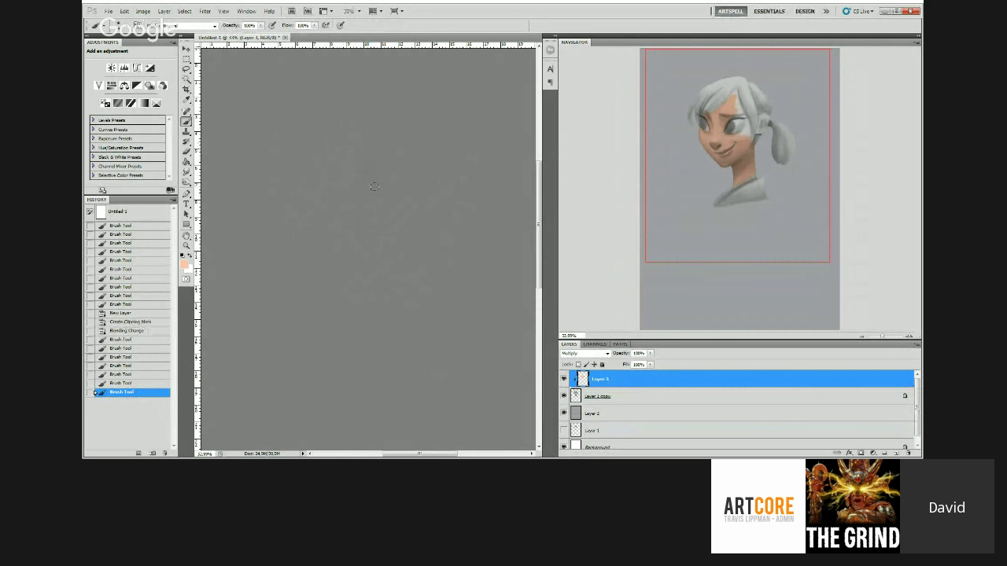
{"action": "left_click", "coordinate": [355, 189]}
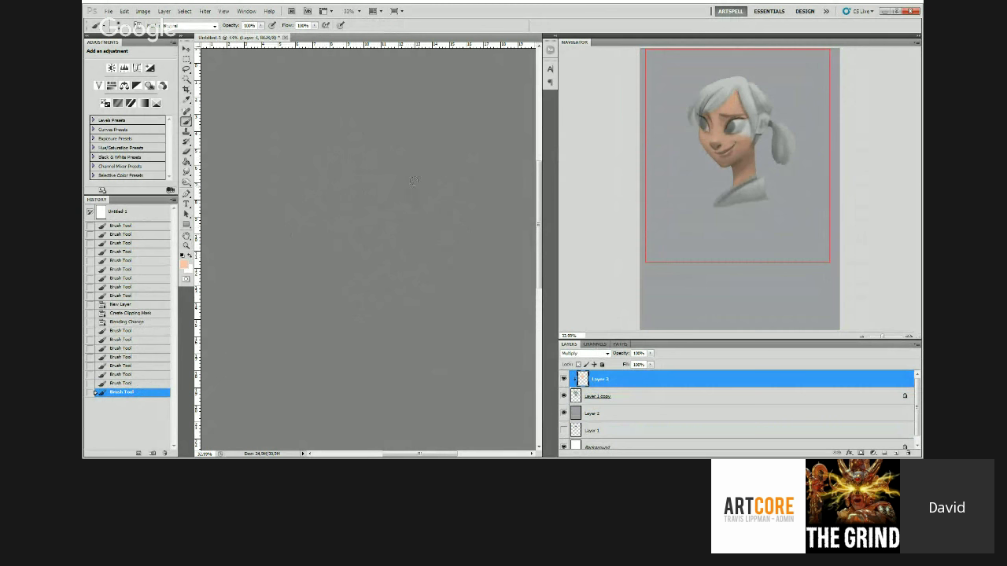
{"action": "left_click", "coordinate": [413, 203]}
Step: Erase the excess skin colour around the ear and the adjoining hair
{"action": "key", "text": "e"}
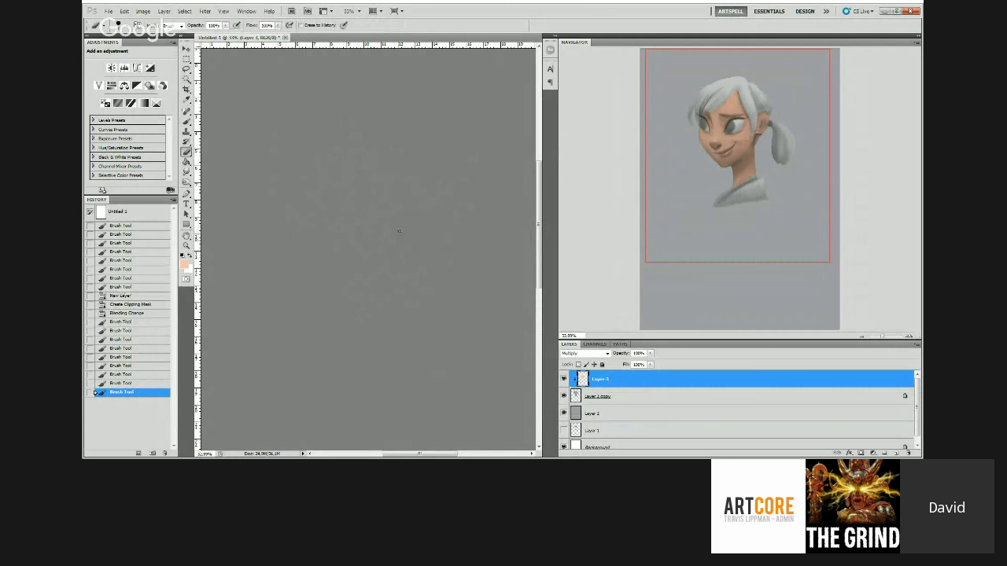
{"action": "left_click", "coordinate": [411, 212]}
{"action": "left_click", "coordinate": [426, 182]}
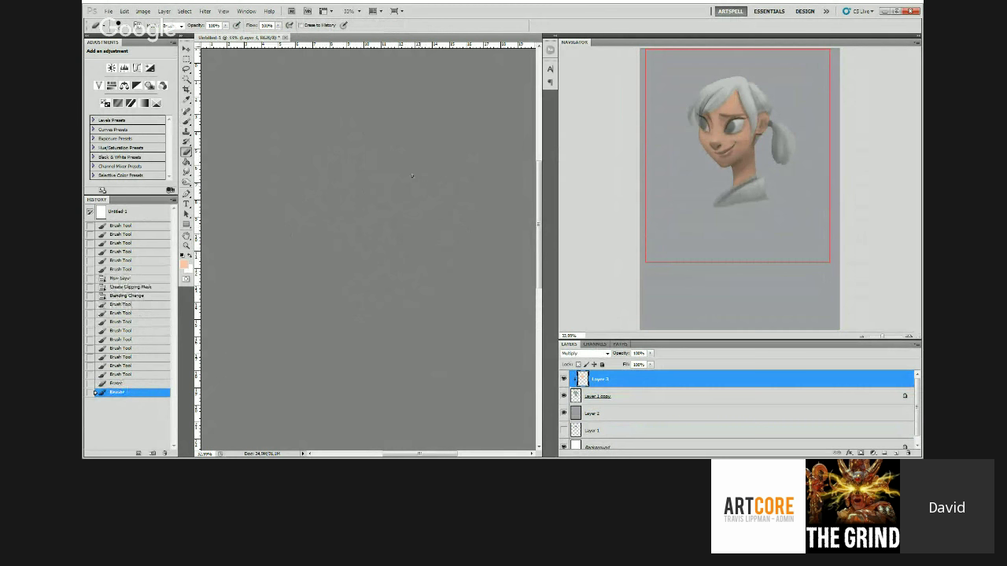
{"action": "left_click", "coordinate": [412, 176]}
Step: Check the skin coverage at different magnifications and touch it up near the ear with the Brush tool
{"action": "key", "text": "z"}
{"action": "left_click_drag", "start_coordinate": [415, 160], "coordinate": [389, 194]}
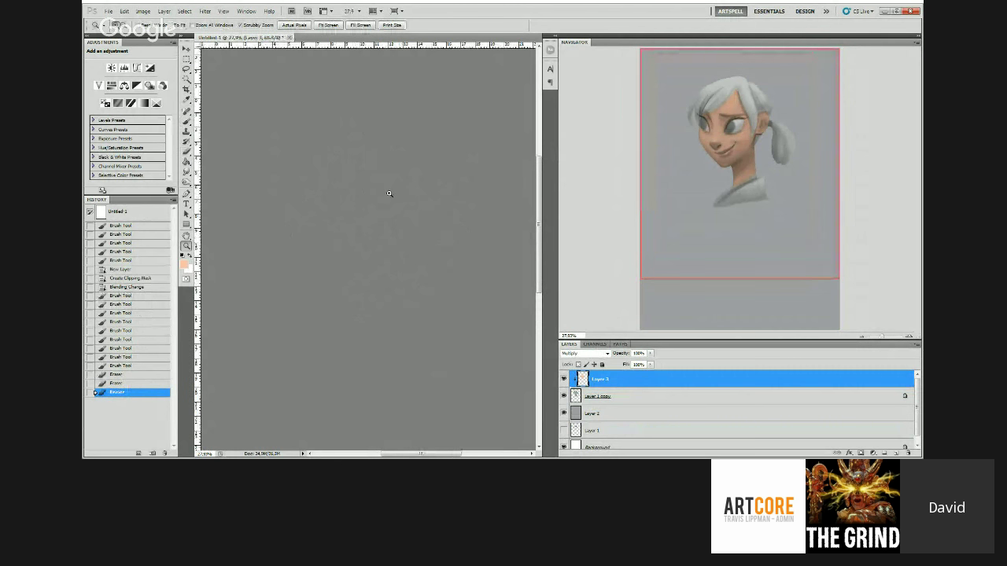
{"action": "left_click_drag", "start_coordinate": [389, 194], "coordinate": [443, 191]}
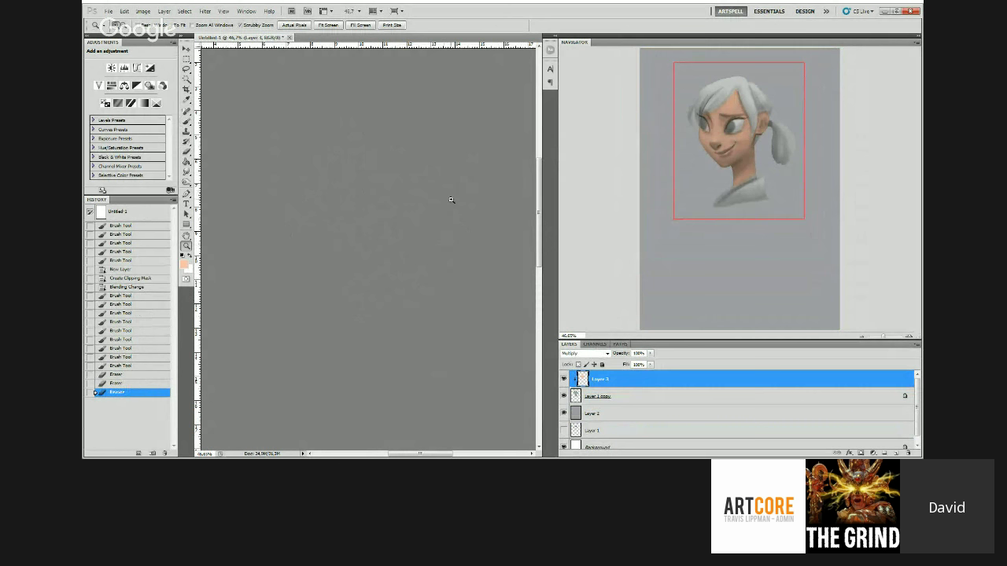
{"action": "left_click_drag", "start_coordinate": [451, 200], "coordinate": [448, 201]}
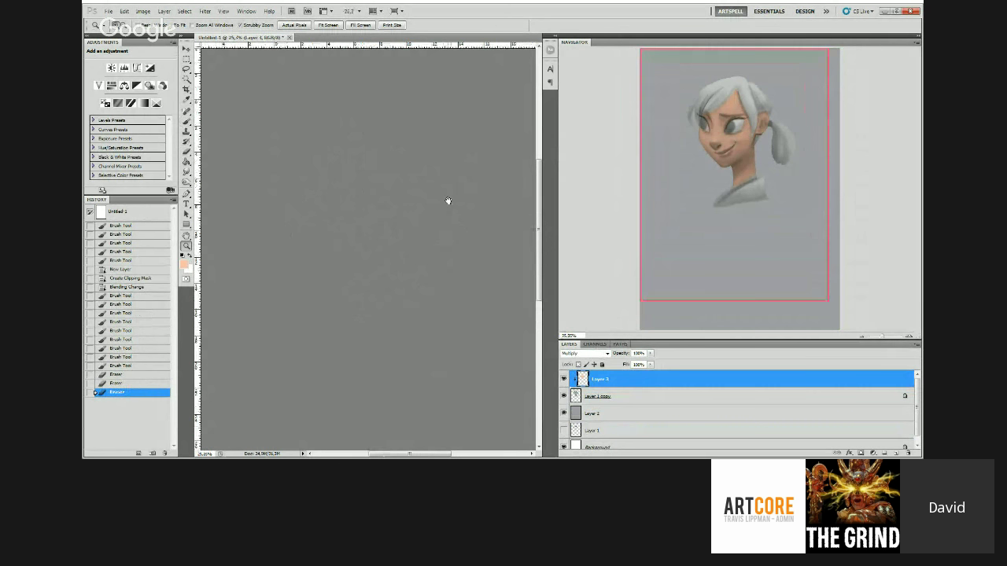
{"action": "key", "text": "b"}
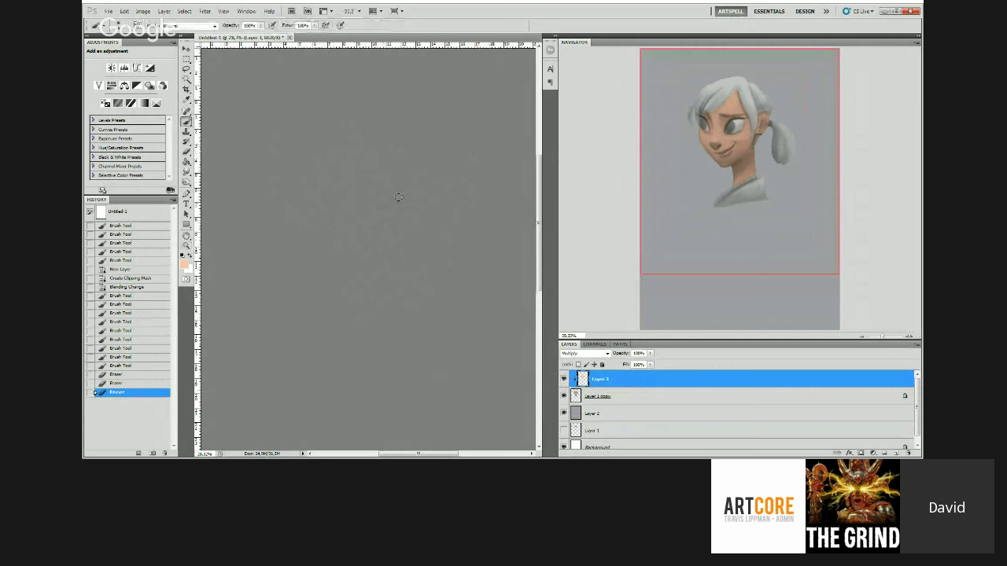
{"action": "left_click", "coordinate": [419, 178]}
{"action": "left_click_drag", "start_coordinate": [456, 190], "coordinate": [462, 192]}
Step: Add a new clipped layer directly above Layer 1 copy and set its blending mode to Multiply
{"action": "left_click", "coordinate": [732, 397]}
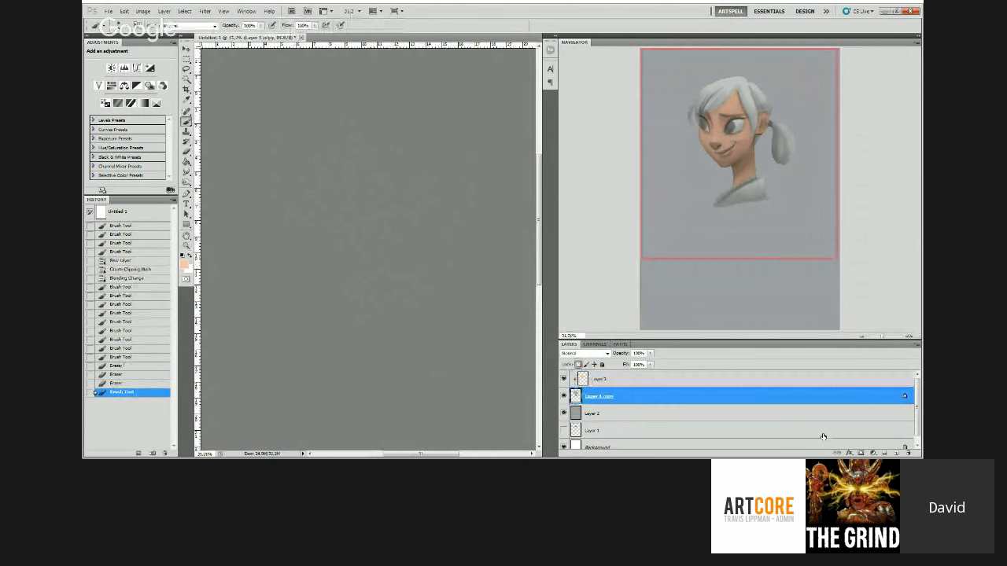
{"action": "key", "text": "ctrl+shift+alt+n"}
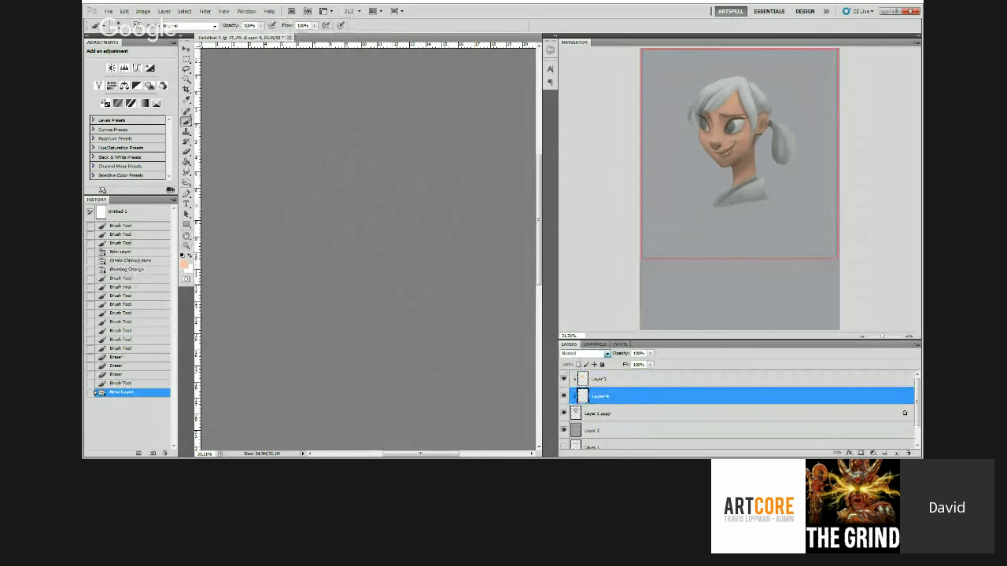
{"action": "left_click", "coordinate": [582, 384]}
{"action": "left_click_drag", "start_coordinate": [429, 209], "coordinate": [421, 203]}
Step: Choose a muted blue foreground colour and paint it over the ponytail and the back of the hair
{"action": "left_click", "coordinate": [184, 265]}
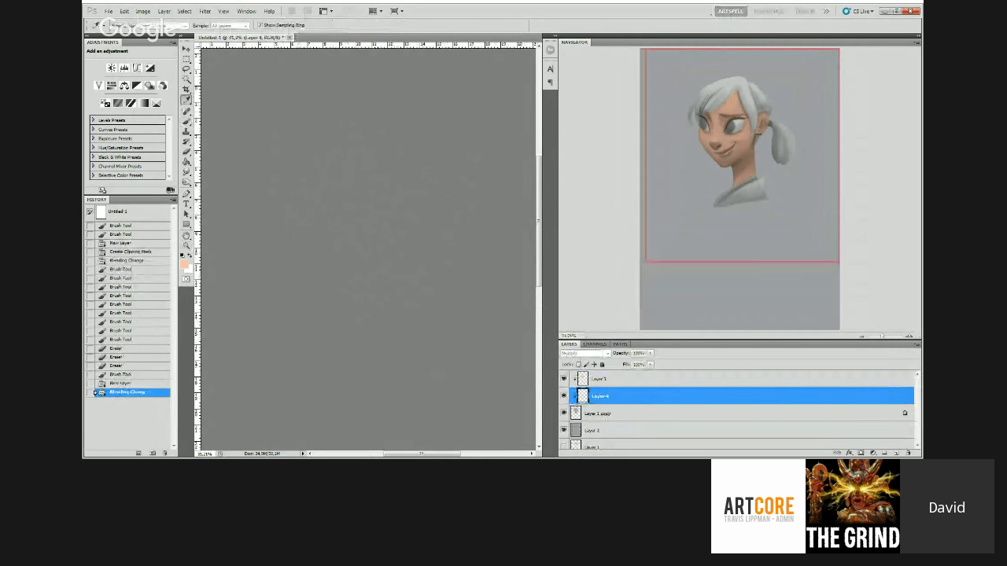
{"action": "key", "text": "b"}
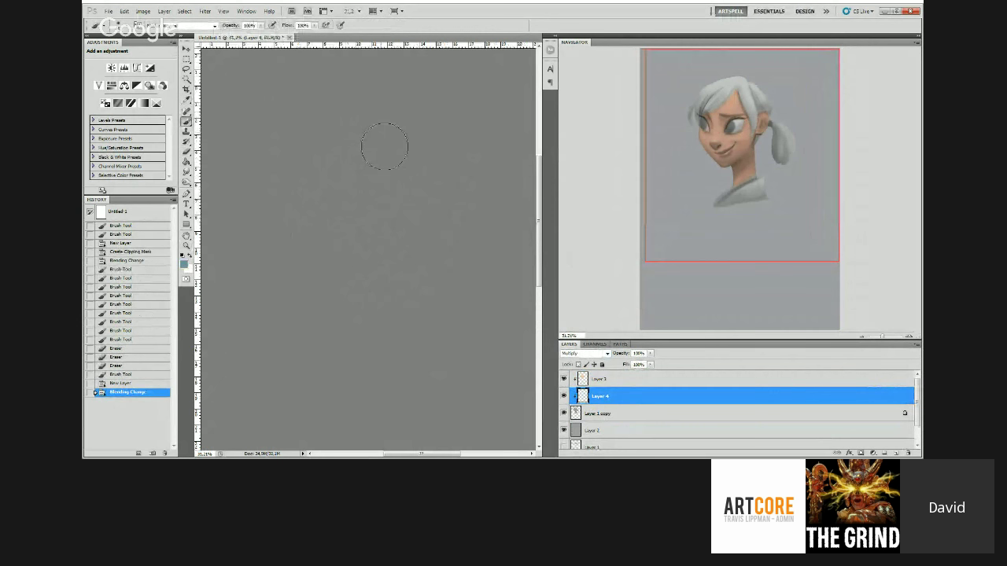
{"action": "mouse_move", "coordinate": [384, 146]}
{"action": "left_mouse_down"}
{"action": "mouse_move", "coordinate": [449, 234]}
{"action": "mouse_move", "coordinate": [415, 216]}
{"action": "mouse_move", "coordinate": [432, 188]}
{"action": "left_mouse_up"}
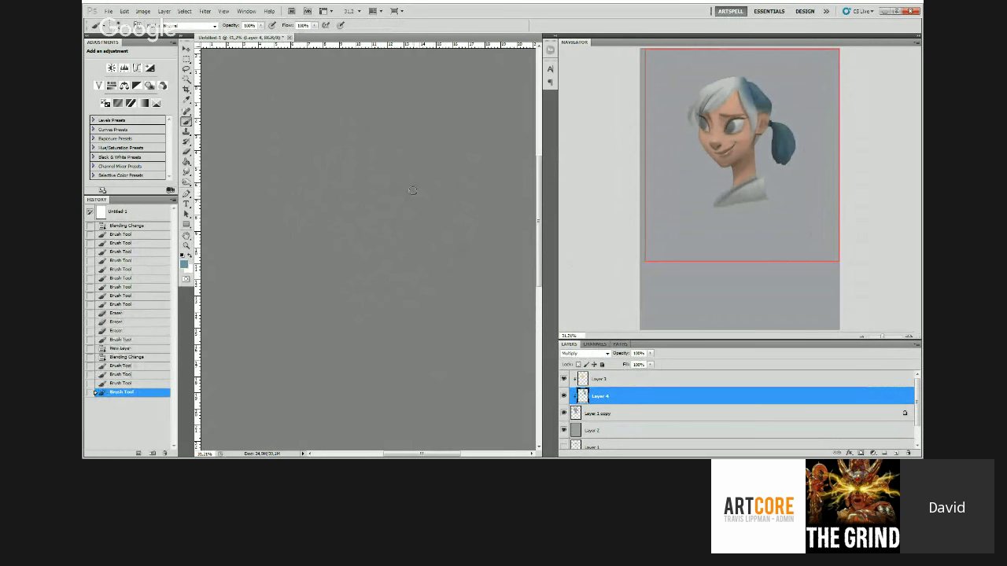
{"action": "left_click_drag", "start_coordinate": [413, 190], "coordinate": [417, 202]}
{"action": "left_click_drag", "start_coordinate": [410, 196], "coordinate": [398, 234]}
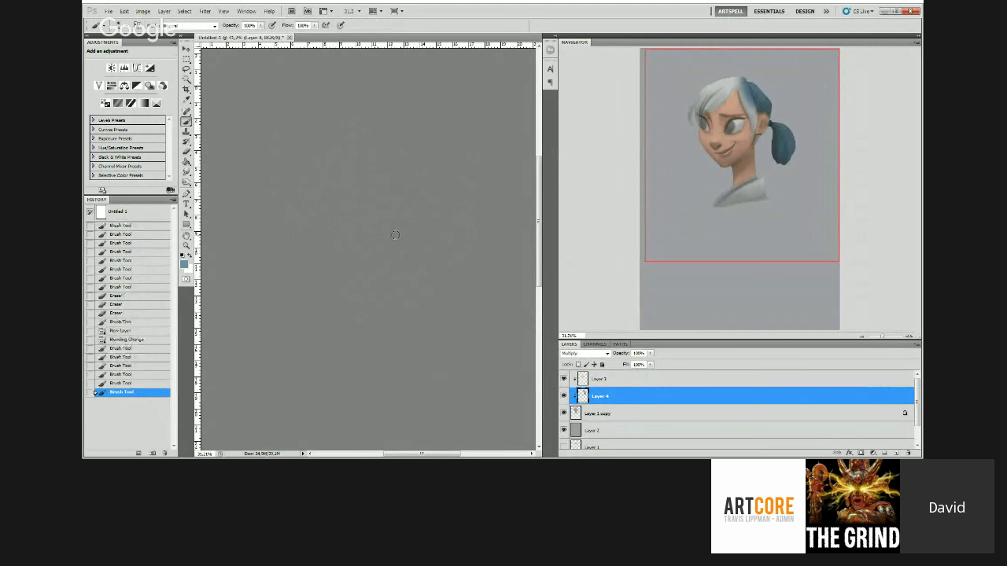
{"action": "left_click_drag", "start_coordinate": [395, 236], "coordinate": [396, 187]}
Step: Paint the side of the hair and the strand in front of the ear blue
{"action": "key", "text": "z"}
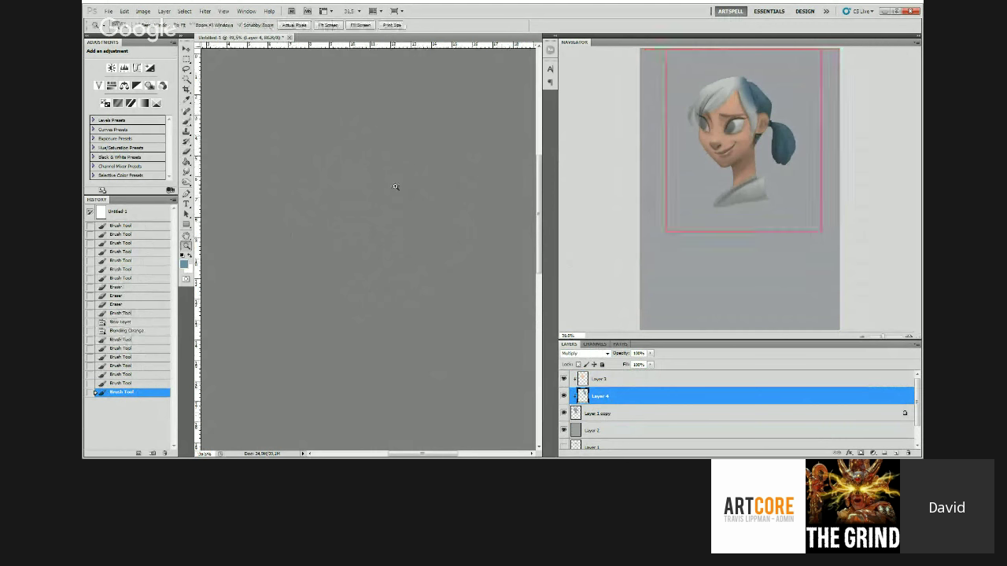
{"action": "key", "text": "b"}
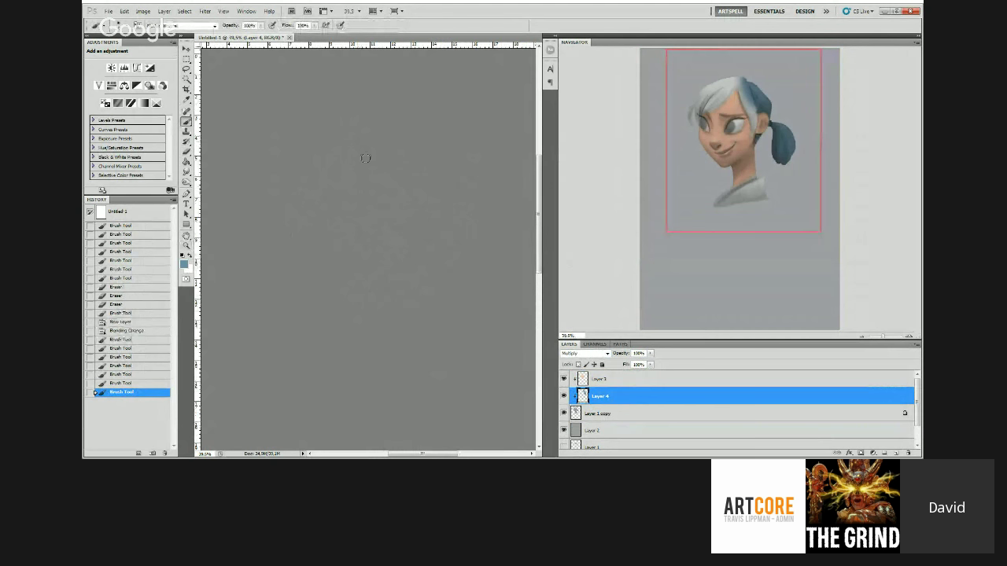
{"action": "mouse_move", "coordinate": [365, 158]}
{"action": "left_mouse_down"}
{"action": "mouse_move", "coordinate": [393, 186]}
{"action": "mouse_move", "coordinate": [378, 199]}
{"action": "mouse_move", "coordinate": [391, 229]}
{"action": "mouse_move", "coordinate": [387, 218]}
{"action": "mouse_move", "coordinate": [383, 242]}
{"action": "mouse_move", "coordinate": [387, 233]}
{"action": "left_mouse_up"}
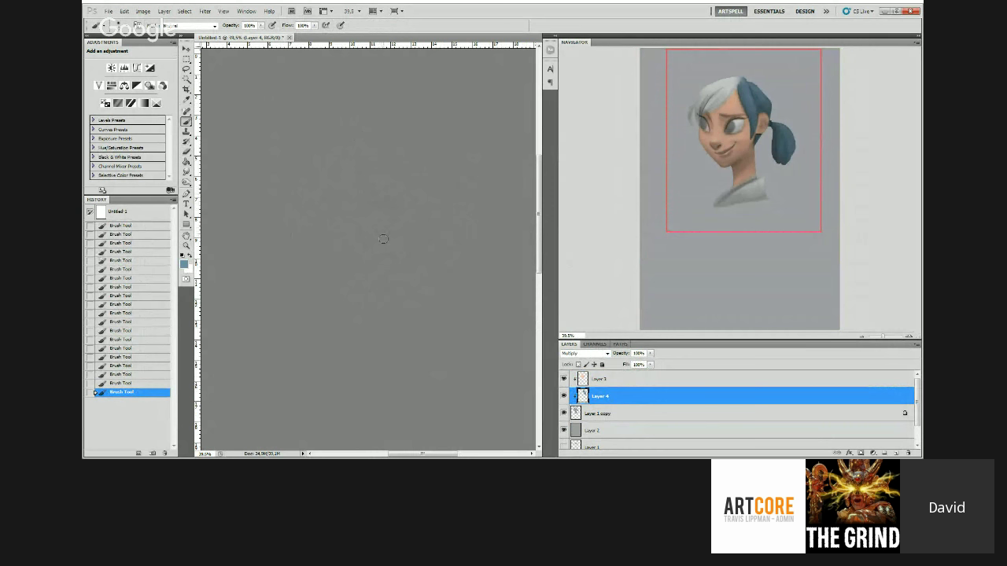
Step: Extend the blue over the top of the head and the upper part of the fringe
{"action": "key", "text": "z"}
{"action": "left_click_drag", "start_coordinate": [369, 183], "coordinate": [359, 172]}
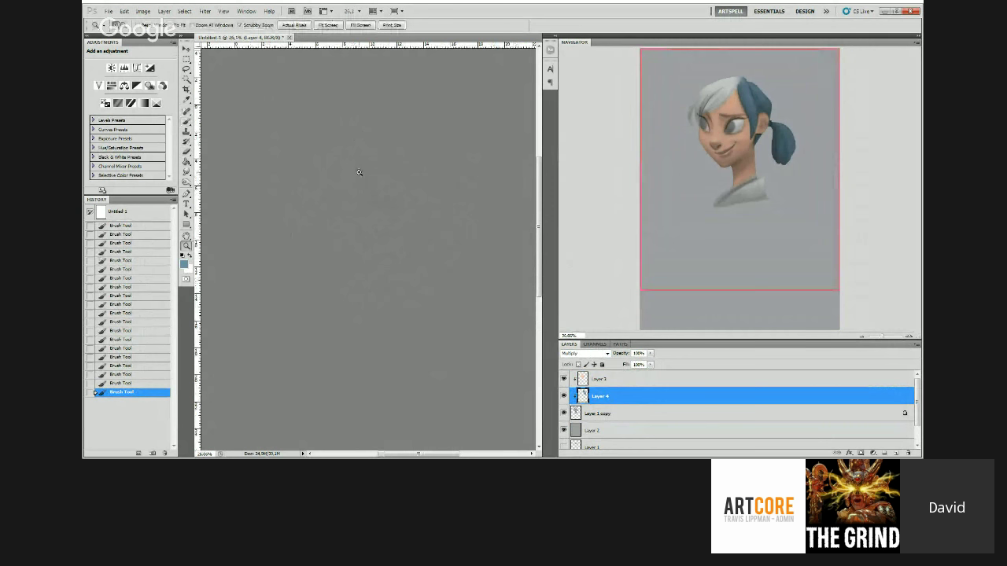
{"action": "key", "text": "b"}
{"action": "key", "text": "z"}
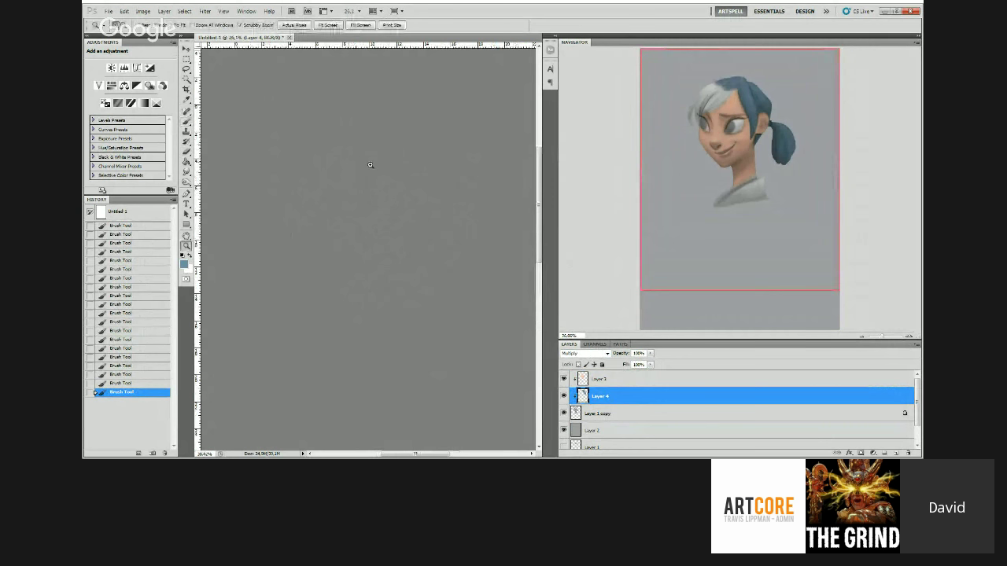
{"action": "left_click_drag", "start_coordinate": [370, 164], "coordinate": [387, 165]}
{"action": "key", "text": "b"}
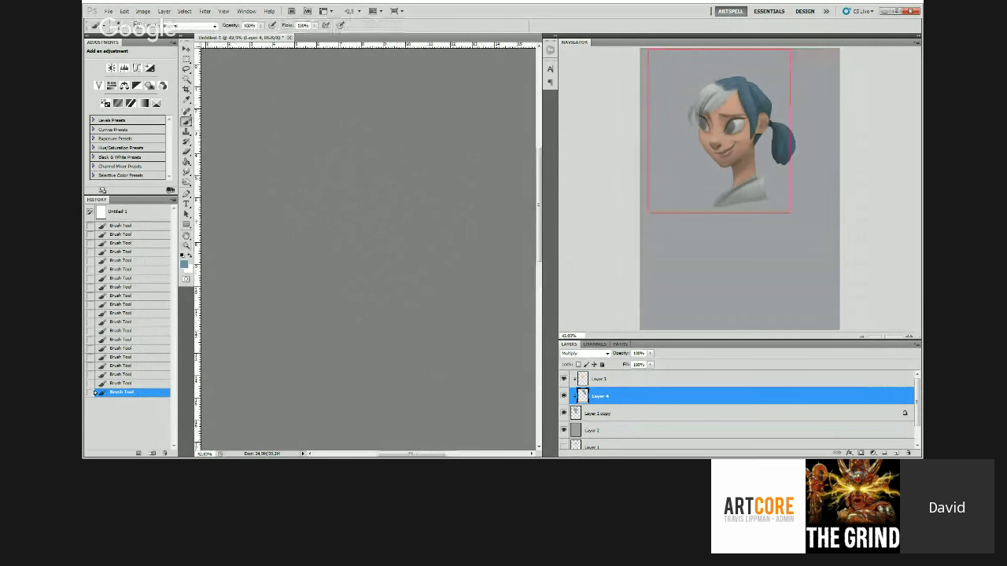
{"action": "left_click_drag", "start_coordinate": [348, 162], "coordinate": [388, 151]}
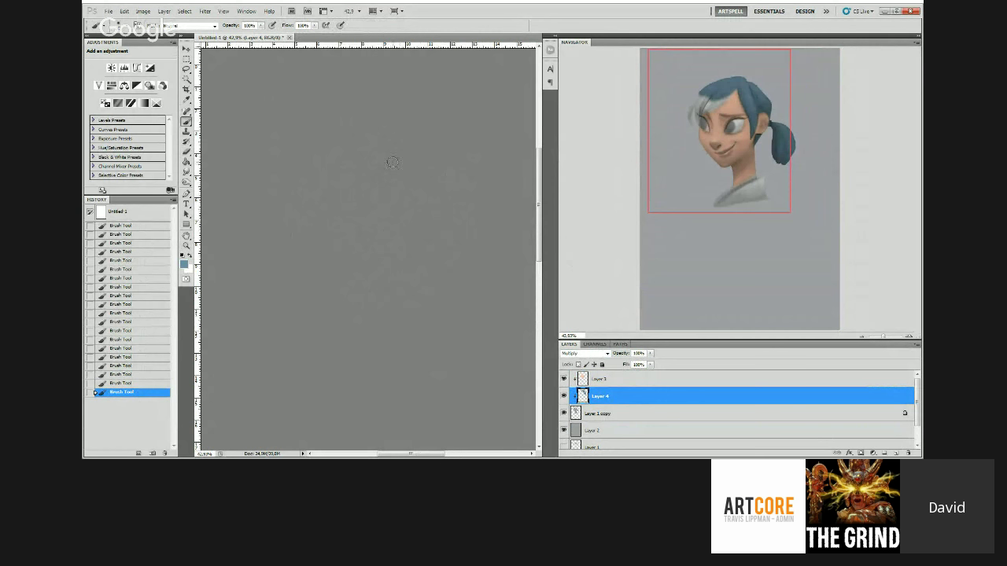
{"action": "left_click_drag", "start_coordinate": [384, 167], "coordinate": [375, 173]}
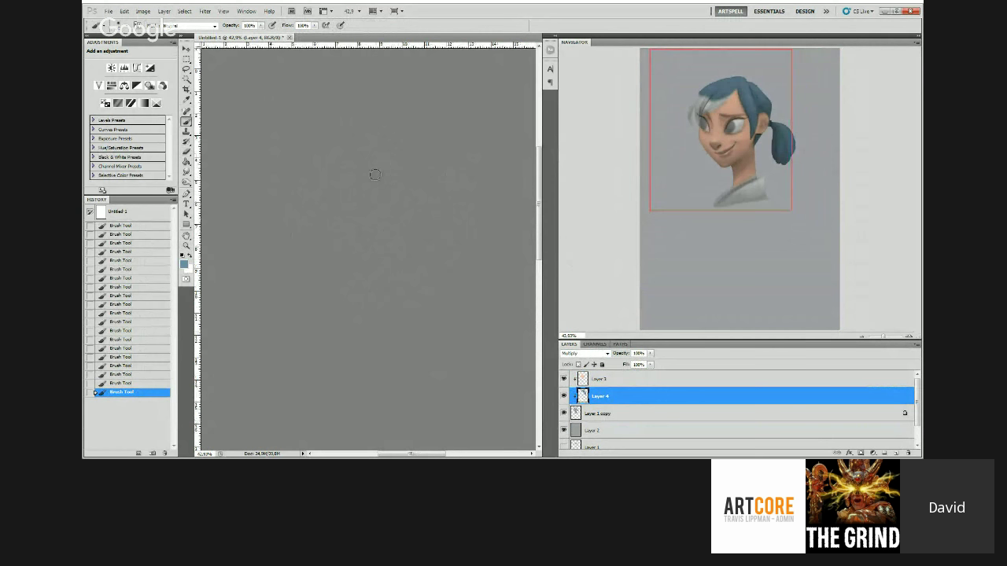
Step: Colour the remaining fringe and the loose strands beside the far eye blue
{"action": "scroll", "coordinate": [303, 187], "scroll_direction": "up", "scroll_amount": 1}
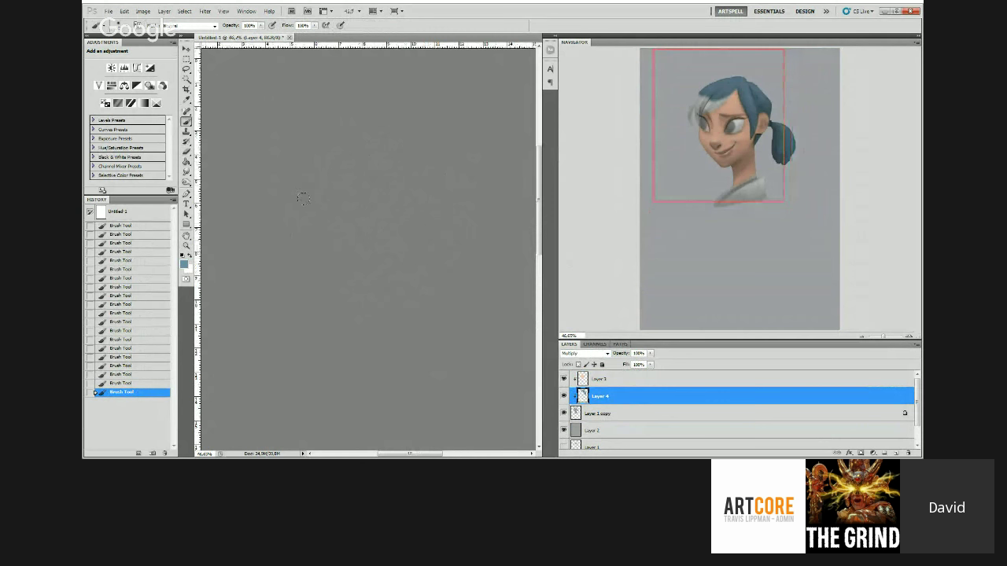
{"action": "mouse_move", "coordinate": [319, 222]}
{"action": "left_mouse_down"}
{"action": "mouse_move", "coordinate": [314, 181]}
{"action": "mouse_move", "coordinate": [344, 189]}
{"action": "left_mouse_up"}
{"action": "key", "text": "b"}
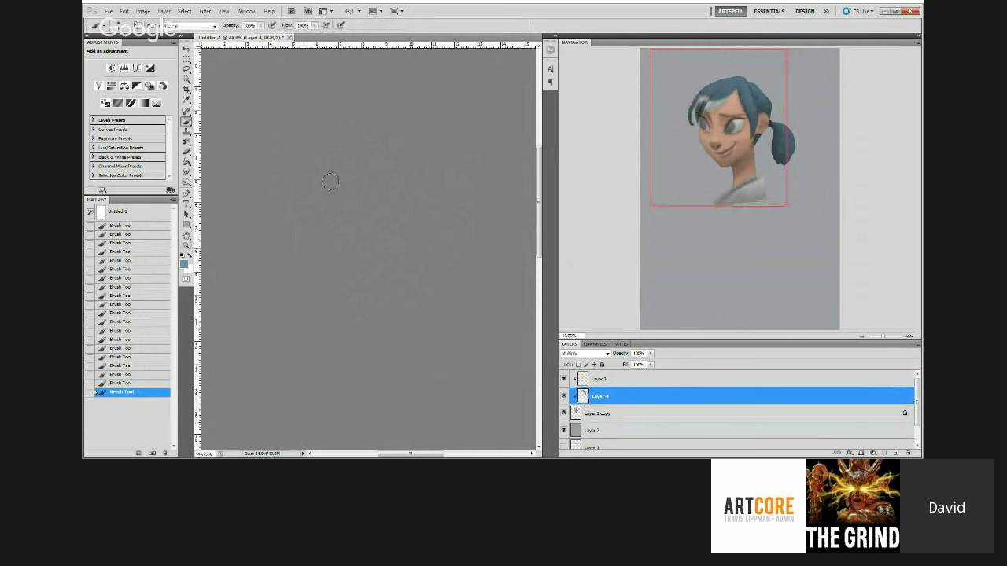
{"action": "left_click_drag", "start_coordinate": [331, 182], "coordinate": [312, 202]}
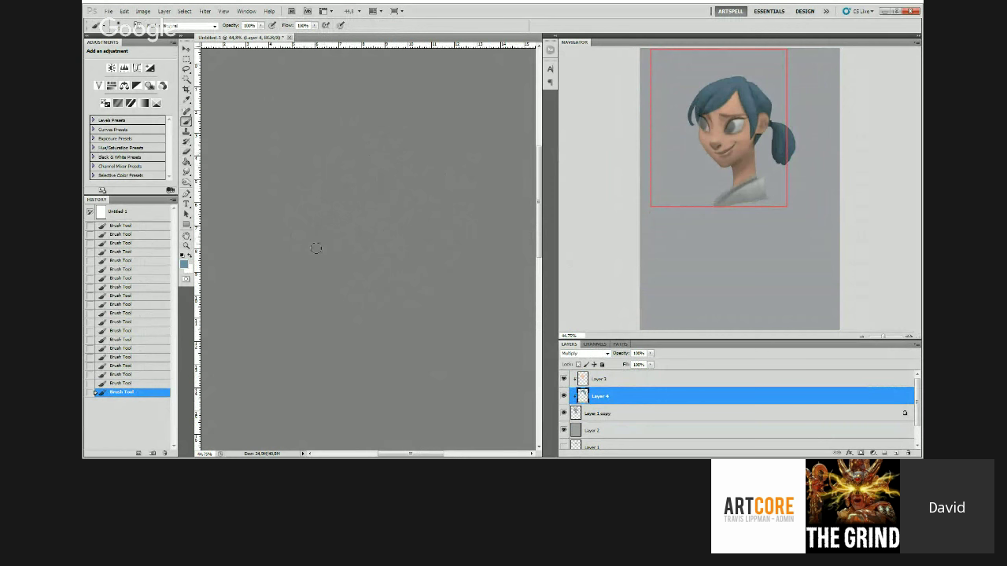
{"action": "key", "text": "z"}
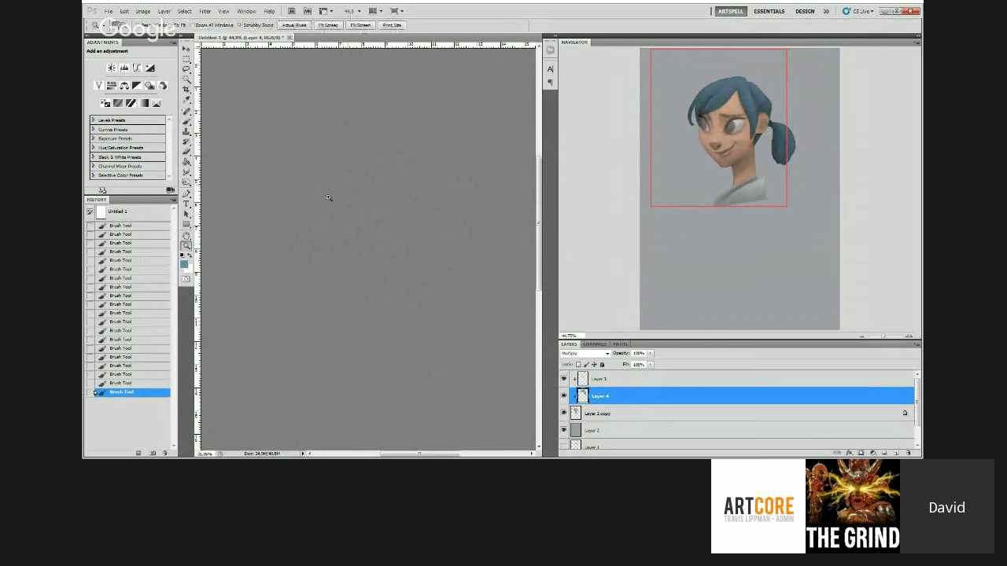
{"action": "left_click_drag", "start_coordinate": [328, 197], "coordinate": [406, 197]}
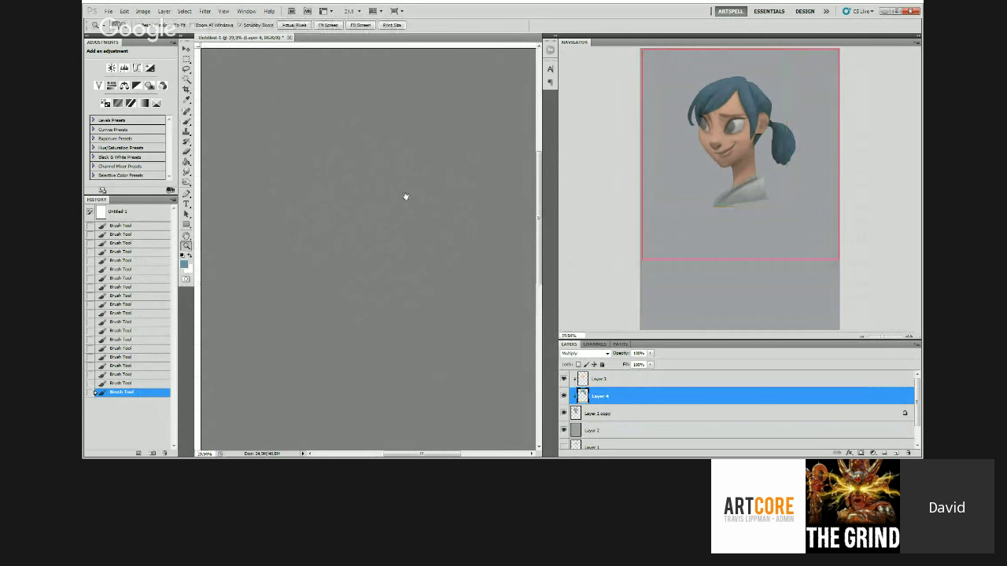
Step: Show the rulers along the edges of the canvas
{"action": "key", "text": "b"}
{"action": "key", "text": "ctrl+r"}
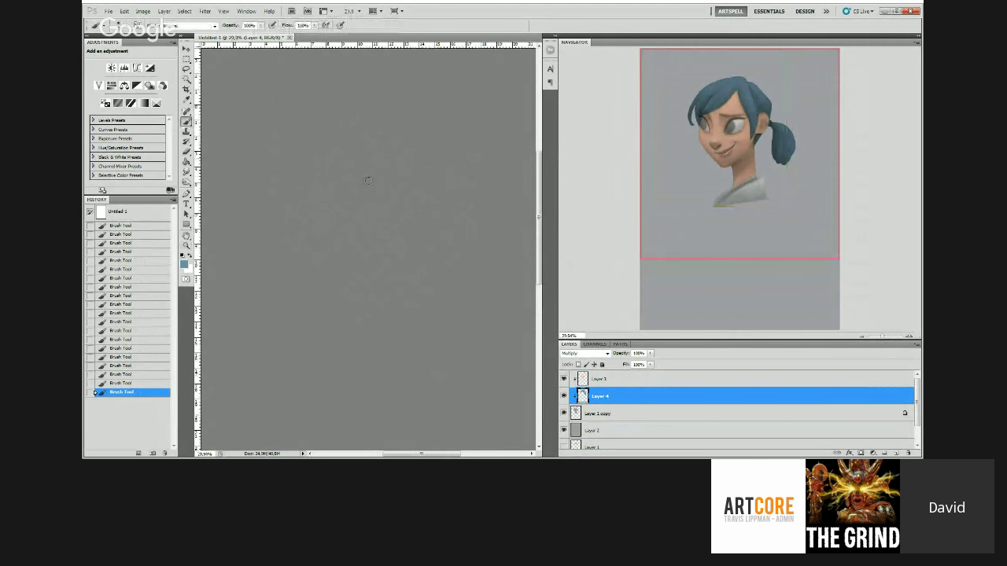
{"action": "key", "text": "z"}
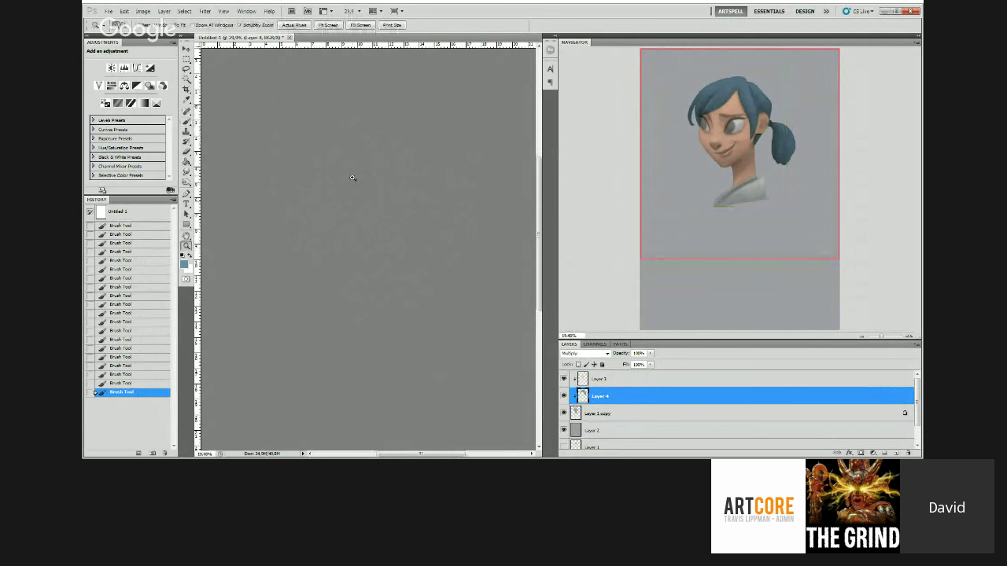
{"action": "scroll", "coordinate": [358, 149], "scroll_direction": "down", "scroll_amount": 2}
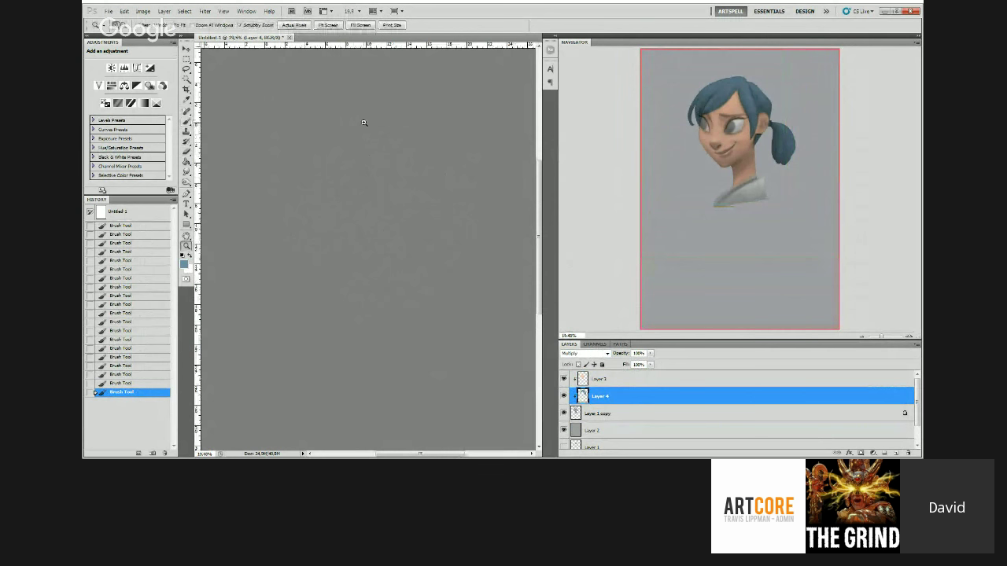
{"action": "left_click_drag", "start_coordinate": [366, 203], "coordinate": [389, 203]}
{"action": "scroll", "coordinate": [374, 209], "scroll_direction": "up", "scroll_amount": 1}
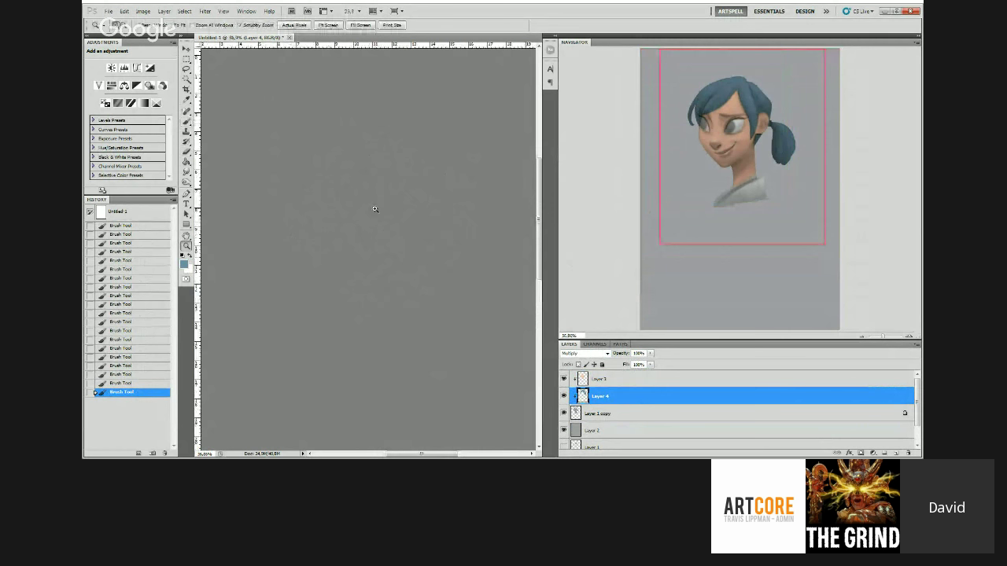
{"action": "key", "text": "b"}
Step: Lock the transparent pixels of the skin colour layer and set the brush opacity to 28%
{"action": "left_click", "coordinate": [599, 378]}
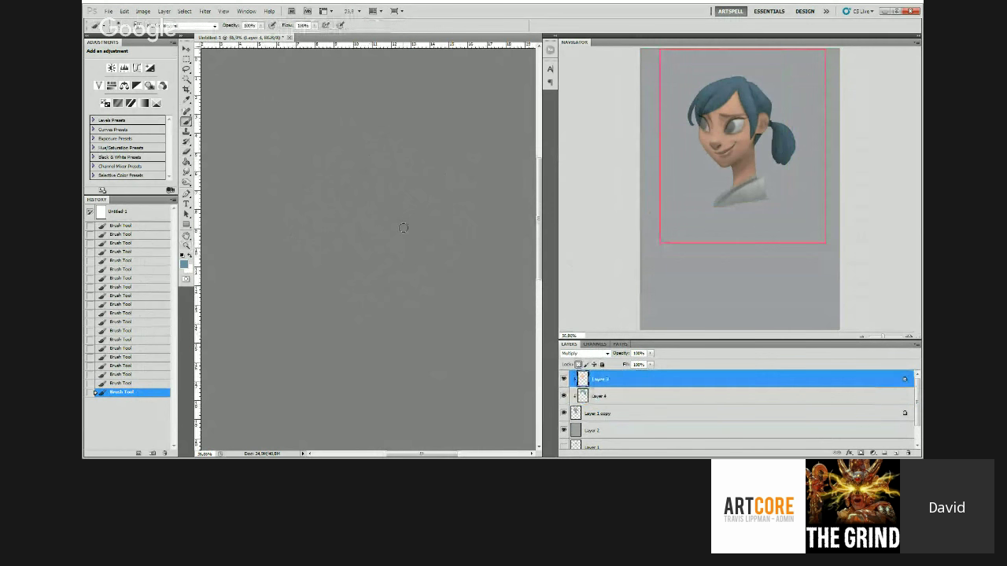
{"action": "key", "text": "slash"}
{"action": "key", "text": "2"}
{"action": "key", "text": "8"}
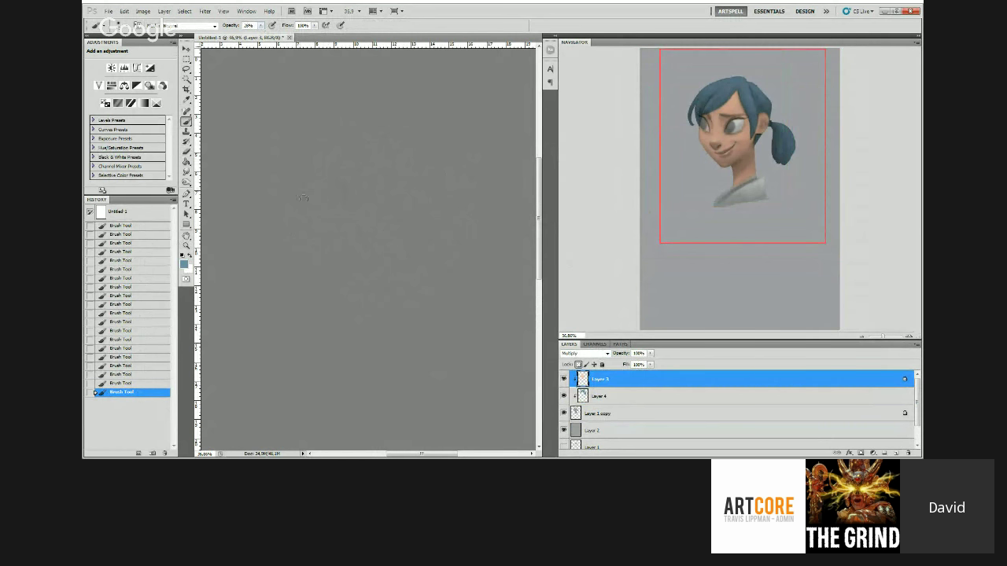
{"action": "key", "text": "z"}
{"action": "left_click_drag", "start_coordinate": [304, 150], "coordinate": [355, 188]}
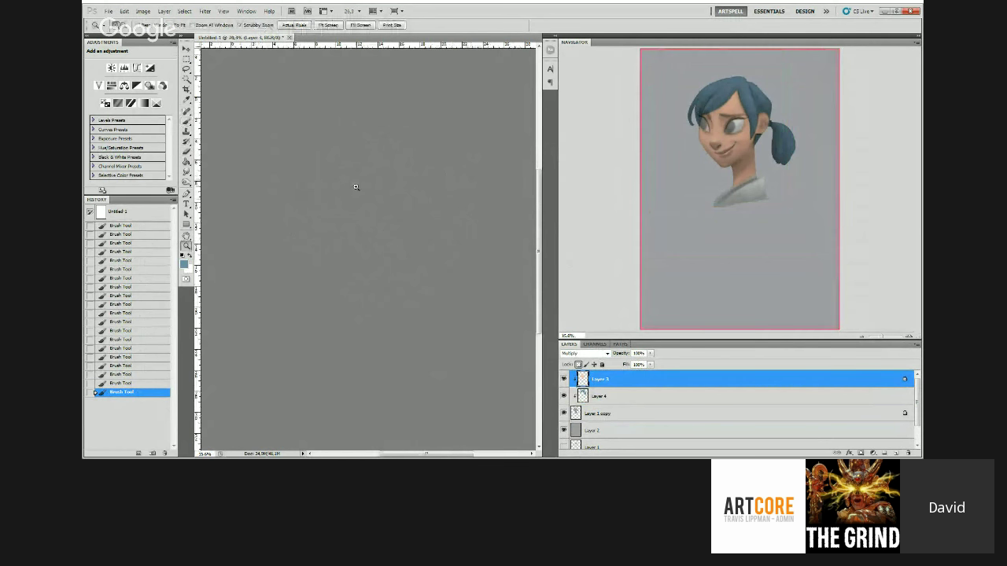
{"action": "left_click", "coordinate": [373, 192]}
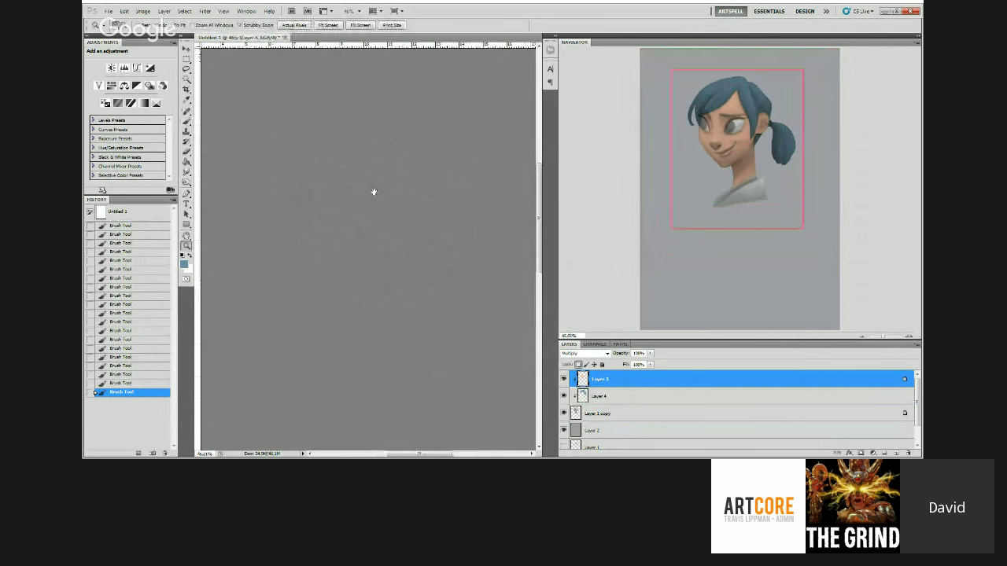
{"action": "mouse_move", "coordinate": [374, 192]}
{"action": "left_mouse_down"}
{"action": "mouse_move", "coordinate": [359, 196]}
{"action": "mouse_move", "coordinate": [372, 209]}
{"action": "left_mouse_up"}
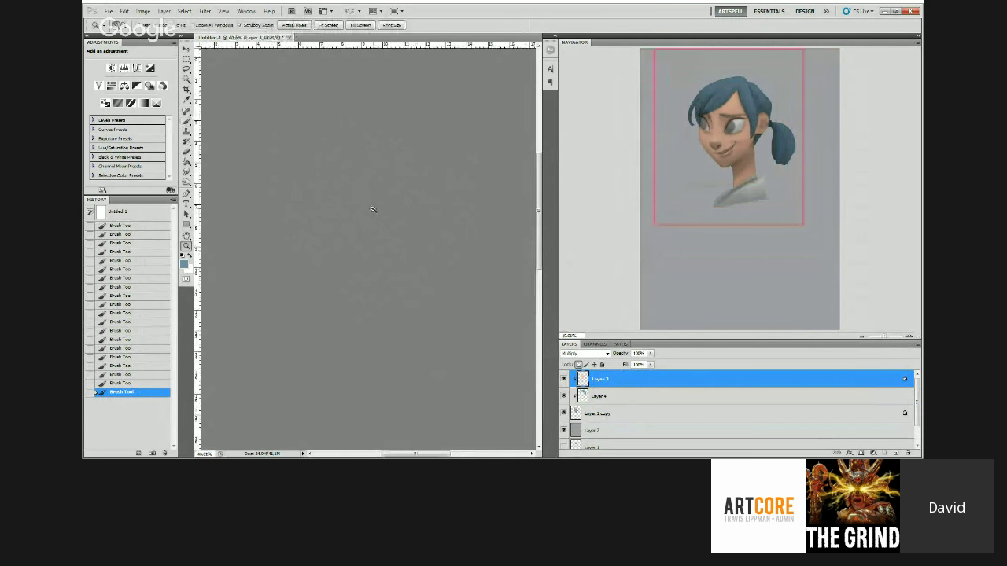
{"action": "left_click", "coordinate": [373, 209], "text": "alt"}
{"action": "key", "text": "b"}
{"action": "left_click_drag", "start_coordinate": [458, 234], "coordinate": [454, 234]}
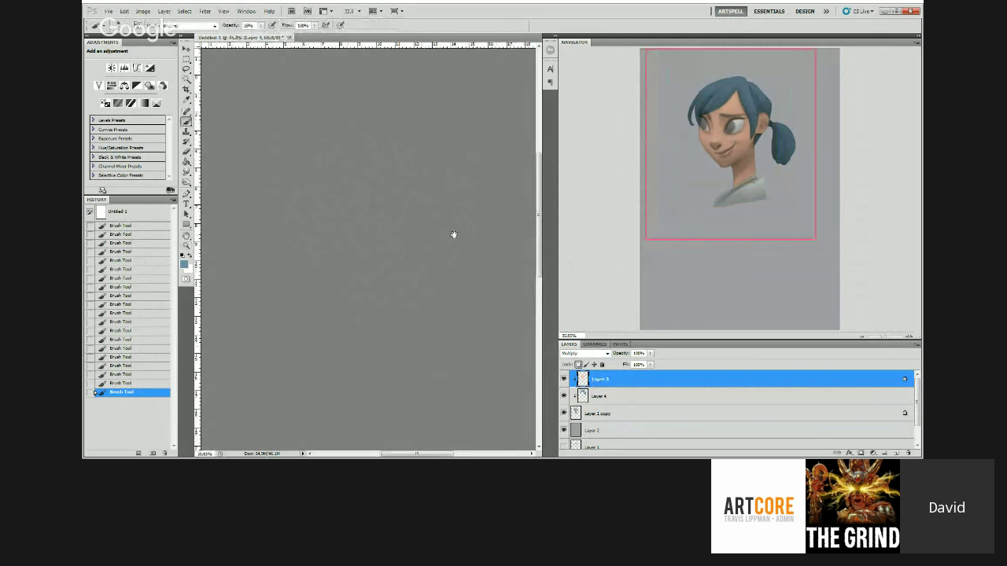
{"action": "left_click", "coordinate": [452, 237], "text": "alt"}
{"action": "left_click", "coordinate": [452, 242]}
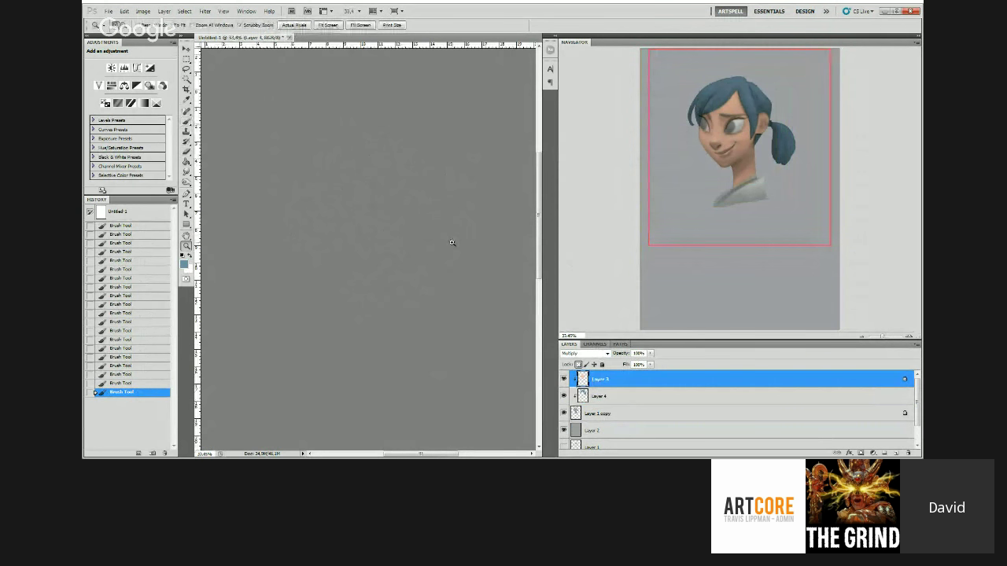
{"action": "left_click_drag", "start_coordinate": [378, 279], "coordinate": [383, 216]}
{"action": "left_click", "coordinate": [374, 251]}
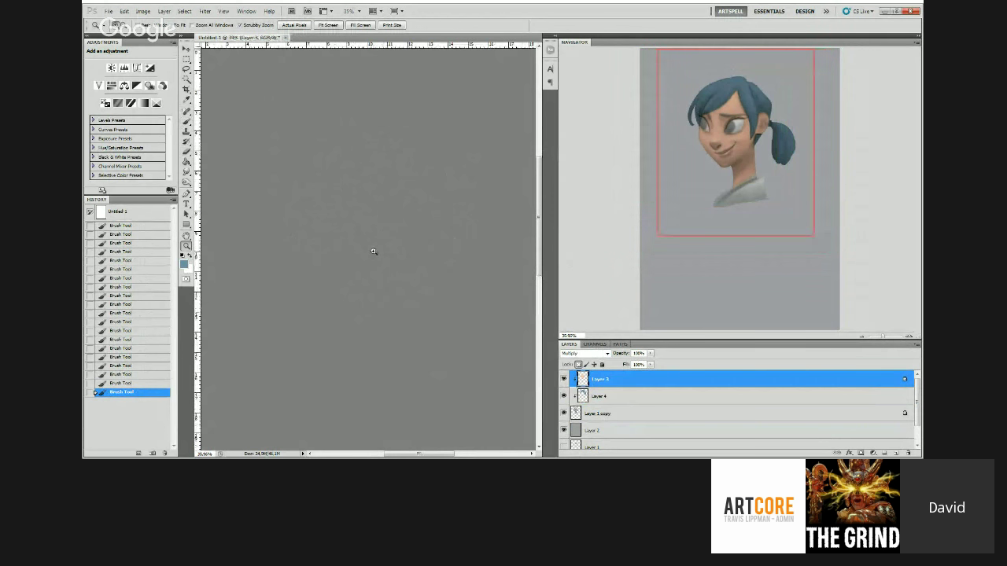
Step: Set the brush opacity to 23%
{"action": "key", "text": "b"}
{"action": "key", "text": "2"}
{"action": "key", "text": "3"}
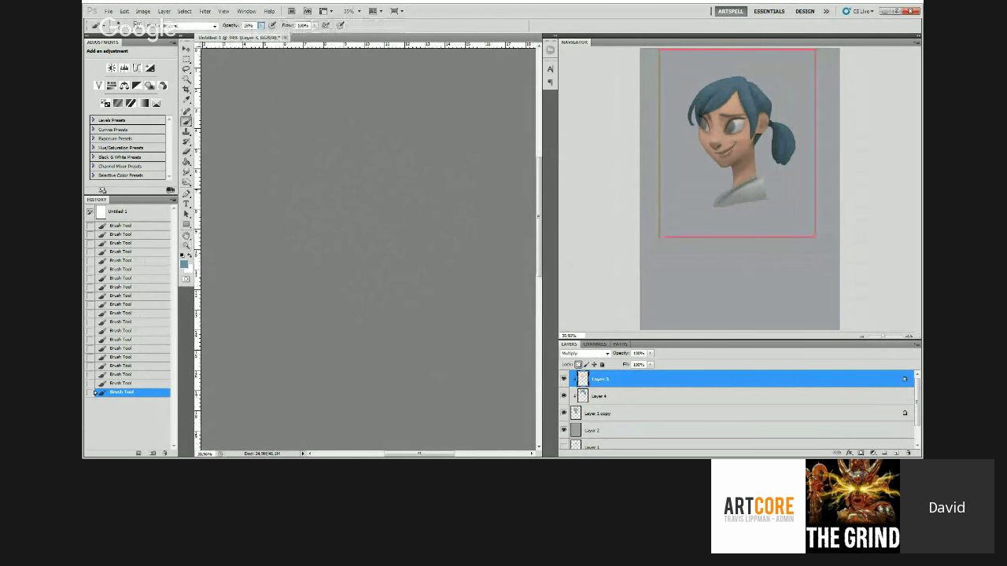
{"action": "key", "text": "z"}
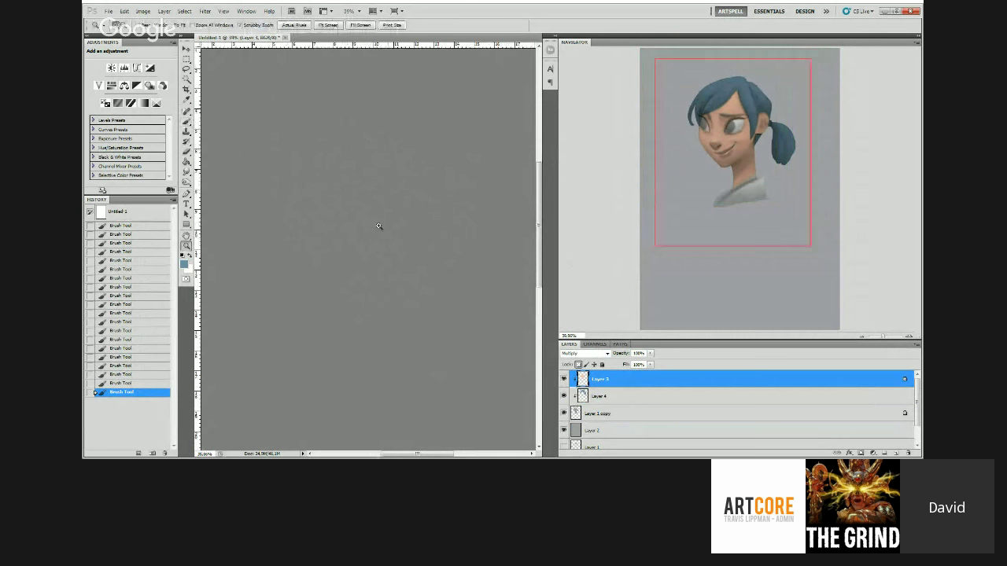
{"action": "left_click_drag", "start_coordinate": [378, 226], "coordinate": [358, 226]}
{"action": "key", "text": "b"}
Step: On the hair colour layer, choose a dark slate blue and paint the shirt collar with it at 100% brush opacity
{"action": "left_click", "coordinate": [609, 398]}
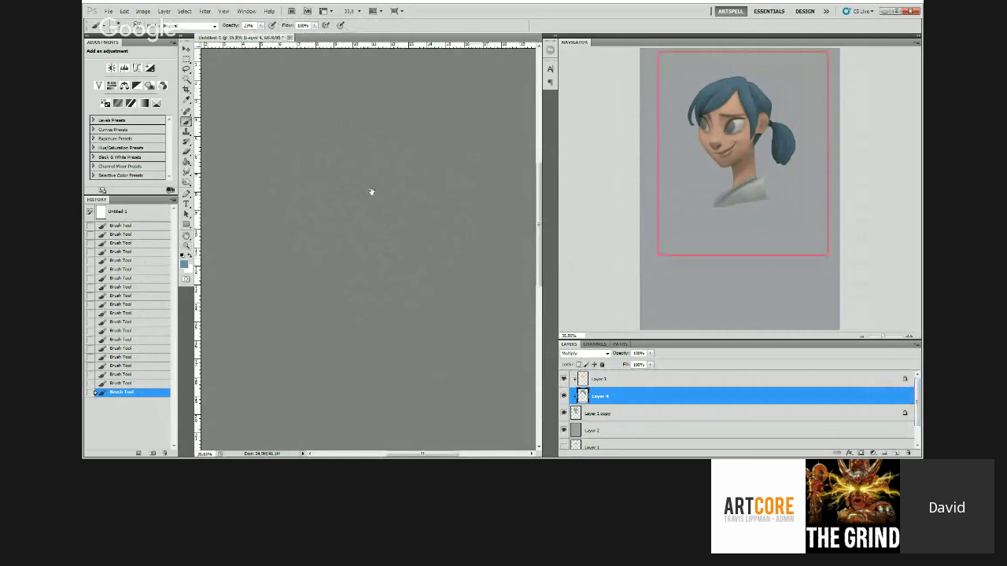
{"action": "left_click", "coordinate": [184, 264]}
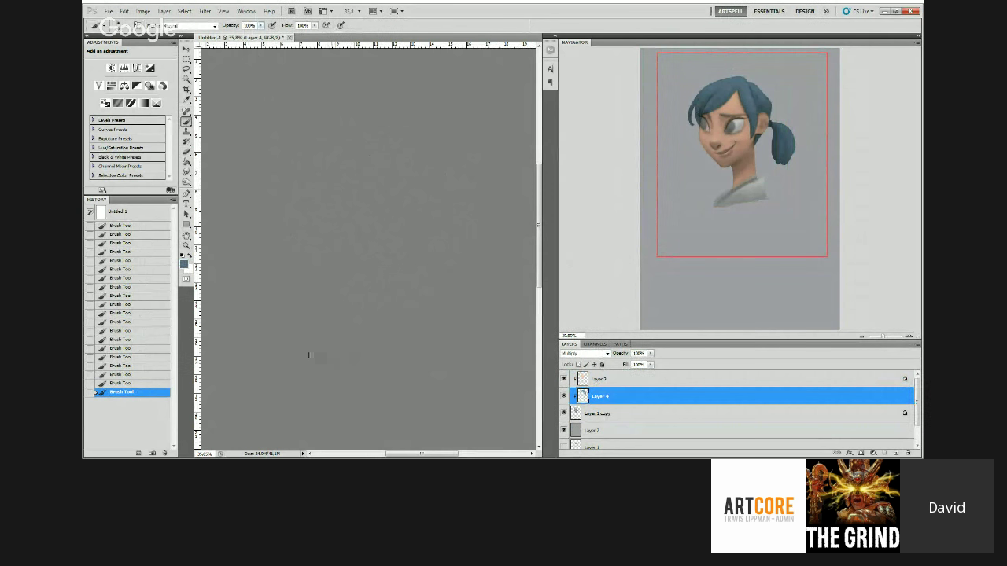
{"action": "left_click_drag", "start_coordinate": [337, 346], "coordinate": [345, 331]}
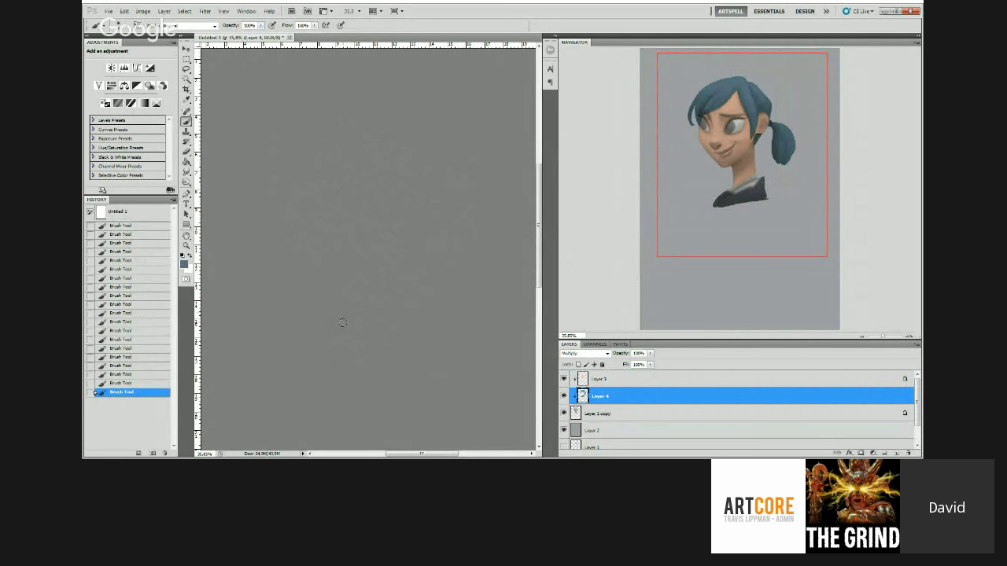
{"action": "left_click_drag", "start_coordinate": [345, 318], "coordinate": [402, 292]}
{"action": "mouse_move", "coordinate": [427, 253]}
{"action": "left_mouse_down"}
{"action": "mouse_move", "coordinate": [600, 337]}
{"action": "mouse_move", "coordinate": [618, 385]}
{"action": "left_mouse_up"}
Step: Switch the skin colour layer to Normal blending to sample its peach tone, and restore its Multiply mode
{"action": "key", "text": "ctrl+space"}
{"action": "left_click", "coordinate": [617, 382]}
{"action": "key", "text": "b"}
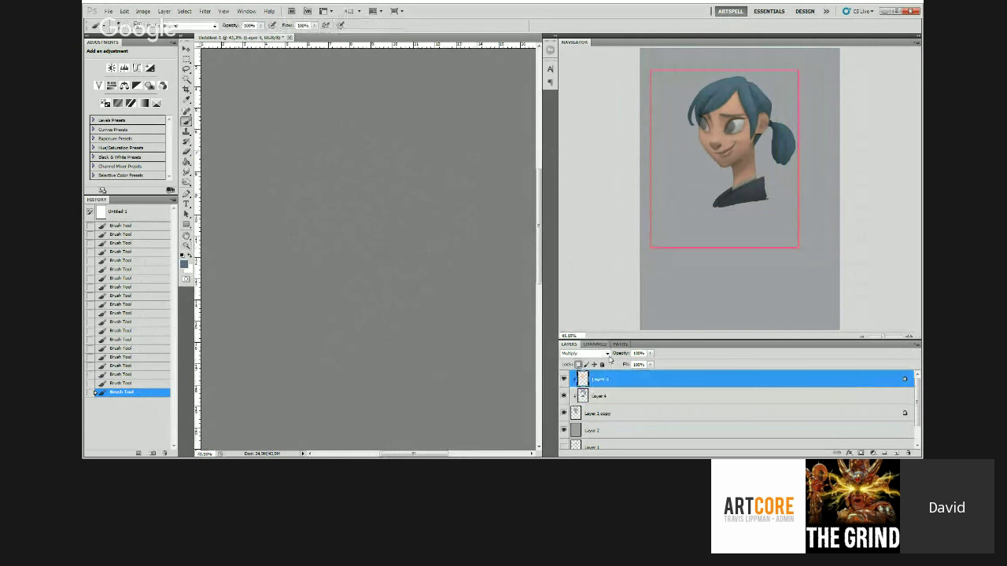
{"action": "left_click", "coordinate": [607, 355]}
{"action": "left_click", "coordinate": [578, 161]}
{"action": "left_click", "coordinate": [393, 226], "text": "alt"}
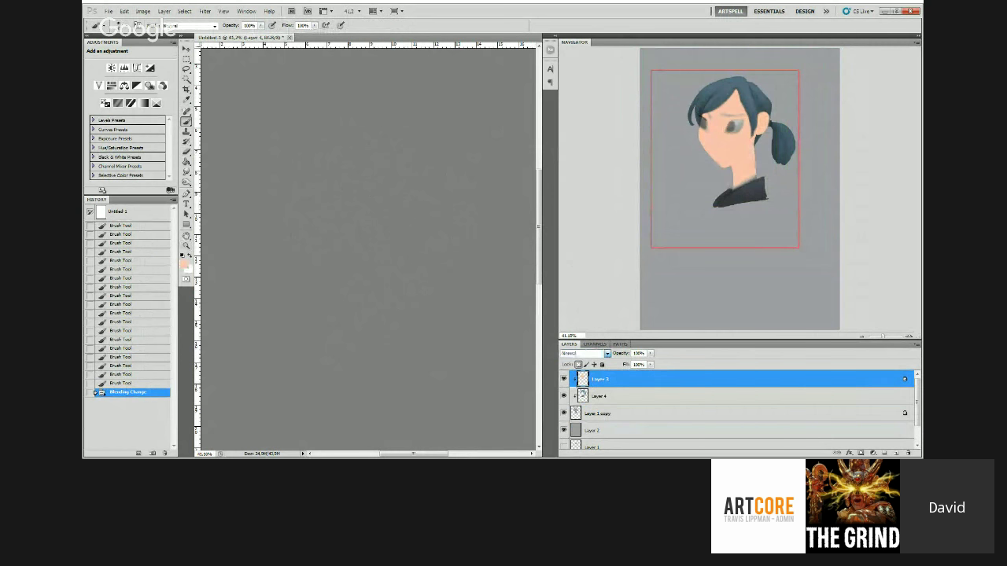
{"action": "key", "text": "alt+shift+m"}
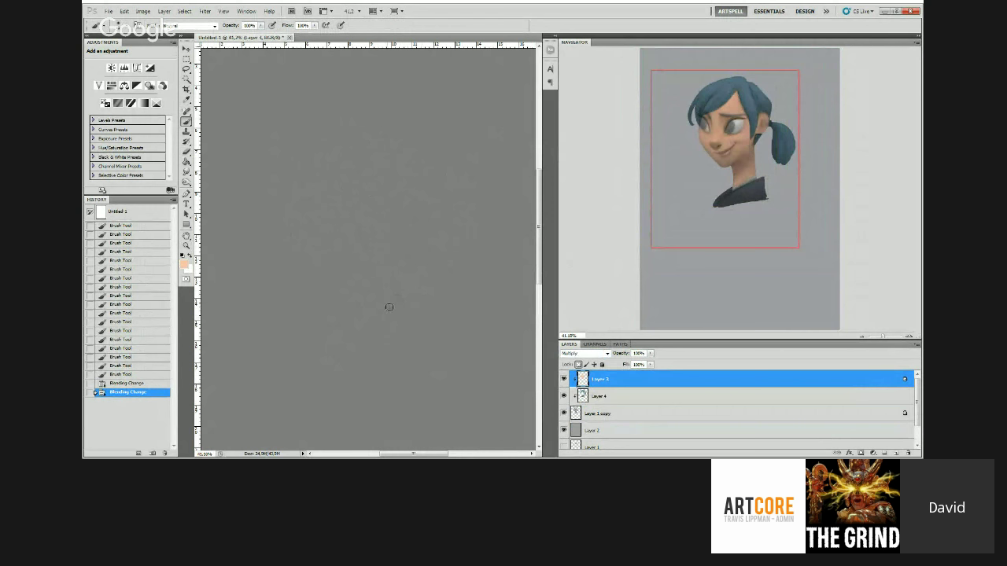
{"action": "left_click", "coordinate": [582, 354]}
{"action": "left_click", "coordinate": [568, 126]}
Step: Unlock the skin layer's transparent pixels and paint the peach tone over the base of the neck above the collar
{"action": "left_click", "coordinate": [578, 364]}
{"action": "left_click", "coordinate": [387, 315]}
{"action": "left_click_drag", "start_coordinate": [433, 260], "coordinate": [404, 279]}
{"action": "key", "text": "z"}
{"action": "left_click_drag", "start_coordinate": [413, 243], "coordinate": [432, 264]}
Step: On the hair colour layer, choose a burnt orange and colour the irises of both eyes
{"action": "left_click", "coordinate": [605, 396]}
{"action": "key", "text": "b"}
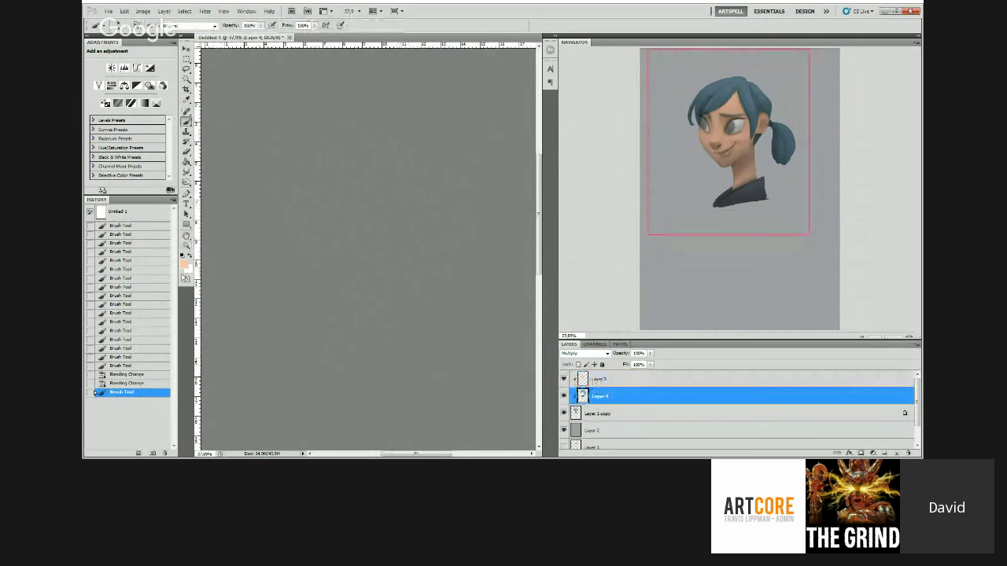
{"action": "left_click", "coordinate": [263, 48]}
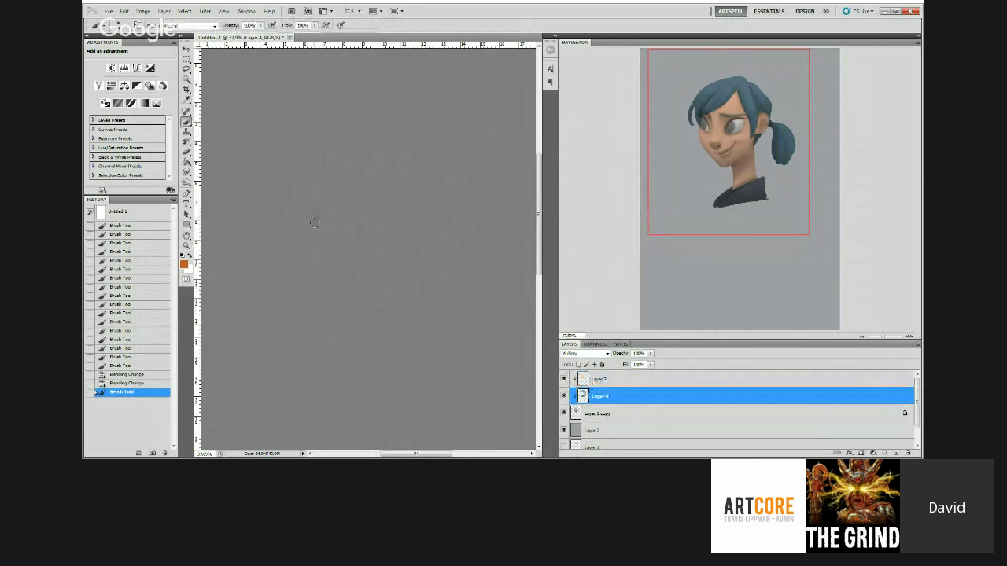
{"action": "left_click_drag", "start_coordinate": [314, 213], "coordinate": [372, 221]}
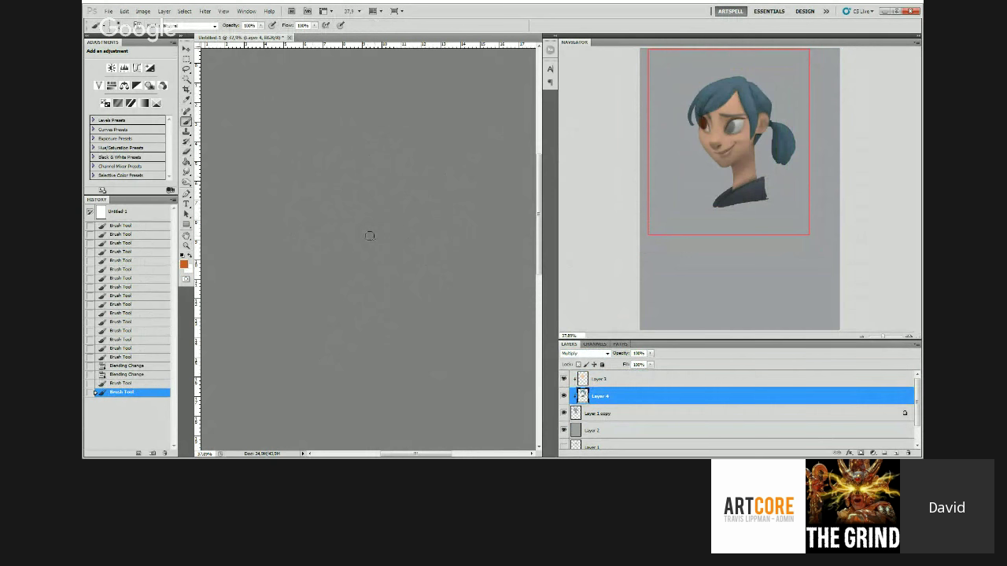
{"action": "key", "text": "z"}
{"action": "left_click_drag", "start_coordinate": [350, 178], "coordinate": [415, 186]}
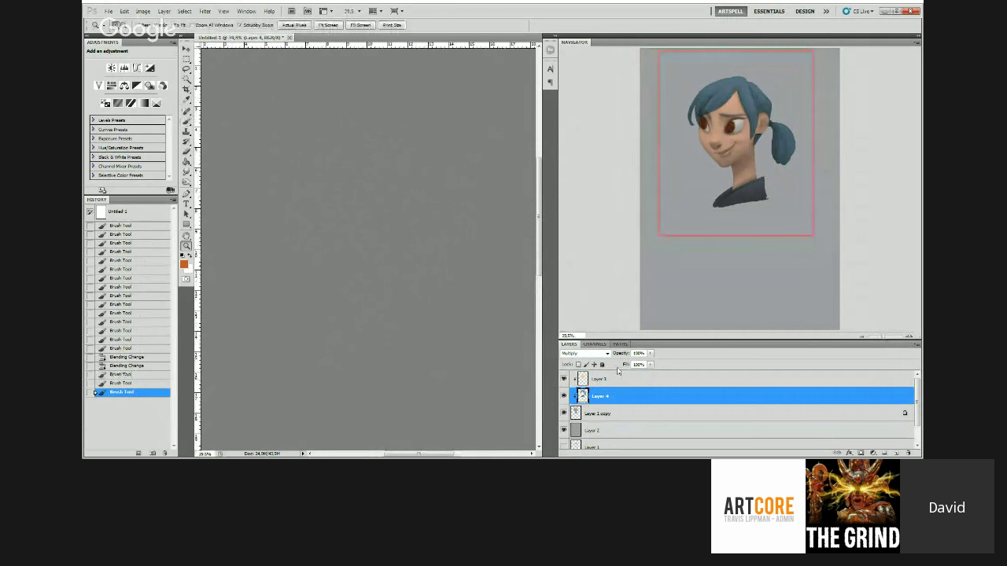
Step: Lock the skin layer's transparent pixels and set up a bright red brush at 10% opacity
{"action": "left_click", "coordinate": [619, 375]}
{"action": "mouse_move", "coordinate": [470, 304]}
{"action": "left_mouse_down"}
{"action": "mouse_move", "coordinate": [386, 238]}
{"action": "mouse_move", "coordinate": [401, 237]}
{"action": "left_mouse_up"}
{"action": "key", "text": "b"}
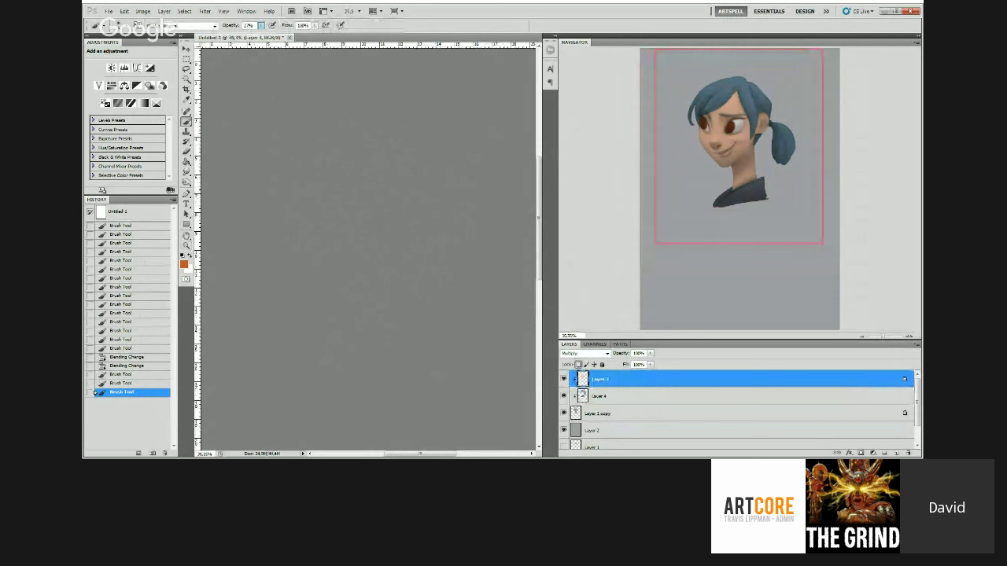
{"action": "left_click", "coordinate": [183, 266]}
{"action": "left_click", "coordinate": [611, 118]}
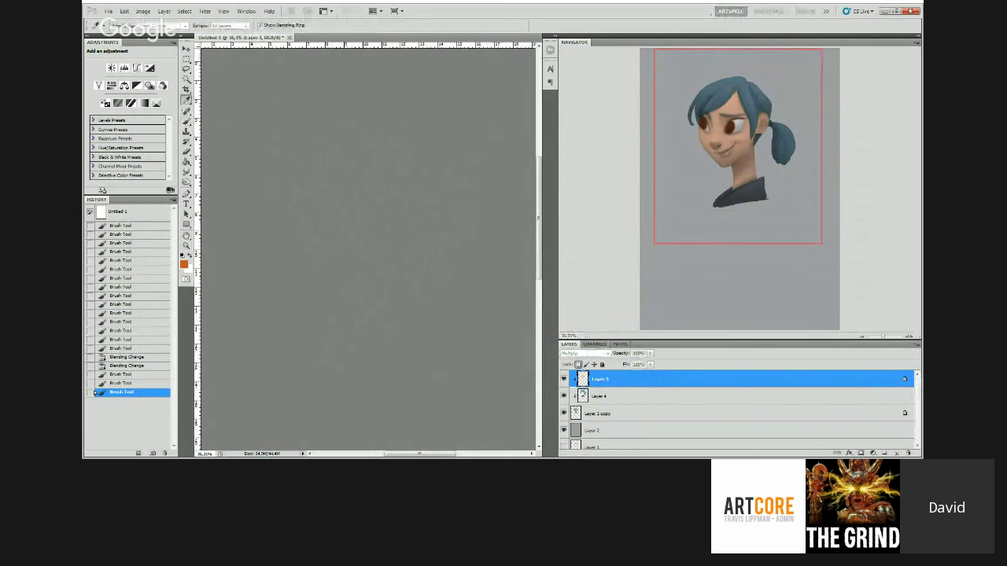
{"action": "key", "text": "Return"}
{"action": "left_click", "coordinate": [261, 26]}
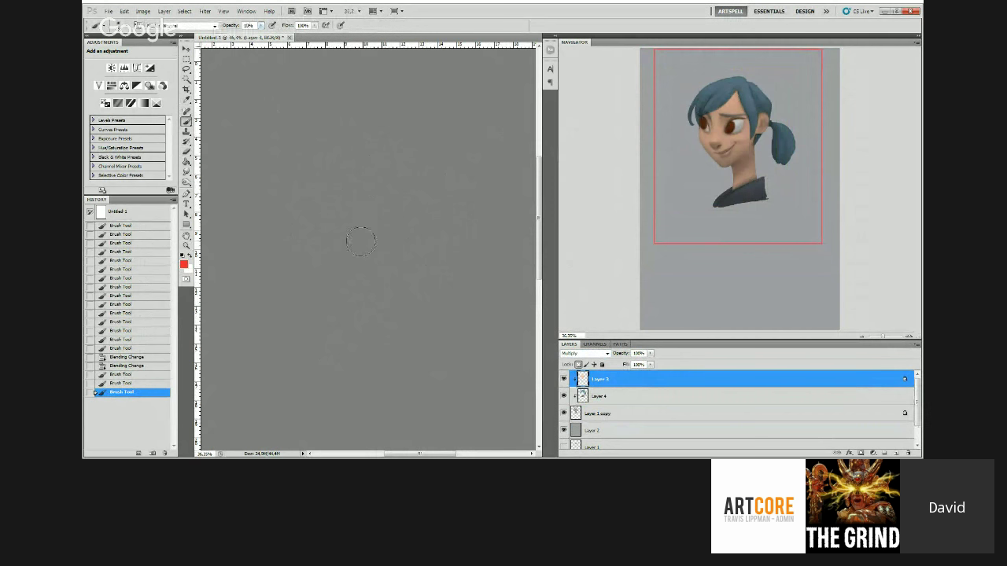
Step: Brush a soft red blush onto the near cheek and the far side of the face
{"action": "mouse_move", "coordinate": [369, 241]}
{"action": "left_mouse_down"}
{"action": "mouse_move", "coordinate": [297, 236]}
{"action": "mouse_move", "coordinate": [308, 169]}
{"action": "left_mouse_up"}
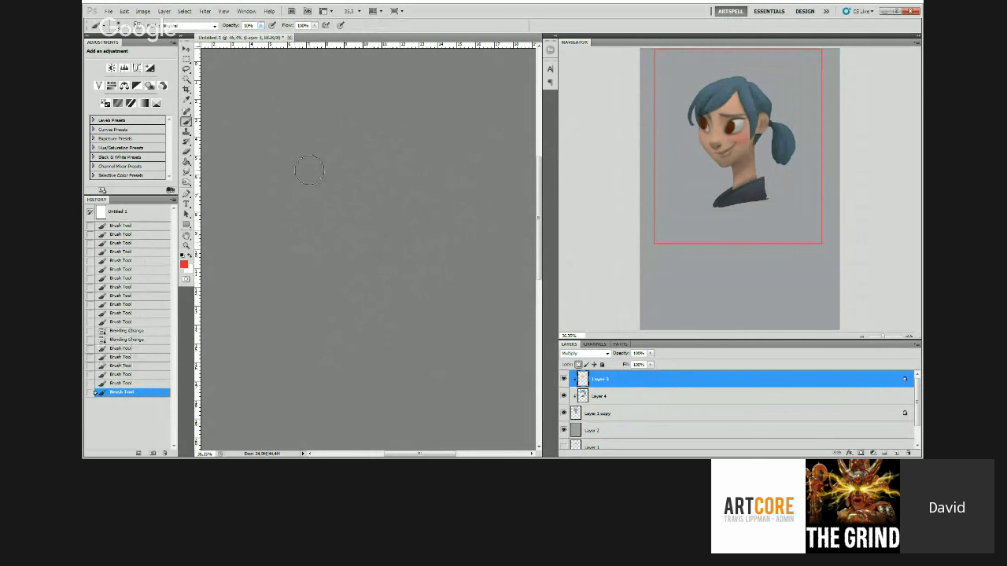
{"action": "left_click_drag", "start_coordinate": [342, 202], "coordinate": [371, 196]}
{"action": "mouse_move", "coordinate": [298, 191]}
{"action": "left_mouse_down"}
{"action": "mouse_move", "coordinate": [318, 183]}
{"action": "mouse_move", "coordinate": [347, 199]}
{"action": "mouse_move", "coordinate": [354, 243]}
{"action": "mouse_move", "coordinate": [342, 244]}
{"action": "left_mouse_up"}
{"action": "key", "text": "z"}
{"action": "key", "text": "b"}
Step: Build up the red tint on the nose and towards the ear
{"action": "mouse_move", "coordinate": [343, 244]}
{"action": "left_mouse_down"}
{"action": "mouse_move", "coordinate": [314, 254]}
{"action": "mouse_move", "coordinate": [303, 229]}
{"action": "left_mouse_up"}
{"action": "key", "text": "z"}
{"action": "key", "text": "b"}
{"action": "mouse_move", "coordinate": [399, 196]}
{"action": "left_mouse_down"}
{"action": "mouse_move", "coordinate": [400, 213]}
{"action": "mouse_move", "coordinate": [400, 192]}
{"action": "mouse_move", "coordinate": [375, 203]}
{"action": "left_mouse_up"}
{"action": "key", "text": "z"}
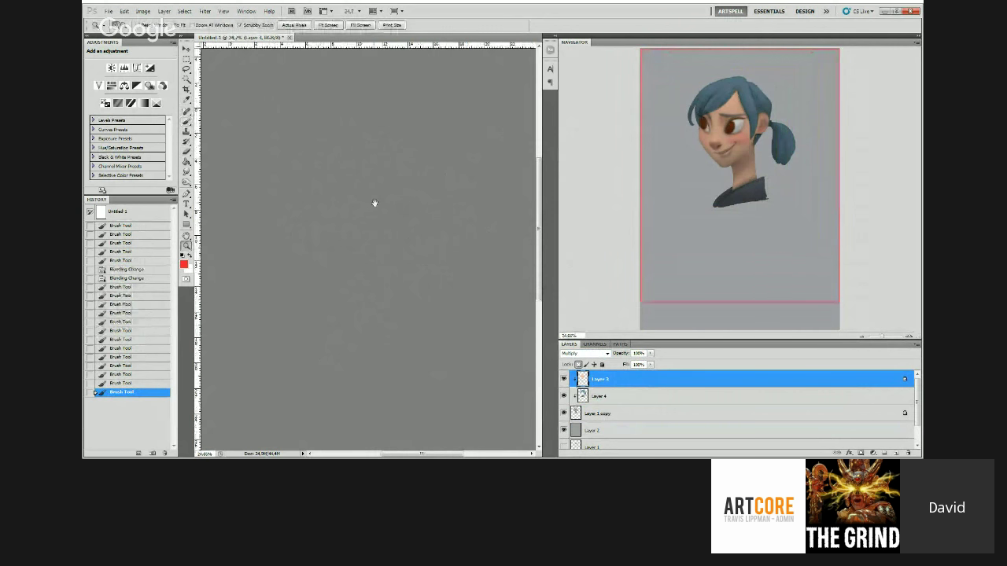
{"action": "left_click", "coordinate": [375, 203]}
Step: Add more faint red across the lower face, around the mouth and the tip of the nose
{"action": "key", "text": "b"}
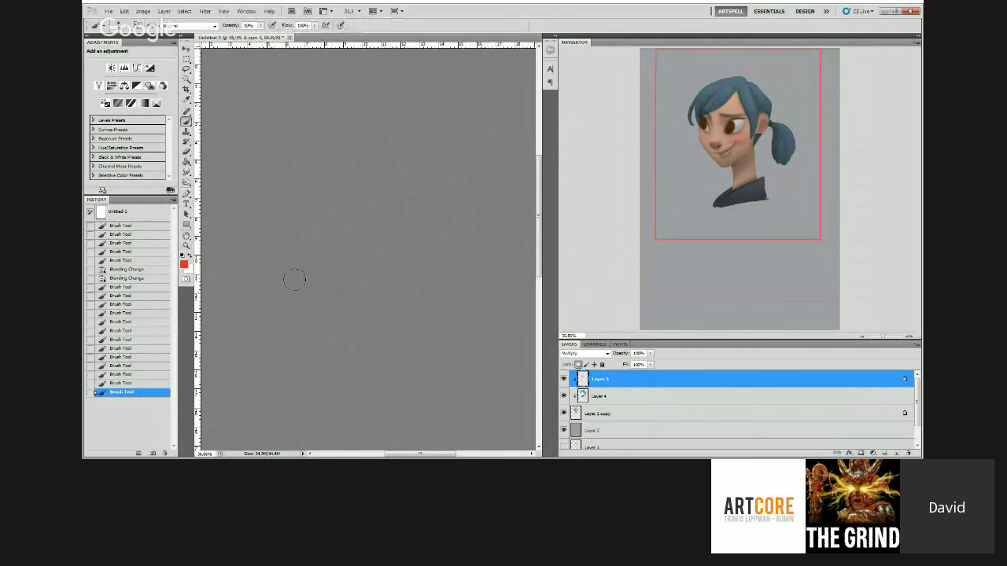
{"action": "left_click_drag", "start_coordinate": [294, 280], "coordinate": [358, 246]}
{"action": "scroll", "coordinate": [340, 264], "scroll_direction": "up", "scroll_amount": 2}
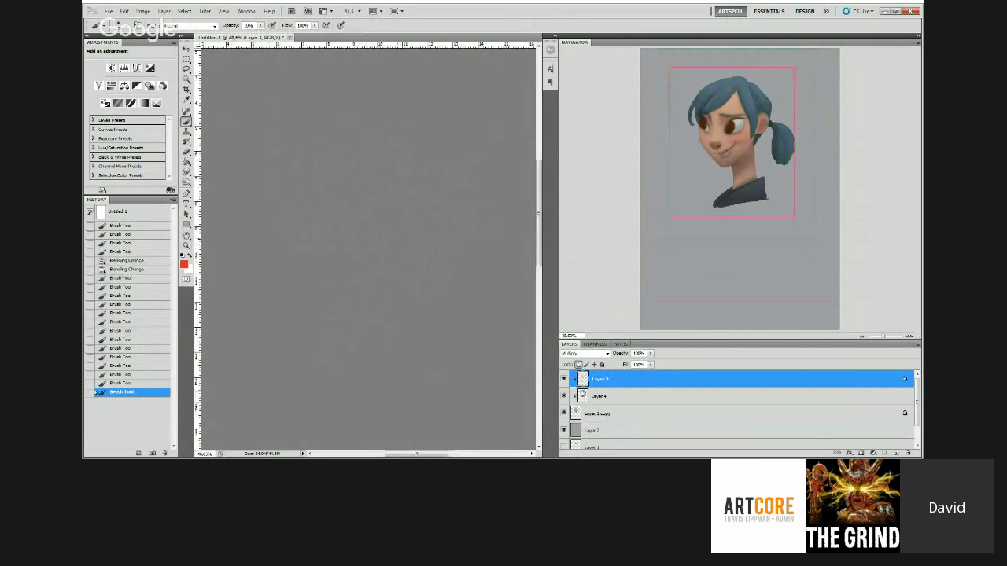
{"action": "mouse_move", "coordinate": [339, 278]}
{"action": "left_mouse_down"}
{"action": "mouse_move", "coordinate": [364, 260]}
{"action": "mouse_move", "coordinate": [331, 282]}
{"action": "mouse_move", "coordinate": [346, 266]}
{"action": "mouse_move", "coordinate": [321, 247]}
{"action": "left_mouse_up"}
{"action": "key", "text": "z"}
{"action": "key", "text": "b"}
{"action": "scroll", "coordinate": [349, 240], "scroll_direction": "up", "scroll_amount": 1}
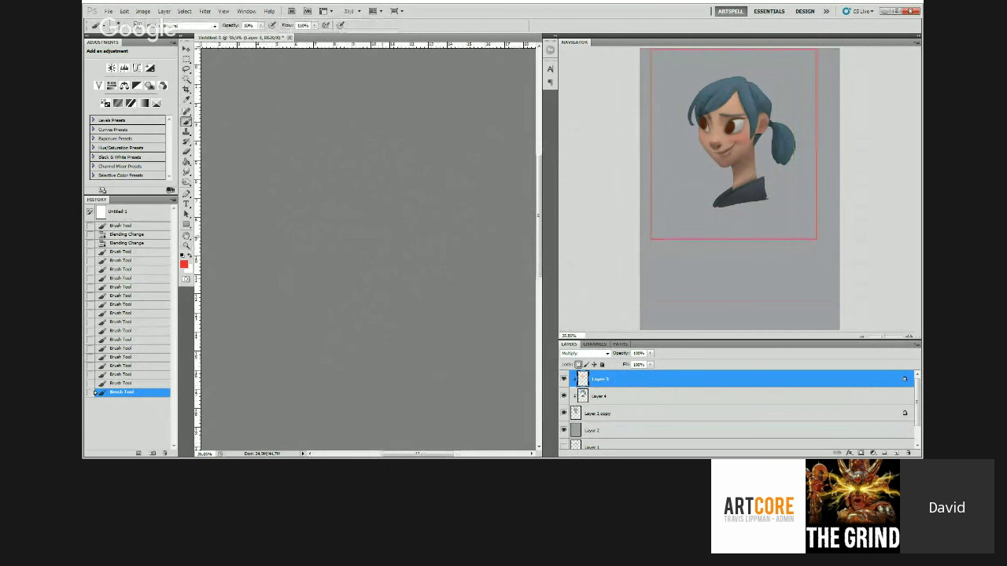
Step: Tint the lips red and touch up the blush beneath the near eye
{"action": "left_click_drag", "start_coordinate": [339, 279], "coordinate": [367, 225]}
{"action": "key", "text": "z"}
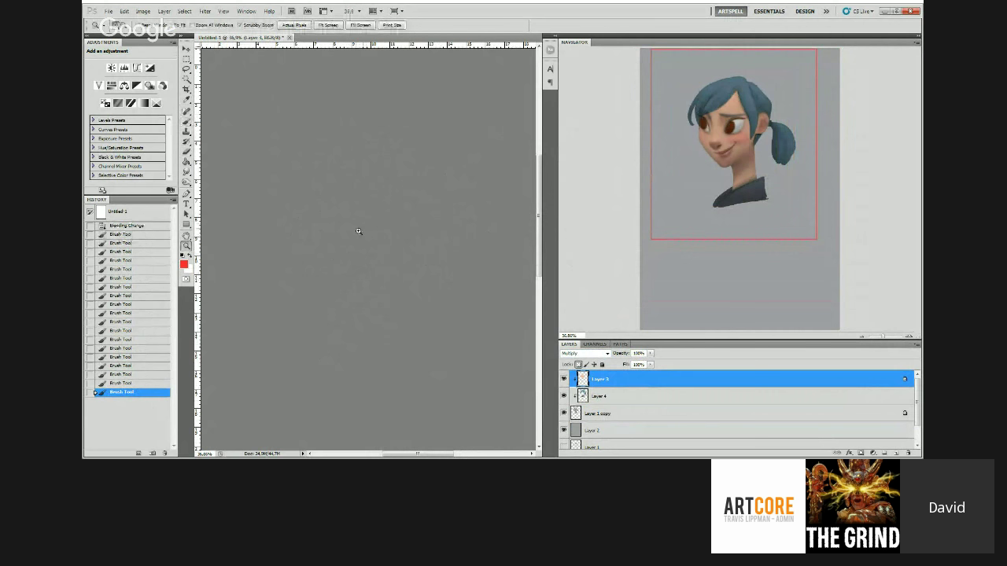
{"action": "scroll", "coordinate": [359, 229], "scroll_direction": "down", "scroll_amount": 1}
{"action": "key", "text": "b"}
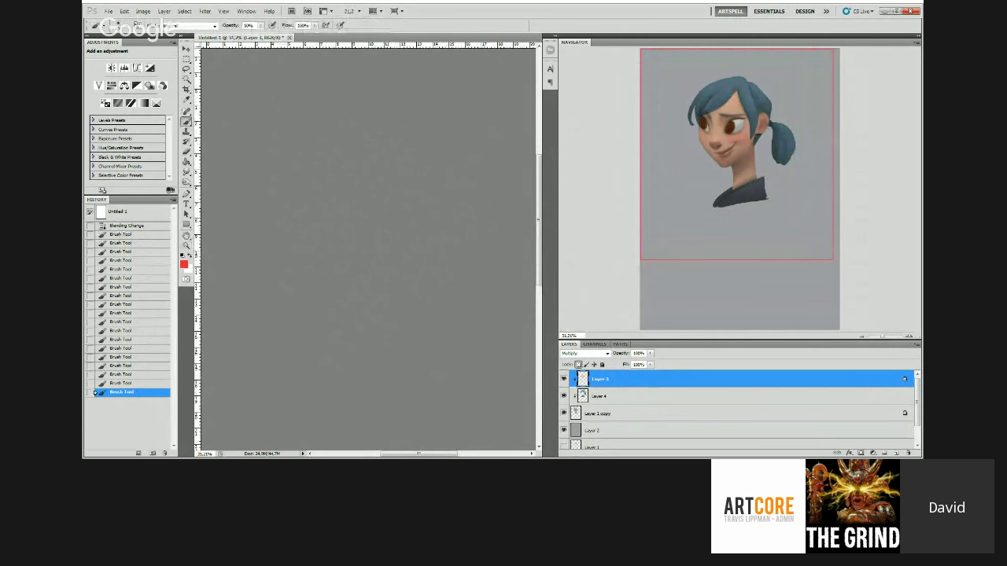
{"action": "left_click_drag", "start_coordinate": [346, 210], "coordinate": [375, 192]}
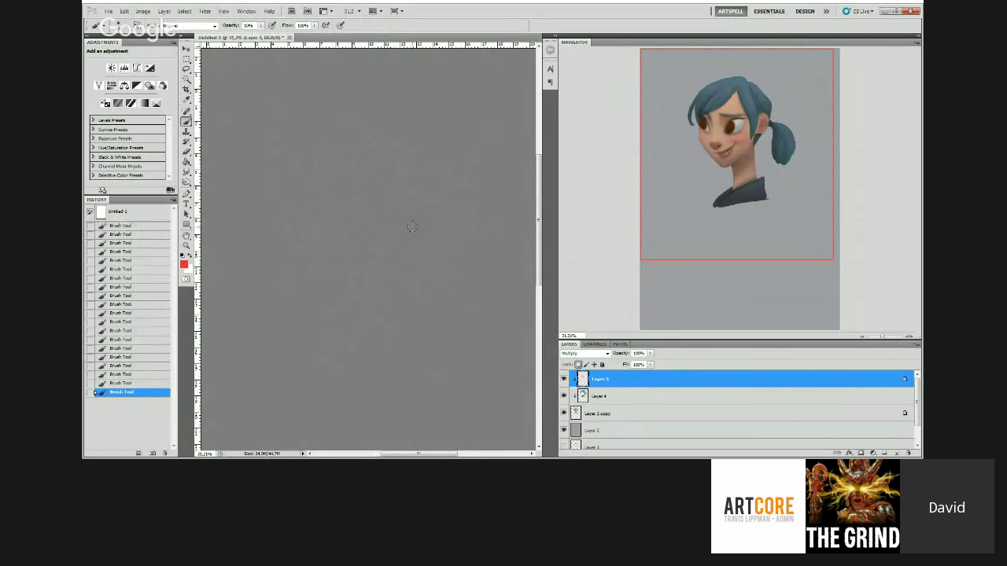
Step: Rename the selected blush layer as skin
{"action": "key", "text": "z"}
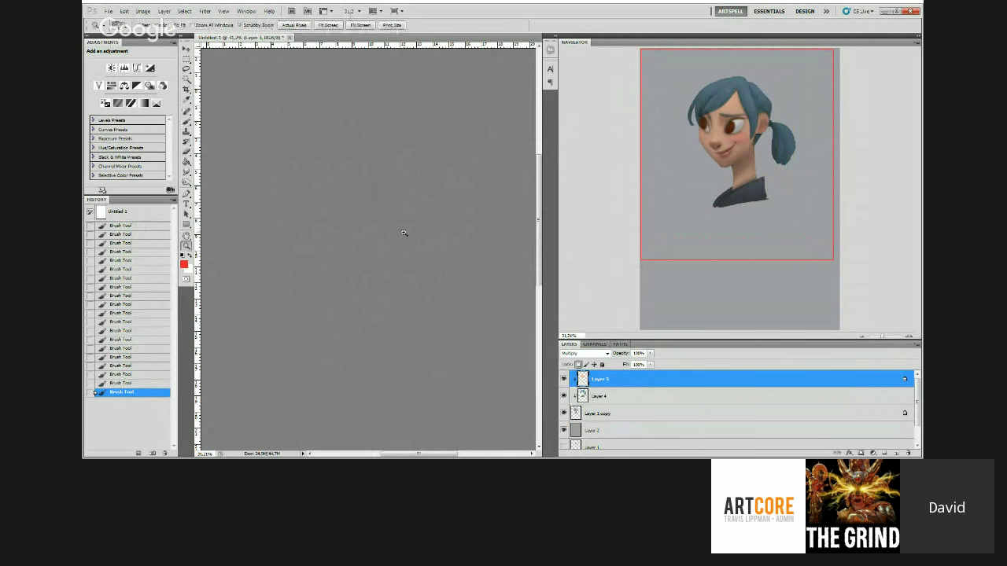
{"action": "mouse_move", "coordinate": [407, 234]}
{"action": "left_mouse_down"}
{"action": "mouse_move", "coordinate": [417, 230]}
{"action": "mouse_move", "coordinate": [404, 236]}
{"action": "left_mouse_up"}
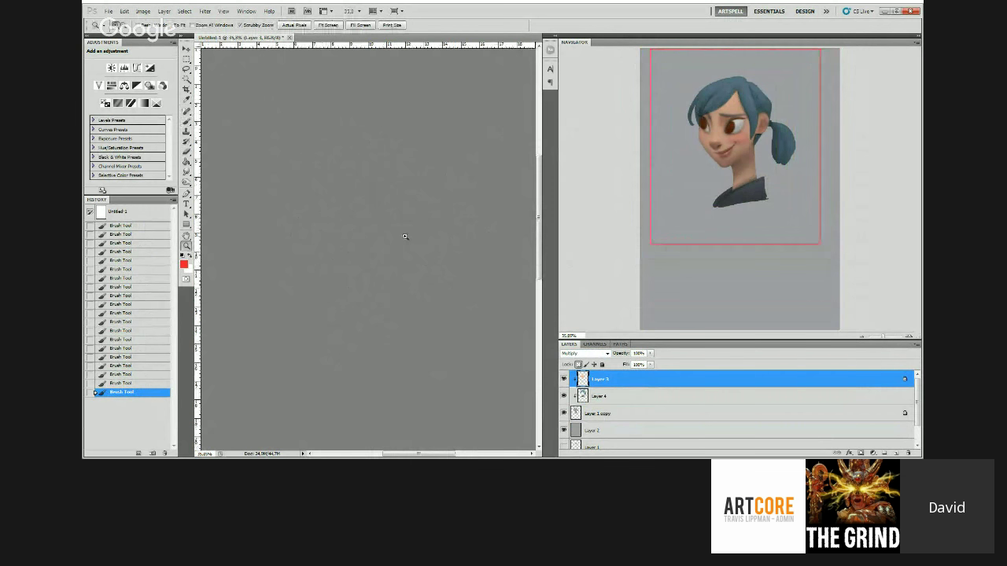
{"action": "key", "text": "b"}
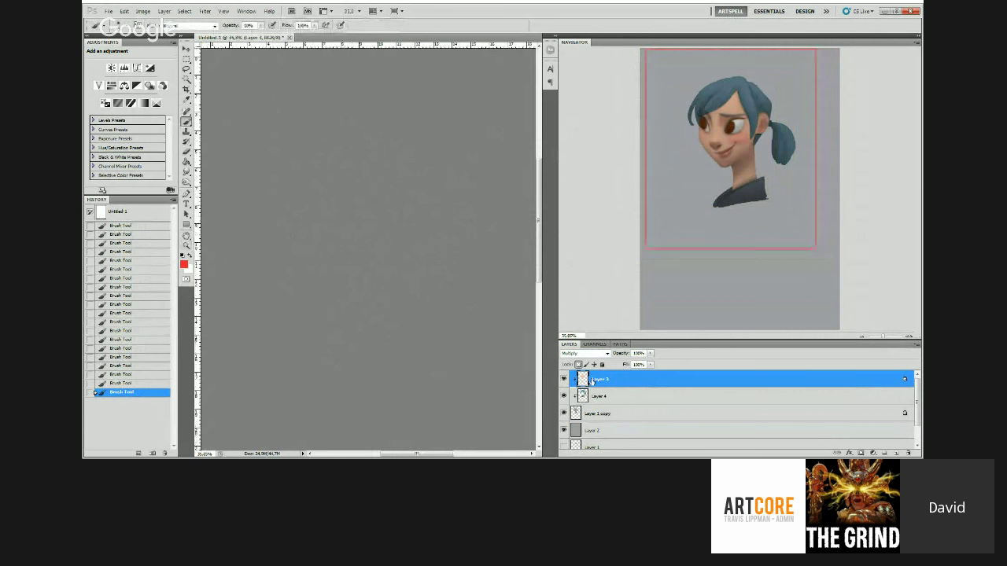
{"action": "double_click", "coordinate": [599, 379]}
{"action": "type", "text": "skin"}
{"action": "key", "text": "Return"}
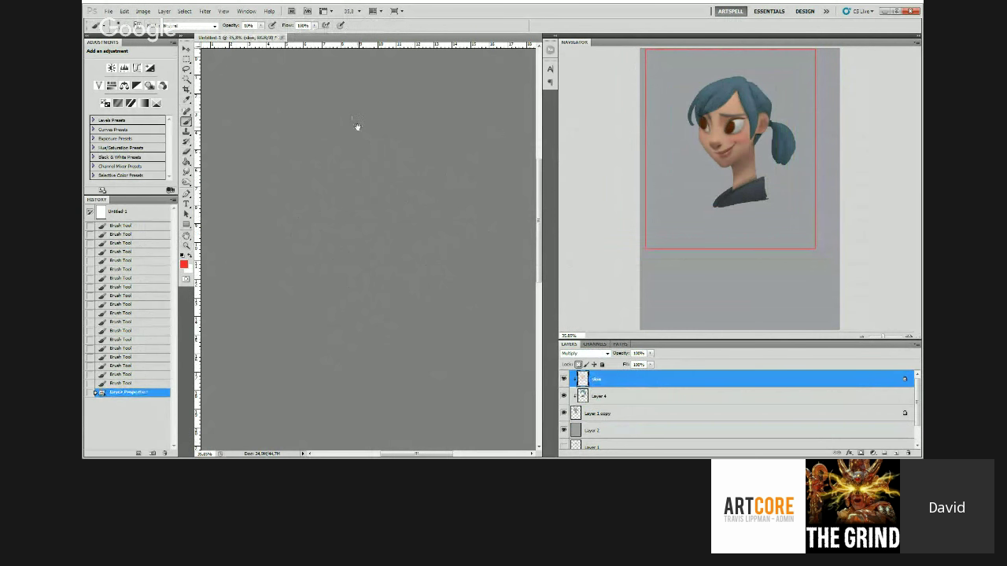
Step: Brush more faint red onto the near cheek, the far side of the face, the nose and under the chin
{"action": "key", "text": "ctrl+r"}
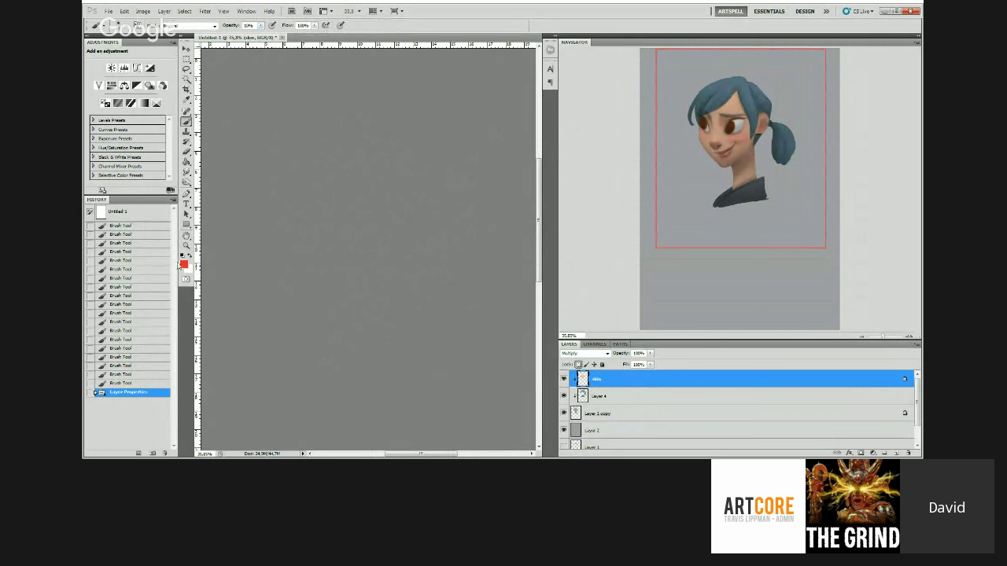
{"action": "key", "text": "i"}
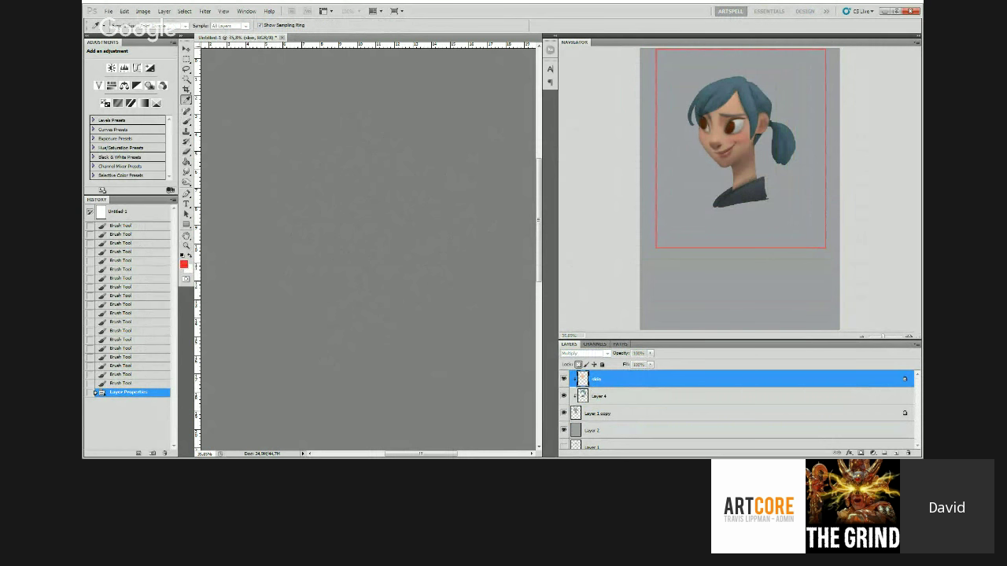
{"action": "key", "text": "b"}
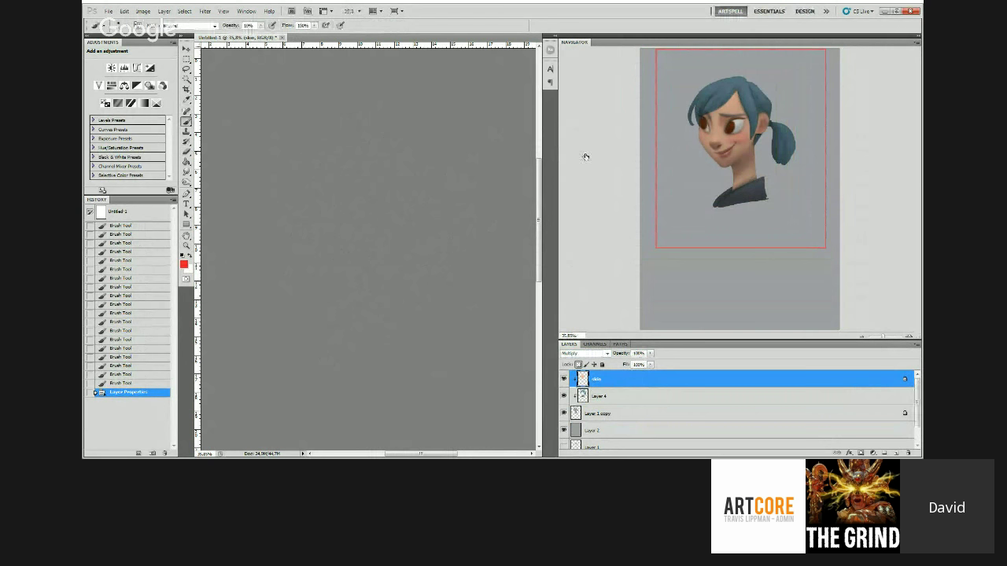
{"action": "left_click_drag", "start_coordinate": [366, 236], "coordinate": [358, 226]}
{"action": "left_click", "coordinate": [292, 230]}
{"action": "left_click", "coordinate": [322, 248]}
{"action": "left_click_drag", "start_coordinate": [354, 291], "coordinate": [346, 240]}
Step: Enlarge the brush and add soft red over the bridge of the nose, the ear and the neck
{"action": "key", "text": "z"}
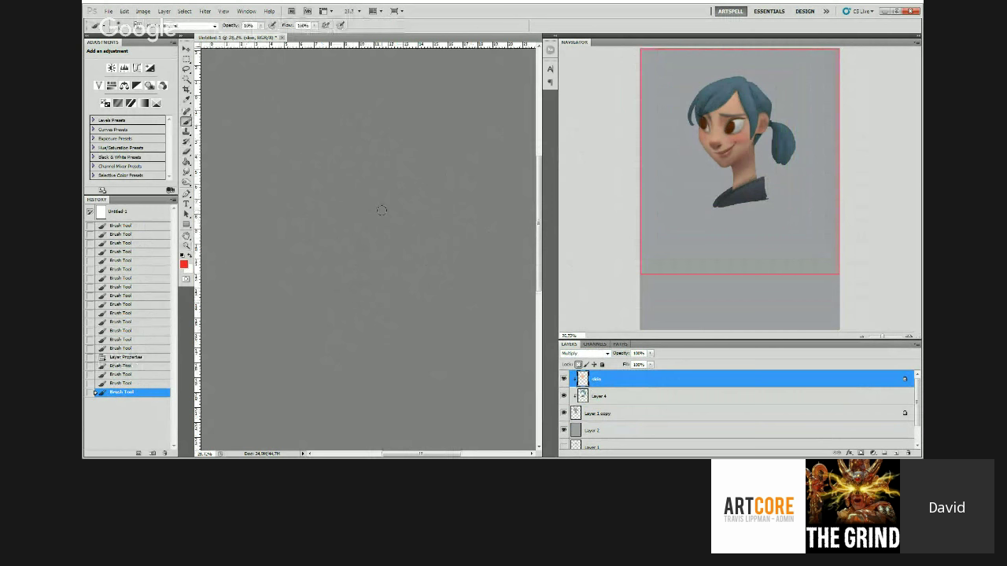
{"action": "key", "text": "]"}
{"action": "key", "text": "]"}
{"action": "key", "text": "]"}
{"action": "key", "text": "]"}
{"action": "key", "text": "]"}
{"action": "left_click_drag", "start_coordinate": [324, 193], "coordinate": [327, 198]}
{"action": "left_click_drag", "start_coordinate": [400, 194], "coordinate": [397, 201]}
{"action": "mouse_move", "coordinate": [384, 256]}
{"action": "left_mouse_down"}
{"action": "mouse_move", "coordinate": [362, 316]}
{"action": "mouse_move", "coordinate": [387, 290]}
{"action": "left_mouse_up"}
Step: Dab additional red around the mouth and chin
{"action": "key", "text": "ctrl+space"}
{"action": "left_click", "coordinate": [367, 248]}
{"action": "key", "text": "b"}
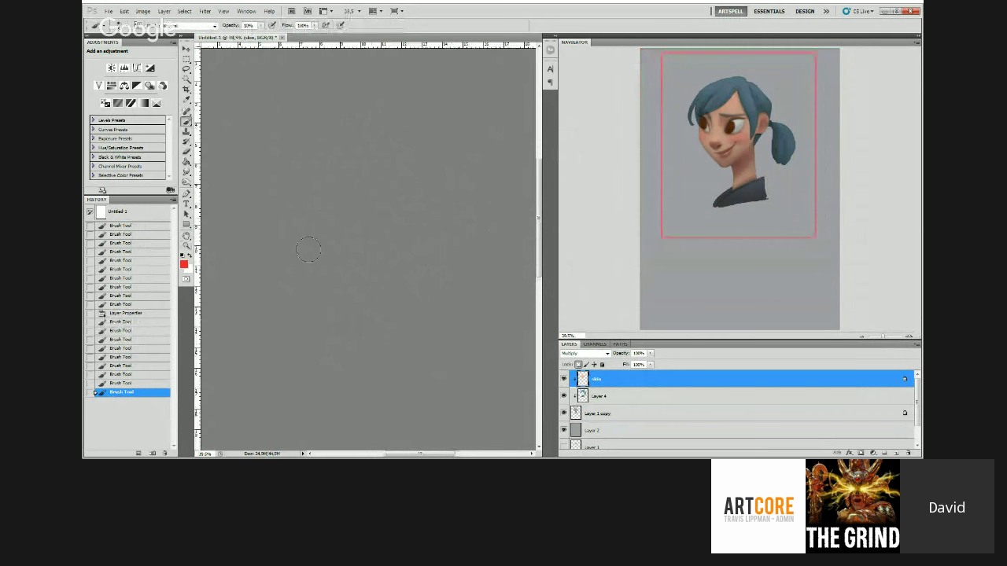
{"action": "left_click", "coordinate": [317, 284]}
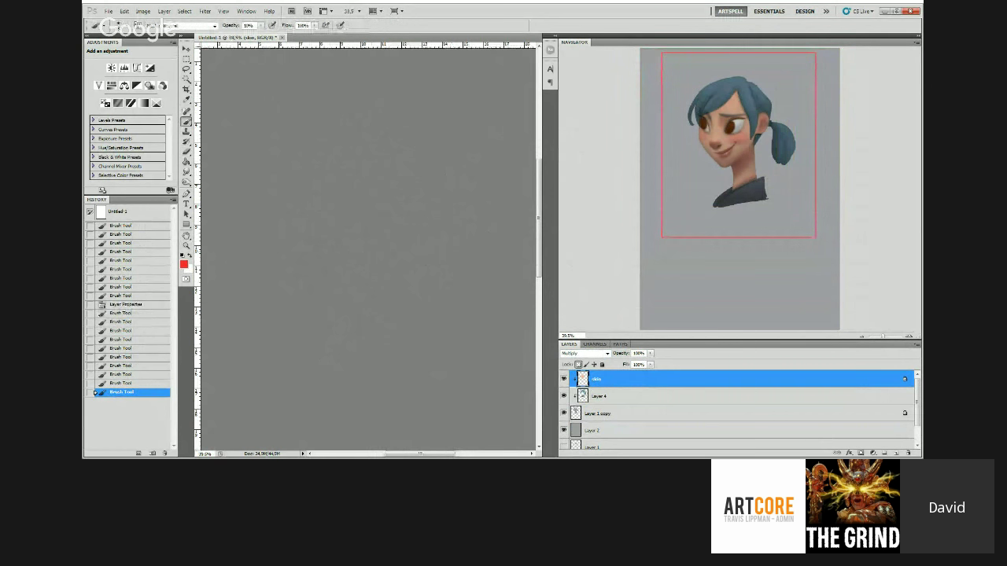
{"action": "left_click", "coordinate": [329, 264]}
{"action": "left_click", "coordinate": [329, 264]}
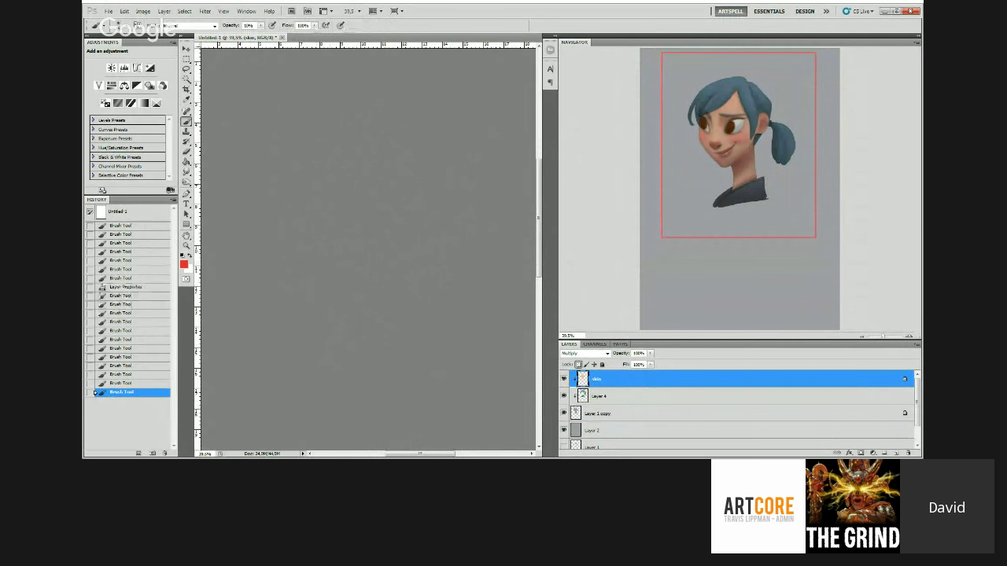
{"action": "left_click", "coordinate": [330, 261]}
Step: Add light red touches to the base of the neck and around the near eye and nose bridge
{"action": "key", "text": "z"}
{"action": "mouse_move", "coordinate": [332, 236]}
{"action": "left_mouse_down"}
{"action": "mouse_move", "coordinate": [297, 229]}
{"action": "mouse_move", "coordinate": [378, 231]}
{"action": "left_mouse_up"}
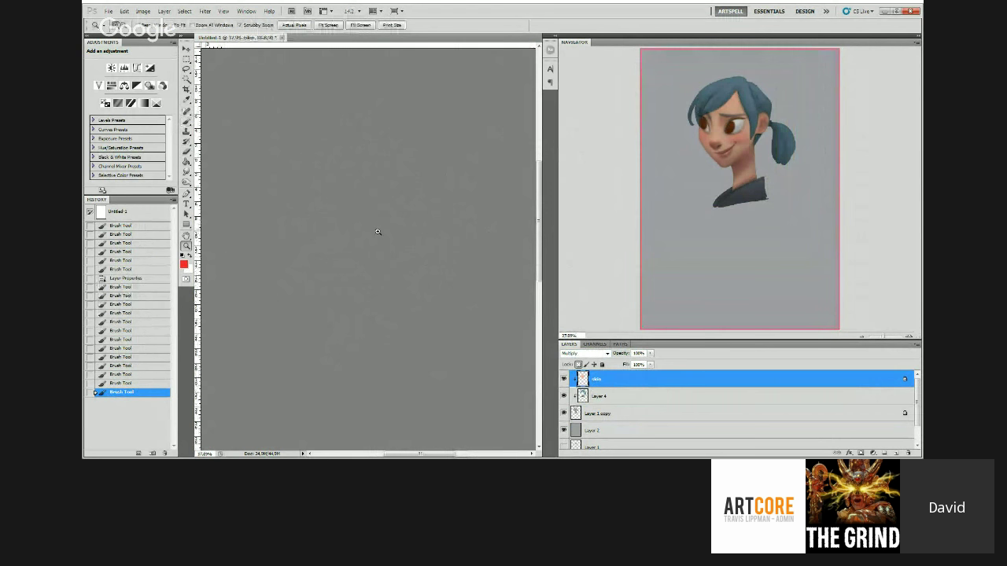
{"action": "key", "text": "b"}
{"action": "left_click_drag", "start_coordinate": [409, 299], "coordinate": [401, 297]}
{"action": "left_click", "coordinate": [386, 199]}
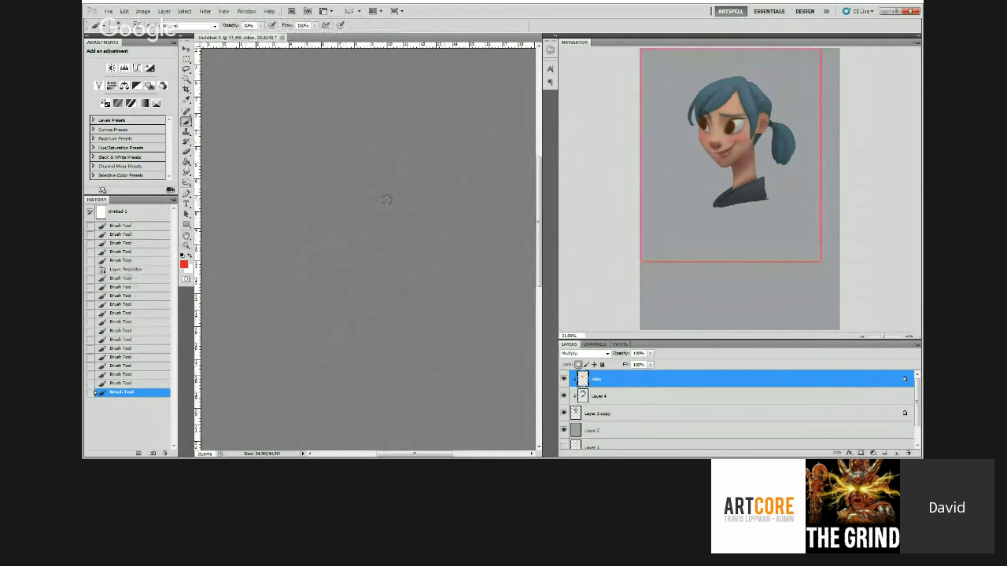
{"action": "left_click", "coordinate": [343, 202]}
Step: Change the painting colour to orange and brush a faint warm tint over the lower face near the mouth
{"action": "key", "text": "i"}
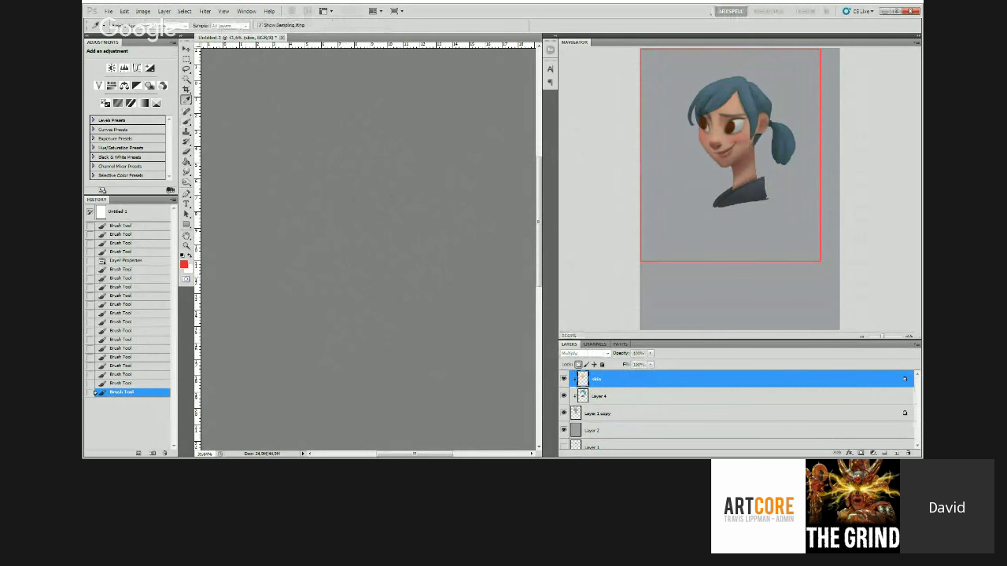
{"action": "key", "text": "b"}
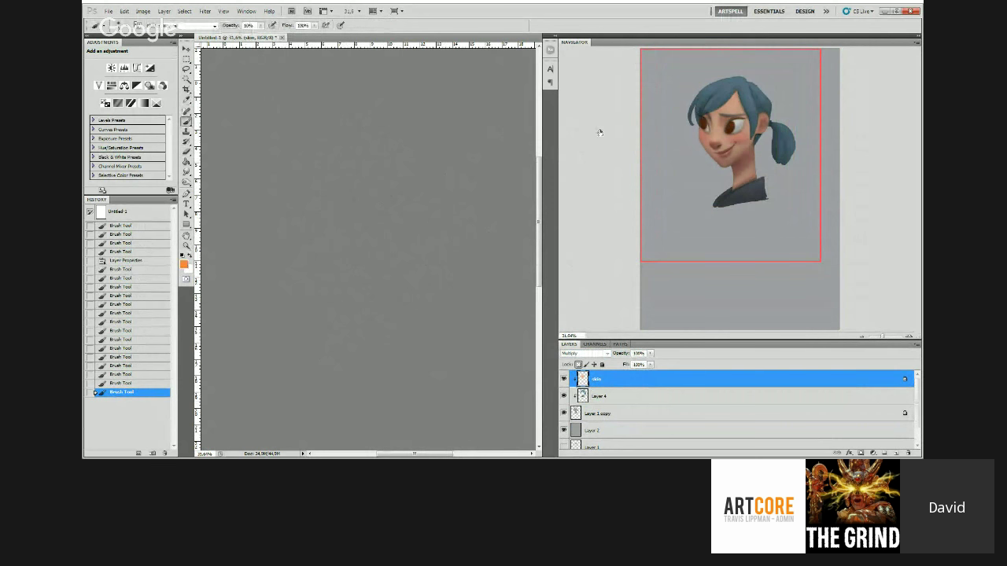
{"action": "mouse_move", "coordinate": [353, 234]}
{"action": "left_mouse_down"}
{"action": "mouse_move", "coordinate": [343, 233]}
{"action": "mouse_move", "coordinate": [379, 229]}
{"action": "mouse_move", "coordinate": [390, 237]}
{"action": "mouse_move", "coordinate": [386, 254]}
{"action": "mouse_move", "coordinate": [341, 247]}
{"action": "left_mouse_up"}
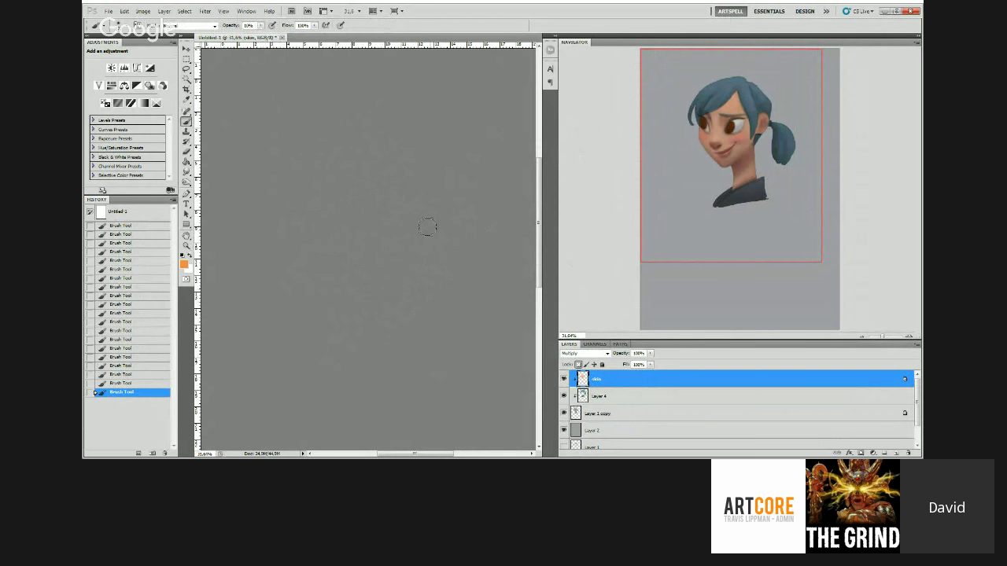
{"action": "key", "text": "ctrl+space"}
{"action": "left_click_drag", "start_coordinate": [427, 226], "coordinate": [434, 234]}
{"action": "key", "text": "b"}
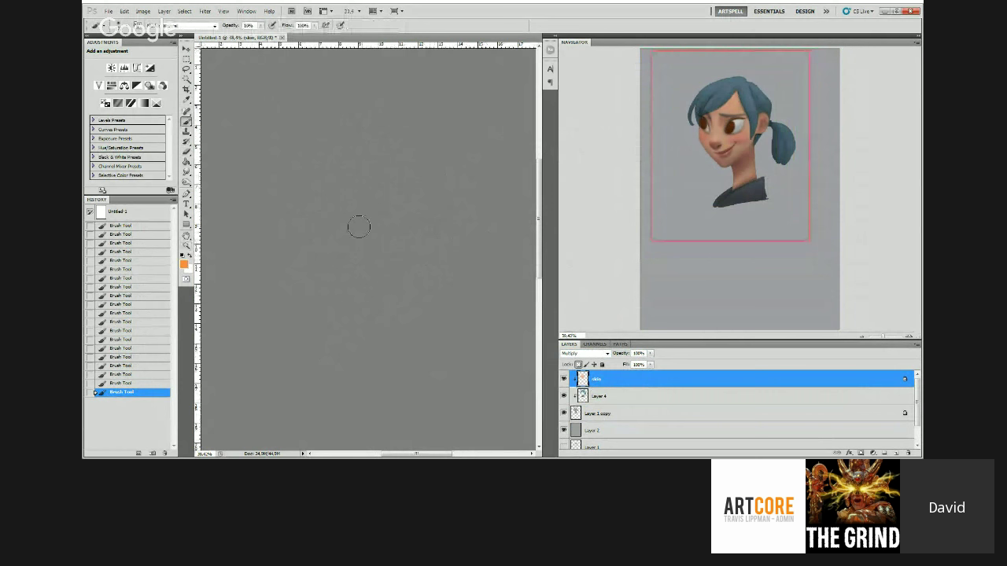
Step: Switch the brush colour to light blue
{"action": "key", "text": "i"}
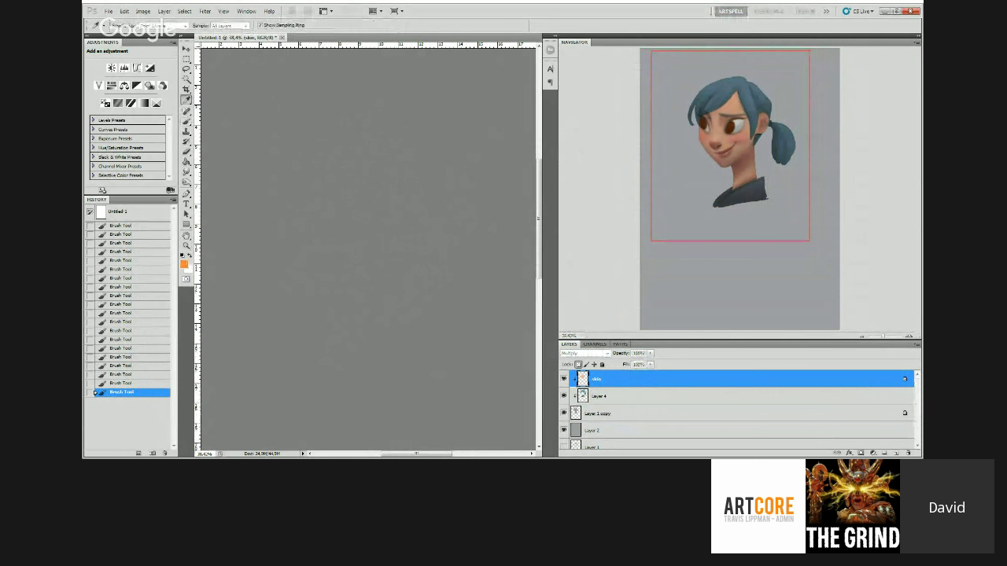
{"action": "left_click", "coordinate": [526, 151]}
{"action": "key", "text": "b"}
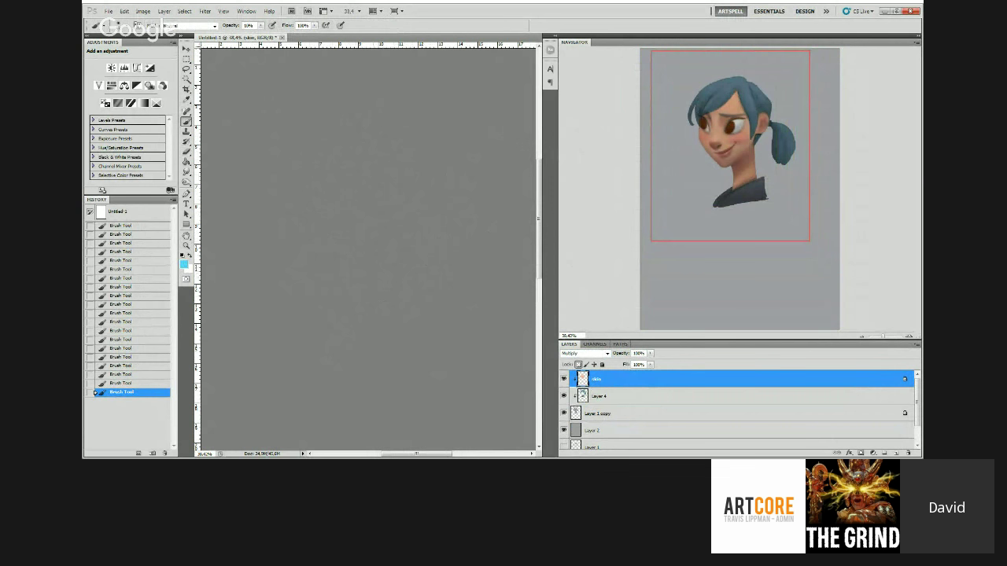
{"action": "left_click", "coordinate": [369, 211], "text": "alt"}
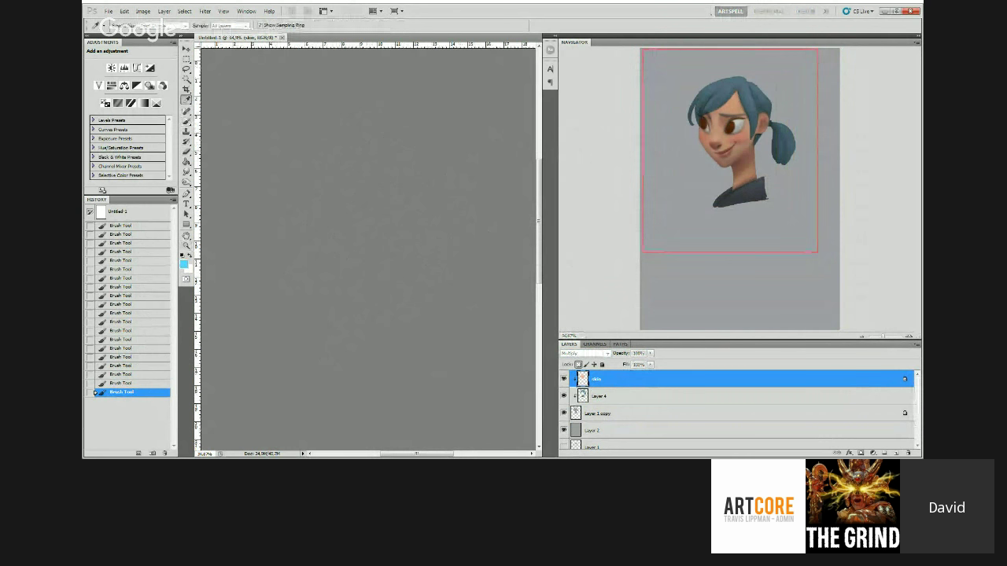
Step: Change the painting colour to yellow and brush a soft tint over the forehead and towards the near temple
{"action": "left_click", "coordinate": [644, 142]}
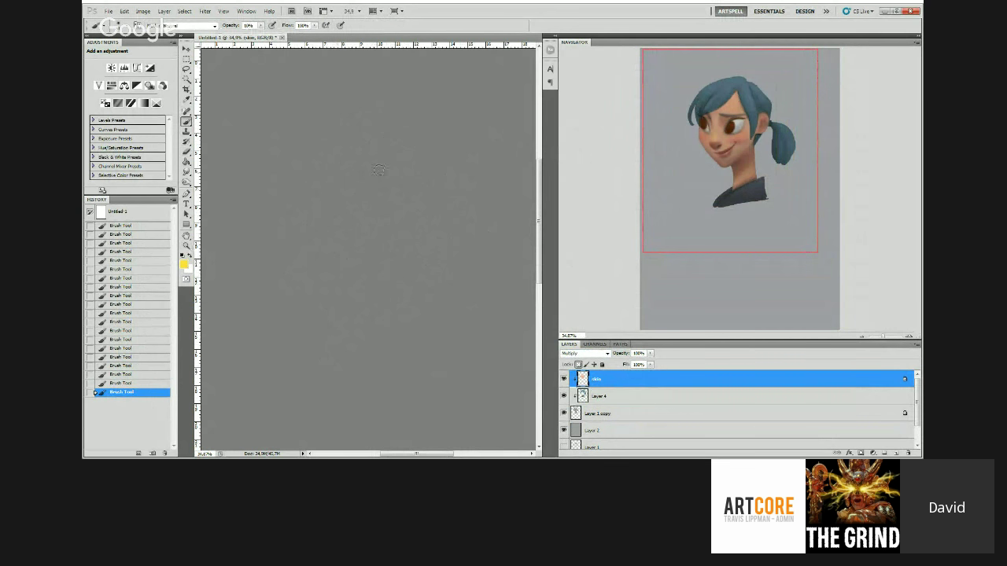
{"action": "key", "text": "z"}
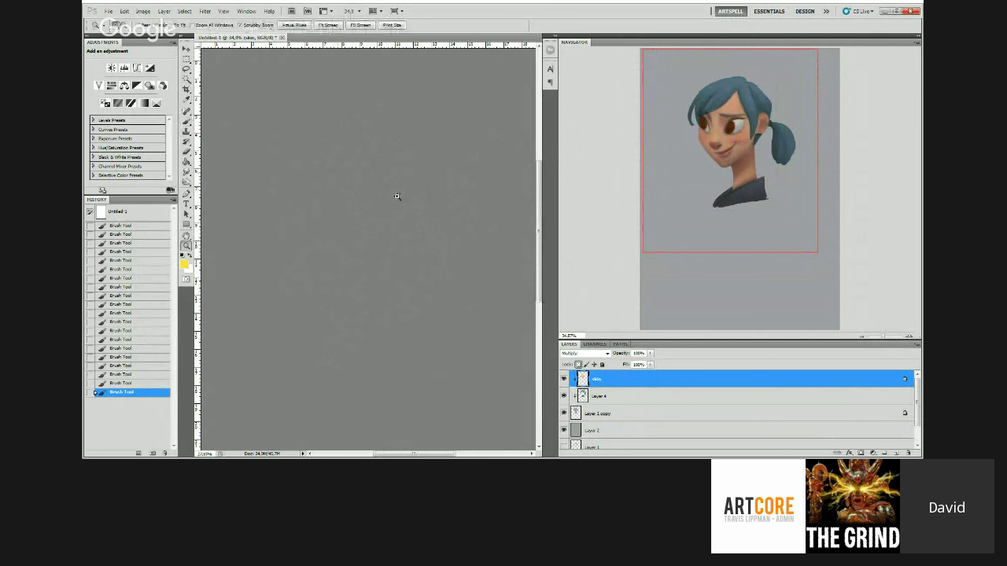
{"action": "left_click", "coordinate": [396, 195], "text": "alt"}
{"action": "key", "text": "b"}
{"action": "key", "text": "z"}
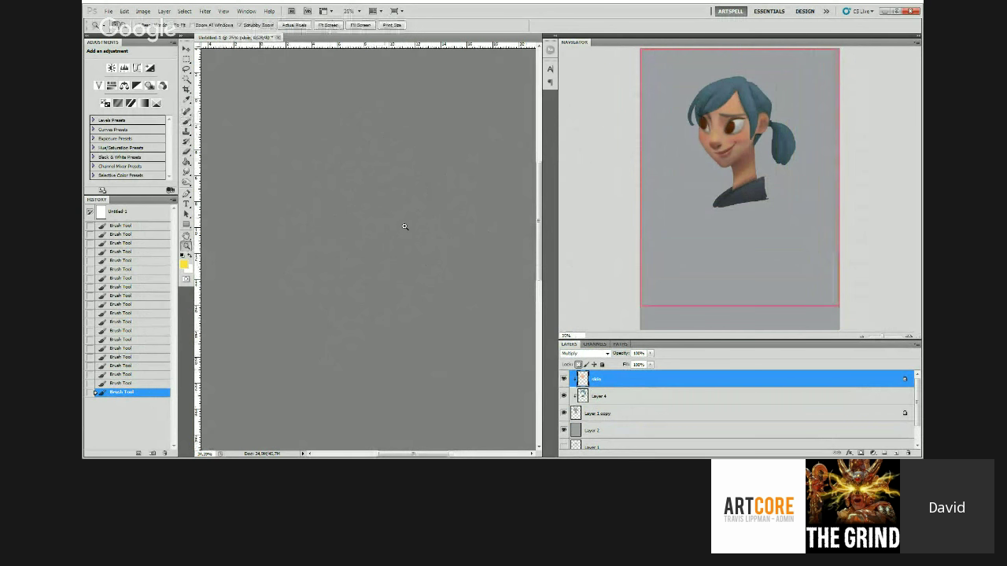
{"action": "left_click", "coordinate": [339, 169]}
{"action": "key", "text": "b"}
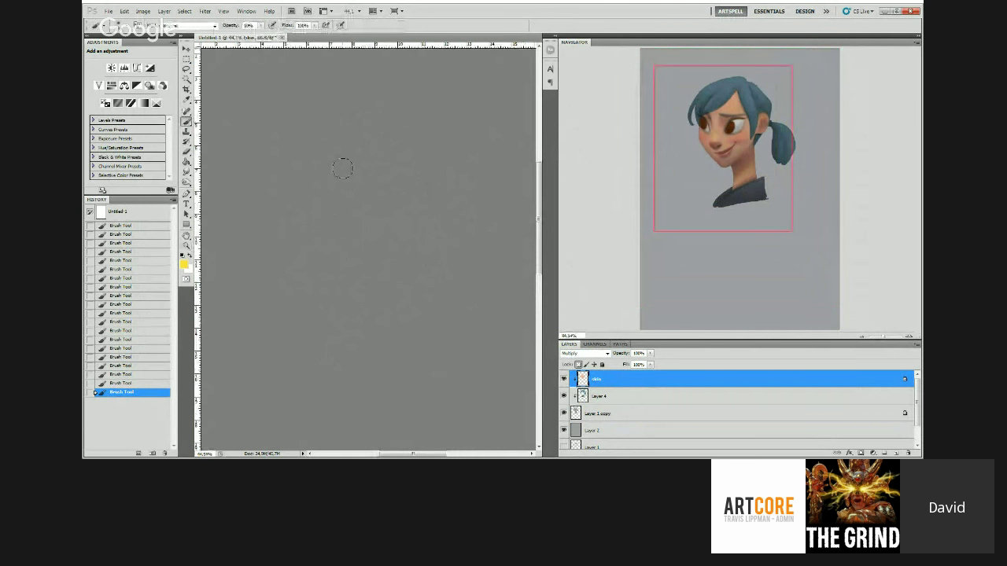
{"action": "key", "text": "z"}
{"action": "key", "text": "b"}
{"action": "mouse_move", "coordinate": [409, 188]}
{"action": "left_mouse_down"}
{"action": "mouse_move", "coordinate": [405, 224]}
{"action": "mouse_move", "coordinate": [440, 222]}
{"action": "left_mouse_up"}
{"action": "key", "text": "z"}
{"action": "key", "text": "b"}
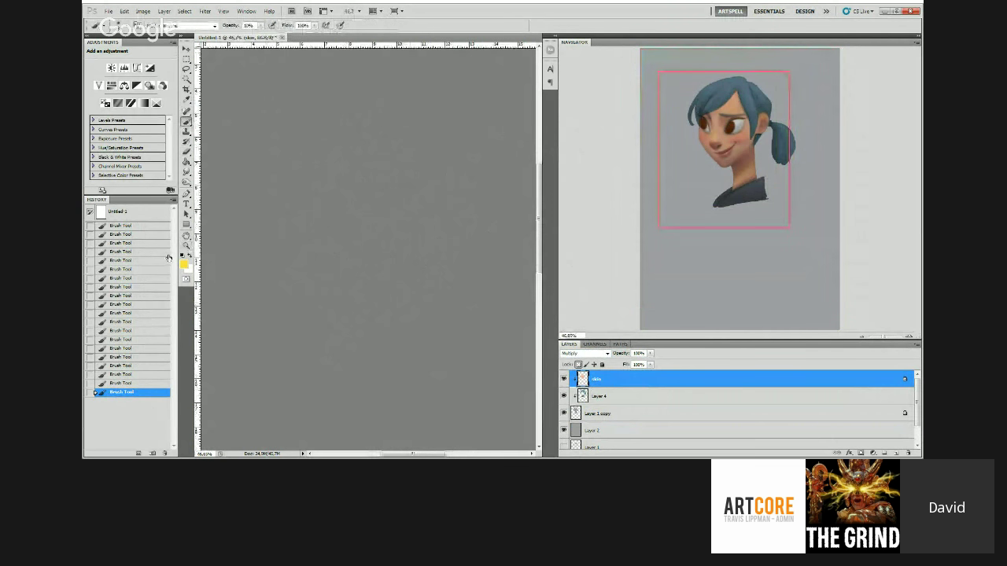
Step: Set the painting colour back to red and touch up the skin beside the nose
{"action": "left_click", "coordinate": [184, 265]}
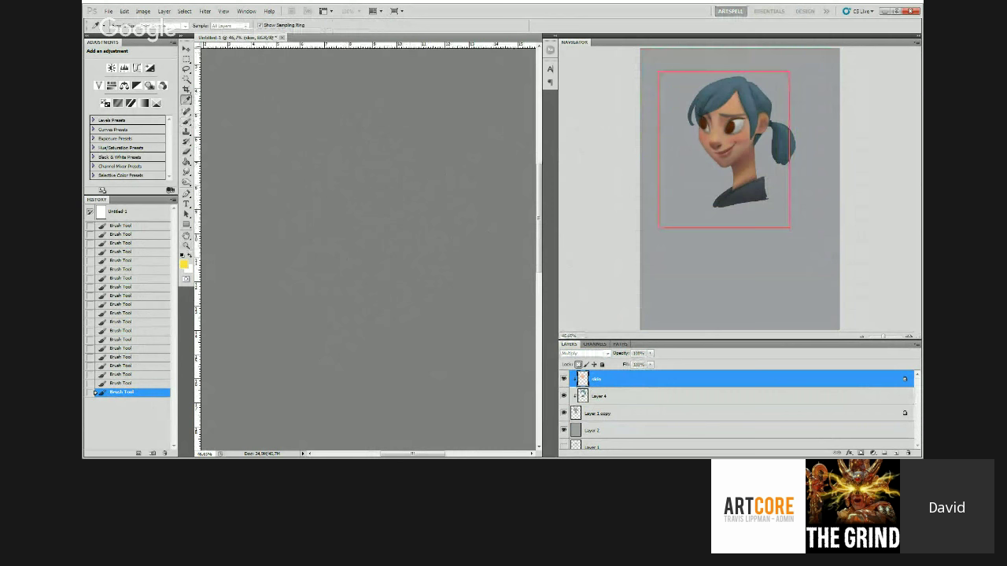
{"action": "left_click", "coordinate": [618, 128]}
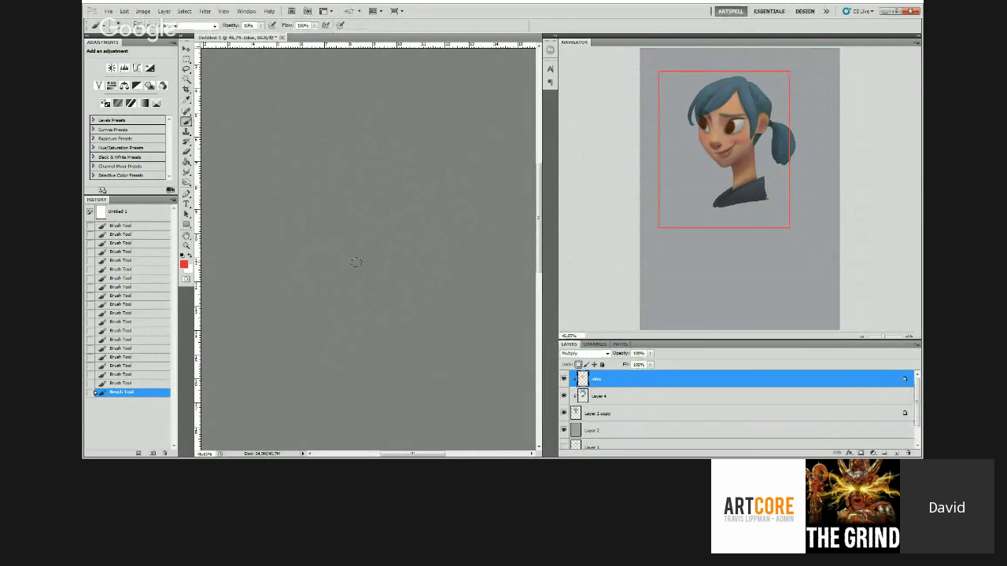
{"action": "left_click_drag", "start_coordinate": [375, 223], "coordinate": [362, 221]}
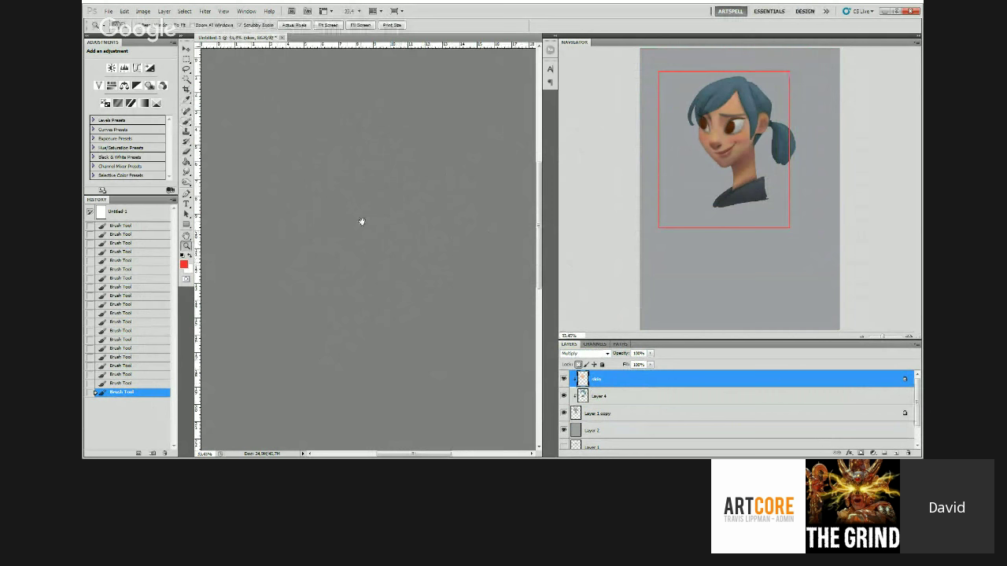
Step: Change the painting colour to light blue and brush a faint cool tint over the shaded neck below the jaw
{"action": "key", "text": "i"}
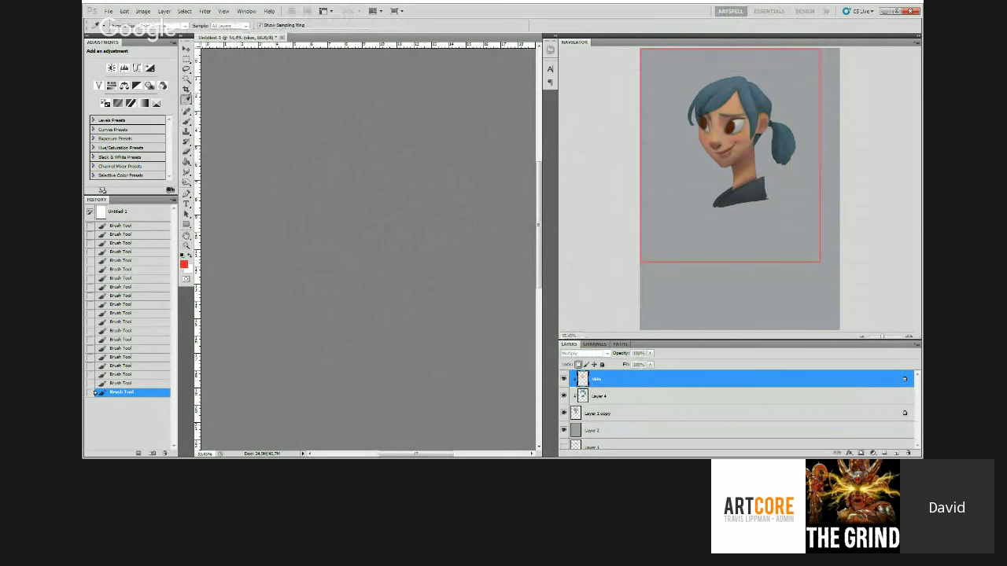
{"action": "key", "text": "b"}
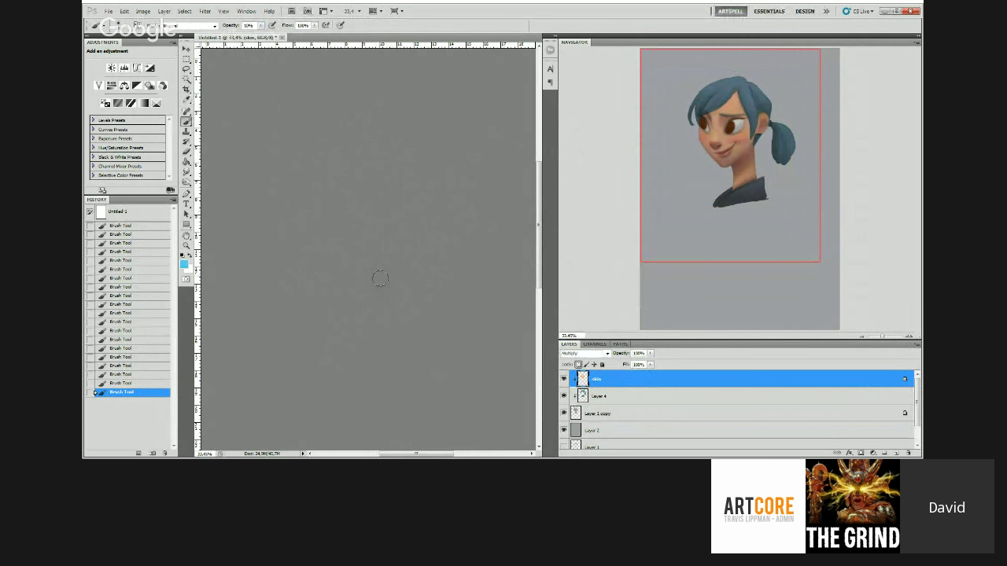
{"action": "scroll", "coordinate": [379, 238], "scroll_direction": "up", "scroll_amount": 3}
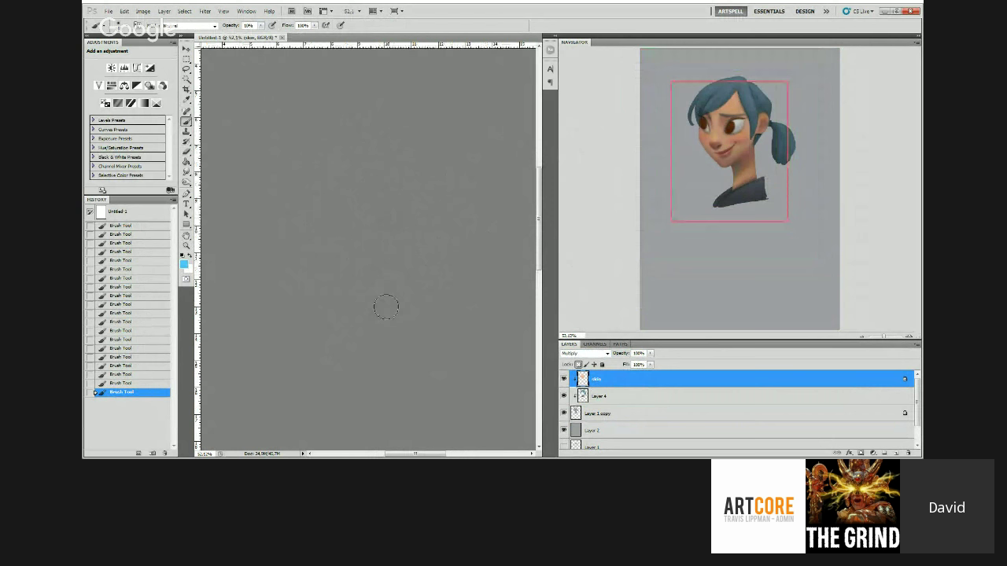
{"action": "left_click_drag", "start_coordinate": [387, 272], "coordinate": [384, 266]}
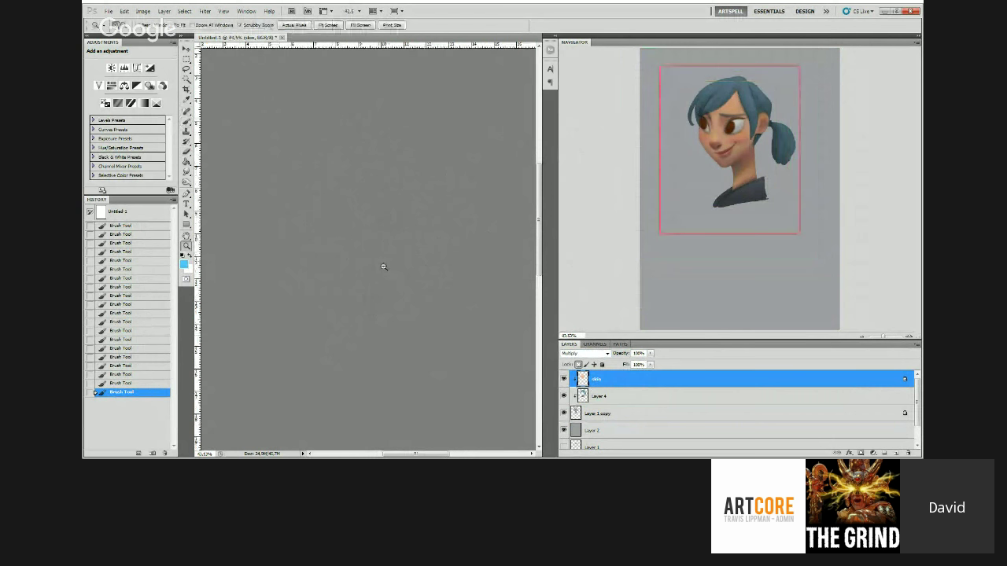
{"action": "scroll", "coordinate": [383, 267], "scroll_direction": "up", "scroll_amount": 1}
{"action": "key", "text": "b"}
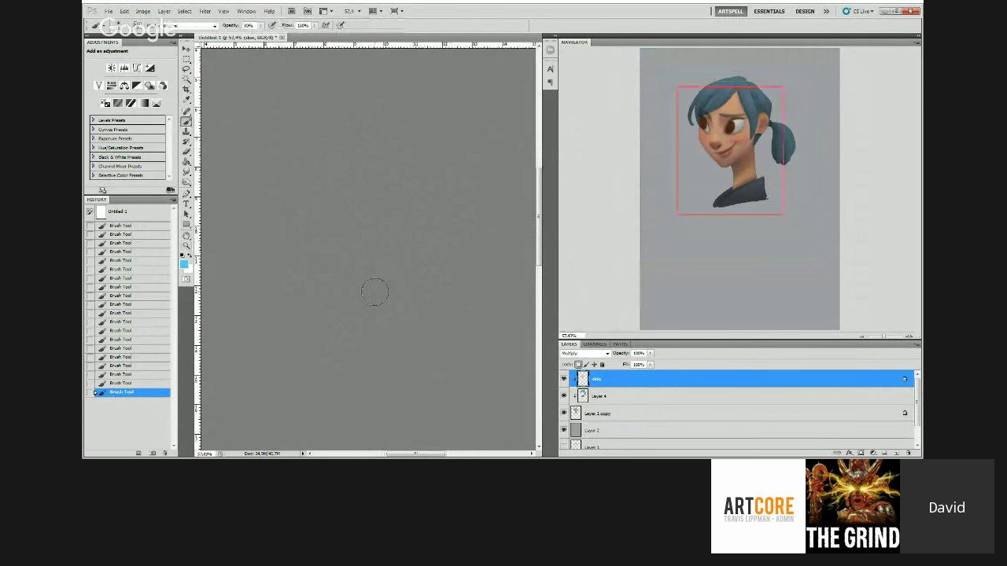
{"action": "key", "text": "z"}
{"action": "scroll", "coordinate": [395, 245], "scroll_direction": "up", "scroll_amount": 2}
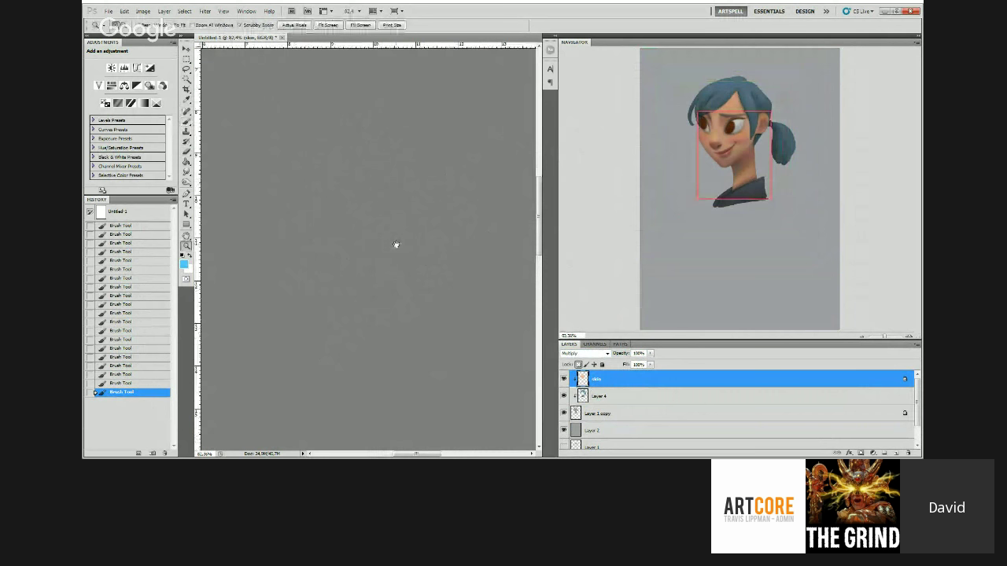
{"action": "key", "text": "b"}
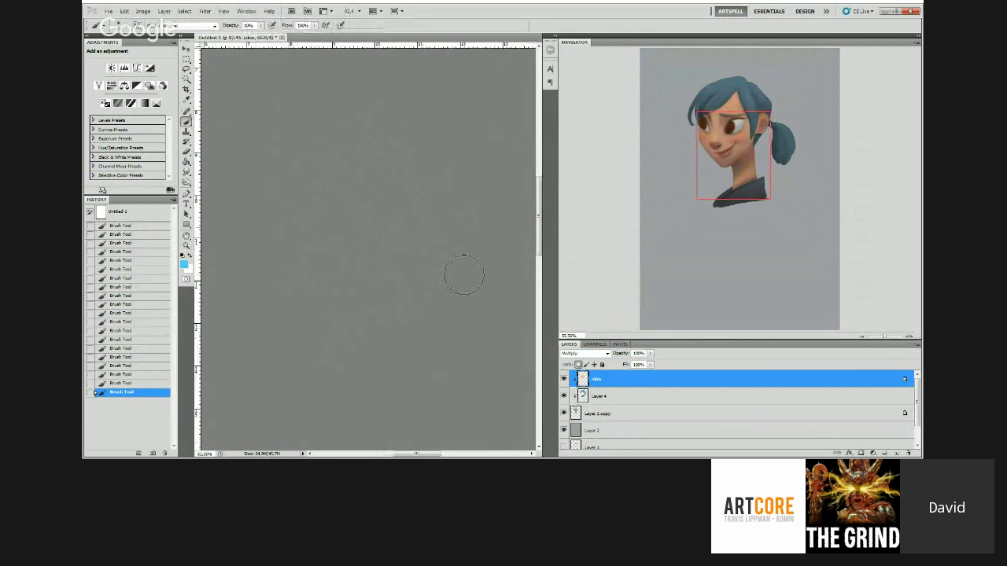
{"action": "key", "text": "z"}
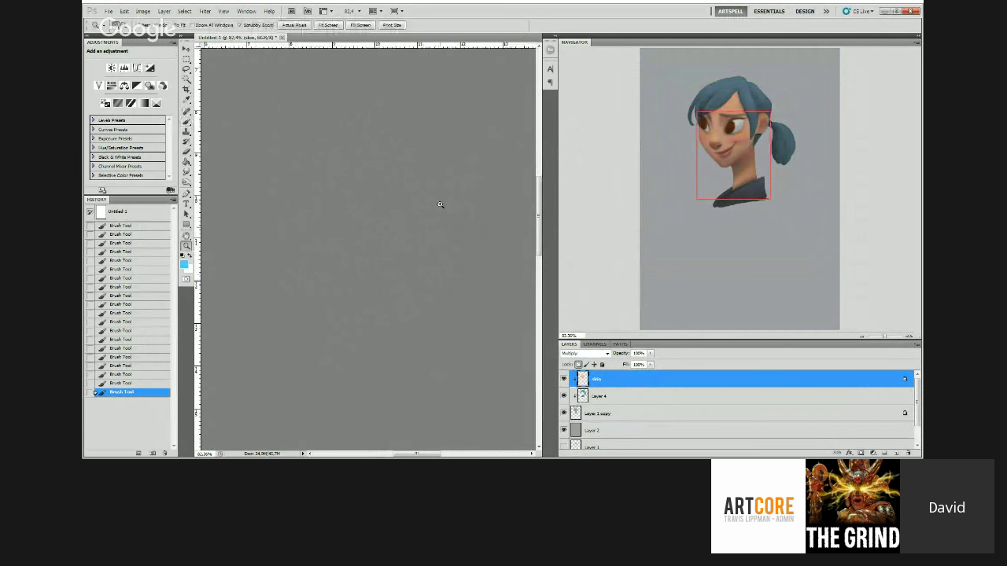
{"action": "scroll", "coordinate": [441, 204], "scroll_direction": "down", "scroll_amount": 1}
{"action": "key", "text": "b"}
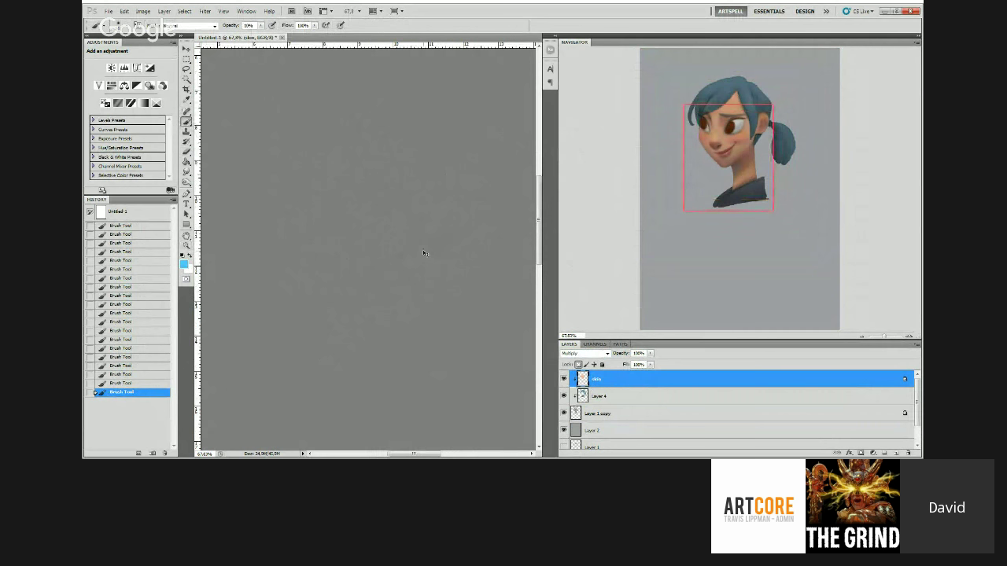
{"action": "key", "text": "z"}
{"action": "scroll", "coordinate": [417, 204], "scroll_direction": "down", "scroll_amount": 3}
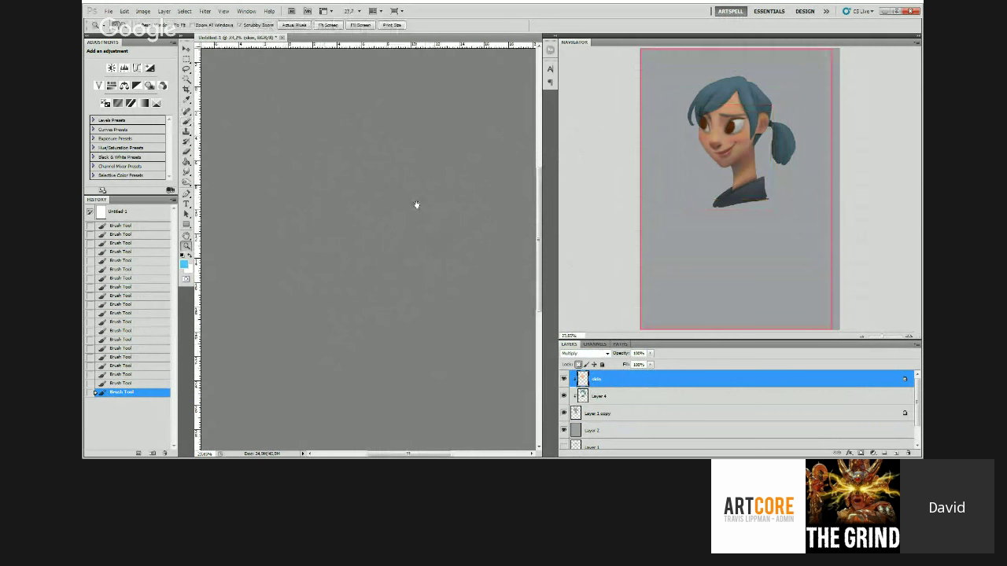
{"action": "scroll", "coordinate": [417, 204], "scroll_direction": "up", "scroll_amount": 3}
{"action": "key", "text": "b"}
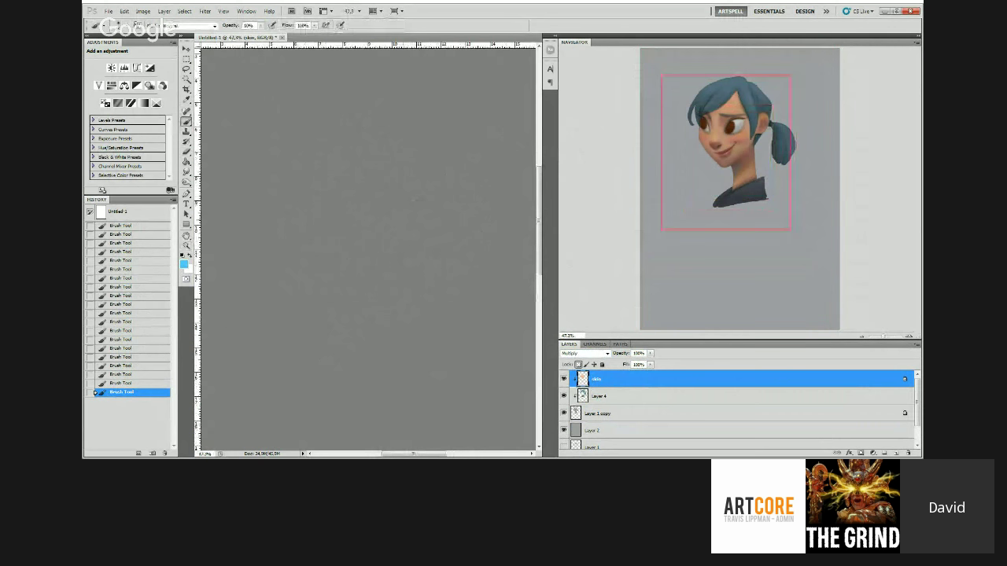
Step: Set the brush colour to red and touch up the skin around the nose and mouth
{"action": "left_click", "coordinate": [183, 265]}
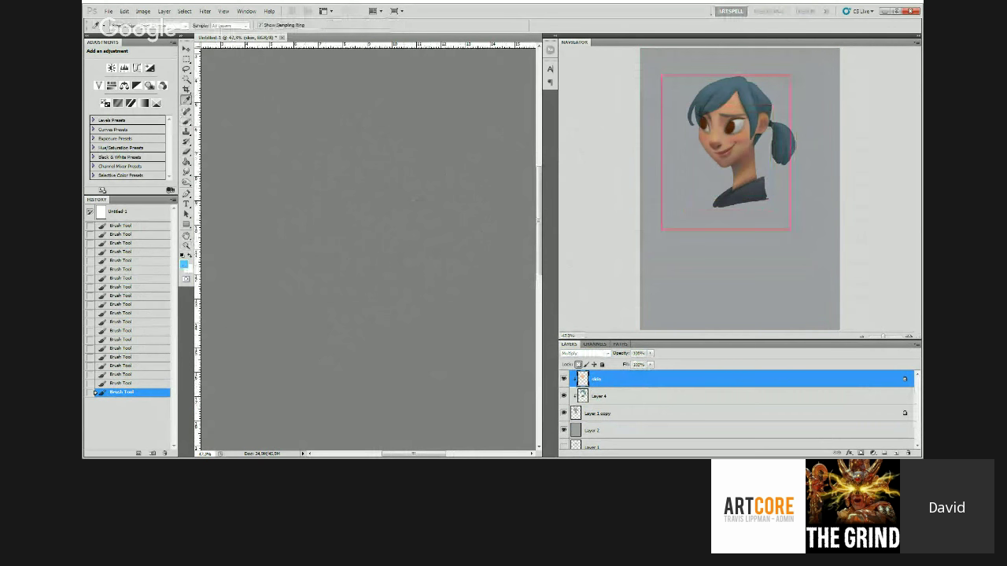
{"action": "left_click", "coordinate": [629, 134]}
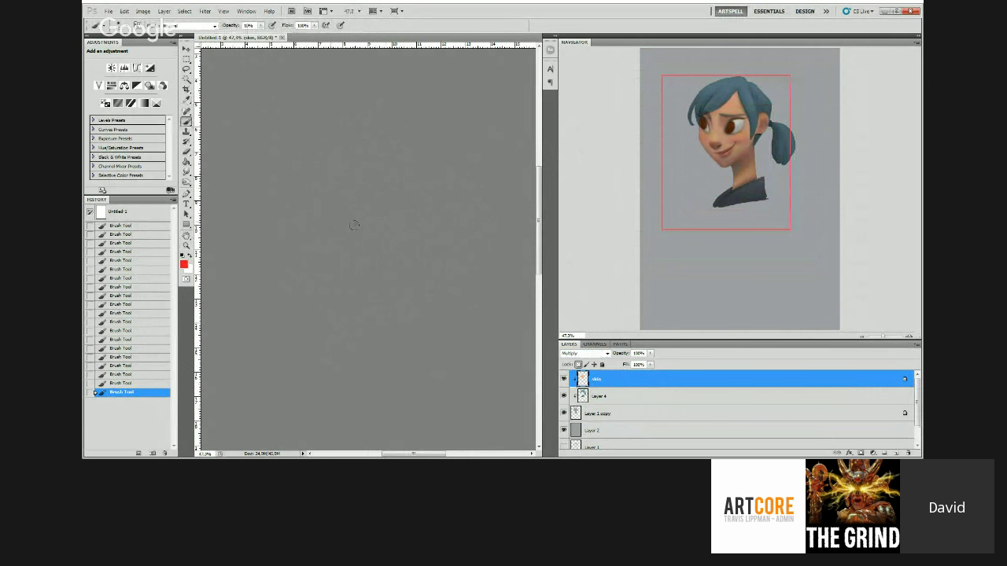
{"action": "key", "text": "ctrl+space"}
{"action": "mouse_move", "coordinate": [354, 226]}
{"action": "left_mouse_down"}
{"action": "mouse_move", "coordinate": [357, 178]}
{"action": "mouse_move", "coordinate": [369, 178]}
{"action": "left_mouse_up"}
{"action": "key", "text": "b"}
Step: Pick orange as the painting colour and soften the warm tint near the nose
{"action": "left_click", "coordinate": [187, 265]}
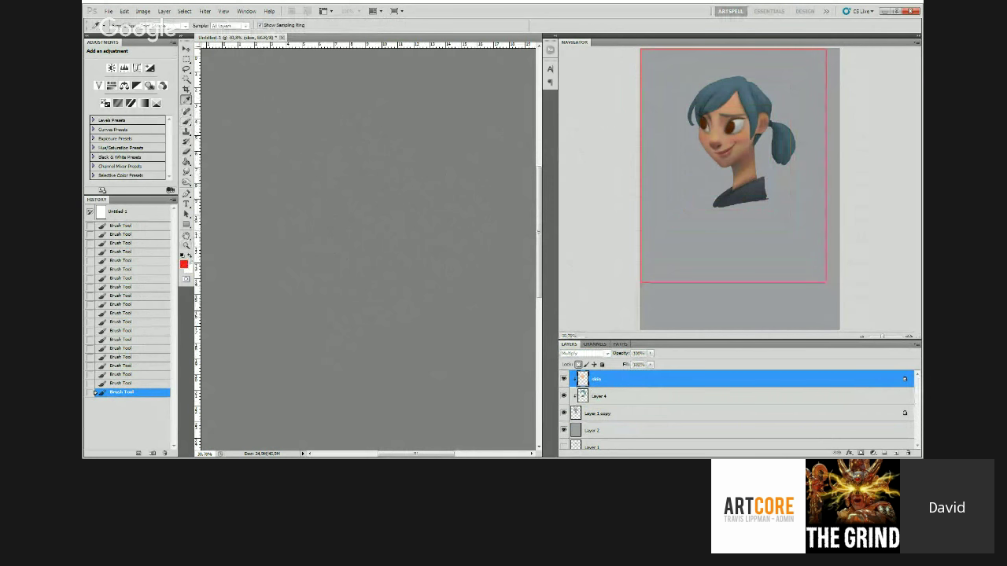
{"action": "left_click", "coordinate": [341, 208]}
{"action": "key", "text": "b"}
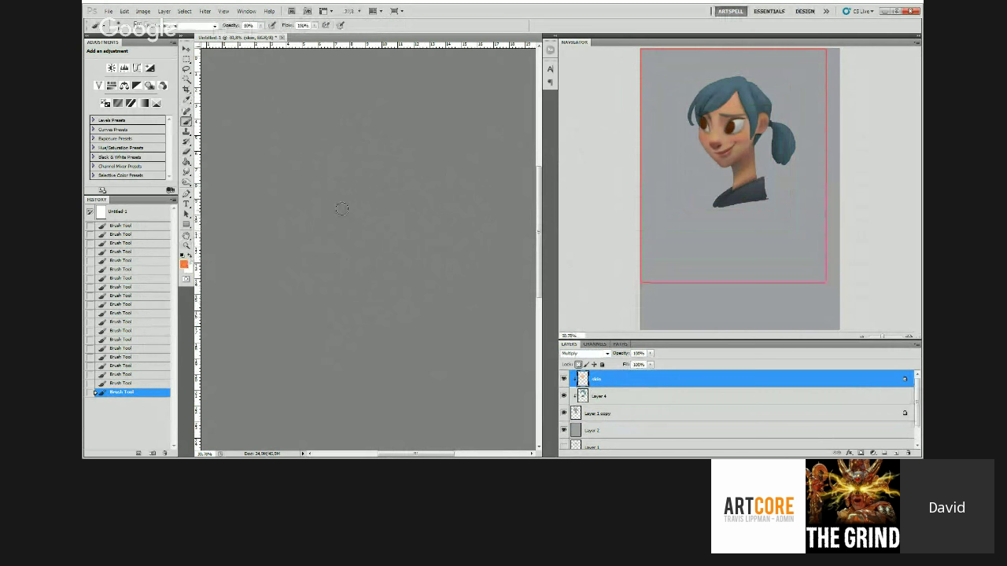
{"action": "scroll", "coordinate": [341, 208], "scroll_direction": "up", "scroll_amount": 1}
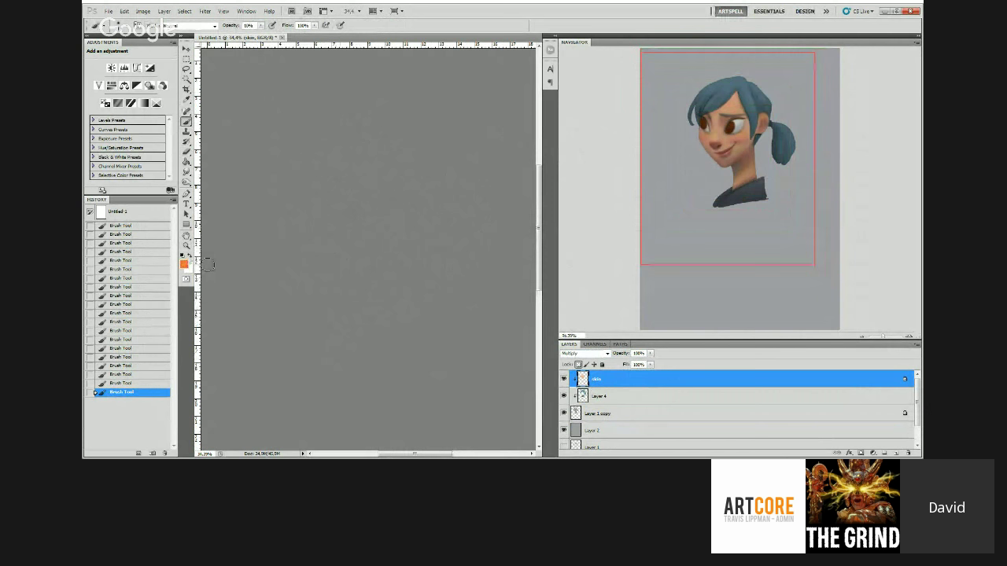
Step: Return the painting colour to red and brush a subtle tint over the ear
{"action": "key", "text": "i"}
{"action": "left_click", "coordinate": [185, 265]}
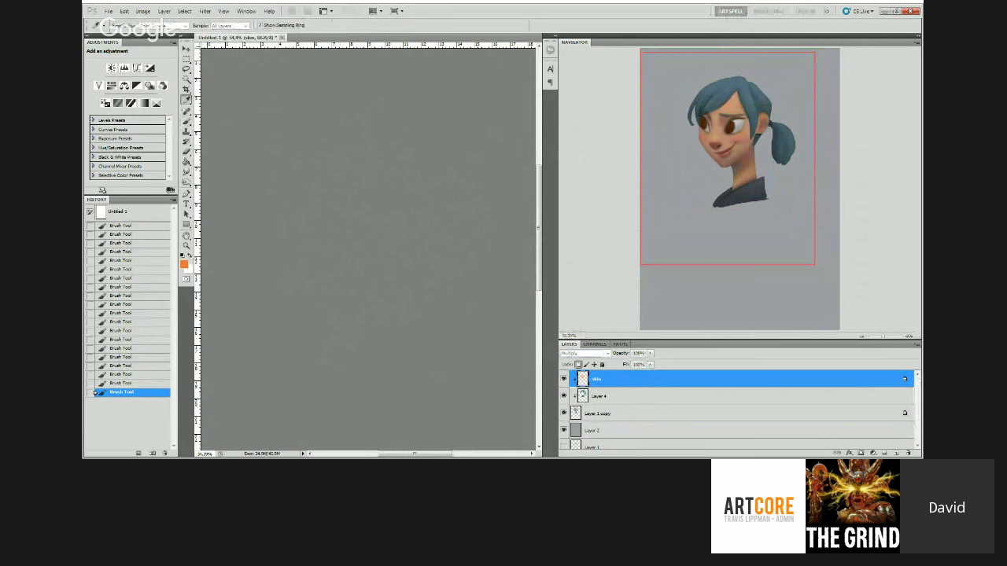
{"action": "left_click", "coordinate": [551, 147]}
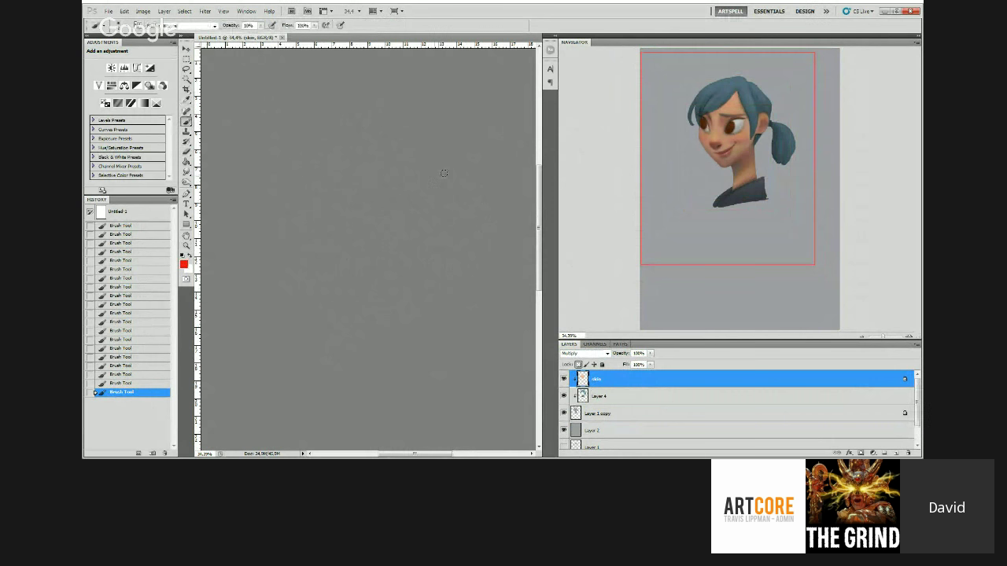
{"action": "key", "text": "z"}
{"action": "left_click_drag", "start_coordinate": [439, 179], "coordinate": [417, 193]}
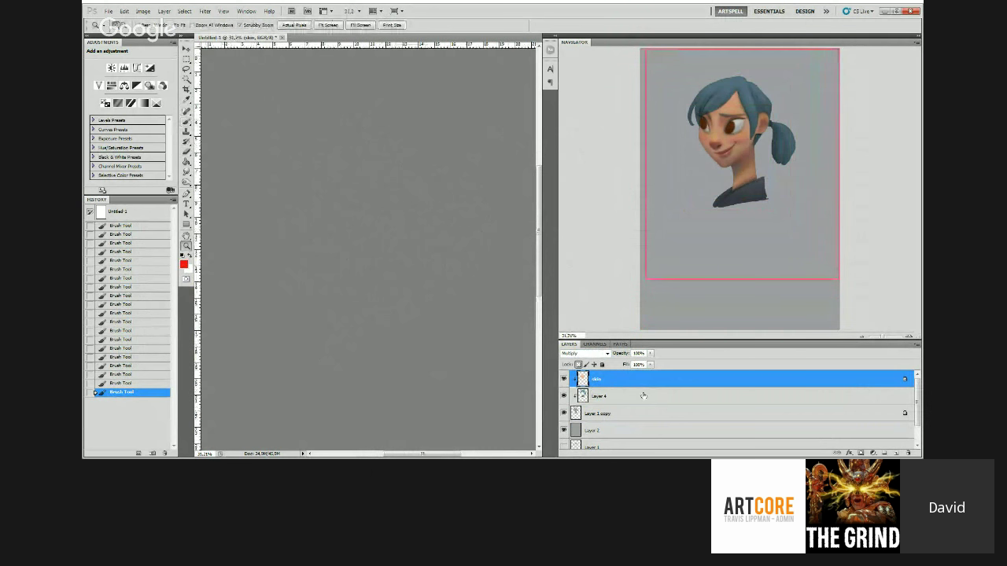
Step: Make Layer 4 active, choose a bright blue and brush a light tint over the ponytail and hair
{"action": "left_click", "coordinate": [642, 395]}
{"action": "key", "text": "b"}
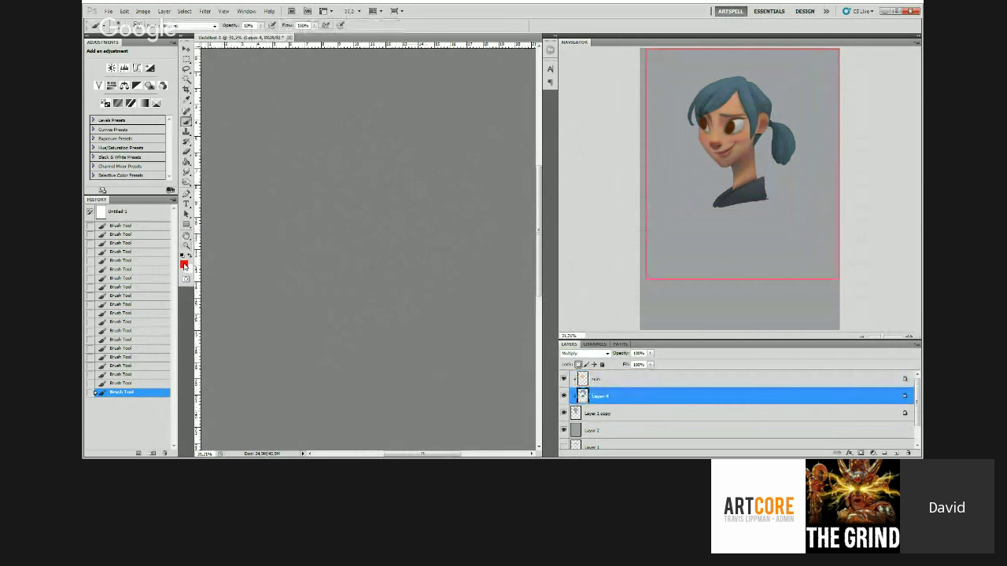
{"action": "key", "text": "i"}
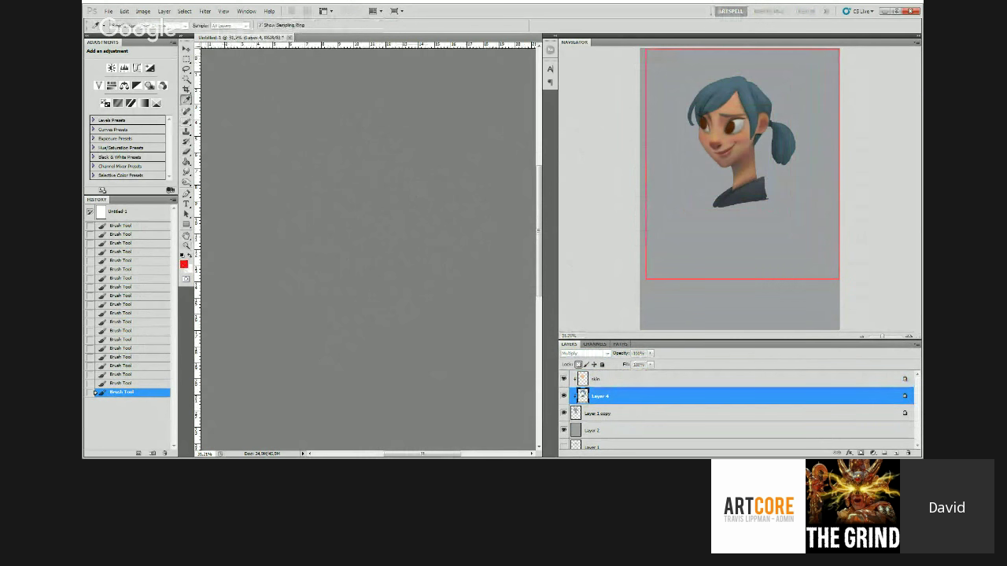
{"action": "key", "text": "b"}
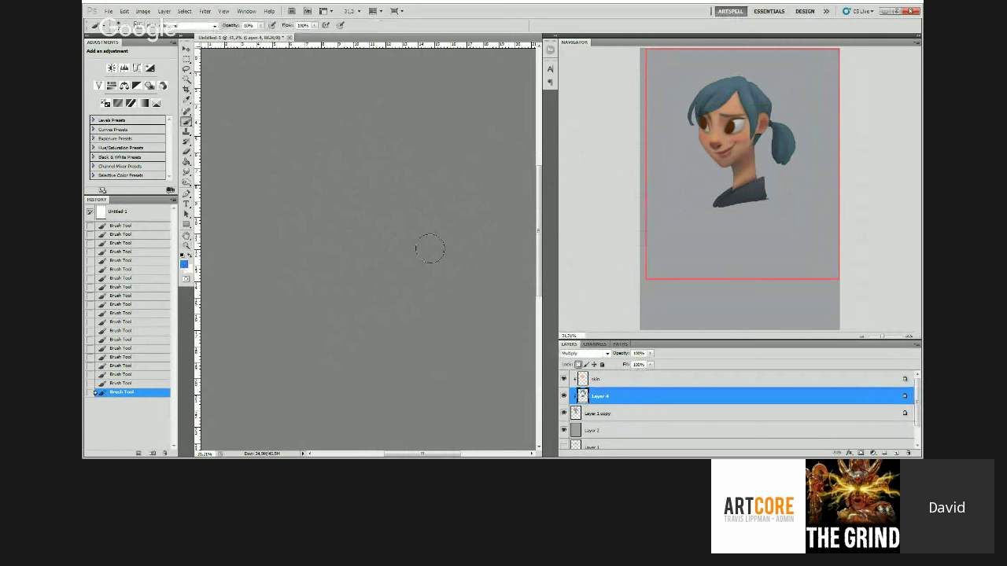
{"action": "scroll", "coordinate": [383, 179], "scroll_direction": "down", "scroll_amount": 1}
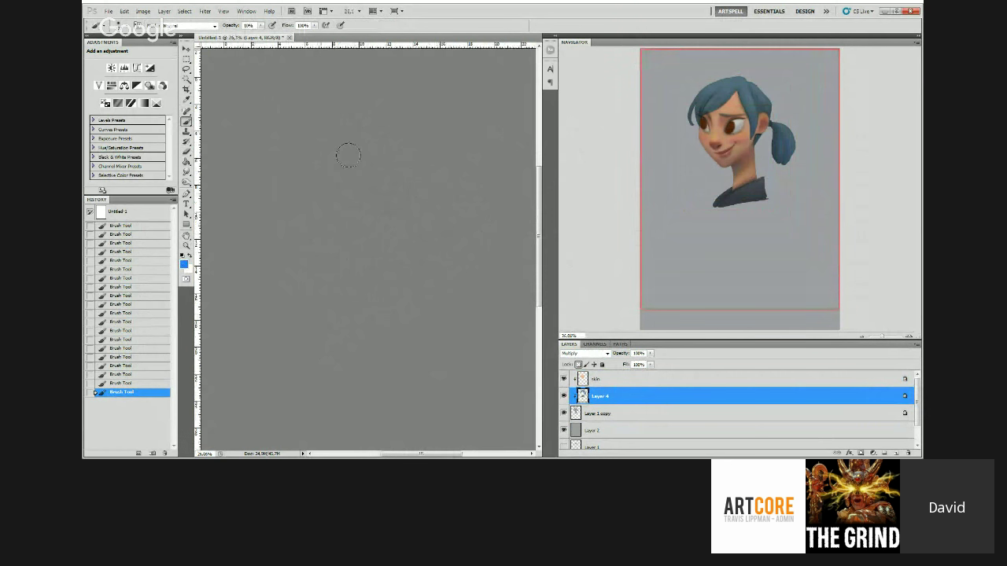
{"action": "key", "text": "z"}
{"action": "mouse_move", "coordinate": [363, 163]}
{"action": "left_mouse_down"}
{"action": "mouse_move", "coordinate": [387, 162]}
{"action": "mouse_move", "coordinate": [369, 162]}
{"action": "left_mouse_up"}
{"action": "key", "text": "b"}
Step: Choose a deep blue and brush it over the lower part of the ponytail and the hair's shaded areas
{"action": "key", "text": "i"}
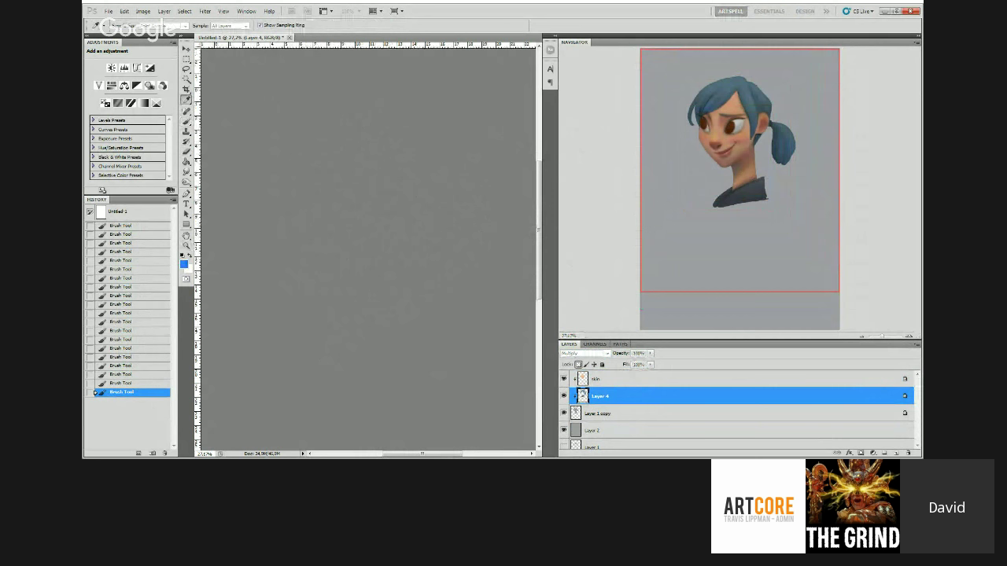
{"action": "key", "text": "b"}
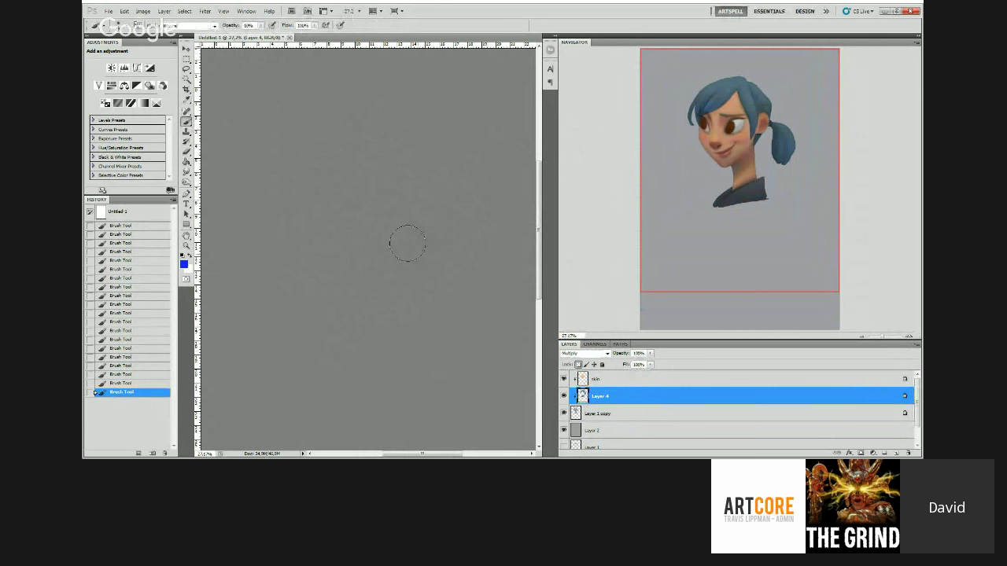
{"action": "key", "text": "z"}
{"action": "left_click_drag", "start_coordinate": [330, 157], "coordinate": [337, 156]}
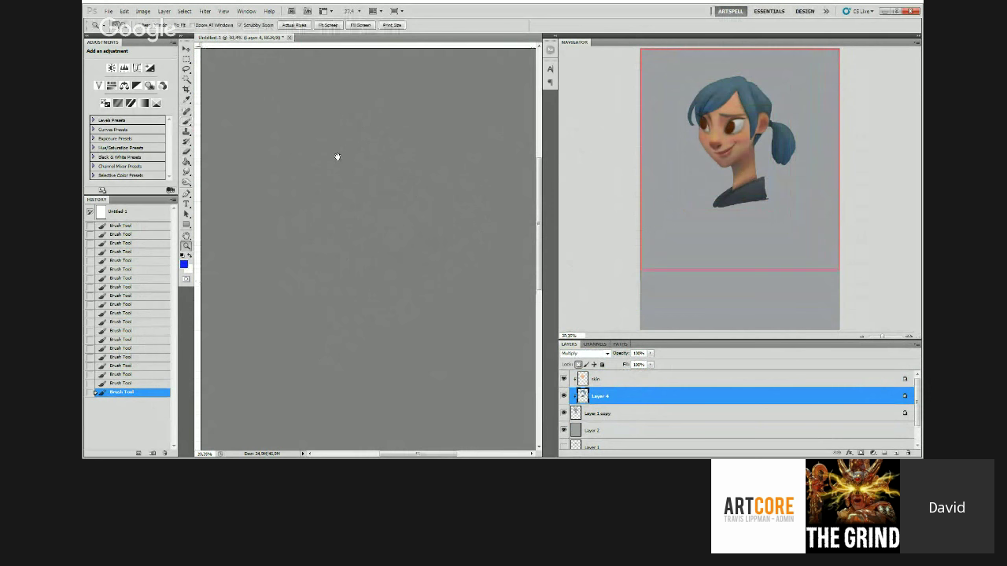
{"action": "key", "text": "b"}
{"action": "key", "text": "ctrl+r"}
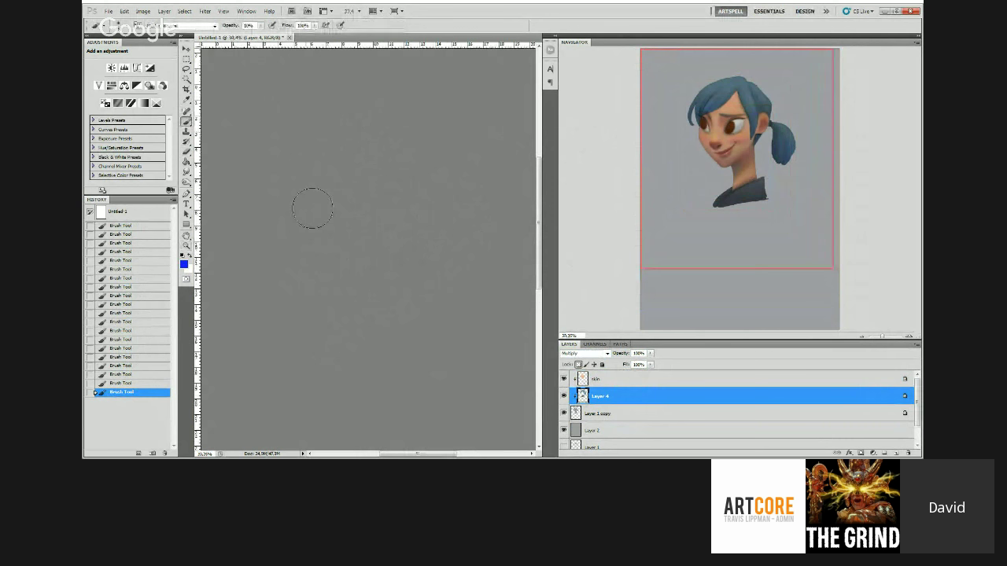
{"action": "key", "text": "ctrl+0"}
{"action": "left_click_drag", "start_coordinate": [262, 34], "coordinate": [262, 34]}
{"action": "key", "text": "z"}
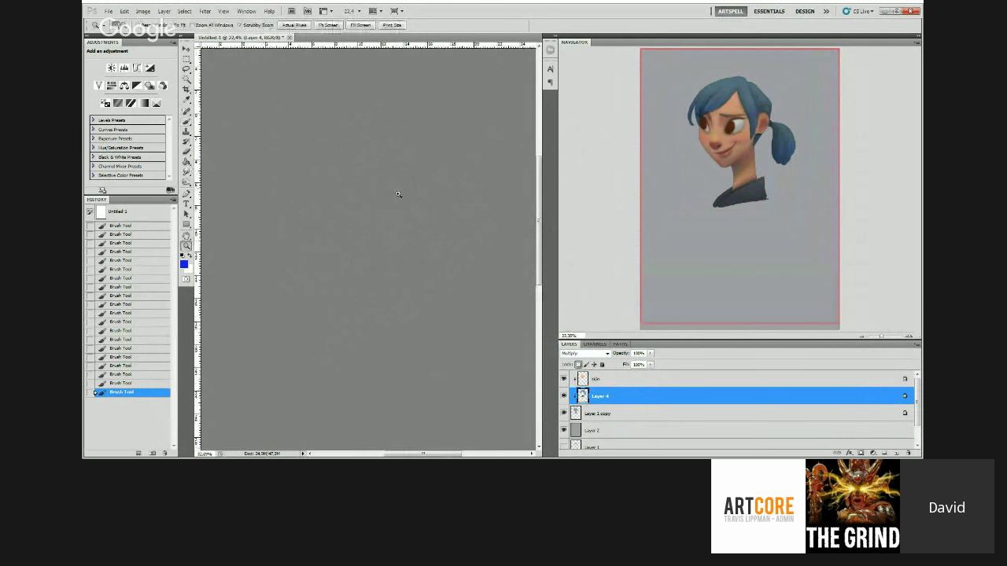
{"action": "left_click", "coordinate": [398, 194]}
{"action": "key", "text": "b"}
Step: Change the painting colour to cyan, reduce the brush size and brush brighter tints over the top hair and ponytail
{"action": "key", "text": "i"}
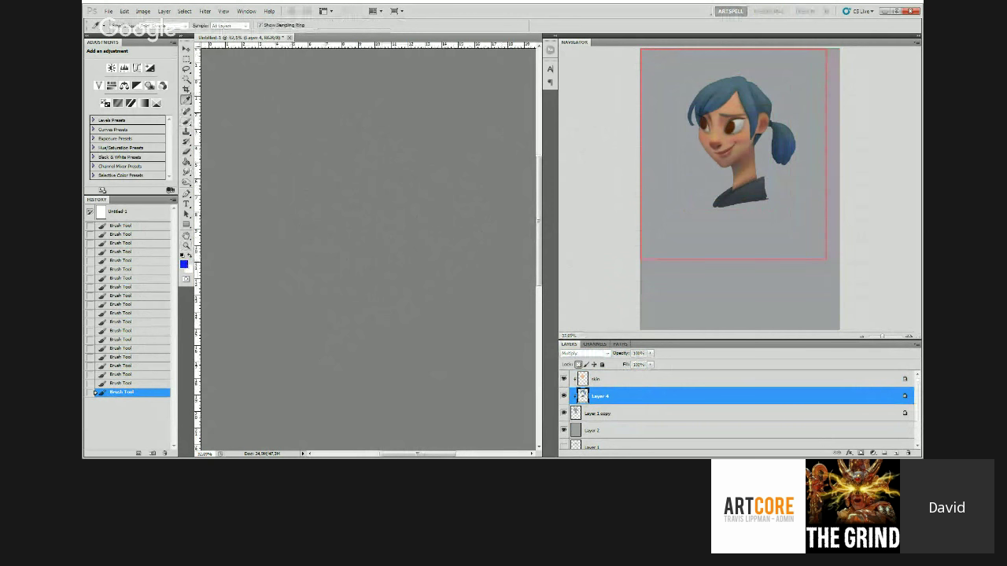
{"action": "left_click", "coordinate": [464, 182]}
{"action": "key", "text": "b"}
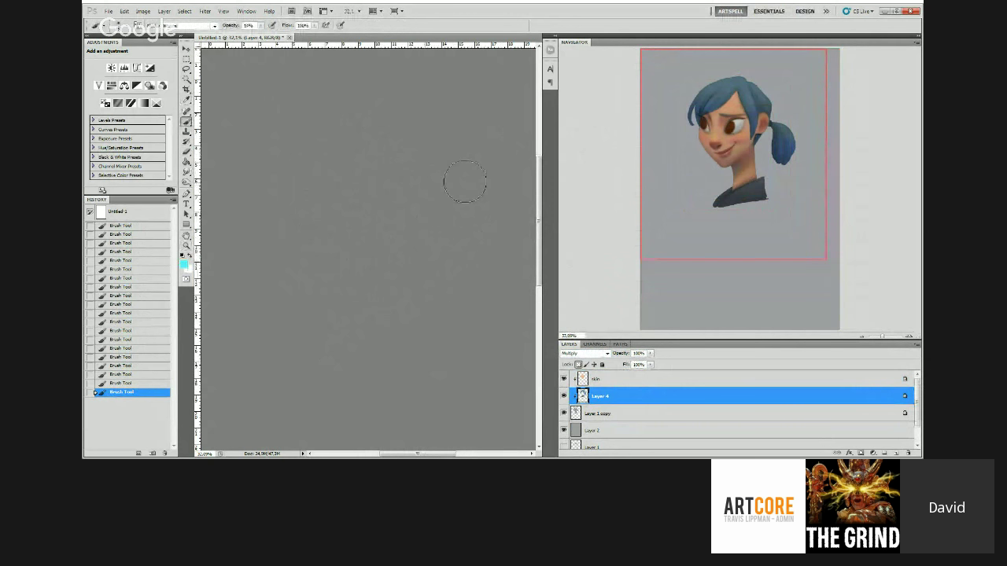
{"action": "key", "text": "bracketleft"}
{"action": "key", "text": "bracketleft"}
{"action": "key", "text": "bracketleft"}
{"action": "key", "text": "bracketleft"}
{"action": "key", "text": "ctrl+0"}
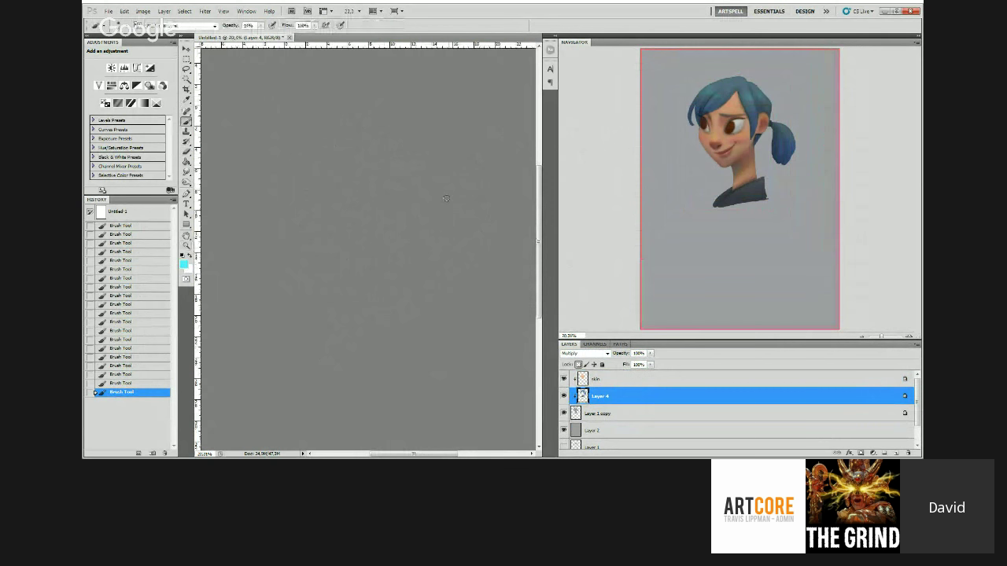
Step: Adjust the brush opacity and set the painting colour back to deep blue for the hair
{"action": "key", "text": "z"}
{"action": "left_click_drag", "start_coordinate": [450, 182], "coordinate": [429, 181]}
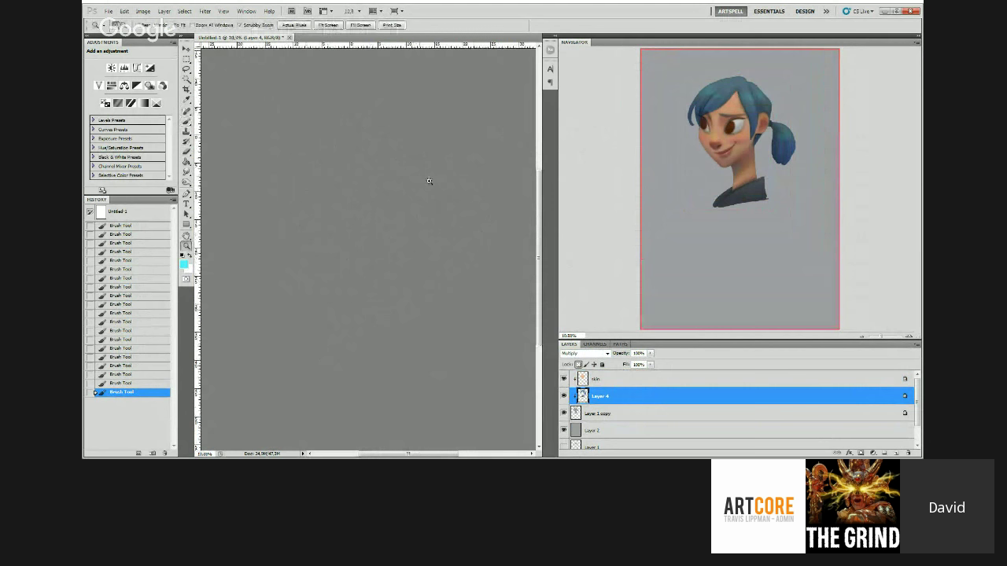
{"action": "left_click_drag", "start_coordinate": [430, 182], "coordinate": [464, 182]}
{"action": "left_click", "coordinate": [213, 29]}
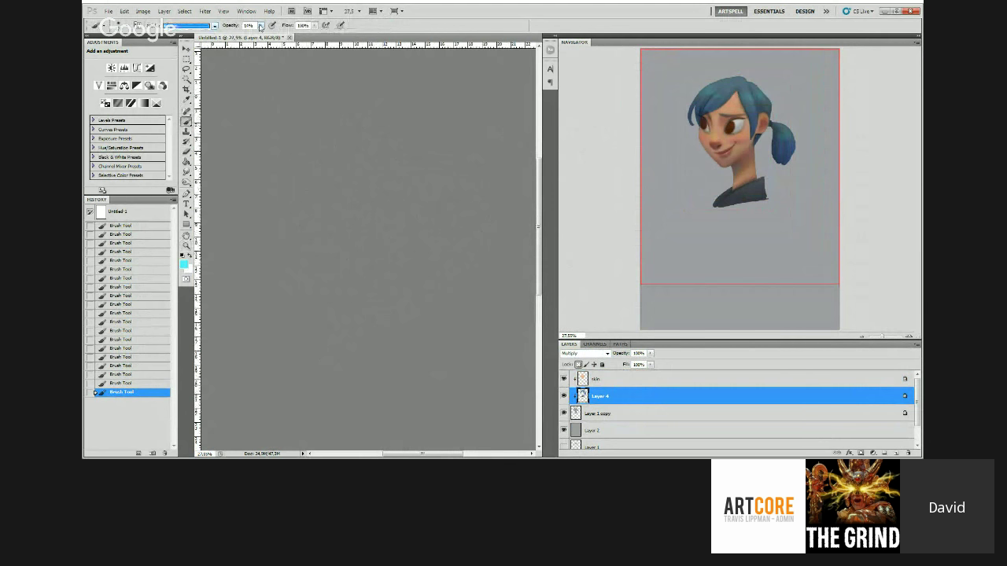
{"action": "key", "text": "i"}
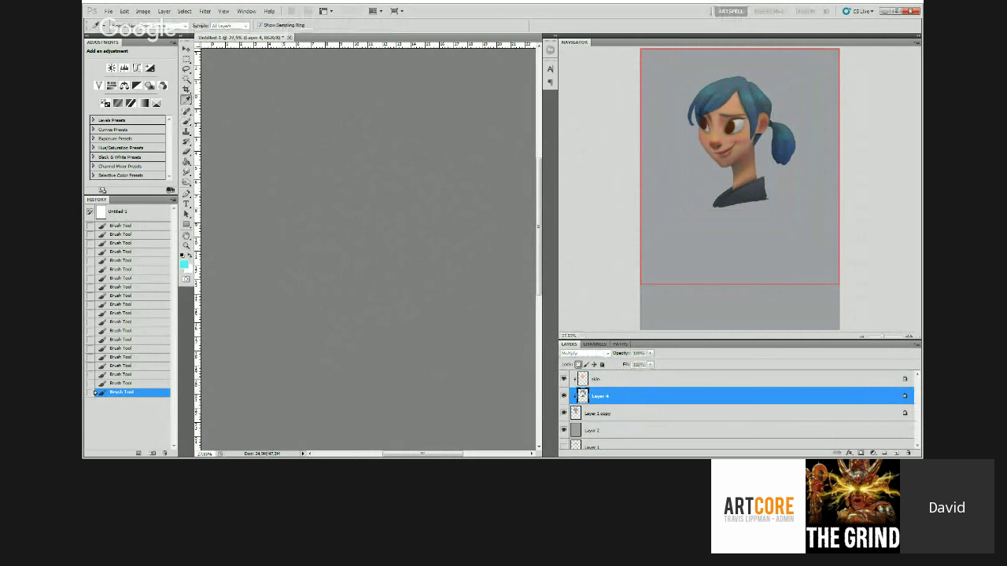
{"action": "key", "text": "b"}
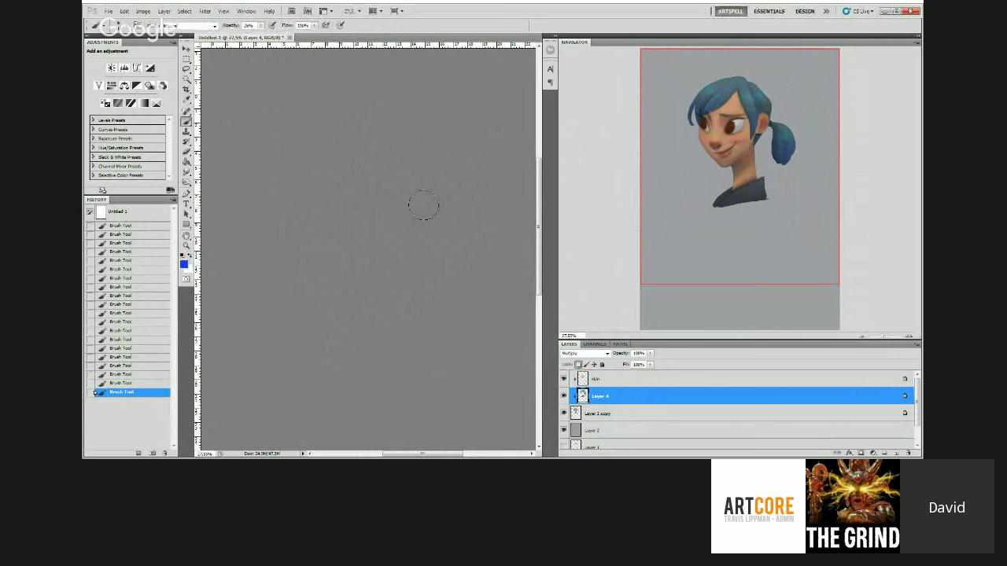
Step: Choose a mint green painting colour and brush a light tint over the hair on Layer 4
{"action": "key", "text": "z"}
{"action": "left_click_drag", "start_coordinate": [424, 172], "coordinate": [414, 161]}
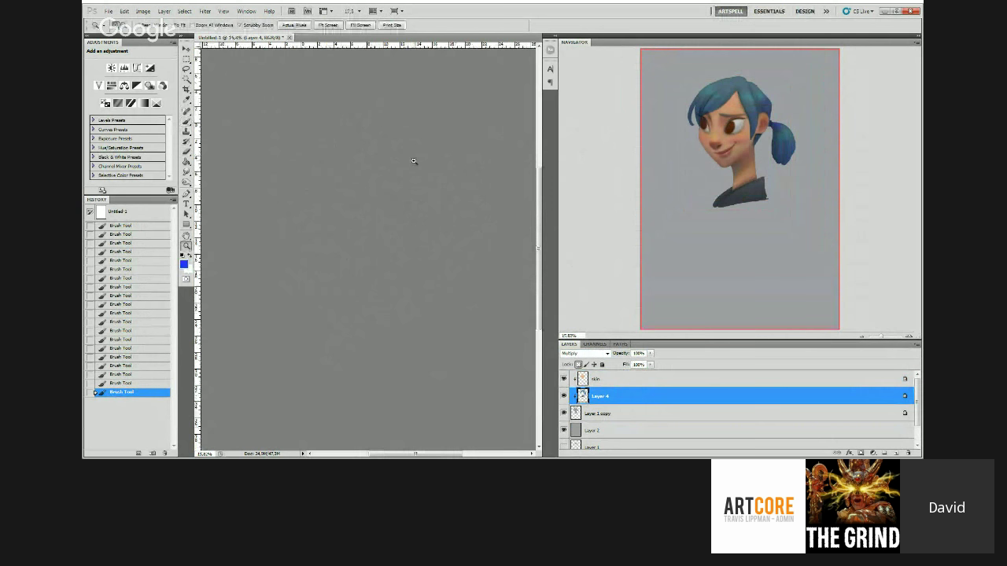
{"action": "key", "text": "i"}
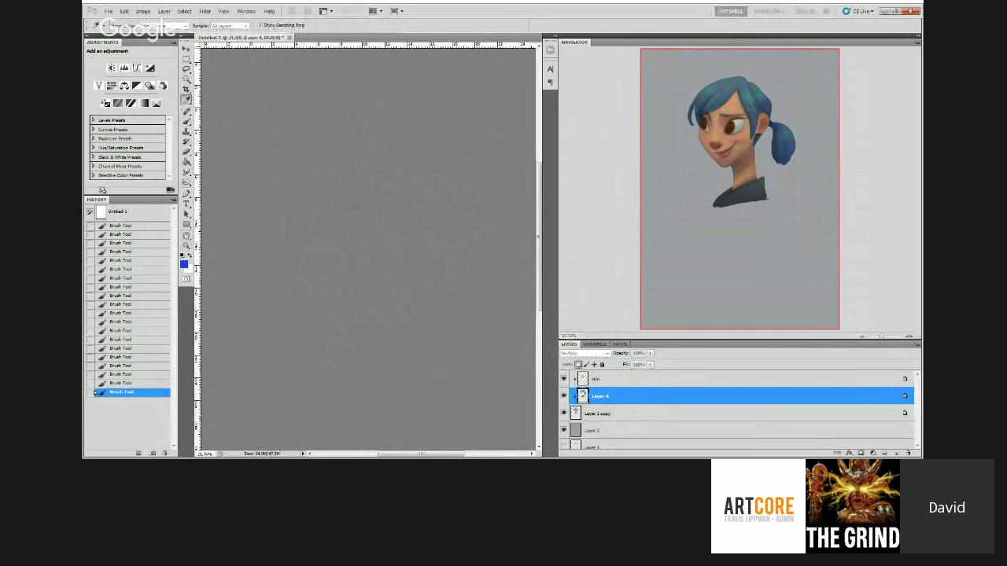
{"action": "key", "text": "Return"}
{"action": "scroll", "coordinate": [425, 188], "scroll_direction": "up", "scroll_amount": 2}
{"action": "left_click", "coordinate": [184, 264]}
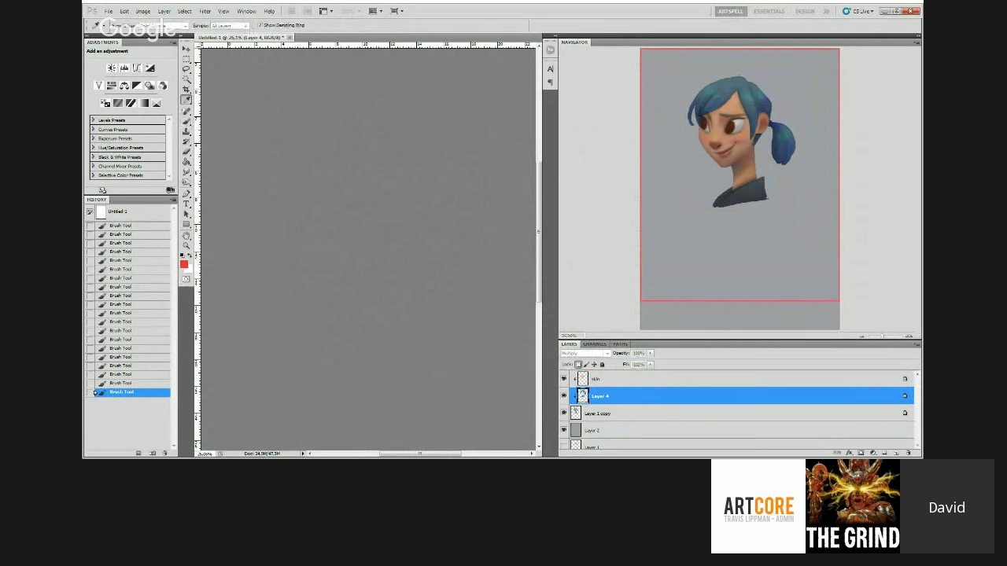
{"action": "key", "text": "b"}
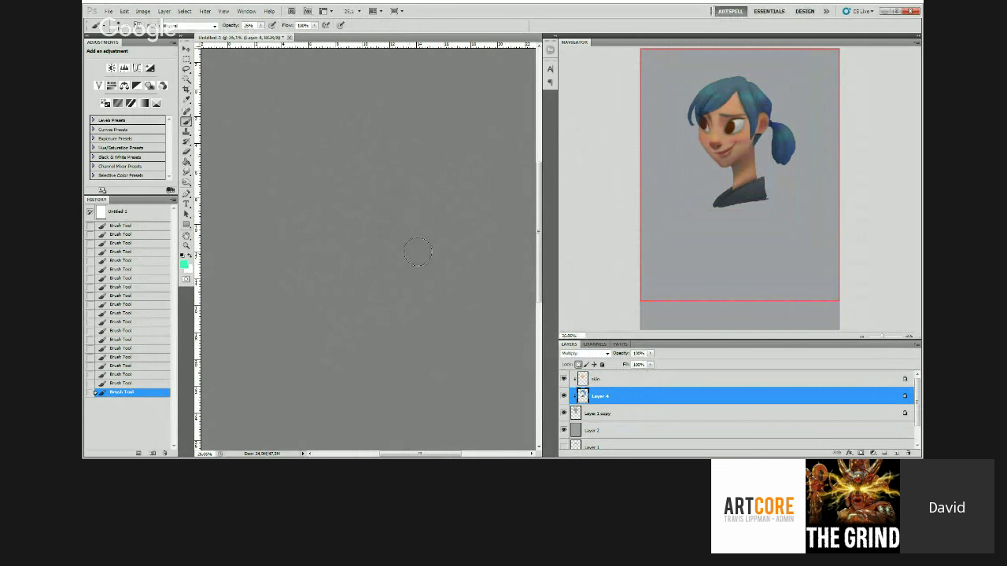
{"action": "key", "text": "ctrl+space"}
{"action": "left_click_drag", "start_coordinate": [401, 174], "coordinate": [400, 184]}
Step: Choose a light blue and brush it over the hair, and set the painting colour to a deeper blue
{"action": "left_click", "coordinate": [184, 265]}
{"action": "key", "text": "i"}
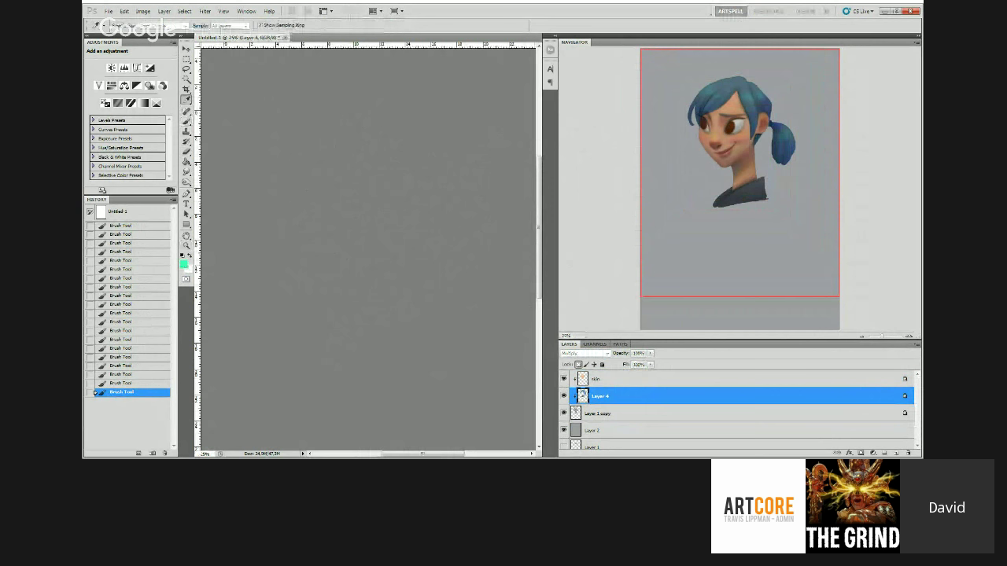
{"action": "key", "text": "b"}
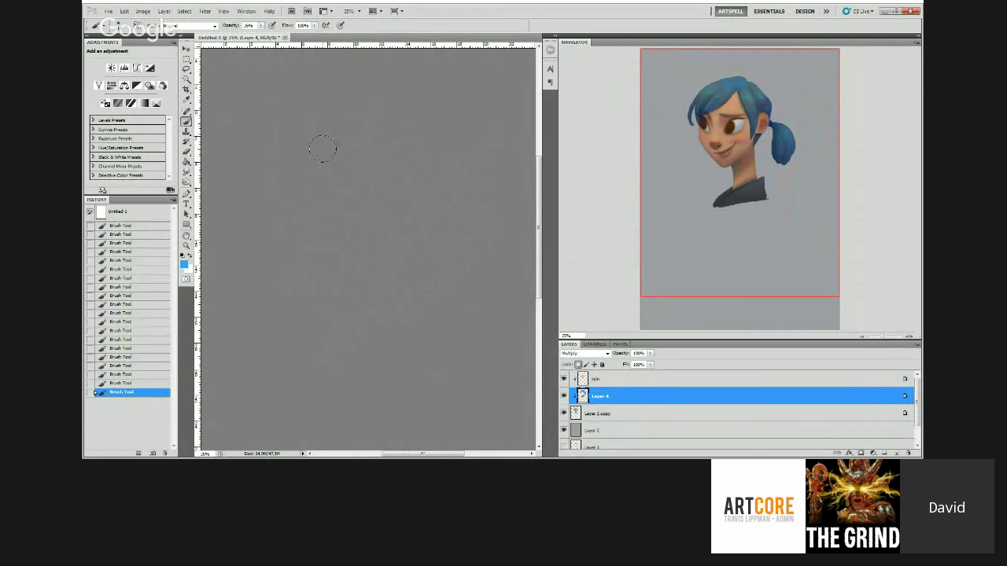
{"action": "key", "text": "z"}
{"action": "left_click_drag", "start_coordinate": [339, 145], "coordinate": [305, 155]}
{"action": "key", "text": "b"}
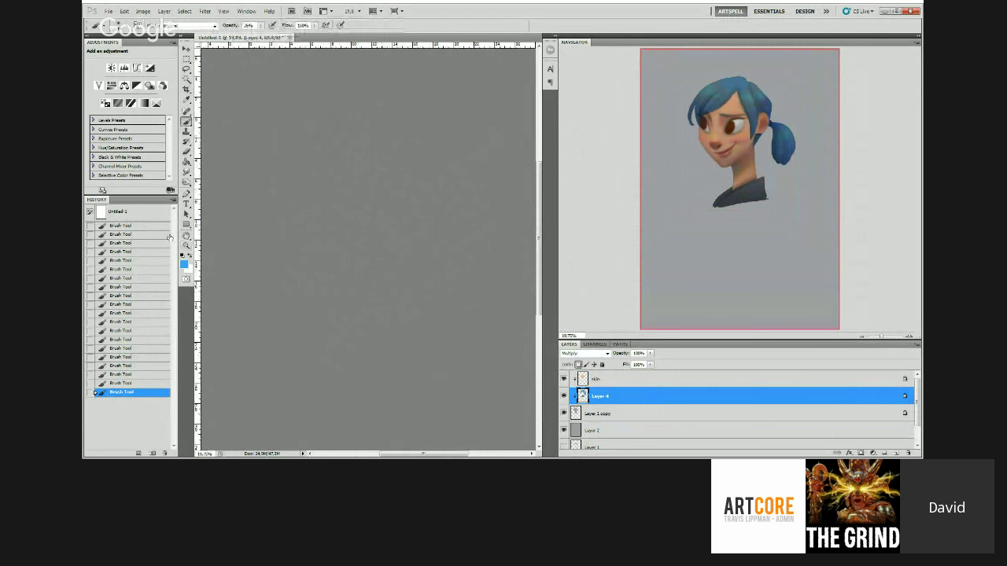
{"action": "key", "text": "i"}
{"action": "key", "text": "b"}
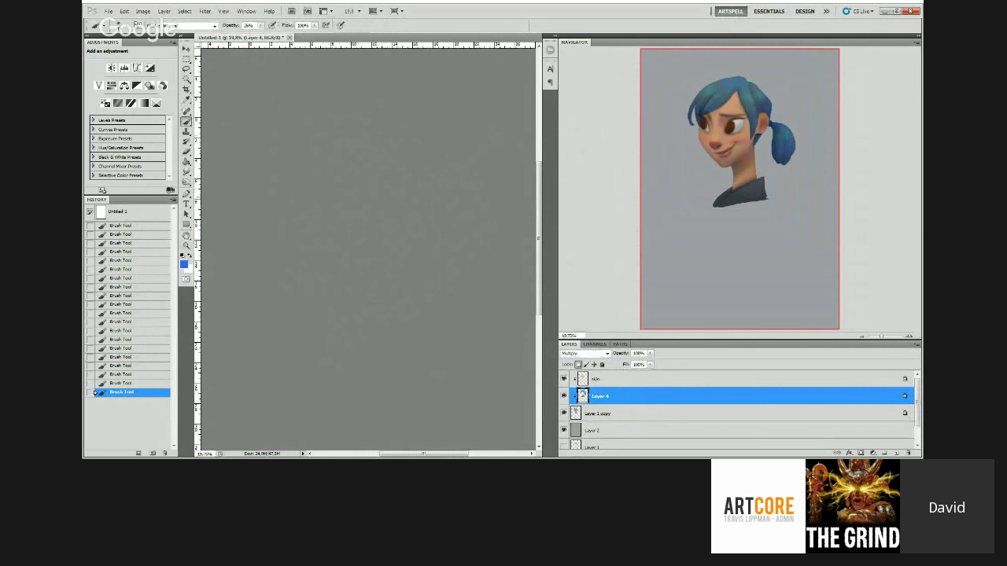
Step: Switch the painting colour to bright cyan and brush teal highlights onto the top of the hair
{"action": "scroll", "coordinate": [358, 178], "scroll_direction": "up", "scroll_amount": 2}
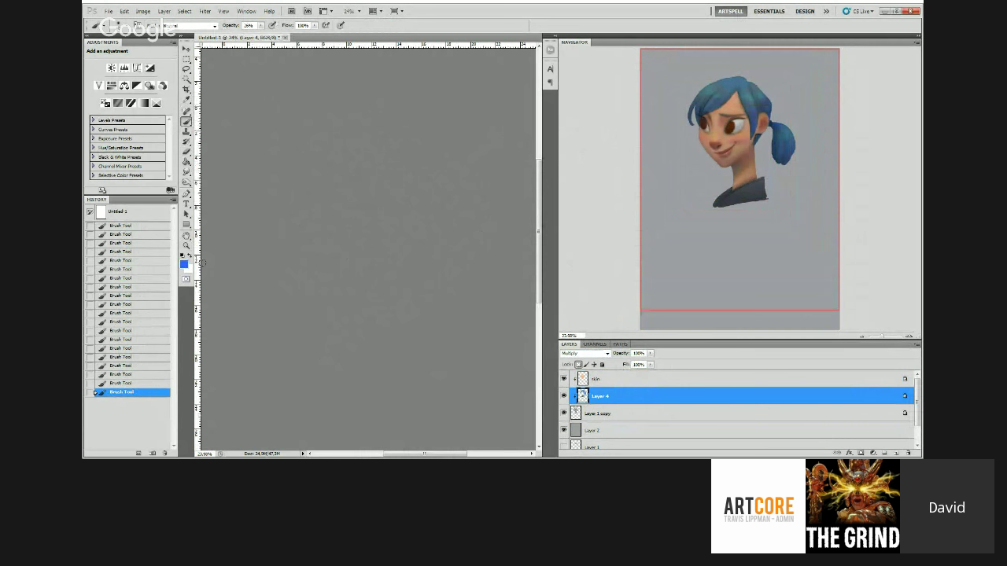
{"action": "left_click", "coordinate": [184, 265]}
{"action": "key", "text": "z"}
{"action": "mouse_move", "coordinate": [399, 154]}
{"action": "left_mouse_down"}
{"action": "mouse_move", "coordinate": [356, 142]}
{"action": "mouse_move", "coordinate": [402, 164]}
{"action": "left_mouse_up"}
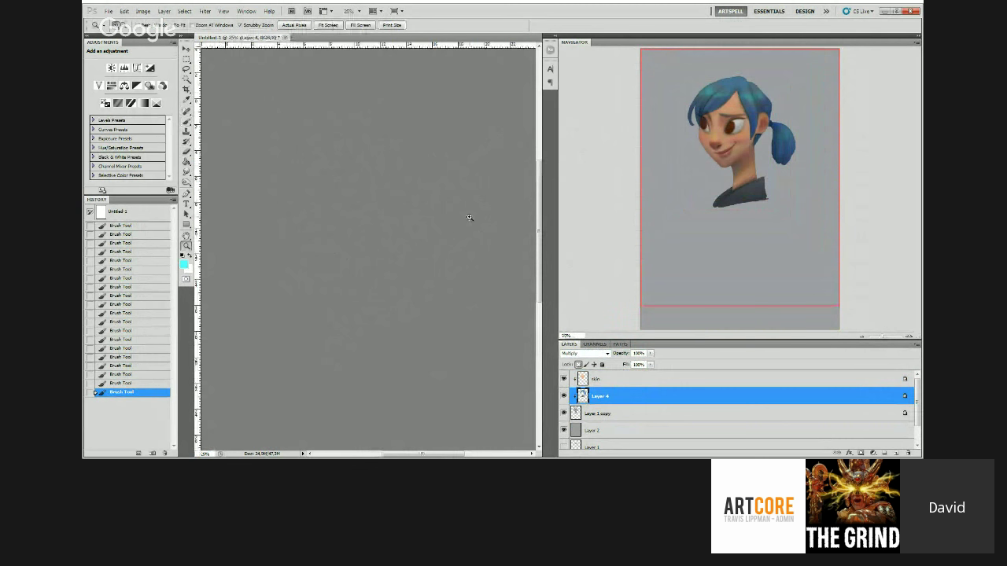
{"action": "key", "text": "alt+bracketleft"}
{"action": "key", "text": "alt+bracketright"}
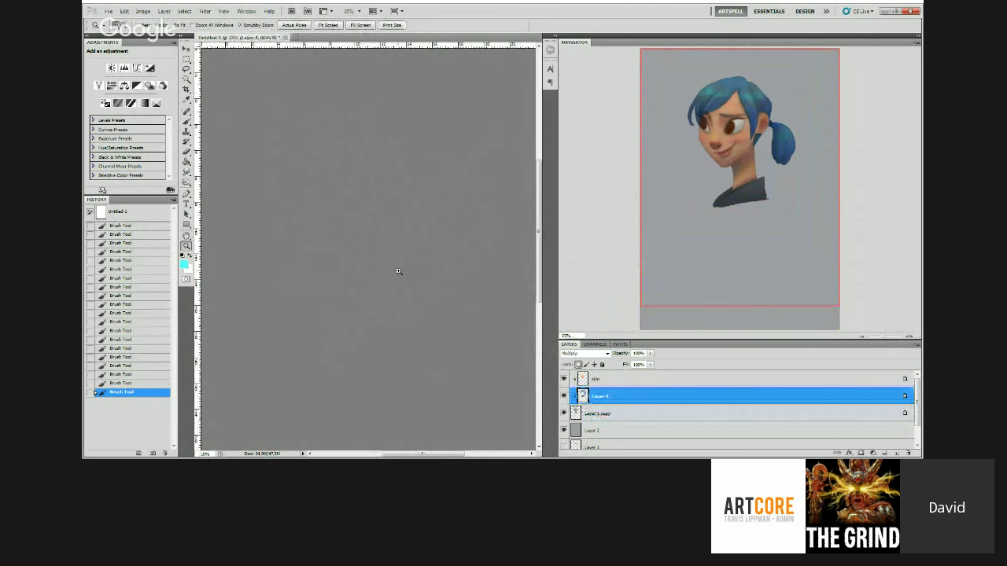
Step: Choose a mint green and brush a green tint over the dark collar below the neck
{"action": "left_click_drag", "start_coordinate": [398, 271], "coordinate": [180, 256]}
{"action": "left_click", "coordinate": [184, 265]}
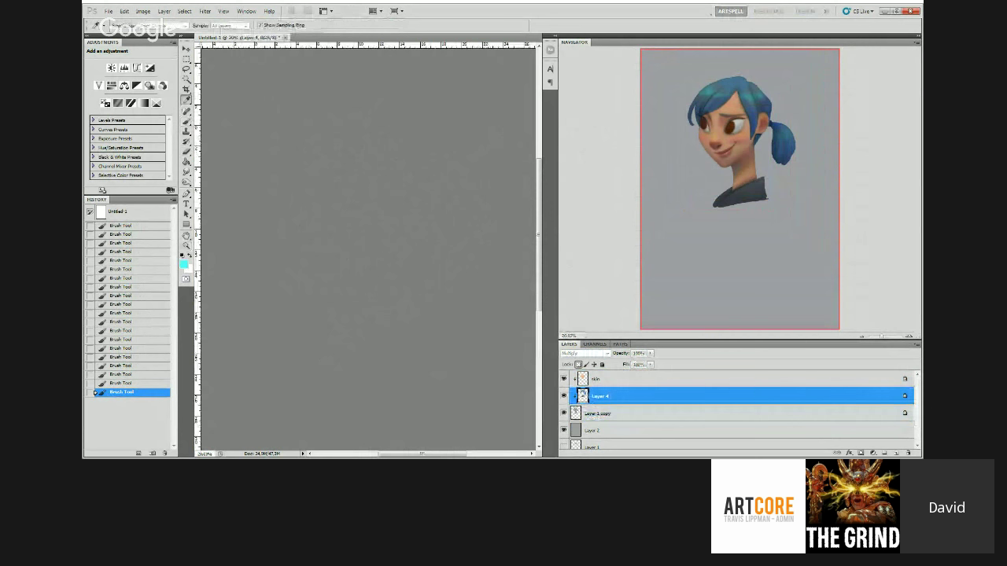
{"action": "key", "text": "Return"}
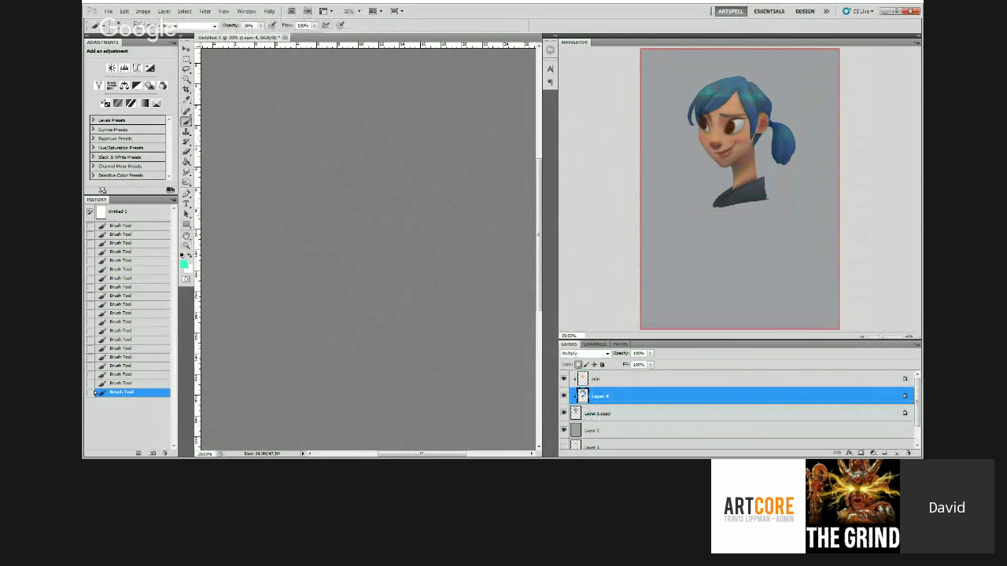
{"action": "left_click_drag", "start_coordinate": [395, 272], "coordinate": [365, 273]}
Step: Choose a bright blue and brush it over the green collar to shift it towards blue
{"action": "key", "text": "alt"}
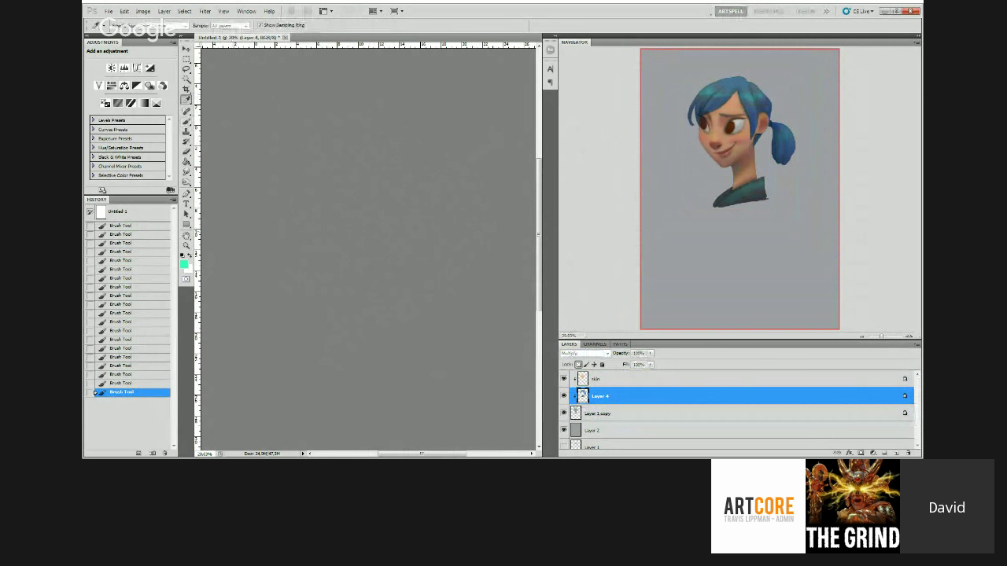
{"action": "left_click", "coordinate": [380, 281], "text": "alt"}
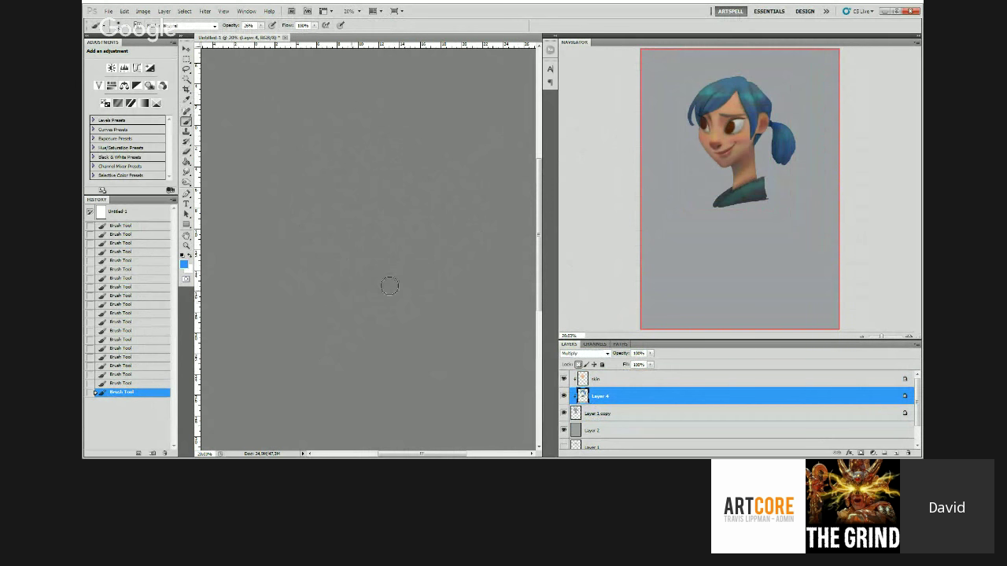
{"action": "left_click_drag", "start_coordinate": [363, 234], "coordinate": [382, 244]}
Step: Make the skin layer active and set the painting colour to orange for the brush
{"action": "left_click", "coordinate": [899, 380]}
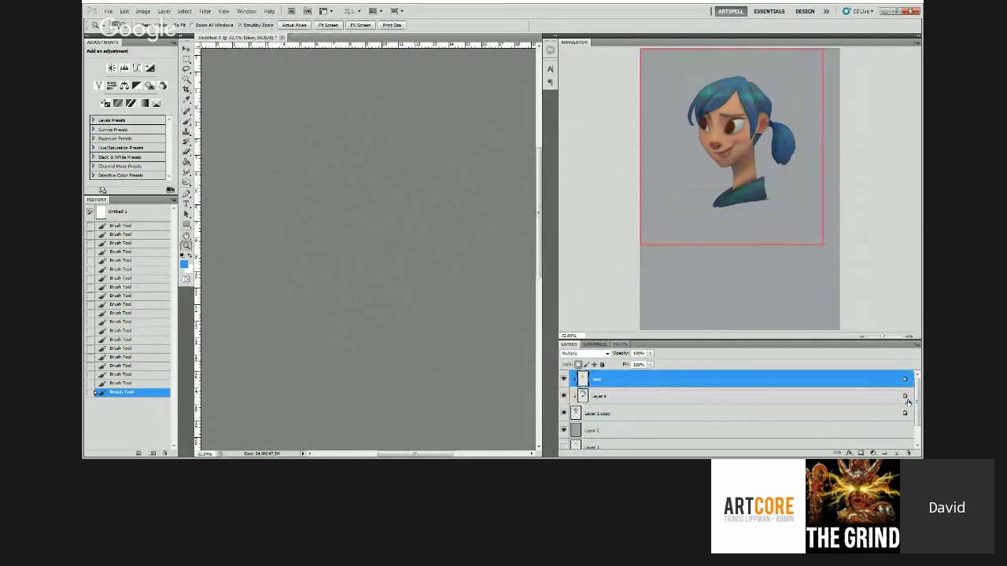
{"action": "scroll", "coordinate": [908, 402], "scroll_direction": "down", "scroll_amount": 1}
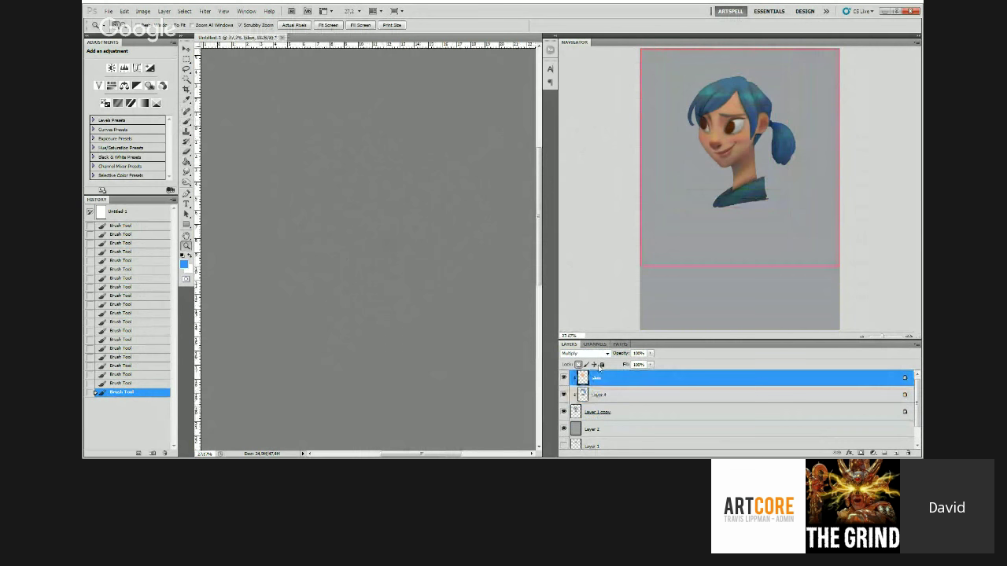
{"action": "key", "text": "i"}
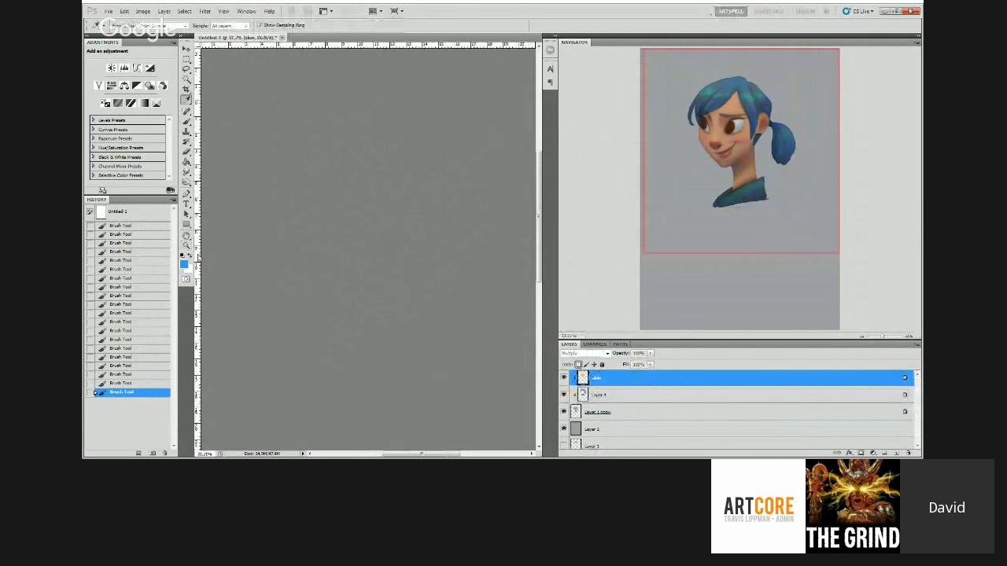
{"action": "key", "text": "b"}
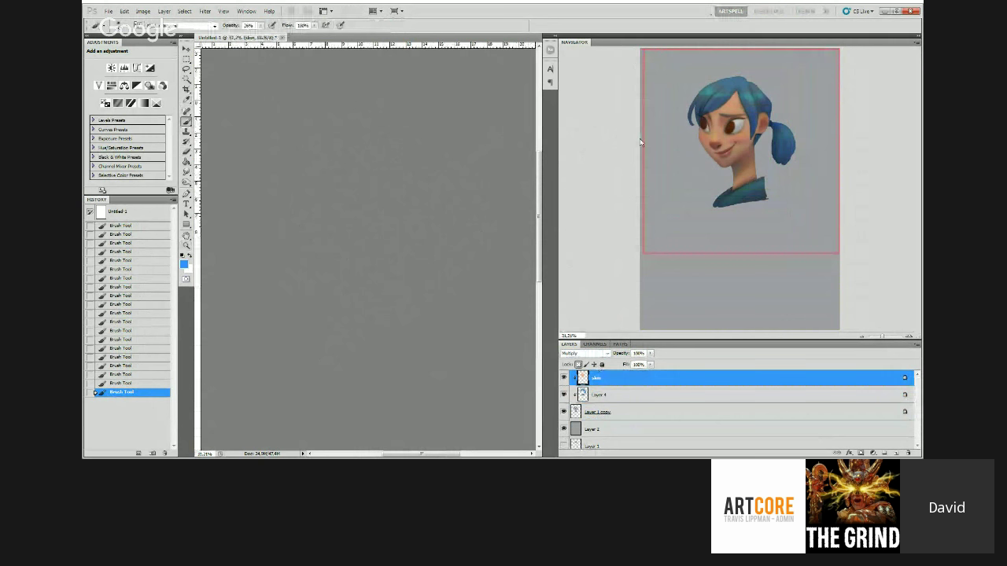
{"action": "left_click", "coordinate": [640, 142]}
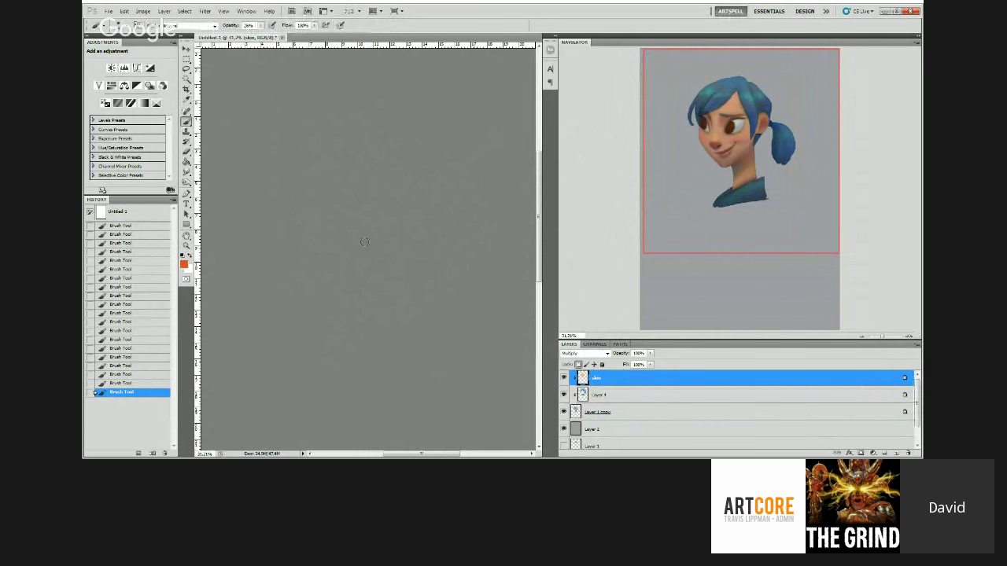
{"action": "key", "text": "ctrl+space"}
{"action": "mouse_move", "coordinate": [364, 242]}
{"action": "left_mouse_down"}
{"action": "mouse_move", "coordinate": [361, 183]}
{"action": "mouse_move", "coordinate": [429, 209]}
{"action": "left_mouse_up"}
Step: Select the skin layer, Layer 4 and the copied base layer of the head together and group them
{"action": "left_click", "coordinate": [878, 396]}
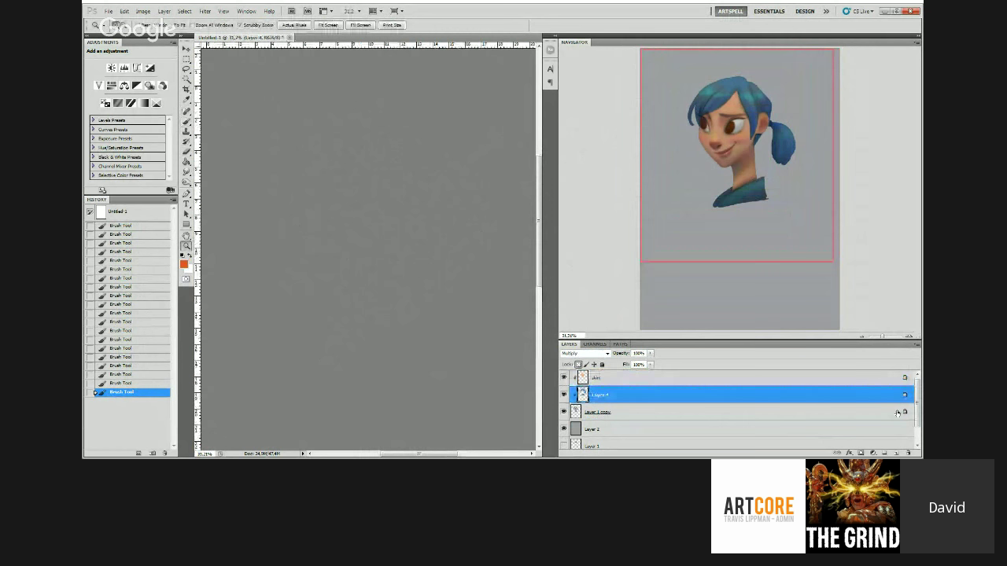
{"action": "left_click", "coordinate": [731, 379]}
{"action": "left_click", "coordinate": [747, 412], "text": "shift"}
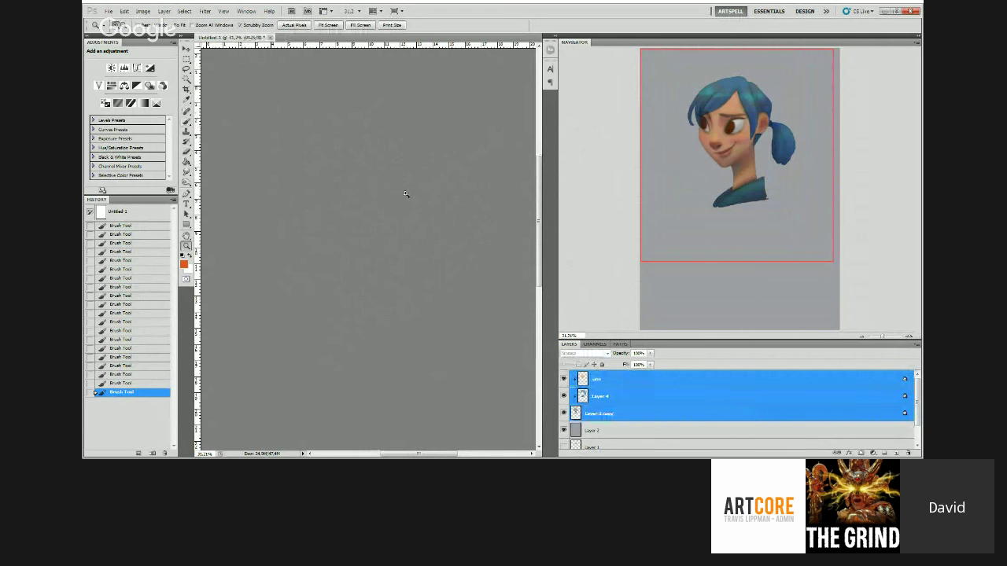
{"action": "mouse_move", "coordinate": [405, 194]}
{"action": "left_mouse_down"}
{"action": "mouse_move", "coordinate": [431, 207]}
{"action": "mouse_move", "coordinate": [398, 214]}
{"action": "mouse_move", "coordinate": [407, 209]}
{"action": "left_mouse_up"}
{"action": "key", "text": "ctrl+g"}
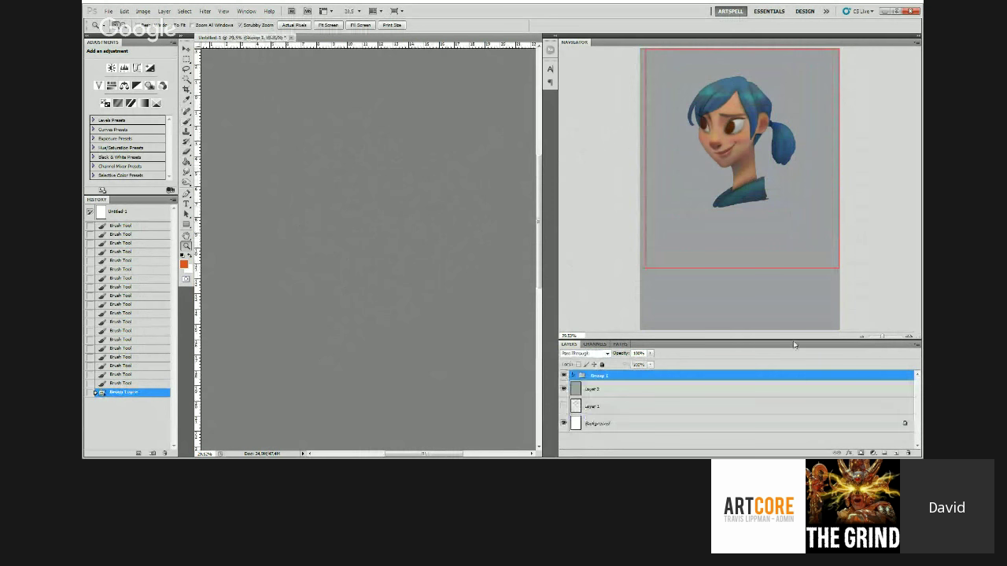
Step: Duplicate the group, merge the duplicate into a single layer and hide the original group
{"action": "left_click_drag", "start_coordinate": [873, 453], "coordinate": [896, 453]}
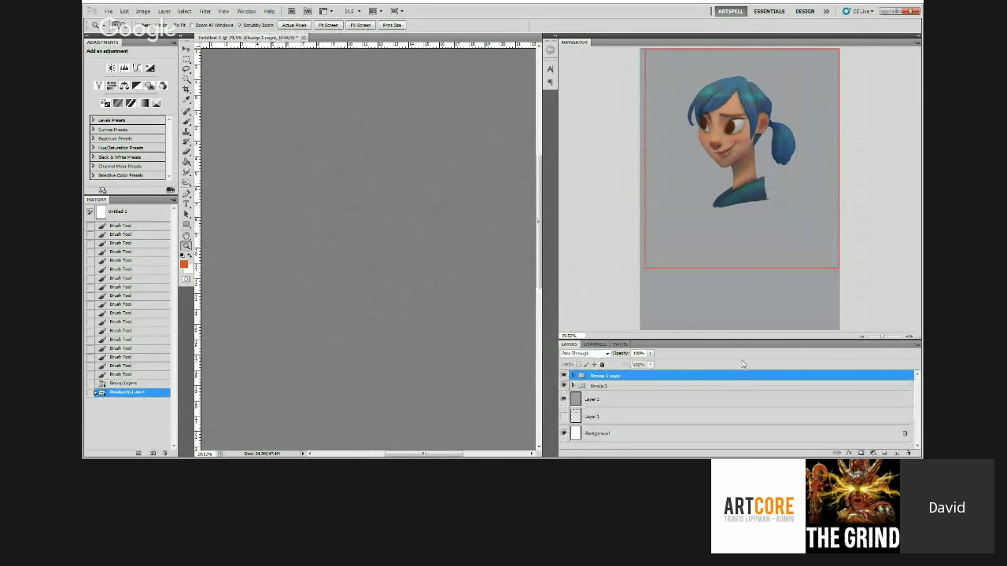
{"action": "key", "text": "ctrl+e"}
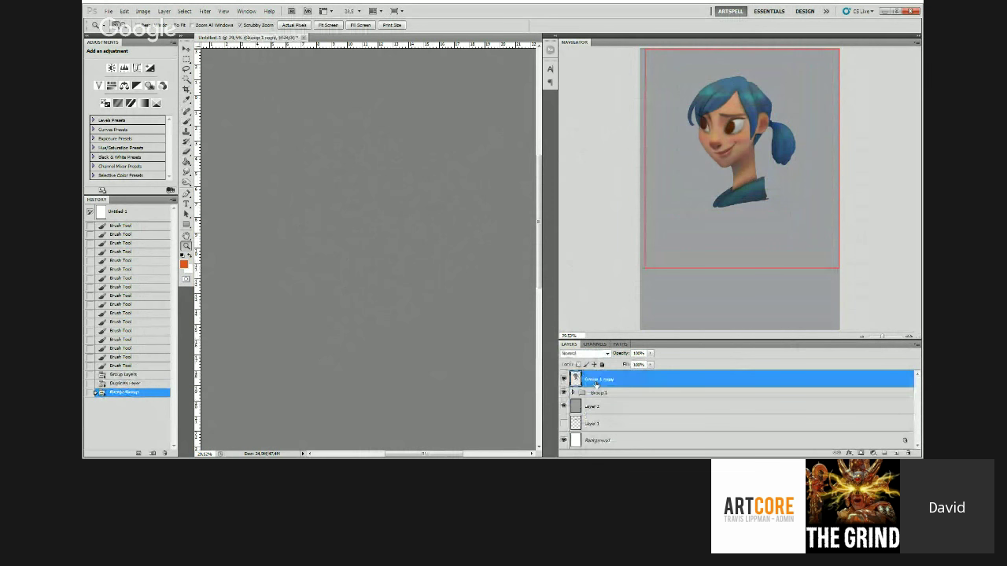
{"action": "left_click", "coordinate": [563, 393]}
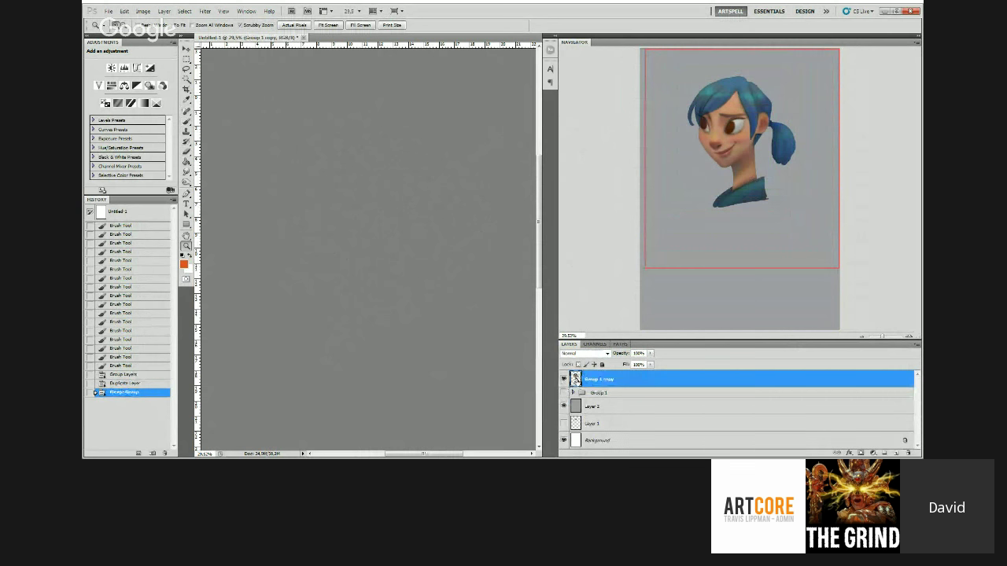
Step: Reset the painting colour to black and brush small dark strokes along the upper lid of the larger eye on the merged layer
{"action": "left_click_drag", "start_coordinate": [395, 169], "coordinate": [377, 166]}
{"action": "key", "text": "b"}
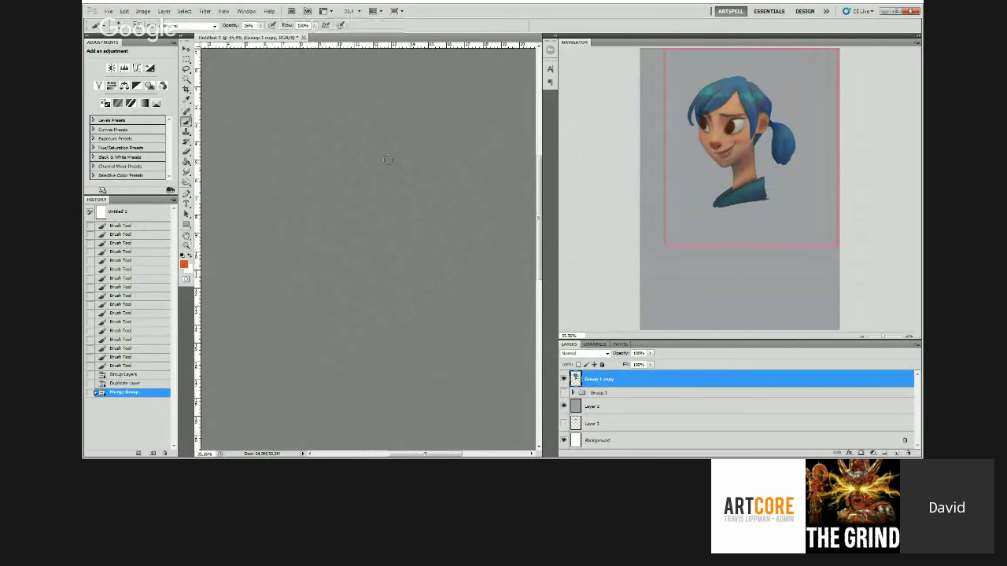
{"action": "left_click_drag", "start_coordinate": [388, 160], "coordinate": [340, 150]}
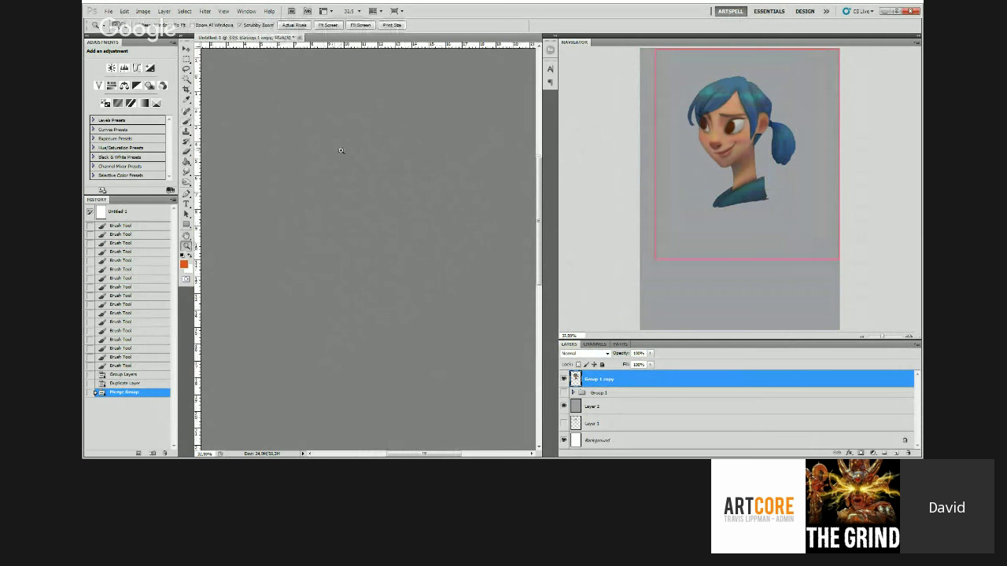
{"action": "key", "text": "b"}
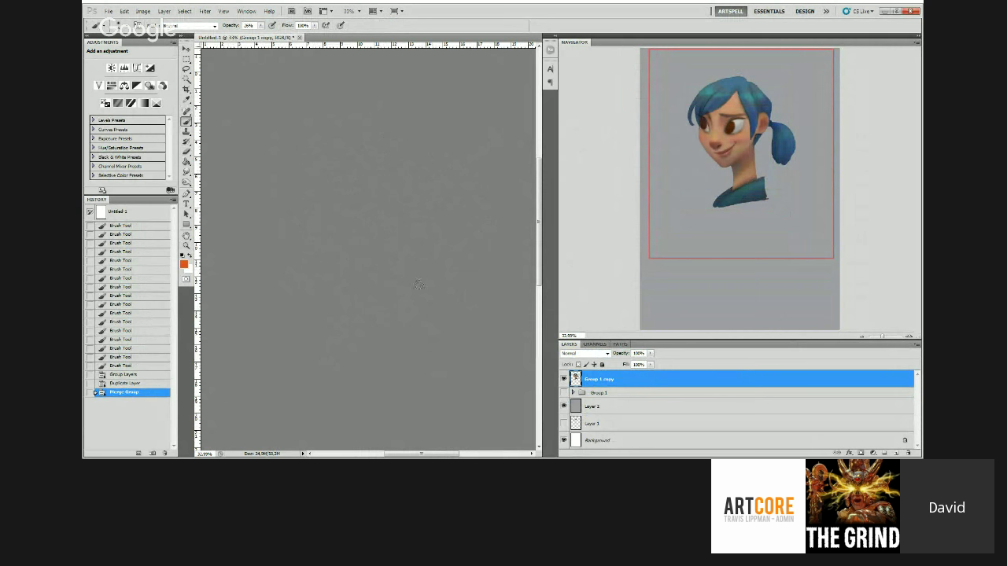
{"action": "mouse_move", "coordinate": [375, 197]}
{"action": "left_mouse_down"}
{"action": "mouse_move", "coordinate": [344, 193]}
{"action": "mouse_move", "coordinate": [365, 194]}
{"action": "mouse_move", "coordinate": [356, 205]}
{"action": "left_mouse_up"}
{"action": "key", "text": "b"}
{"action": "key", "text": "d"}
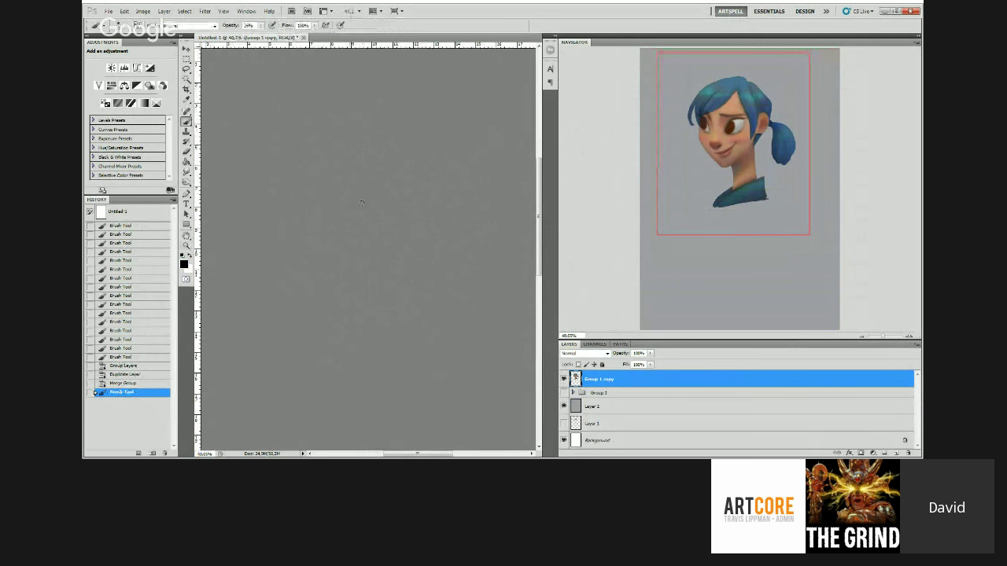
{"action": "left_click", "coordinate": [361, 203]}
{"action": "left_click", "coordinate": [363, 203]}
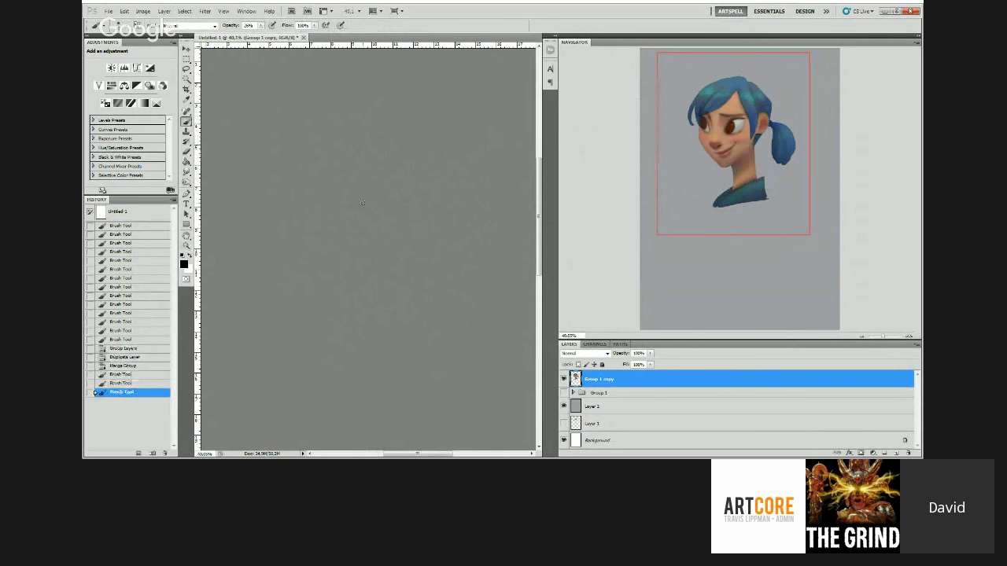
{"action": "left_click_drag", "start_coordinate": [363, 203], "coordinate": [359, 207]}
{"action": "left_click_drag", "start_coordinate": [360, 204], "coordinate": [355, 208]}
{"action": "left_click_drag", "start_coordinate": [357, 205], "coordinate": [344, 213]}
{"action": "mouse_move", "coordinate": [343, 213]}
{"action": "left_mouse_down"}
{"action": "mouse_move", "coordinate": [317, 224]}
{"action": "mouse_move", "coordinate": [345, 224]}
{"action": "left_mouse_up"}
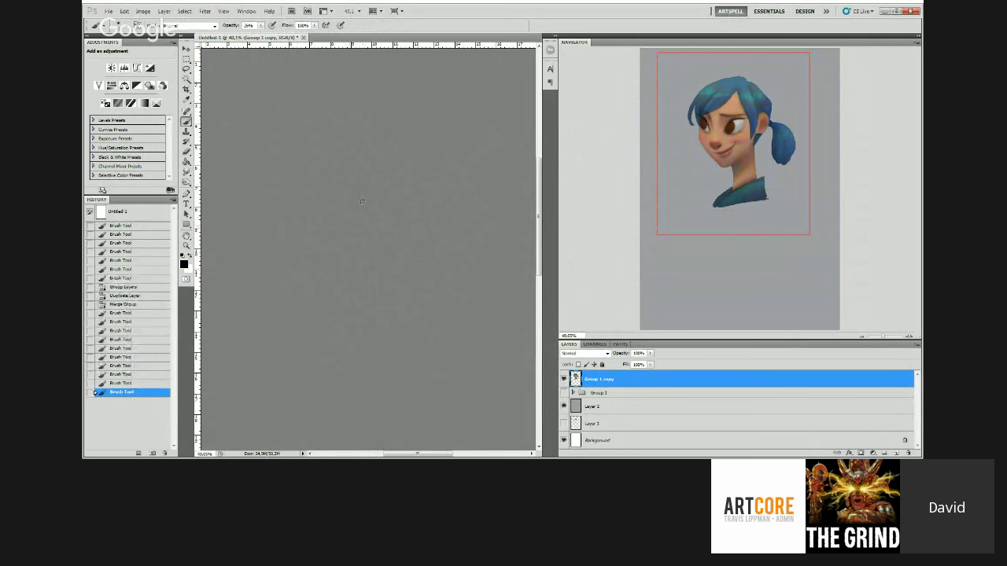
{"action": "left_click", "coordinate": [362, 201]}
Step: Change the brush's blending mode to Color Dodge
{"action": "key", "text": "z"}
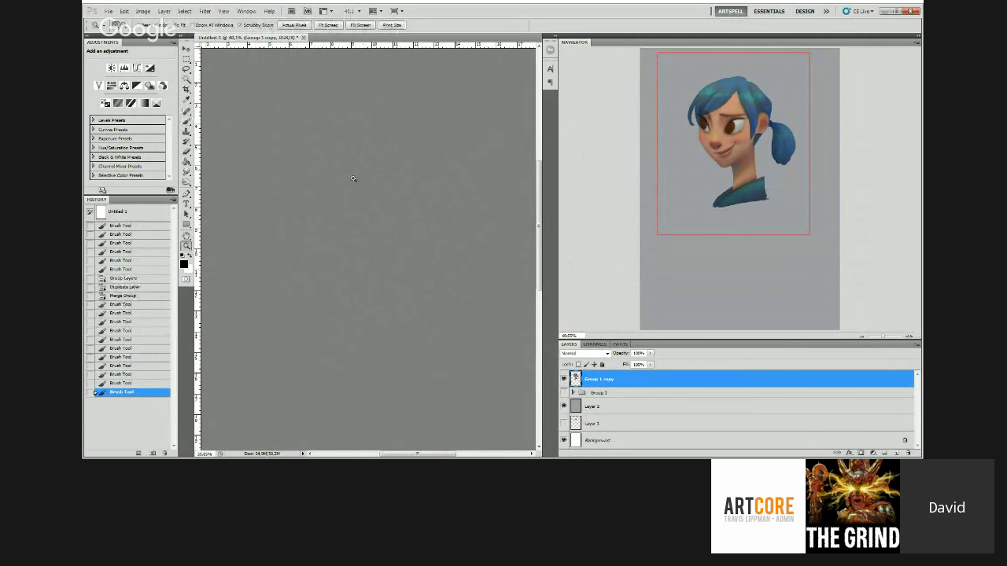
{"action": "left_click_drag", "start_coordinate": [353, 179], "coordinate": [345, 179]}
{"action": "key", "text": "b"}
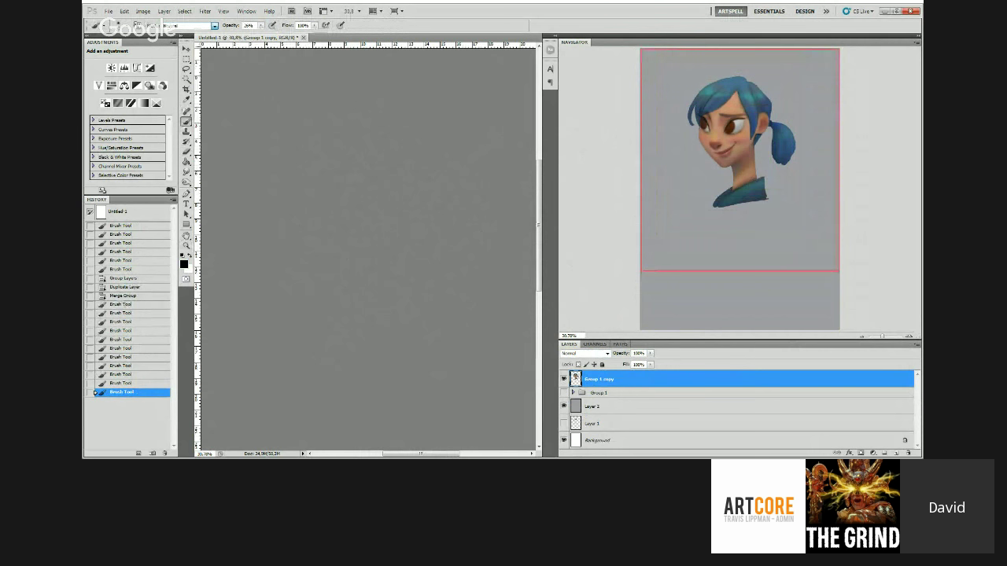
{"action": "left_click", "coordinate": [182, 26]}
{"action": "scroll", "coordinate": [184, 27], "scroll_direction": "down", "scroll_amount": 11}
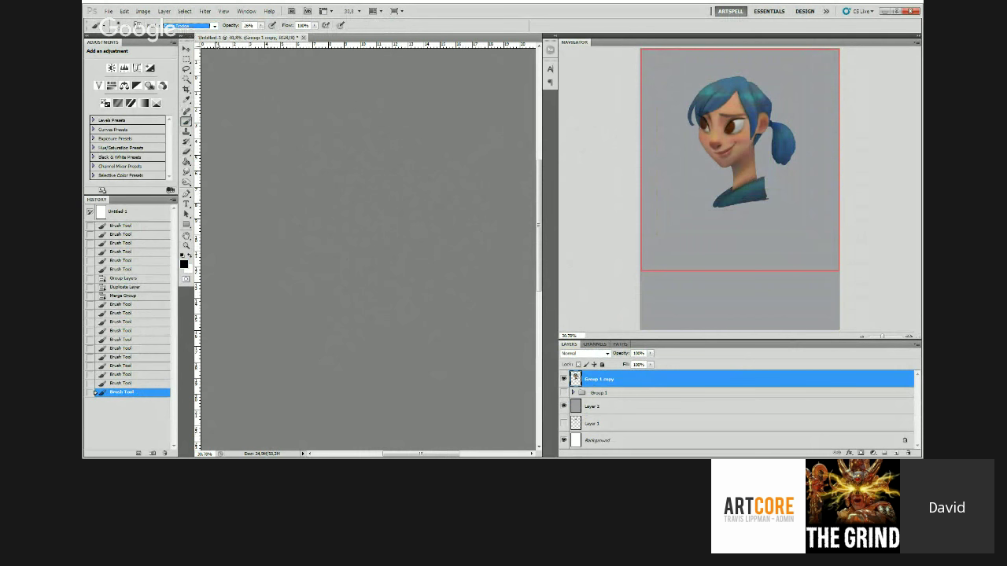
Step: Adjust the brush opacity, sample an orange from the face and brush warm Color Dodge highlights onto the skin of the merged layer
{"action": "mouse_move", "coordinate": [262, 27]}
{"action": "left_mouse_down"}
{"action": "mouse_move", "coordinate": [246, 37]}
{"action": "mouse_move", "coordinate": [262, 38]}
{"action": "left_mouse_up"}
{"action": "key", "text": "i"}
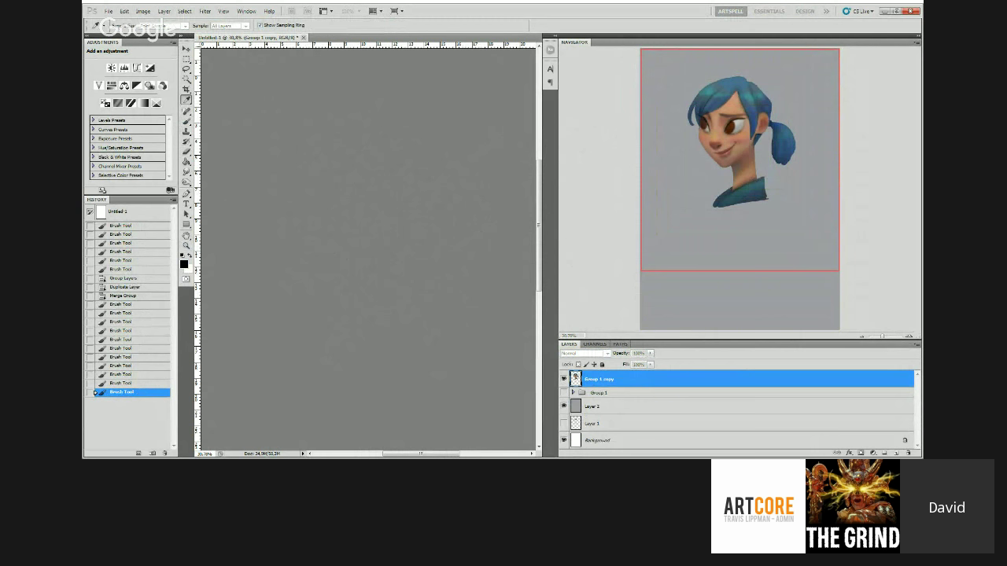
{"action": "key", "text": "b"}
{"action": "left_click", "coordinate": [338, 206], "text": "alt"}
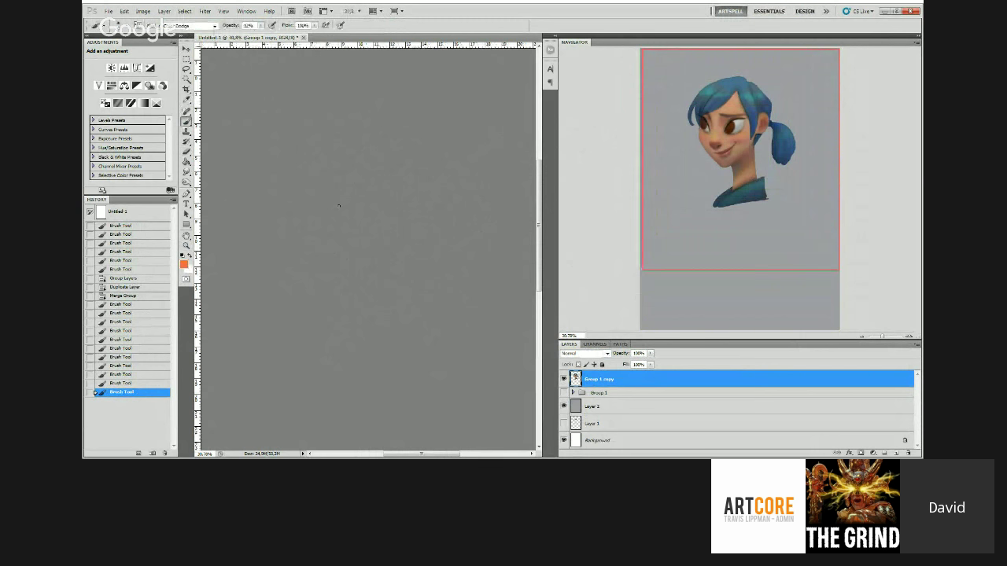
{"action": "scroll", "coordinate": [258, 252], "scroll_direction": "up", "scroll_amount": 2}
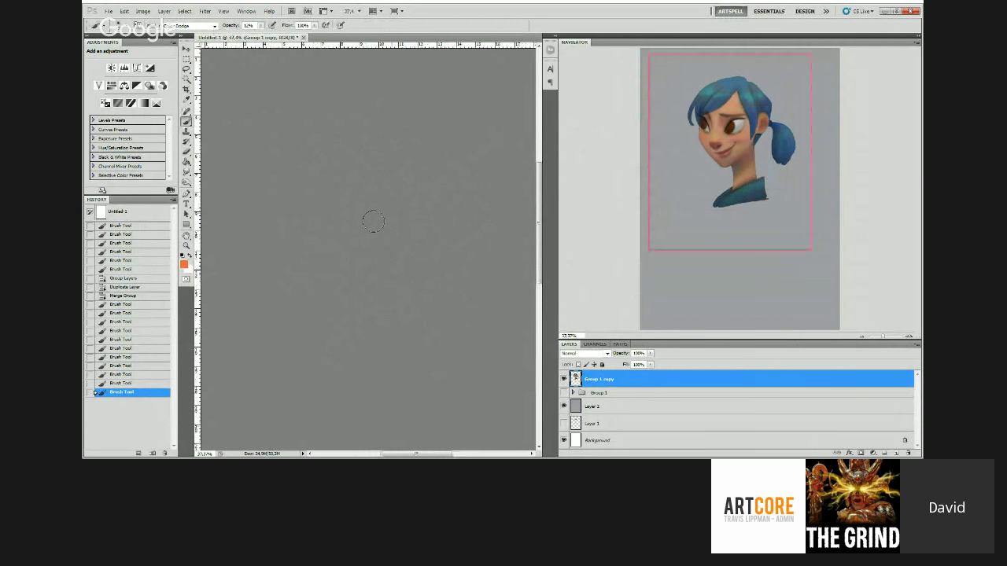
{"action": "mouse_move", "coordinate": [398, 217]}
{"action": "left_mouse_down"}
{"action": "mouse_move", "coordinate": [317, 209]}
{"action": "mouse_move", "coordinate": [353, 213]}
{"action": "mouse_move", "coordinate": [391, 161]}
{"action": "mouse_move", "coordinate": [345, 150]}
{"action": "left_mouse_up"}
{"action": "key", "text": "z"}
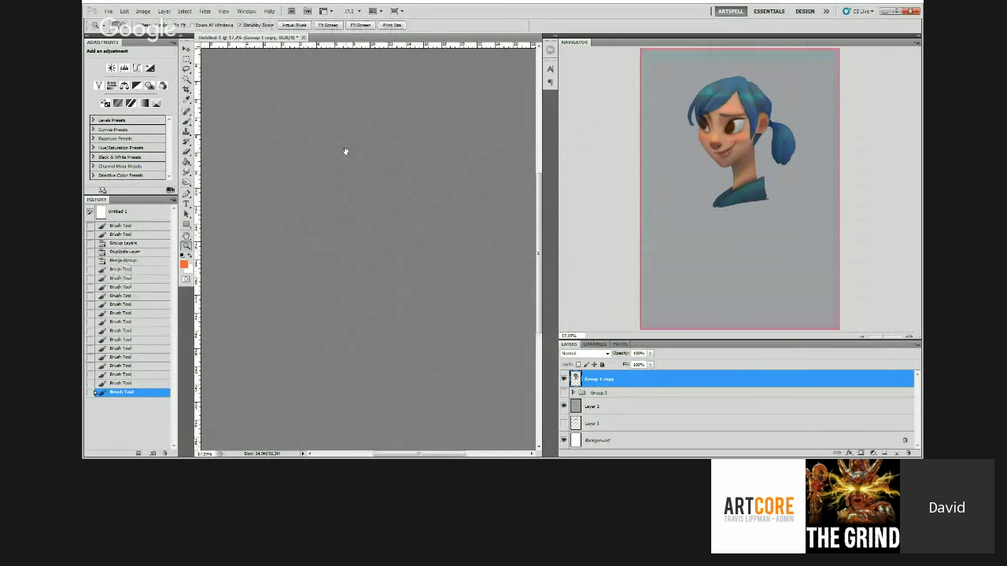
{"action": "key", "text": "b"}
{"action": "mouse_move", "coordinate": [346, 151]}
{"action": "left_mouse_down"}
{"action": "mouse_move", "coordinate": [406, 165]}
{"action": "mouse_move", "coordinate": [373, 167]}
{"action": "left_mouse_up"}
{"action": "key", "text": "z"}
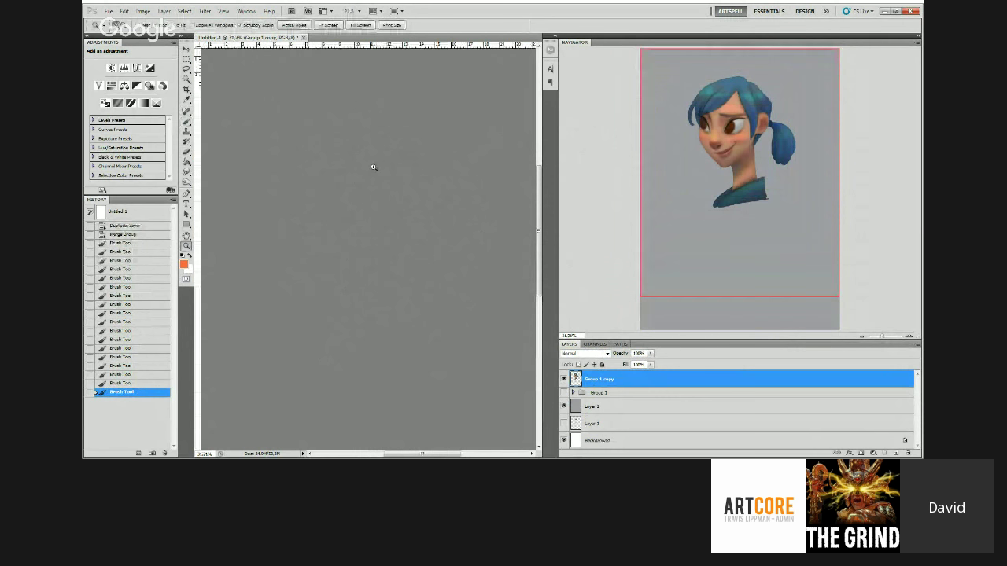
{"action": "key", "text": "b"}
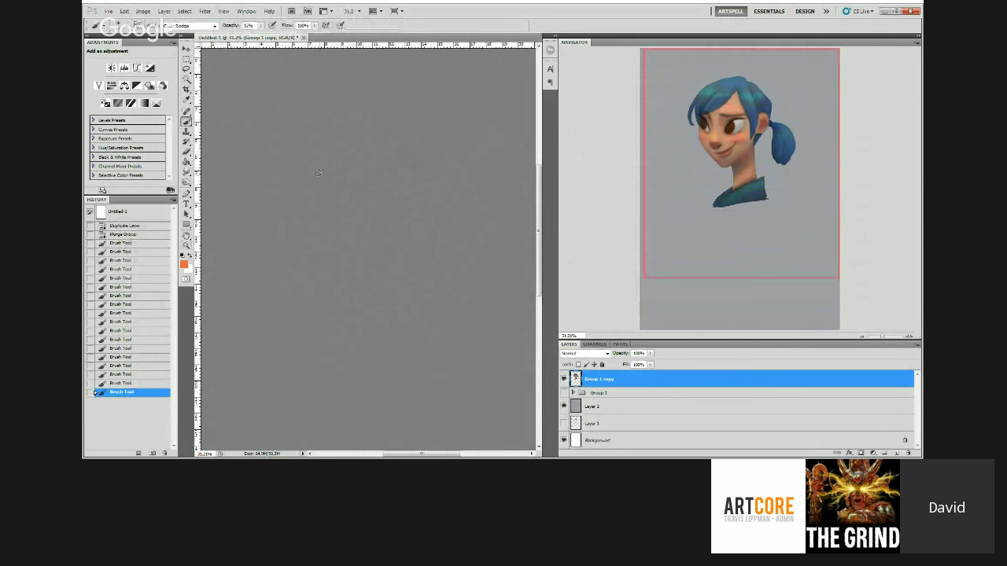
{"action": "left_click_drag", "start_coordinate": [323, 183], "coordinate": [341, 189]}
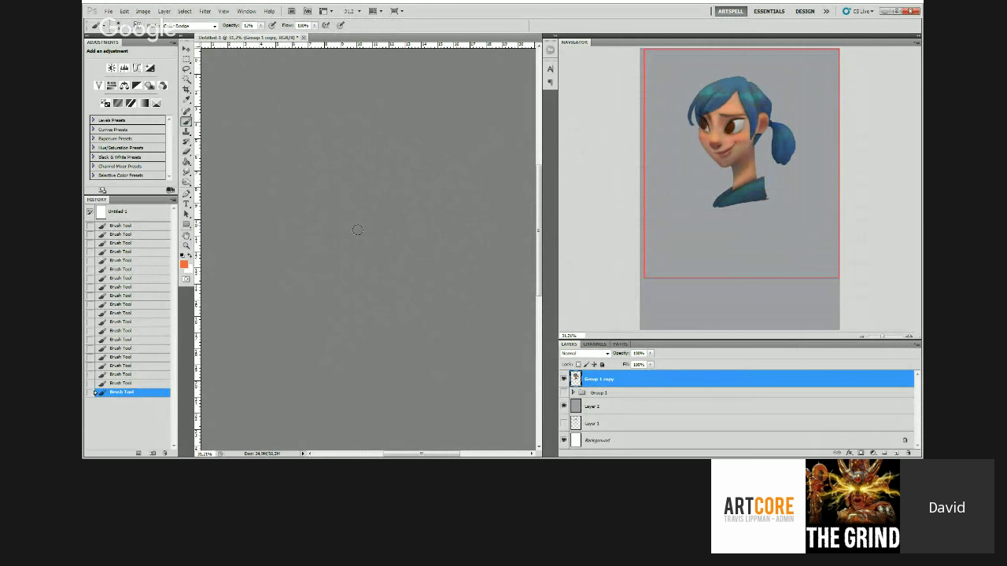
Step: Sample teal from the hair, shift the colour to light cyan and brush glowing Color Dodge highlights across the fringe and crown
{"action": "key", "text": "z"}
{"action": "mouse_move", "coordinate": [321, 180]}
{"action": "left_mouse_down"}
{"action": "mouse_move", "coordinate": [301, 195]}
{"action": "mouse_move", "coordinate": [374, 178]}
{"action": "left_mouse_up"}
{"action": "key", "text": "b"}
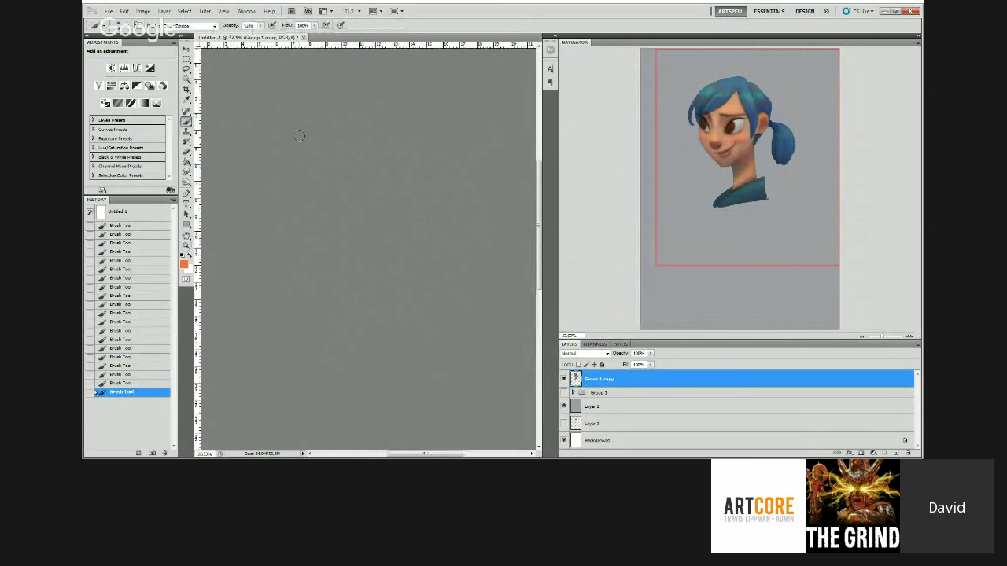
{"action": "left_click", "coordinate": [320, 143], "text": "alt"}
{"action": "key", "text": "i"}
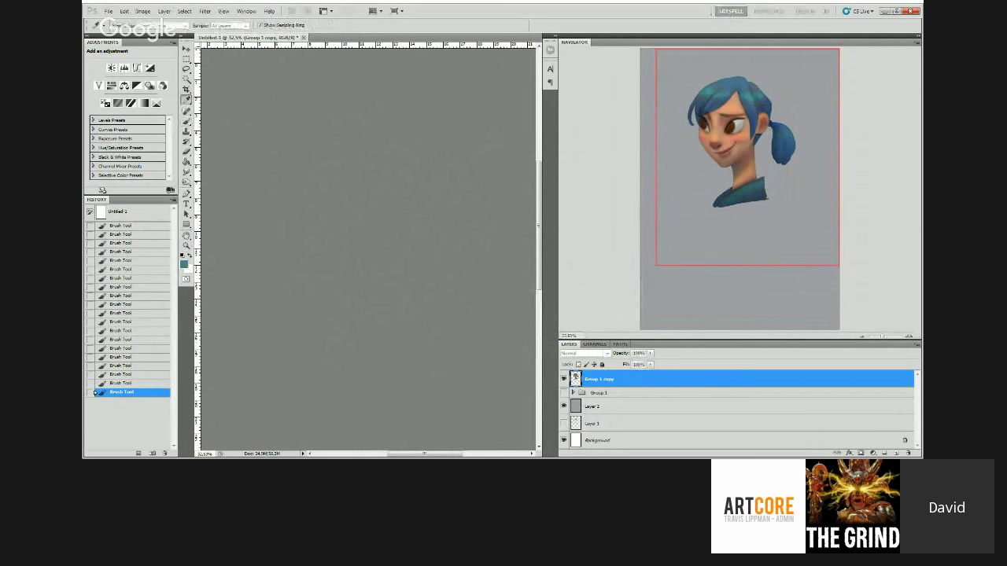
{"action": "key", "text": "b"}
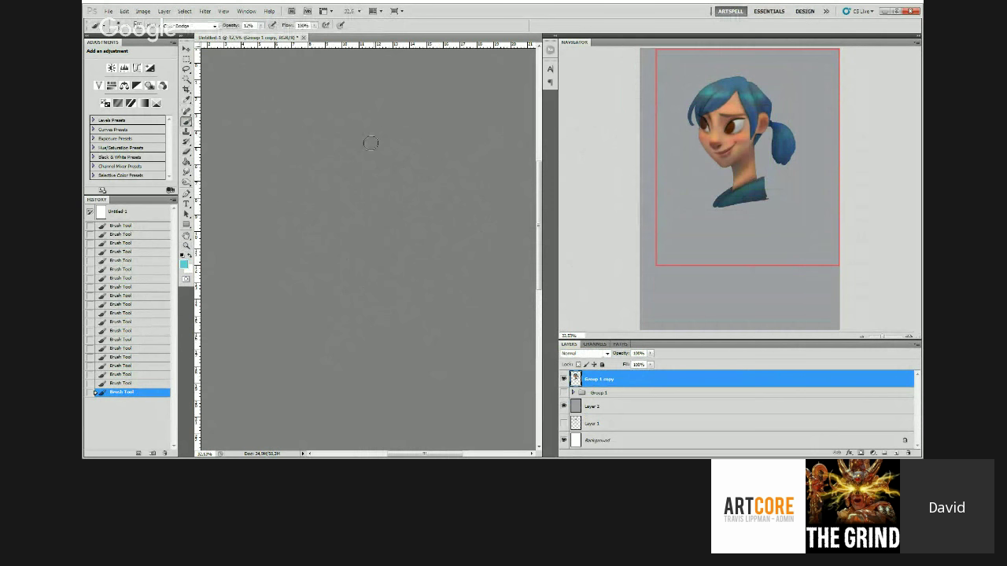
{"action": "mouse_move", "coordinate": [371, 143]}
{"action": "left_mouse_down"}
{"action": "mouse_move", "coordinate": [389, 150]}
{"action": "mouse_move", "coordinate": [378, 148]}
{"action": "left_mouse_up"}
{"action": "key", "text": "z"}
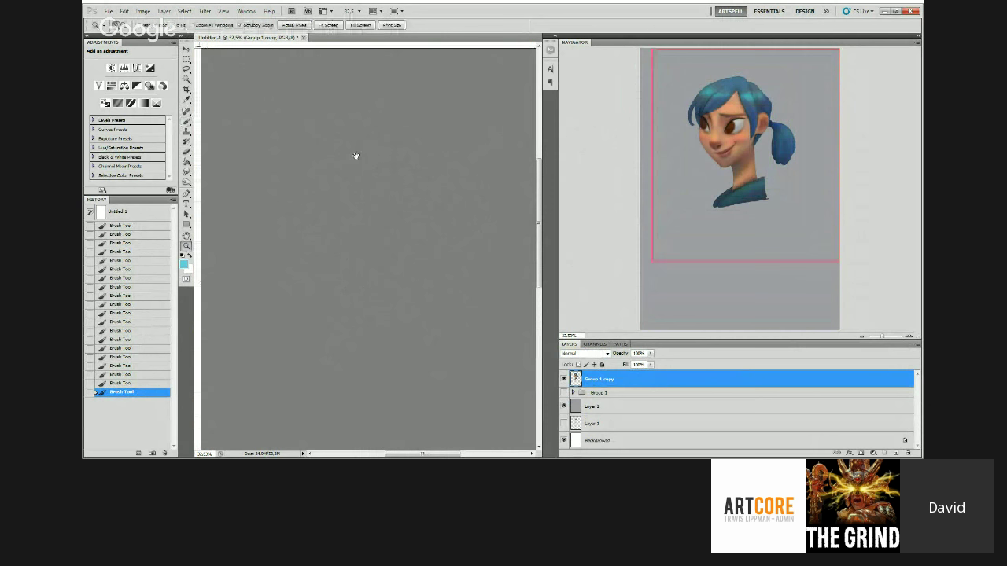
{"action": "key", "text": "b"}
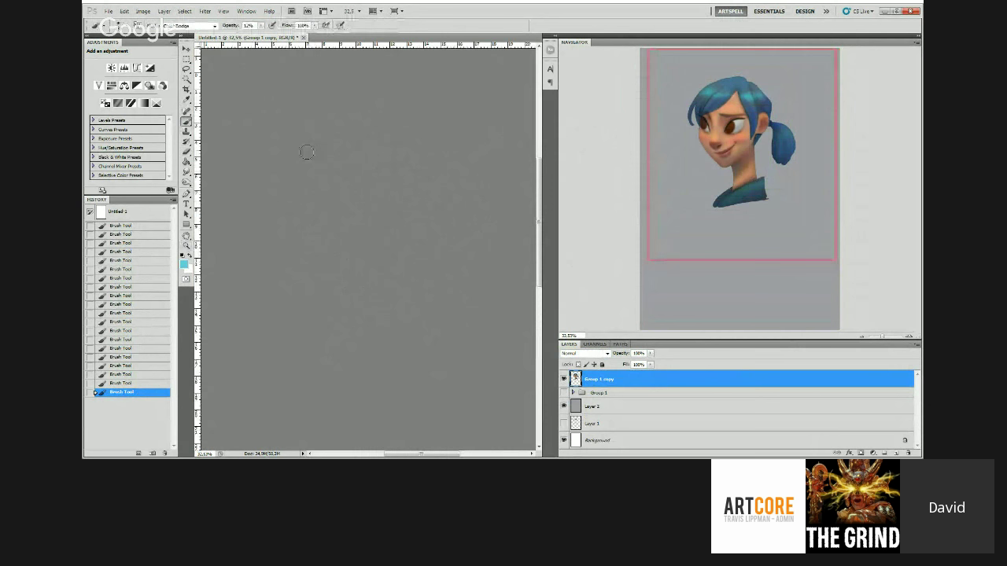
{"action": "key", "text": "z"}
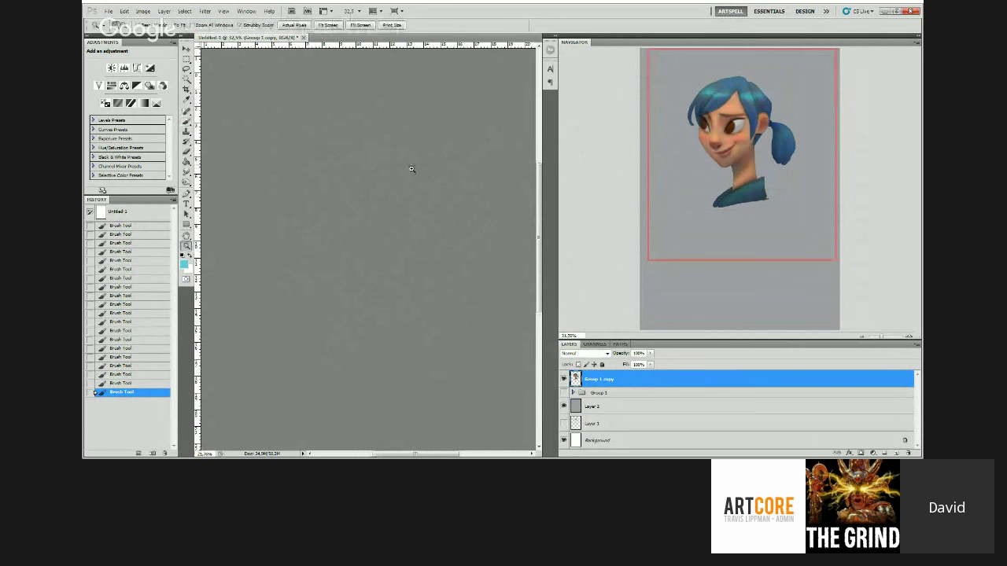
{"action": "key", "text": "b"}
{"action": "mouse_move", "coordinate": [412, 169]}
{"action": "left_mouse_down"}
{"action": "mouse_move", "coordinate": [403, 170]}
{"action": "mouse_move", "coordinate": [447, 197]}
{"action": "left_mouse_up"}
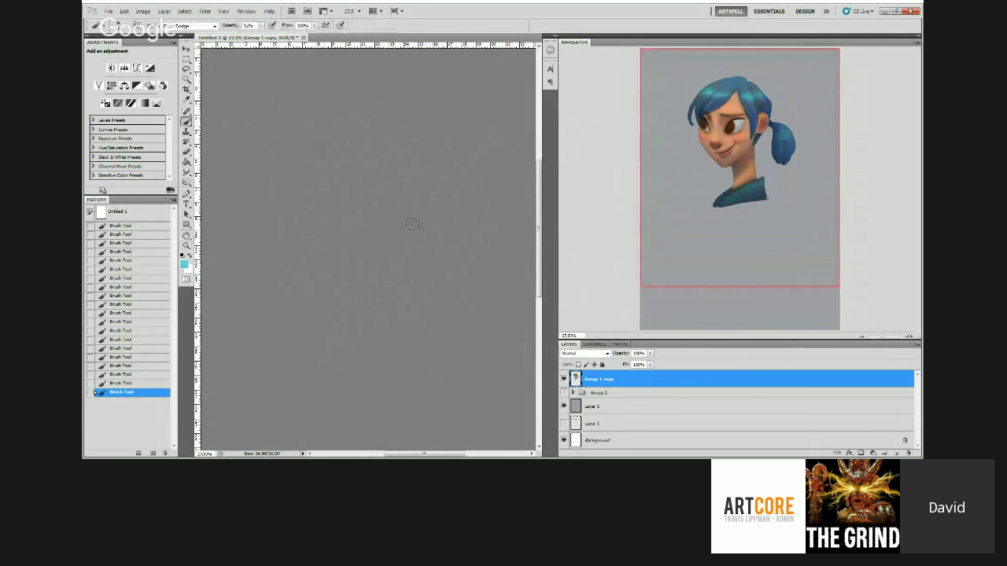
Step: Sample a light brown skin tone near the mouth and brush soft Color Dodge highlights onto the face
{"action": "key", "text": "z"}
{"action": "left_click_drag", "start_coordinate": [383, 192], "coordinate": [398, 209]}
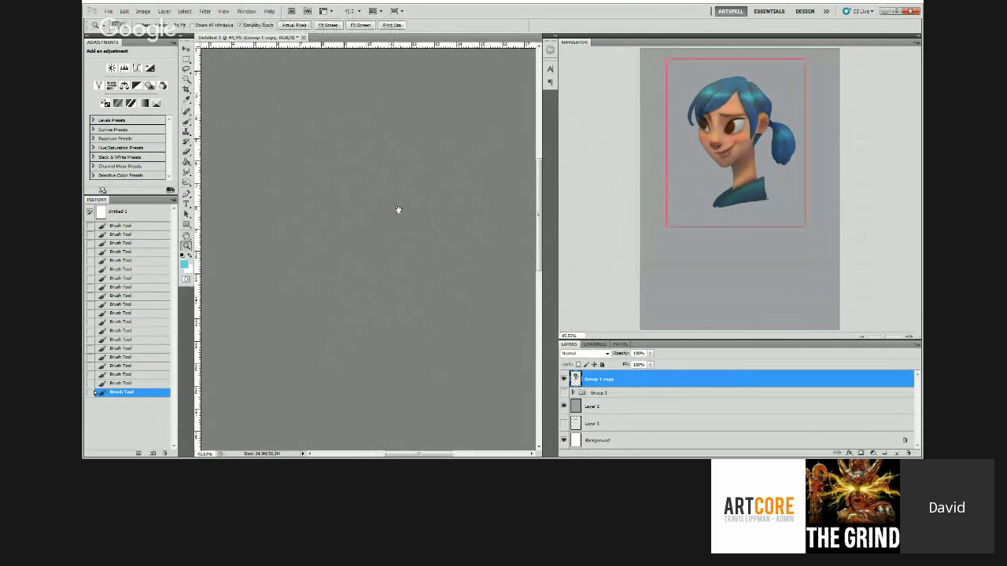
{"action": "key", "text": "b"}
{"action": "left_click", "coordinate": [348, 260], "text": "alt"}
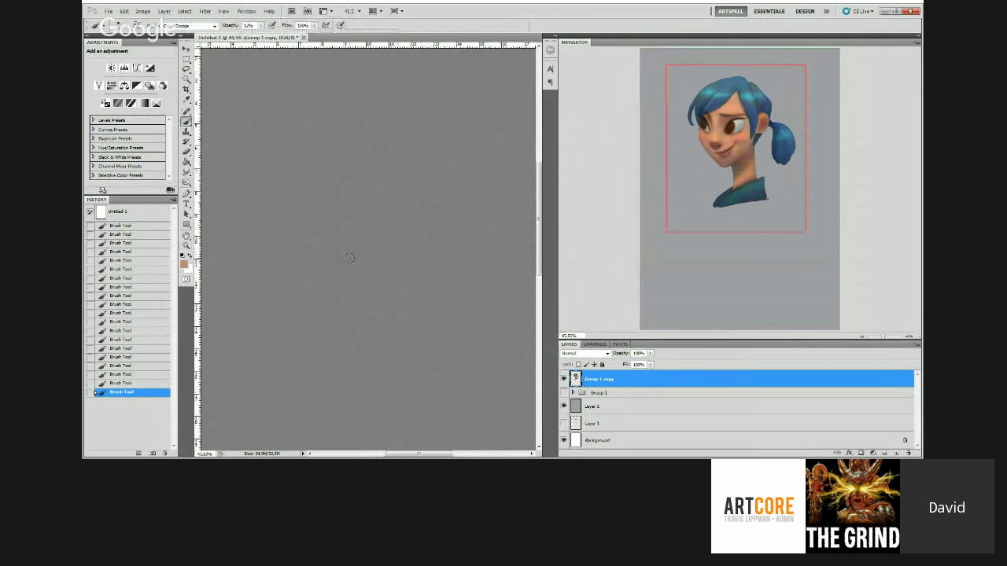
{"action": "left_click_drag", "start_coordinate": [367, 233], "coordinate": [361, 232]}
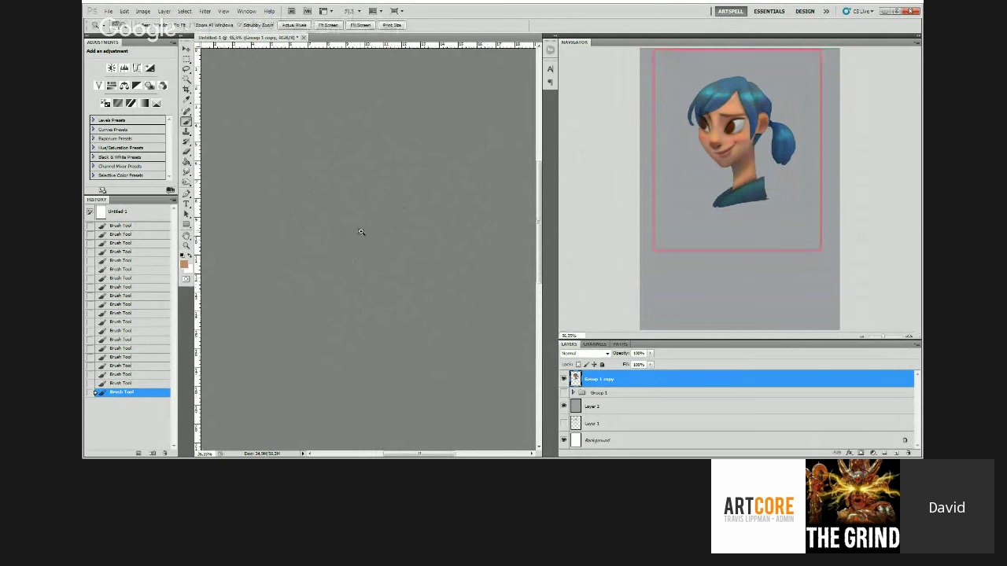
{"action": "key", "text": "b"}
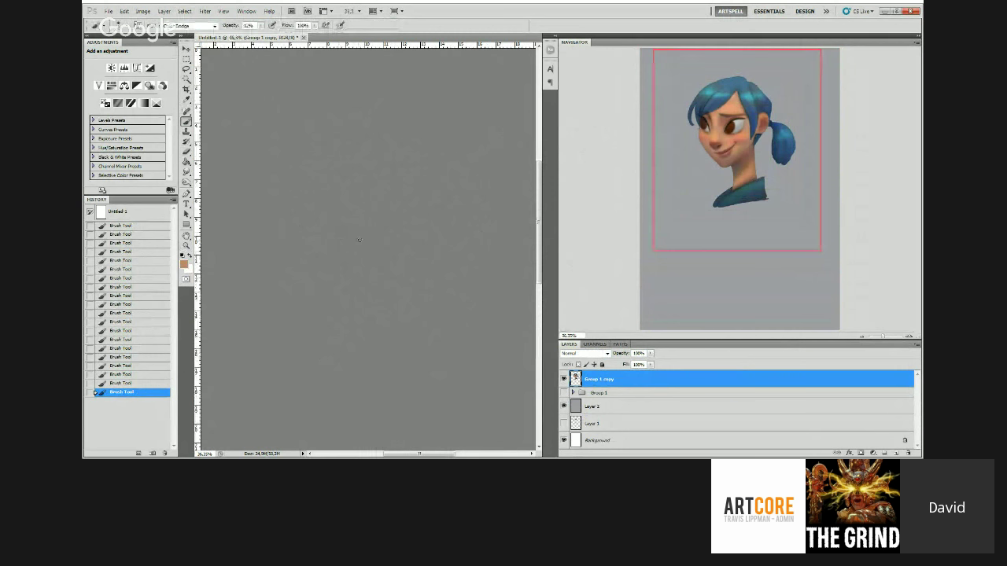
{"action": "key", "text": "z"}
{"action": "left_click", "coordinate": [358, 198]}
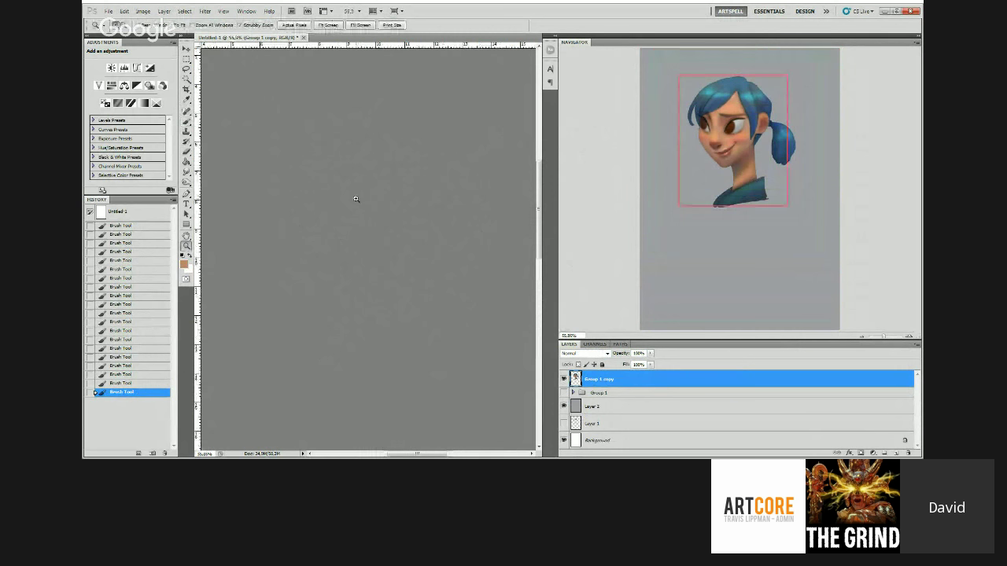
{"action": "key", "text": "b"}
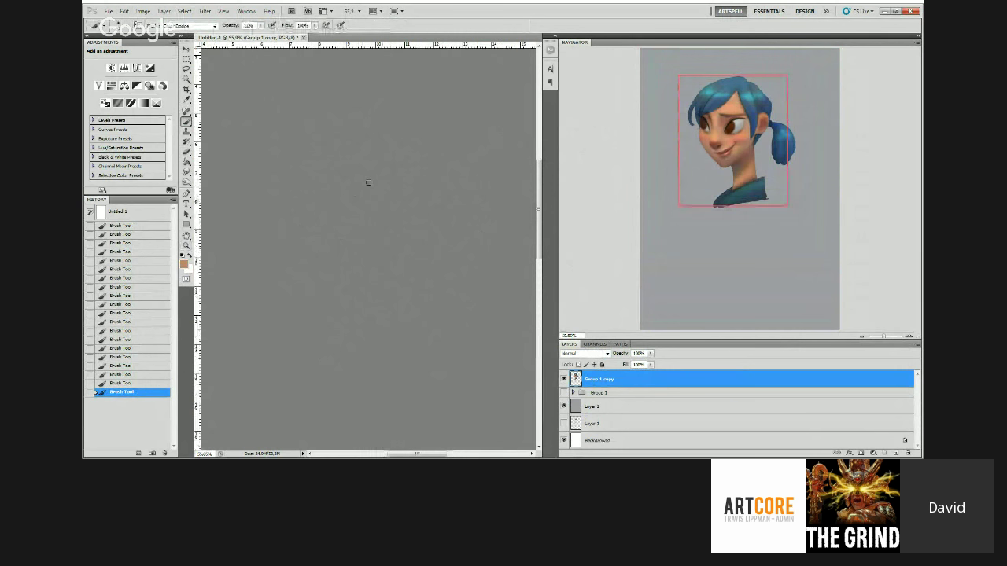
Step: Sample the light grey of the larger eye's white and brighten the eye with Color Dodge
{"action": "left_click", "coordinate": [393, 191], "text": "alt"}
{"action": "key", "text": "z"}
{"action": "mouse_move", "coordinate": [260, 172]}
{"action": "left_mouse_down"}
{"action": "mouse_move", "coordinate": [319, 160]}
{"action": "mouse_move", "coordinate": [263, 133]}
{"action": "left_mouse_up"}
{"action": "key", "text": "b"}
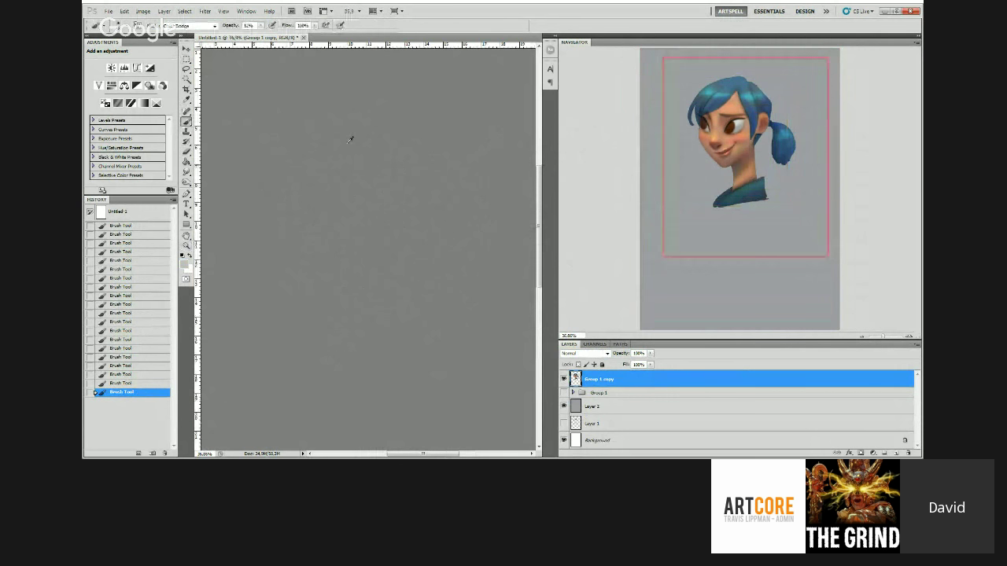
Step: Sample a light orange skin tone from the forehead for further Color Dodge highlights on the face
{"action": "left_click", "coordinate": [354, 141], "text": "alt"}
{"action": "key", "text": "z"}
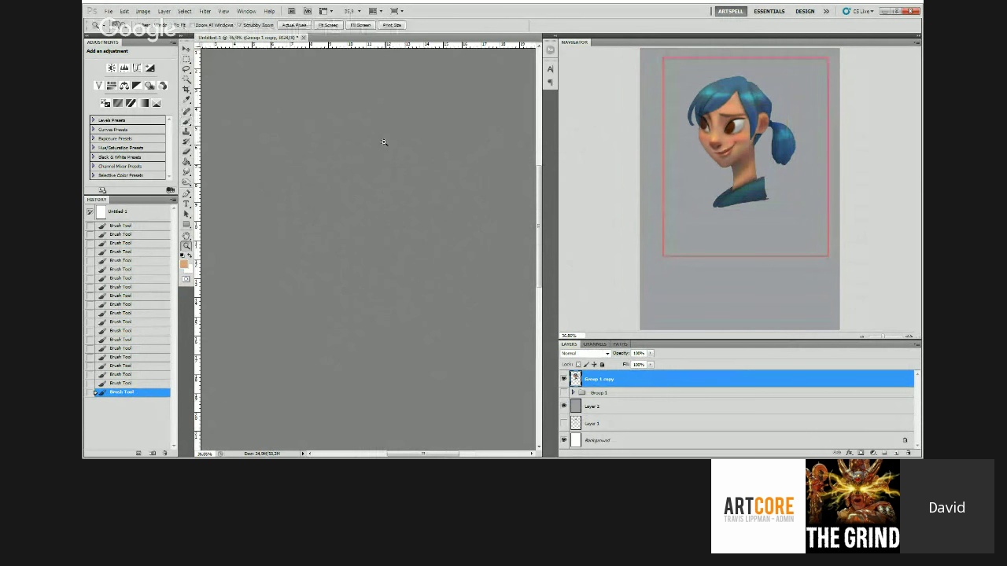
{"action": "left_click_drag", "start_coordinate": [384, 143], "coordinate": [354, 168]}
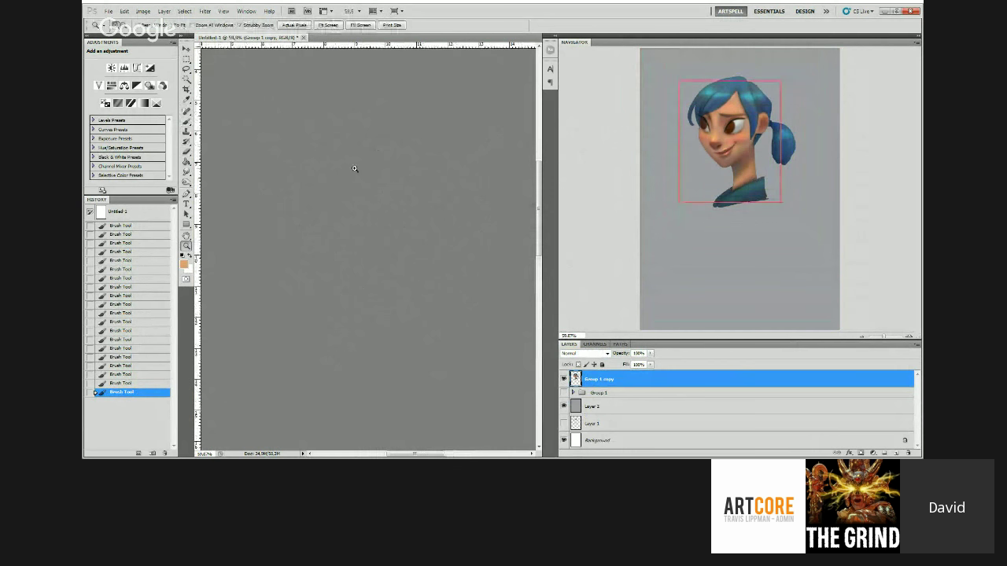
Step: Touch up the mouth with the Brush at 20% opacity, using a salmon tone sampled from the lips
{"action": "key", "text": "b"}
{"action": "key", "text": "d"}
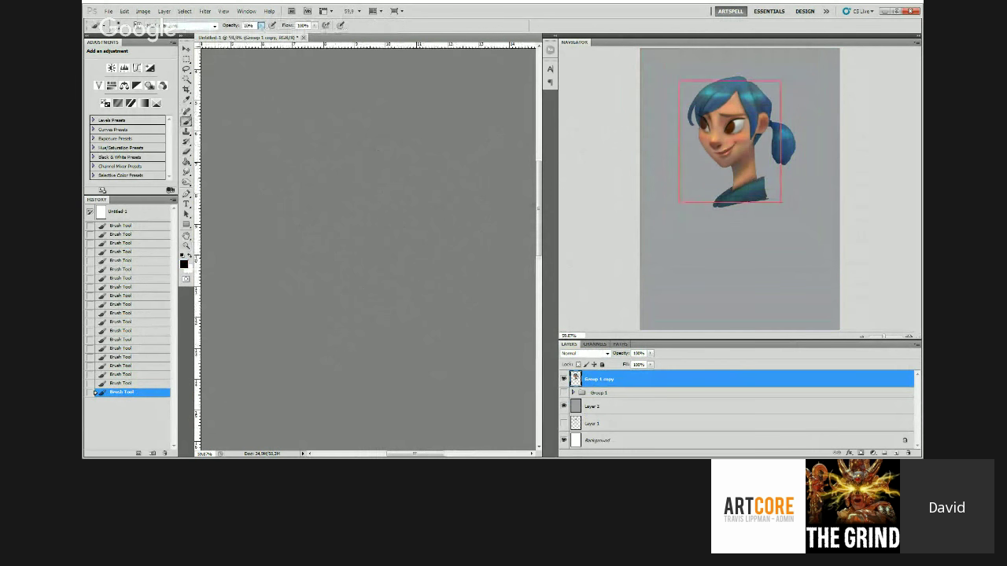
{"action": "key", "text": "z"}
{"action": "mouse_move", "coordinate": [400, 190]}
{"action": "left_mouse_down"}
{"action": "mouse_move", "coordinate": [416, 177]}
{"action": "mouse_move", "coordinate": [400, 165]}
{"action": "mouse_move", "coordinate": [389, 196]}
{"action": "left_mouse_up"}
{"action": "key", "text": "b"}
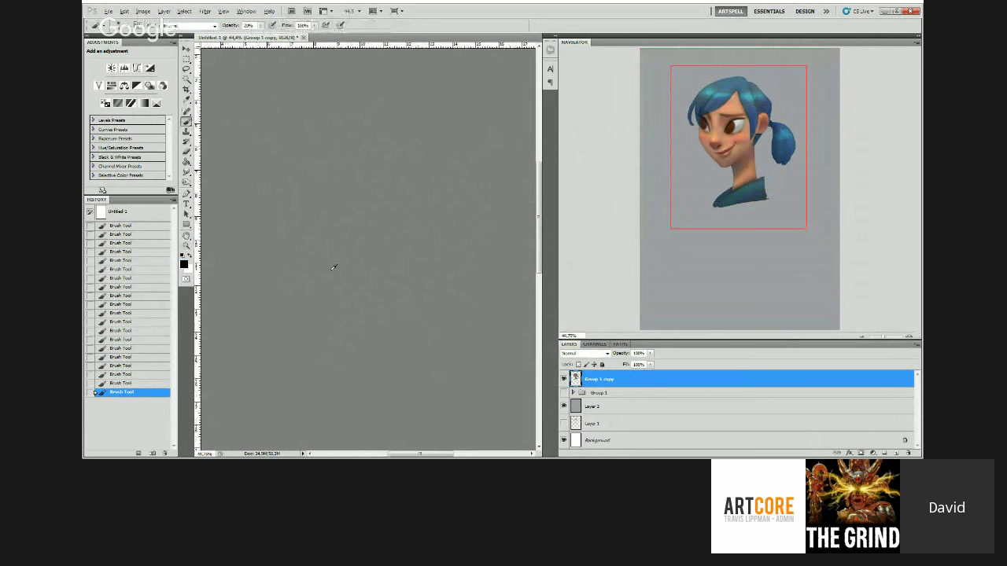
{"action": "left_click", "coordinate": [334, 267], "text": "alt"}
{"action": "key", "text": "z"}
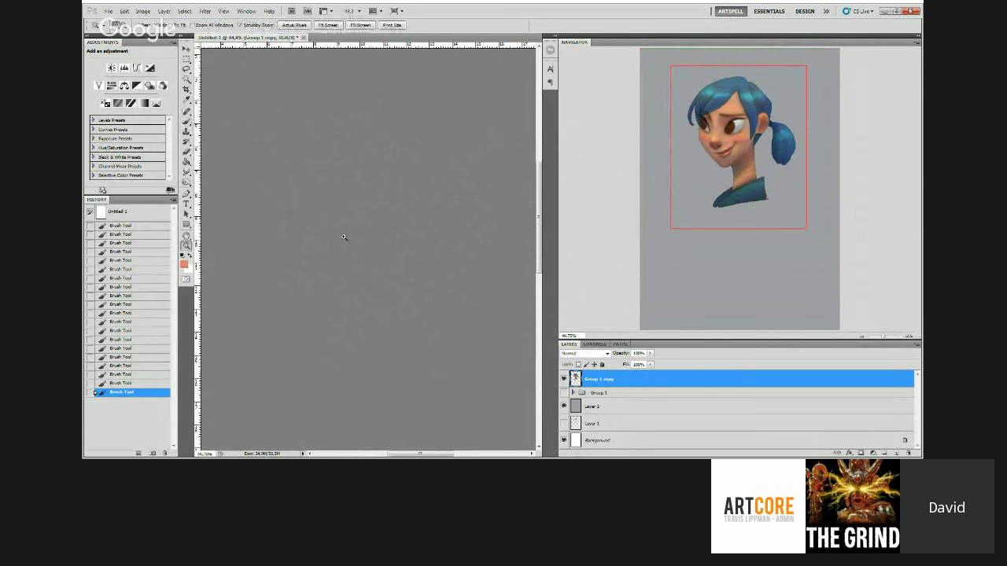
{"action": "left_click_drag", "start_coordinate": [343, 236], "coordinate": [337, 237]}
Step: Blend the jaw and cheek up to the ear with brown skin tones sampled from the face
{"action": "key", "text": "i"}
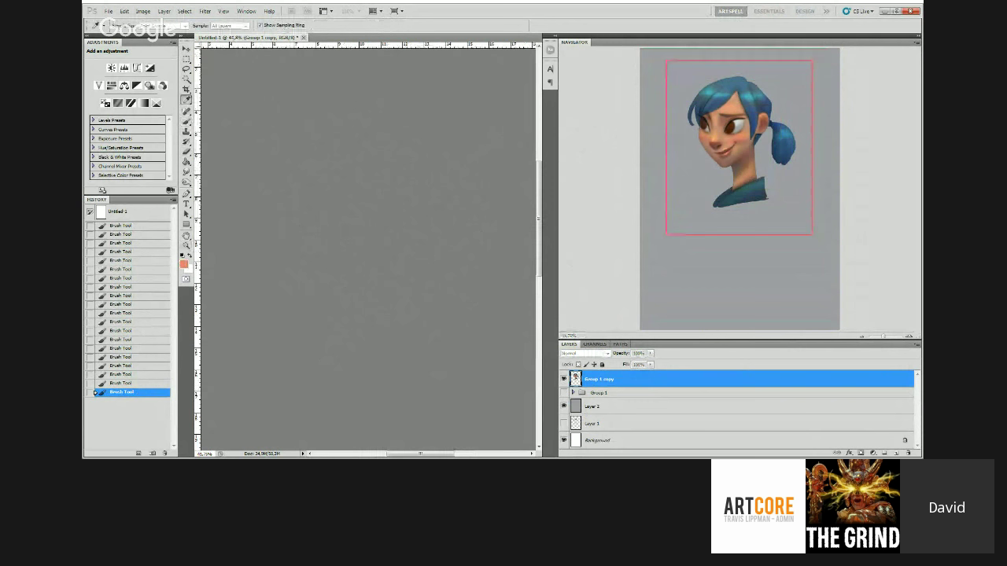
{"action": "key", "text": "b"}
{"action": "left_click", "coordinate": [362, 275], "text": "alt"}
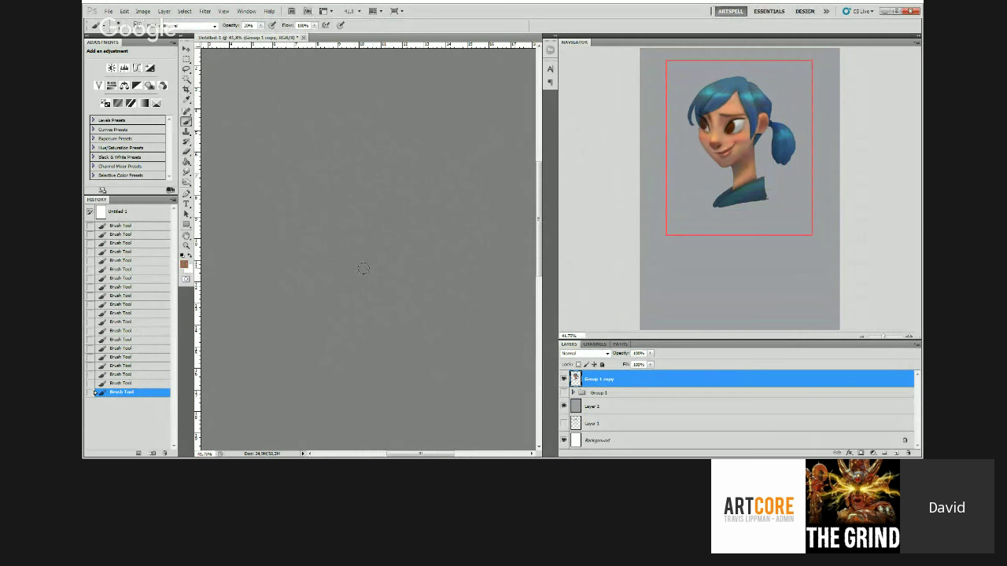
{"action": "left_click", "coordinate": [359, 281], "text": "alt"}
{"action": "left_click", "coordinate": [372, 266], "text": "alt"}
{"action": "left_click", "coordinate": [398, 223], "text": "alt"}
{"action": "mouse_move", "coordinate": [407, 225]}
{"action": "left_mouse_down"}
{"action": "mouse_move", "coordinate": [386, 207]}
{"action": "mouse_move", "coordinate": [421, 206]}
{"action": "left_mouse_up"}
{"action": "left_click", "coordinate": [421, 206], "text": "alt"}
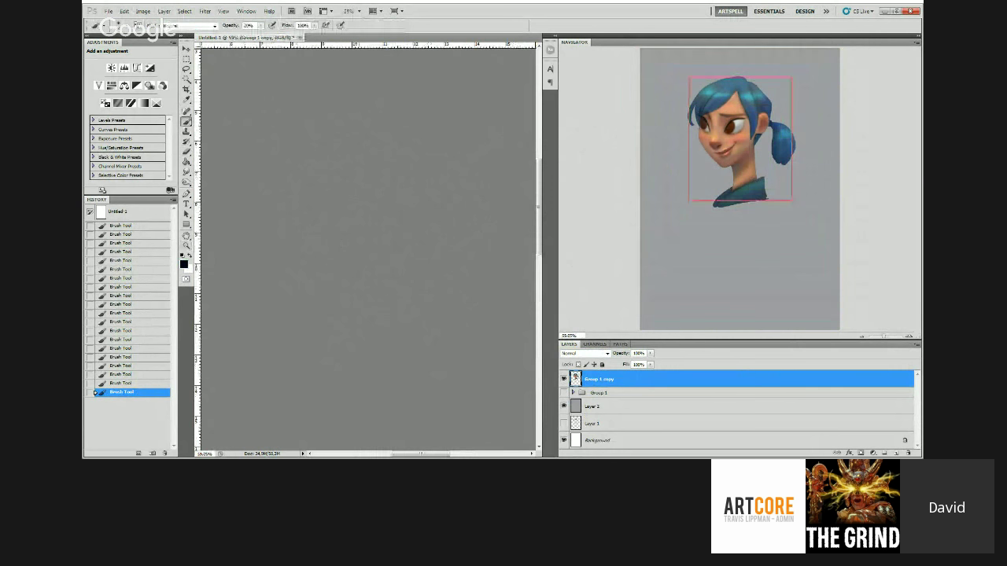
Step: Refine the shading in and around both eyes with colours sampled from the eye areas
{"action": "left_click", "coordinate": [337, 204], "text": "alt"}
{"action": "key", "text": "d"}
{"action": "left_click", "coordinate": [370, 237], "text": "alt"}
{"action": "left_click", "coordinate": [331, 220], "text": "alt"}
{"action": "left_click", "coordinate": [253, 234], "text": "alt"}
{"action": "left_click", "coordinate": [248, 205], "text": "alt"}
{"action": "left_click", "coordinate": [245, 208], "text": "alt"}
Step: Touch up the eye highlights and dark accents with pure white and black
{"action": "key", "text": "d"}
{"action": "key", "text": "x"}
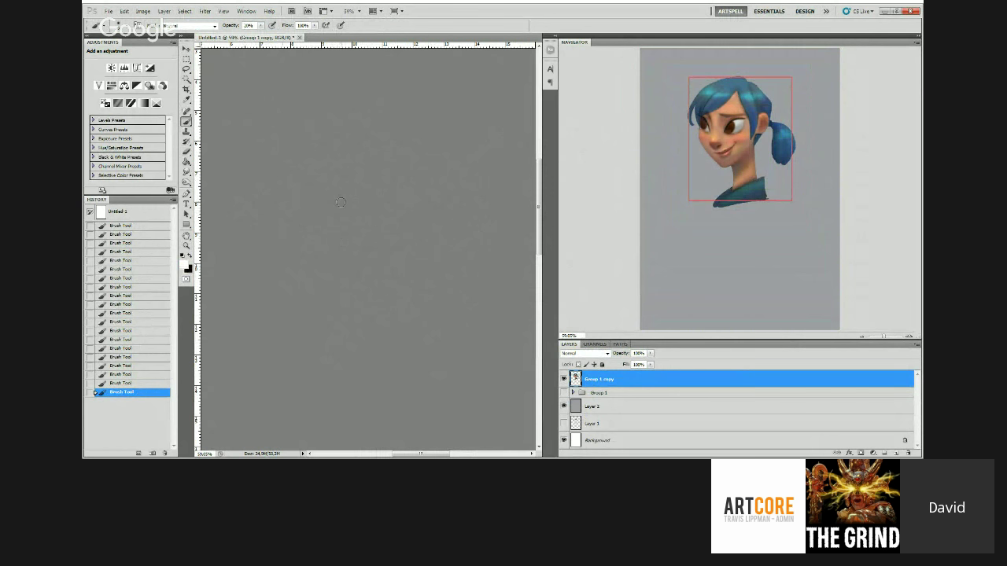
{"action": "key", "text": "z"}
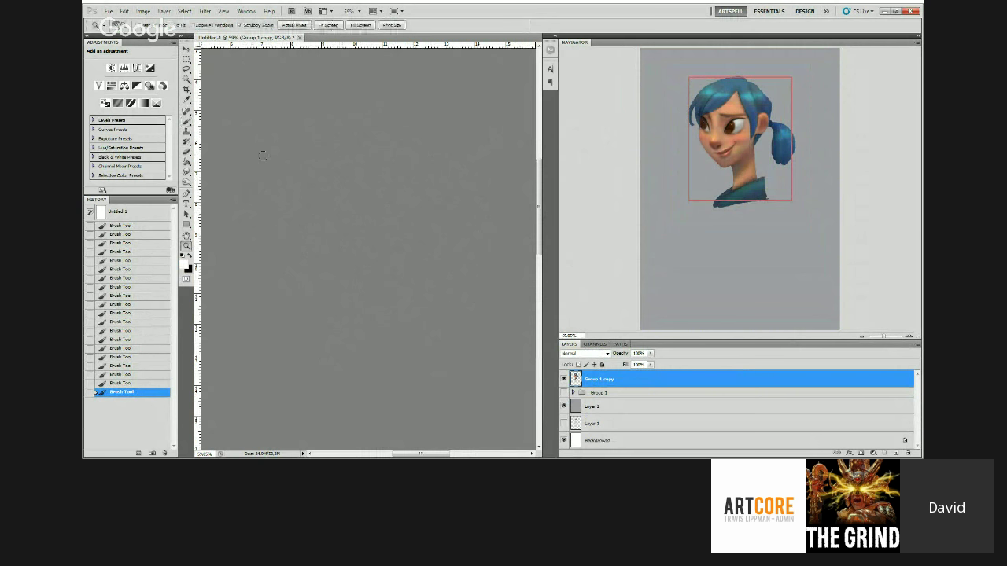
{"action": "left_click_drag", "start_coordinate": [263, 156], "coordinate": [238, 155]}
{"action": "key", "text": "ctrl+plus"}
{"action": "key", "text": "b"}
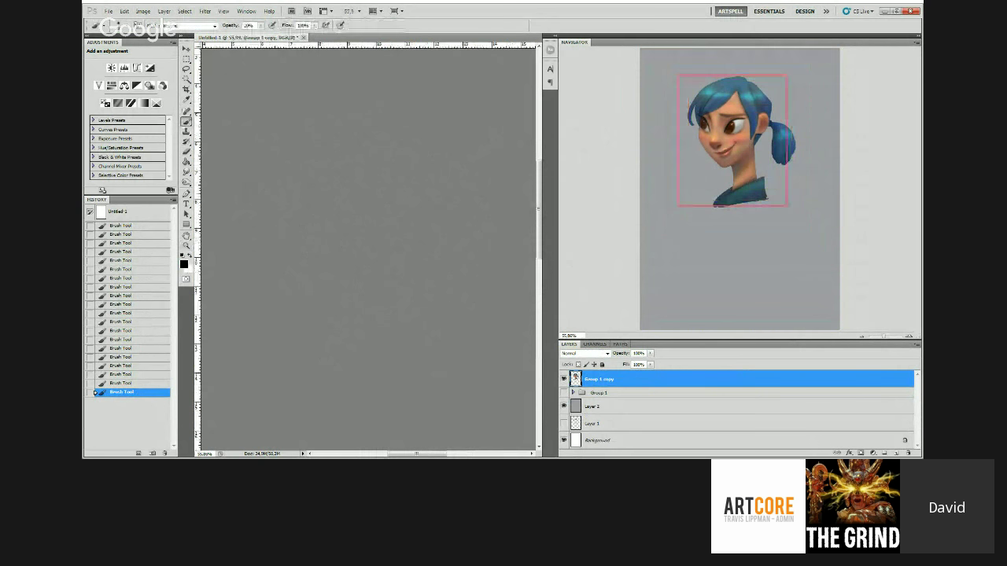
{"action": "key", "text": "x"}
{"action": "key", "text": "x"}
Step: Refine the nose with dark red, ochre and brown tones sampled from it
{"action": "key", "text": "z"}
{"action": "left_click_drag", "start_coordinate": [312, 203], "coordinate": [373, 202]}
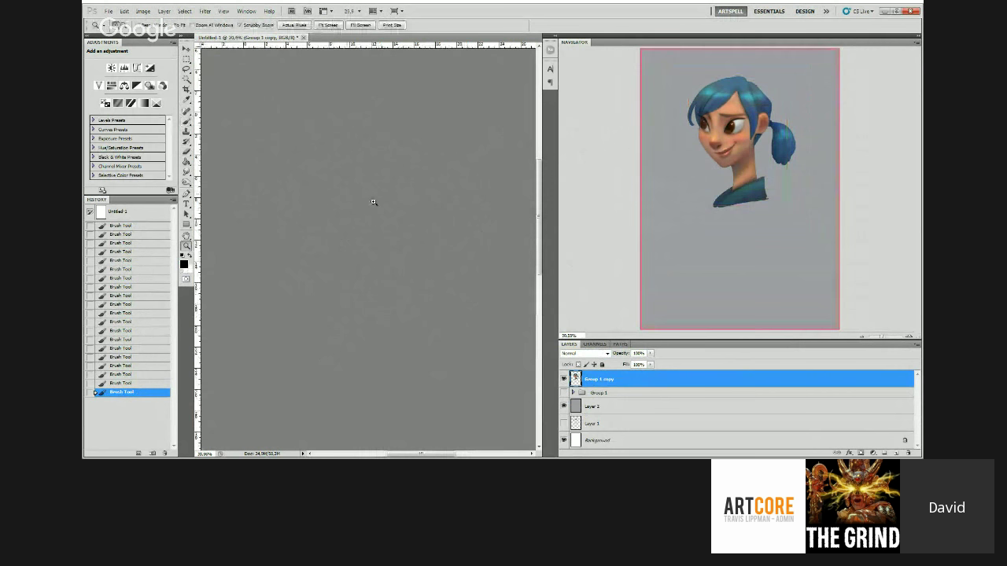
{"action": "left_click", "coordinate": [373, 202]}
{"action": "key", "text": "b"}
{"action": "mouse_move", "coordinate": [280, 199]}
{"action": "left_mouse_down"}
{"action": "mouse_move", "coordinate": [261, 200]}
{"action": "mouse_move", "coordinate": [283, 202]}
{"action": "left_mouse_up"}
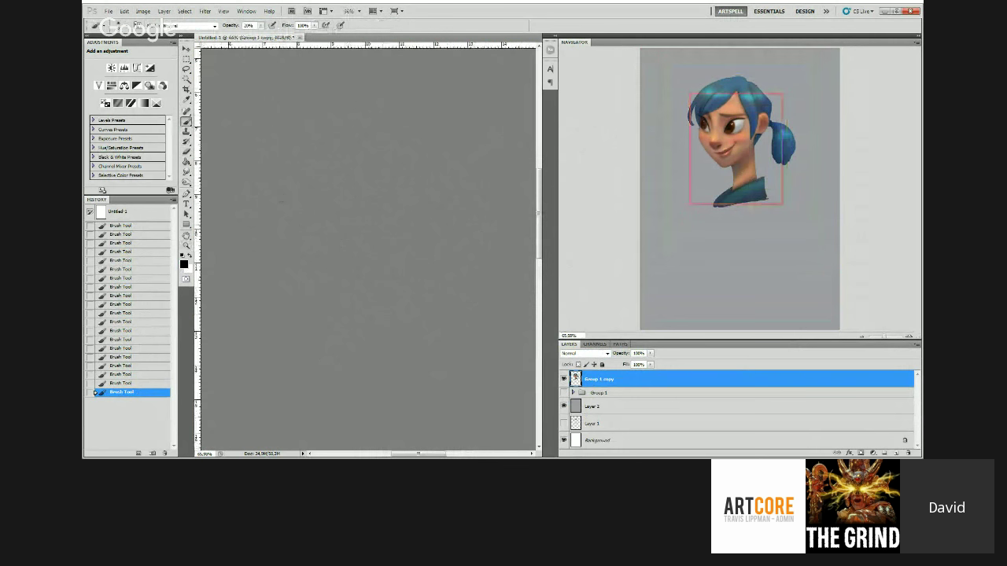
{"action": "left_click", "coordinate": [285, 236], "text": "alt"}
{"action": "key", "text": "i"}
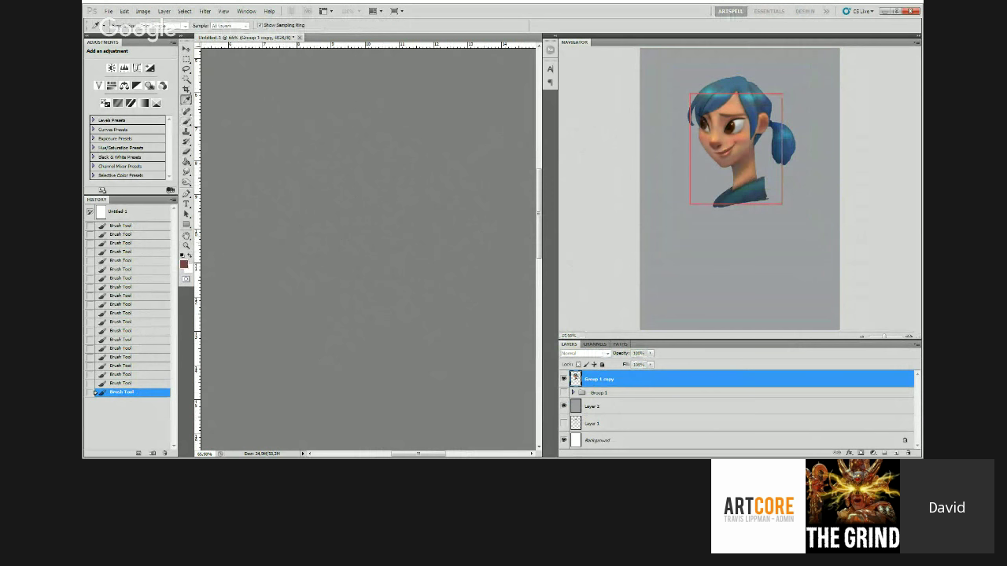
{"action": "key", "text": "b"}
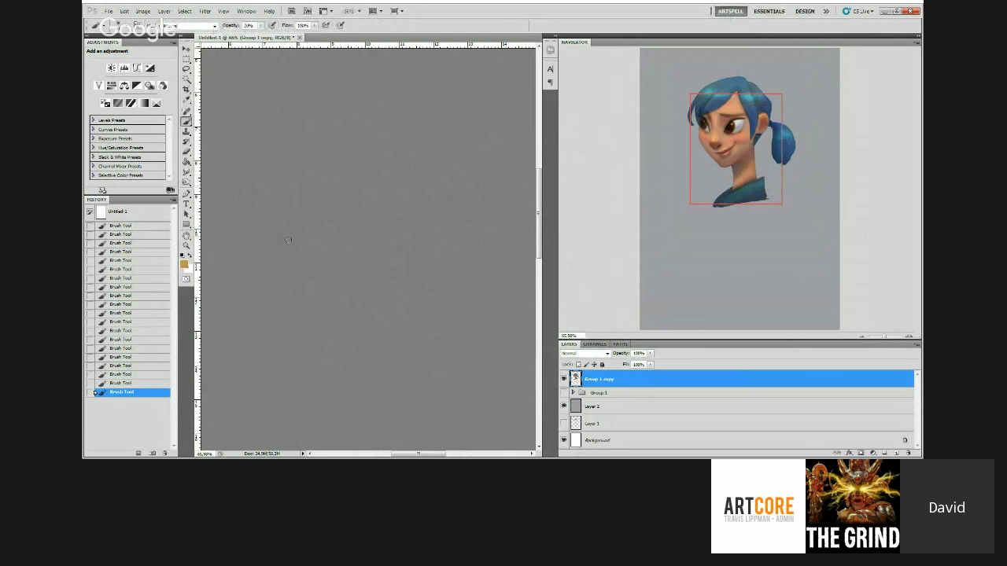
{"action": "left_click", "coordinate": [278, 229], "text": "alt"}
{"action": "key", "text": "z"}
{"action": "left_click_drag", "start_coordinate": [314, 195], "coordinate": [311, 194]}
{"action": "key", "text": "b"}
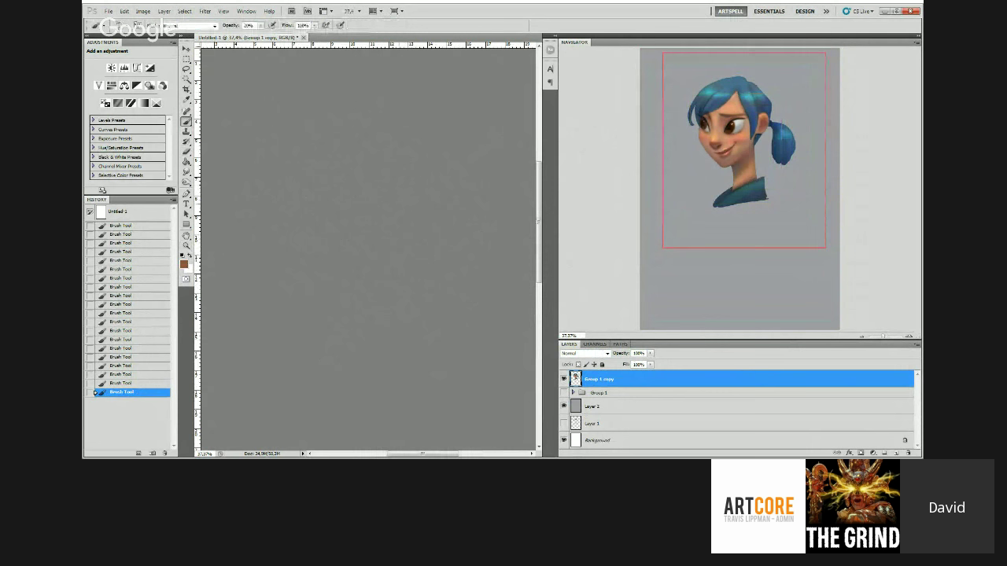
Step: Set the brush opacity to 30% and touch up the far cheek and chin with sampled skin tones
{"action": "left_click", "coordinate": [261, 26]}
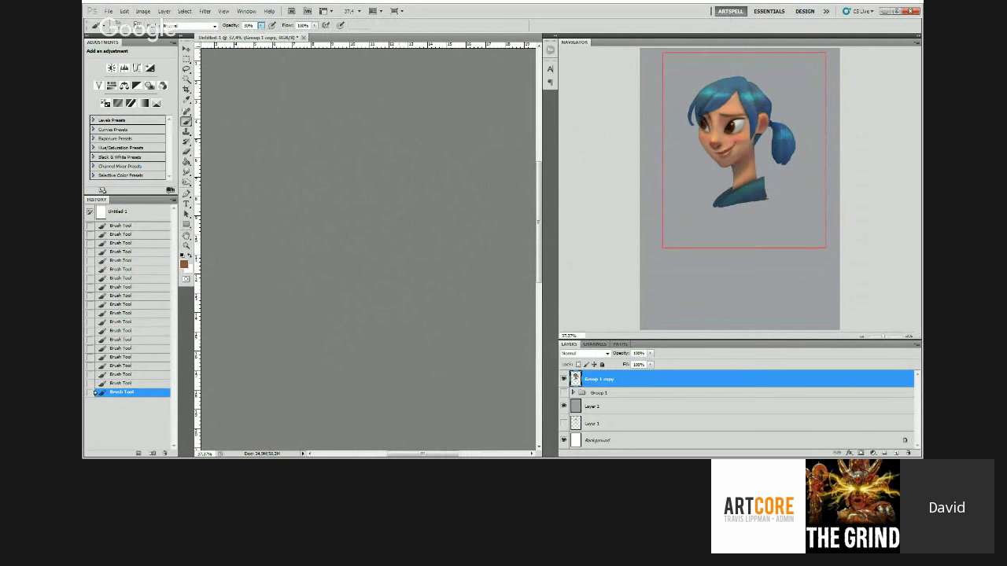
{"action": "left_click_drag", "start_coordinate": [304, 205], "coordinate": [324, 196]}
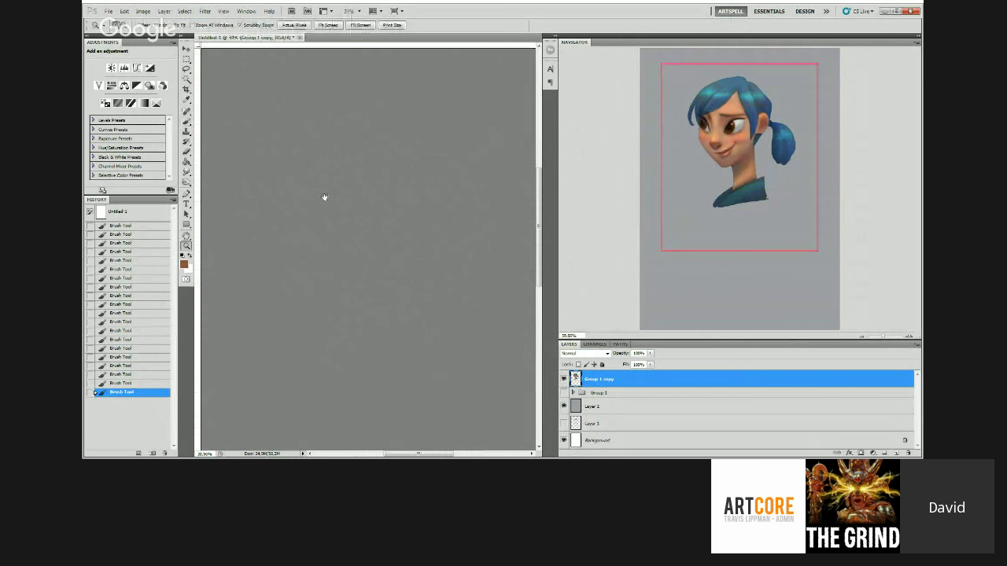
{"action": "key", "text": "b"}
{"action": "key", "text": "ctrl+r"}
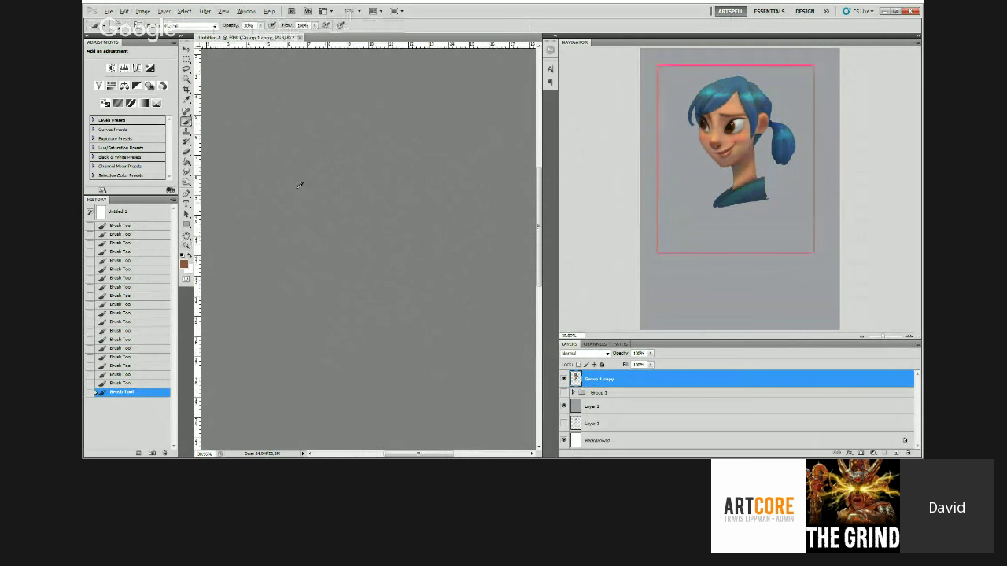
{"action": "scroll", "coordinate": [298, 187], "scroll_direction": "up", "scroll_amount": 3}
{"action": "left_click", "coordinate": [295, 216], "text": "alt"}
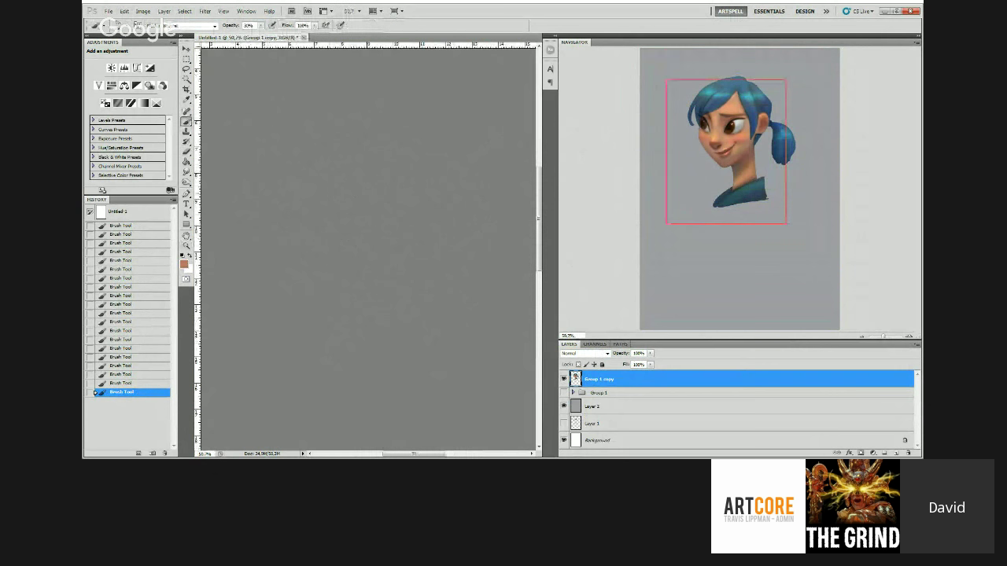
{"action": "left_click", "coordinate": [341, 274], "text": "alt"}
Step: Touch up the hair beside the ear with dark blues sampled from it
{"action": "left_click", "coordinate": [450, 214], "text": "alt"}
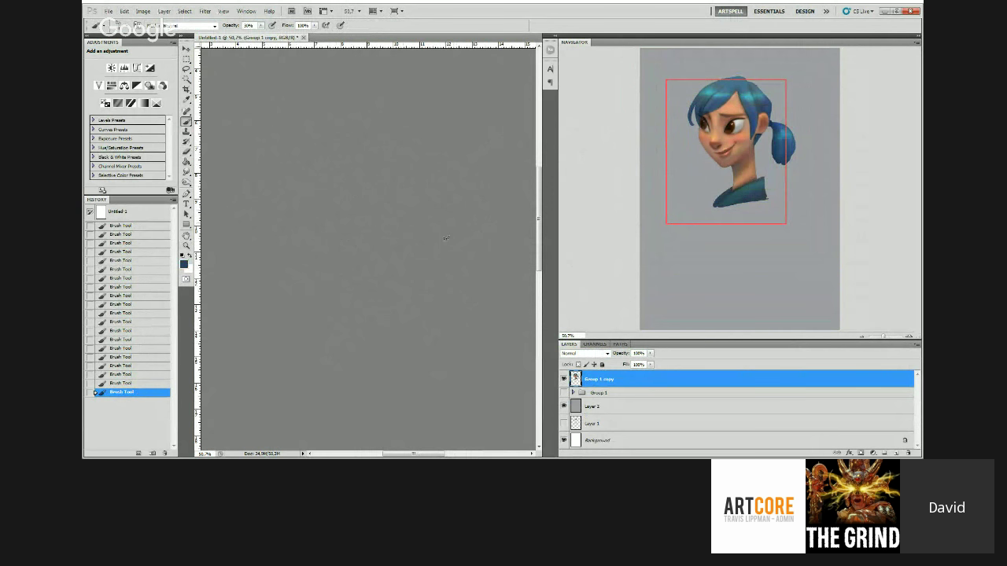
{"action": "left_click", "coordinate": [469, 199], "text": "alt"}
{"action": "key", "text": "z"}
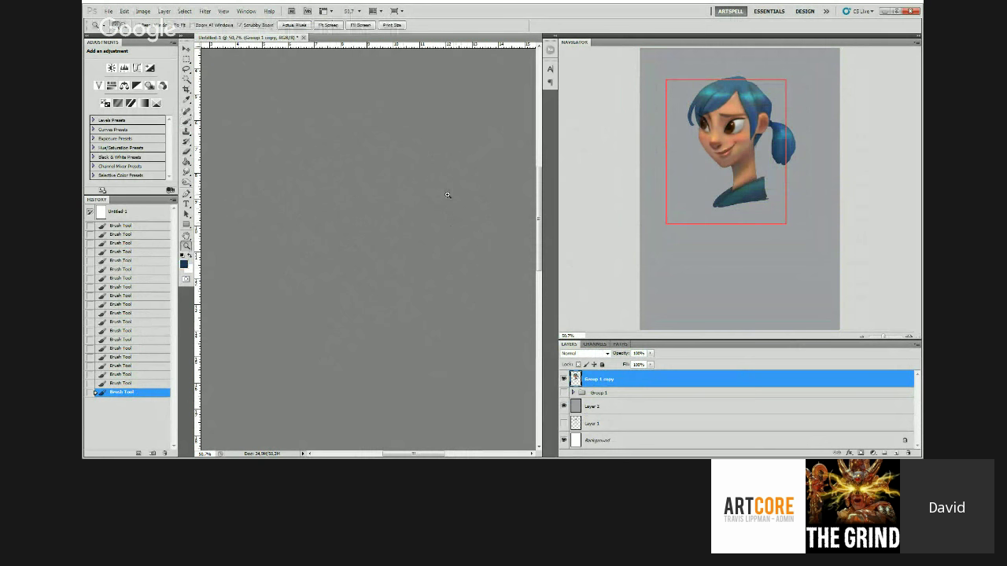
{"action": "left_click_drag", "start_coordinate": [451, 198], "coordinate": [442, 208]}
Step: Paint strands and shading along the ponytail with blues sampled from the hair
{"action": "key", "text": "b"}
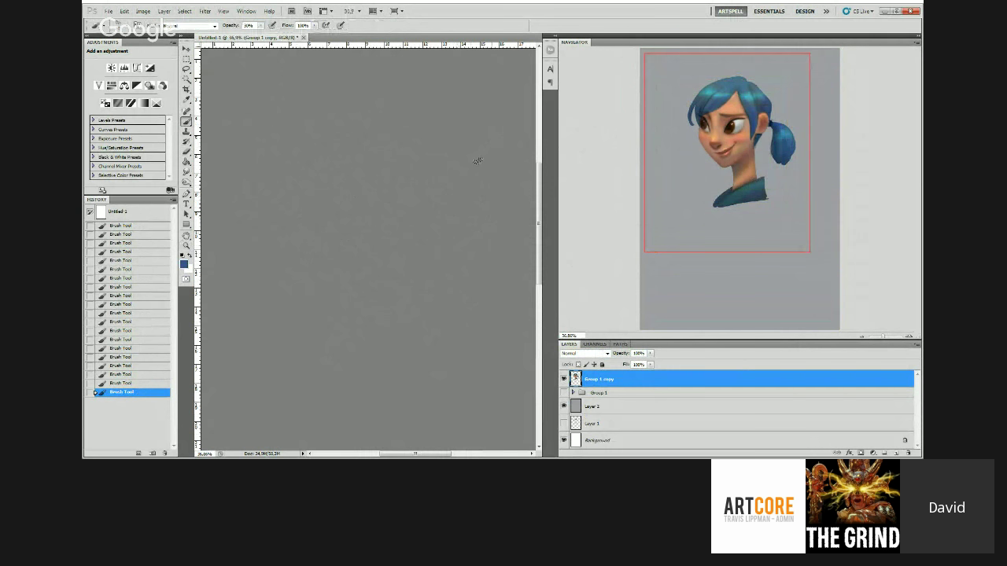
{"action": "left_click_drag", "start_coordinate": [472, 188], "coordinate": [487, 263]}
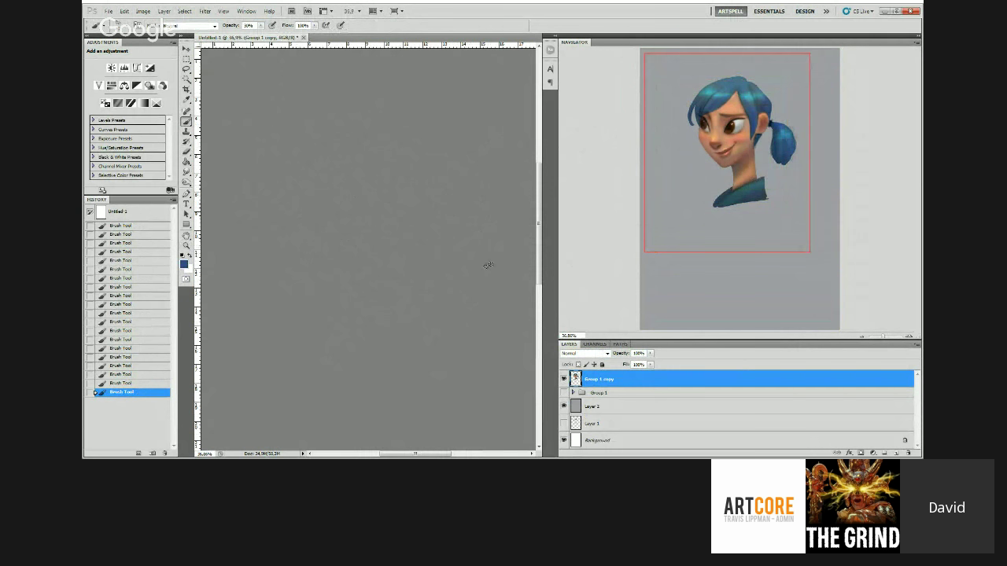
{"action": "key", "text": "d"}
{"action": "left_click", "coordinate": [487, 202], "text": "alt"}
{"action": "left_click", "coordinate": [500, 222], "text": "alt"}
{"action": "key", "text": "d"}
{"action": "left_click", "coordinate": [457, 225], "text": "alt"}
{"action": "left_click", "coordinate": [458, 217], "text": "alt"}
{"action": "key", "text": "d"}
{"action": "left_click_drag", "start_coordinate": [468, 256], "coordinate": [472, 224]}
{"action": "left_click", "coordinate": [483, 249], "text": "alt"}
{"action": "left_click", "coordinate": [467, 239], "text": "alt"}
{"action": "left_click", "coordinate": [502, 247], "text": "alt"}
{"action": "left_click", "coordinate": [484, 218], "text": "alt"}
Step: Rework the front of the fringe over the far side of the forehead with sampled dark teal
{"action": "key", "text": "z"}
{"action": "left_click_drag", "start_coordinate": [472, 220], "coordinate": [475, 220]}
{"action": "left_click_drag", "start_coordinate": [346, 172], "coordinate": [407, 209]}
{"action": "key", "text": "b"}
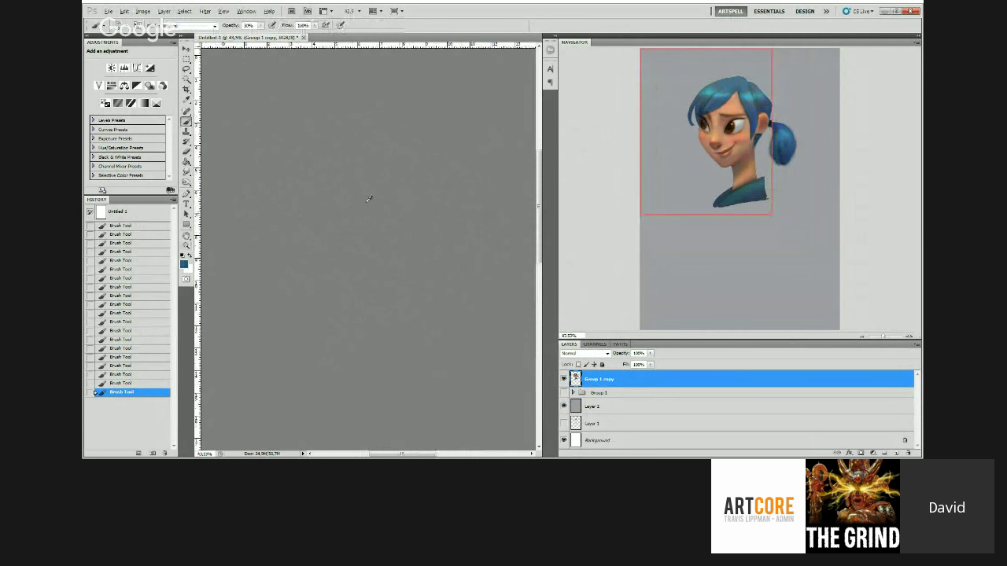
{"action": "left_click", "coordinate": [367, 200], "text": "alt"}
{"action": "key", "text": "z"}
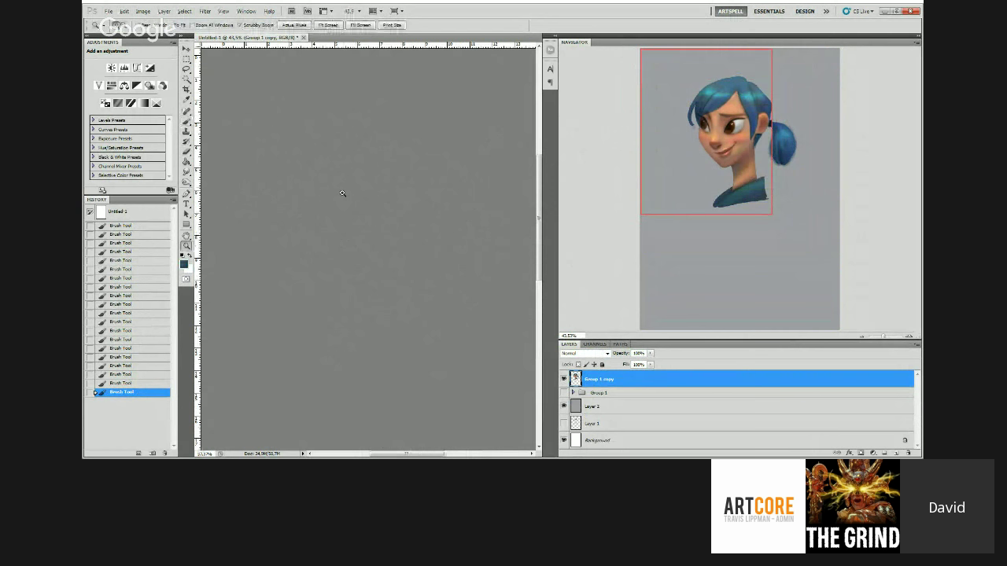
{"action": "left_click", "coordinate": [342, 193], "text": "alt"}
{"action": "key", "text": "b"}
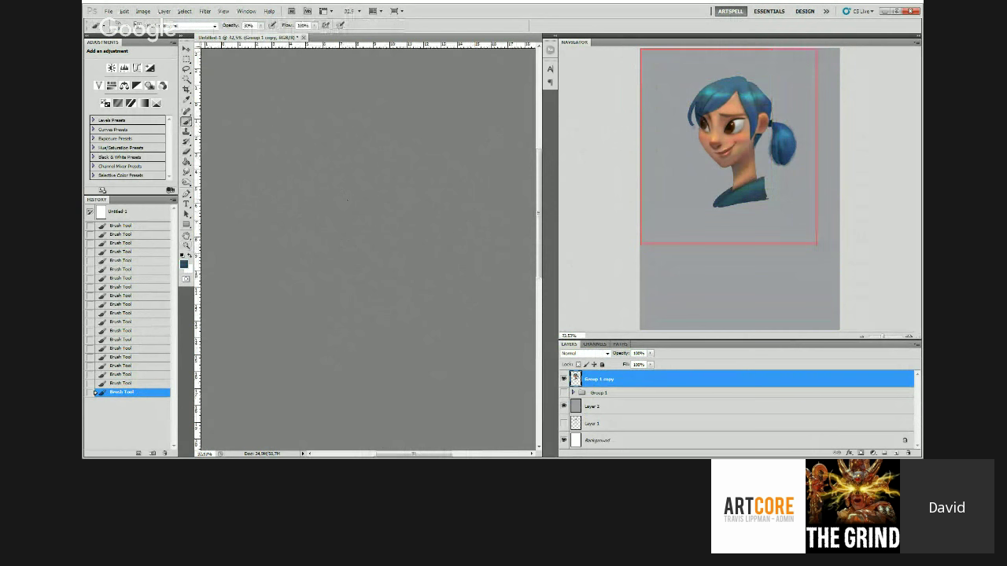
{"action": "scroll", "coordinate": [321, 210], "scroll_direction": "up", "scroll_amount": 2}
{"action": "left_click", "coordinate": [344, 189], "text": "alt"}
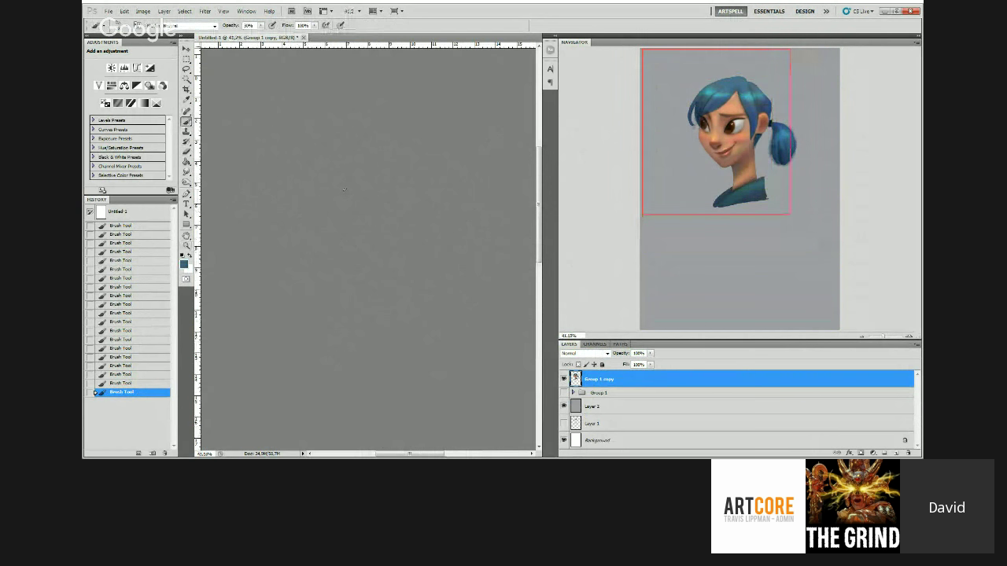
Step: Paint more strands through the upper fringe with blues sampled from the surrounding hair
{"action": "key", "text": "d"}
{"action": "left_click", "coordinate": [361, 177], "text": "alt"}
{"action": "left_click", "coordinate": [377, 162], "text": "alt"}
{"action": "key", "text": "d"}
{"action": "left_click", "coordinate": [373, 192], "text": "alt"}
{"action": "key", "text": "z"}
{"action": "left_click_drag", "start_coordinate": [348, 196], "coordinate": [344, 198]}
{"action": "key", "text": "b"}
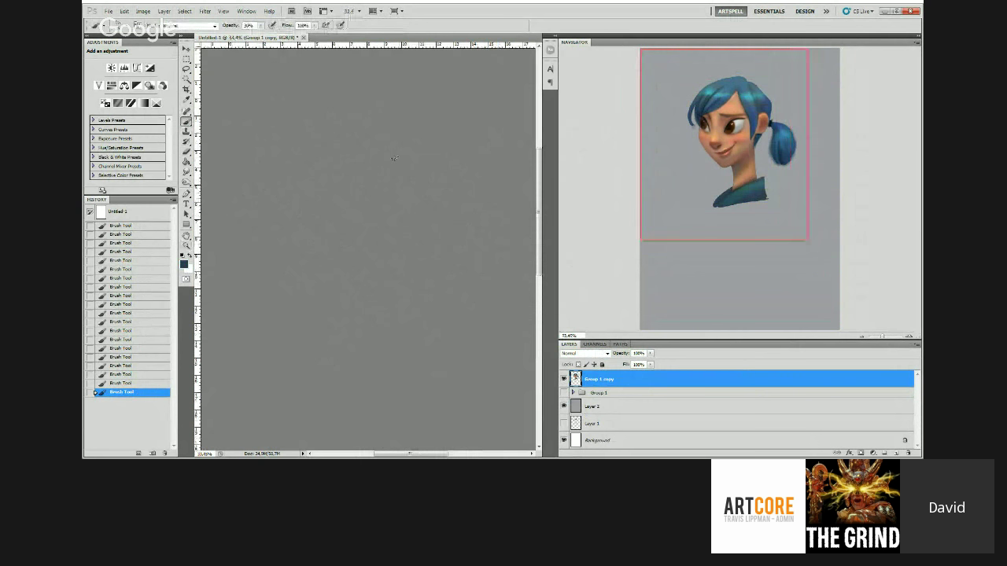
{"action": "left_click", "coordinate": [334, 193], "text": "alt"}
Step: Smudge the face edge beside the far eye, just below the tip of the fringe
{"action": "key", "text": "r"}
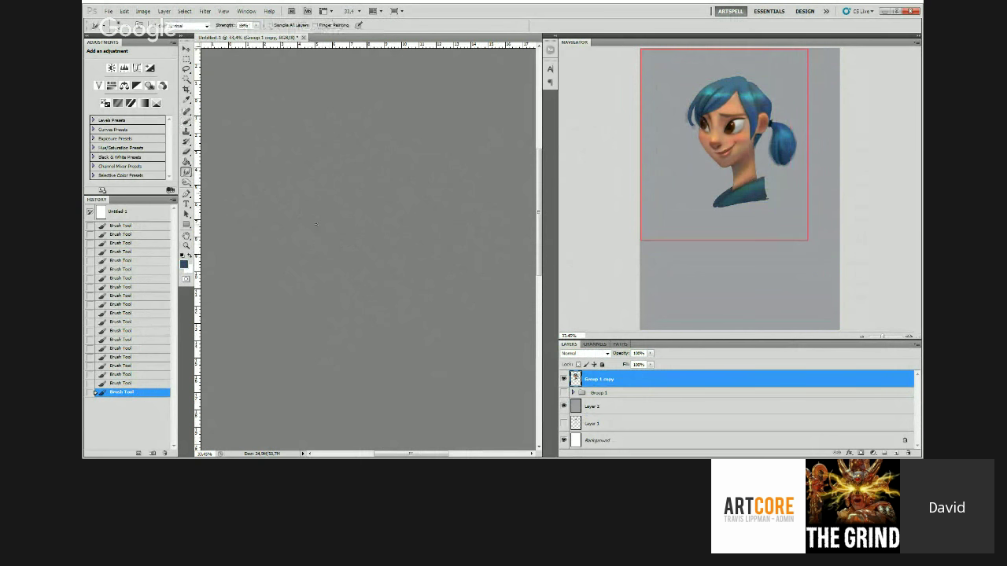
{"action": "mouse_move", "coordinate": [315, 224]}
{"action": "left_mouse_down"}
{"action": "mouse_move", "coordinate": [322, 205]}
{"action": "mouse_move", "coordinate": [325, 227]}
{"action": "left_mouse_up"}
{"action": "left_click_drag", "start_coordinate": [323, 224], "coordinate": [327, 232]}
Step: Brush blue strokes through the hair from the fringe across the head towards the back
{"action": "key", "text": "b"}
{"action": "mouse_move", "coordinate": [331, 191]}
{"action": "left_mouse_down"}
{"action": "mouse_move", "coordinate": [335, 199]}
{"action": "mouse_move", "coordinate": [344, 174]}
{"action": "left_mouse_up"}
{"action": "left_click_drag", "start_coordinate": [352, 166], "coordinate": [406, 153]}
{"action": "left_click_drag", "start_coordinate": [407, 153], "coordinate": [418, 155]}
{"action": "left_click_drag", "start_coordinate": [422, 156], "coordinate": [431, 158]}
{"action": "left_click_drag", "start_coordinate": [435, 160], "coordinate": [445, 170]}
{"action": "left_click_drag", "start_coordinate": [445, 173], "coordinate": [448, 175]}
{"action": "left_click_drag", "start_coordinate": [448, 174], "coordinate": [453, 165]}
Step: Refine the collar and its lower edge with colours sampled from the collar and its surroundings
{"action": "key", "text": "z"}
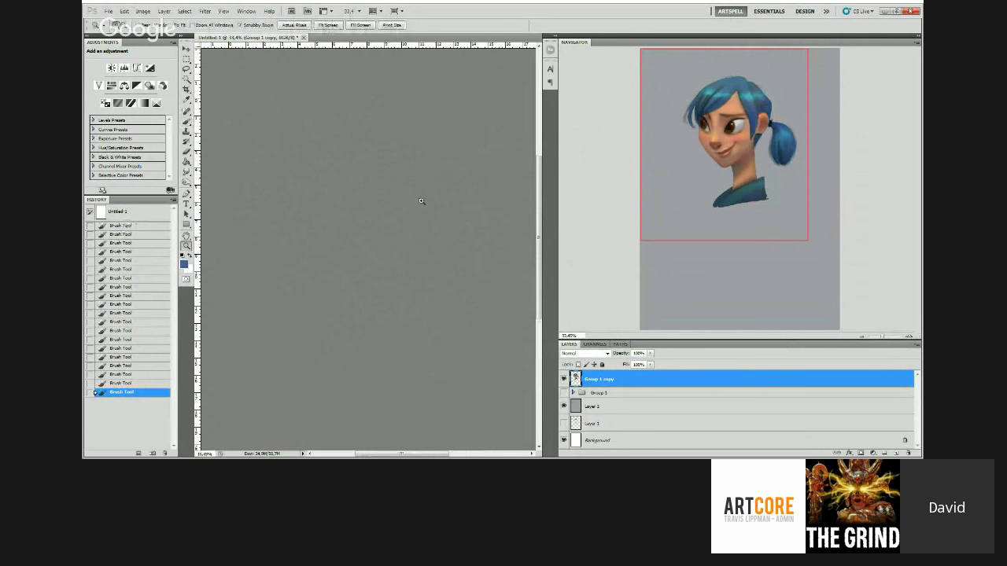
{"action": "left_click_drag", "start_coordinate": [421, 200], "coordinate": [446, 216]}
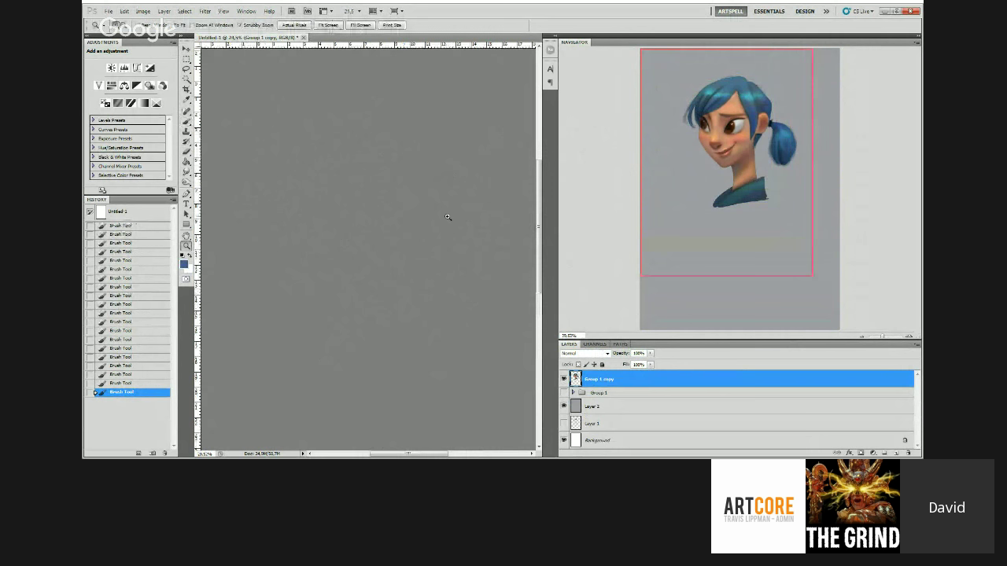
{"action": "key", "text": "b"}
{"action": "left_click", "coordinate": [407, 308], "text": "alt"}
{"action": "left_click", "coordinate": [395, 310], "text": "alt"}
{"action": "left_click", "coordinate": [417, 315], "text": "alt"}
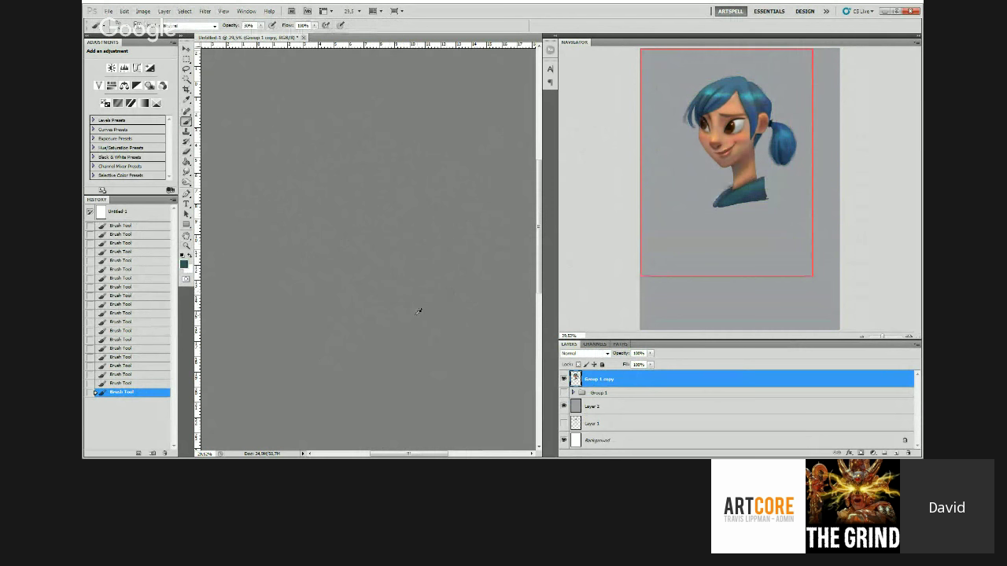
{"action": "left_click", "coordinate": [460, 302], "text": "alt"}
{"action": "left_click", "coordinate": [455, 311], "text": "alt"}
{"action": "mouse_move", "coordinate": [454, 322]}
{"action": "left_mouse_down"}
{"action": "mouse_move", "coordinate": [463, 329]}
{"action": "mouse_move", "coordinate": [422, 337]}
{"action": "left_mouse_up"}
Step: Touch up the neck from the collar up towards the ear with sampled orange-brown skin tones
{"action": "key", "text": "ctrl+space"}
{"action": "left_click_drag", "start_coordinate": [420, 297], "coordinate": [437, 297]}
{"action": "left_click", "coordinate": [442, 287], "text": "alt"}
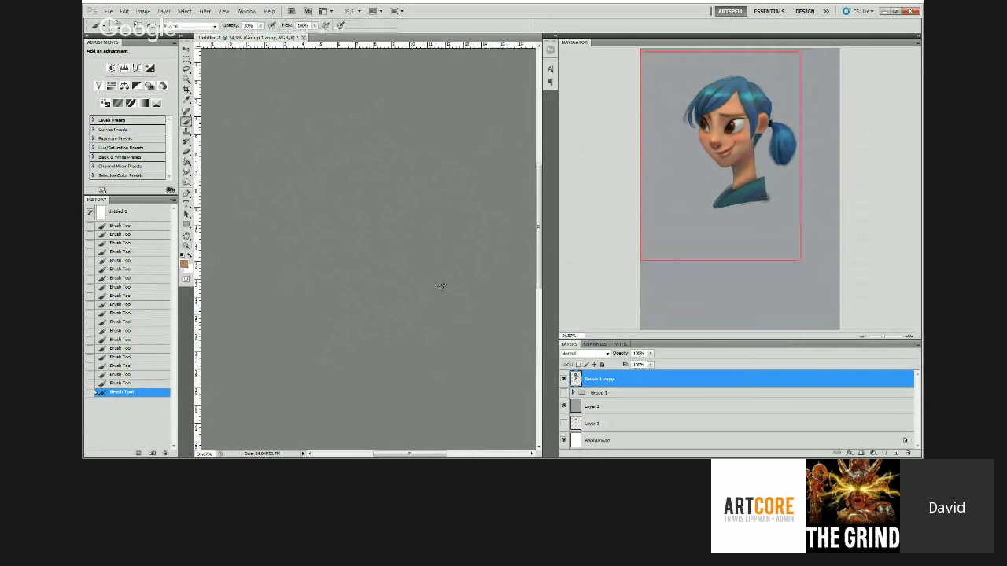
{"action": "left_click", "coordinate": [452, 284], "text": "alt"}
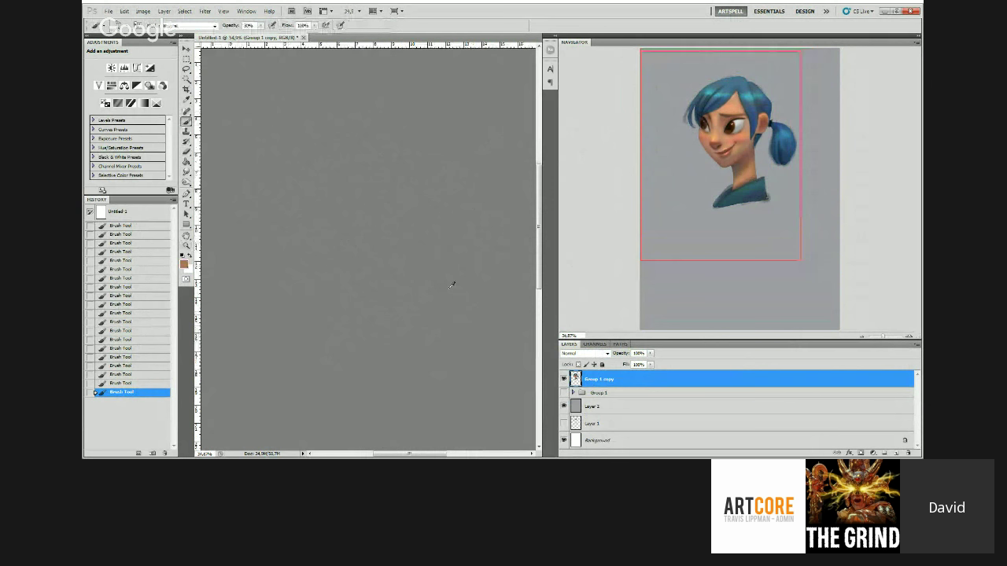
{"action": "left_click", "coordinate": [453, 226], "text": "alt"}
Step: Refine the near eyebrow and the forehead around it with brown tones sampled along the brow
{"action": "key", "text": "ctrl+space"}
{"action": "left_click_drag", "start_coordinate": [427, 205], "coordinate": [436, 207]}
{"action": "key", "text": "b"}
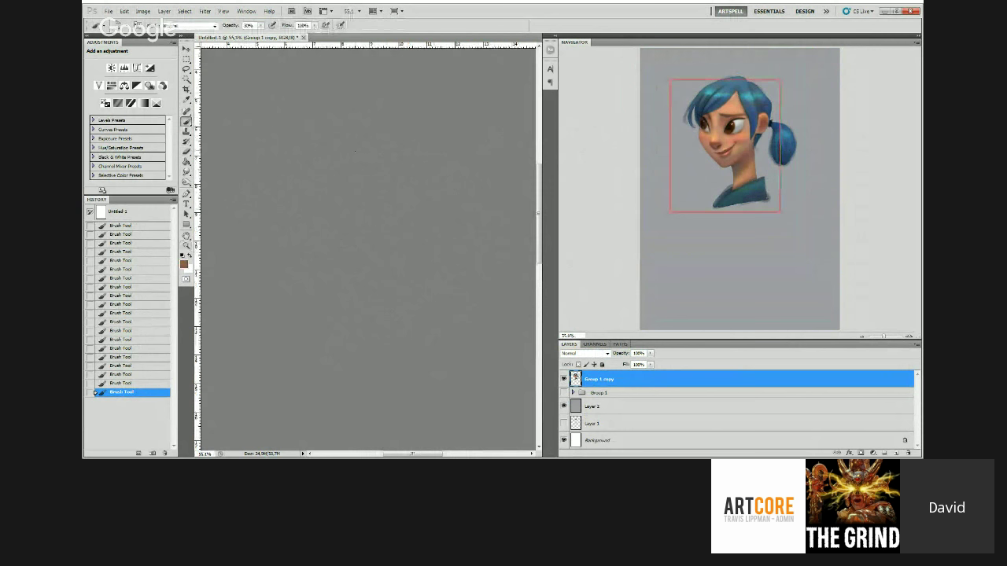
{"action": "left_click", "coordinate": [359, 144], "text": "alt"}
{"action": "left_click", "coordinate": [356, 156], "text": "alt"}
{"action": "left_click", "coordinate": [353, 155], "text": "alt"}
{"action": "left_click", "coordinate": [377, 153], "text": "alt"}
{"action": "left_click", "coordinate": [370, 153], "text": "alt"}
{"action": "left_click", "coordinate": [417, 151], "text": "alt"}
{"action": "key", "text": "ctrl+space"}
{"action": "left_click_drag", "start_coordinate": [398, 143], "coordinate": [379, 161]}
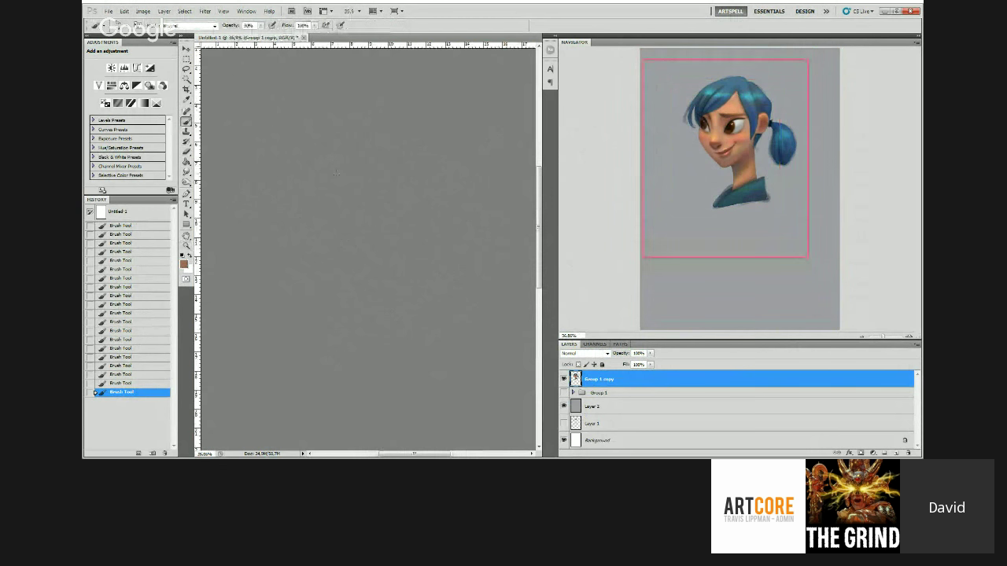
Step: Touch up the nose and the skin near the brow with sampled orange-brown skin tones
{"action": "key", "text": "ctrl+space"}
{"action": "left_click_drag", "start_coordinate": [337, 173], "coordinate": [349, 157]}
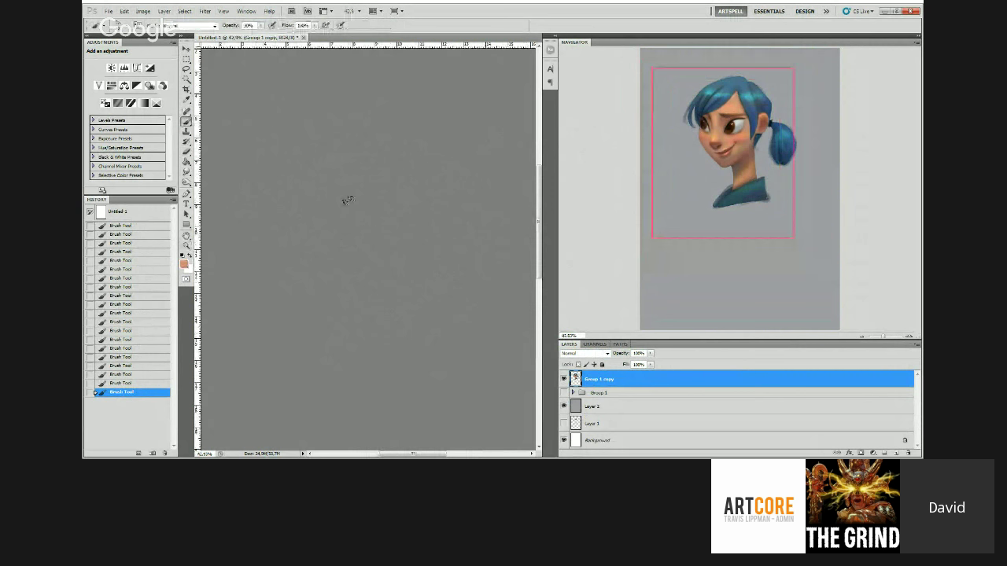
{"action": "left_click", "coordinate": [349, 221], "text": "alt"}
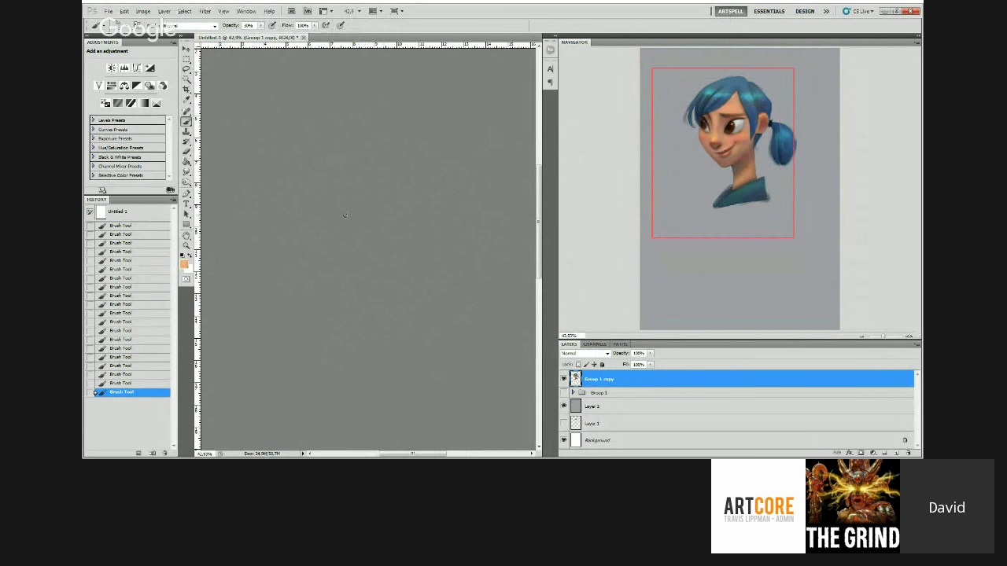
{"action": "key", "text": "z"}
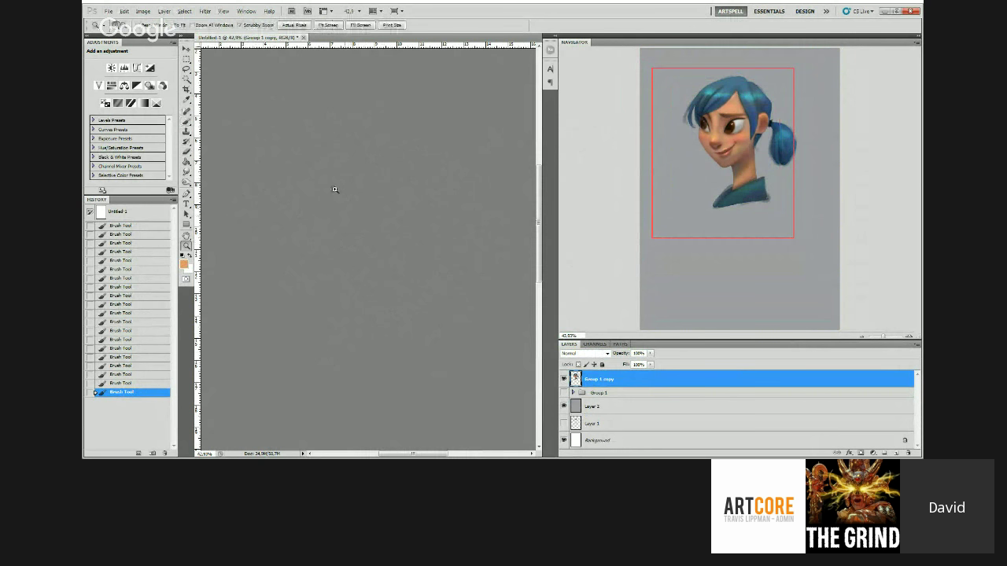
{"action": "mouse_move", "coordinate": [334, 189]}
{"action": "left_mouse_down"}
{"action": "mouse_move", "coordinate": [367, 195]}
{"action": "mouse_move", "coordinate": [340, 190]}
{"action": "left_mouse_up"}
{"action": "key", "text": "b"}
{"action": "left_click", "coordinate": [385, 173], "text": "alt"}
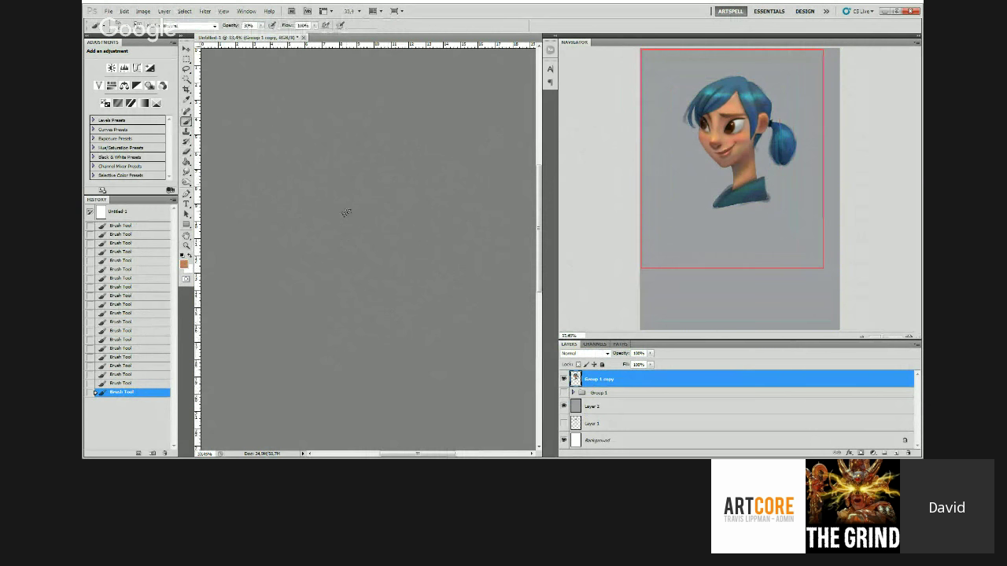
Step: Flip the canvas horizontally to mirror the portrait
{"action": "key", "text": "z"}
{"action": "left_click_drag", "start_coordinate": [345, 182], "coordinate": [338, 182]}
{"action": "left_click", "coordinate": [143, 11]}
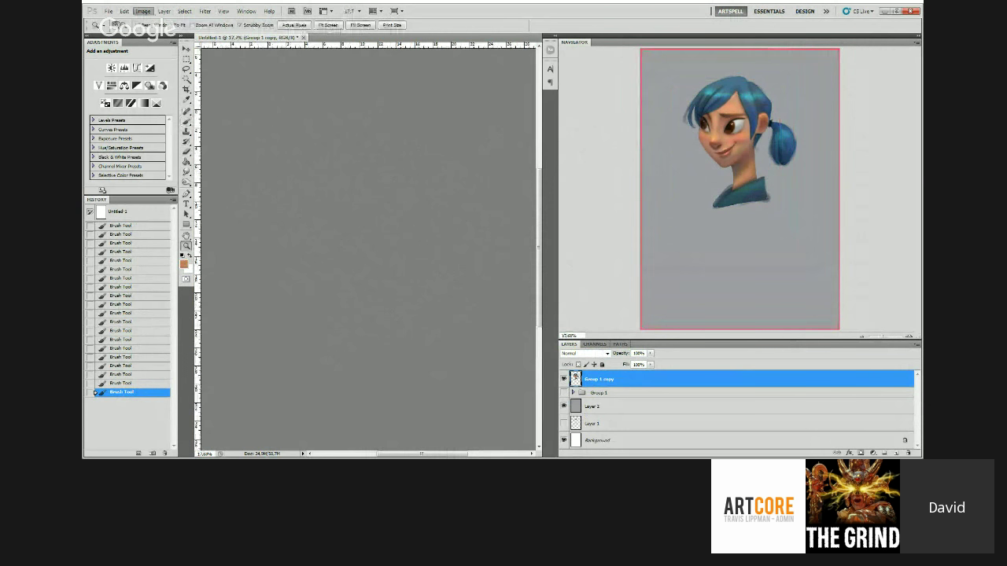
{"action": "left_click", "coordinate": [279, 130]}
Step: Paint short strokes along the near eye's upper lid with a sampled dark brown
{"action": "mouse_move", "coordinate": [426, 192]}
{"action": "left_mouse_down"}
{"action": "mouse_move", "coordinate": [414, 189]}
{"action": "mouse_move", "coordinate": [440, 189]}
{"action": "left_mouse_up"}
{"action": "key", "text": "b"}
{"action": "left_click", "coordinate": [353, 167], "text": "alt"}
{"action": "left_click_drag", "start_coordinate": [352, 168], "coordinate": [352, 172]}
{"action": "left_click_drag", "start_coordinate": [351, 175], "coordinate": [348, 172]}
{"action": "left_click_drag", "start_coordinate": [348, 173], "coordinate": [325, 171]}
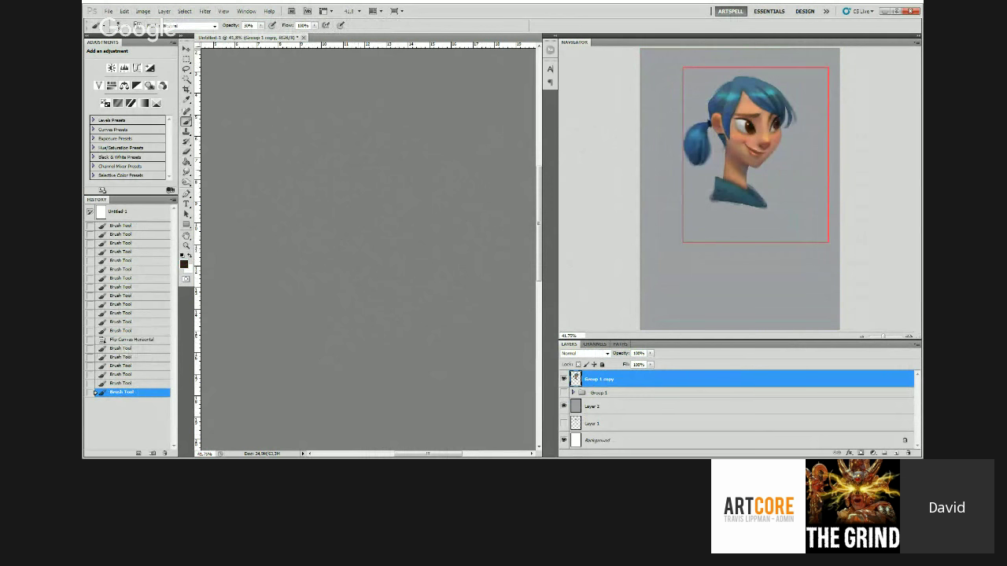
Step: Darken the lashes at the near eye's outer corner with a dark brown sampled beside them
{"action": "left_click", "coordinate": [320, 173], "text": "alt"}
{"action": "left_click_drag", "start_coordinate": [323, 181], "coordinate": [324, 163]}
{"action": "left_click_drag", "start_coordinate": [322, 170], "coordinate": [325, 162]}
{"action": "left_click_drag", "start_coordinate": [323, 169], "coordinate": [325, 161]}
{"action": "mouse_move", "coordinate": [323, 168]}
{"action": "left_mouse_down"}
{"action": "mouse_move", "coordinate": [326, 161]}
{"action": "mouse_move", "coordinate": [342, 194]}
{"action": "left_mouse_up"}
{"action": "left_click_drag", "start_coordinate": [343, 194], "coordinate": [420, 196]}
Step: Refine the near eye and its iris with colours sampled from the eye and the default black
{"action": "key", "text": "z"}
{"action": "mouse_move", "coordinate": [422, 196]}
{"action": "left_mouse_down"}
{"action": "mouse_move", "coordinate": [371, 184]}
{"action": "mouse_move", "coordinate": [436, 200]}
{"action": "left_mouse_up"}
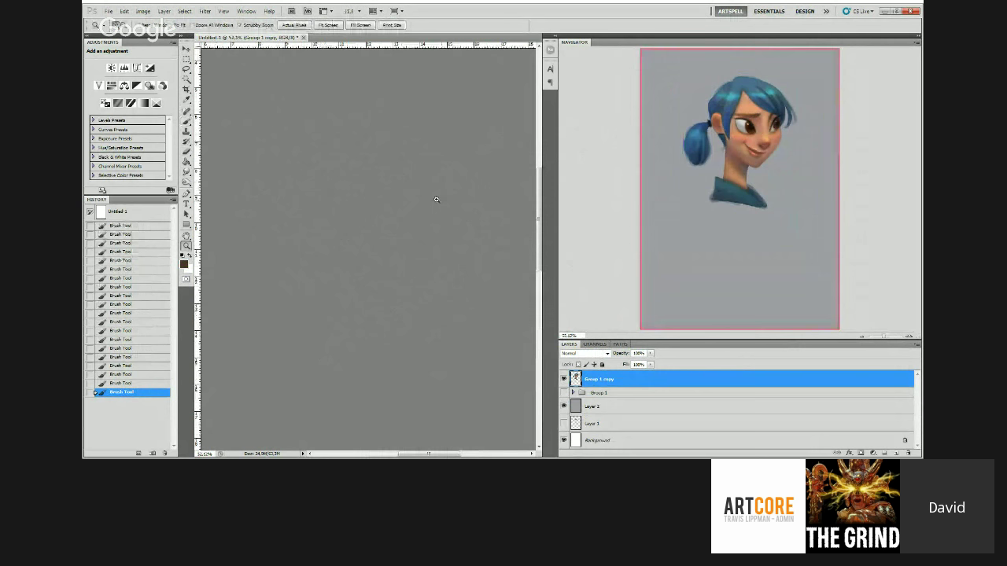
{"action": "key", "text": "b"}
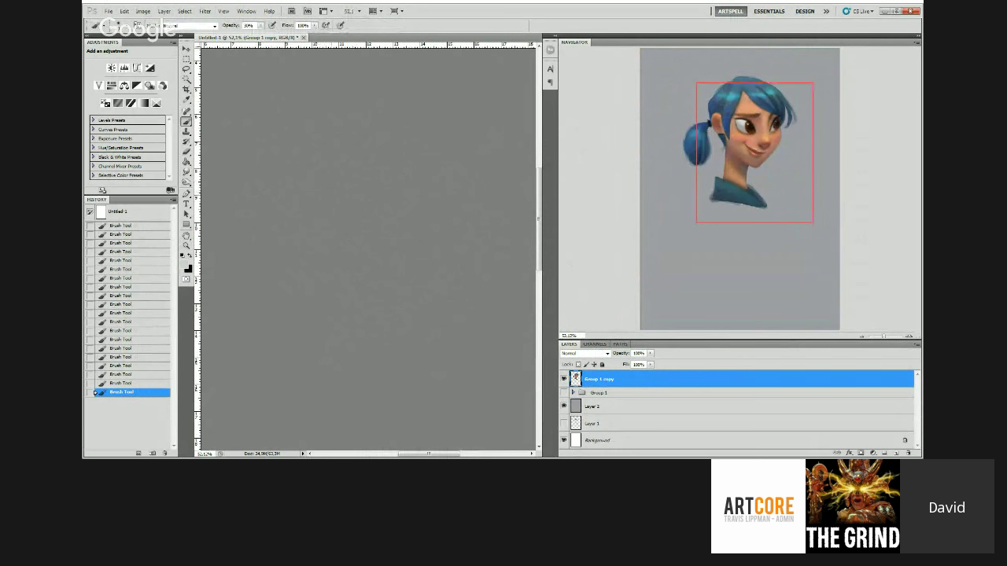
{"action": "key", "text": "z"}
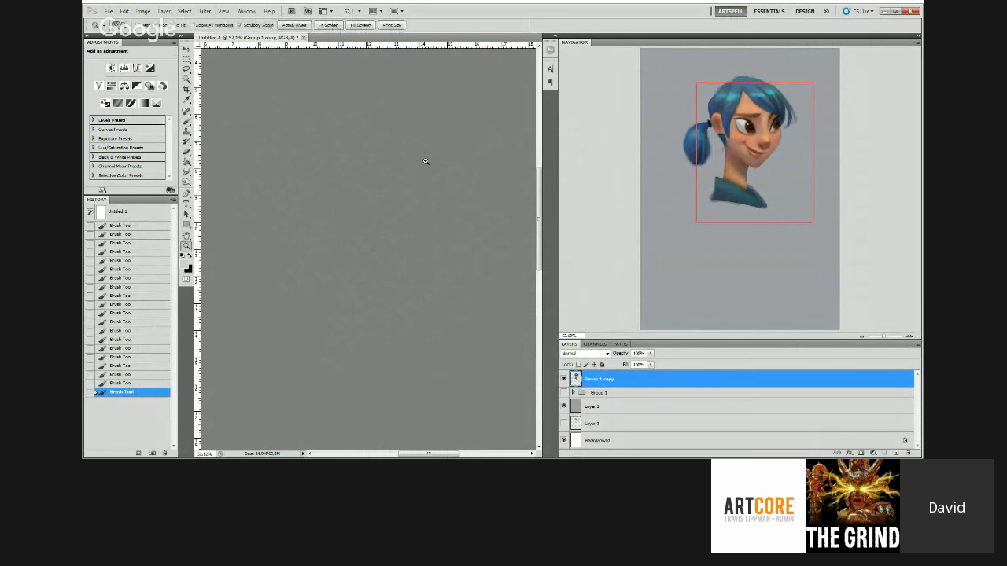
{"action": "left_click_drag", "start_coordinate": [425, 161], "coordinate": [454, 154]}
{"action": "key", "text": "b"}
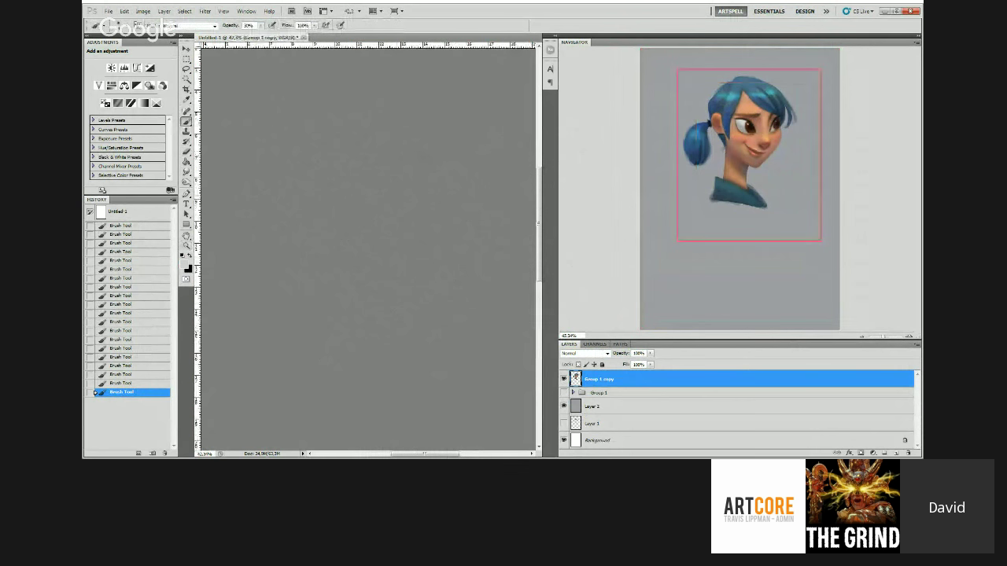
{"action": "left_click", "coordinate": [347, 189], "text": "alt"}
{"action": "left_click", "coordinate": [370, 192], "text": "alt"}
{"action": "key", "text": "d"}
{"action": "key", "text": "z"}
{"action": "left_click", "coordinate": [368, 177]}
{"action": "key", "text": "b"}
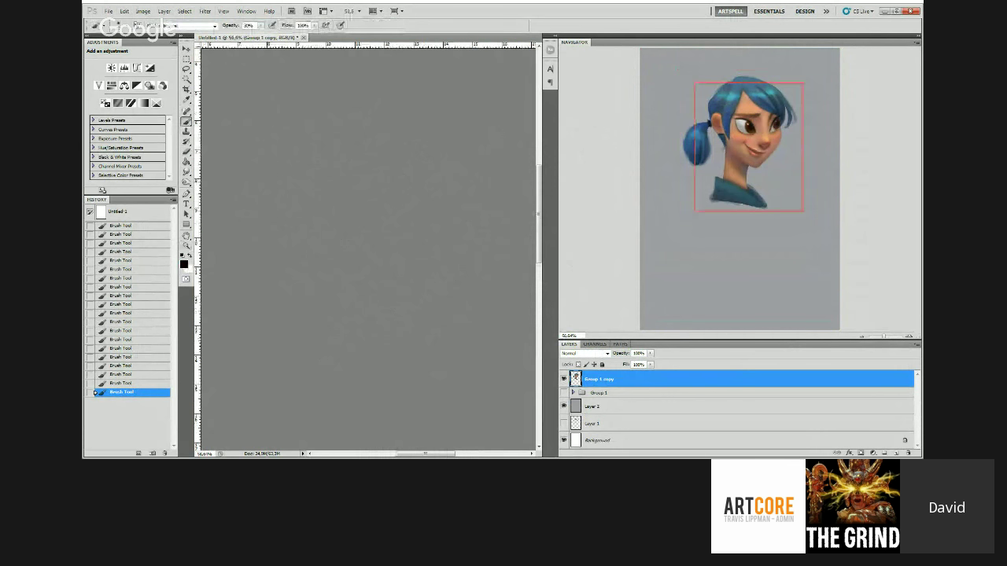
{"action": "left_click", "coordinate": [357, 183], "text": "alt"}
{"action": "key", "text": "d"}
Step: Brush the cheek beside the nose with a sampled pinkish-orange skin tone
{"action": "key", "text": "z"}
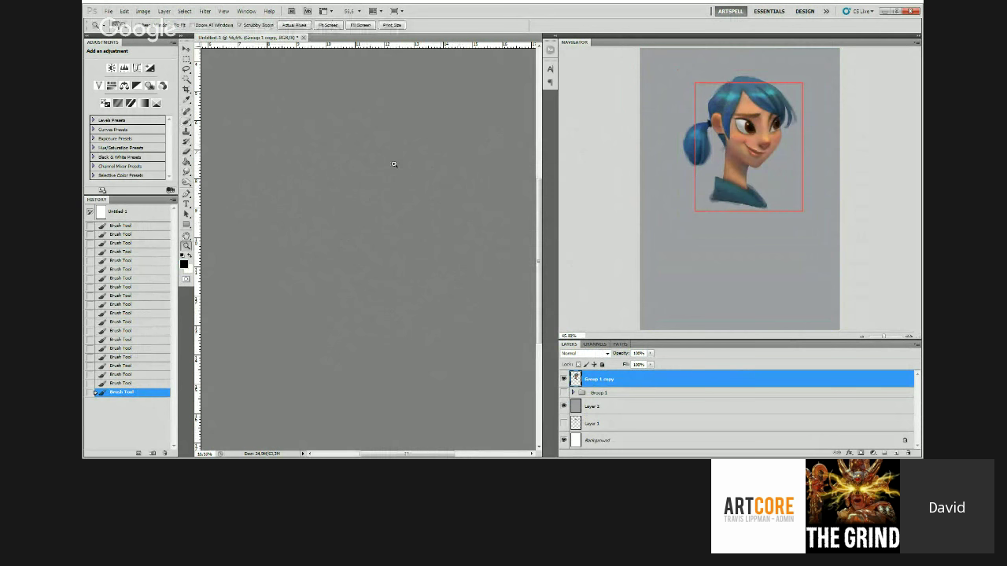
{"action": "mouse_move", "coordinate": [395, 164]}
{"action": "left_mouse_down"}
{"action": "mouse_move", "coordinate": [438, 168]}
{"action": "mouse_move", "coordinate": [451, 215]}
{"action": "left_mouse_up"}
{"action": "key", "text": "b"}
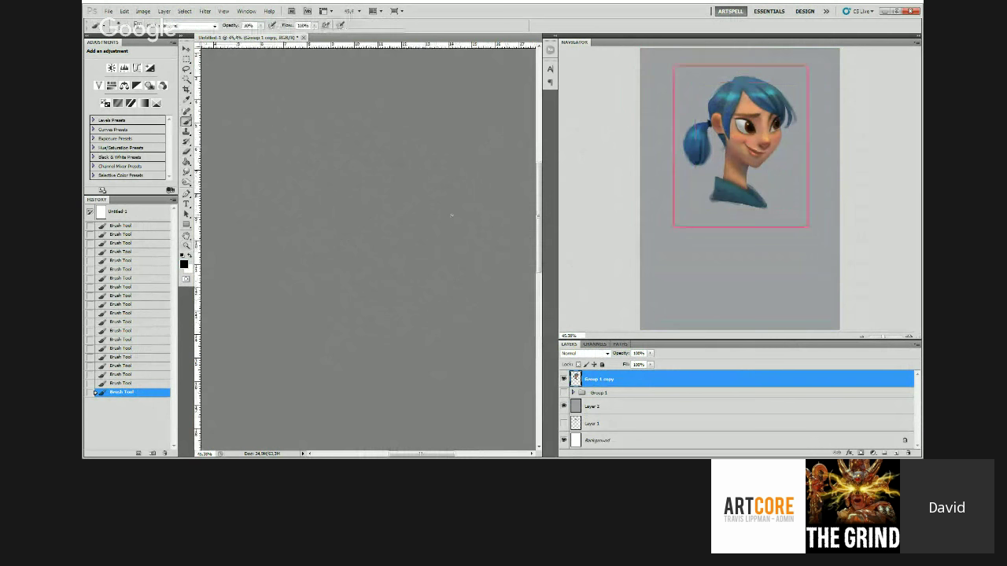
{"action": "left_click", "coordinate": [399, 227], "text": "alt"}
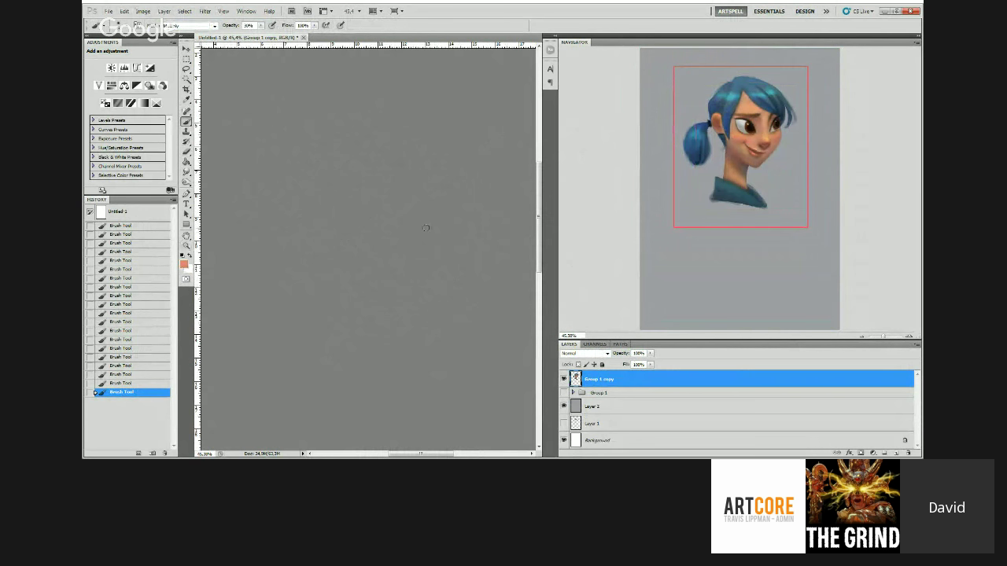
{"action": "key", "text": "z"}
{"action": "left_click_drag", "start_coordinate": [429, 202], "coordinate": [438, 218]}
{"action": "left_click", "coordinate": [438, 218]}
{"action": "key", "text": "b"}
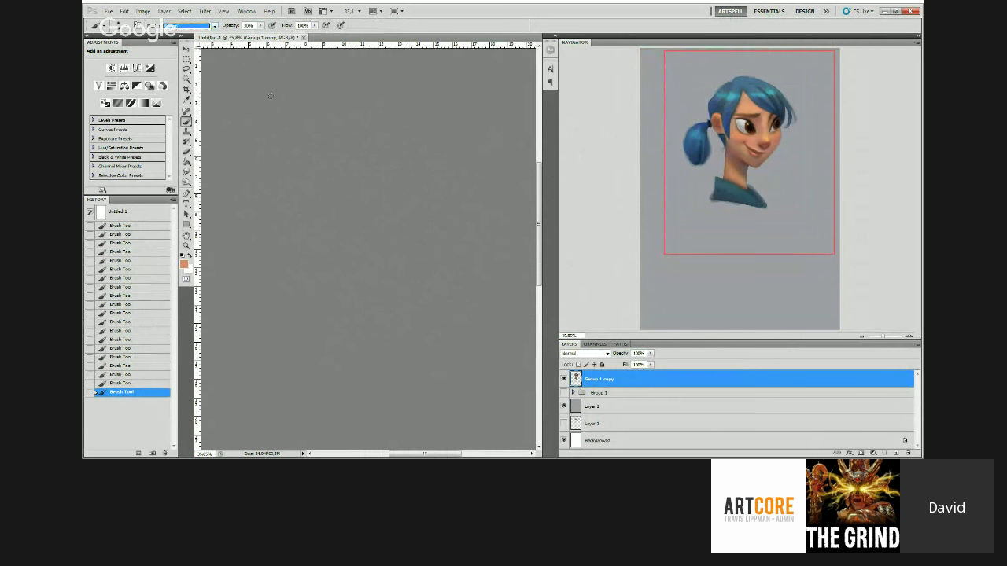
{"action": "left_click_drag", "start_coordinate": [372, 217], "coordinate": [369, 212]}
Step: Shade the jaw's underside and the top of the neck with browns sampled along the jawline
{"action": "left_click", "coordinate": [345, 255], "text": "alt"}
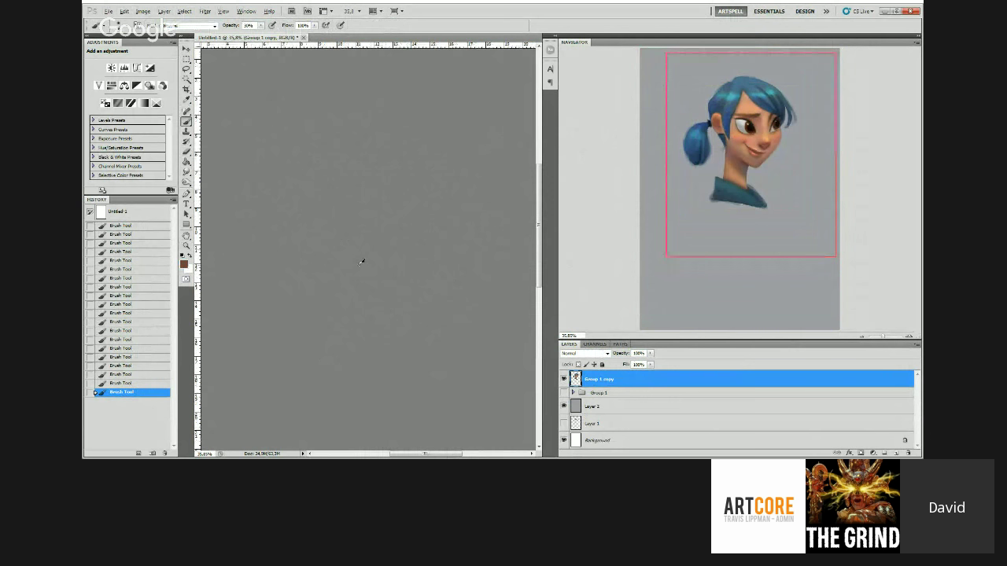
{"action": "left_click", "coordinate": [359, 262], "text": "alt"}
{"action": "left_click", "coordinate": [340, 249], "text": "alt"}
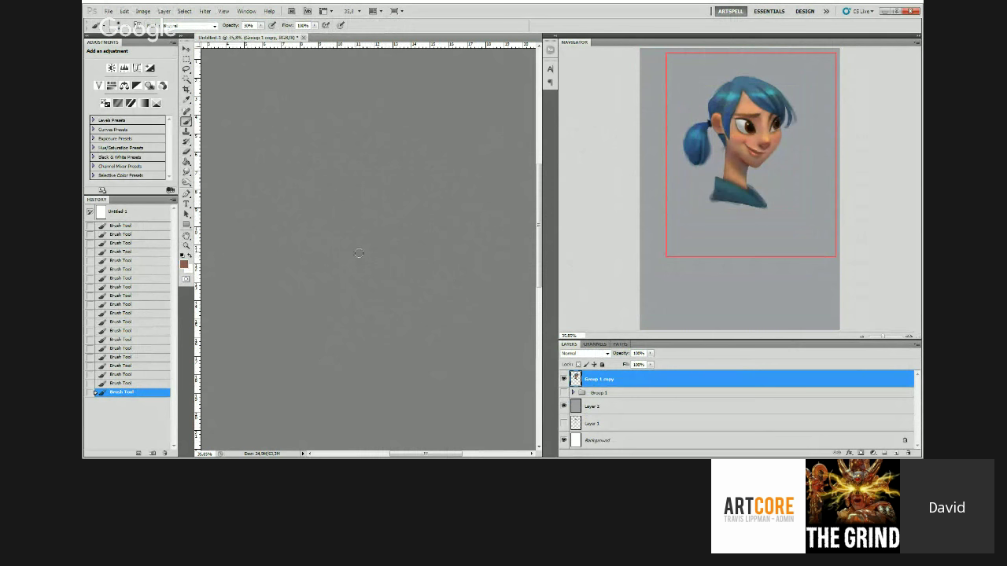
{"action": "key", "text": "z"}
{"action": "left_click_drag", "start_coordinate": [395, 214], "coordinate": [385, 213]}
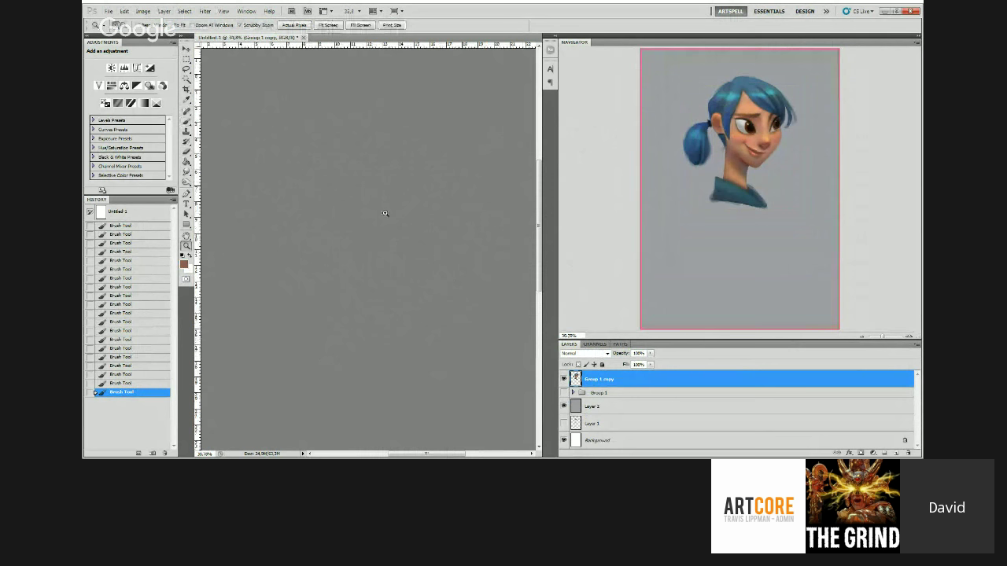
{"action": "left_click", "coordinate": [384, 213]}
{"action": "key", "text": "b"}
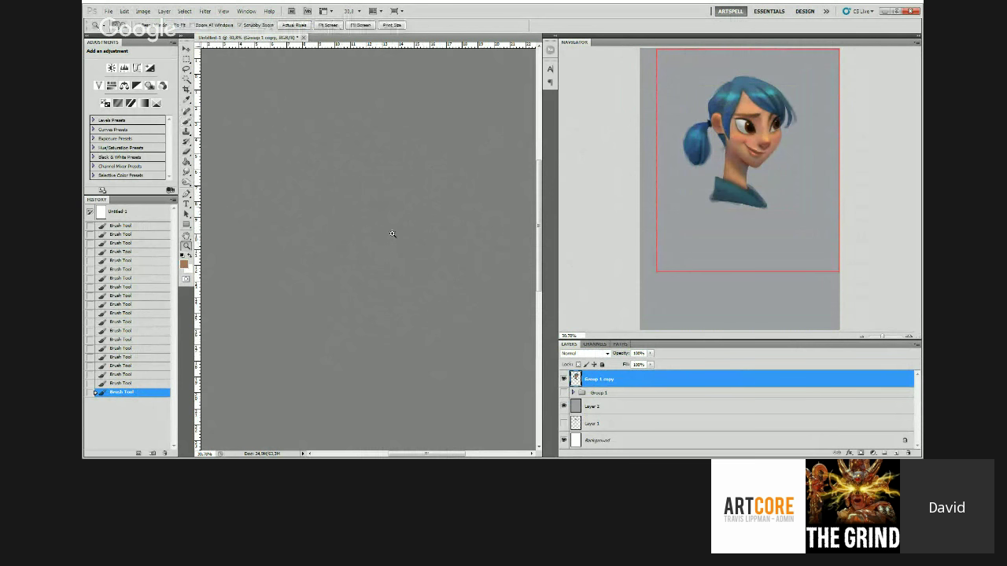
Step: Switch the brush blending mode and refine the mouth and its corner with sampled reddish browns
{"action": "left_click_drag", "start_coordinate": [392, 235], "coordinate": [420, 234]}
{"action": "left_click", "coordinate": [214, 26]}
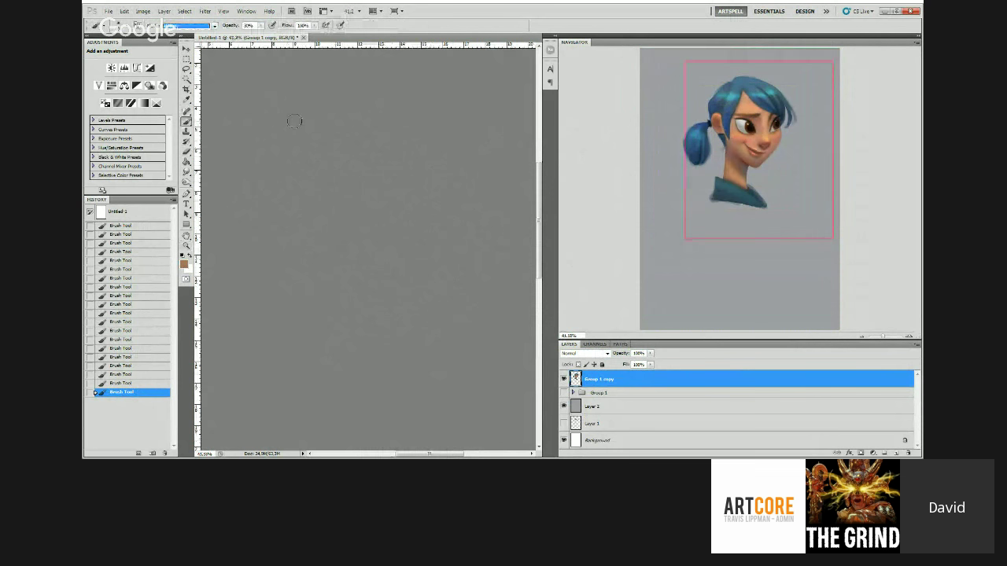
{"action": "left_click", "coordinate": [294, 121]}
{"action": "left_click", "coordinate": [353, 240], "text": "alt"}
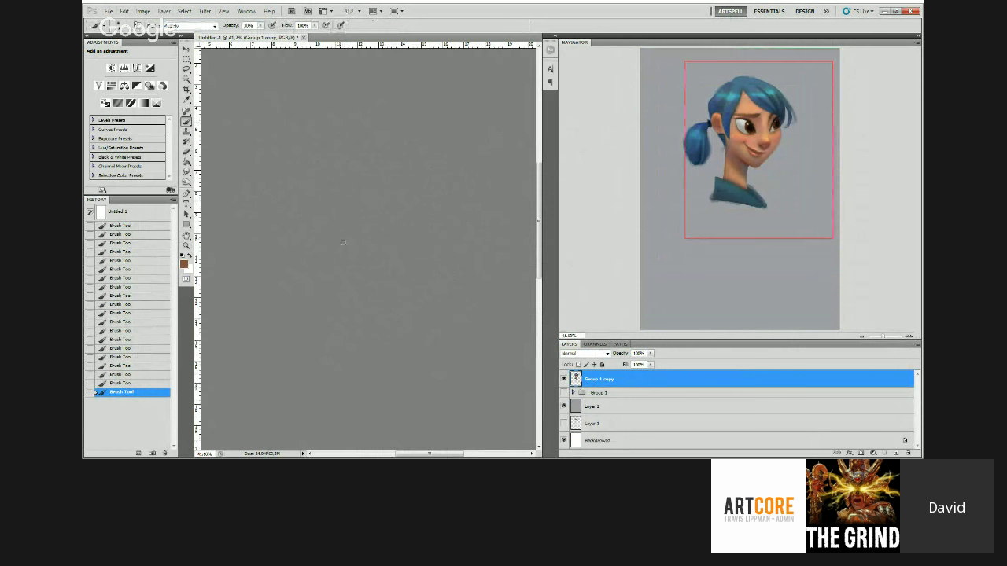
{"action": "left_click", "coordinate": [360, 248], "text": "alt"}
{"action": "key", "text": "z"}
{"action": "left_click_drag", "start_coordinate": [367, 210], "coordinate": [364, 198]}
{"action": "key", "text": "b"}
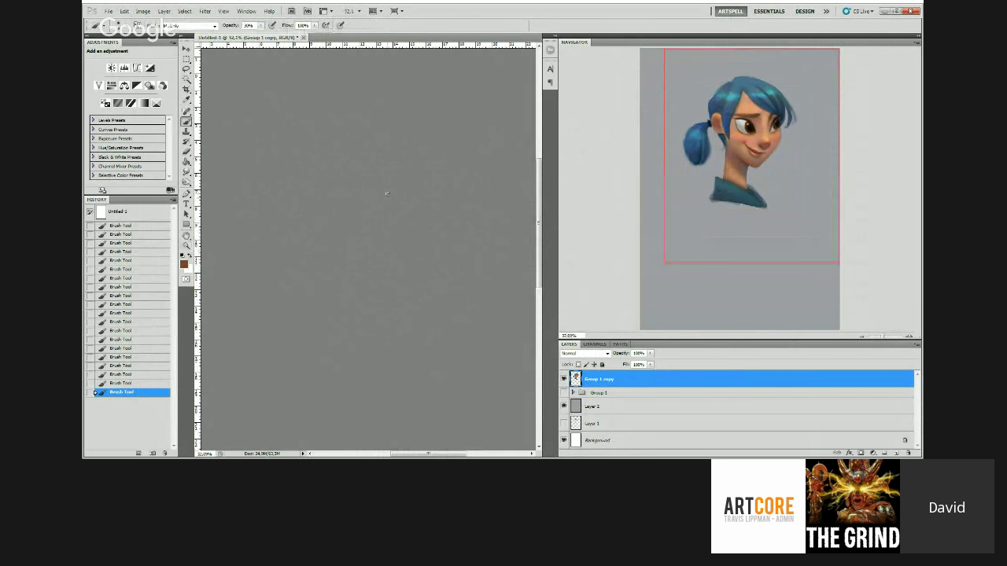
Step: Select a rectangular area around the head, reshape it with the Liquify filter and clear the selection
{"action": "key", "text": "z"}
{"action": "left_click_drag", "start_coordinate": [386, 194], "coordinate": [374, 179]}
{"action": "key", "text": "m"}
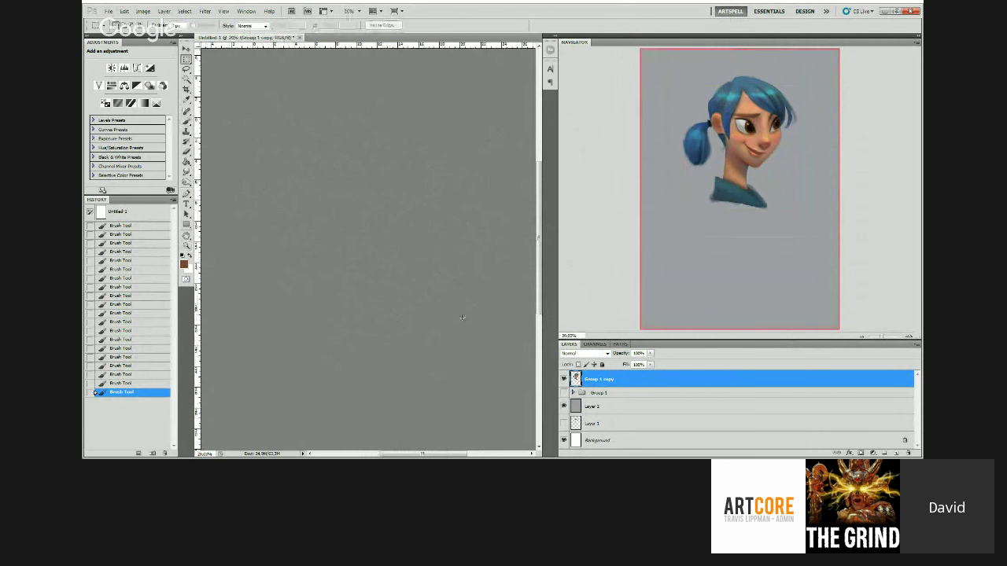
{"action": "left_click_drag", "start_coordinate": [462, 317], "coordinate": [463, 318]}
{"action": "left_click_drag", "start_coordinate": [433, 277], "coordinate": [427, 270]}
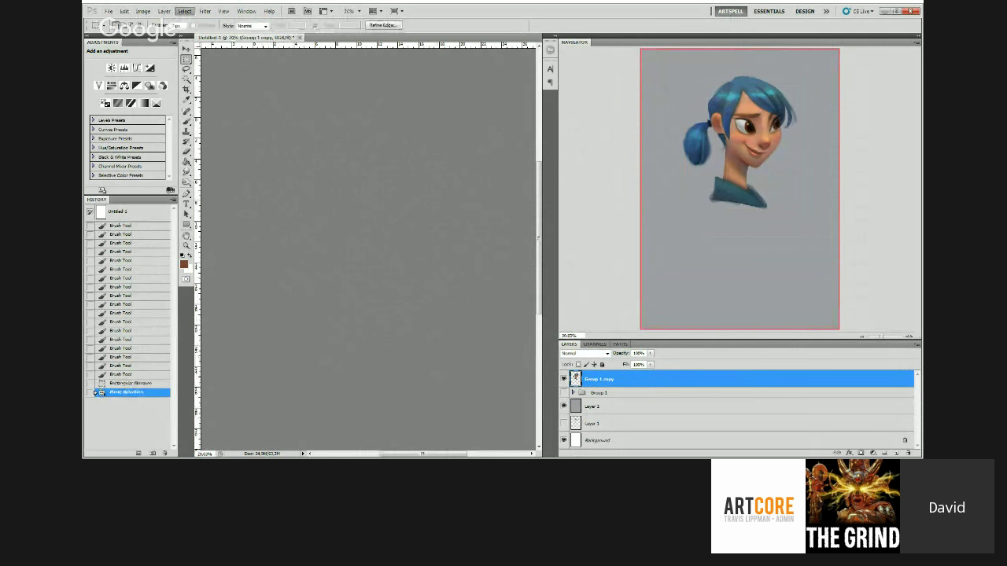
{"action": "left_click", "coordinate": [205, 11]}
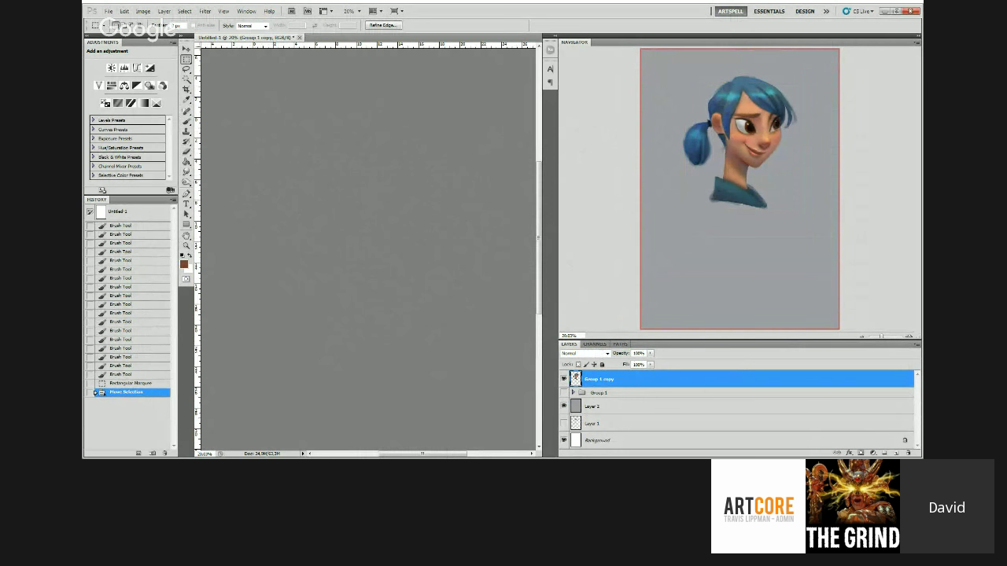
{"action": "key", "text": "ctrl+d"}
{"action": "key", "text": "z"}
{"action": "left_click", "coordinate": [406, 188], "text": "alt"}
{"action": "key", "text": "ctrl+d"}
Step: Flip the canvas horizontally again so the girl faces the original direction
{"action": "left_click_drag", "start_coordinate": [409, 189], "coordinate": [268, 143]}
{"action": "left_click", "coordinate": [143, 11]}
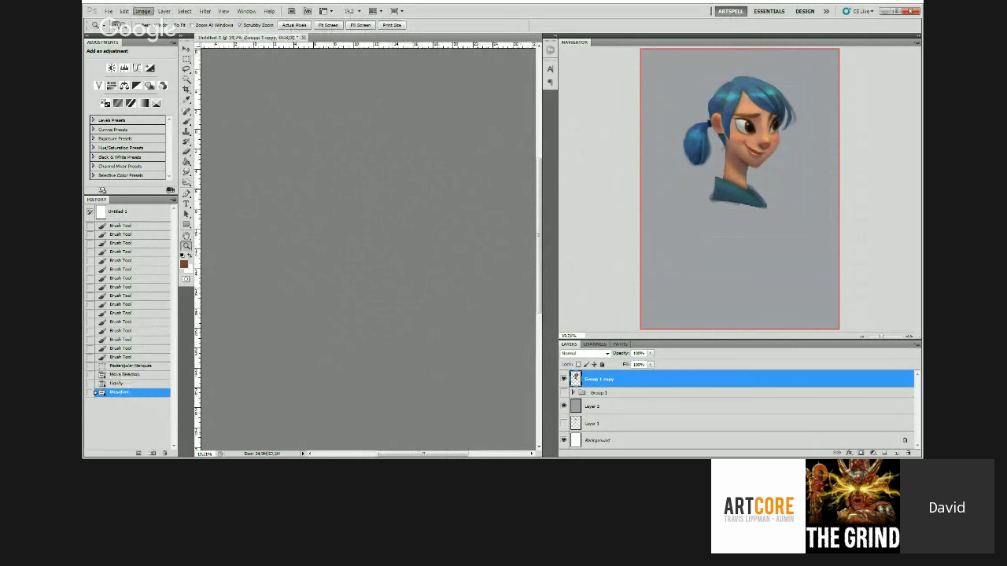
{"action": "left_click", "coordinate": [370, 213]}
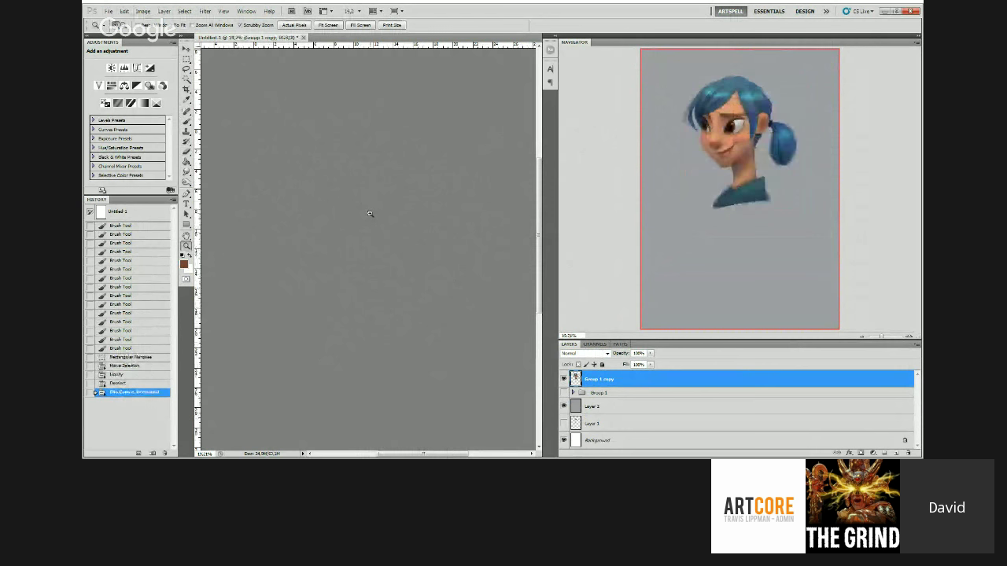
Step: Dab a sampled reddish brown onto the chin area below the mouth
{"action": "left_click_drag", "start_coordinate": [369, 213], "coordinate": [387, 223]}
{"action": "key", "text": "b"}
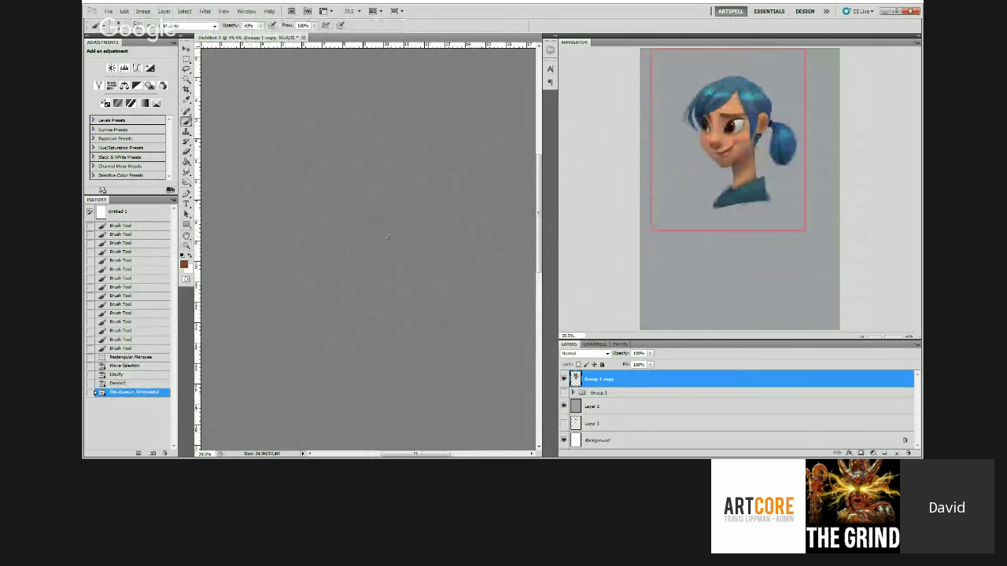
{"action": "left_click", "coordinate": [341, 280], "text": "alt"}
{"action": "left_click", "coordinate": [342, 278]}
Step: Paint black lash strokes outward from the near eye's upper lid with the default foreground colour
{"action": "key", "text": "z"}
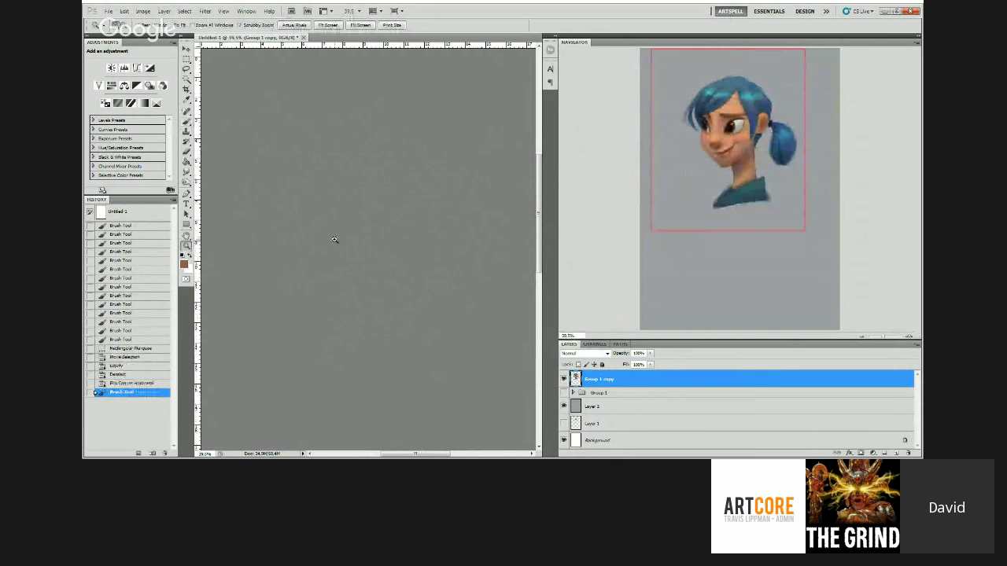
{"action": "left_click_drag", "start_coordinate": [334, 239], "coordinate": [381, 229]}
{"action": "key", "text": "b"}
{"action": "key", "text": "d"}
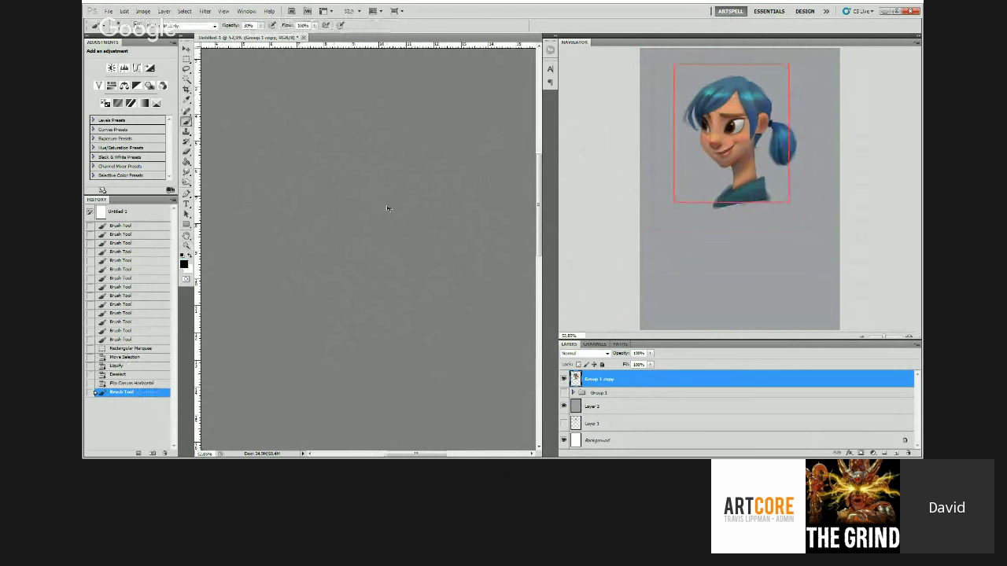
{"action": "left_click_drag", "start_coordinate": [389, 209], "coordinate": [403, 204]}
{"action": "left_click_drag", "start_coordinate": [404, 205], "coordinate": [418, 201]}
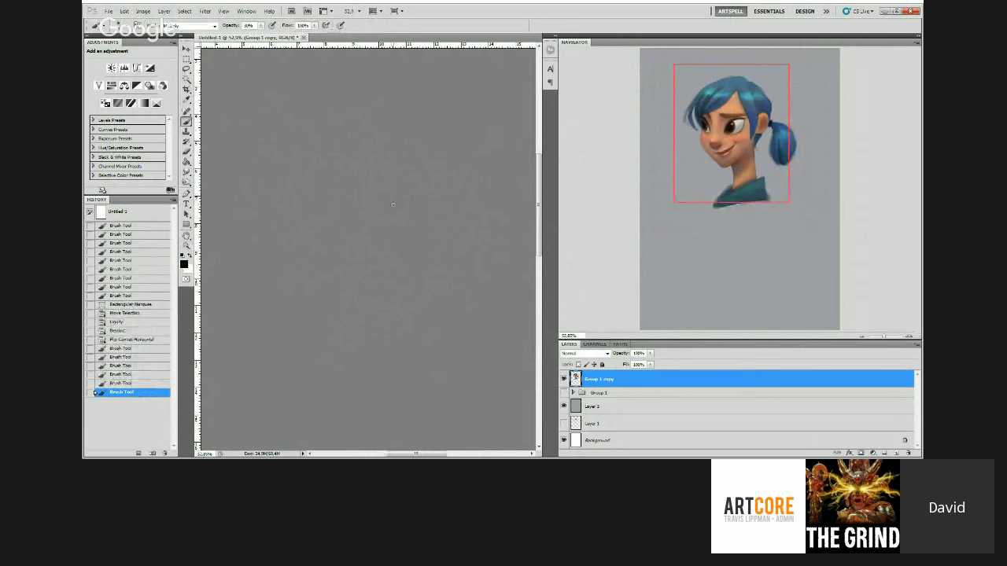
Step: Darken the far eye's lashes and the near eye's outer corner with short black strokes
{"action": "key", "text": "z"}
{"action": "left_click_drag", "start_coordinate": [395, 192], "coordinate": [403, 192]}
{"action": "key", "text": "b"}
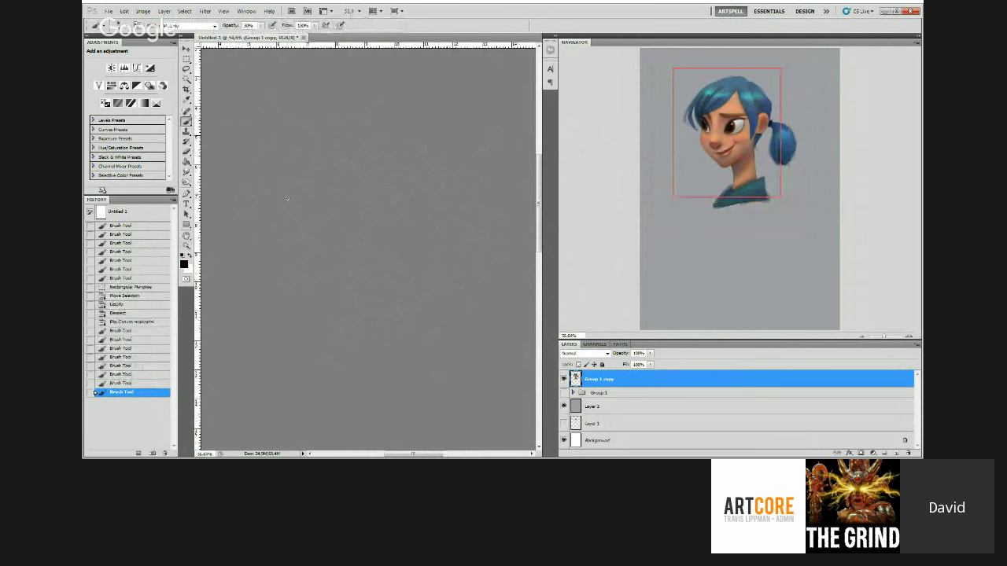
{"action": "left_click_drag", "start_coordinate": [287, 198], "coordinate": [289, 202]}
{"action": "left_click_drag", "start_coordinate": [287, 199], "coordinate": [290, 203]}
{"action": "left_click_drag", "start_coordinate": [289, 200], "coordinate": [291, 216]}
{"action": "mouse_move", "coordinate": [291, 228]}
{"action": "left_mouse_down"}
{"action": "mouse_move", "coordinate": [291, 239]}
{"action": "mouse_move", "coordinate": [417, 228]}
{"action": "left_mouse_up"}
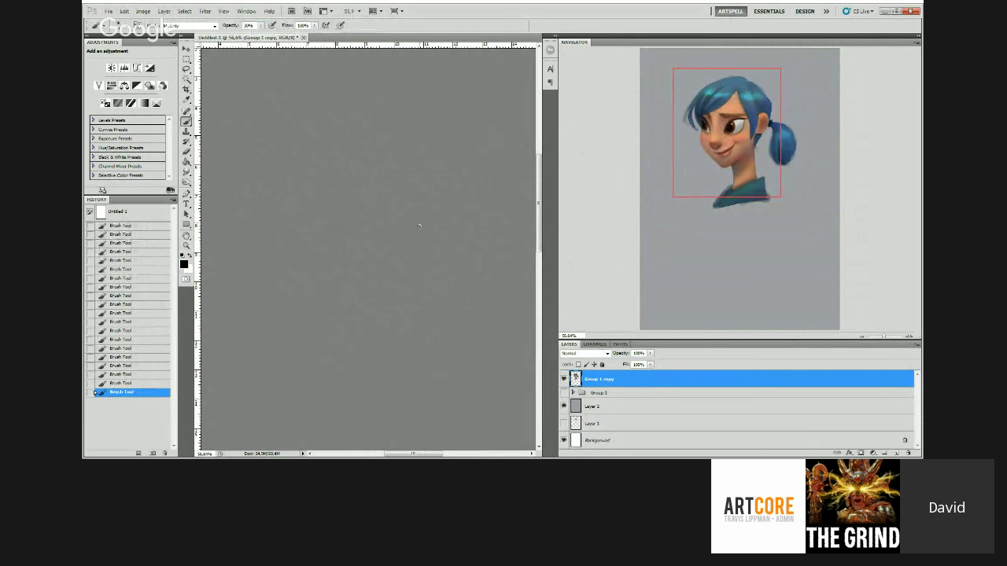
{"action": "key", "text": "z"}
{"action": "left_click", "coordinate": [410, 222], "text": "alt"}
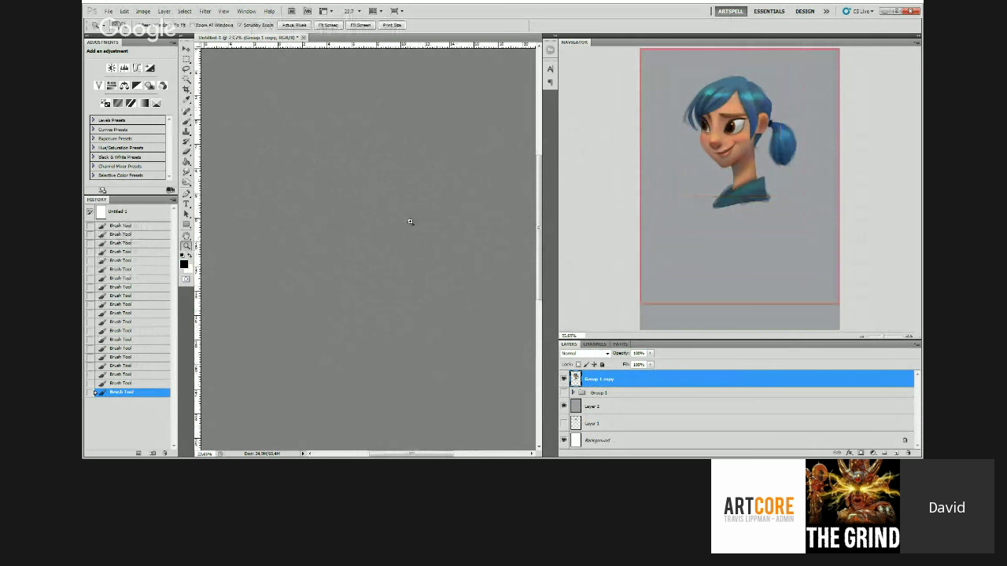
{"action": "left_click_drag", "start_coordinate": [410, 222], "coordinate": [449, 222]}
{"action": "key", "text": "b"}
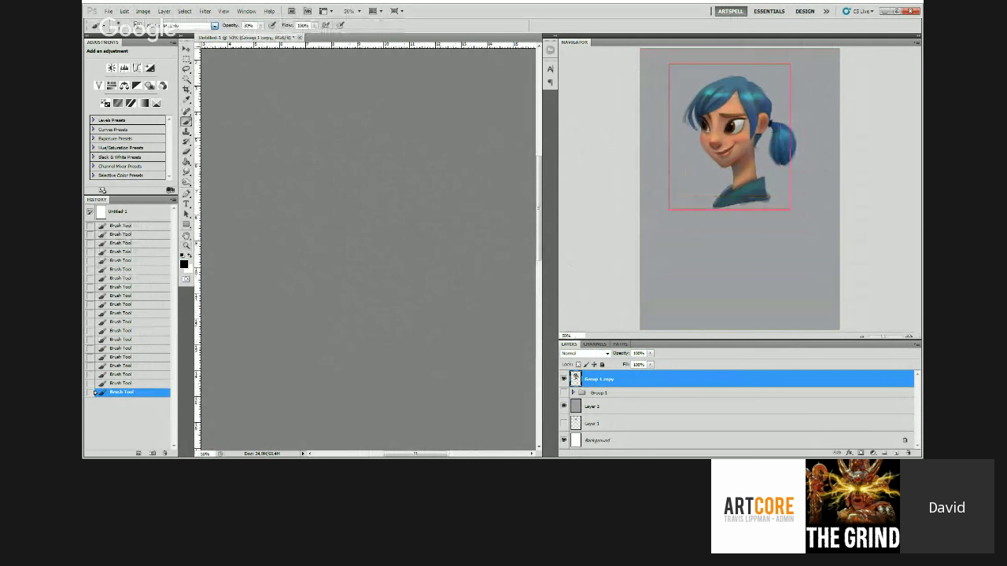
Step: Retouch the near cheek beside the nose with skin tones sampled from the face
{"action": "left_click", "coordinate": [364, 245], "text": "alt"}
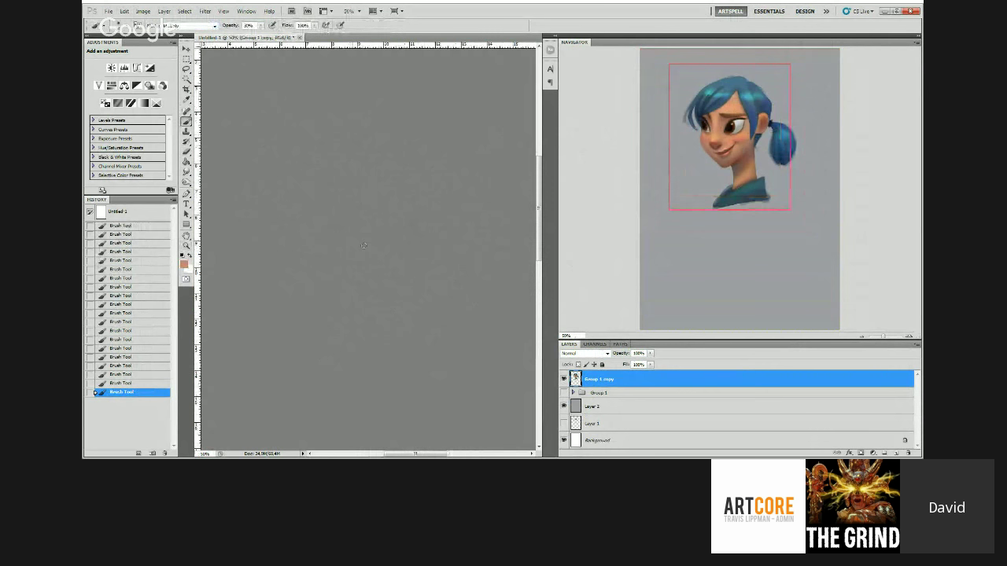
{"action": "key", "text": "z"}
{"action": "left_click_drag", "start_coordinate": [429, 217], "coordinate": [386, 223]}
{"action": "left_click", "coordinate": [393, 214]}
{"action": "key", "text": "b"}
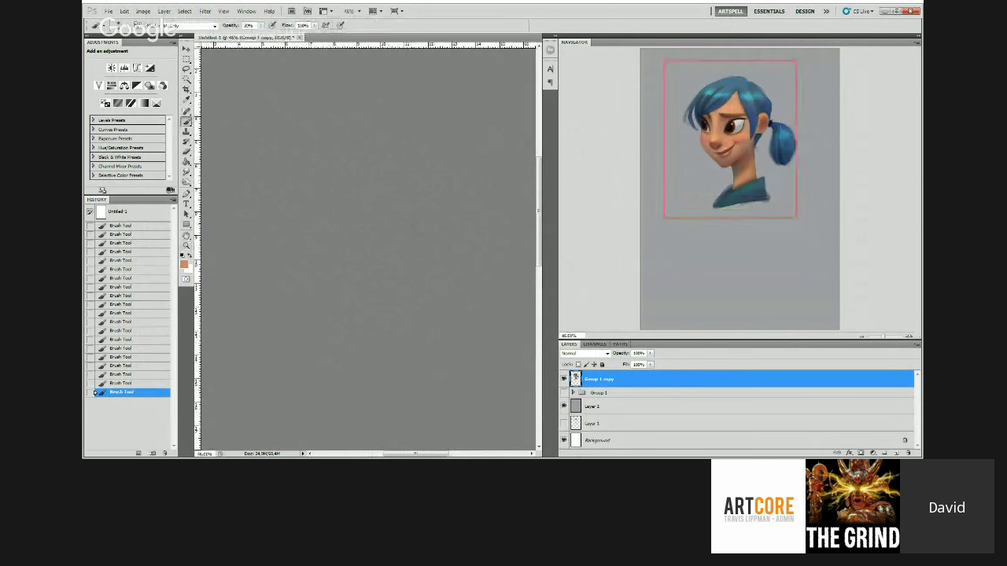
{"action": "key", "text": "z"}
{"action": "left_click_drag", "start_coordinate": [311, 224], "coordinate": [329, 222]}
{"action": "key", "text": "b"}
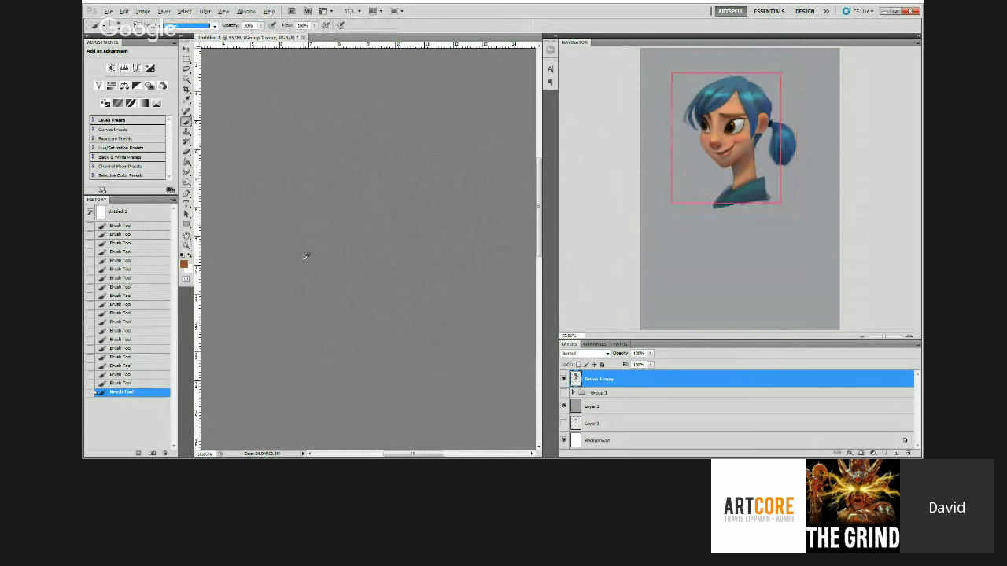
Step: Dab a dark brown sampled near the mouth onto the area around the lips
{"action": "key", "text": "d"}
{"action": "left_click", "coordinate": [349, 271], "text": "alt"}
{"action": "key", "text": "z"}
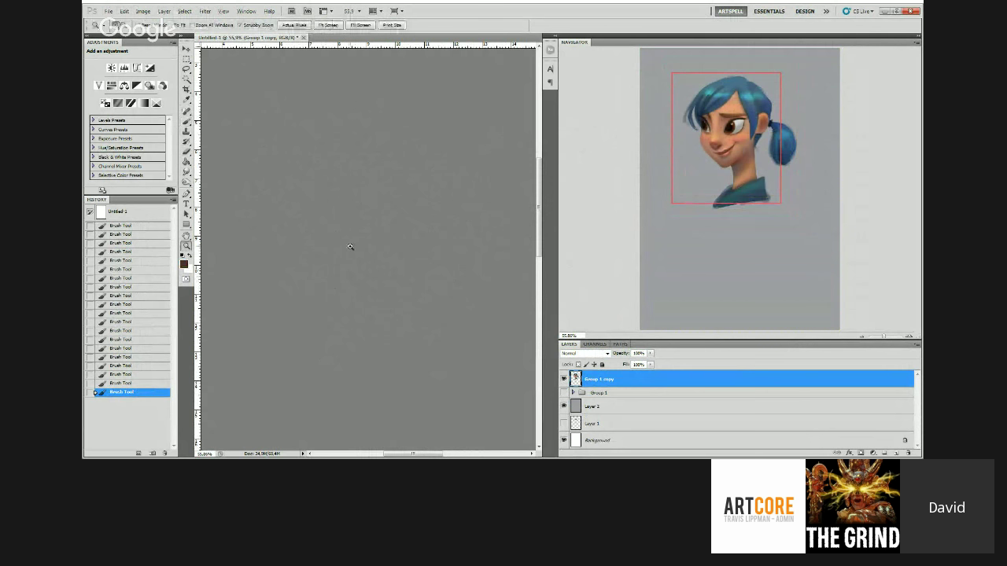
{"action": "mouse_move", "coordinate": [440, 233]}
{"action": "left_mouse_down"}
{"action": "mouse_move", "coordinate": [384, 230]}
{"action": "mouse_move", "coordinate": [414, 231]}
{"action": "left_mouse_up"}
{"action": "key", "text": "b"}
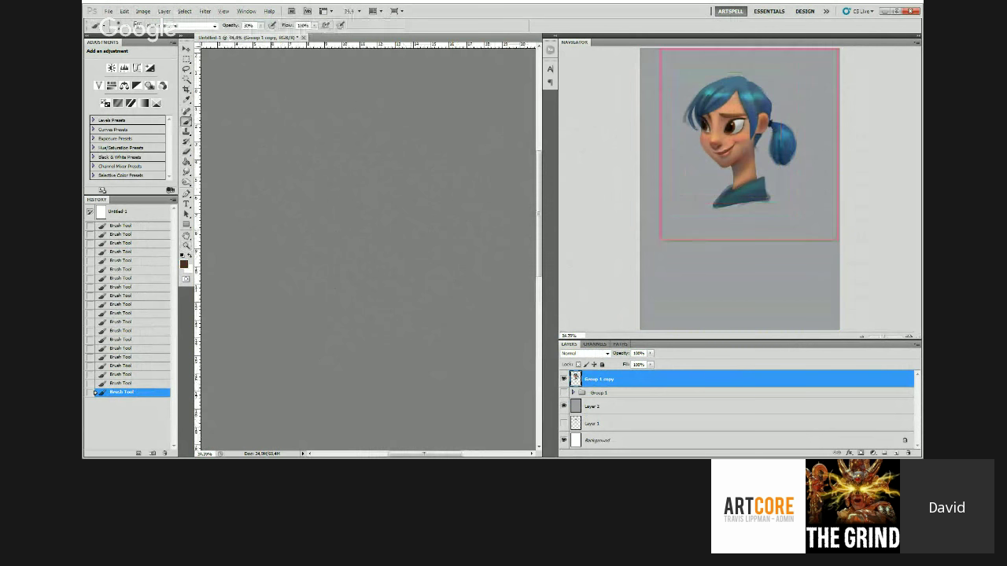
Step: Smudge and erase the tip of the hair lock hanging below the ear
{"action": "key", "text": "r"}
{"action": "left_click", "coordinate": [386, 272]}
{"action": "left_click", "coordinate": [389, 274]}
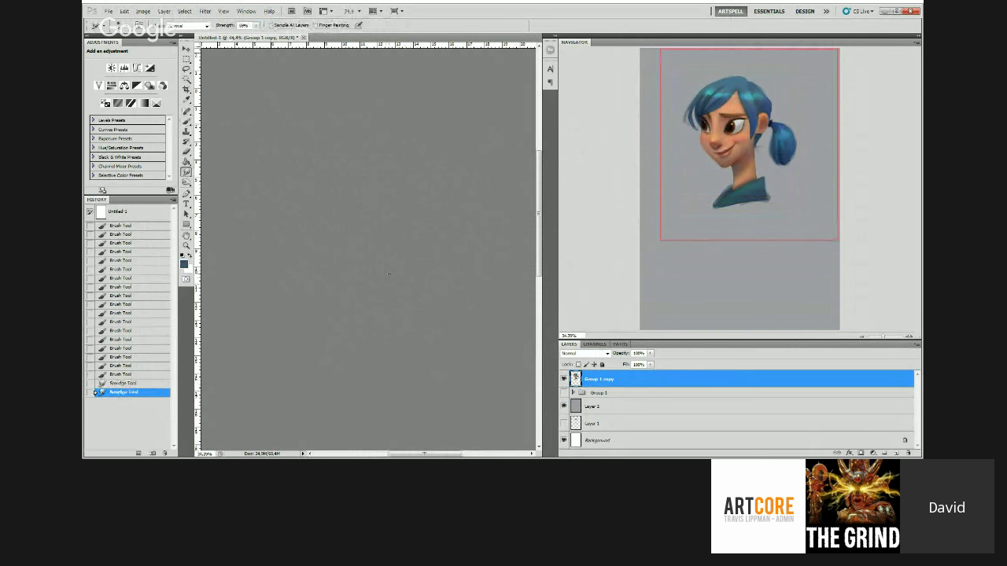
{"action": "key", "text": "e"}
{"action": "left_click", "coordinate": [382, 220]}
{"action": "key", "text": "ctrl+z"}
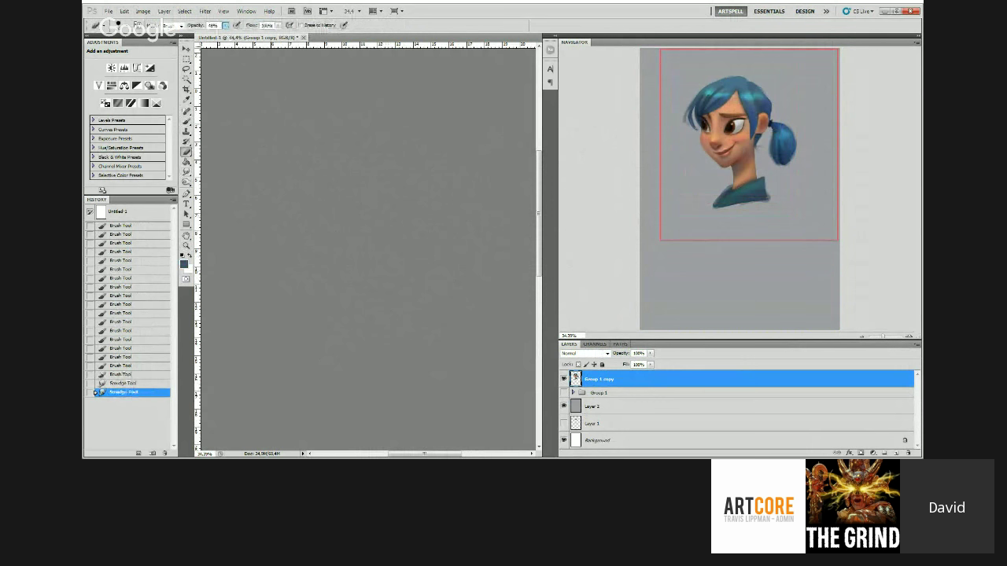
{"action": "left_click", "coordinate": [388, 276]}
Step: Paint hair strands at the back of the head above the ear with sampled blue and teal tones
{"action": "key", "text": "z"}
{"action": "left_click_drag", "start_coordinate": [368, 226], "coordinate": [378, 226]}
{"action": "key", "text": "b"}
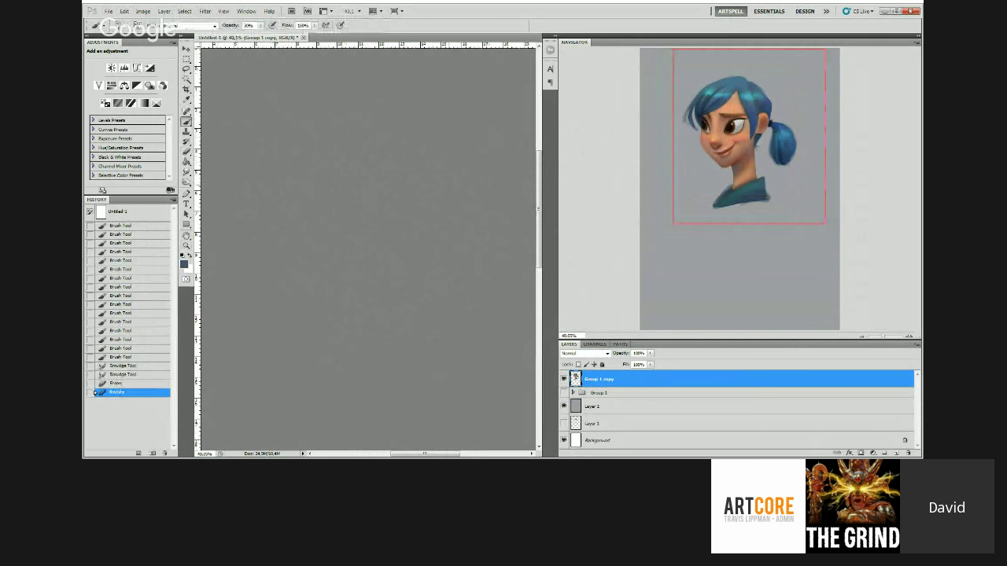
{"action": "mouse_move", "coordinate": [441, 155]}
{"action": "left_mouse_down"}
{"action": "mouse_move", "coordinate": [413, 171]}
{"action": "mouse_move", "coordinate": [414, 197]}
{"action": "left_mouse_up"}
{"action": "left_click_drag", "start_coordinate": [413, 198], "coordinate": [412, 190]}
{"action": "left_click_drag", "start_coordinate": [413, 191], "coordinate": [410, 178]}
{"action": "mouse_move", "coordinate": [410, 179]}
{"action": "left_mouse_down"}
{"action": "mouse_move", "coordinate": [406, 163]}
{"action": "mouse_move", "coordinate": [416, 188]}
{"action": "mouse_move", "coordinate": [392, 208]}
{"action": "mouse_move", "coordinate": [402, 206]}
{"action": "mouse_move", "coordinate": [393, 191]}
{"action": "left_mouse_up"}
{"action": "left_click", "coordinate": [406, 165], "text": "alt"}
{"action": "key", "text": "d"}
{"action": "left_click", "coordinate": [397, 201], "text": "alt"}
{"action": "left_click_drag", "start_coordinate": [393, 190], "coordinate": [383, 183]}
{"action": "left_click", "coordinate": [407, 215], "text": "alt"}
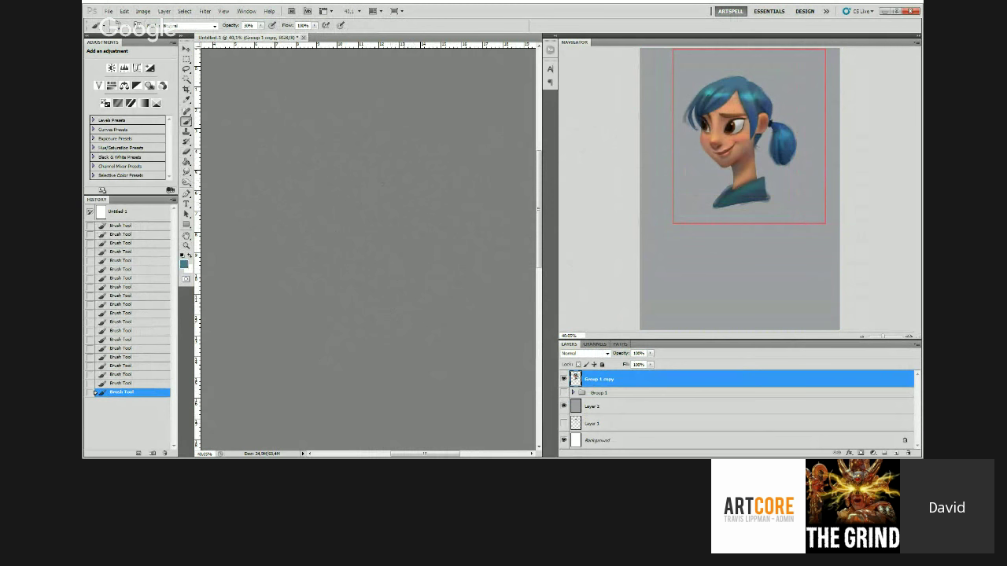
Step: Shade the hair on the side of the head with sampled dark blues
{"action": "left_click", "coordinate": [401, 182], "text": "alt"}
{"action": "key", "text": "alt+space"}
{"action": "left_click_drag", "start_coordinate": [384, 172], "coordinate": [373, 179]}
{"action": "key", "text": "b"}
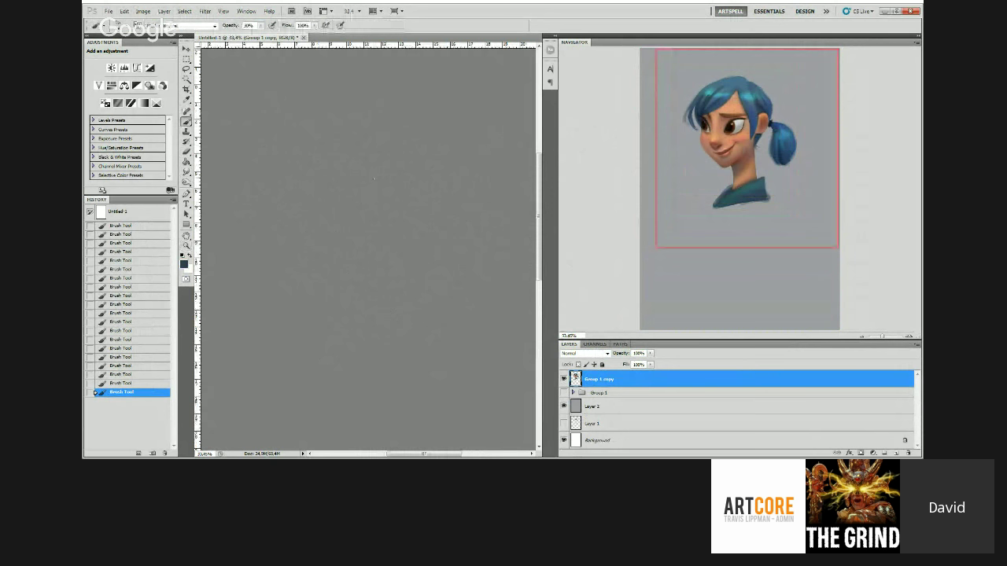
{"action": "left_click", "coordinate": [370, 200], "text": "alt"}
{"action": "key", "text": "z"}
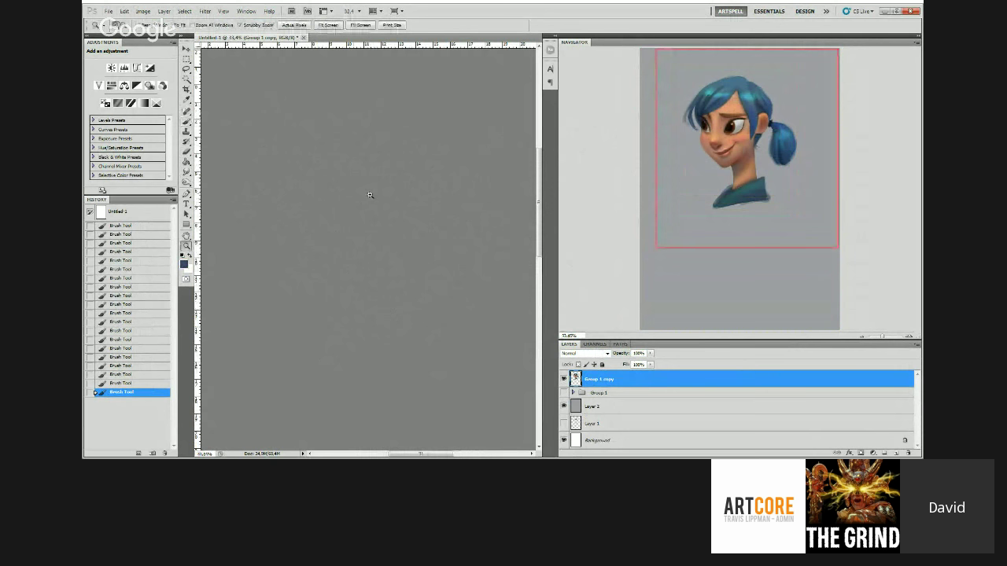
{"action": "left_click", "coordinate": [369, 194]}
{"action": "key", "text": "b"}
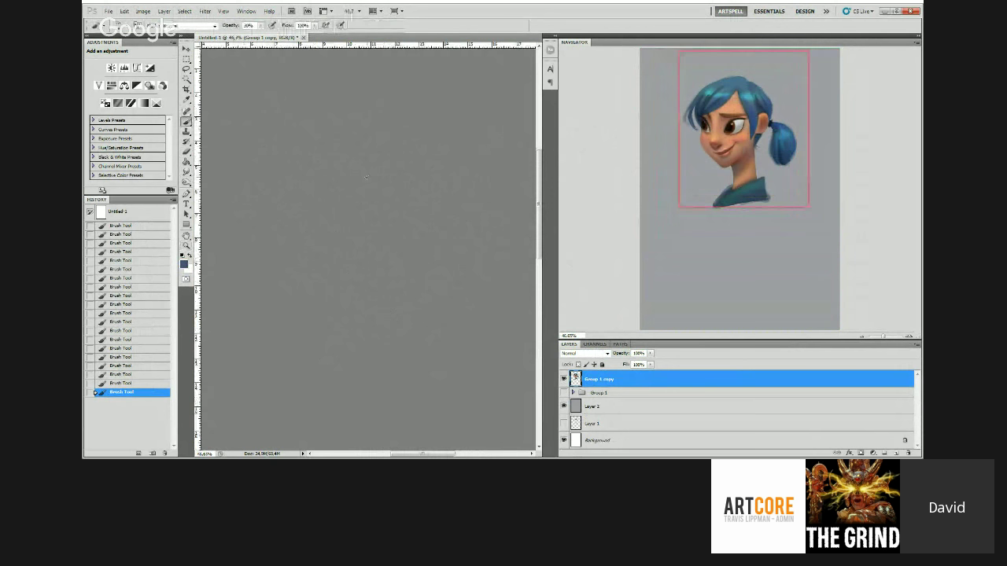
Step: Brush sampled light teal and mid blue into the highlight across the crown of the hair
{"action": "left_click", "coordinate": [367, 177], "text": "alt"}
{"action": "key", "text": "z"}
{"action": "left_click", "coordinate": [357, 182], "text": "alt"}
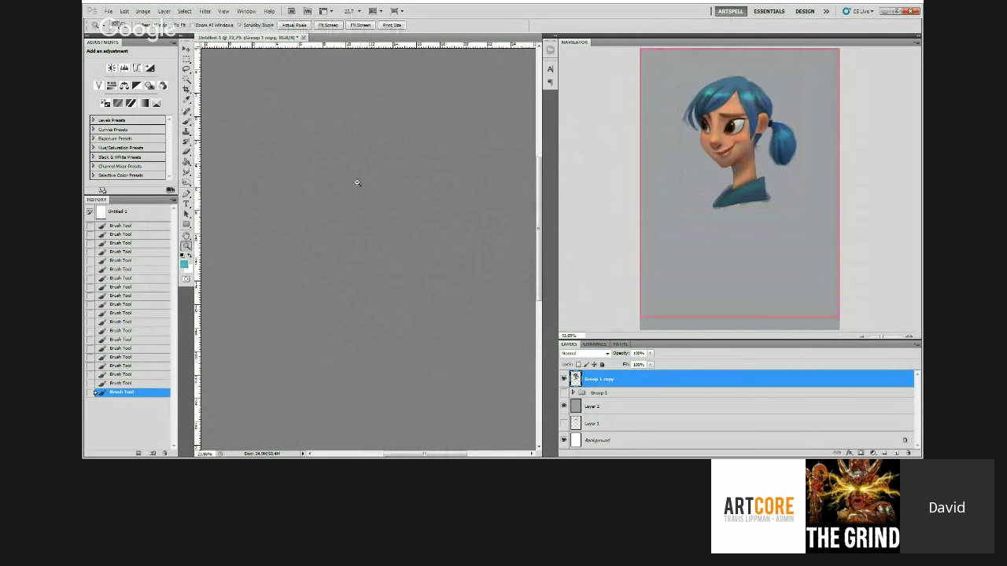
{"action": "left_click", "coordinate": [357, 182]}
{"action": "key", "text": "b"}
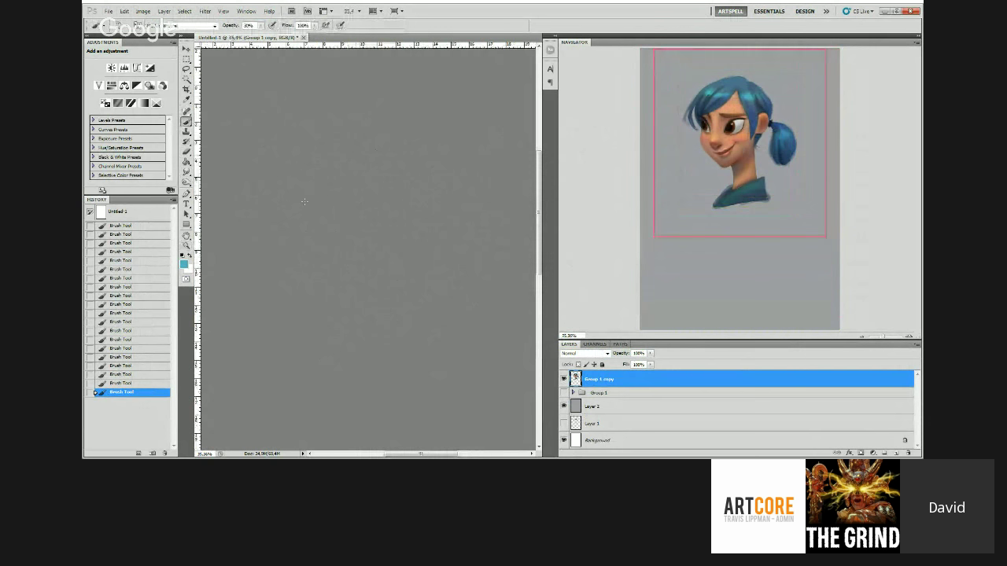
{"action": "left_click", "coordinate": [357, 160], "text": "alt"}
{"action": "key", "text": "z"}
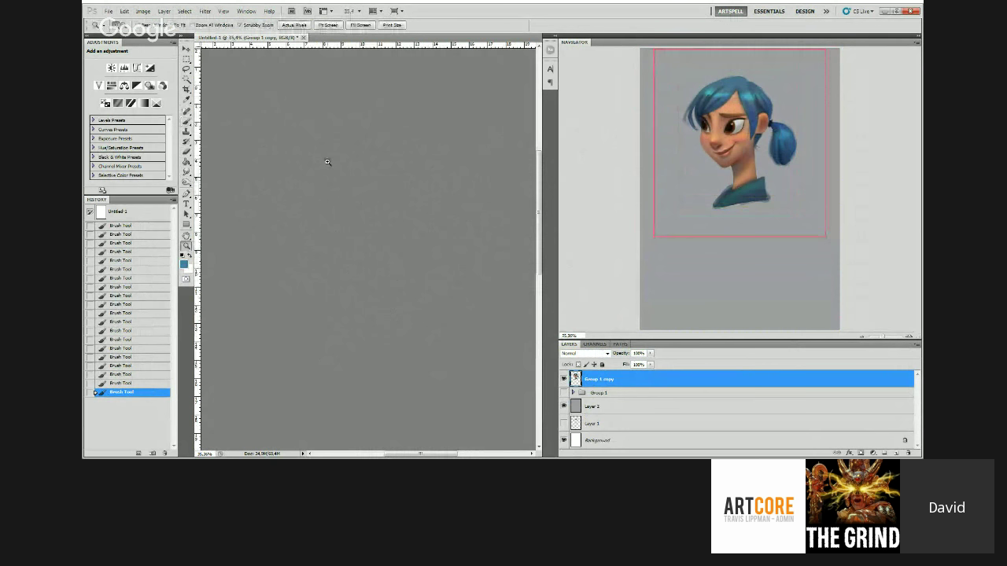
{"action": "left_click", "coordinate": [327, 162]}
{"action": "key", "text": "b"}
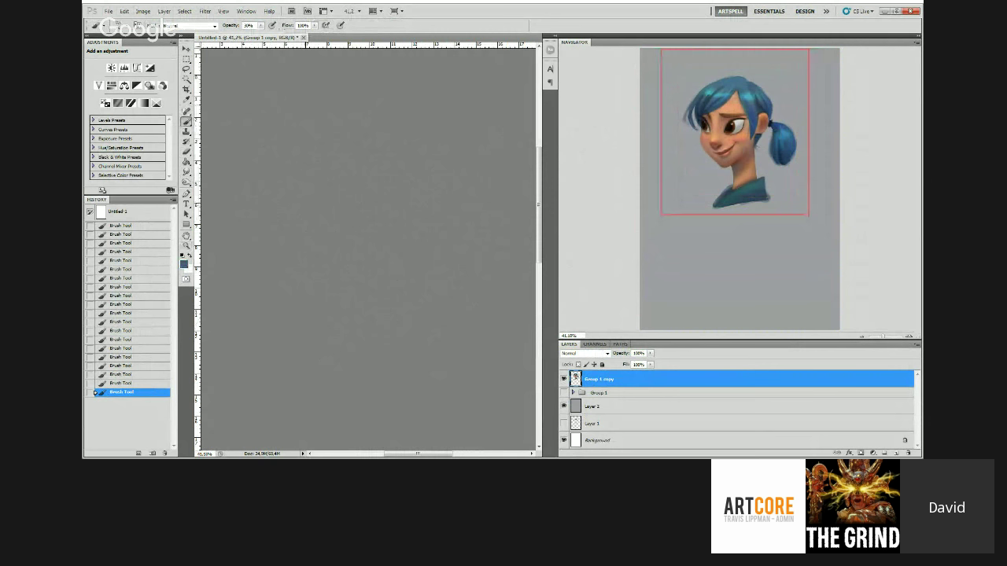
Step: Blend the upper bangs with sampled dark blue and teal strokes
{"action": "key", "text": "z"}
{"action": "mouse_move", "coordinate": [323, 183]}
{"action": "left_mouse_down"}
{"action": "mouse_move", "coordinate": [302, 183]}
{"action": "mouse_move", "coordinate": [322, 183]}
{"action": "left_mouse_up"}
{"action": "key", "text": "b"}
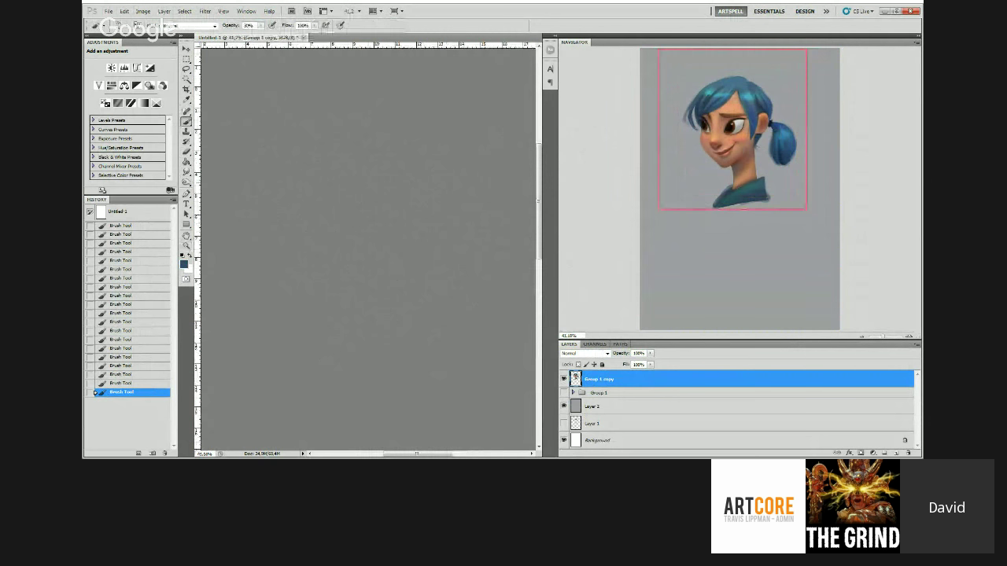
{"action": "left_click", "coordinate": [344, 173], "text": "alt"}
{"action": "left_click", "coordinate": [321, 186], "text": "alt"}
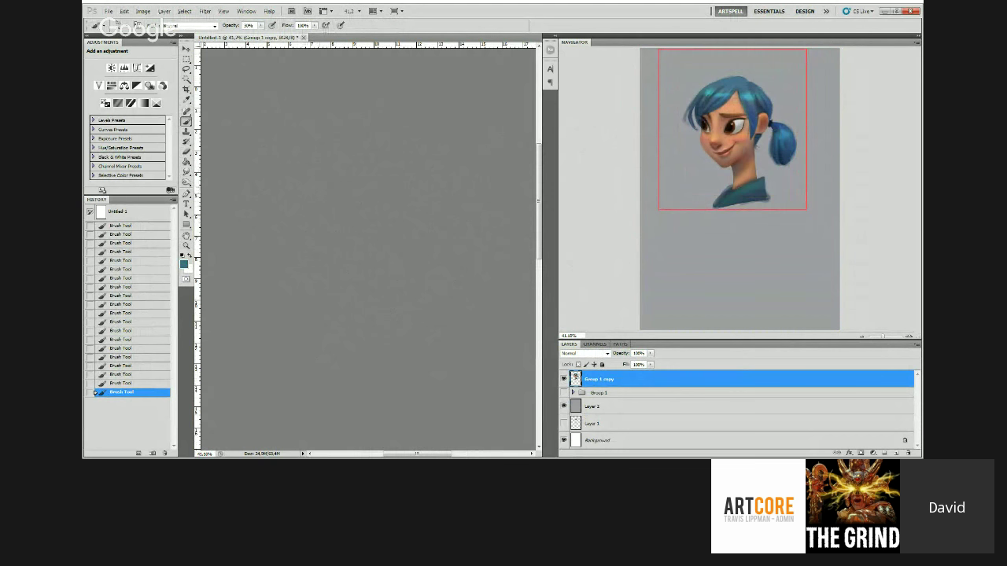
Step: Rework the side hair in front of and above the ear with several sampled blues
{"action": "key", "text": "z"}
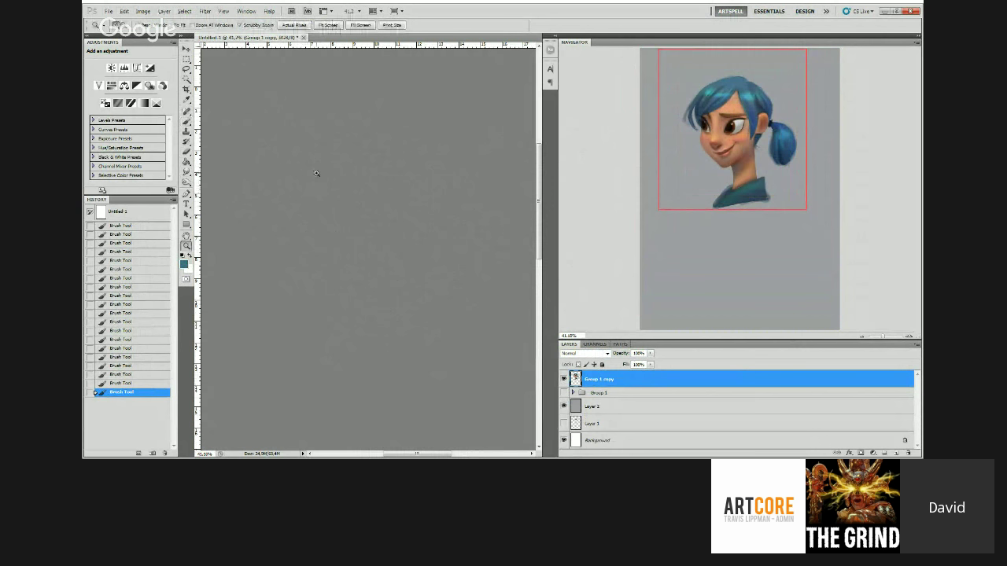
{"action": "left_click_drag", "start_coordinate": [316, 173], "coordinate": [333, 197]}
{"action": "left_click", "coordinate": [334, 197]}
{"action": "key", "text": "b"}
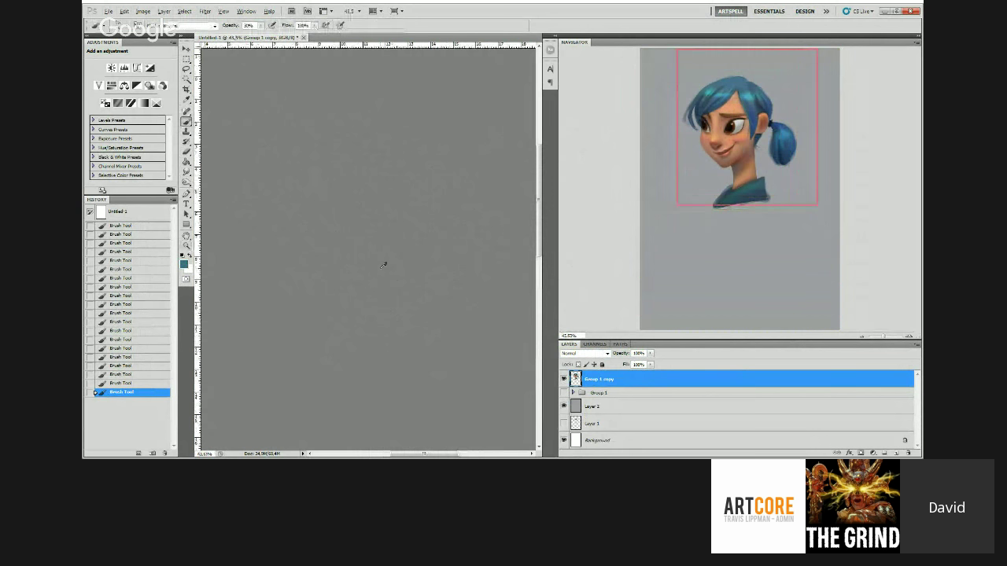
{"action": "left_click", "coordinate": [379, 272], "text": "alt"}
{"action": "key", "text": "d"}
{"action": "left_click", "coordinate": [378, 220], "text": "alt"}
{"action": "left_click", "coordinate": [376, 200], "text": "alt"}
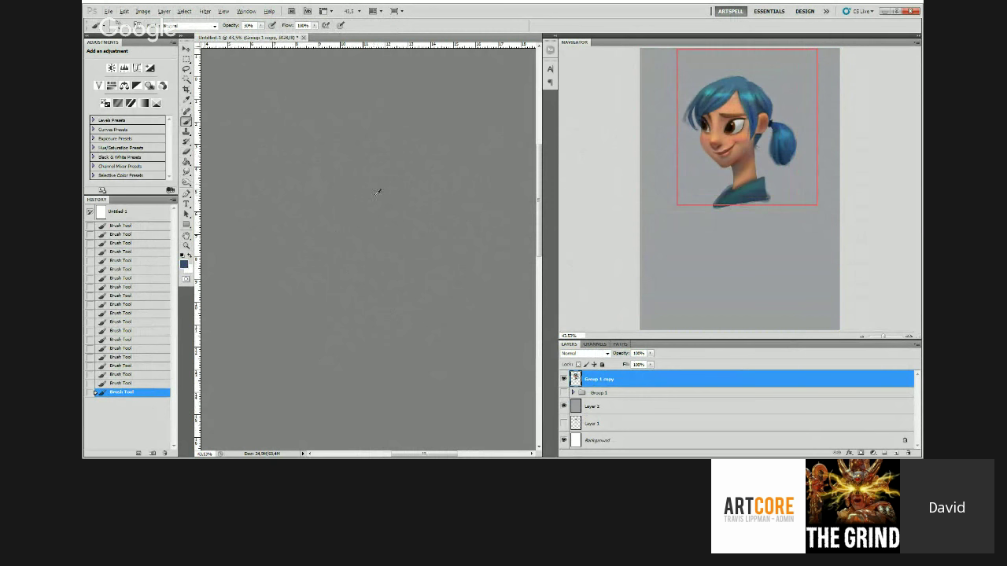
{"action": "left_click", "coordinate": [378, 192], "text": "alt"}
{"action": "left_click", "coordinate": [386, 222], "text": "alt"}
Step: Brush sampled teal over the top of the hair and undo the last stroke
{"action": "key", "text": "z"}
{"action": "left_click_drag", "start_coordinate": [373, 218], "coordinate": [363, 210]}
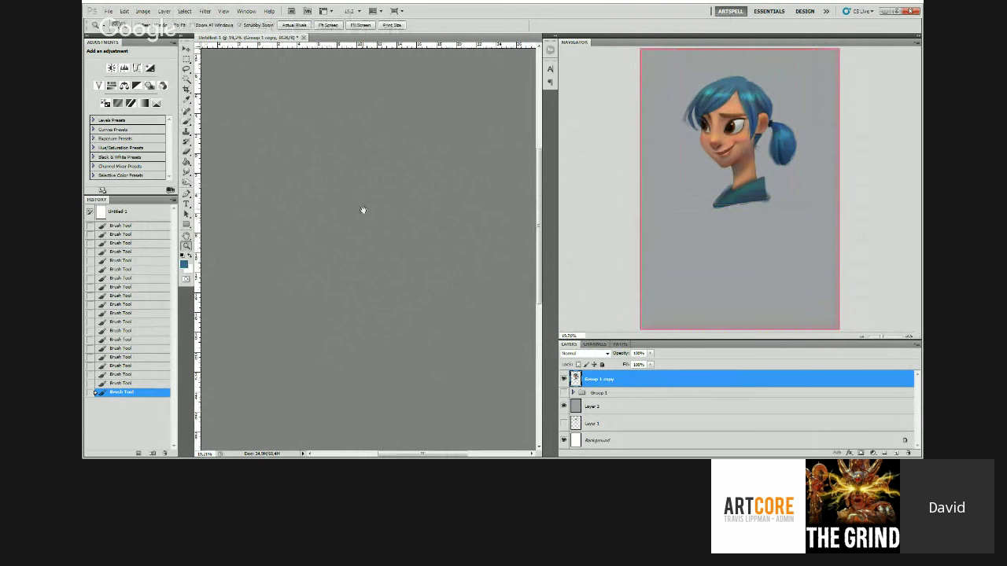
{"action": "left_click_drag", "start_coordinate": [363, 210], "coordinate": [369, 208]}
{"action": "key", "text": "b"}
{"action": "left_click", "coordinate": [331, 171], "text": "alt"}
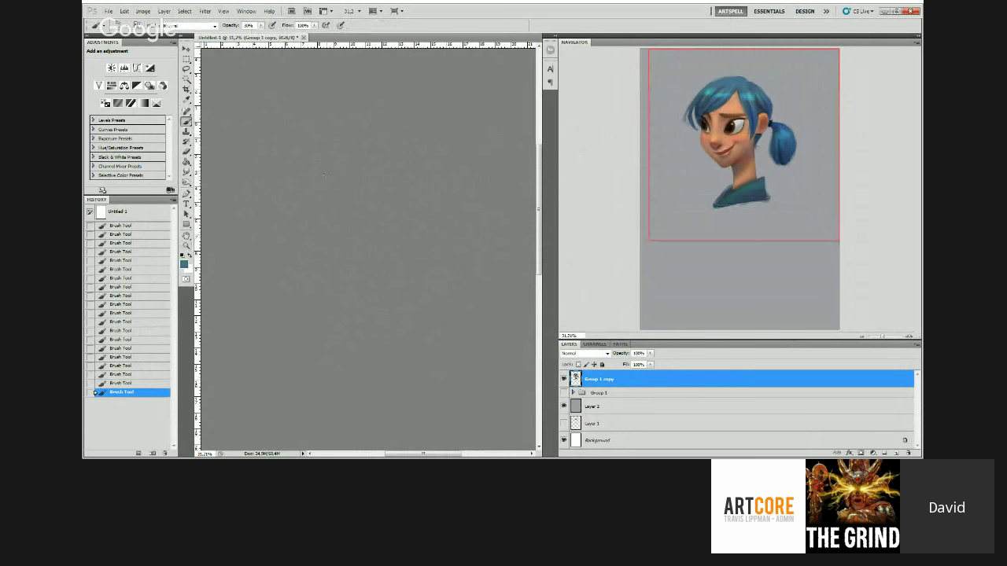
{"action": "mouse_move", "coordinate": [356, 172]}
{"action": "left_mouse_down"}
{"action": "mouse_move", "coordinate": [324, 161]}
{"action": "mouse_move", "coordinate": [375, 193]}
{"action": "left_mouse_up"}
{"action": "key", "text": "ctrl+z"}
{"action": "key", "text": "z"}
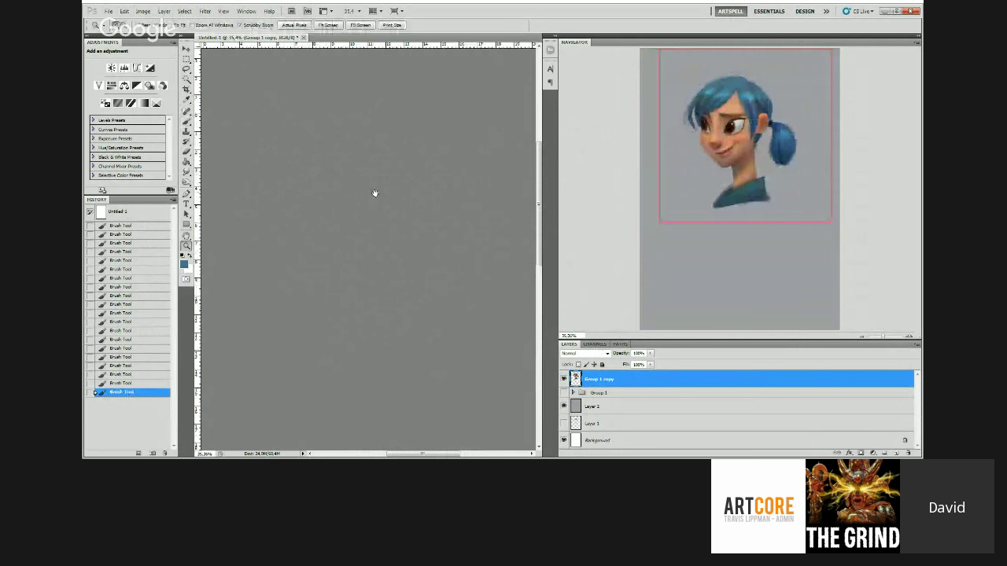
Step: Touch up the mouth with a reddish tone sampled from the lips
{"action": "key", "text": "ctrl+space"}
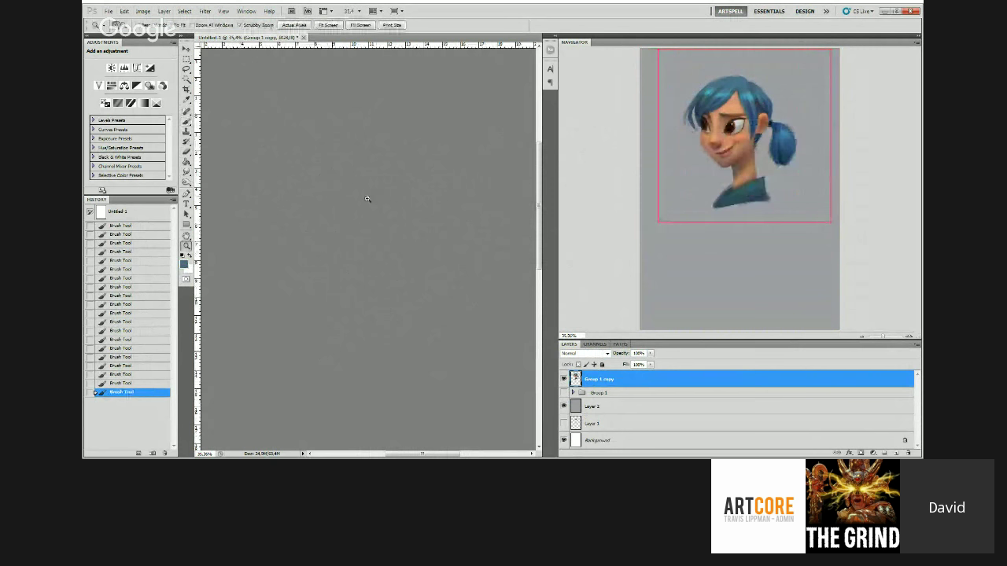
{"action": "left_click_drag", "start_coordinate": [366, 199], "coordinate": [359, 217]}
{"action": "left_click_drag", "start_coordinate": [295, 305], "coordinate": [351, 311]}
{"action": "left_click", "coordinate": [351, 326], "text": "alt"}
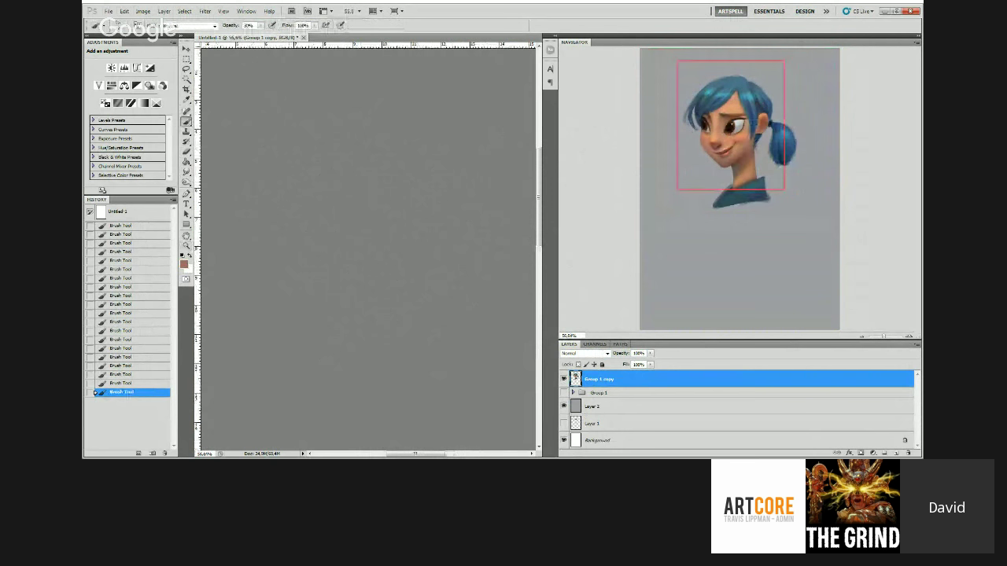
Step: Refine the top of the hair and the ponytail with blues sampled from each area
{"action": "key", "text": "ctrl+space"}
{"action": "mouse_move", "coordinate": [313, 277]}
{"action": "left_mouse_down"}
{"action": "mouse_move", "coordinate": [291, 278]}
{"action": "mouse_move", "coordinate": [303, 277]}
{"action": "left_mouse_up"}
{"action": "left_click", "coordinate": [364, 169], "text": "alt"}
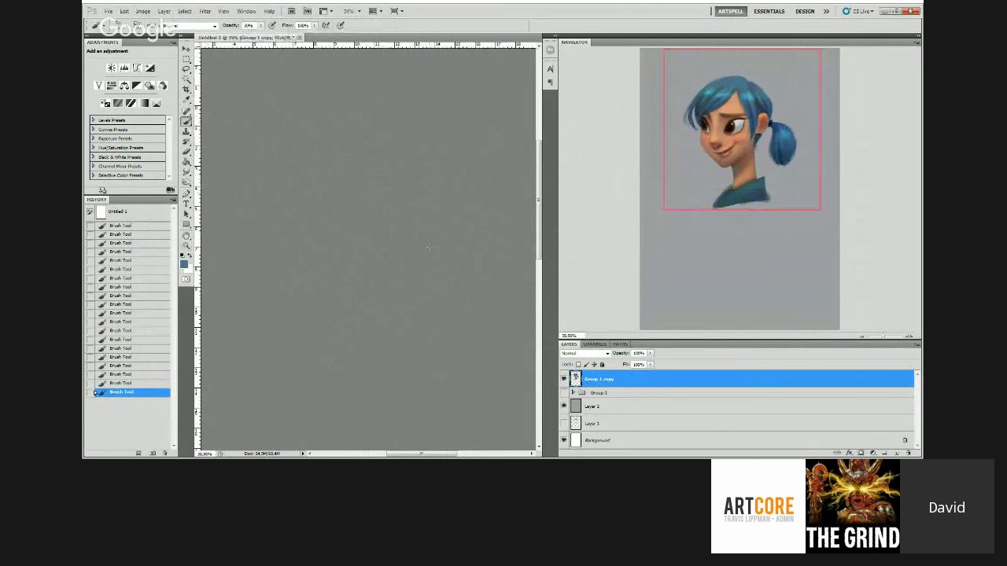
{"action": "left_click", "coordinate": [450, 278], "text": "alt"}
Step: Erase stray paint along the front bangs' outer tips and repaint the fringe with a sampled dark blue
{"action": "key", "text": "ctrl+space"}
{"action": "mouse_move", "coordinate": [430, 337]}
{"action": "left_mouse_down"}
{"action": "mouse_move", "coordinate": [394, 281]}
{"action": "mouse_move", "coordinate": [281, 230]}
{"action": "mouse_move", "coordinate": [300, 229]}
{"action": "left_mouse_up"}
{"action": "left_click", "coordinate": [310, 215], "text": "alt"}
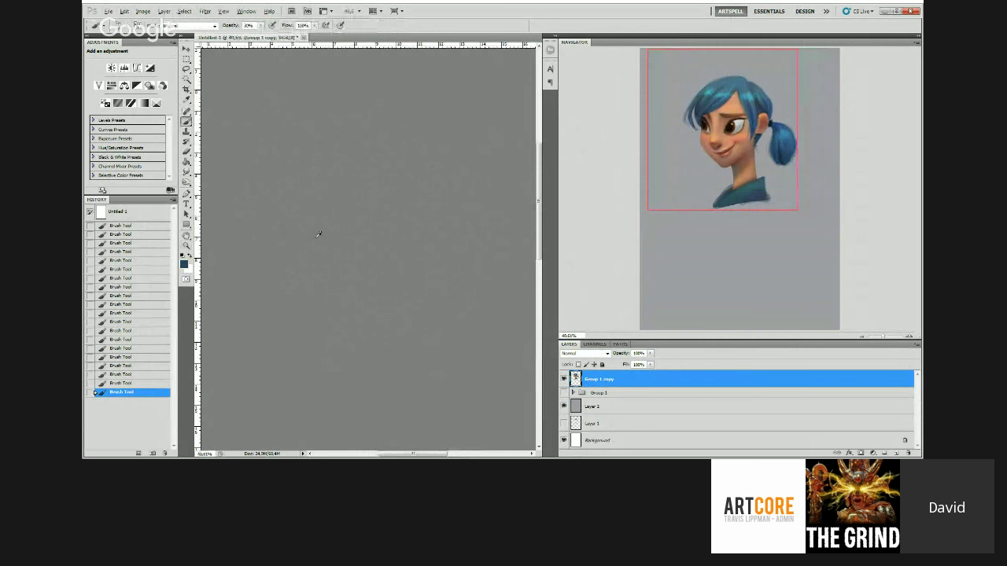
{"action": "key", "text": "e"}
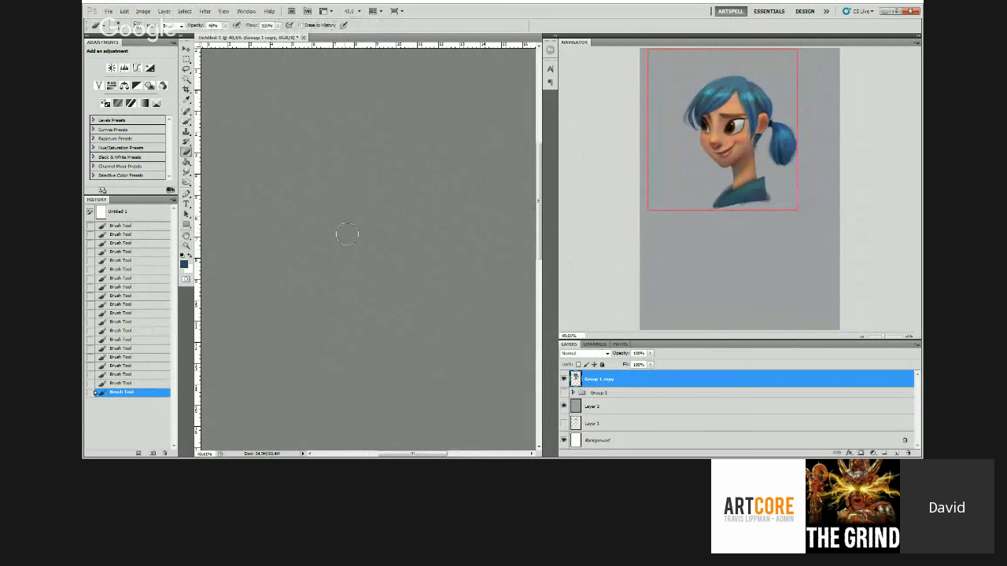
{"action": "left_click", "coordinate": [293, 243]}
{"action": "left_click", "coordinate": [299, 236]}
{"action": "left_click_drag", "start_coordinate": [317, 265], "coordinate": [313, 256]}
{"action": "left_click_drag", "start_coordinate": [317, 261], "coordinate": [313, 251]}
{"action": "key", "text": "b"}
{"action": "left_click_drag", "start_coordinate": [316, 193], "coordinate": [318, 184]}
{"action": "left_click_drag", "start_coordinate": [318, 190], "coordinate": [435, 191]}
Step: Paint short dark strokes down the hair lock below the ear, behind the jaw
{"action": "key", "text": "ctrl+space"}
{"action": "left_click", "coordinate": [372, 271], "text": "alt"}
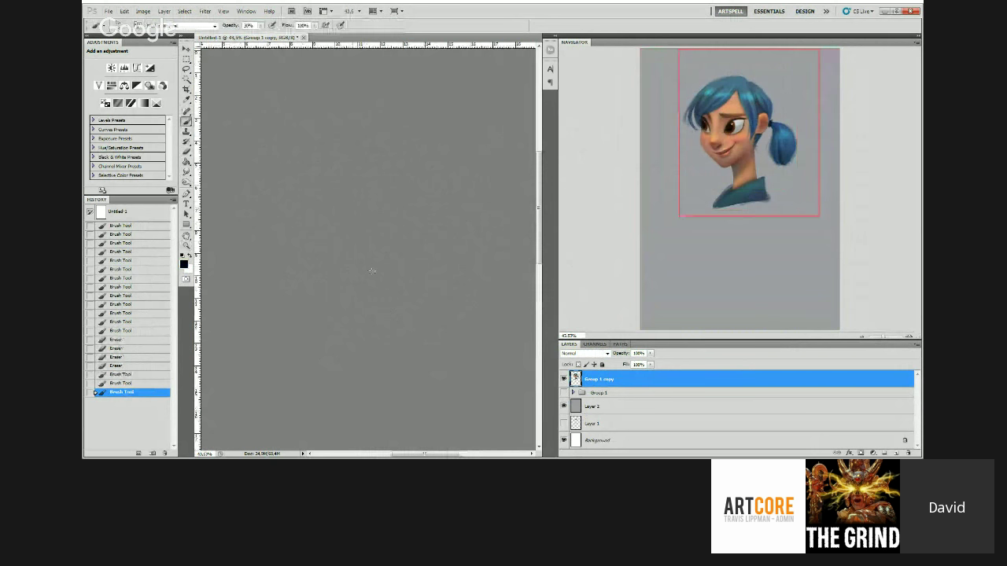
{"action": "key", "text": "z"}
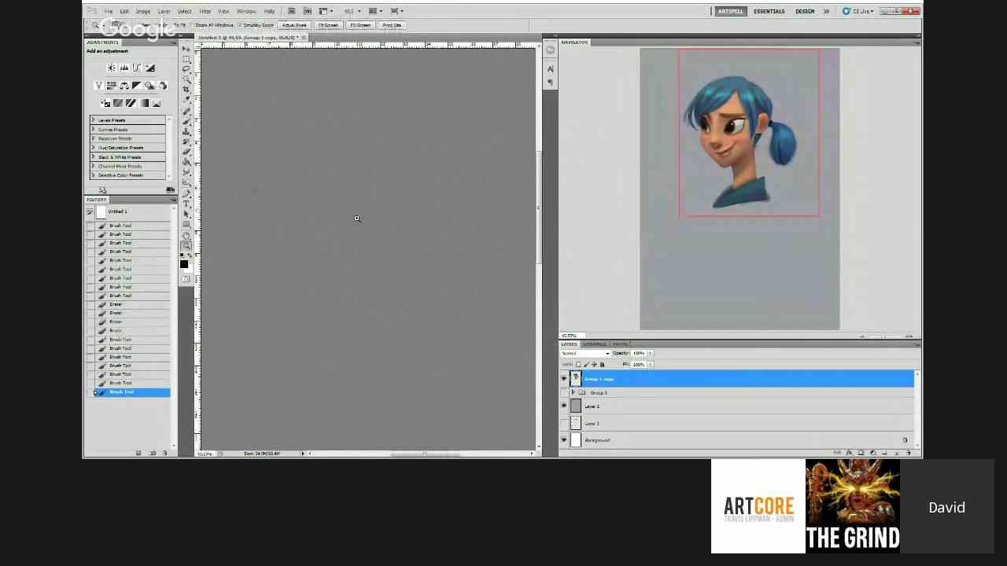
{"action": "key", "text": "b"}
{"action": "left_click_drag", "start_coordinate": [391, 277], "coordinate": [393, 282]}
{"action": "left_click_drag", "start_coordinate": [393, 282], "coordinate": [394, 286]}
{"action": "left_click_drag", "start_coordinate": [394, 286], "coordinate": [396, 291]}
{"action": "mouse_move", "coordinate": [395, 290]}
{"action": "left_mouse_down"}
{"action": "mouse_move", "coordinate": [383, 221]}
{"action": "mouse_move", "coordinate": [397, 221]}
{"action": "left_mouse_up"}
Step: Add strokes to the hair above the near eye using colours sampled from the surrounding strands
{"action": "key", "text": "z"}
{"action": "key", "text": "b"}
{"action": "mouse_move", "coordinate": [356, 201]}
{"action": "left_mouse_down"}
{"action": "mouse_move", "coordinate": [336, 177]}
{"action": "mouse_move", "coordinate": [369, 180]}
{"action": "mouse_move", "coordinate": [348, 171]}
{"action": "mouse_move", "coordinate": [344, 181]}
{"action": "left_mouse_up"}
{"action": "key", "text": "z"}
{"action": "key", "text": "b"}
{"action": "left_click", "coordinate": [323, 180], "text": "alt"}
{"action": "left_click", "coordinate": [340, 189], "text": "alt"}
{"action": "mouse_move", "coordinate": [346, 174]}
{"action": "left_mouse_down"}
{"action": "mouse_move", "coordinate": [341, 187]}
{"action": "mouse_move", "coordinate": [371, 164]}
{"action": "mouse_move", "coordinate": [341, 161]}
{"action": "mouse_move", "coordinate": [360, 273]}
{"action": "left_mouse_up"}
Step: Paint the collar's lower edge with a dark teal sampled from the shirt
{"action": "key", "text": "z"}
{"action": "key", "text": "b"}
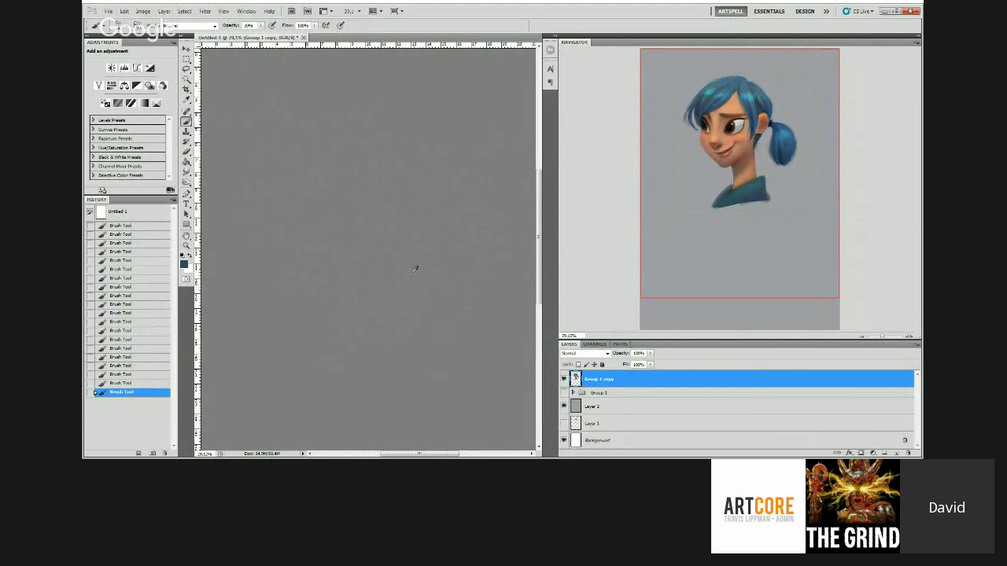
{"action": "left_click", "coordinate": [413, 272], "text": "alt"}
{"action": "left_click_drag", "start_coordinate": [354, 298], "coordinate": [378, 296]}
Step: Flip the canvas horizontally to check the portrait mirrored
{"action": "mouse_move", "coordinate": [396, 262]}
{"action": "left_mouse_down"}
{"action": "mouse_move", "coordinate": [390, 246]}
{"action": "mouse_move", "coordinate": [345, 232]}
{"action": "left_mouse_up"}
{"action": "left_click", "coordinate": [372, 220]}
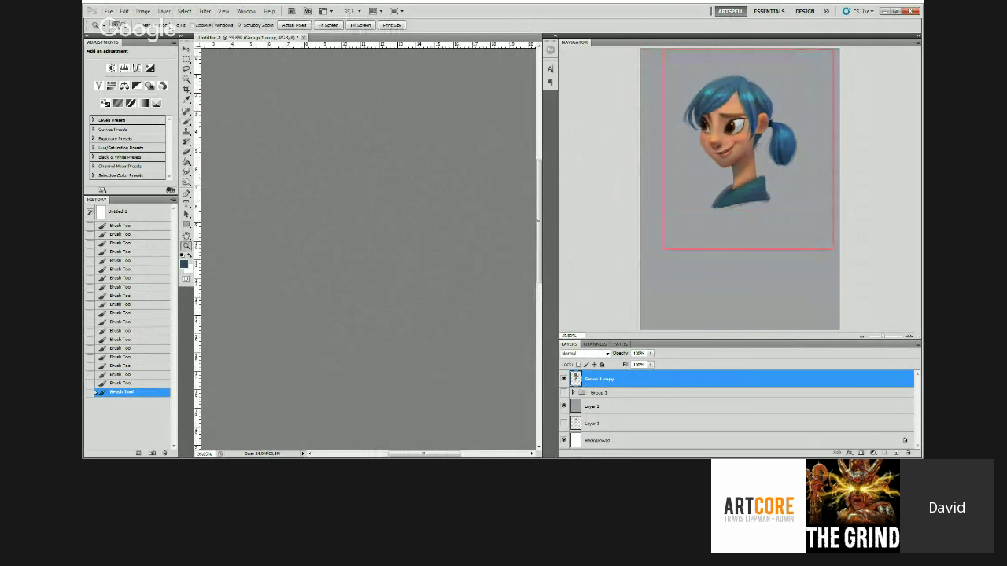
{"action": "key", "text": "ctrl+shift+h"}
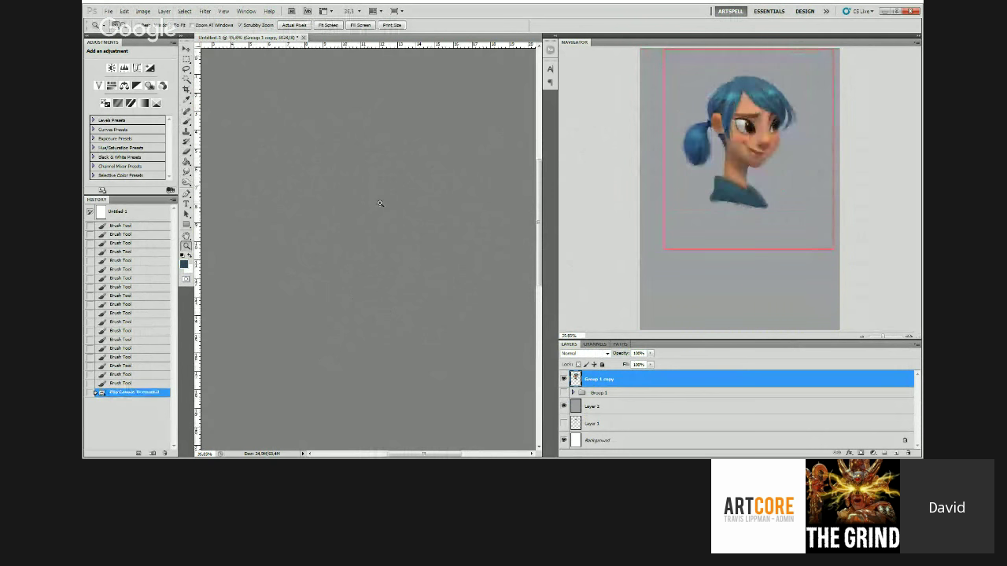
Step: Paint short strokes along the jawline beside the neck with reddish-brown tones sampled from the nearby skin
{"action": "left_click_drag", "start_coordinate": [380, 204], "coordinate": [394, 228]}
{"action": "left_click", "coordinate": [395, 227]}
{"action": "key", "text": "b"}
{"action": "left_click", "coordinate": [296, 284], "text": "alt"}
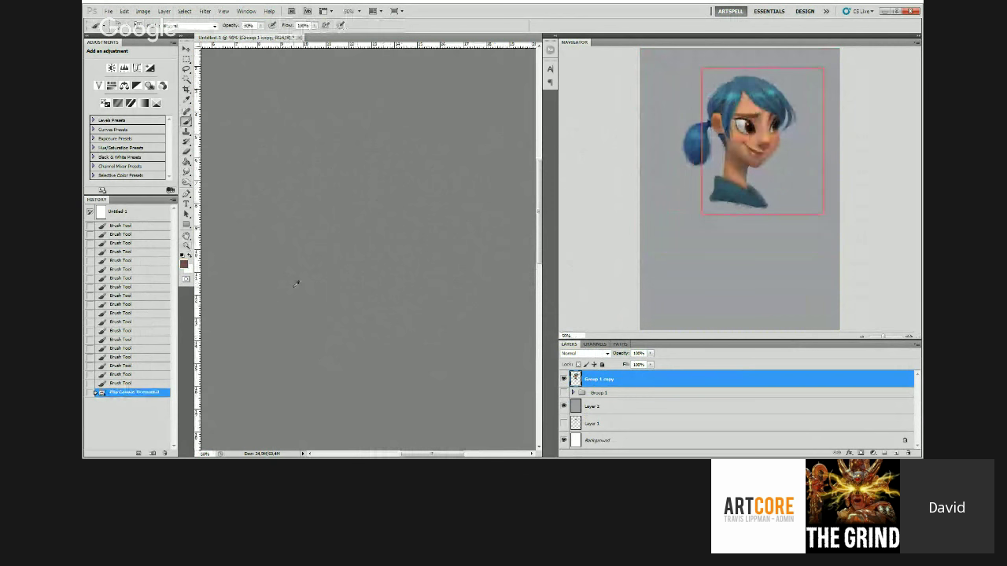
{"action": "left_click_drag", "start_coordinate": [296, 284], "coordinate": [305, 289]}
{"action": "left_click_drag", "start_coordinate": [297, 285], "coordinate": [311, 292]}
{"action": "left_click", "coordinate": [314, 295], "text": "alt"}
{"action": "left_click_drag", "start_coordinate": [305, 287], "coordinate": [311, 288]}
{"action": "left_click_drag", "start_coordinate": [314, 291], "coordinate": [312, 285]}
Step: Resample the skin colour at the jaw and touch up the same shaded spot with a small stroke
{"action": "key", "text": "z"}
{"action": "left_click_drag", "start_coordinate": [315, 281], "coordinate": [297, 276]}
{"action": "key", "text": "b"}
{"action": "left_click", "coordinate": [316, 274], "text": "alt"}
{"action": "left_click_drag", "start_coordinate": [315, 275], "coordinate": [316, 271]}
{"action": "key", "text": "z"}
{"action": "left_click_drag", "start_coordinate": [316, 271], "coordinate": [326, 270]}
Step: Paint small strokes in the ear using dark reddish-brown and orange skin tones sampled from the face and ear
{"action": "key", "text": "b"}
{"action": "left_click", "coordinate": [330, 206], "text": "alt"}
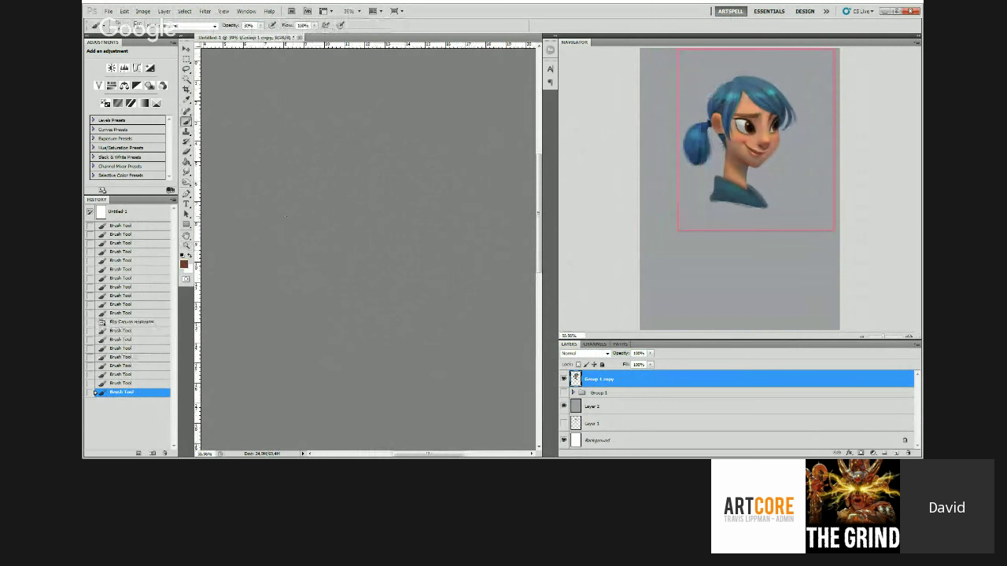
{"action": "left_click_drag", "start_coordinate": [285, 215], "coordinate": [285, 214]}
{"action": "left_click", "coordinate": [287, 212], "text": "alt"}
{"action": "left_click_drag", "start_coordinate": [285, 211], "coordinate": [283, 214]}
{"action": "left_click_drag", "start_coordinate": [283, 212], "coordinate": [281, 214]}
{"action": "left_click_drag", "start_coordinate": [281, 211], "coordinate": [288, 207]}
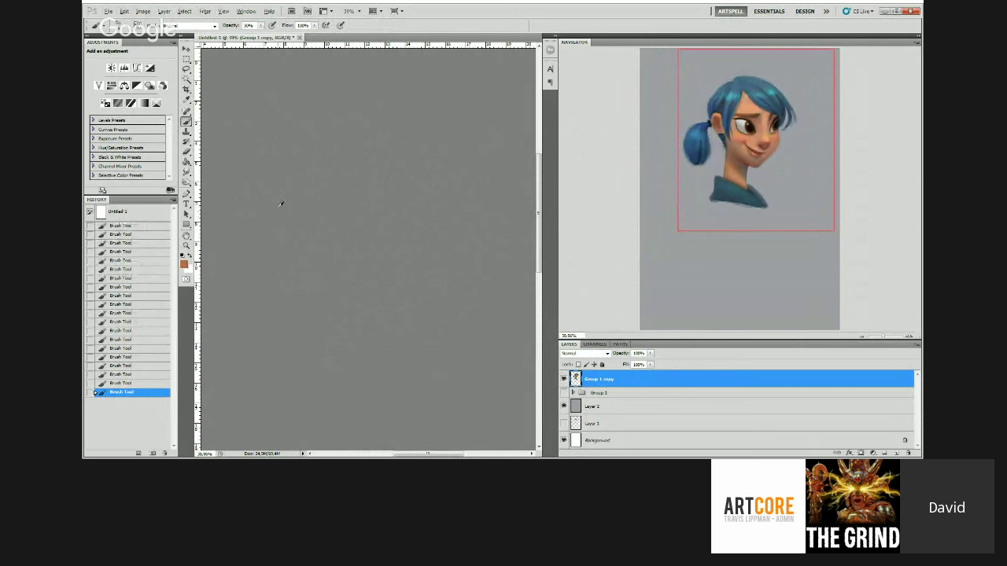
Step: Blend the skin around the earlobe and upper jaw with orange tones sampled from the surrounding area
{"action": "key", "text": "ctrl+space"}
{"action": "left_click_drag", "start_coordinate": [287, 205], "coordinate": [284, 204]}
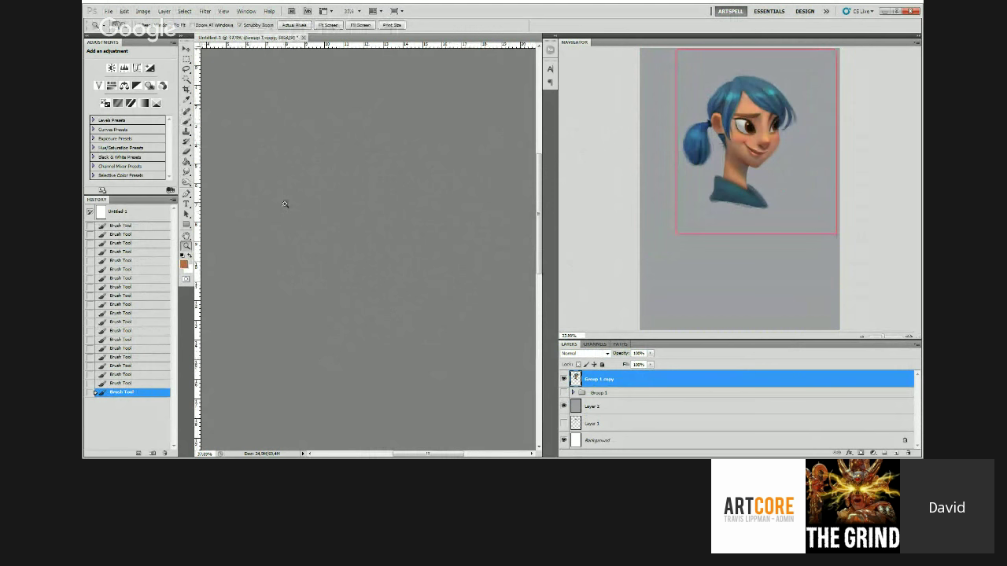
{"action": "key", "text": "b"}
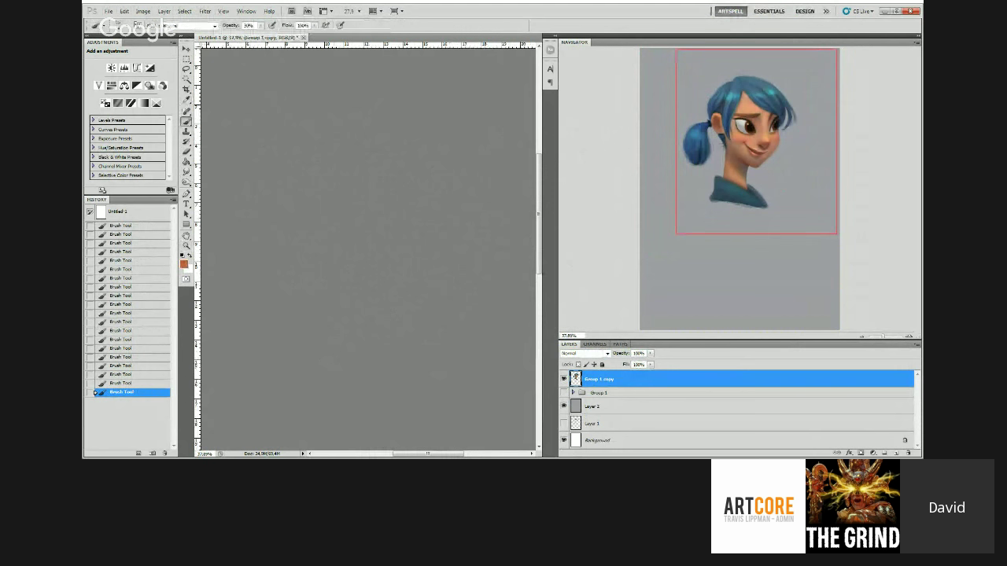
{"action": "left_click", "coordinate": [298, 233], "text": "alt"}
{"action": "left_click", "coordinate": [287, 224], "text": "alt"}
{"action": "left_click", "coordinate": [279, 216], "text": "alt"}
{"action": "left_click", "coordinate": [299, 232], "text": "alt"}
{"action": "key", "text": "z"}
{"action": "left_click_drag", "start_coordinate": [300, 207], "coordinate": [277, 206]}
{"action": "left_click", "coordinate": [358, 230], "text": "alt"}
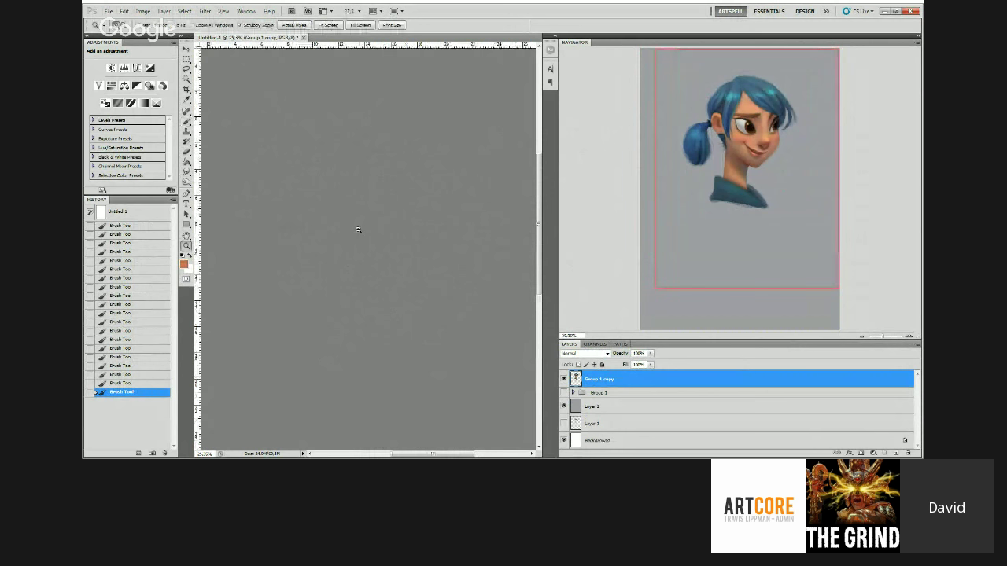
{"action": "left_click", "coordinate": [298, 195], "text": "alt"}
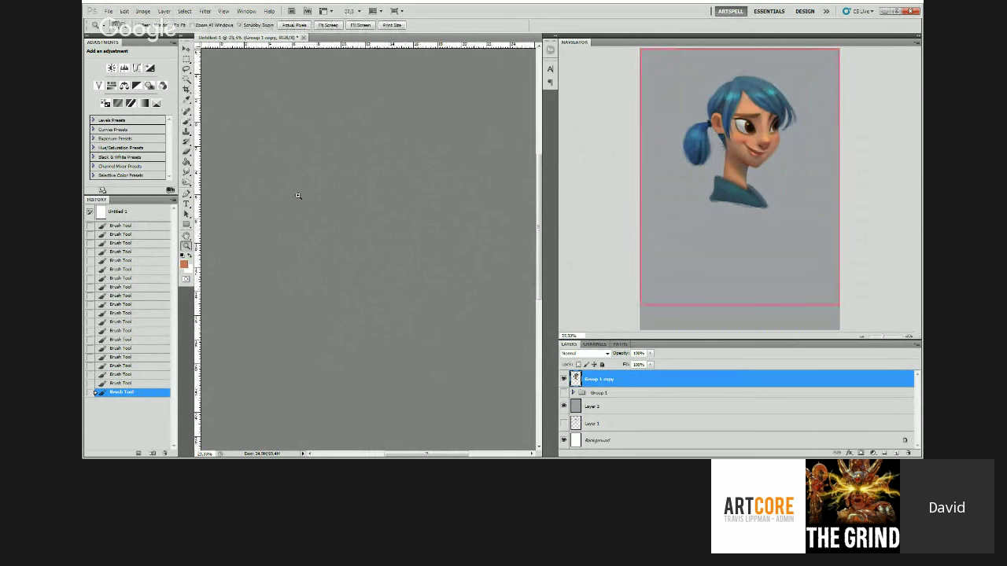
{"action": "key", "text": "m"}
{"action": "left_click_drag", "start_coordinate": [271, 145], "coordinate": [441, 326]}
{"action": "left_click_drag", "start_coordinate": [433, 305], "coordinate": [438, 307]}
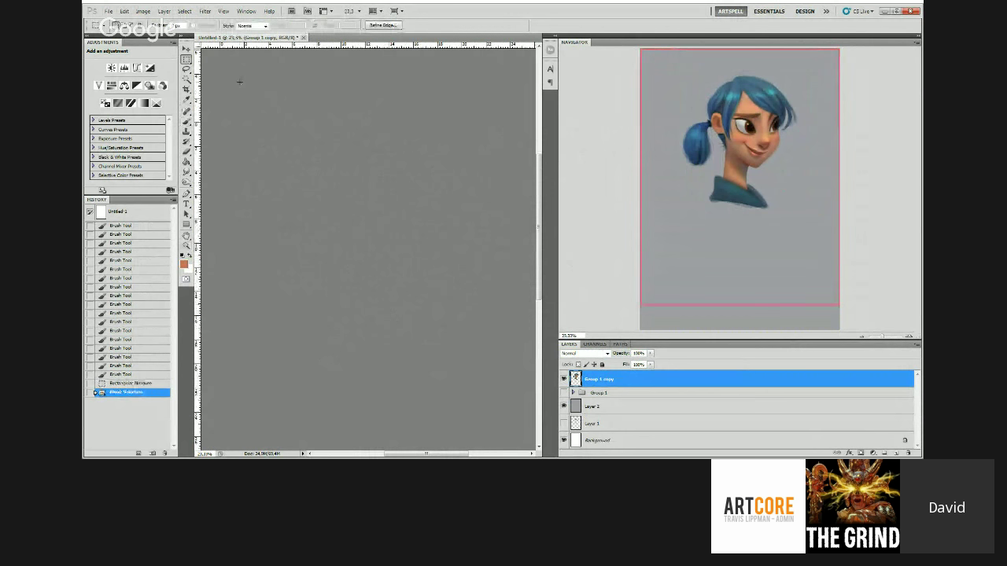
Step: Paint strokes on the fringe above the eyes and forehead with a teal blue sampled from the hair
{"action": "key", "text": "z"}
{"action": "left_click", "coordinate": [379, 202]}
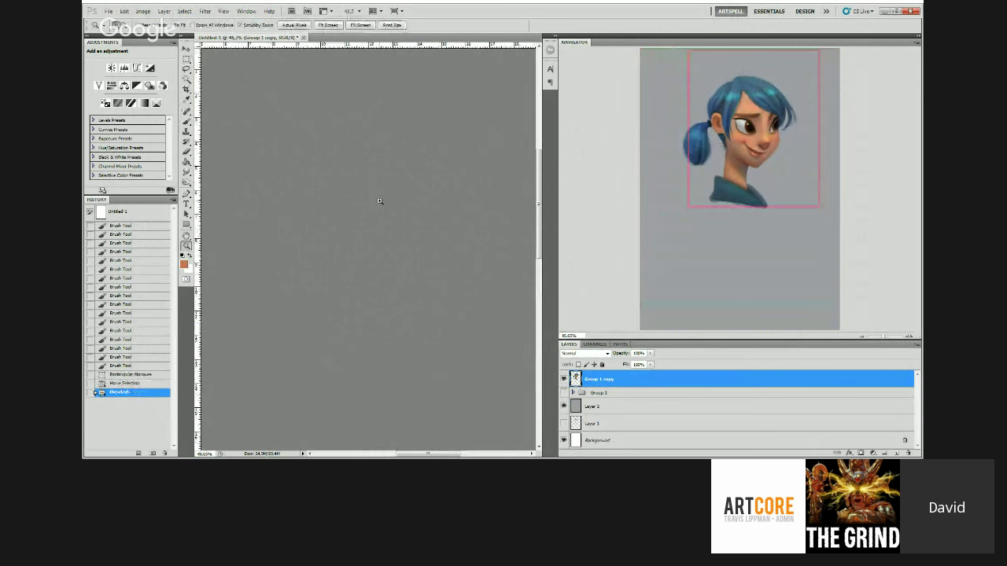
{"action": "key", "text": "b"}
{"action": "left_click", "coordinate": [384, 199], "text": "alt"}
{"action": "left_click_drag", "start_coordinate": [385, 198], "coordinate": [411, 178]}
{"action": "left_click", "coordinate": [405, 190]}
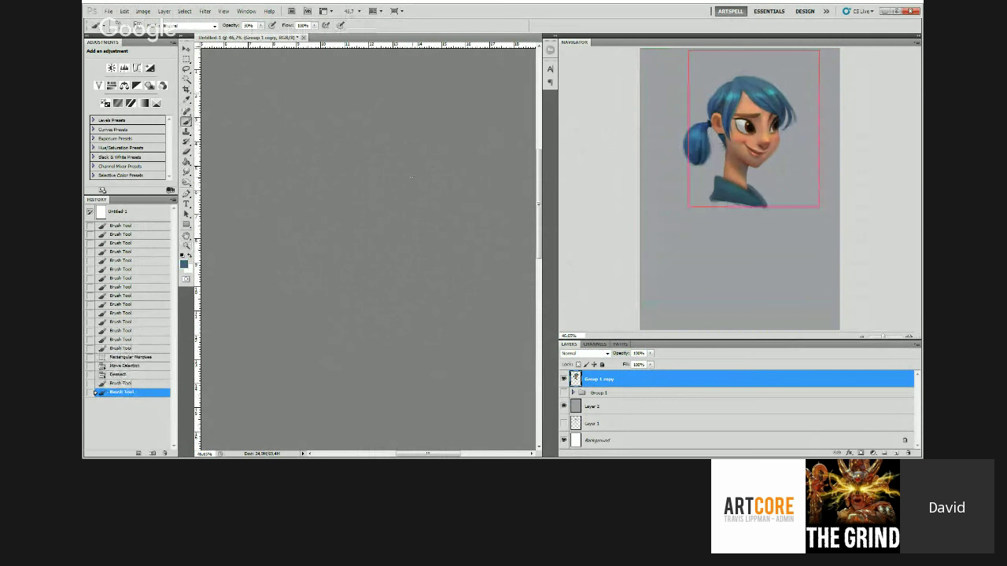
{"action": "left_click", "coordinate": [349, 156]}
Step: Add small dark accents to the fringe hair above the near eye
{"action": "key", "text": "d"}
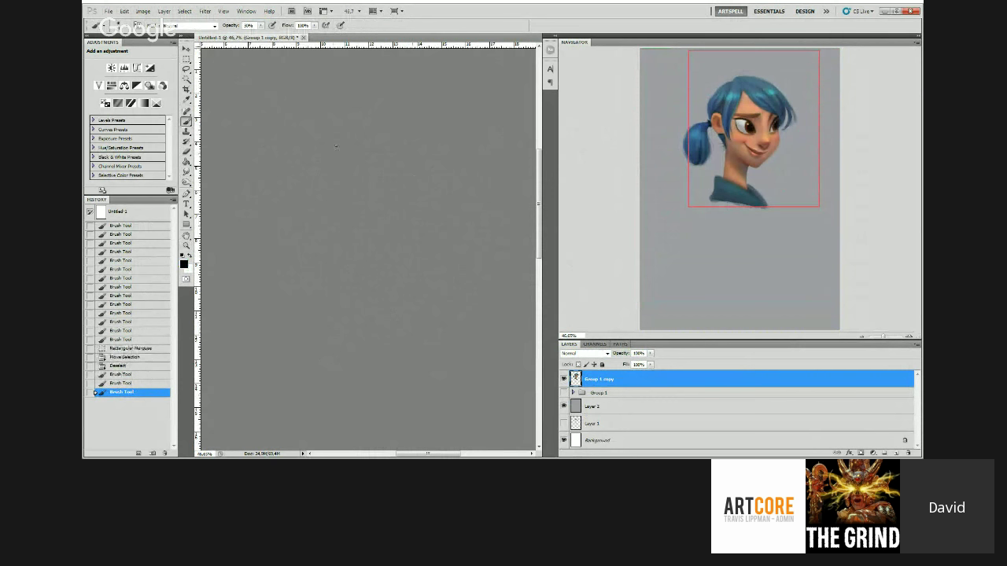
{"action": "left_click", "coordinate": [362, 176]}
{"action": "left_click", "coordinate": [365, 177]}
{"action": "left_click", "coordinate": [367, 178]}
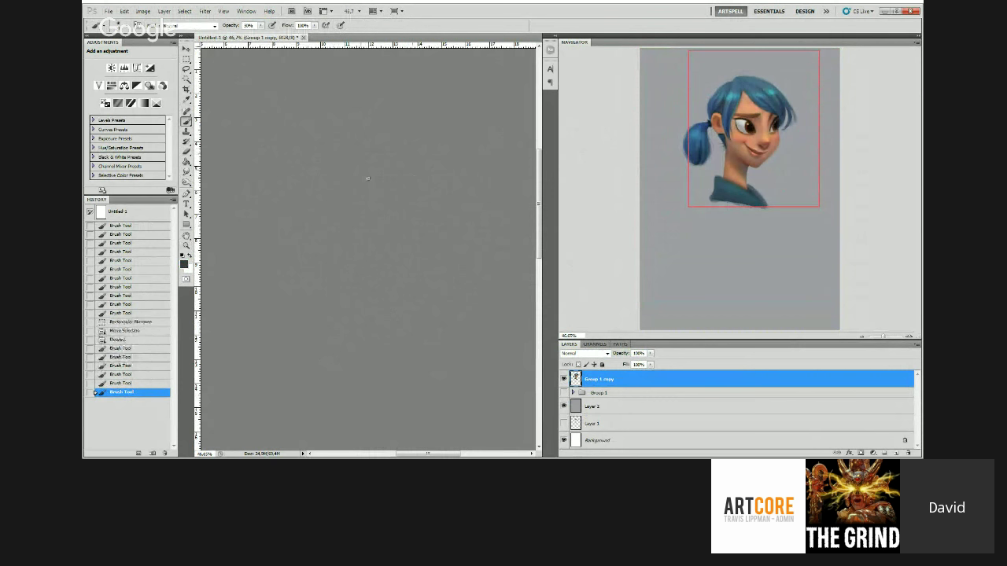
{"action": "key", "text": "z"}
{"action": "left_click_drag", "start_coordinate": [361, 190], "coordinate": [374, 185]}
{"action": "key", "text": "m"}
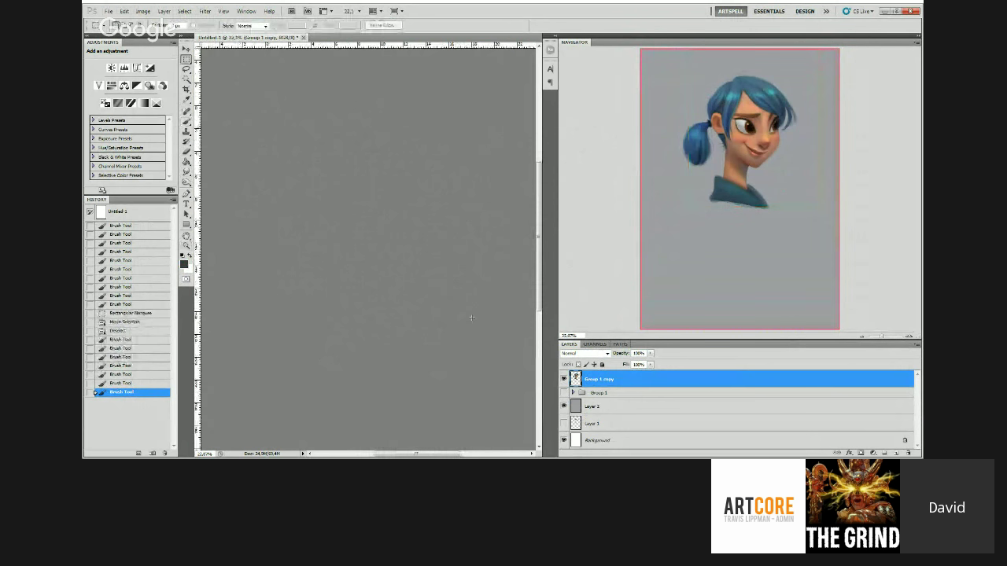
{"action": "left_click_drag", "start_coordinate": [472, 318], "coordinate": [475, 321]}
{"action": "left_click", "coordinate": [204, 11]}
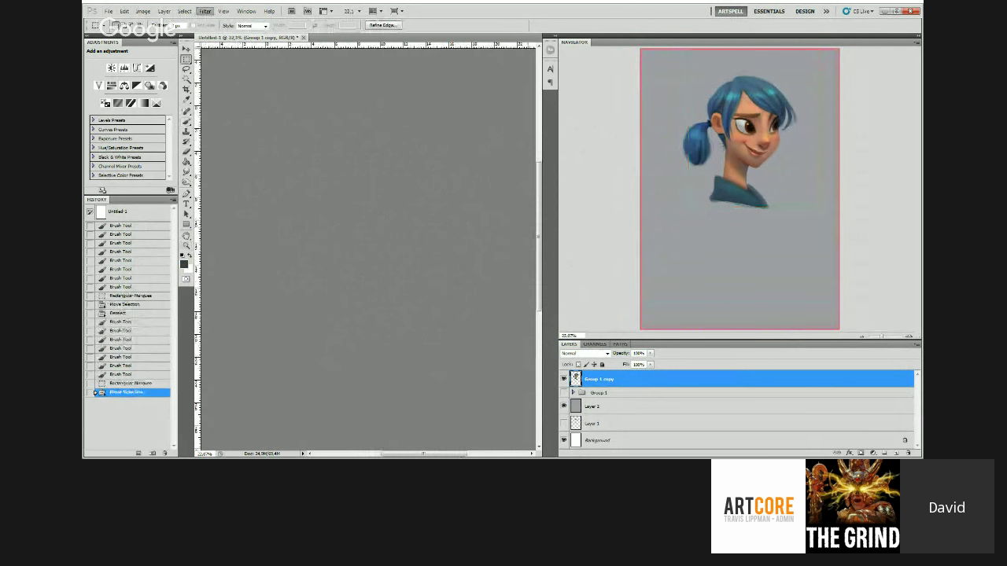
{"action": "key", "text": "ctrl+d"}
Step: Brush slate-blue strokes across the upper part of the hair
{"action": "key", "text": "z"}
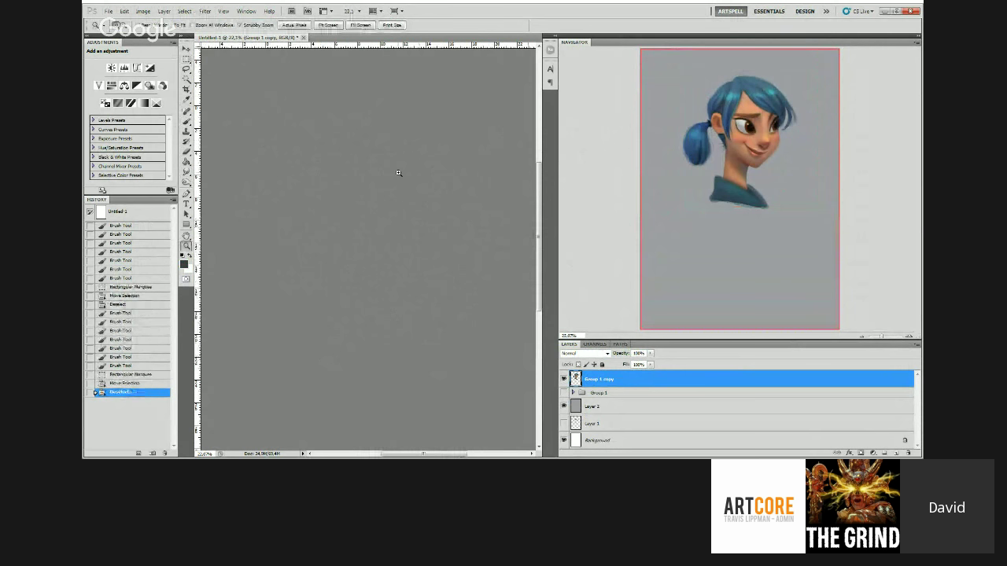
{"action": "left_click_drag", "start_coordinate": [397, 172], "coordinate": [431, 177]}
{"action": "key", "text": "b"}
{"action": "left_click_drag", "start_coordinate": [356, 130], "coordinate": [401, 127]}
{"action": "mouse_move", "coordinate": [378, 129]}
{"action": "left_mouse_down"}
{"action": "mouse_move", "coordinate": [407, 127]}
{"action": "mouse_move", "coordinate": [393, 129]}
{"action": "mouse_move", "coordinate": [450, 166]}
{"action": "mouse_move", "coordinate": [390, 178]}
{"action": "left_mouse_up"}
Step: Add a new layer above the portrait and paint loose strands at the ponytail with a blue sampled from it
{"action": "key", "text": "z"}
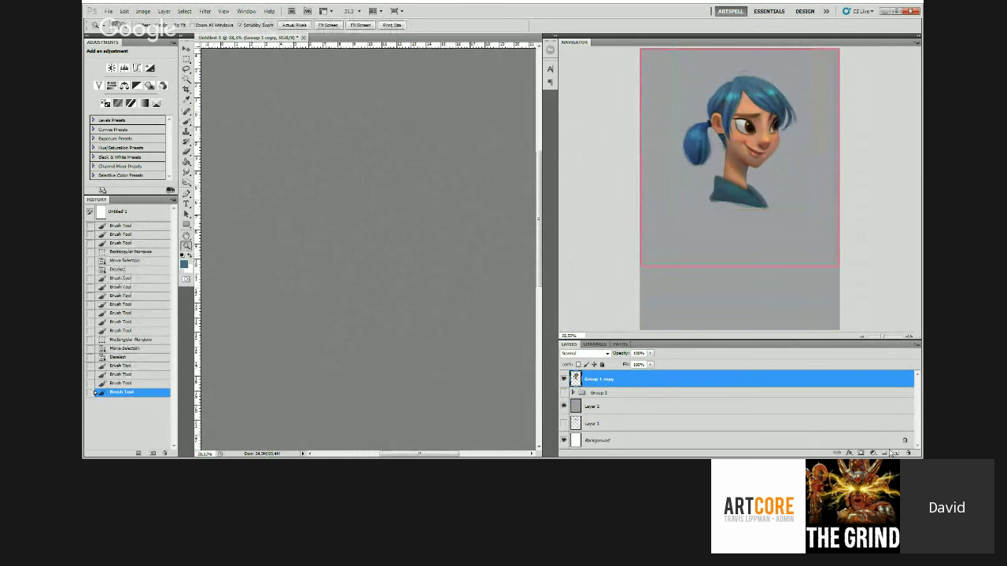
{"action": "left_click", "coordinate": [894, 453]}
{"action": "left_click_drag", "start_coordinate": [314, 200], "coordinate": [339, 199]}
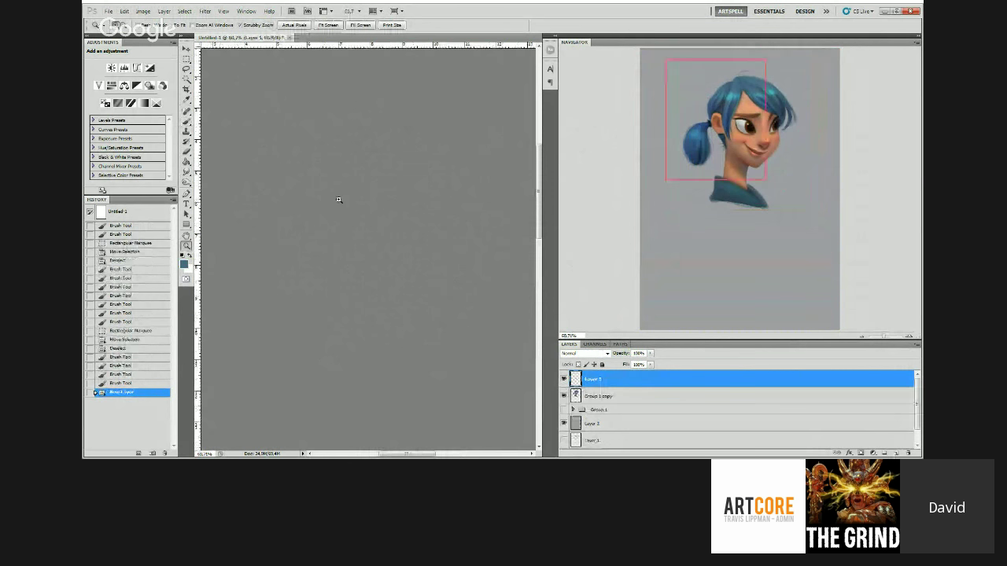
{"action": "key", "text": "ctrl+minus"}
{"action": "key", "text": "b"}
{"action": "mouse_move", "coordinate": [315, 249]}
{"action": "left_mouse_down"}
{"action": "mouse_move", "coordinate": [285, 308]}
{"action": "mouse_move", "coordinate": [299, 266]}
{"action": "left_mouse_up"}
{"action": "left_click", "coordinate": [285, 307], "text": "alt"}
Step: Paint blue flyaway strands over the crown and the front of the fringe on the new layer
{"action": "mouse_move", "coordinate": [299, 266]}
{"action": "left_mouse_down"}
{"action": "mouse_move", "coordinate": [314, 222]}
{"action": "mouse_move", "coordinate": [349, 224]}
{"action": "mouse_move", "coordinate": [465, 151]}
{"action": "left_mouse_up"}
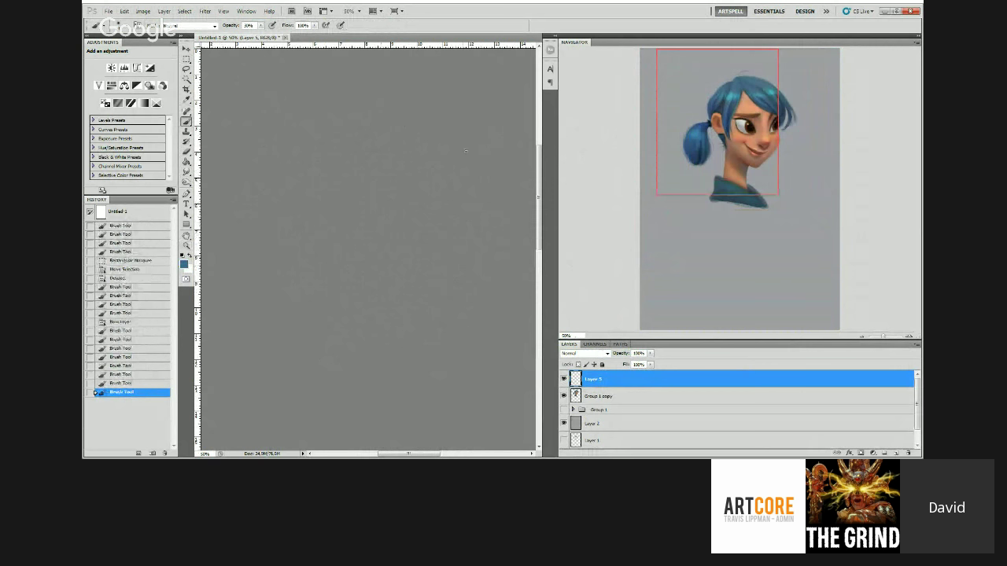
{"action": "scroll", "coordinate": [465, 151], "scroll_direction": "down", "scroll_amount": 2}
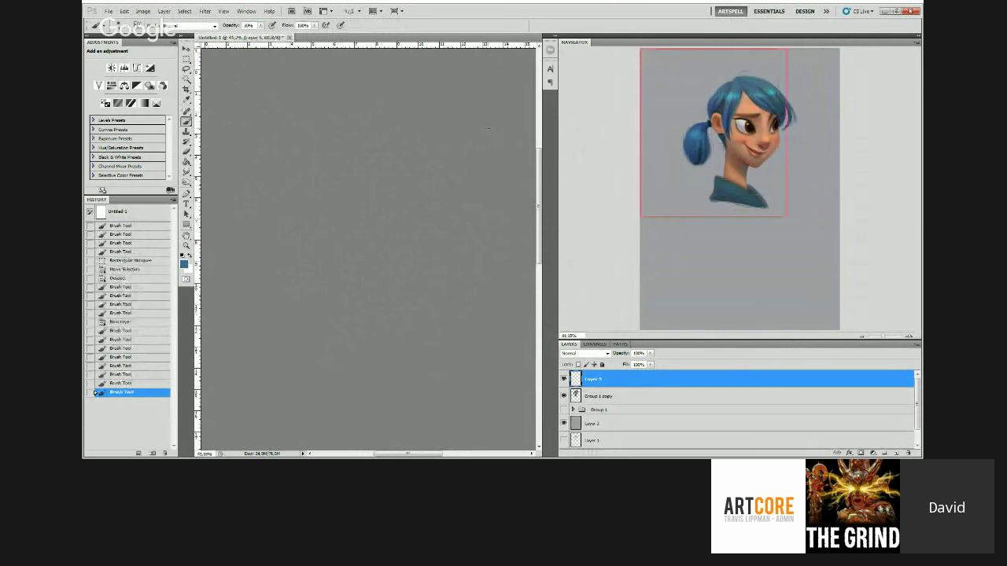
{"action": "left_click_drag", "start_coordinate": [488, 128], "coordinate": [495, 162]}
{"action": "key", "text": "ctrl+space"}
{"action": "left_click_drag", "start_coordinate": [496, 165], "coordinate": [476, 170]}
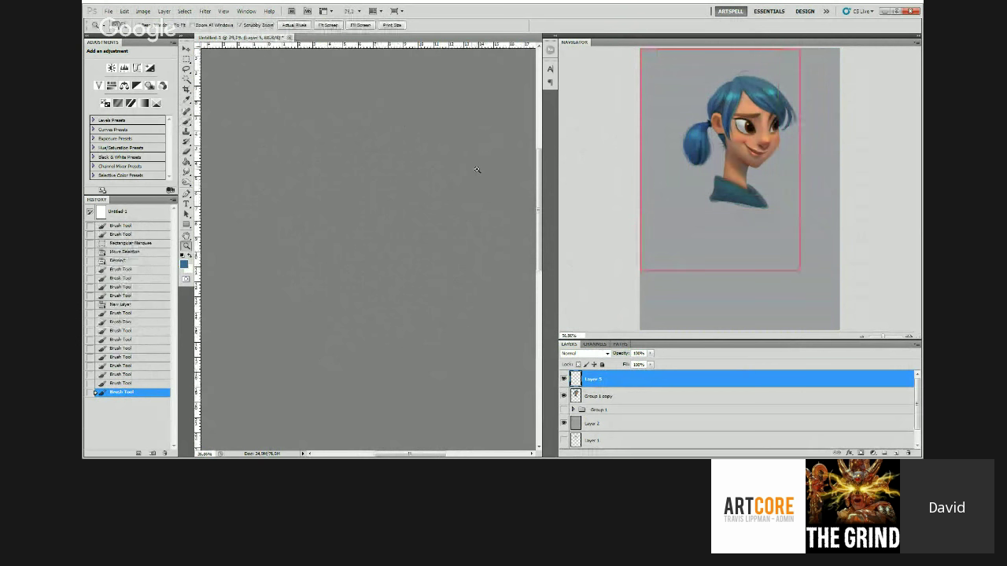
Step: Soften the new strands around the ponytail, crown and fringe with the Eraser
{"action": "scroll", "coordinate": [476, 170], "scroll_direction": "up", "scroll_amount": 1}
{"action": "key", "text": "b"}
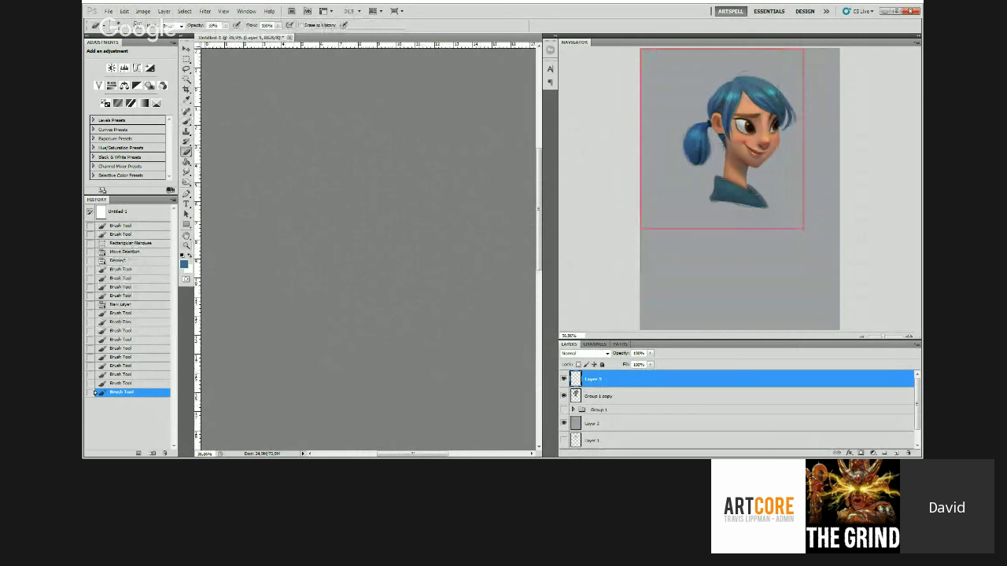
{"action": "left_click_drag", "start_coordinate": [279, 257], "coordinate": [302, 216]}
{"action": "mouse_move", "coordinate": [401, 106]}
{"action": "left_mouse_down"}
{"action": "mouse_move", "coordinate": [437, 90]}
{"action": "mouse_move", "coordinate": [494, 157]}
{"action": "mouse_move", "coordinate": [450, 112]}
{"action": "mouse_move", "coordinate": [394, 119]}
{"action": "left_mouse_up"}
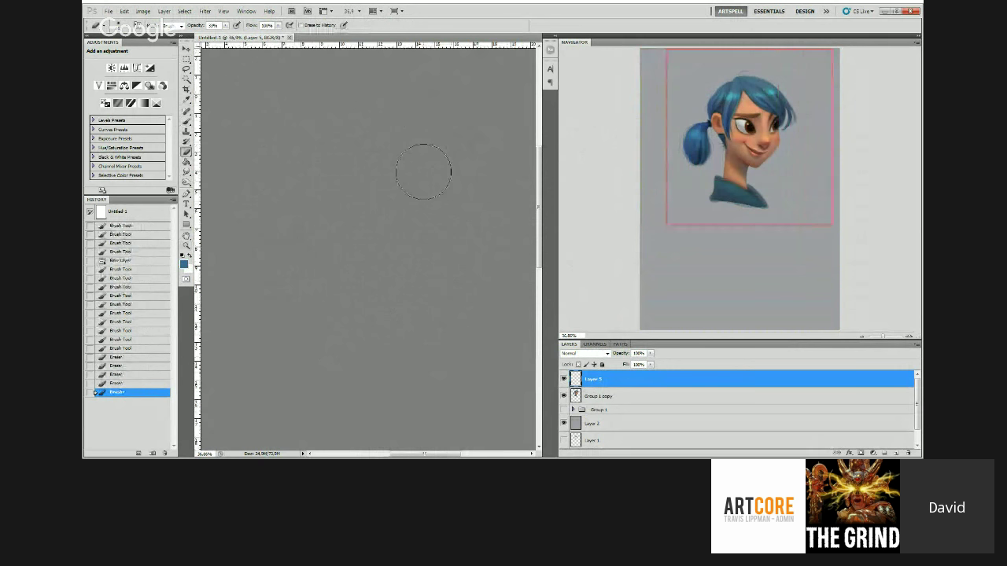
{"action": "mouse_move", "coordinate": [423, 171]}
{"action": "left_mouse_down"}
{"action": "mouse_move", "coordinate": [451, 168]}
{"action": "mouse_move", "coordinate": [386, 218]}
{"action": "left_mouse_up"}
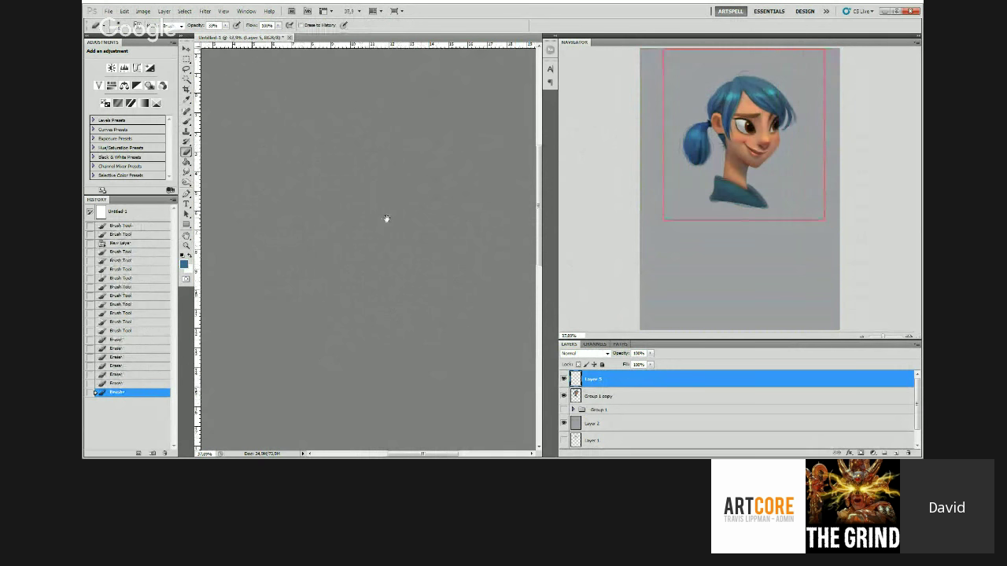
{"action": "left_click", "coordinate": [385, 218], "text": "alt"}
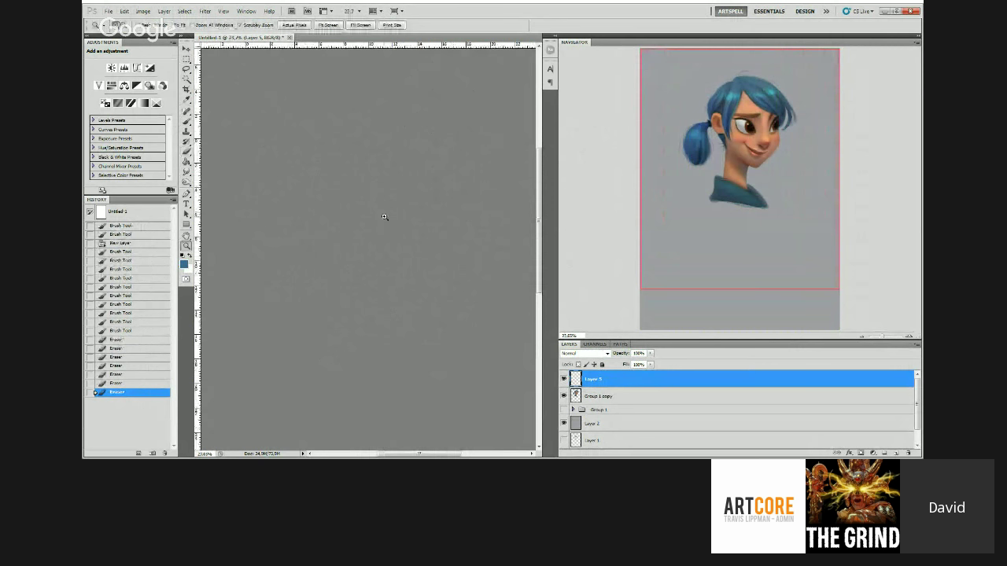
Step: Paint a dark blue stroke on the hair lock below the ear, working on the new strands layer
{"action": "left_click_drag", "start_coordinate": [354, 250], "coordinate": [386, 257]}
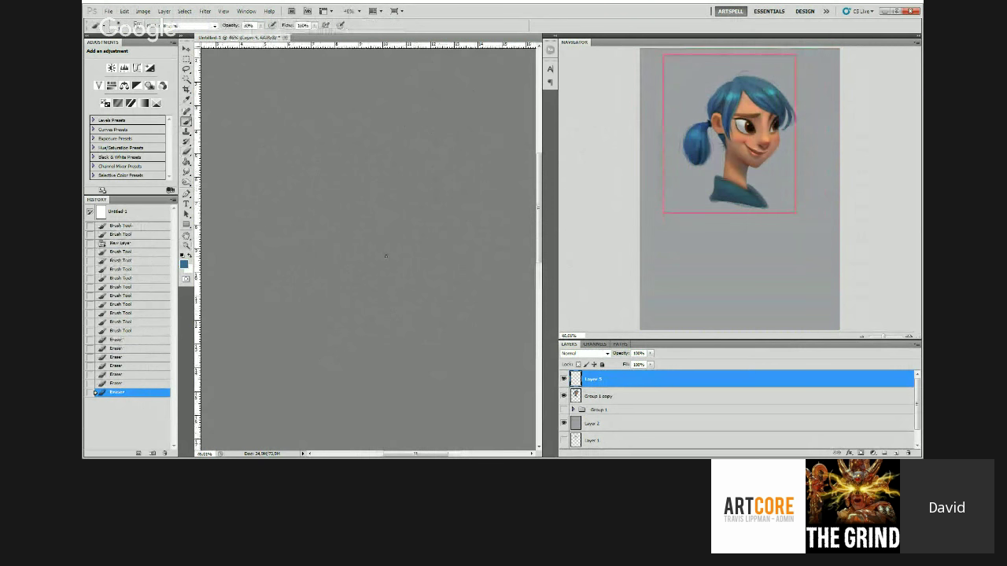
{"action": "left_click", "coordinate": [595, 394]}
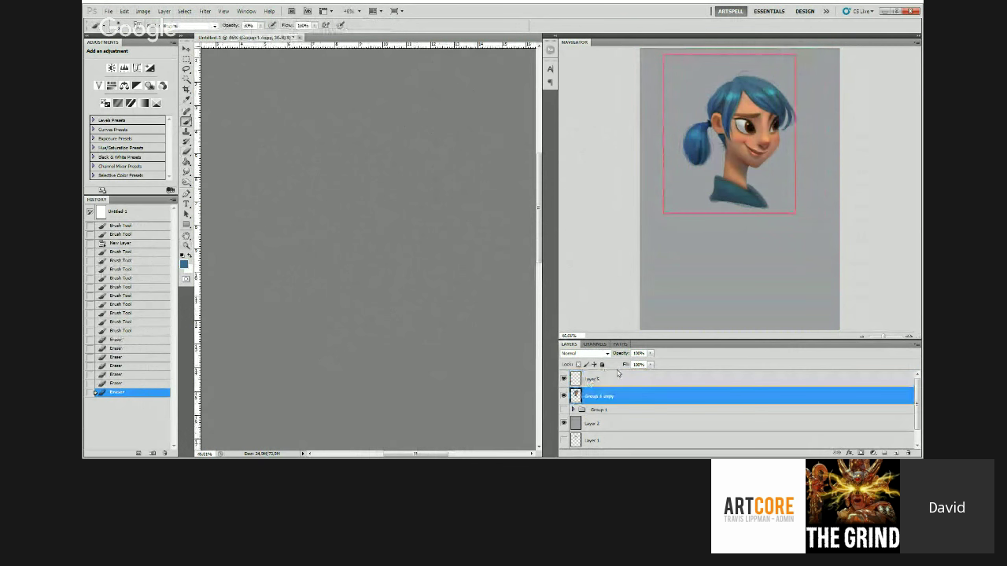
{"action": "left_click", "coordinate": [606, 379]}
{"action": "left_click", "coordinate": [353, 265], "text": "alt"}
{"action": "left_click_drag", "start_coordinate": [353, 265], "coordinate": [352, 258]}
{"action": "mouse_move", "coordinate": [352, 258]}
{"action": "left_mouse_down"}
{"action": "mouse_move", "coordinate": [355, 231]}
{"action": "mouse_move", "coordinate": [389, 261]}
{"action": "left_mouse_up"}
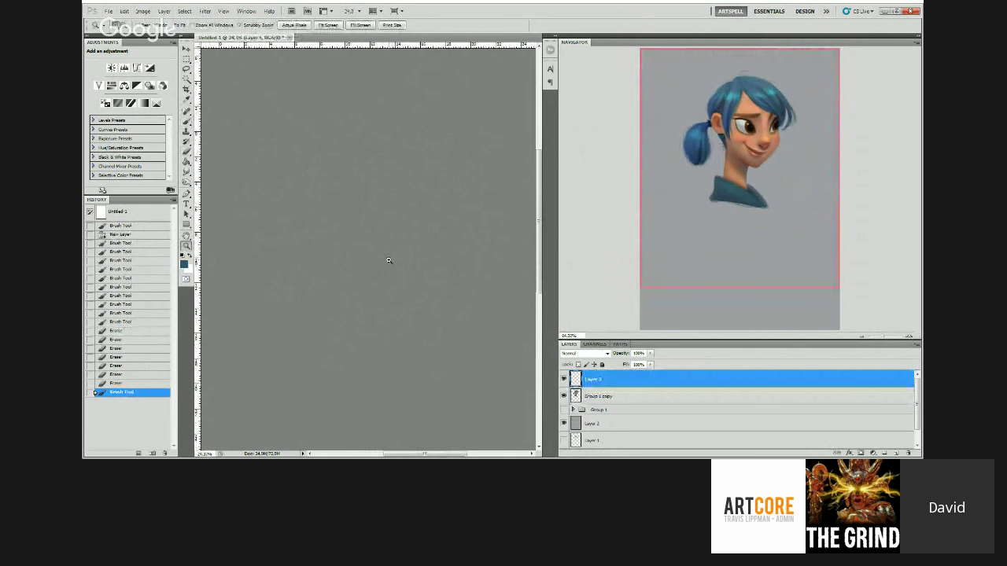
Step: Select the portrait area on the Group 1 copy layer with a rectangular marquee, reshape it with Liquify and deselect
{"action": "key", "text": "alt+bracketleft"}
{"action": "key", "text": "m"}
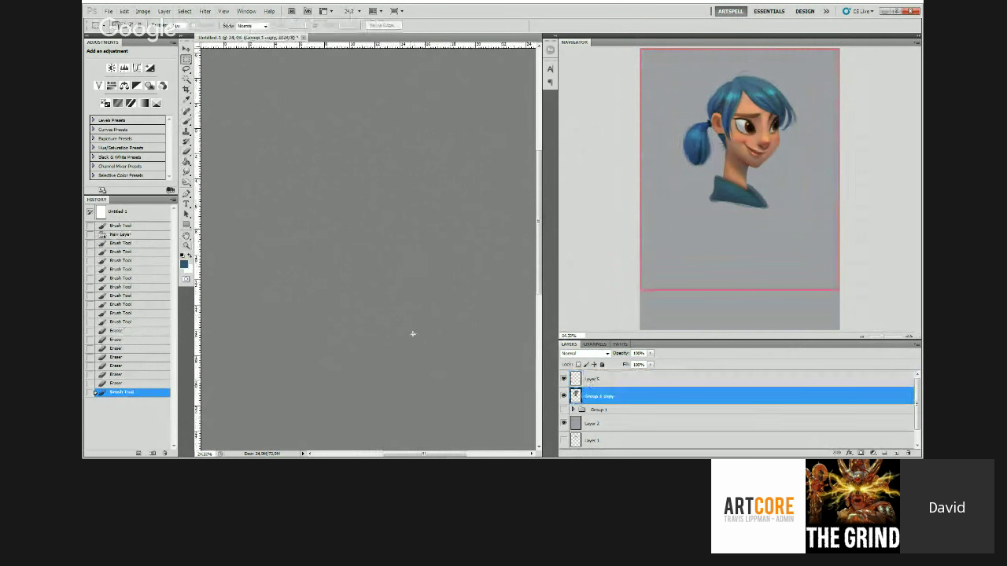
{"action": "left_click_drag", "start_coordinate": [412, 333], "coordinate": [411, 285]}
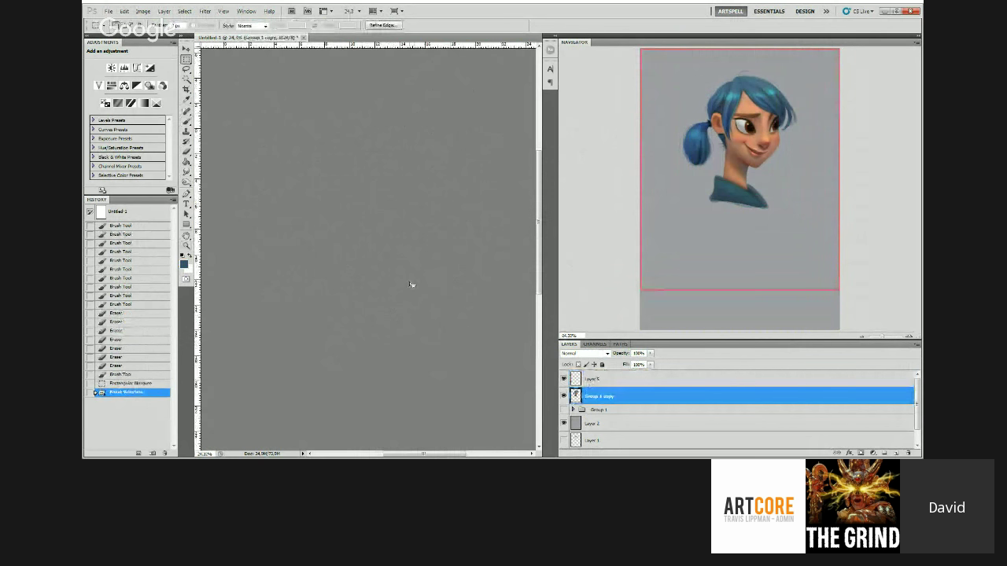
{"action": "left_click", "coordinate": [204, 11]}
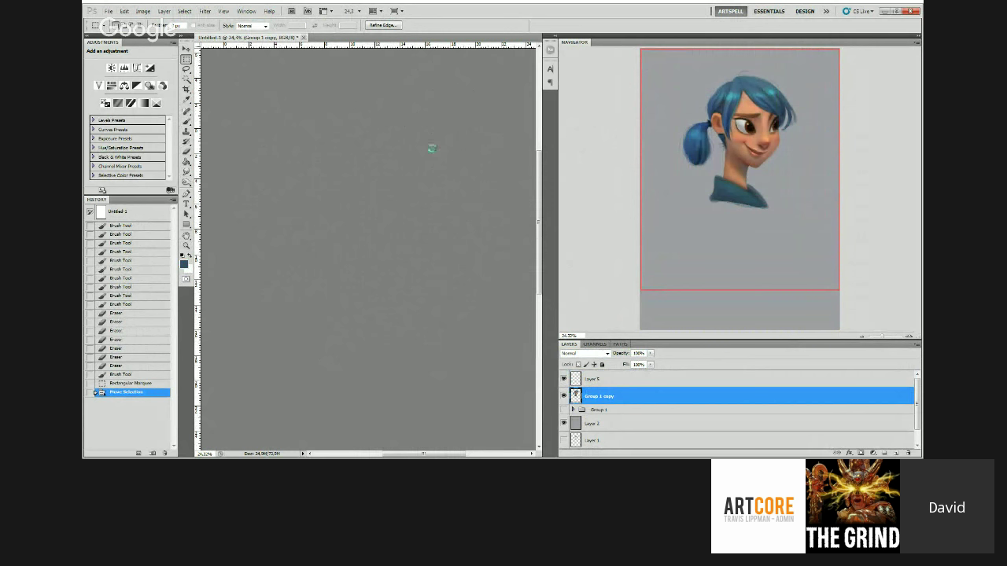
{"action": "left_click", "coordinate": [434, 155]}
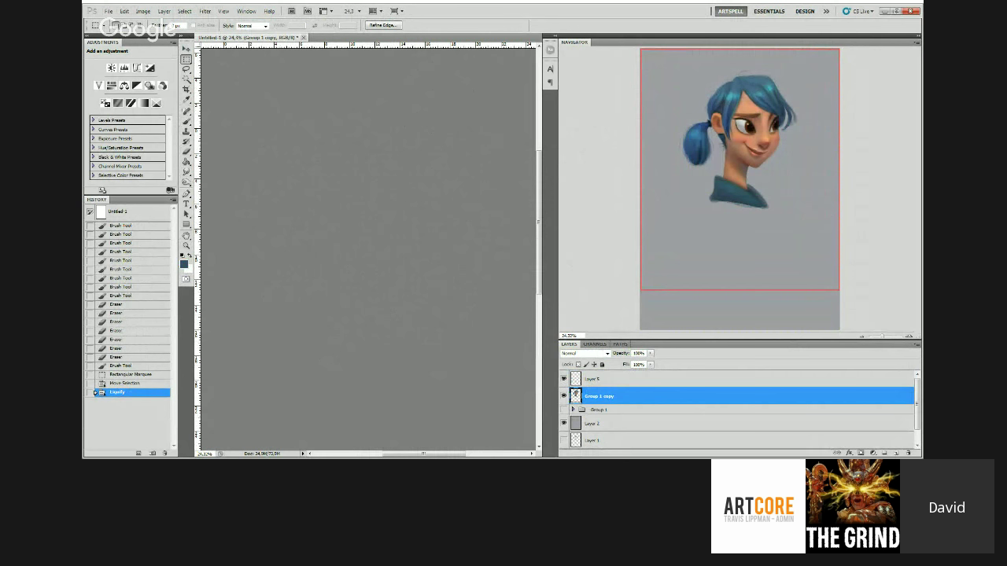
{"action": "key", "text": "z"}
{"action": "left_click", "coordinate": [407, 161], "text": "alt"}
{"action": "left_click", "coordinate": [407, 164]}
{"action": "key", "text": "ctrl+d"}
Step: Flip the canvas horizontally to review the reshaped portrait
{"action": "key", "text": "ctrl+u"}
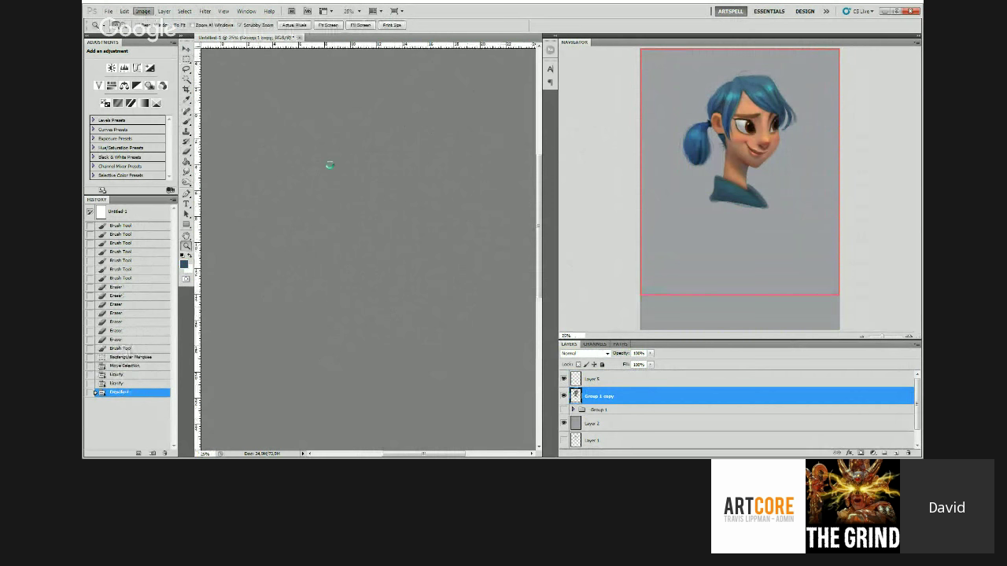
{"action": "left_click_drag", "start_coordinate": [392, 229], "coordinate": [406, 225]}
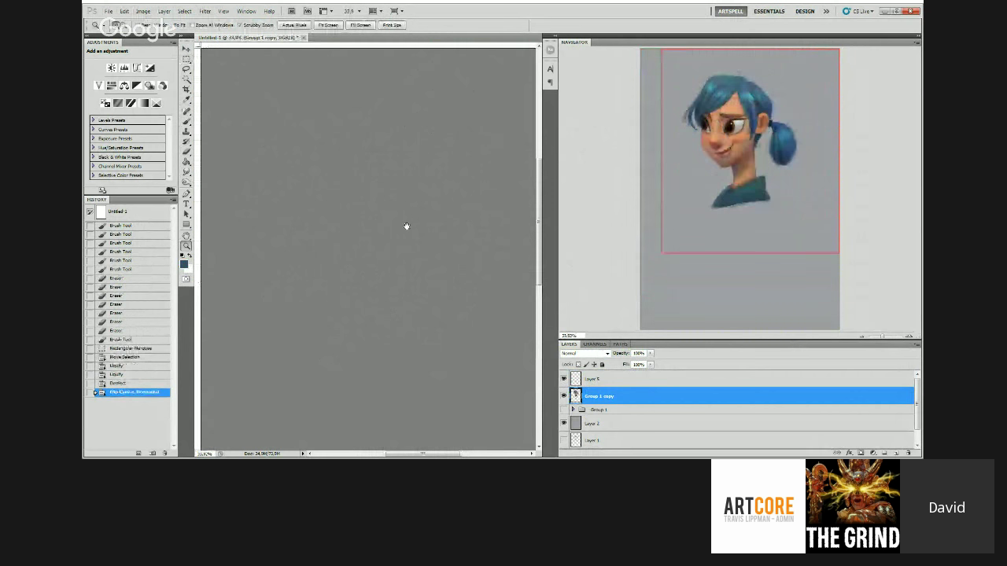
Step: Undo a trial reddish-brown brush stroke on the cheek, set the brush opacity to 20% and repaint the shading below the near eye
{"action": "key", "text": "b"}
{"action": "key", "text": "ctrl+r"}
{"action": "left_click", "coordinate": [341, 222]}
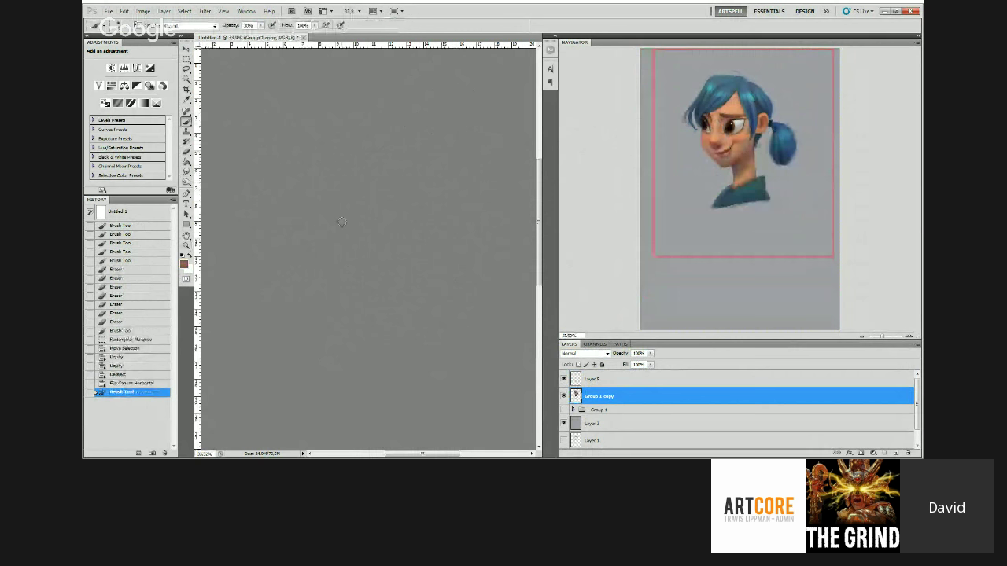
{"action": "key", "text": "ctrl+z"}
{"action": "key", "text": "2"}
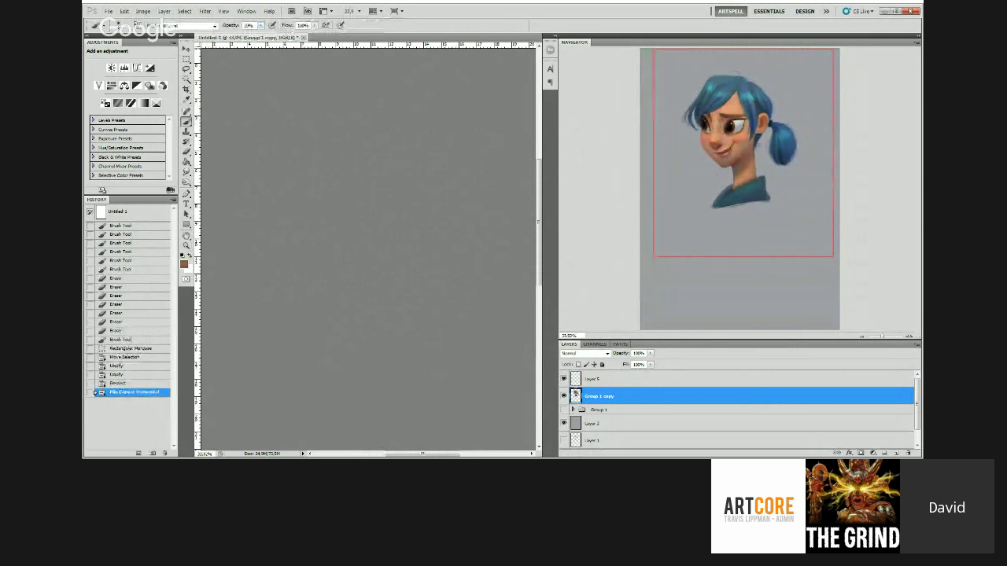
Step: Paint dark blue strands along the front tips of the fringe on Layer 5
{"action": "key", "text": "z"}
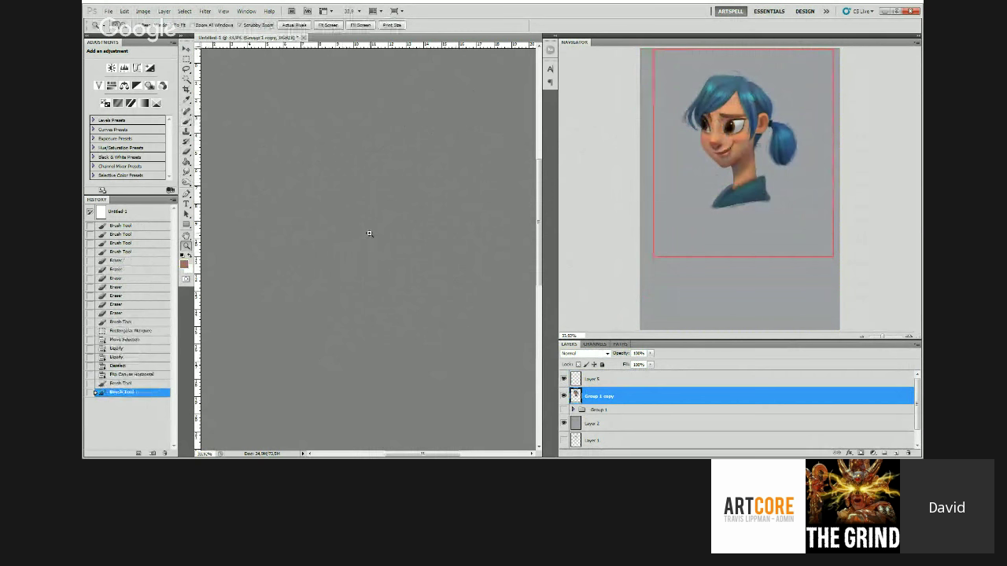
{"action": "left_click_drag", "start_coordinate": [370, 234], "coordinate": [480, 256]}
{"action": "left_click_drag", "start_coordinate": [338, 223], "coordinate": [409, 230]}
{"action": "left_click_drag", "start_coordinate": [341, 228], "coordinate": [295, 233]}
{"action": "left_click", "coordinate": [592, 379]}
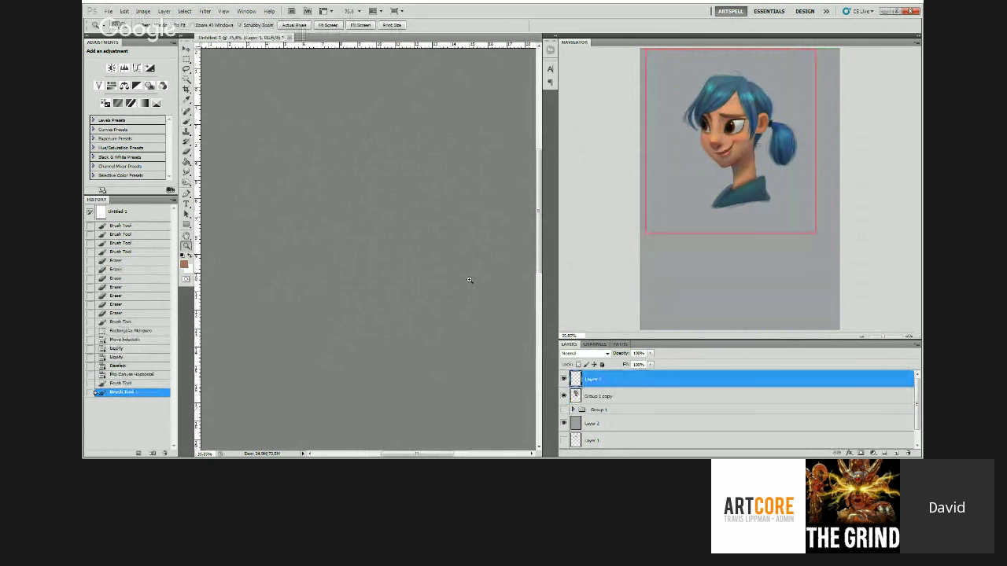
{"action": "key", "text": "b"}
{"action": "mouse_move", "coordinate": [299, 199]}
{"action": "left_mouse_down"}
{"action": "mouse_move", "coordinate": [302, 188]}
{"action": "mouse_move", "coordinate": [286, 237]}
{"action": "mouse_move", "coordinate": [289, 149]}
{"action": "left_mouse_up"}
Step: Soften the outer edge of the new fringe strands with the Eraser
{"action": "key", "text": "e"}
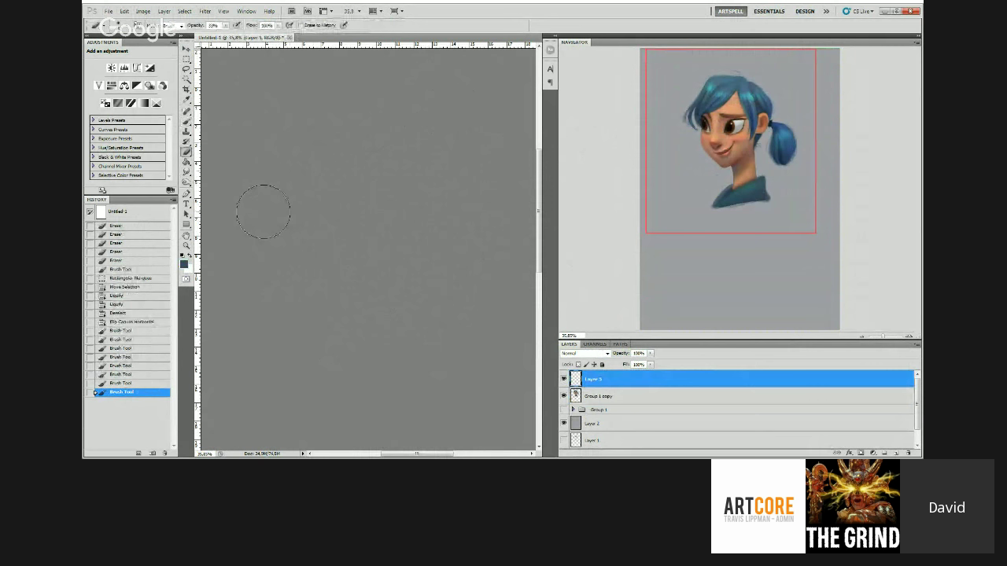
{"action": "left_click_drag", "start_coordinate": [263, 212], "coordinate": [275, 192]}
{"action": "key", "text": "ctrl+space"}
{"action": "left_click_drag", "start_coordinate": [294, 167], "coordinate": [280, 157]}
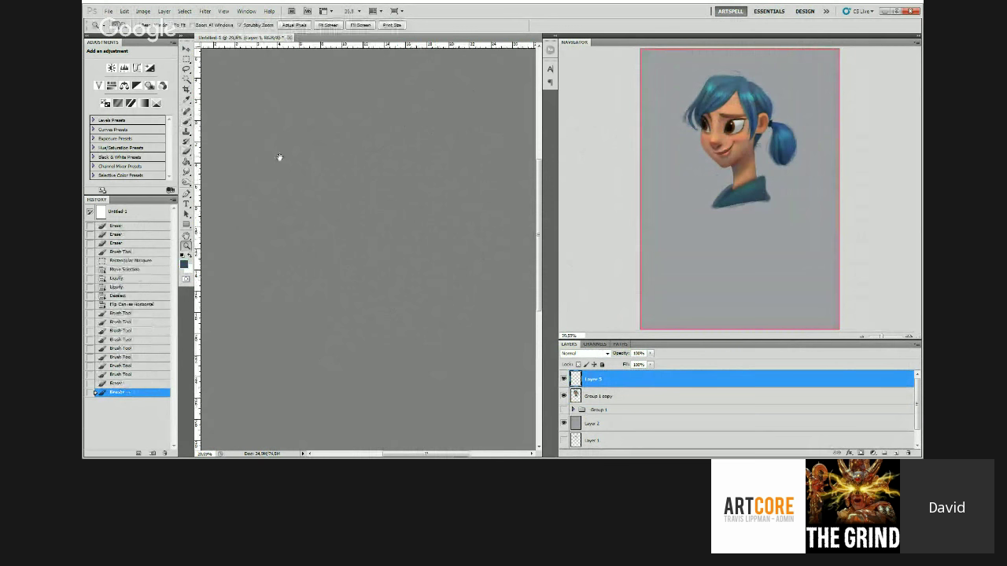
Step: Sample black from the portrait and paint a few small dark accent strokes on Layer 5
{"action": "key", "text": "b"}
{"action": "left_click", "coordinate": [356, 173], "text": "alt"}
{"action": "left_click", "coordinate": [356, 173]}
{"action": "left_click_drag", "start_coordinate": [331, 175], "coordinate": [354, 182]}
{"action": "left_click_drag", "start_coordinate": [354, 184], "coordinate": [351, 197]}
Step: Paint short black lash strokes on the far eye and the near eye's outer corner, working on the Group 1 copy layer
{"action": "key", "text": "ctrl+space"}
{"action": "left_click_drag", "start_coordinate": [347, 213], "coordinate": [349, 213]}
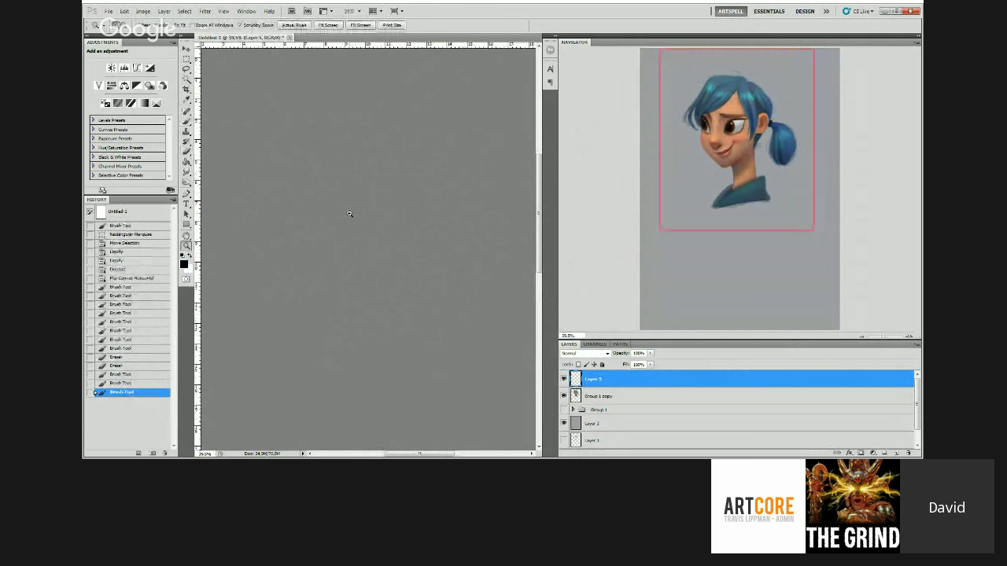
{"action": "left_click", "coordinate": [349, 214]}
{"action": "key", "text": "b"}
{"action": "left_click", "coordinate": [621, 394]}
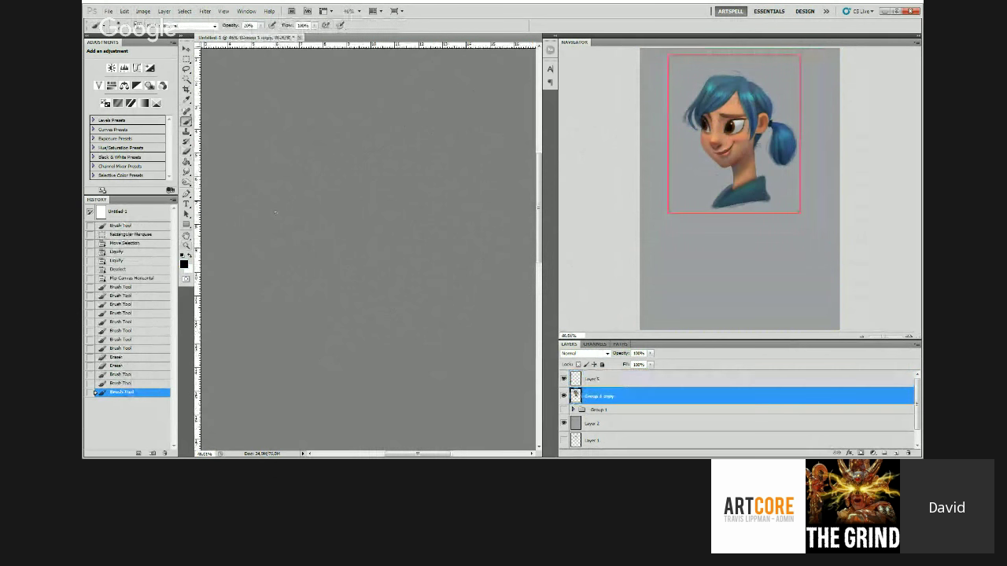
{"action": "left_click_drag", "start_coordinate": [276, 211], "coordinate": [279, 200]}
{"action": "left_click_drag", "start_coordinate": [277, 210], "coordinate": [281, 200]}
{"action": "left_click_drag", "start_coordinate": [279, 210], "coordinate": [283, 200]}
{"action": "left_click_drag", "start_coordinate": [280, 210], "coordinate": [285, 202]}
{"action": "left_click_drag", "start_coordinate": [393, 216], "coordinate": [401, 211]}
Step: Add small black strokes along the lower edges of both eyes
{"action": "key", "text": "z"}
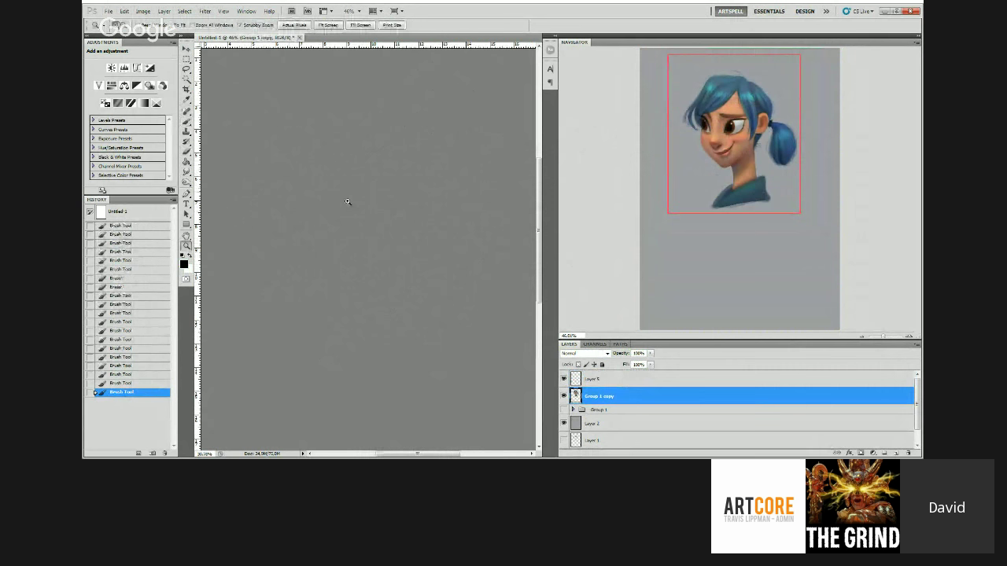
{"action": "left_click", "coordinate": [347, 202]}
{"action": "key", "text": "b"}
{"action": "left_click_drag", "start_coordinate": [315, 226], "coordinate": [320, 220]}
{"action": "left_click_drag", "start_coordinate": [324, 230], "coordinate": [329, 223]}
{"action": "left_click_drag", "start_coordinate": [334, 233], "coordinate": [338, 226]}
{"action": "left_click_drag", "start_coordinate": [343, 235], "coordinate": [405, 224]}
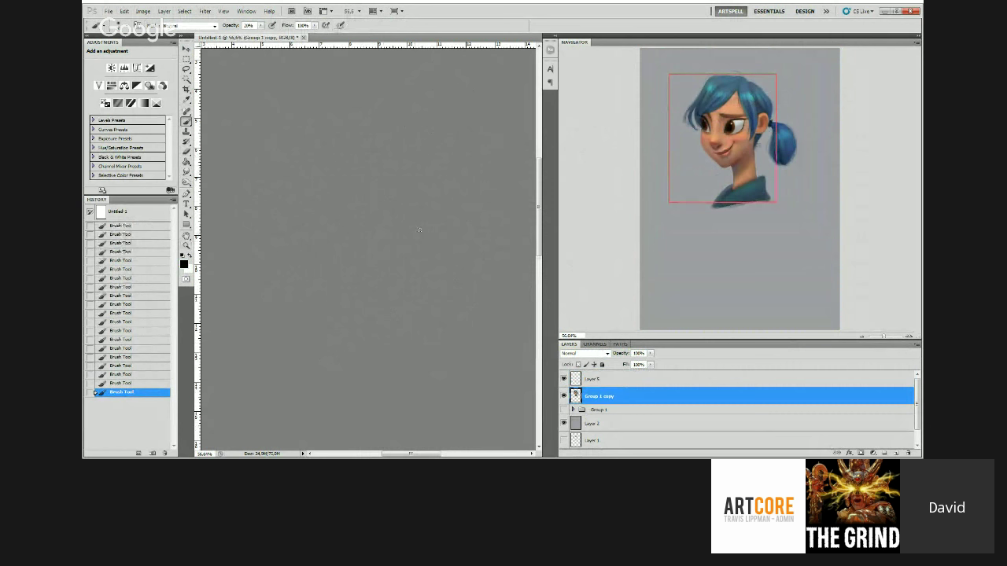
Step: Smudge the contour down the back of the neck and along the rear edge of the collar
{"action": "key", "text": "z"}
{"action": "key", "text": "ctrl+0"}
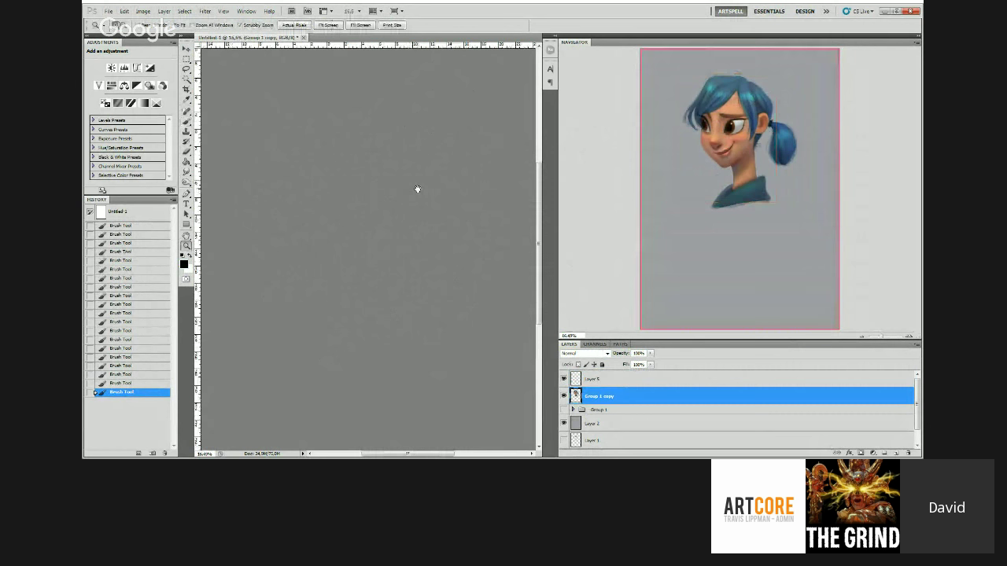
{"action": "left_click_drag", "start_coordinate": [436, 203], "coordinate": [429, 277]}
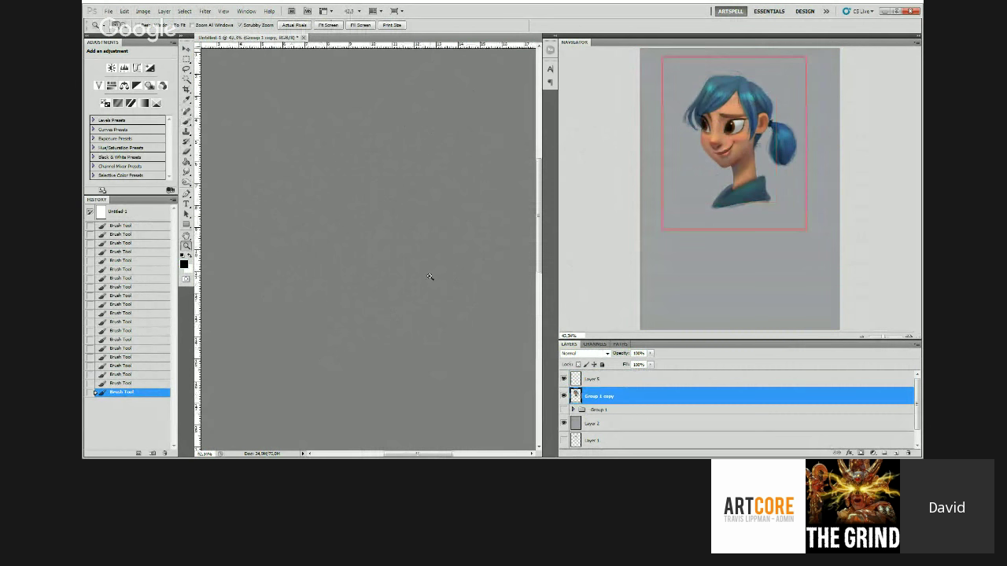
{"action": "key", "text": "r"}
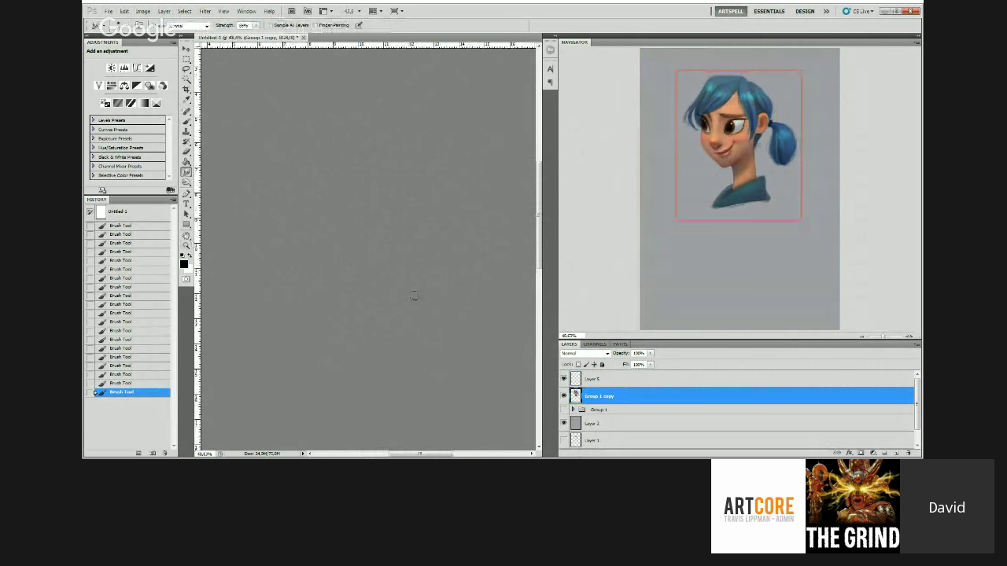
{"action": "left_click_drag", "start_coordinate": [414, 291], "coordinate": [415, 313]}
{"action": "left_click_drag", "start_coordinate": [415, 311], "coordinate": [417, 328]}
{"action": "left_click_drag", "start_coordinate": [417, 324], "coordinate": [422, 340]}
{"action": "left_click_drag", "start_coordinate": [423, 333], "coordinate": [427, 341]}
{"action": "left_click_drag", "start_coordinate": [429, 333], "coordinate": [435, 344]}
{"action": "left_click_drag", "start_coordinate": [435, 340], "coordinate": [438, 350]}
{"action": "left_click_drag", "start_coordinate": [437, 345], "coordinate": [439, 359]}
{"action": "left_click_drag", "start_coordinate": [438, 356], "coordinate": [440, 364]}
Step: Smudge the front contour from the collar edge up towards the chin
{"action": "left_click_drag", "start_coordinate": [333, 355], "coordinate": [330, 363]}
{"action": "mouse_move", "coordinate": [330, 358]}
{"action": "left_mouse_down"}
{"action": "mouse_move", "coordinate": [330, 371]}
{"action": "mouse_move", "coordinate": [326, 359]}
{"action": "left_mouse_up"}
{"action": "left_click_drag", "start_coordinate": [323, 346], "coordinate": [317, 334]}
{"action": "left_click_drag", "start_coordinate": [315, 319], "coordinate": [311, 307]}
Step: Refine the shading of the nose tip and bridge with skin tones sampled from the nose
{"action": "key", "text": "z"}
{"action": "left_click_drag", "start_coordinate": [351, 281], "coordinate": [335, 283]}
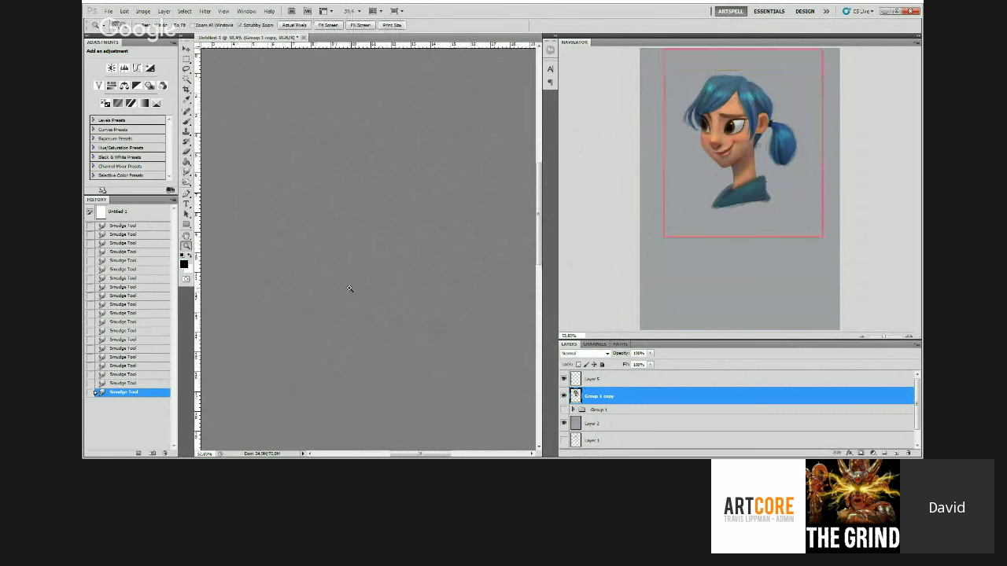
{"action": "left_click_drag", "start_coordinate": [291, 251], "coordinate": [312, 248]}
{"action": "key", "text": "b"}
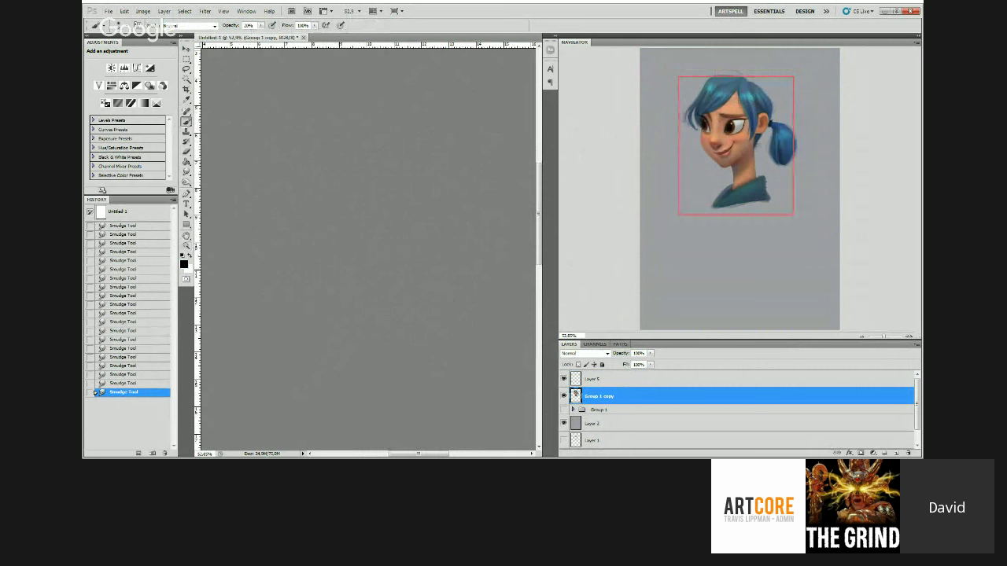
{"action": "left_click", "coordinate": [312, 249], "text": "alt"}
{"action": "mouse_move", "coordinate": [311, 247]}
{"action": "left_mouse_down"}
{"action": "mouse_move", "coordinate": [330, 219]}
{"action": "mouse_move", "coordinate": [328, 195]}
{"action": "mouse_move", "coordinate": [308, 216]}
{"action": "left_mouse_up"}
{"action": "key", "text": "z"}
{"action": "key", "text": "b"}
{"action": "mouse_move", "coordinate": [308, 215]}
{"action": "left_mouse_down"}
{"action": "mouse_move", "coordinate": [306, 243]}
{"action": "mouse_move", "coordinate": [321, 236]}
{"action": "mouse_move", "coordinate": [305, 237]}
{"action": "left_mouse_up"}
{"action": "left_click", "coordinate": [307, 241], "text": "alt"}
{"action": "left_click_drag", "start_coordinate": [306, 237], "coordinate": [307, 235]}
Step: Dab reddish skin tone onto the far cheek edge beneath the far eye
{"action": "left_click_drag", "start_coordinate": [288, 228], "coordinate": [301, 228]}
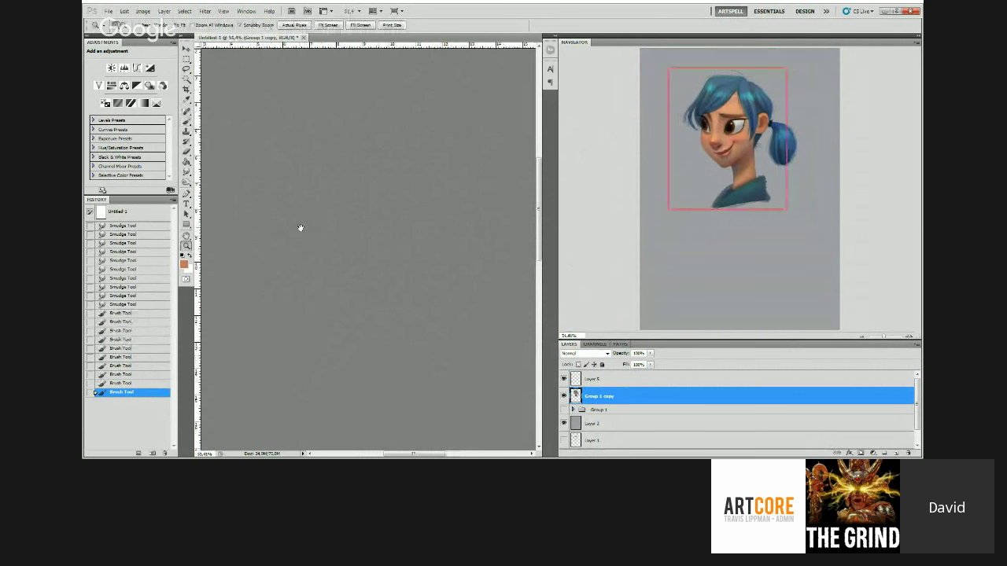
{"action": "key", "text": "b"}
{"action": "left_click", "coordinate": [300, 229]}
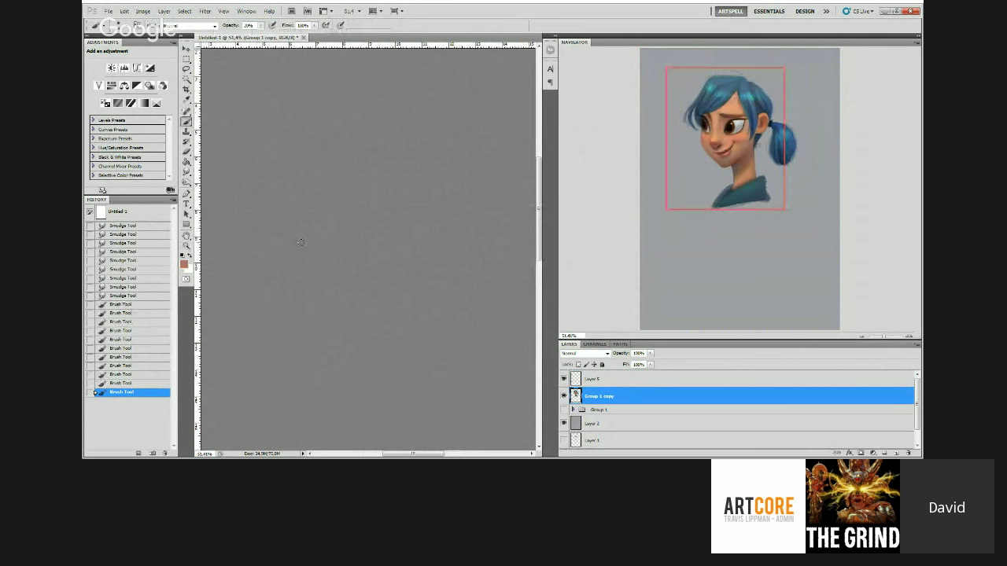
{"action": "left_click", "coordinate": [301, 241]}
{"action": "left_click", "coordinate": [307, 237]}
{"action": "left_click", "coordinate": [307, 237]}
{"action": "left_click", "coordinate": [303, 239]}
Step: Sample tones from the lower neck and dab them where the neck meets the collar
{"action": "key", "text": "z"}
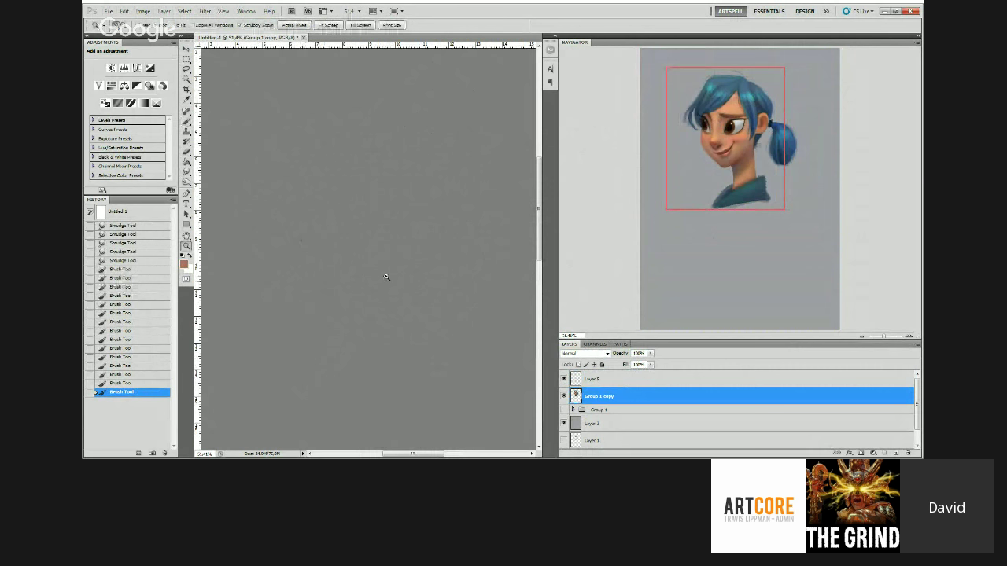
{"action": "key", "text": "ctrl+0"}
{"action": "left_click_drag", "start_coordinate": [405, 252], "coordinate": [396, 255]}
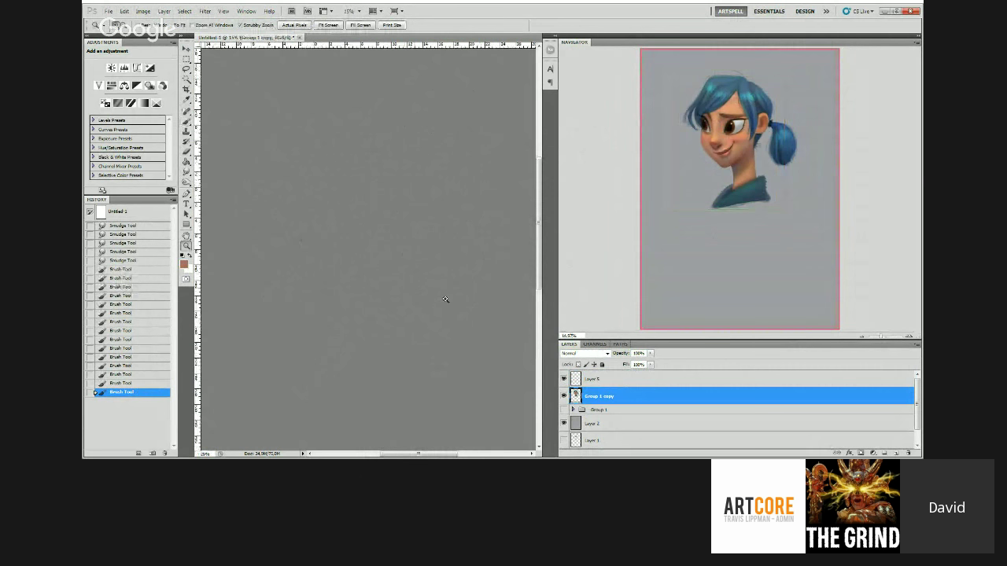
{"action": "left_click_drag", "start_coordinate": [445, 299], "coordinate": [480, 299]}
{"action": "key", "text": "b"}
{"action": "left_click", "coordinate": [391, 310], "text": "alt"}
{"action": "left_click", "coordinate": [391, 310]}
{"action": "left_click", "coordinate": [378, 317]}
{"action": "left_click", "coordinate": [373, 322], "text": "alt"}
Step: Smudge the front edge of the collar with several short strokes
{"action": "key", "text": "r"}
{"action": "left_click_drag", "start_coordinate": [340, 326], "coordinate": [336, 330]}
{"action": "left_click_drag", "start_coordinate": [341, 325], "coordinate": [336, 330]}
{"action": "left_click_drag", "start_coordinate": [341, 325], "coordinate": [338, 330]}
{"action": "mouse_move", "coordinate": [343, 322]}
{"action": "left_mouse_down"}
{"action": "mouse_move", "coordinate": [328, 336]}
{"action": "mouse_move", "coordinate": [355, 304]}
{"action": "mouse_move", "coordinate": [351, 320]}
{"action": "mouse_move", "coordinate": [355, 299]}
{"action": "mouse_move", "coordinate": [350, 322]}
{"action": "mouse_move", "coordinate": [355, 285]}
{"action": "mouse_move", "coordinate": [385, 256]}
{"action": "left_mouse_up"}
Step: Paint the shadow on the neck below the chin with brownish skin tones sampled from the neck
{"action": "key", "text": "b"}
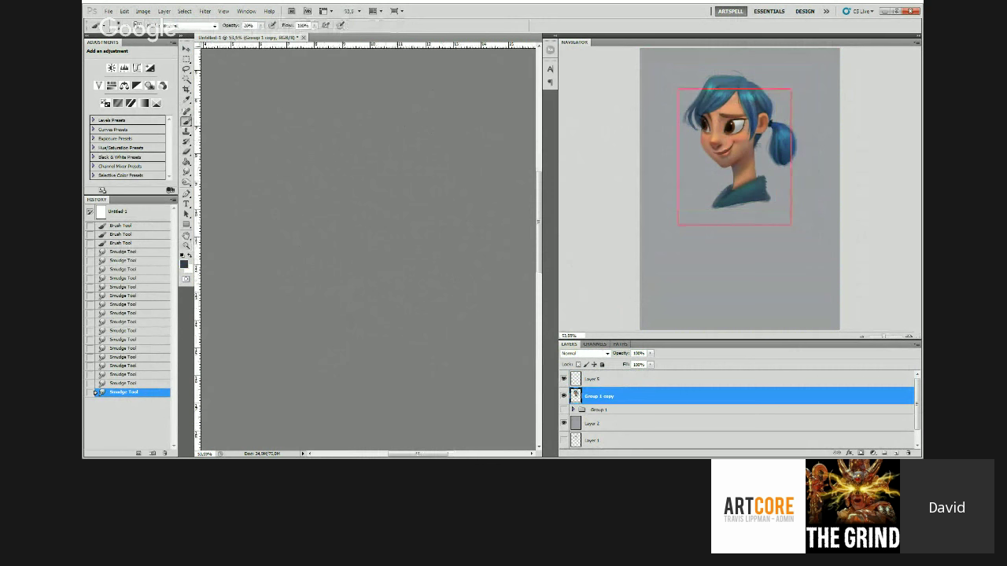
{"action": "left_click", "coordinate": [367, 276], "text": "alt"}
{"action": "left_click_drag", "start_coordinate": [361, 285], "coordinate": [361, 290]}
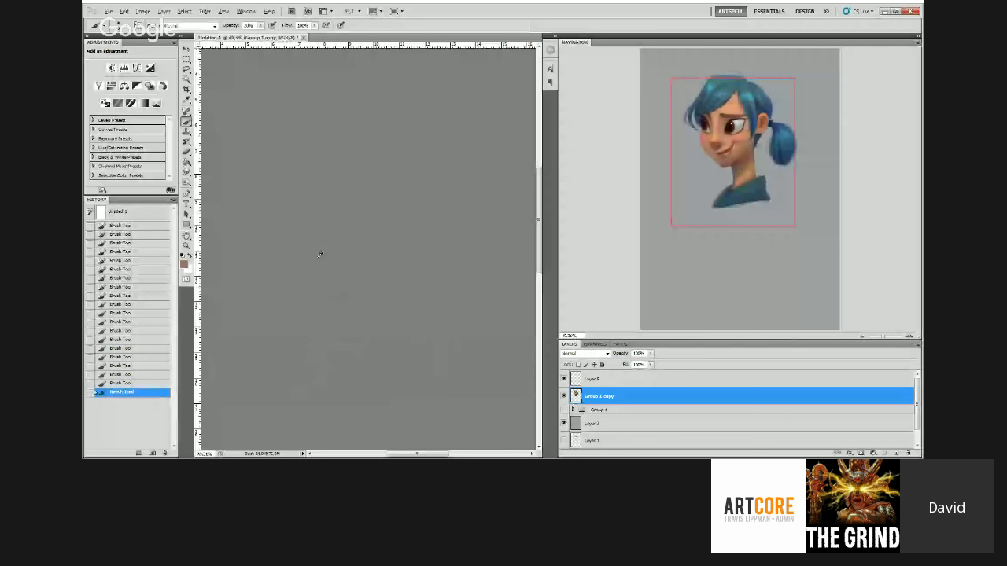
{"action": "left_click", "coordinate": [378, 304], "text": "alt"}
{"action": "left_click", "coordinate": [378, 305], "text": "alt"}
{"action": "left_click", "coordinate": [375, 290], "text": "alt"}
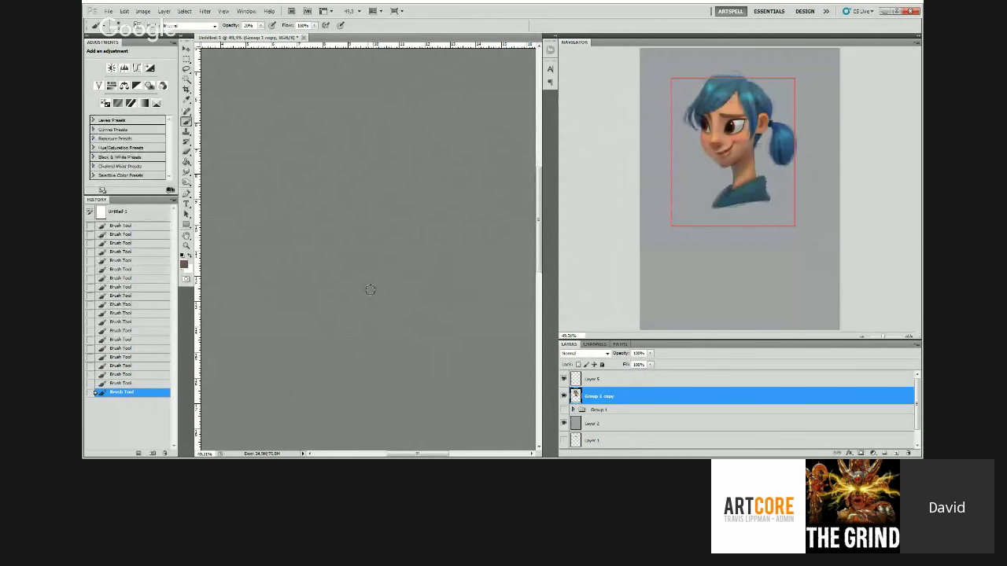
{"action": "mouse_move", "coordinate": [378, 315]}
{"action": "left_mouse_down"}
{"action": "mouse_move", "coordinate": [363, 259]}
{"action": "mouse_move", "coordinate": [351, 258]}
{"action": "mouse_move", "coordinate": [416, 252]}
{"action": "left_mouse_up"}
Step: Blend the neck shading between the collar and the jaw with sampled brown skin tones
{"action": "key", "text": "b"}
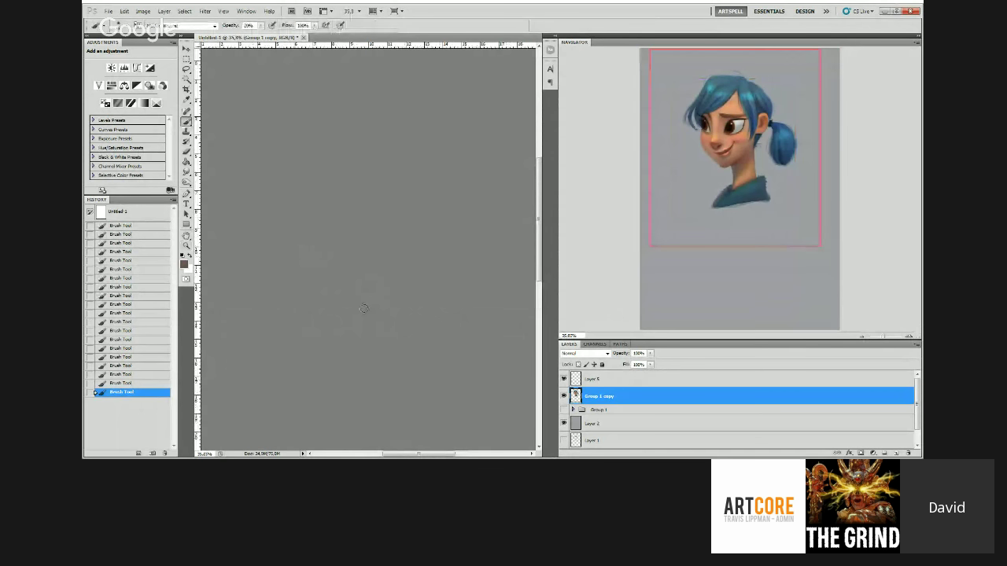
{"action": "left_click", "coordinate": [369, 320], "text": "alt"}
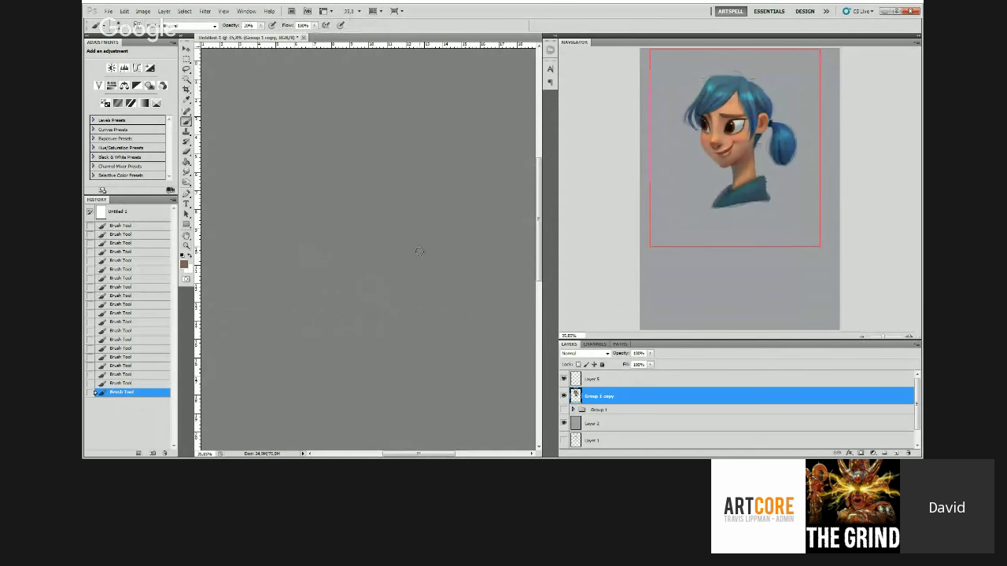
{"action": "left_click", "coordinate": [380, 259], "text": "alt"}
{"action": "key", "text": "z"}
{"action": "mouse_move", "coordinate": [403, 230]}
{"action": "left_mouse_down"}
{"action": "mouse_move", "coordinate": [374, 226]}
{"action": "mouse_move", "coordinate": [395, 221]}
{"action": "left_mouse_up"}
Step: Sample black from the portrait and touch up the dark accents with the brush, including the near eye's outer corner
{"action": "key", "text": "b"}
{"action": "left_click", "coordinate": [395, 225], "text": "alt"}
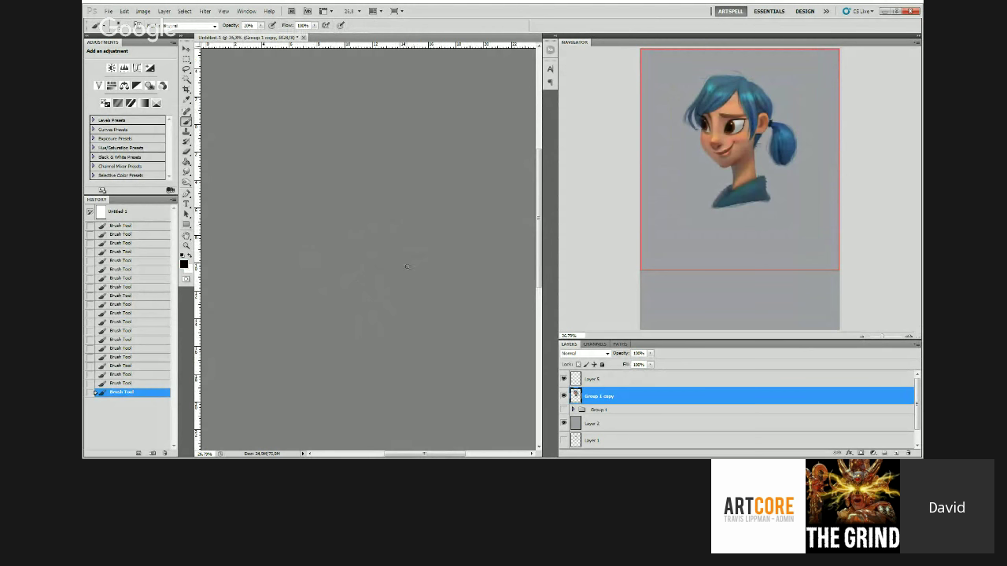
{"action": "key", "text": "z"}
{"action": "mouse_move", "coordinate": [417, 291]}
{"action": "left_mouse_down"}
{"action": "mouse_move", "coordinate": [380, 229]}
{"action": "mouse_move", "coordinate": [355, 232]}
{"action": "mouse_move", "coordinate": [446, 243]}
{"action": "left_mouse_up"}
{"action": "left_click_drag", "start_coordinate": [353, 241], "coordinate": [369, 243]}
{"action": "key", "text": "b"}
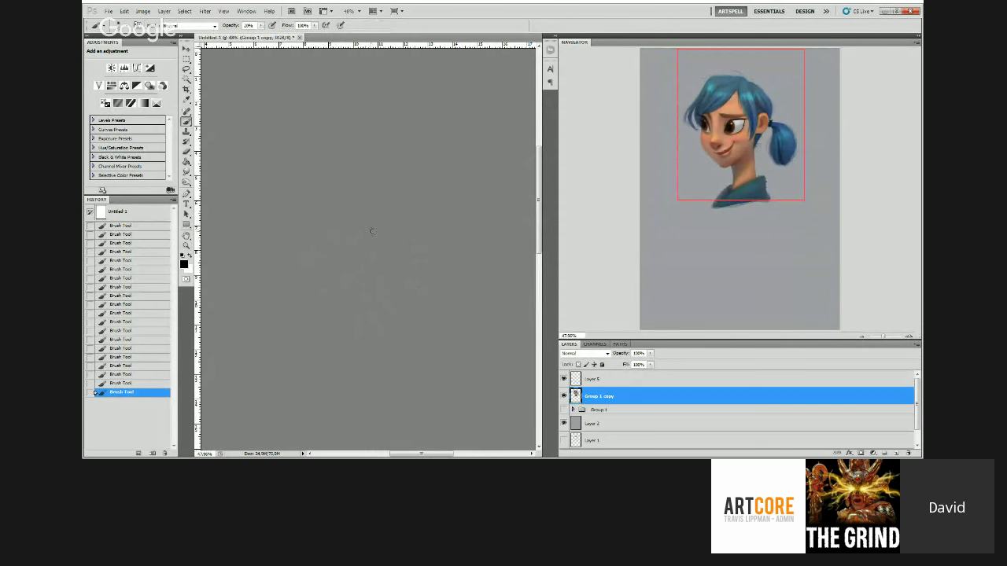
Step: Sample orange from the cheek and brown from the near eye, then pick a more saturated orange-brown for the brush
{"action": "key", "text": "z"}
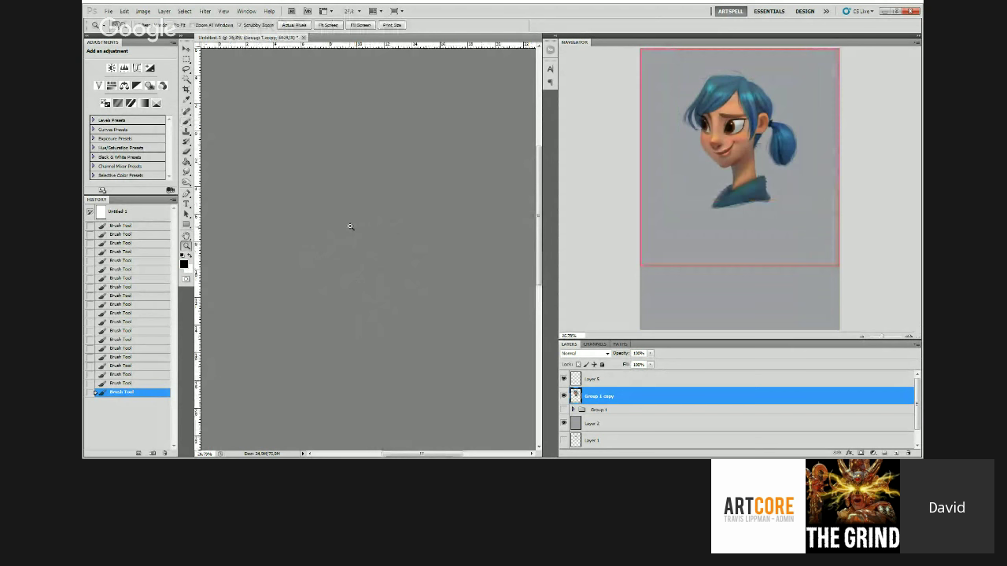
{"action": "left_click_drag", "start_coordinate": [350, 226], "coordinate": [398, 227]}
{"action": "left_click", "coordinate": [346, 298], "text": "alt"}
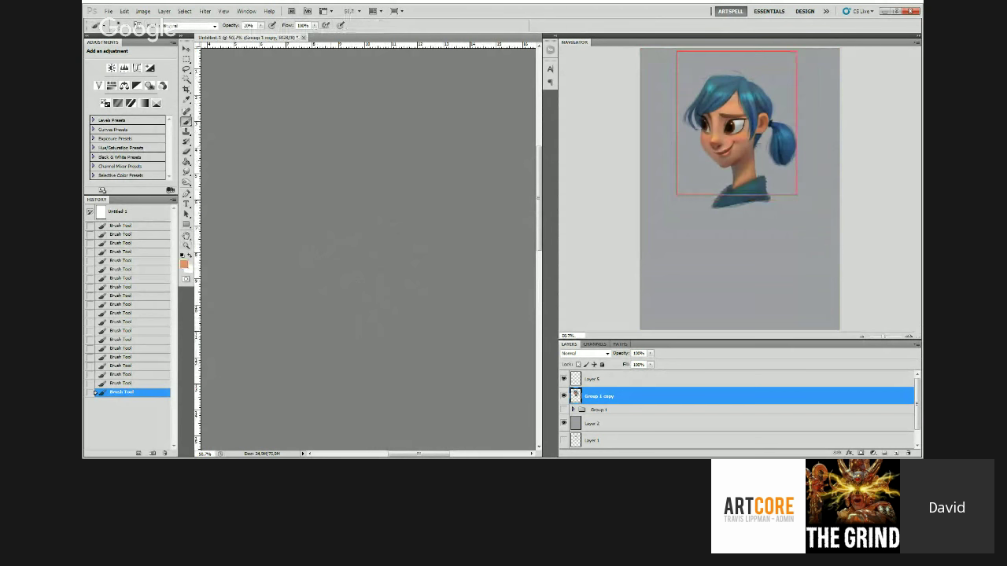
{"action": "left_click", "coordinate": [343, 237], "text": "alt"}
{"action": "key", "text": "i"}
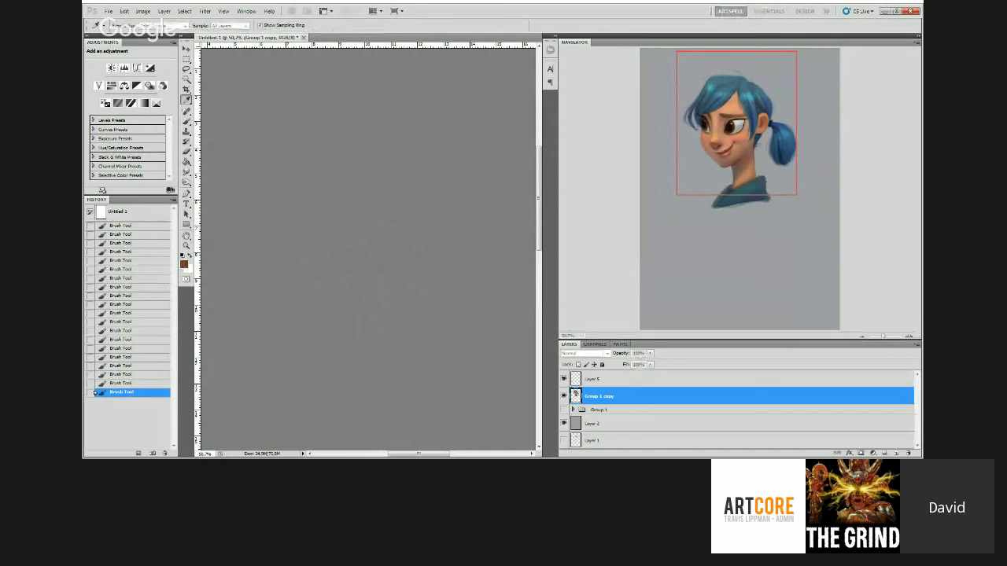
{"action": "key", "text": "b"}
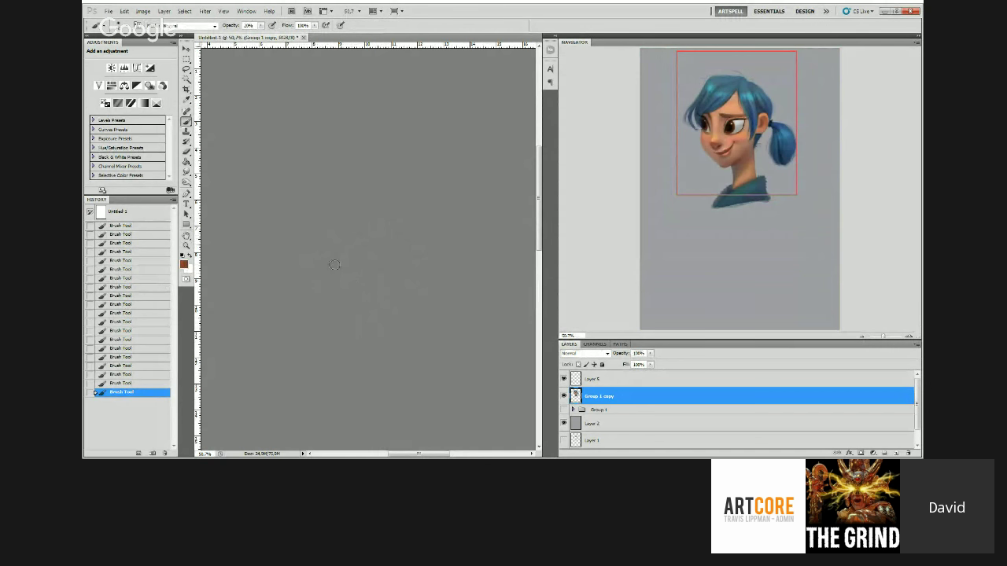
Step: Flip the canvas horizontally to check the portrait
{"action": "key", "text": "z"}
{"action": "left_click", "coordinate": [349, 223], "text": "alt"}
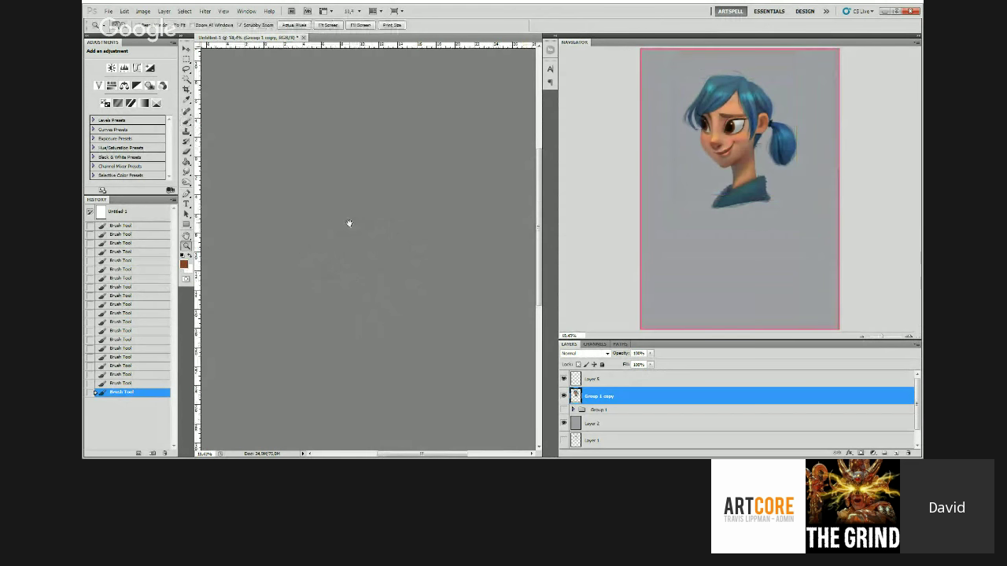
{"action": "left_click_drag", "start_coordinate": [350, 223], "coordinate": [338, 198]}
{"action": "left_click", "coordinate": [142, 12]}
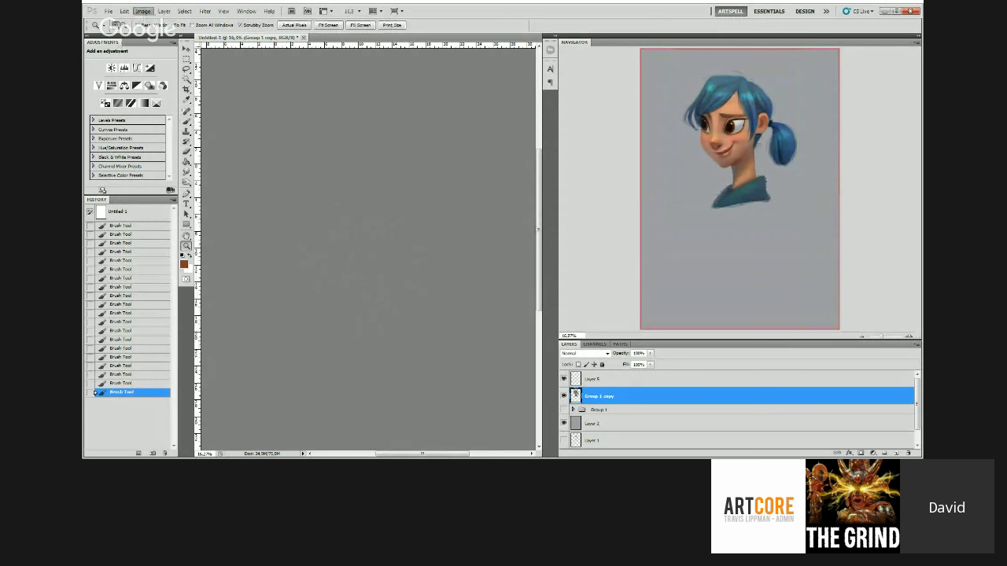
{"action": "left_click", "coordinate": [291, 140]}
Step: Paint short orange-brown strokes around the near eye's upper lid on the flipped portrait
{"action": "left_click_drag", "start_coordinate": [400, 234], "coordinate": [407, 240]}
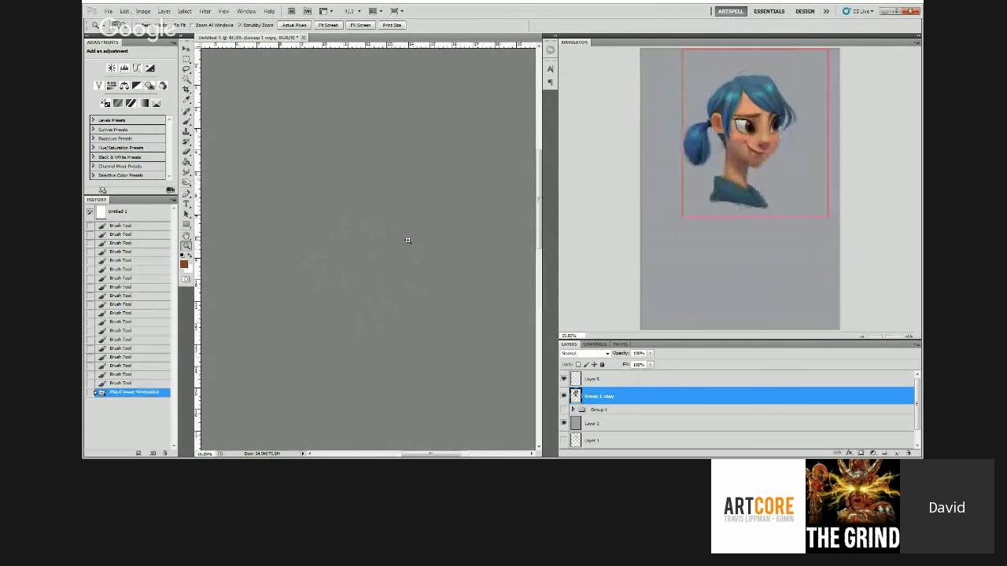
{"action": "key", "text": "b"}
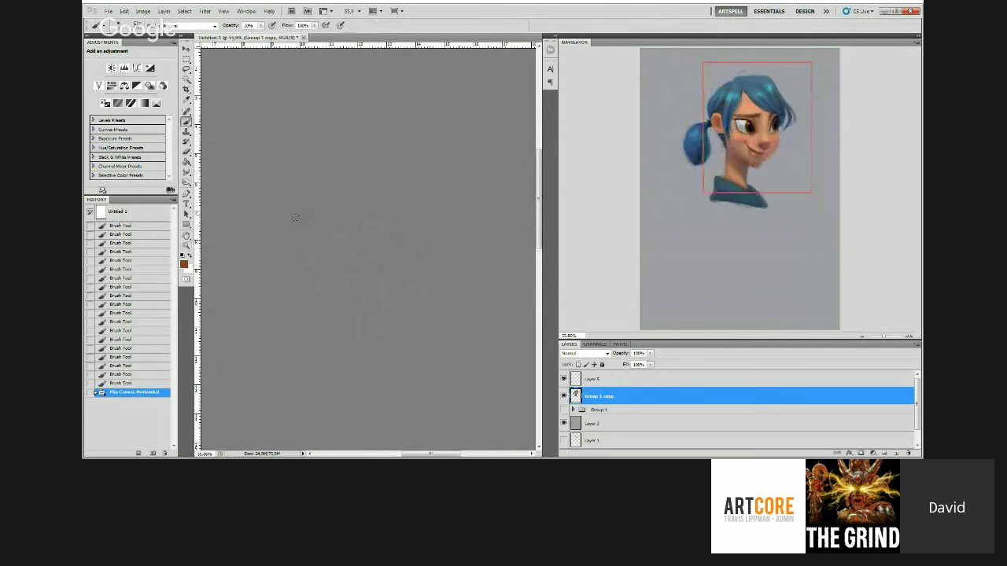
{"action": "left_click_drag", "start_coordinate": [350, 223], "coordinate": [357, 228]}
{"action": "left_click_drag", "start_coordinate": [352, 225], "coordinate": [358, 230]}
{"action": "mouse_move", "coordinate": [353, 224]}
{"action": "left_mouse_down"}
{"action": "mouse_move", "coordinate": [364, 253]}
{"action": "mouse_move", "coordinate": [338, 199]}
{"action": "mouse_move", "coordinate": [387, 222]}
{"action": "left_mouse_up"}
{"action": "key", "text": "z"}
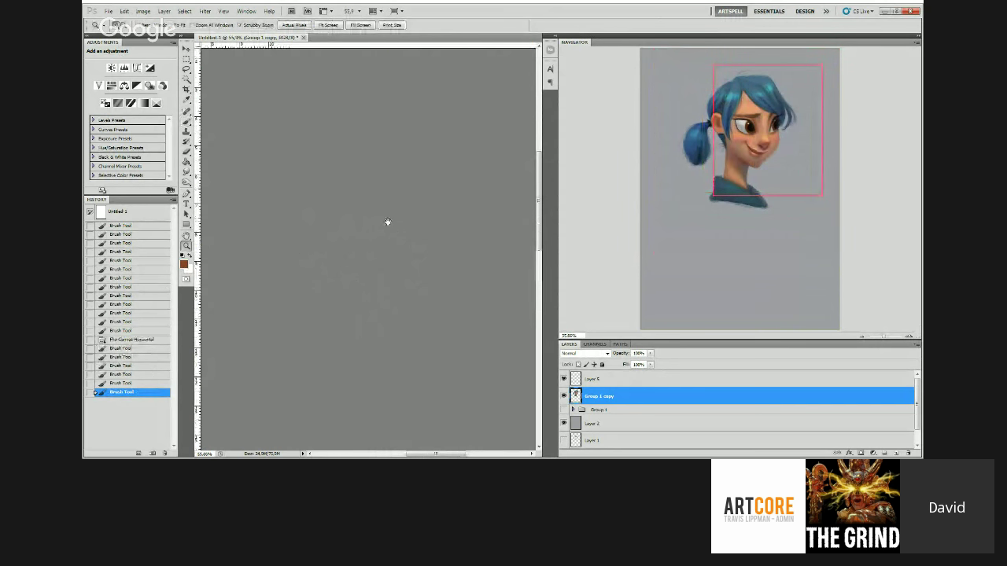
Step: Paint short brown strokes around the far eye, along its inner side and above its upper lid
{"action": "key", "text": "b"}
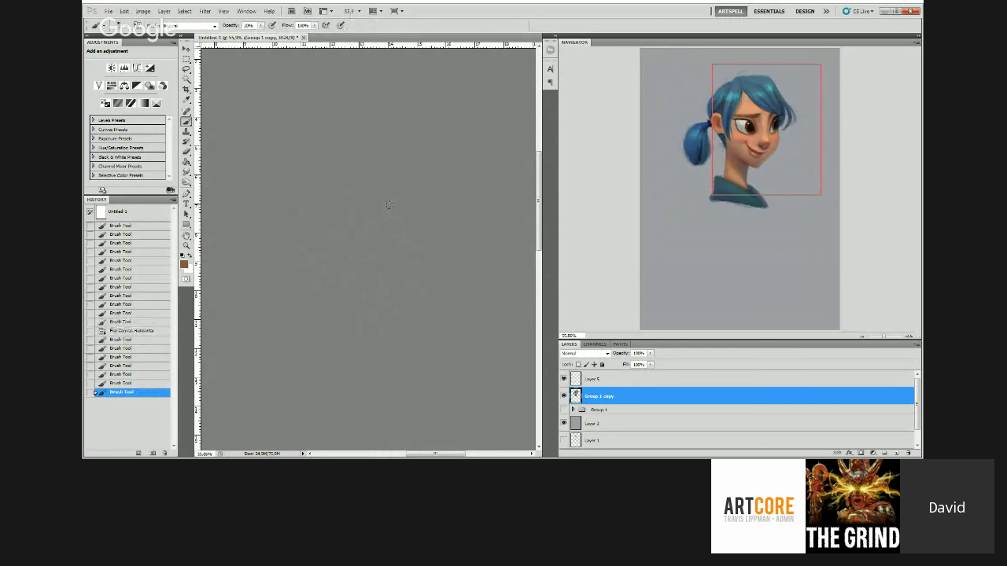
{"action": "left_click_drag", "start_coordinate": [379, 230], "coordinate": [376, 235]}
{"action": "left_click_drag", "start_coordinate": [379, 231], "coordinate": [376, 236]}
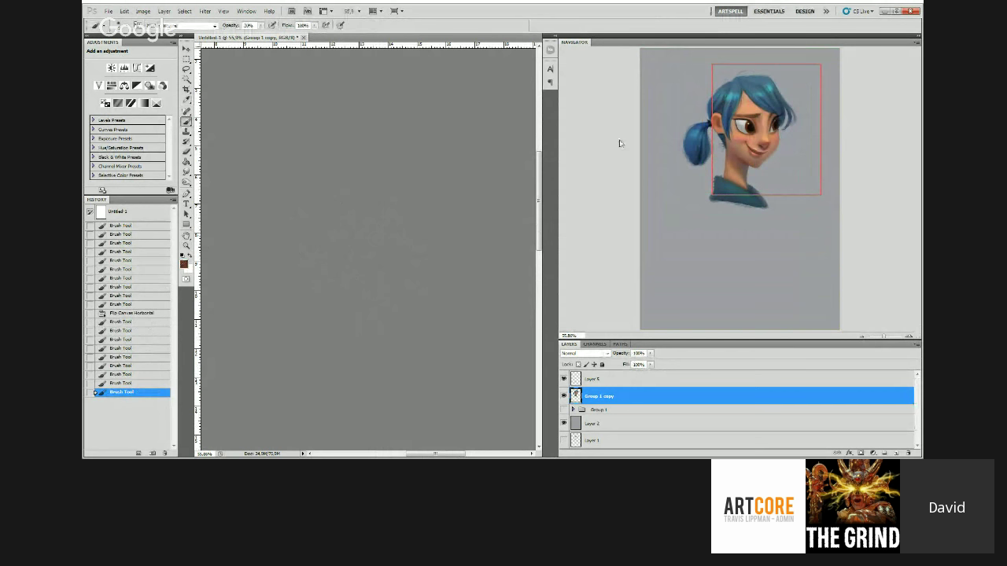
{"action": "left_click_drag", "start_coordinate": [375, 237], "coordinate": [376, 243]}
{"action": "left_click_drag", "start_coordinate": [375, 241], "coordinate": [374, 249]}
{"action": "left_click_drag", "start_coordinate": [376, 246], "coordinate": [374, 254]}
{"action": "mouse_move", "coordinate": [384, 213]}
{"action": "left_mouse_down"}
{"action": "mouse_move", "coordinate": [346, 210]}
{"action": "mouse_move", "coordinate": [386, 213]}
{"action": "left_mouse_up"}
Step: Sample a reddish brown and try brush strokes around the ponytail, undoing the last ones
{"action": "key", "text": "z"}
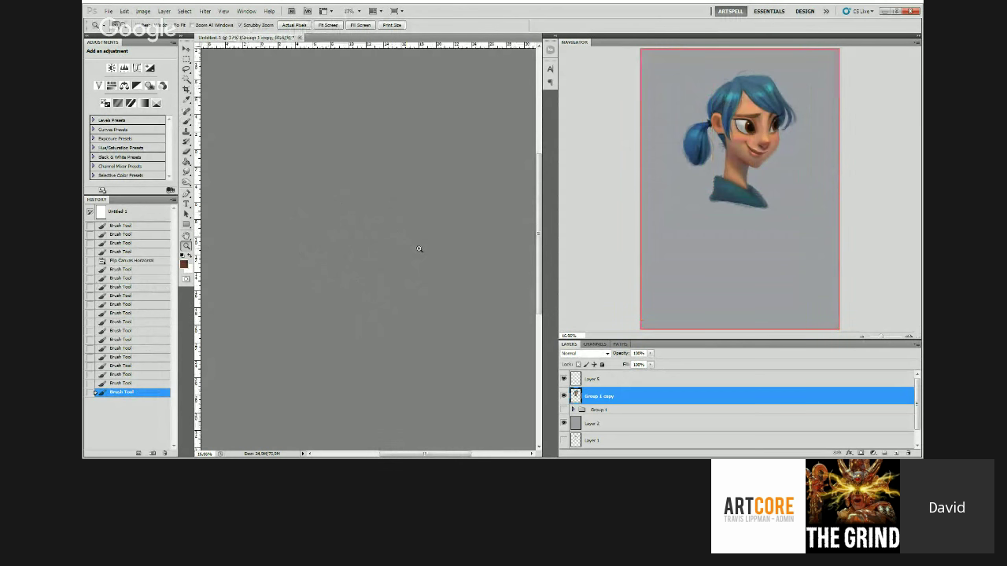
{"action": "left_click", "coordinate": [398, 240]}
{"action": "left_click", "coordinate": [401, 236]}
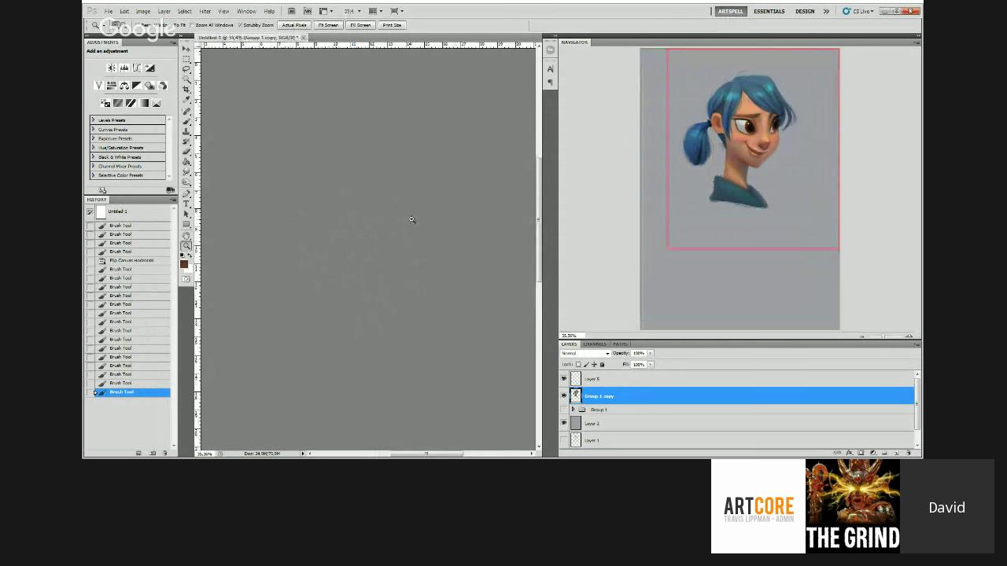
{"action": "left_click_drag", "start_coordinate": [412, 220], "coordinate": [425, 219]}
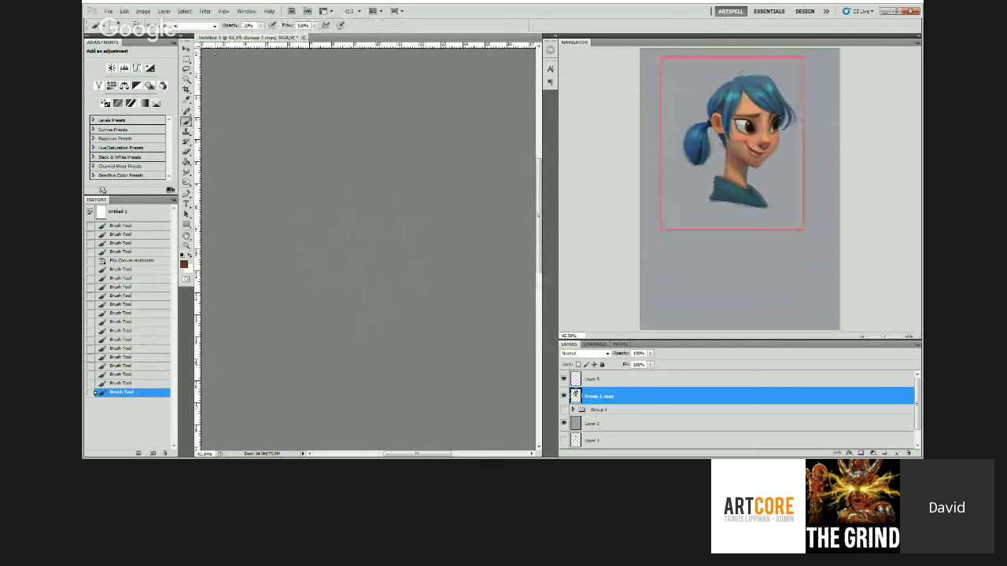
{"action": "key", "text": "i"}
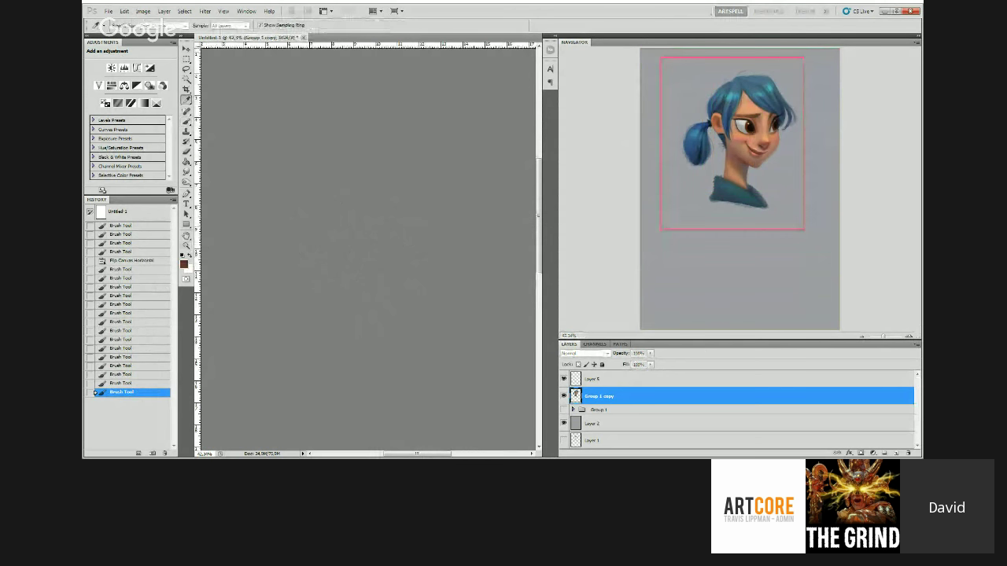
{"action": "key", "text": "b"}
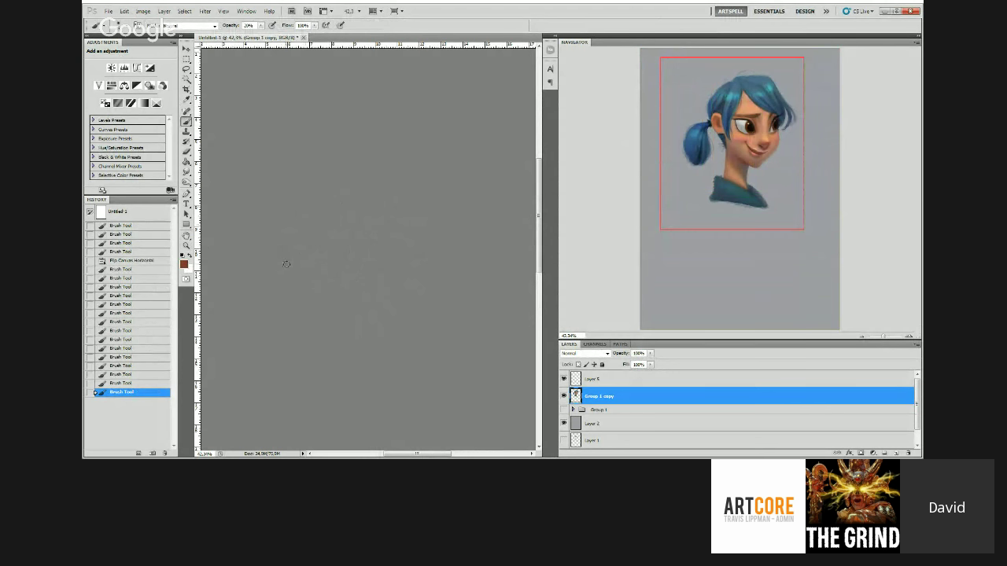
{"action": "left_click_drag", "start_coordinate": [286, 267], "coordinate": [287, 258]}
{"action": "mouse_move", "coordinate": [294, 220]}
{"action": "left_mouse_down"}
{"action": "mouse_move", "coordinate": [287, 229]}
{"action": "mouse_move", "coordinate": [270, 206]}
{"action": "left_mouse_up"}
{"action": "key", "text": "ctrl+z"}
{"action": "key", "text": "ctrl+z"}
{"action": "left_click_drag", "start_coordinate": [270, 207], "coordinate": [412, 222]}
Step: Sample black and darken the near eye's upper lash line from the outer corner inward
{"action": "left_click", "coordinate": [340, 195], "text": "alt"}
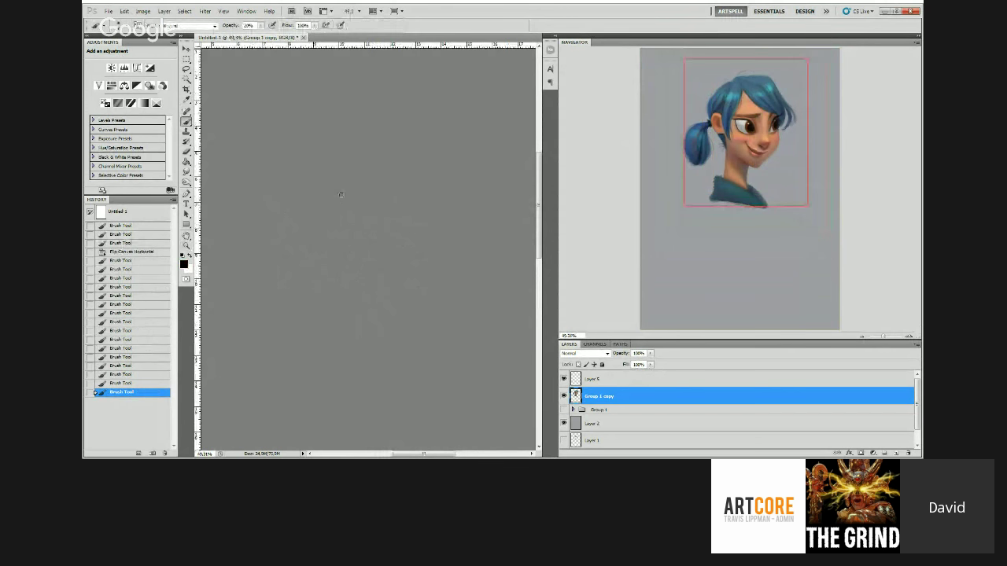
{"action": "left_click_drag", "start_coordinate": [341, 195], "coordinate": [334, 205]}
{"action": "mouse_move", "coordinate": [336, 200]}
{"action": "left_mouse_down"}
{"action": "mouse_move", "coordinate": [329, 211]}
{"action": "mouse_move", "coordinate": [360, 217]}
{"action": "left_mouse_up"}
{"action": "left_click_drag", "start_coordinate": [362, 212], "coordinate": [372, 220]}
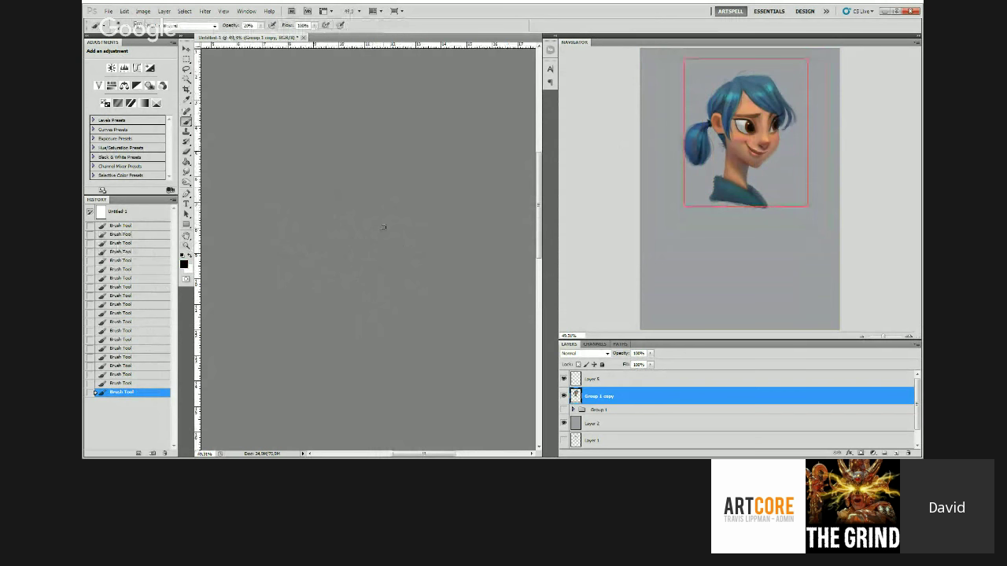
{"action": "mouse_move", "coordinate": [391, 238]}
{"action": "left_mouse_down"}
{"action": "mouse_move", "coordinate": [409, 209]}
{"action": "mouse_move", "coordinate": [392, 201]}
{"action": "left_mouse_up"}
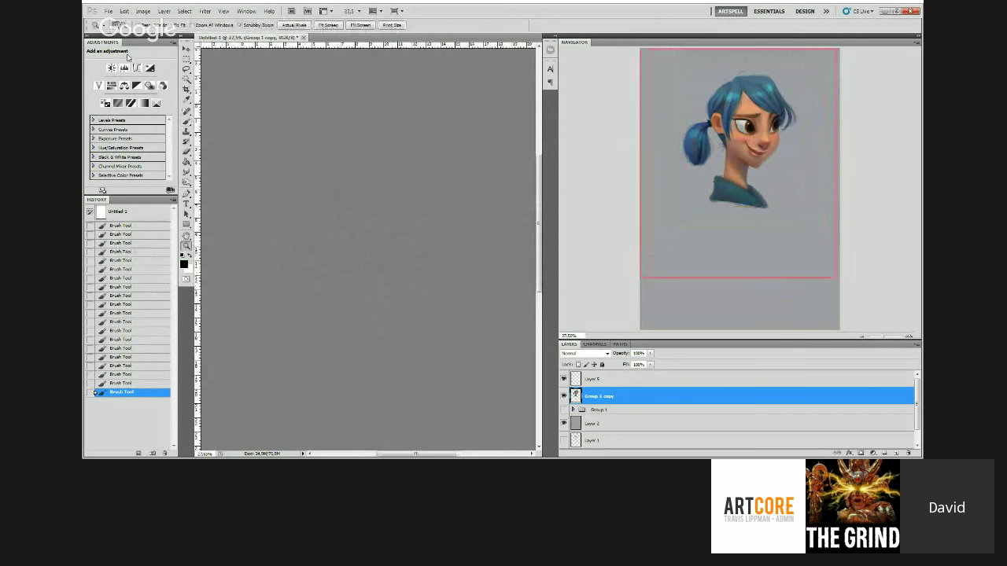
Step: Flip the canvas horizontally so the portrait faces the opposite way
{"action": "left_click", "coordinate": [143, 11]}
{"action": "left_click", "coordinate": [281, 122]}
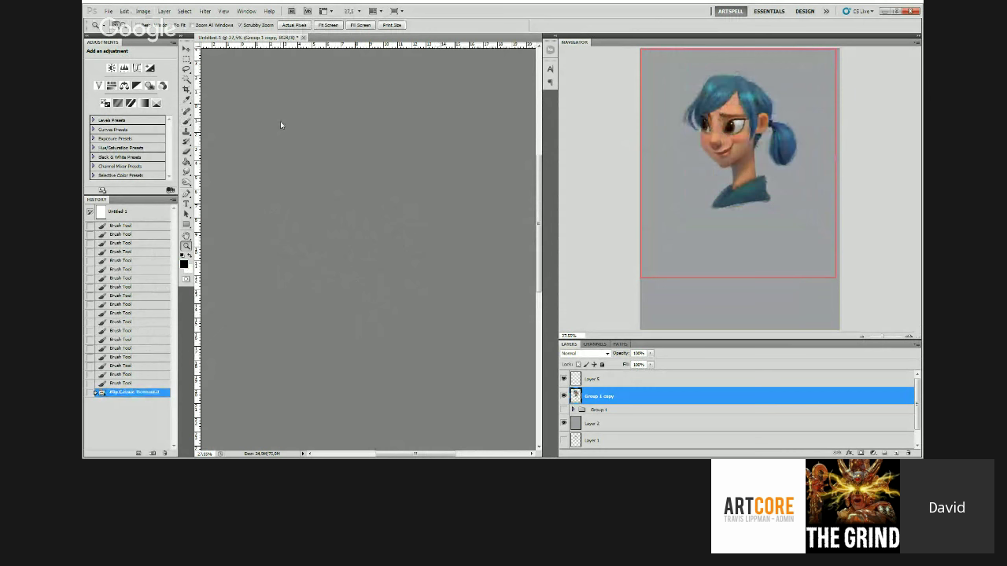
{"action": "left_click", "coordinate": [381, 242]}
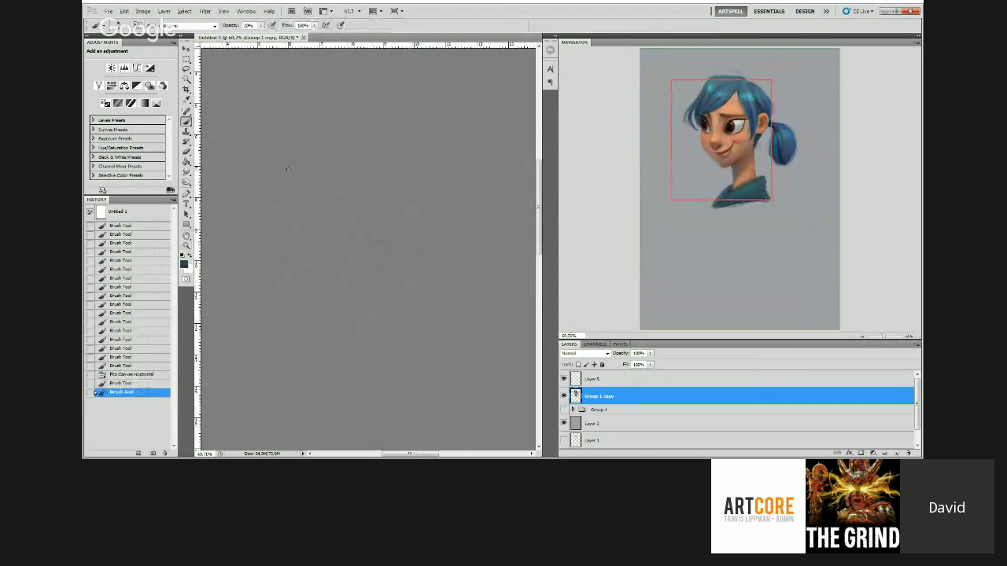
Step: Sample dark blue from the fringe and paint thin strands along the front hair lock beside the face
{"action": "left_click", "coordinate": [288, 169], "text": "alt"}
{"action": "left_click_drag", "start_coordinate": [288, 169], "coordinate": [290, 165]}
{"action": "left_click_drag", "start_coordinate": [289, 165], "coordinate": [295, 154]}
{"action": "left_click", "coordinate": [293, 157], "text": "alt"}
{"action": "mouse_move", "coordinate": [324, 122]}
{"action": "left_mouse_down"}
{"action": "mouse_move", "coordinate": [304, 119]}
{"action": "mouse_move", "coordinate": [296, 178]}
{"action": "left_mouse_up"}
{"action": "left_click_drag", "start_coordinate": [296, 181], "coordinate": [318, 188]}
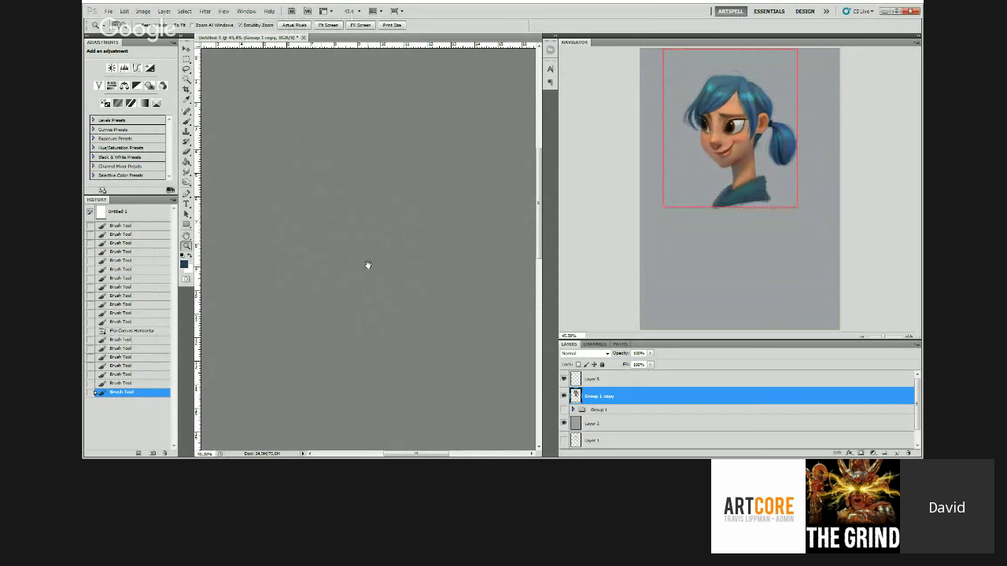
Step: Clean up the outer edge of the front hair lock with soft, low-opacity eraser strokes
{"action": "left_click_drag", "start_coordinate": [369, 265], "coordinate": [390, 257]}
{"action": "key", "text": "b"}
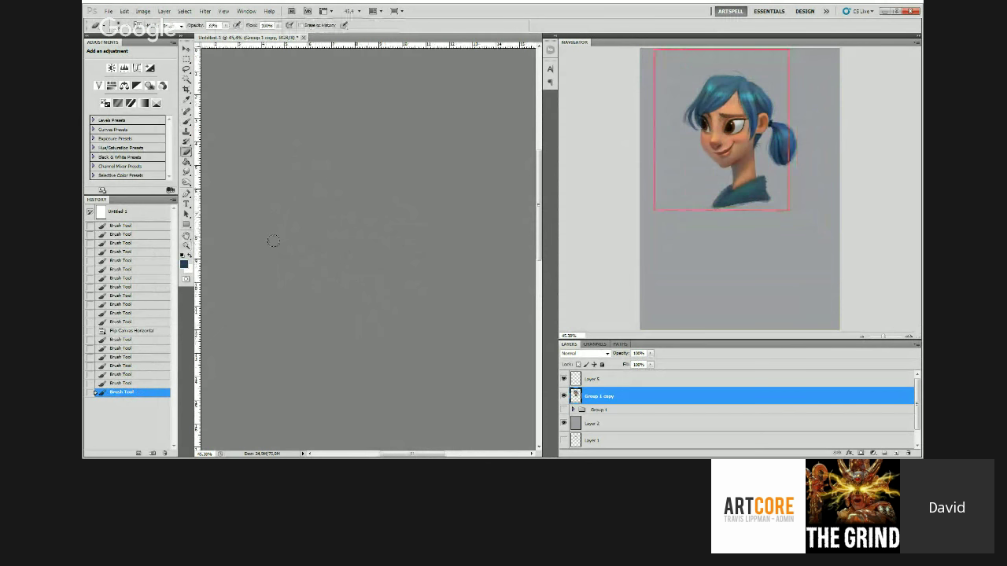
{"action": "left_click_drag", "start_coordinate": [285, 243], "coordinate": [280, 236]}
{"action": "left_click_drag", "start_coordinate": [285, 243], "coordinate": [281, 236]}
{"action": "left_click_drag", "start_coordinate": [285, 243], "coordinate": [291, 160]}
Step: Add small black brush accents at the near eye's inner edge
{"action": "key", "text": "ctrl+space"}
{"action": "left_click_drag", "start_coordinate": [406, 213], "coordinate": [384, 217]}
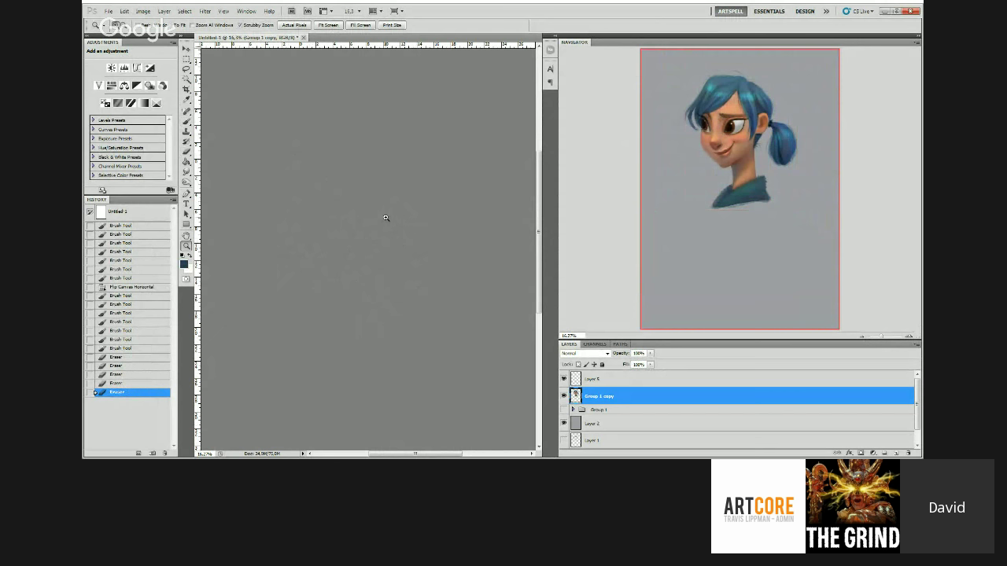
{"action": "mouse_move", "coordinate": [385, 218]}
{"action": "left_mouse_down"}
{"action": "mouse_move", "coordinate": [435, 323]}
{"action": "mouse_move", "coordinate": [414, 305]}
{"action": "mouse_move", "coordinate": [436, 247]}
{"action": "mouse_move", "coordinate": [402, 229]}
{"action": "left_mouse_up"}
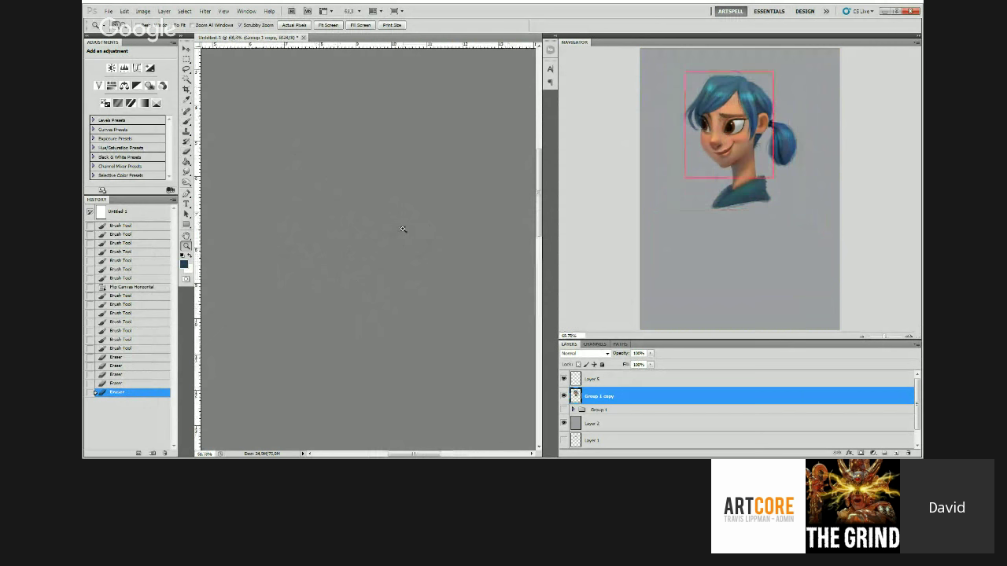
{"action": "key", "text": "b"}
{"action": "left_click", "coordinate": [353, 271]}
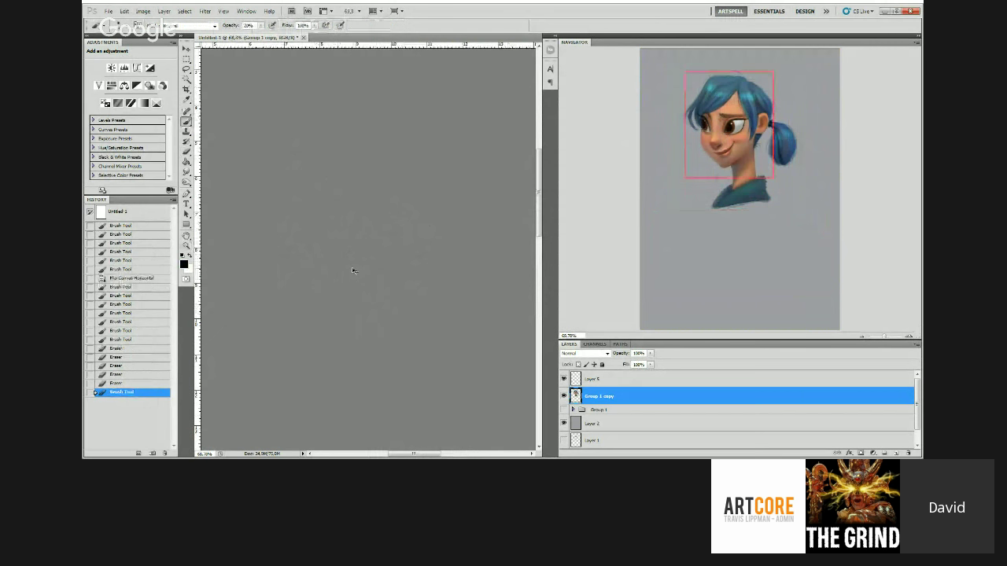
{"action": "left_click_drag", "start_coordinate": [353, 270], "coordinate": [351, 274]}
{"action": "left_click_drag", "start_coordinate": [352, 271], "coordinate": [356, 270]}
Step: Sample dark tones from both eyes and refine the far eye's lower edge and the near eye's iris
{"action": "mouse_move", "coordinate": [391, 236]}
{"action": "left_mouse_down"}
{"action": "mouse_move", "coordinate": [394, 201]}
{"action": "mouse_move", "coordinate": [305, 251]}
{"action": "left_mouse_up"}
{"action": "key", "text": "z"}
{"action": "key", "text": "b"}
{"action": "left_click", "coordinate": [303, 253], "text": "alt"}
{"action": "left_click_drag", "start_coordinate": [304, 254], "coordinate": [306, 250]}
{"action": "left_click", "coordinate": [391, 260], "text": "alt"}
{"action": "left_click_drag", "start_coordinate": [391, 260], "coordinate": [420, 245]}
{"action": "left_click_drag", "start_coordinate": [423, 243], "coordinate": [428, 237]}
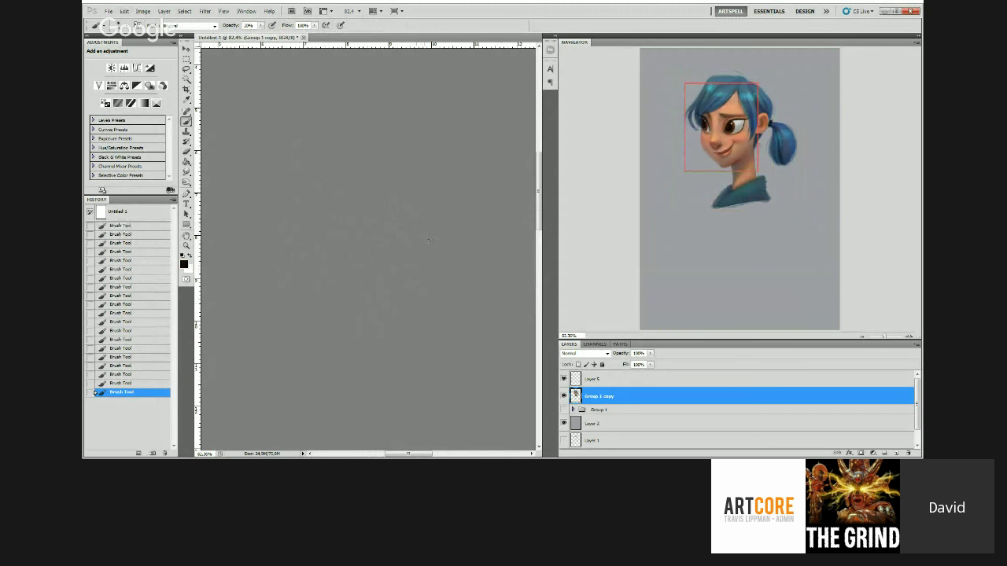
Step: Sample brown from the near eye, followed by orange from the skin just beneath it for the brush
{"action": "left_click", "coordinate": [429, 234], "text": "alt"}
{"action": "key", "text": "z"}
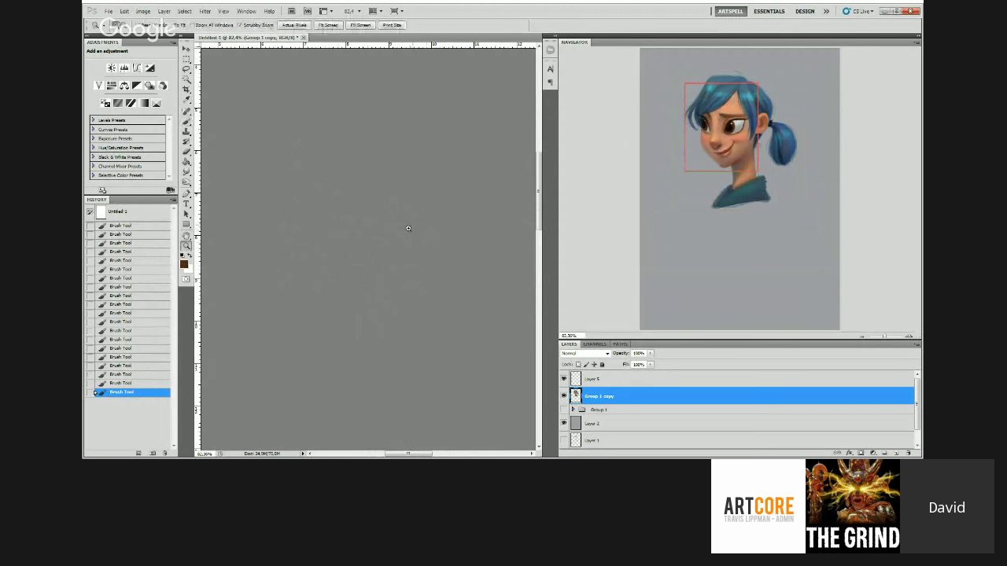
{"action": "left_click_drag", "start_coordinate": [408, 229], "coordinate": [407, 244]}
{"action": "key", "text": "b"}
{"action": "key", "text": "ctrl+r"}
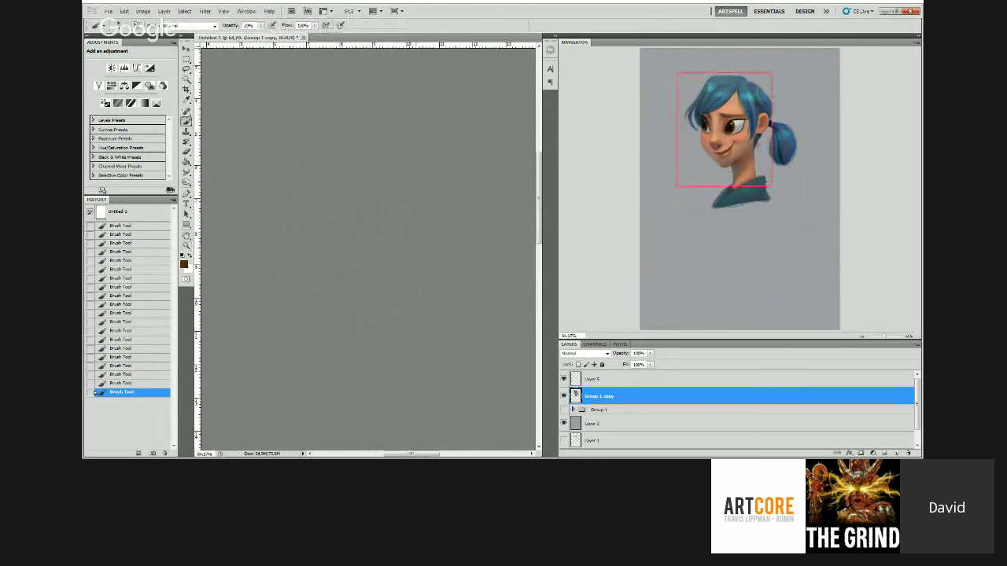
{"action": "left_click", "coordinate": [379, 256], "text": "alt"}
Step: Examine the whole portrait and the face at several magnifications
{"action": "key", "text": "ctrl+space"}
{"action": "left_click_drag", "start_coordinate": [293, 215], "coordinate": [307, 200]}
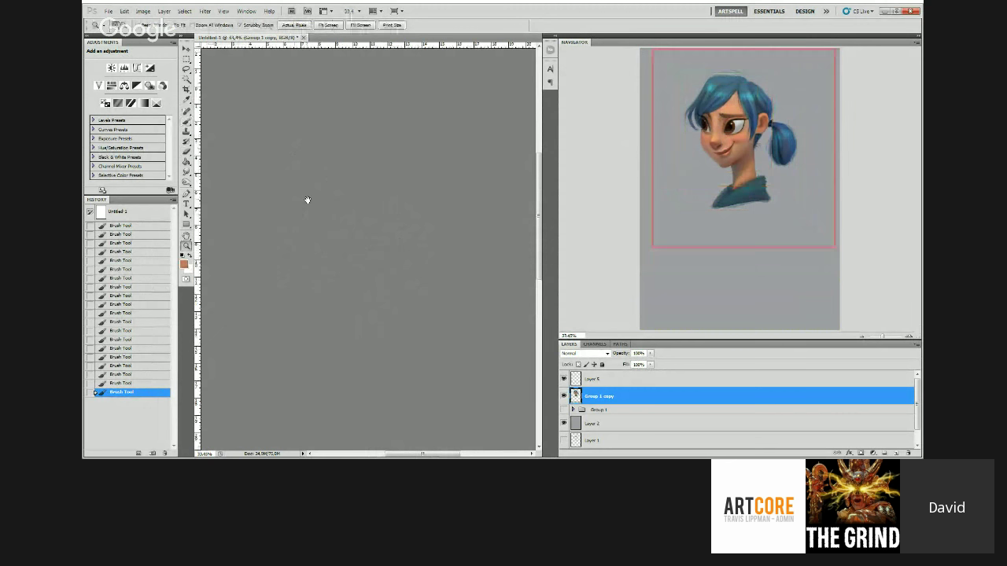
{"action": "left_click", "coordinate": [421, 221], "text": "alt"}
{"action": "left_click", "coordinate": [406, 225]}
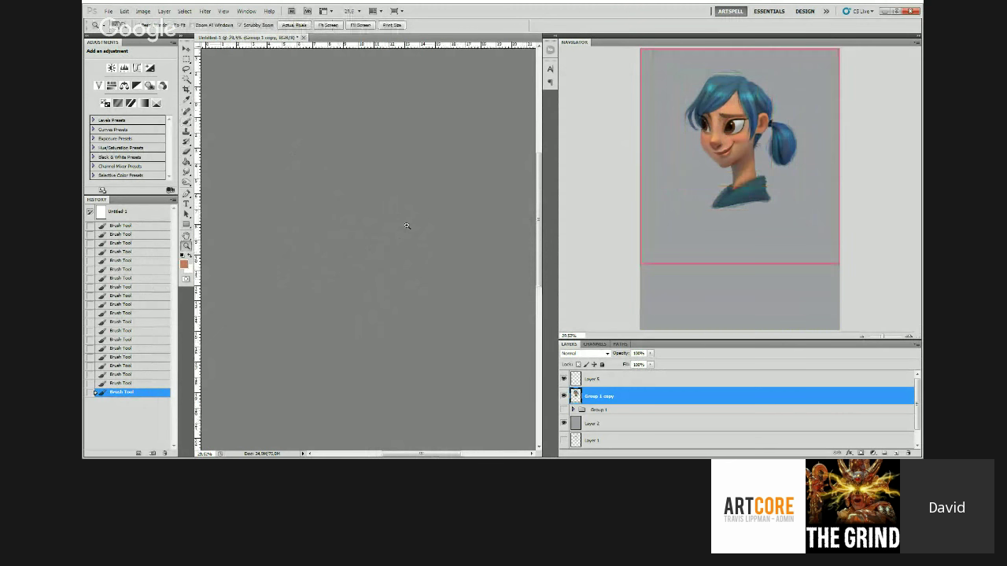
{"action": "left_click", "coordinate": [406, 246], "text": "alt"}
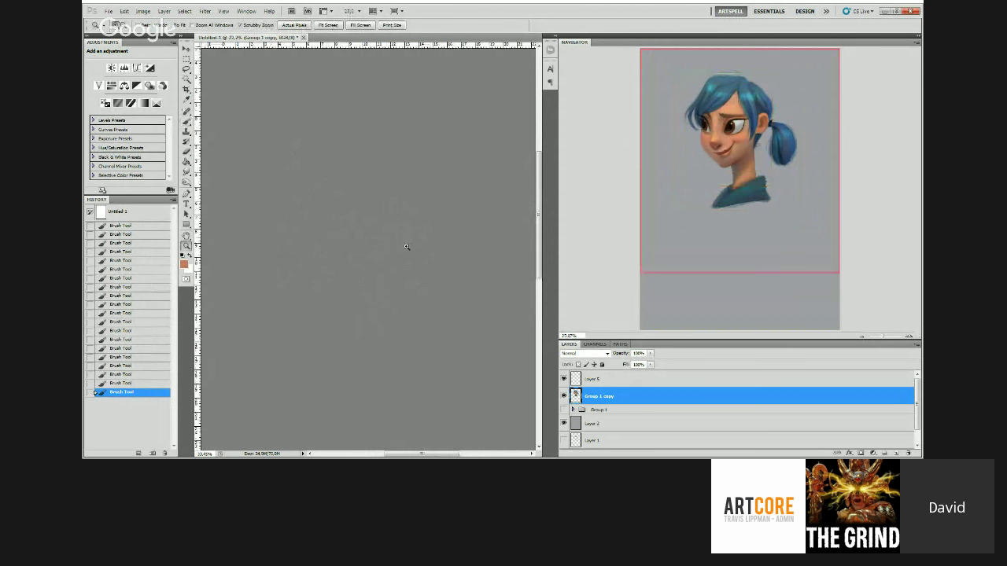
{"action": "left_click", "coordinate": [406, 246]}
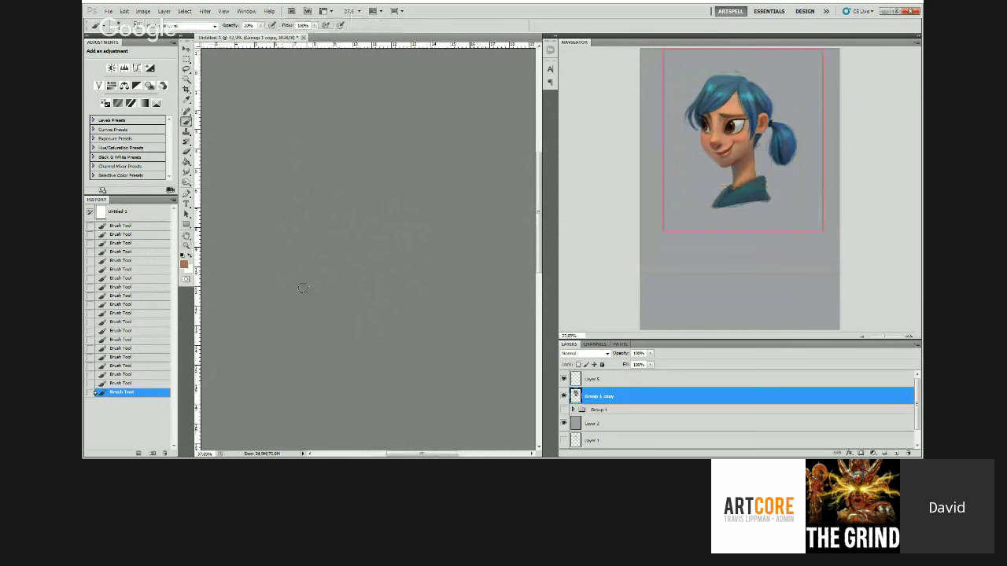
{"action": "left_click", "coordinate": [322, 280], "text": "ctrl"}
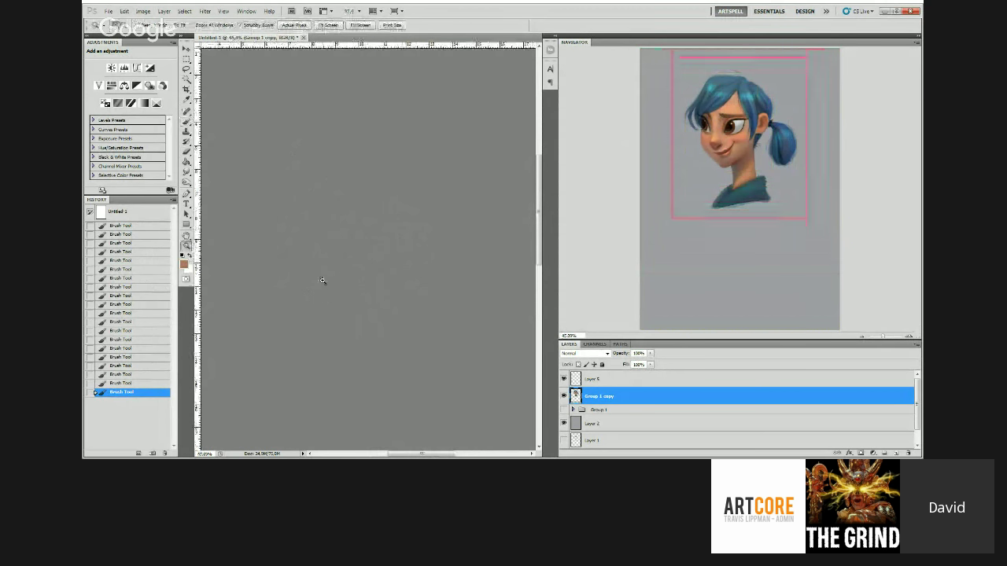
{"action": "left_click", "coordinate": [322, 280], "text": "ctrl"}
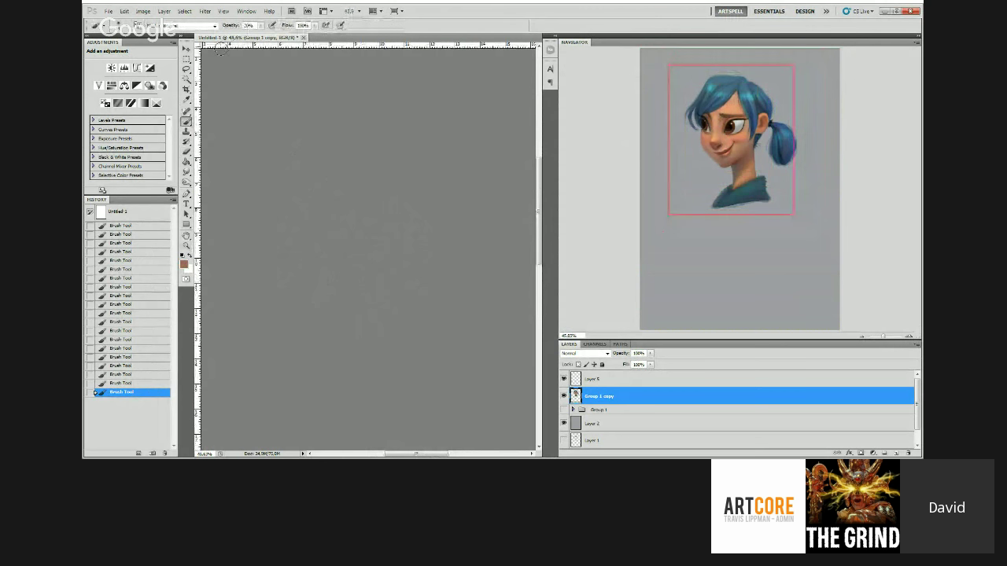
Step: Choose a different brush preset, sample reddish brown from the mouth and pick a more saturated red
{"action": "left_click", "coordinate": [214, 26]}
{"action": "left_click", "coordinate": [189, 67]}
{"action": "left_click", "coordinate": [351, 277], "text": "alt"}
{"action": "key", "text": "ctrl+space"}
{"action": "mouse_move", "coordinate": [345, 258]}
{"action": "left_mouse_down"}
{"action": "mouse_move", "coordinate": [372, 234]}
{"action": "mouse_move", "coordinate": [404, 234]}
{"action": "left_mouse_up"}
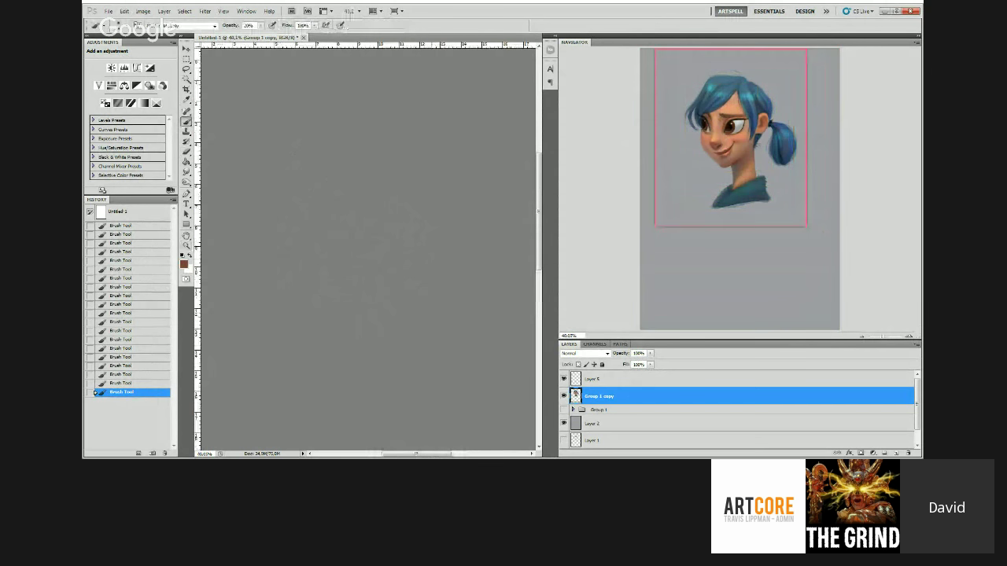
{"action": "key", "text": "alt"}
{"action": "left_click", "coordinate": [575, 160]}
Step: Inspect the face, ear and neck both up close and from a distance
{"action": "key", "text": "z"}
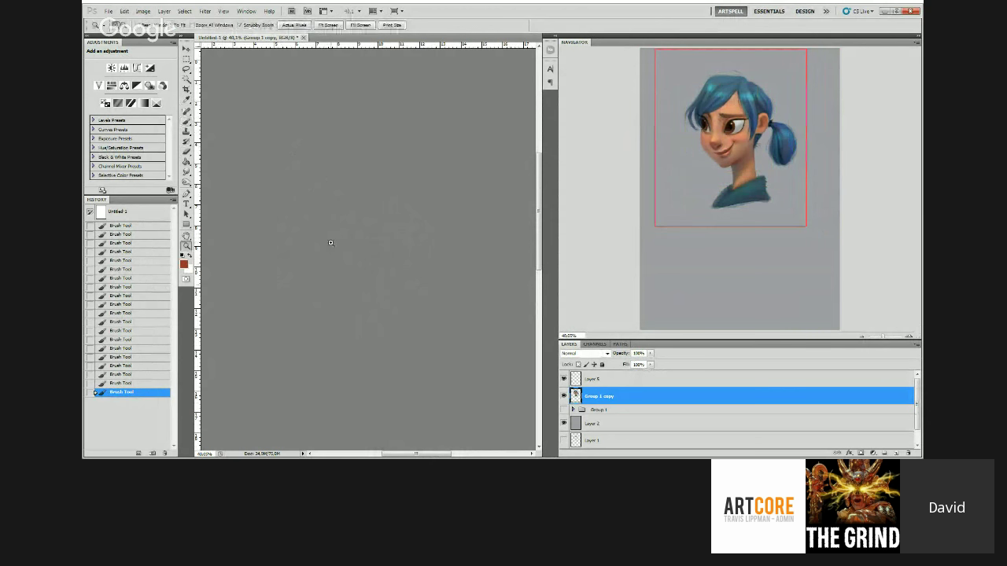
{"action": "mouse_move", "coordinate": [354, 231]}
{"action": "left_mouse_down"}
{"action": "mouse_move", "coordinate": [308, 231]}
{"action": "mouse_move", "coordinate": [435, 214]}
{"action": "left_mouse_up"}
{"action": "key", "text": "b"}
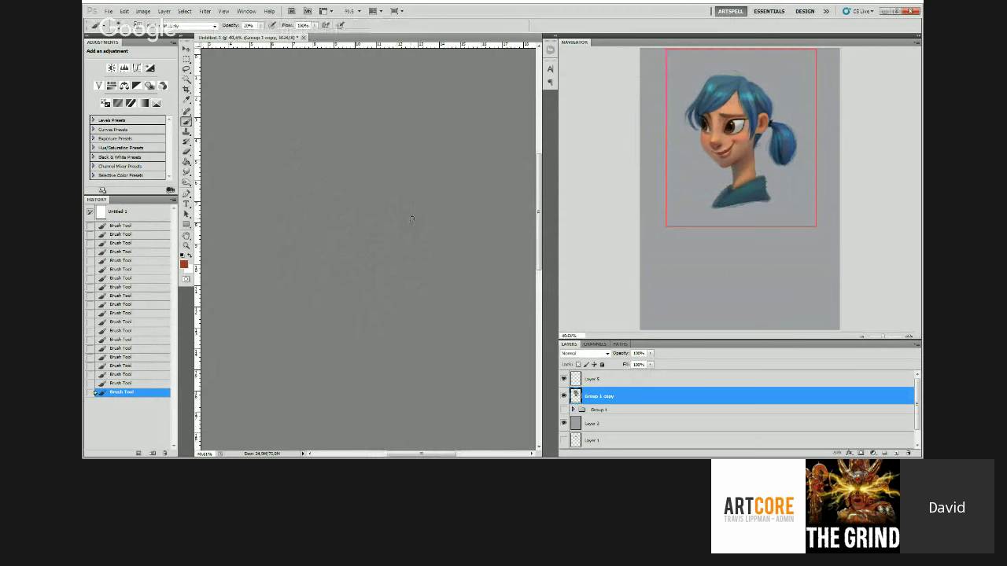
{"action": "key", "text": "z"}
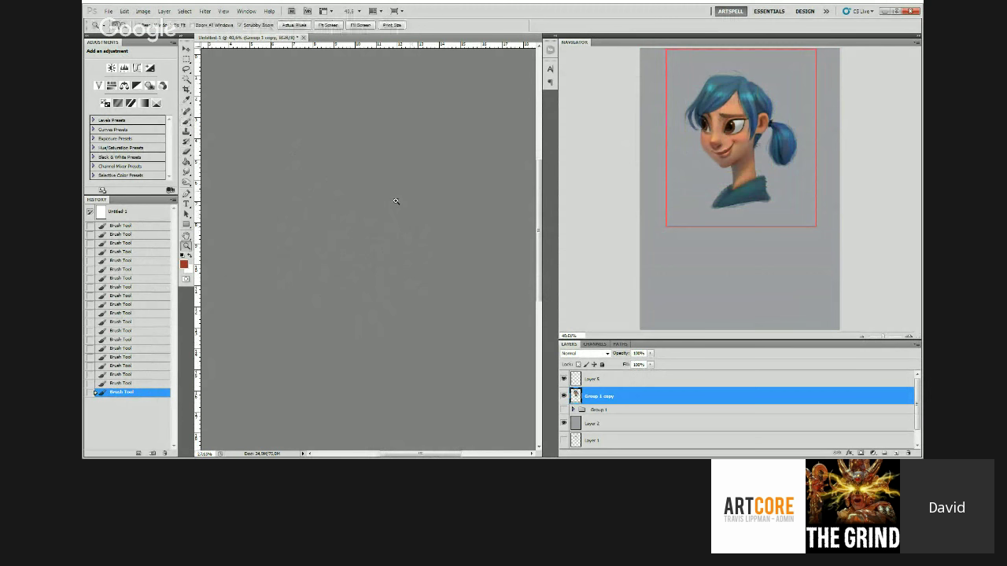
{"action": "left_click_drag", "start_coordinate": [395, 201], "coordinate": [465, 223]}
{"action": "key", "text": "b"}
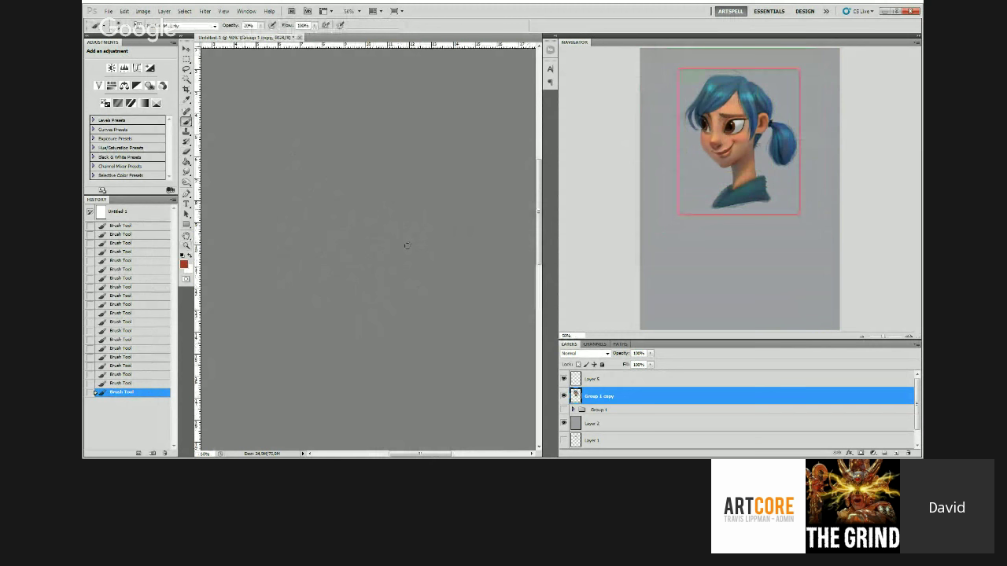
{"action": "key", "text": "z"}
{"action": "mouse_move", "coordinate": [400, 251]}
{"action": "left_mouse_down"}
{"action": "mouse_move", "coordinate": [403, 224]}
{"action": "mouse_move", "coordinate": [413, 224]}
{"action": "left_mouse_up"}
{"action": "key", "text": "b"}
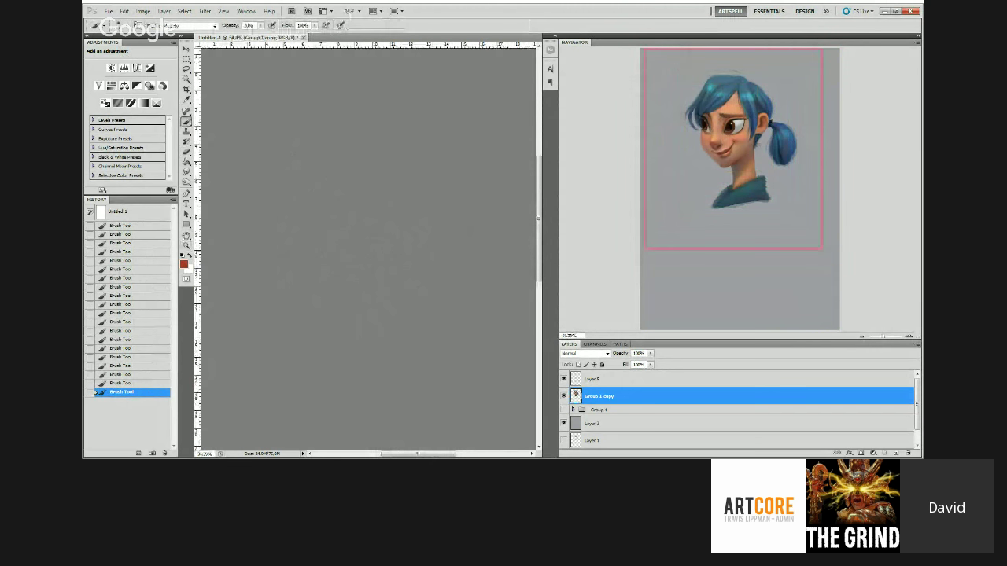
Step: Lock the transparent pixels of the Group 1 copy layer and brush red down along the neck
{"action": "left_click", "coordinate": [579, 364]}
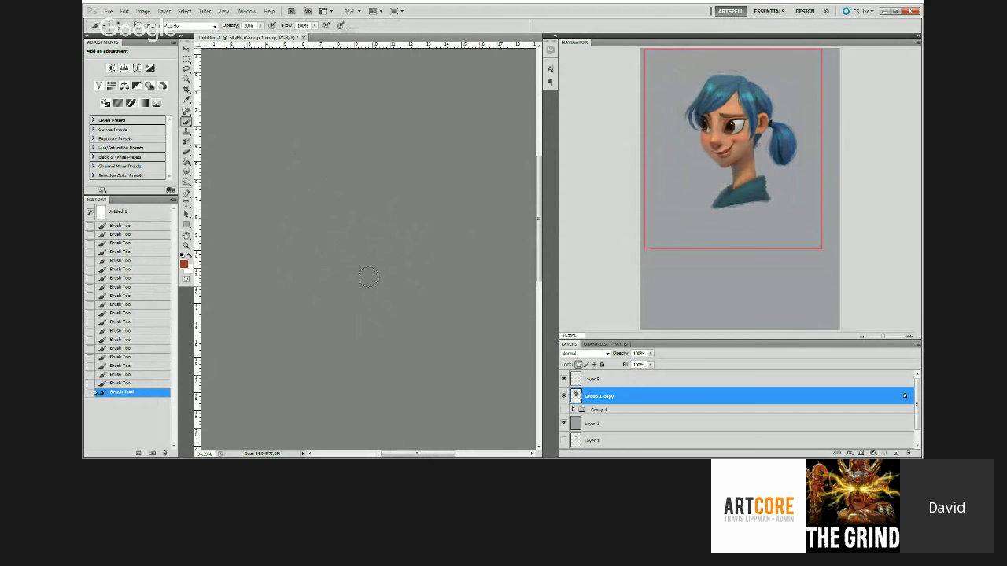
{"action": "left_click_drag", "start_coordinate": [407, 243], "coordinate": [376, 294]}
{"action": "key", "text": "ctrl+space"}
{"action": "mouse_move", "coordinate": [376, 243]}
{"action": "left_mouse_down"}
{"action": "mouse_move", "coordinate": [365, 229]}
{"action": "mouse_move", "coordinate": [391, 253]}
{"action": "left_mouse_up"}
Step: Inspect the portrait at several magnifications with an enlarged brush, comparing the face, neck and collar
{"action": "key", "text": "b"}
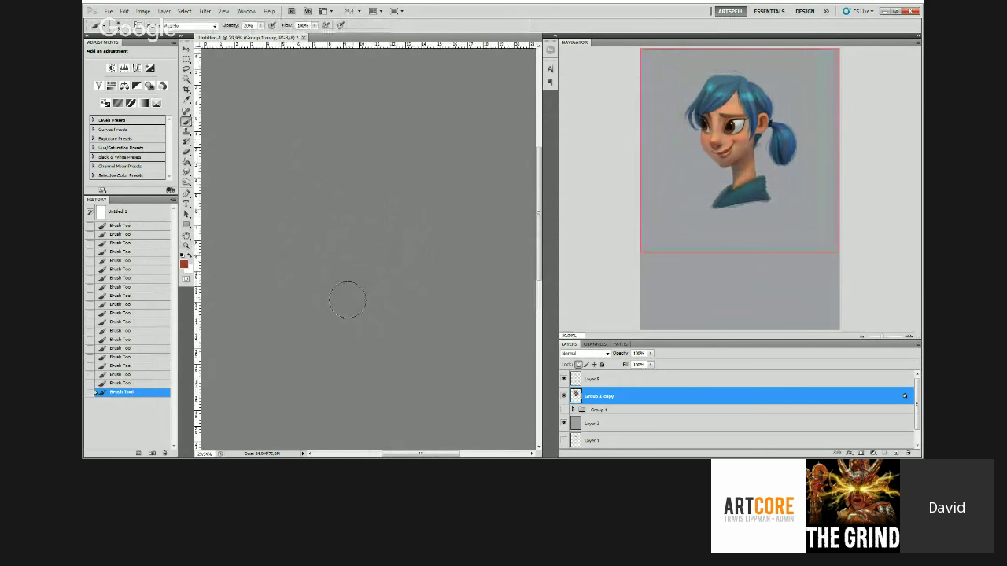
{"action": "key", "text": "bracketright"}
{"action": "key", "text": "bracketright"}
{"action": "key", "text": "z"}
{"action": "left_click_drag", "start_coordinate": [315, 300], "coordinate": [392, 224]}
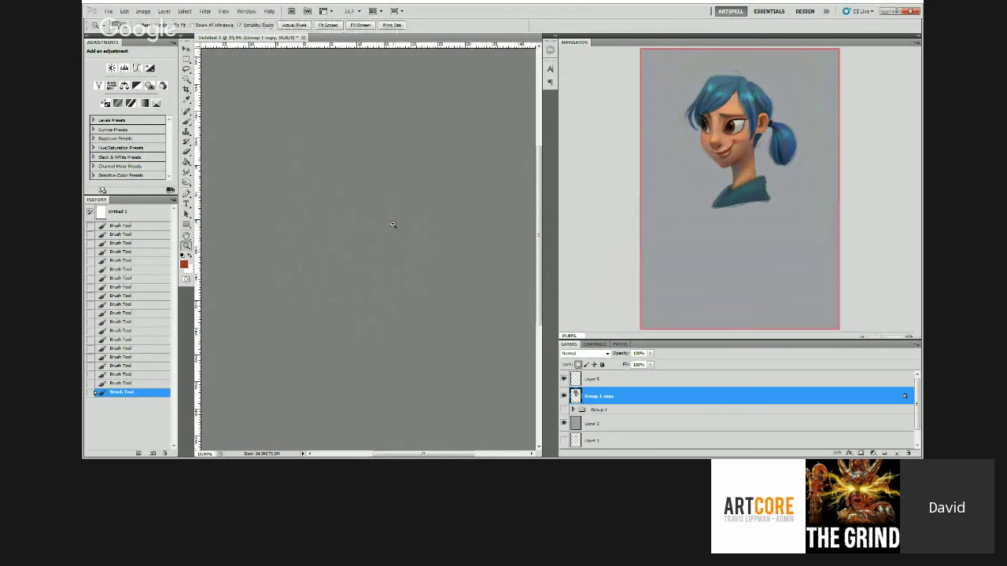
{"action": "left_click_drag", "start_coordinate": [392, 224], "coordinate": [429, 227]}
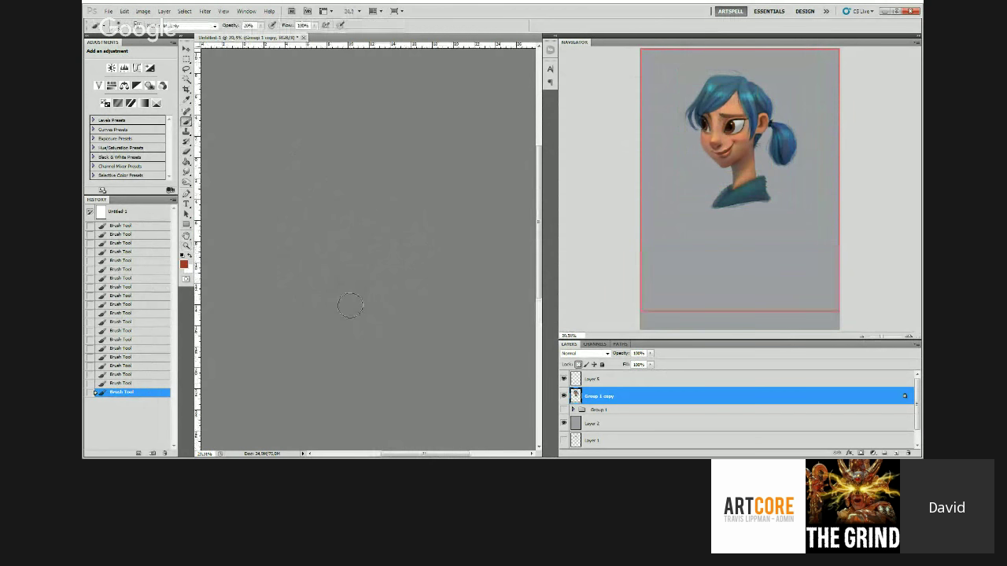
{"action": "scroll", "coordinate": [360, 274], "scroll_direction": "up", "scroll_amount": 1}
{"action": "key", "text": "b"}
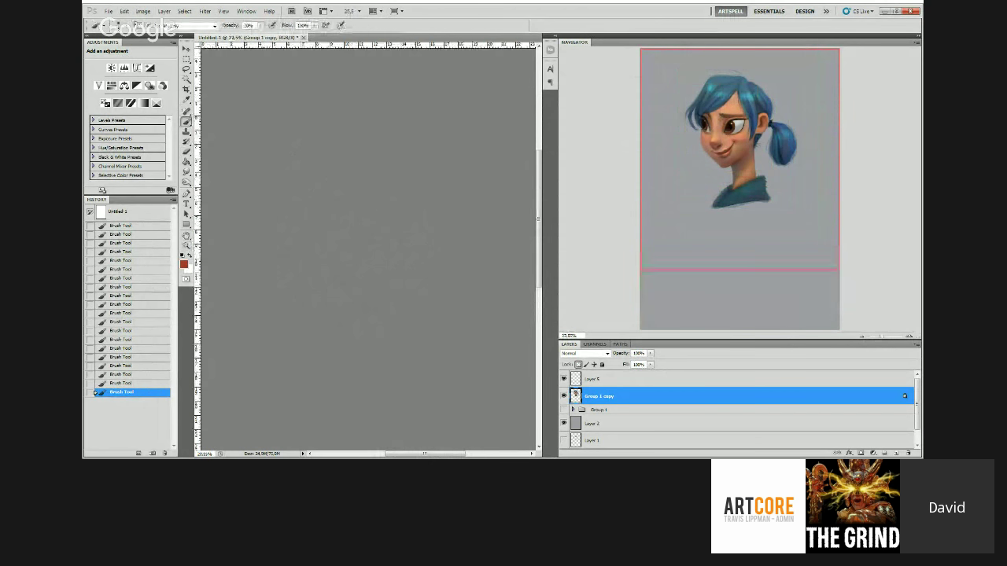
{"action": "key", "text": "z"}
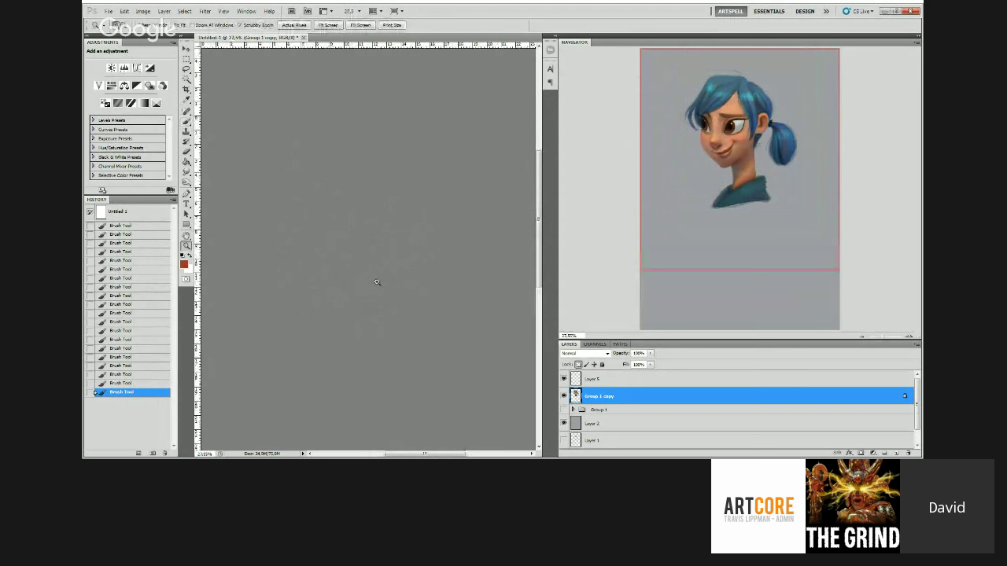
{"action": "scroll", "coordinate": [377, 282], "scroll_direction": "down", "scroll_amount": 1}
{"action": "key", "text": "b"}
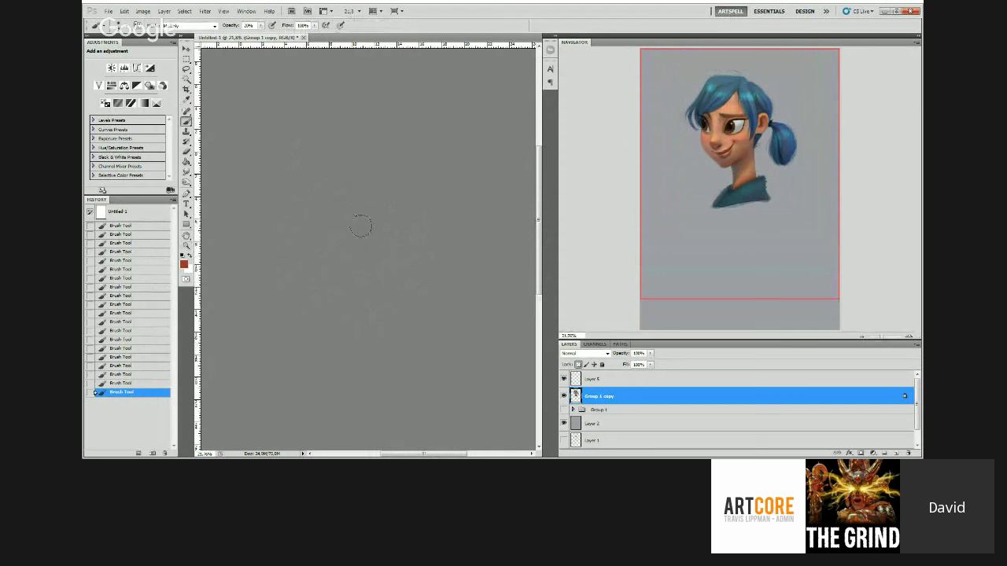
{"action": "key", "text": "z"}
{"action": "left_click", "coordinate": [354, 200]}
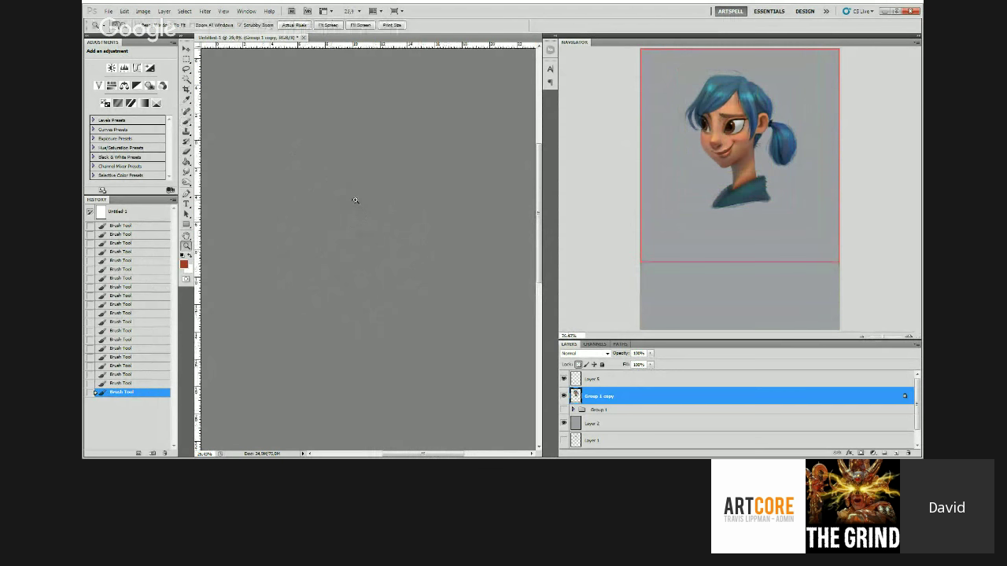
Step: Brush a touch of the current red onto the skin around the ear on the Group 1 copy layer
{"action": "key", "text": "b"}
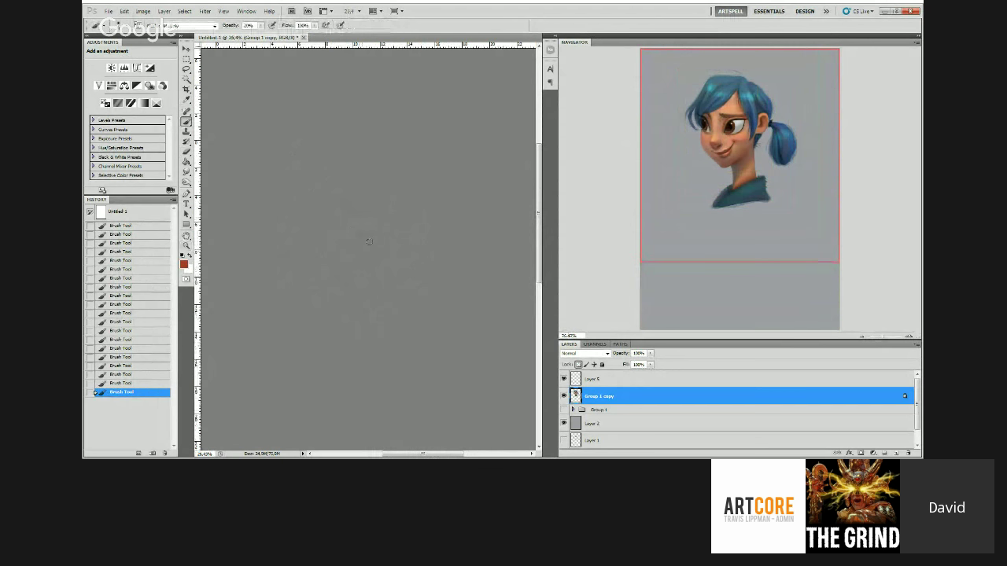
{"action": "key", "text": "z"}
{"action": "mouse_move", "coordinate": [369, 256]}
{"action": "left_mouse_down"}
{"action": "mouse_move", "coordinate": [335, 215]}
{"action": "mouse_move", "coordinate": [345, 232]}
{"action": "left_mouse_up"}
{"action": "key", "text": "b"}
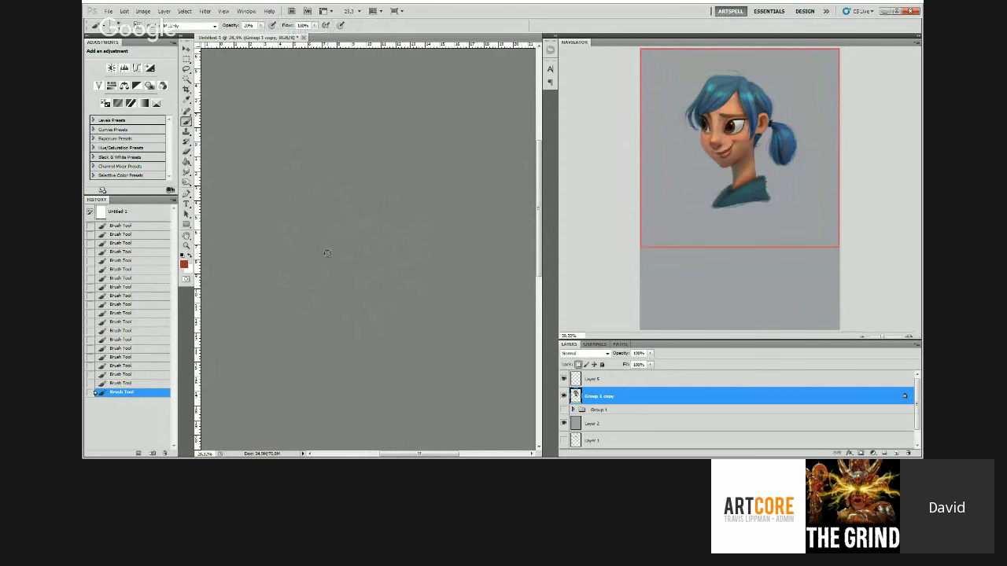
{"action": "key", "text": "z"}
{"action": "mouse_move", "coordinate": [327, 251]}
{"action": "left_mouse_down"}
{"action": "mouse_move", "coordinate": [347, 229]}
{"action": "mouse_move", "coordinate": [363, 228]}
{"action": "left_mouse_up"}
{"action": "key", "text": "b"}
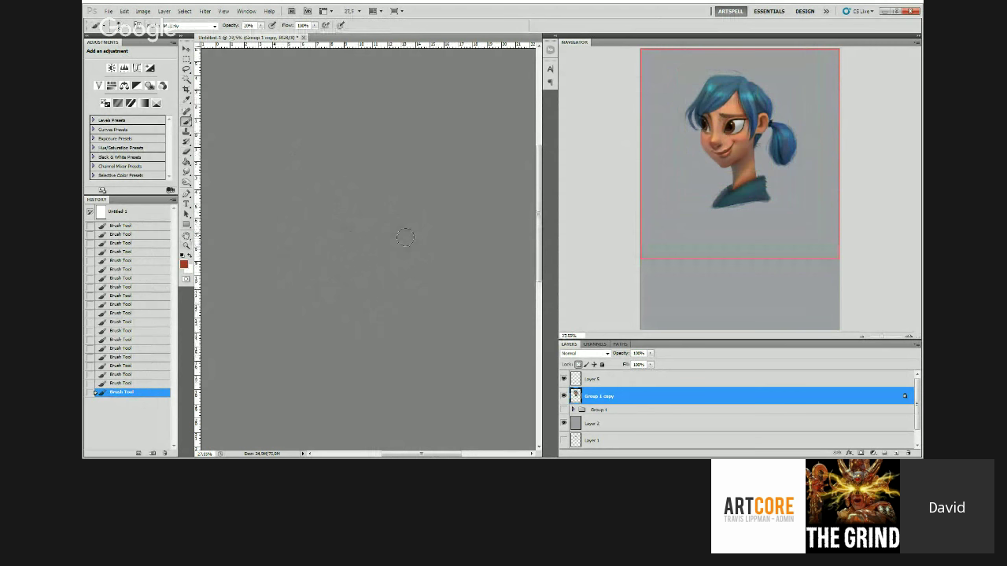
{"action": "left_click_drag", "start_coordinate": [399, 174], "coordinate": [401, 169]}
{"action": "key", "text": "z"}
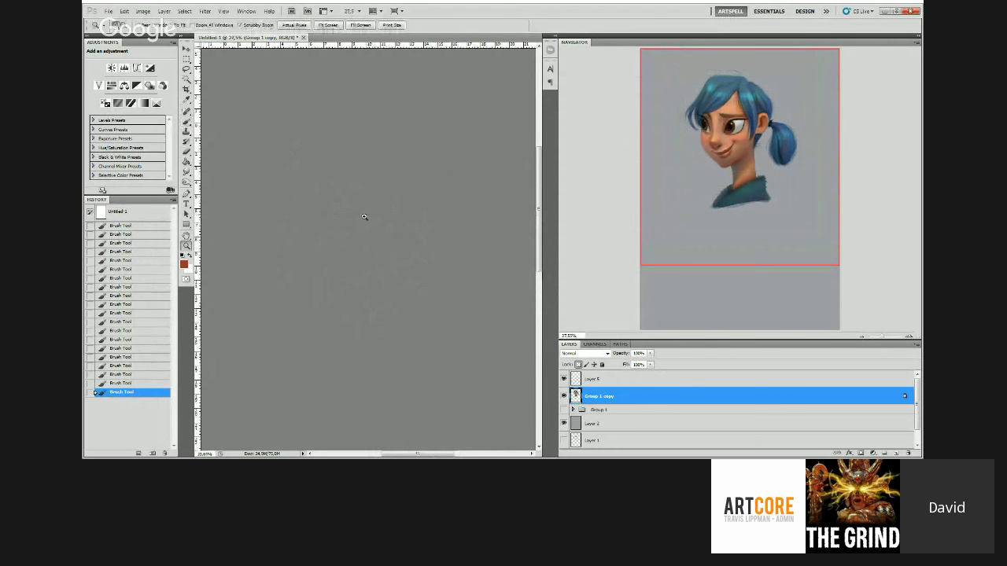
{"action": "left_click", "coordinate": [364, 216]}
{"action": "key", "text": "b"}
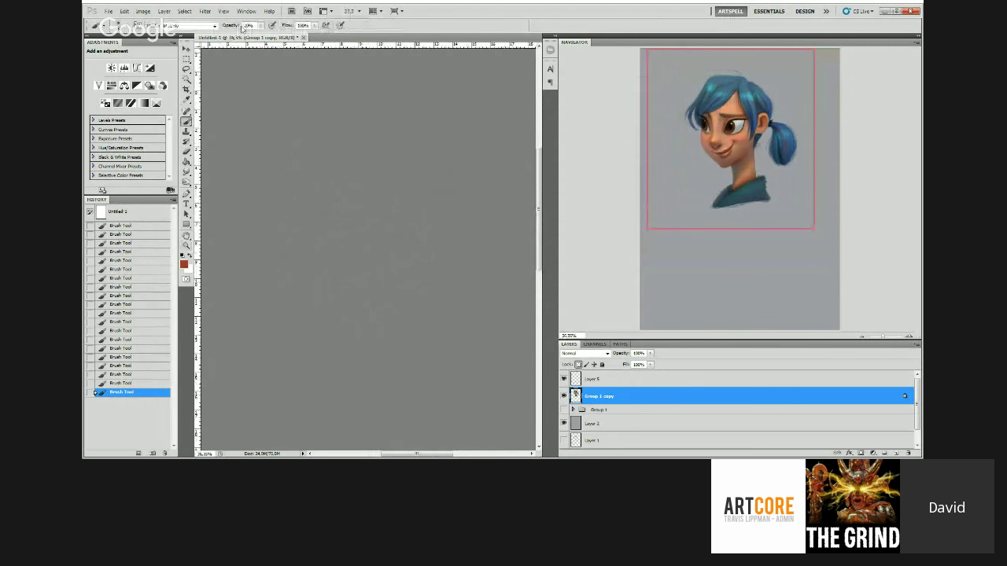
Step: Sample an orange skin tone and then a teal blue from the portrait as the brush colour
{"action": "left_click", "coordinate": [325, 266], "text": "alt"}
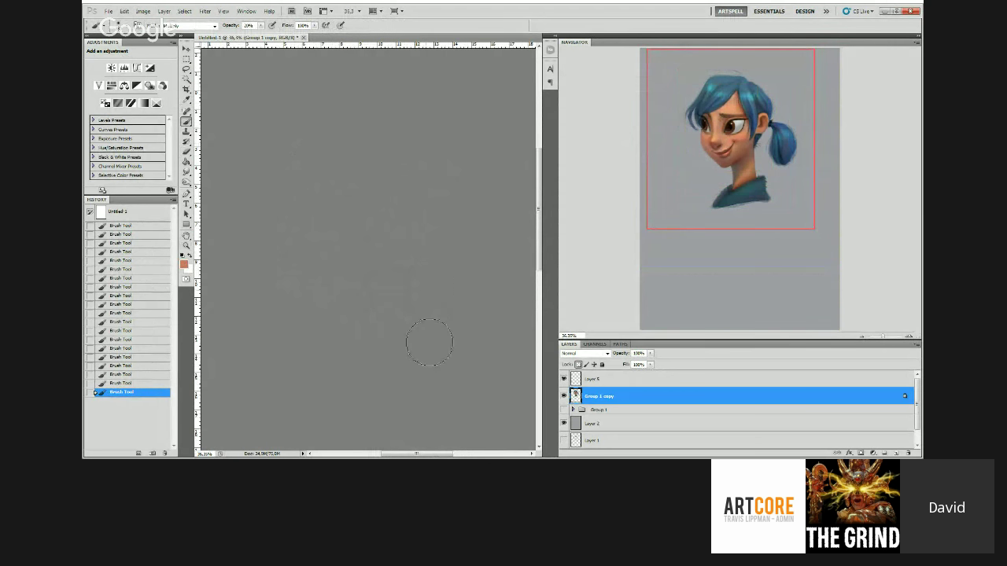
{"action": "key", "text": "ctrl+space"}
{"action": "mouse_move", "coordinate": [404, 249]}
{"action": "left_mouse_down"}
{"action": "mouse_move", "coordinate": [403, 230]}
{"action": "mouse_move", "coordinate": [418, 229]}
{"action": "left_mouse_up"}
{"action": "left_click", "coordinate": [369, 200], "text": "alt"}
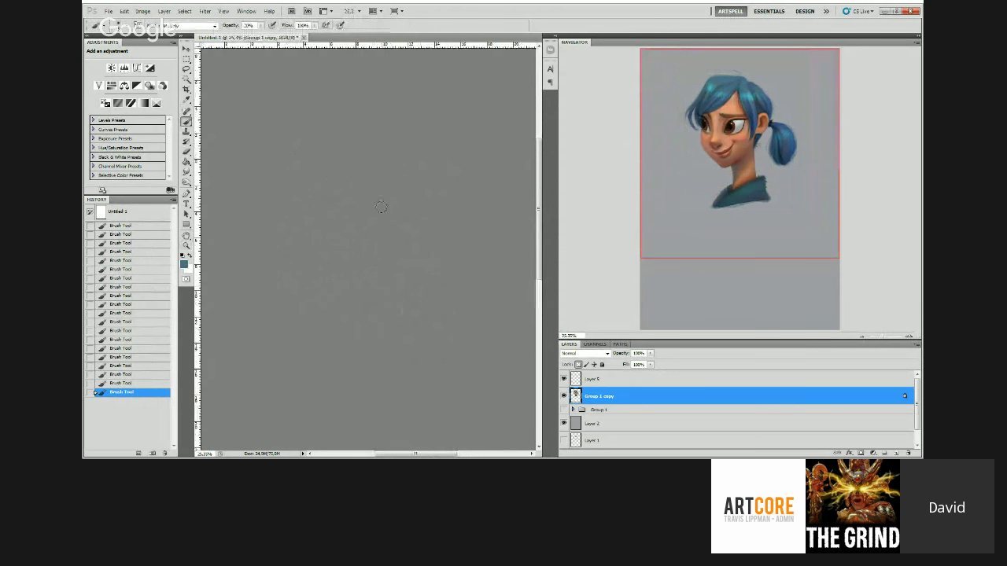
{"action": "key", "text": "z"}
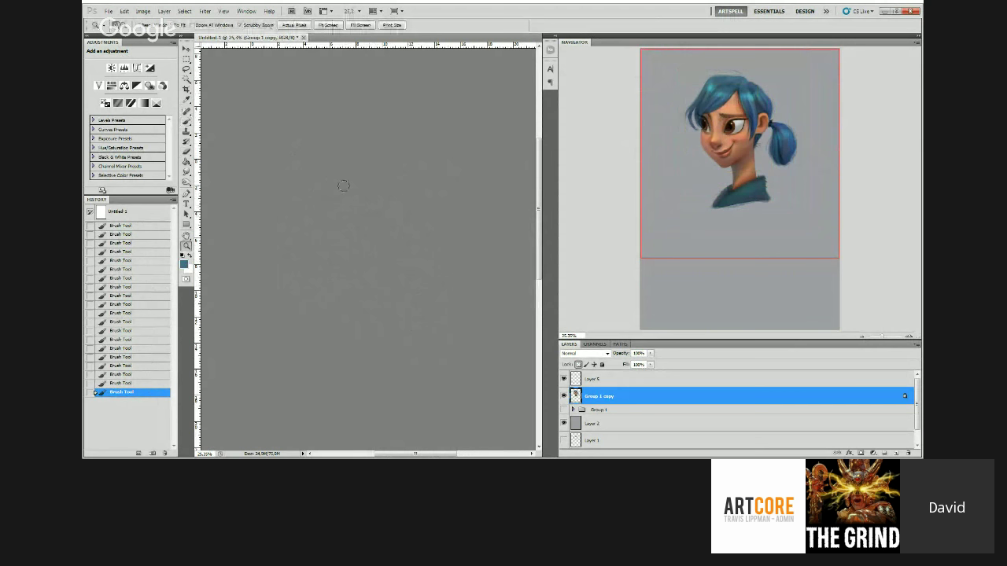
{"action": "left_click_drag", "start_coordinate": [372, 184], "coordinate": [365, 178]}
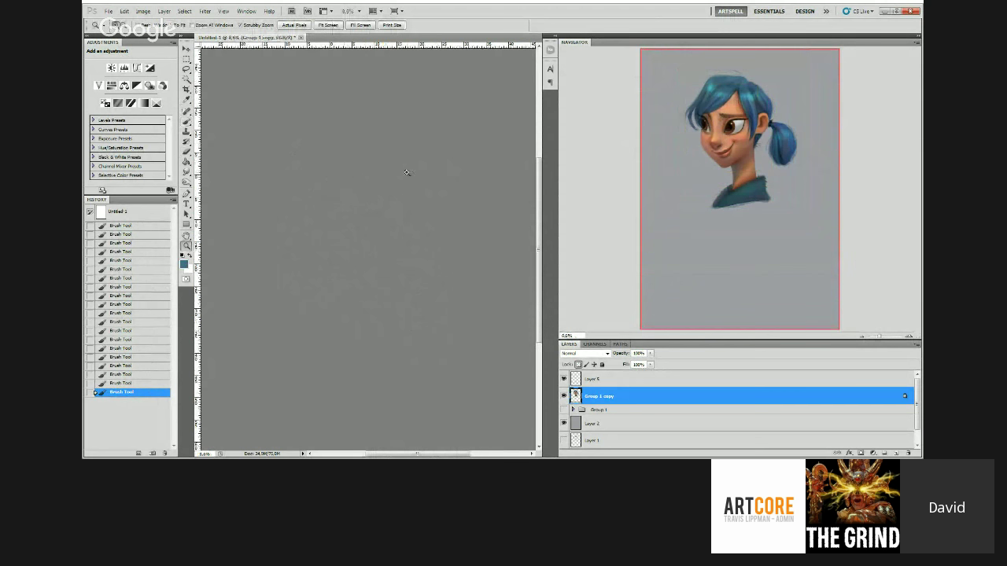
{"action": "left_click_drag", "start_coordinate": [401, 181], "coordinate": [410, 195]}
{"action": "key", "text": "b"}
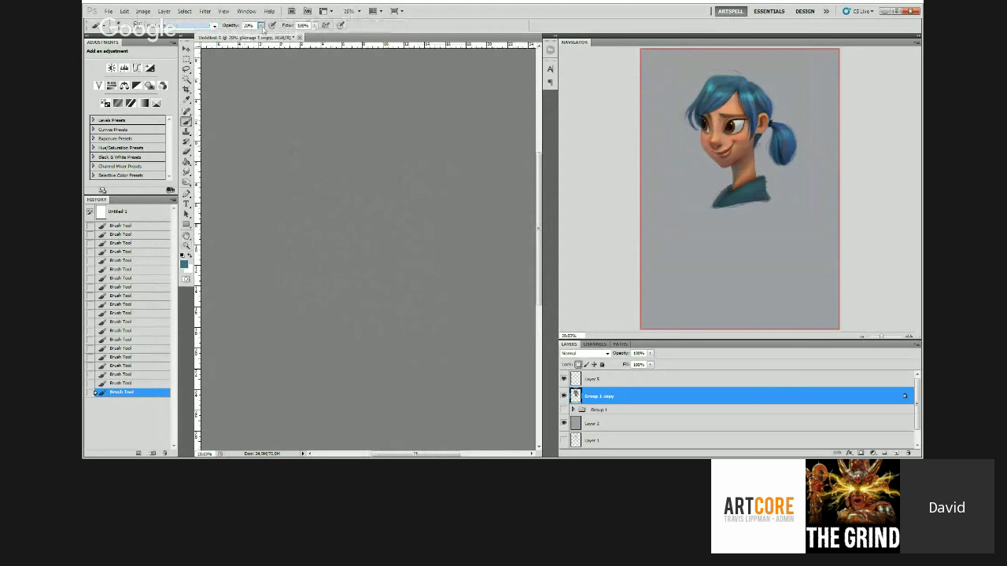
Step: Adjust the brush opacity and pick a brighter teal for refining the hair
{"action": "left_click_drag", "start_coordinate": [262, 28], "coordinate": [269, 31]}
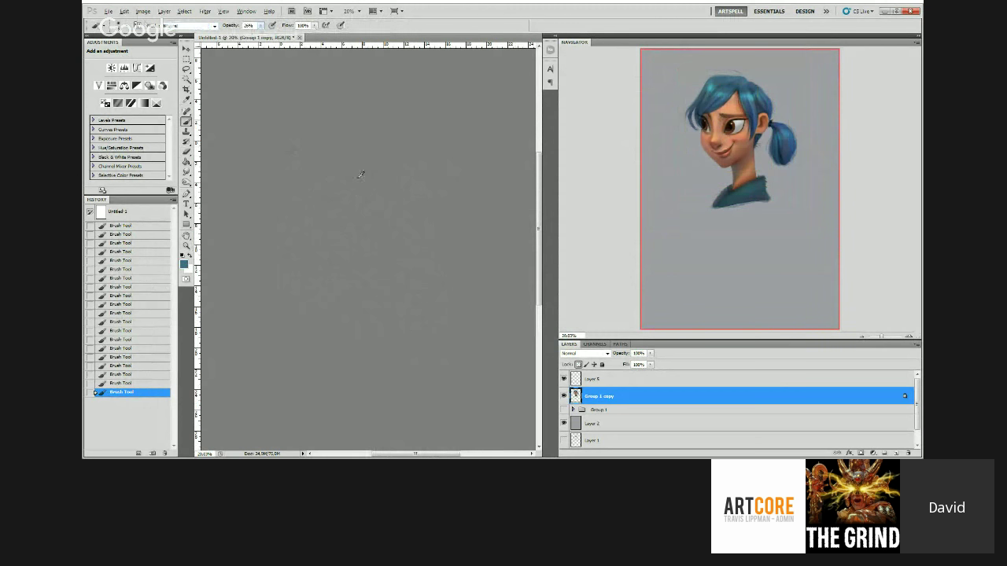
{"action": "key", "text": "z"}
{"action": "left_click_drag", "start_coordinate": [368, 172], "coordinate": [370, 173]}
{"action": "key", "text": "b"}
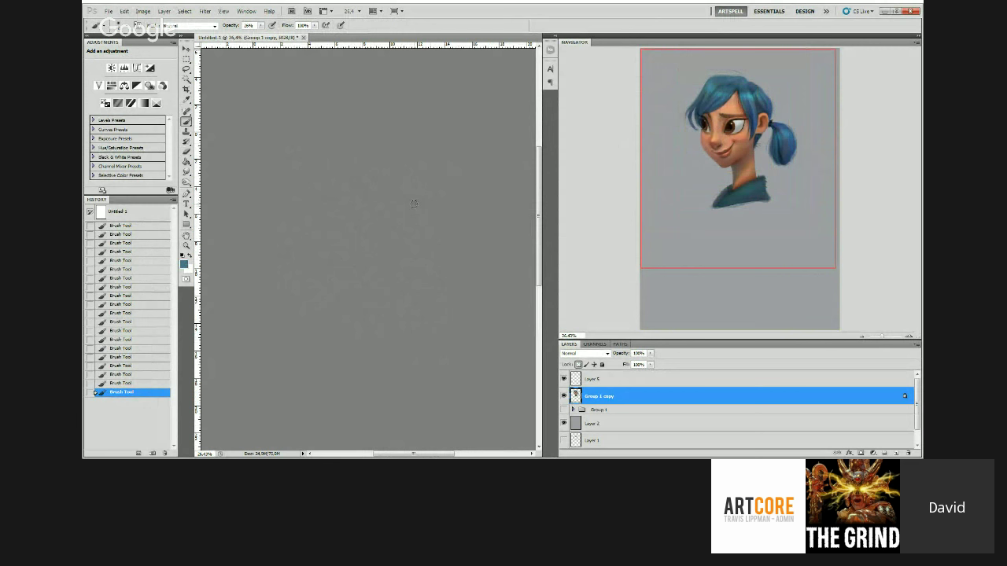
{"action": "scroll", "coordinate": [389, 192], "scroll_direction": "up", "scroll_amount": 1}
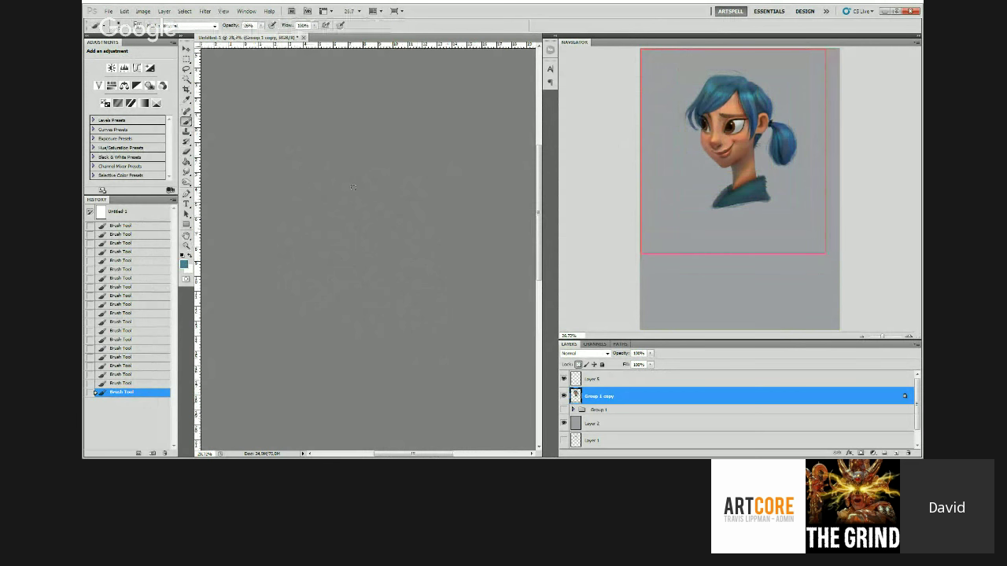
{"action": "key", "text": "ctrl+space"}
{"action": "left_click_drag", "start_coordinate": [400, 190], "coordinate": [409, 190]}
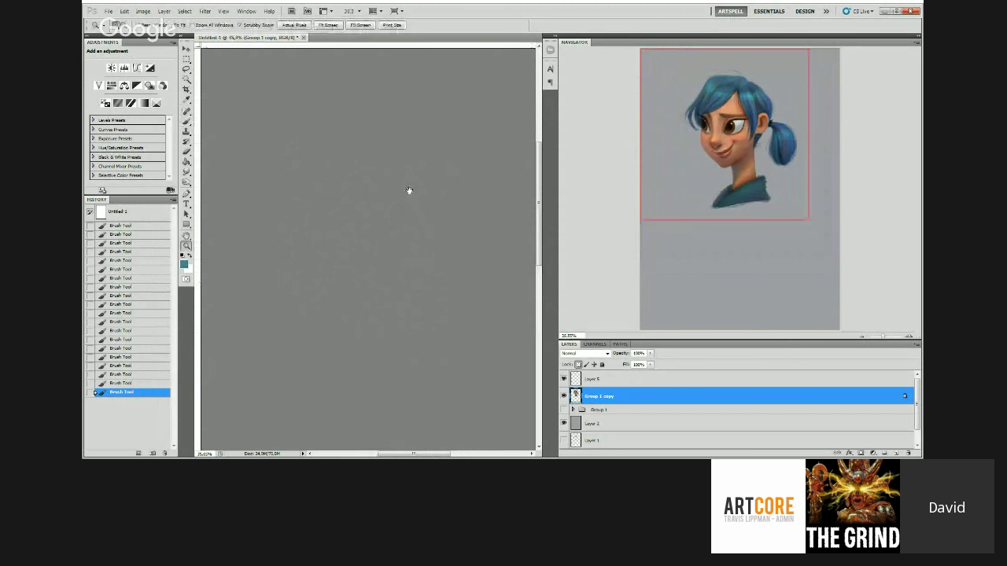
Step: Sample teal from the hair and set the brush to Color Dodge mode at 12% opacity
{"action": "key", "text": "b"}
{"action": "key", "text": "ctrl+r"}
{"action": "left_click", "coordinate": [392, 179], "text": "alt"}
{"action": "left_click", "coordinate": [214, 26]}
{"action": "left_click", "coordinate": [186, 124]}
{"action": "left_click", "coordinate": [333, 180], "text": "alt"}
{"action": "key", "text": "1"}
{"action": "key", "text": "2"}
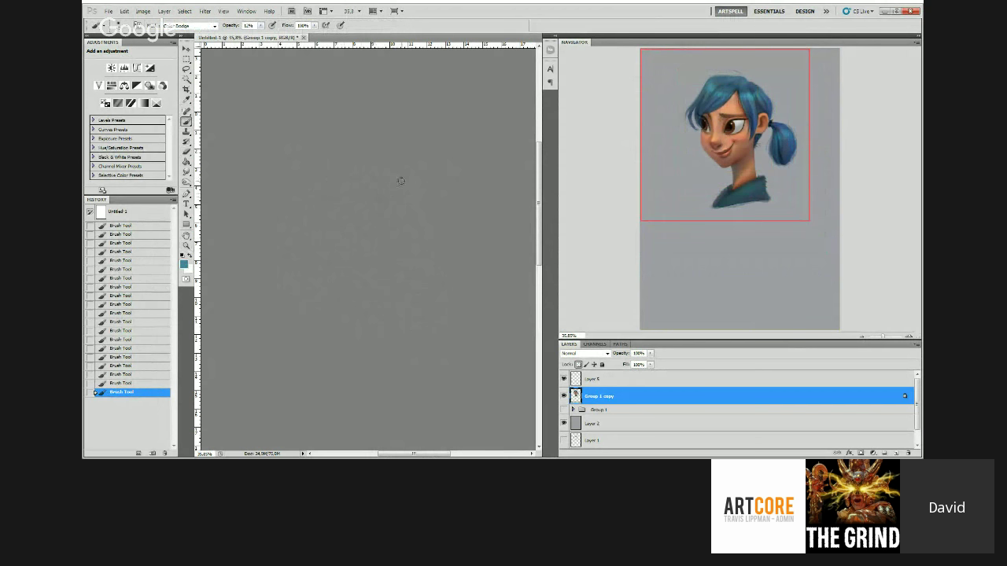
Step: Return the brush to Normal mode and sample a reddish skin tone from the face
{"action": "key", "text": "z"}
{"action": "mouse_move", "coordinate": [436, 185]}
{"action": "left_mouse_down"}
{"action": "mouse_move", "coordinate": [387, 166]}
{"action": "mouse_move", "coordinate": [414, 180]}
{"action": "left_mouse_up"}
{"action": "key", "text": "b"}
{"action": "key", "text": "d"}
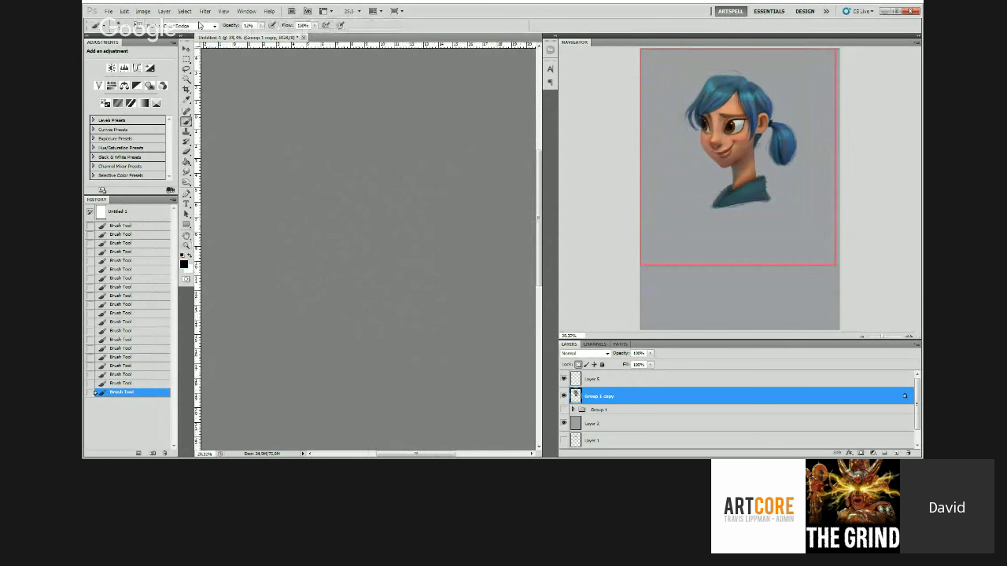
{"action": "left_click", "coordinate": [199, 25]}
{"action": "left_click", "coordinate": [197, 34]}
{"action": "left_click", "coordinate": [385, 252], "text": "alt"}
{"action": "left_click_drag", "start_coordinate": [367, 253], "coordinate": [370, 253]}
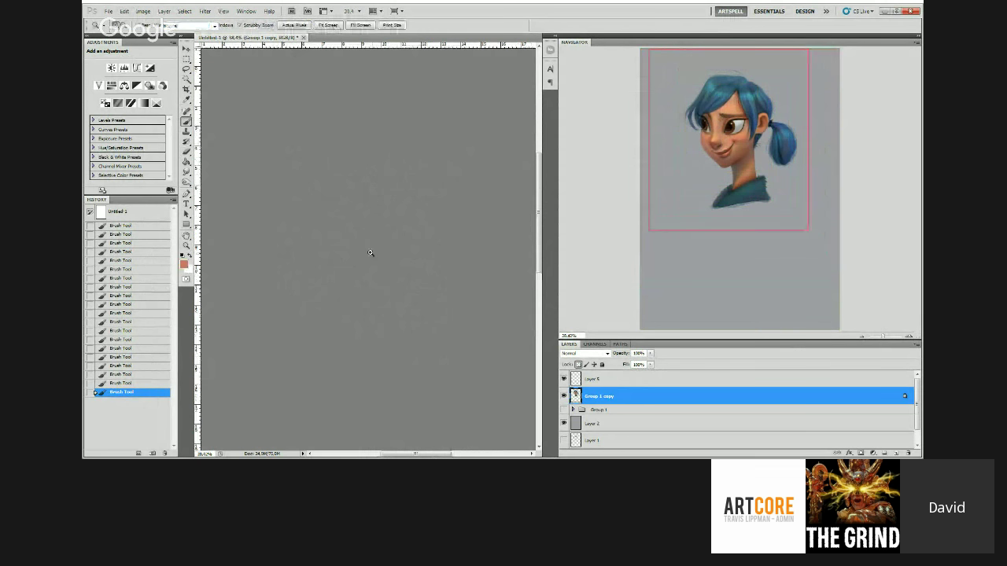
{"action": "key", "text": "b"}
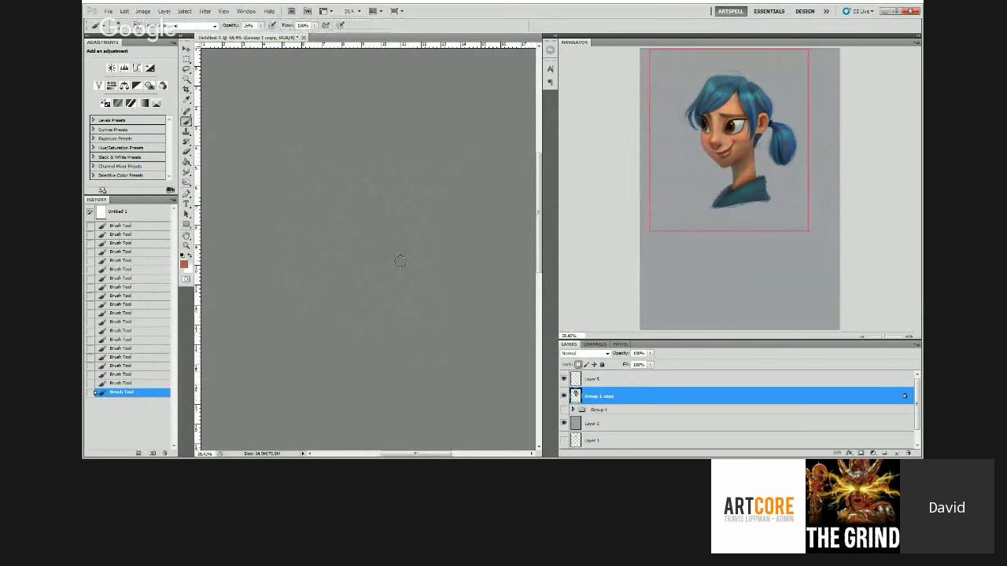
Step: Sample neighbouring orange and brownish skin tones for blending the face
{"action": "scroll", "coordinate": [401, 261], "scroll_direction": "down", "scroll_amount": 3}
{"action": "left_click", "coordinate": [385, 248], "text": "alt"}
{"action": "left_click", "coordinate": [395, 255], "text": "alt"}
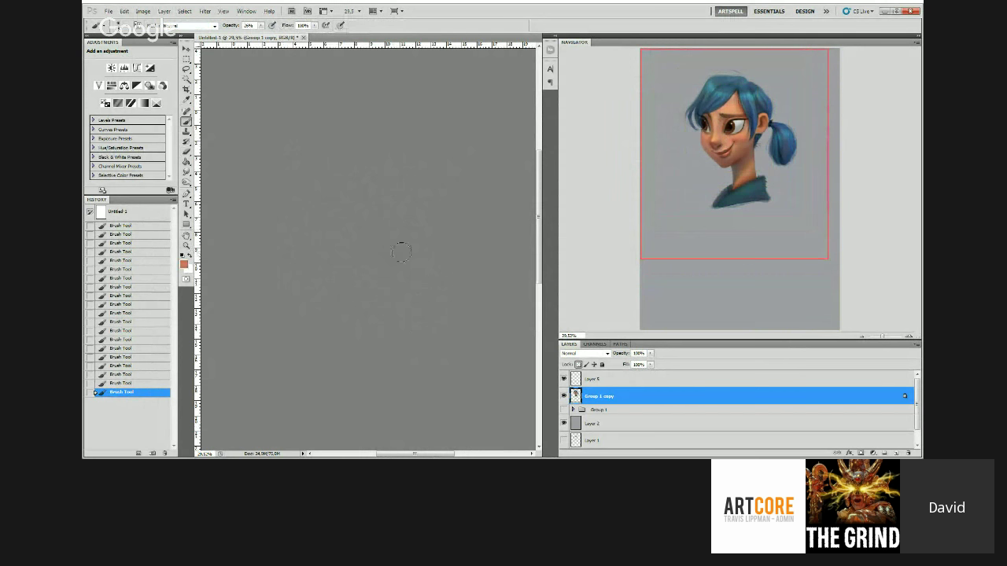
{"action": "key", "text": "z"}
{"action": "scroll", "coordinate": [393, 241], "scroll_direction": "down", "scroll_amount": 3}
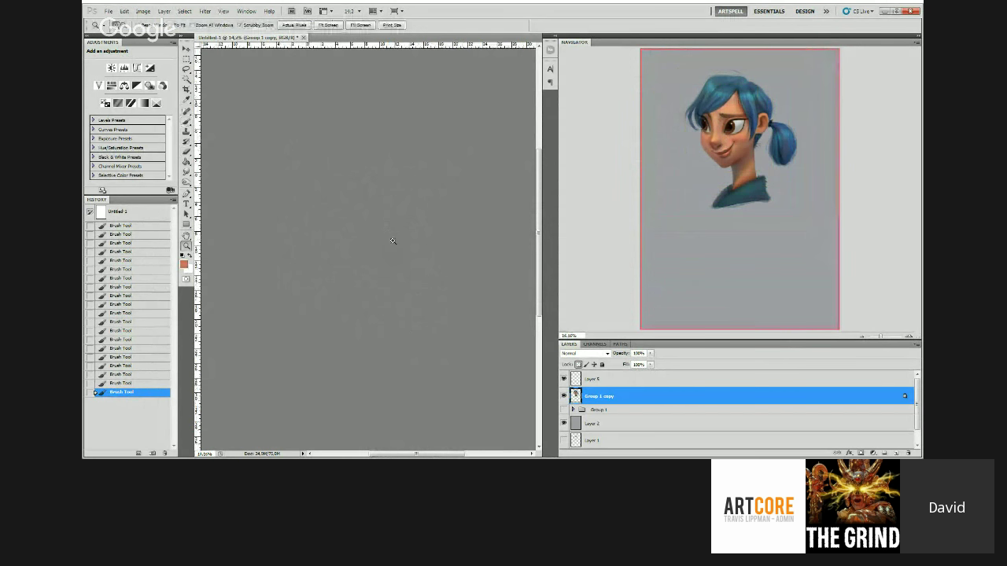
{"action": "key", "text": "b"}
{"action": "scroll", "coordinate": [393, 241], "scroll_direction": "up", "scroll_amount": 2}
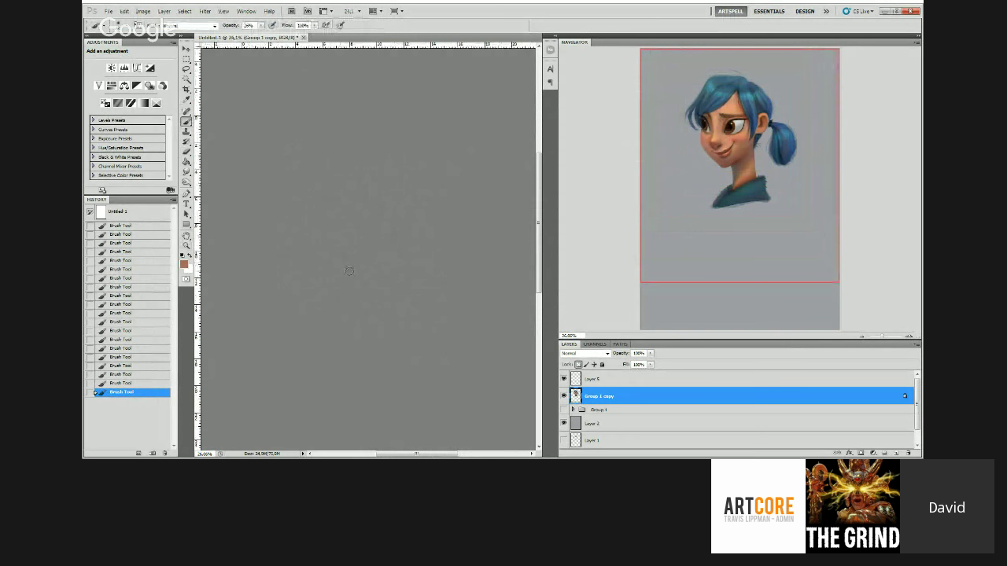
Step: Switch the paint colour to a dark brown for the facial details
{"action": "key", "text": "z"}
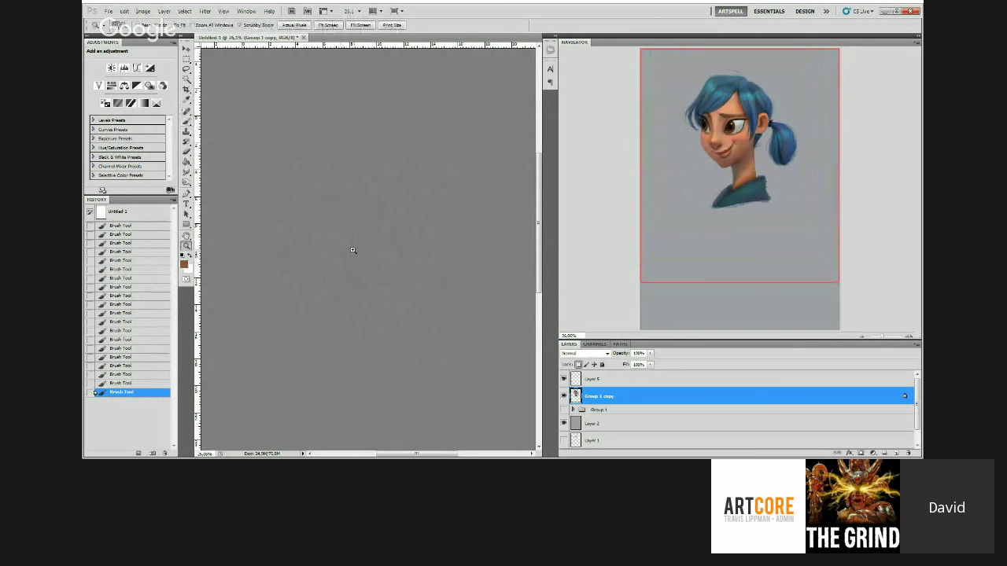
{"action": "scroll", "coordinate": [392, 253], "scroll_direction": "down", "scroll_amount": 2}
{"action": "scroll", "coordinate": [392, 253], "scroll_direction": "up", "scroll_amount": 4}
{"action": "key", "text": "b"}
{"action": "key", "text": "d"}
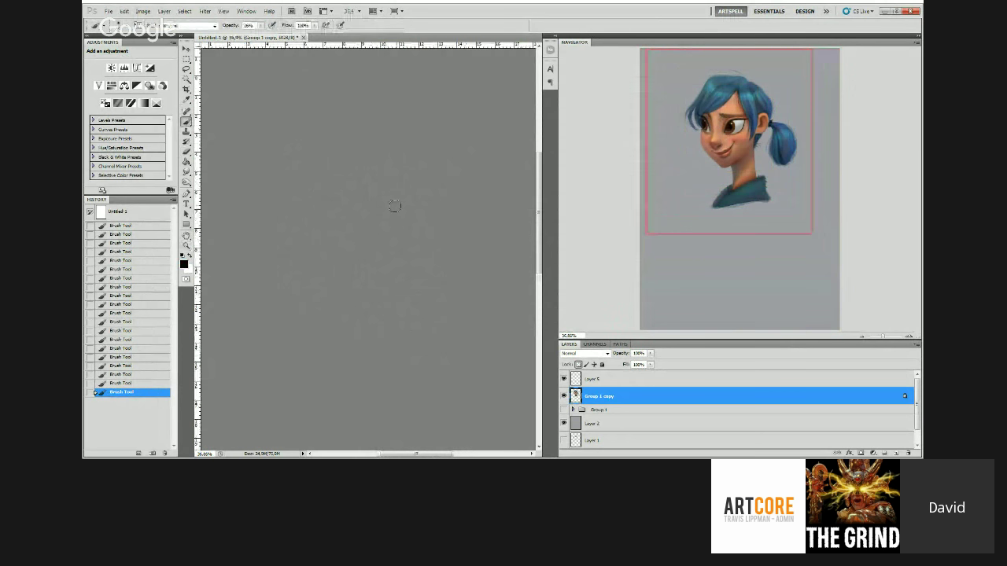
{"action": "key", "text": "x"}
Step: Sample a light orange skin tone from the portrait as the brush colour
{"action": "key", "text": "z"}
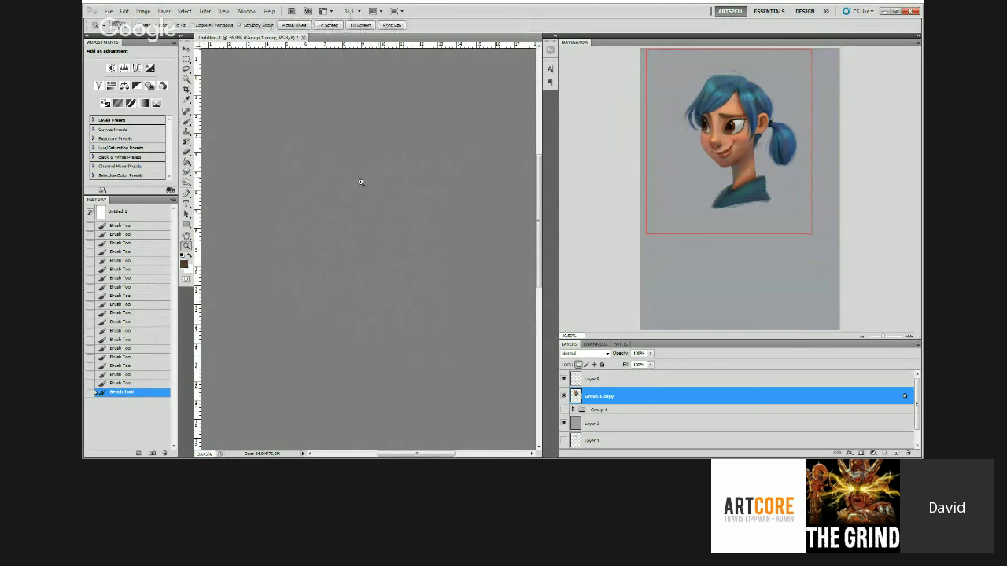
{"action": "key", "text": "ctrl+0"}
{"action": "left_click_drag", "start_coordinate": [433, 206], "coordinate": [412, 181]}
{"action": "key", "text": "b"}
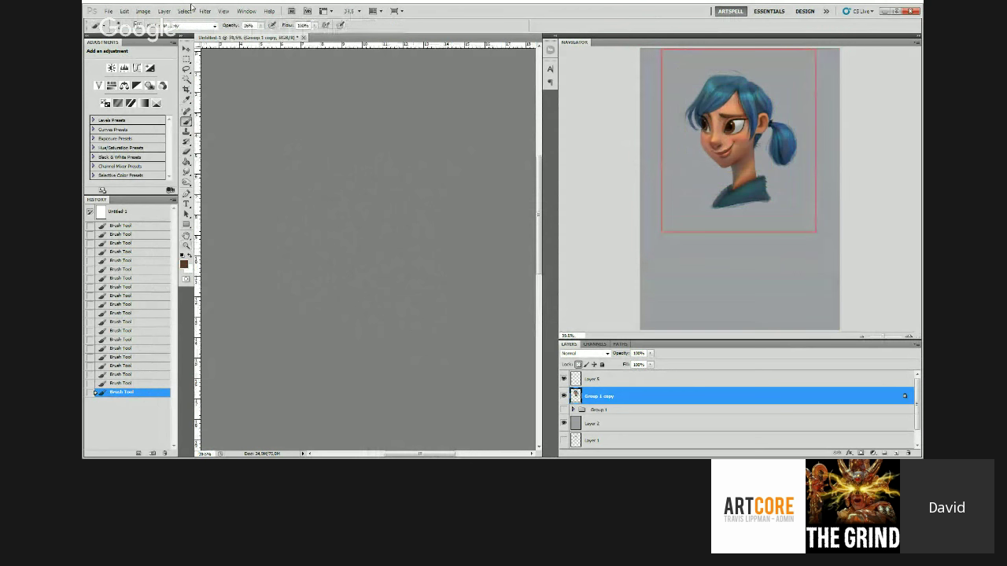
{"action": "left_click", "coordinate": [421, 201], "text": "alt"}
{"action": "key", "text": "z"}
{"action": "left_click_drag", "start_coordinate": [425, 211], "coordinate": [388, 189]}
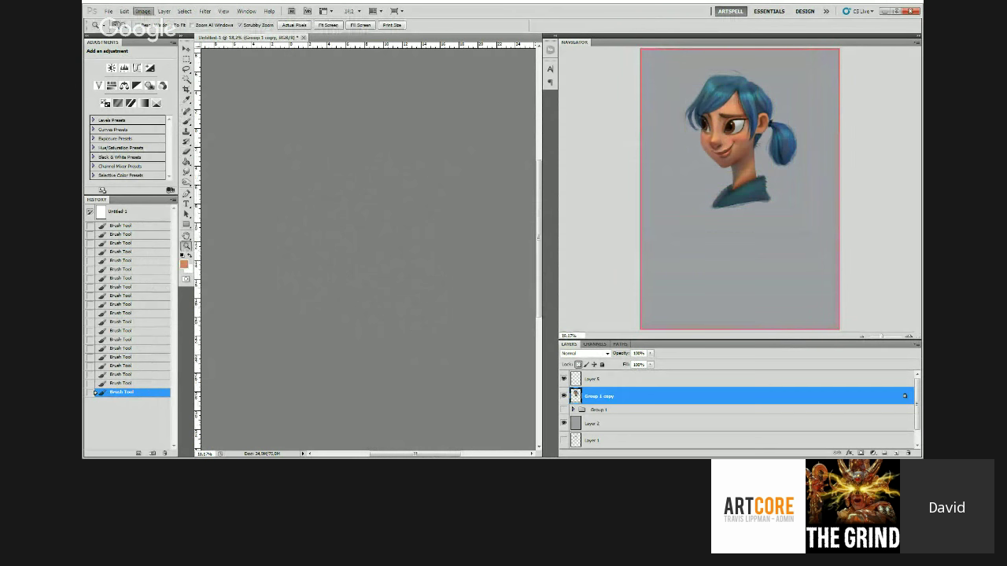
Step: Flip the canvas horizontally and crop it closer around the girl's head and collar
{"action": "left_click", "coordinate": [271, 140]}
{"action": "key", "text": "c"}
{"action": "left_click_drag", "start_coordinate": [300, 140], "coordinate": [462, 330]}
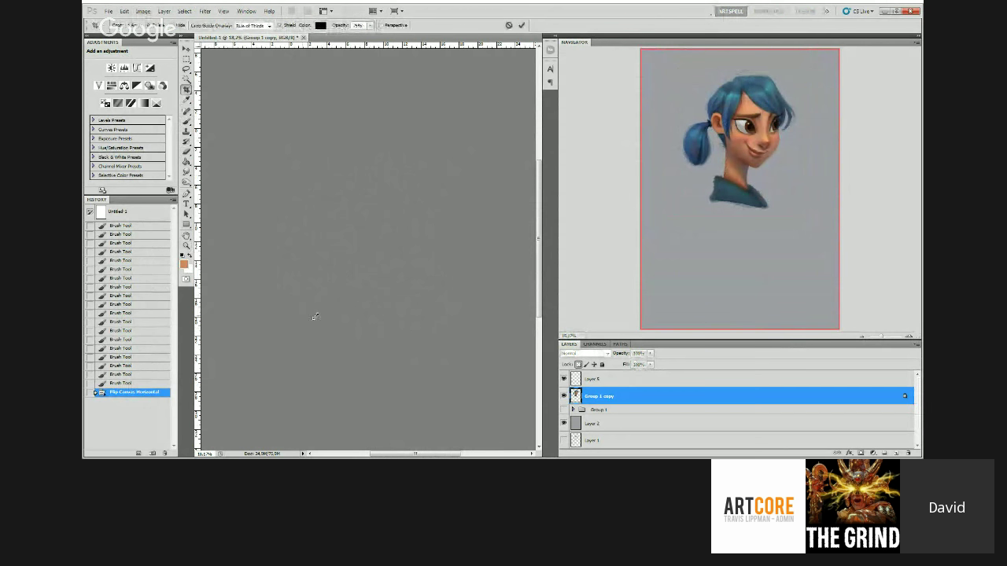
{"action": "key", "text": "Escape"}
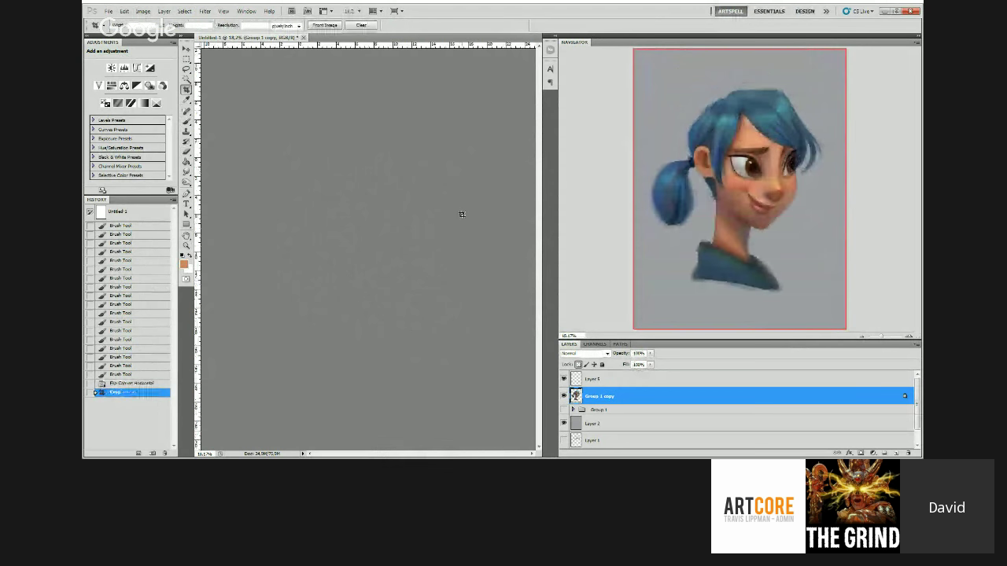
Step: Set the brush opacity to 30% and paint short dark strokes with sampled colours in the hair between the ear and near eye
{"action": "key", "text": "z"}
{"action": "left_click_drag", "start_coordinate": [387, 221], "coordinate": [587, 295]}
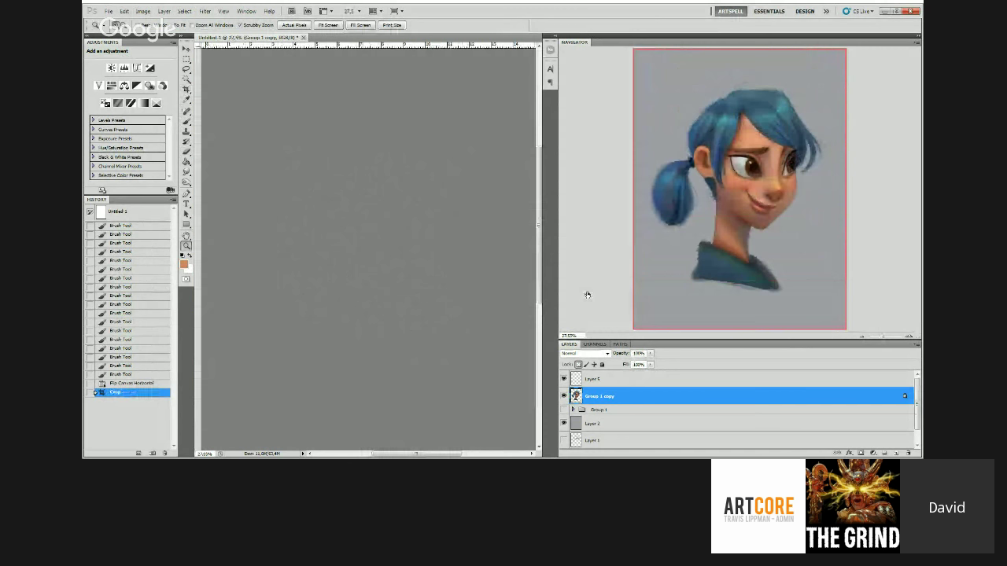
{"action": "left_click_drag", "start_coordinate": [362, 253], "coordinate": [312, 253]}
{"action": "key", "text": "b"}
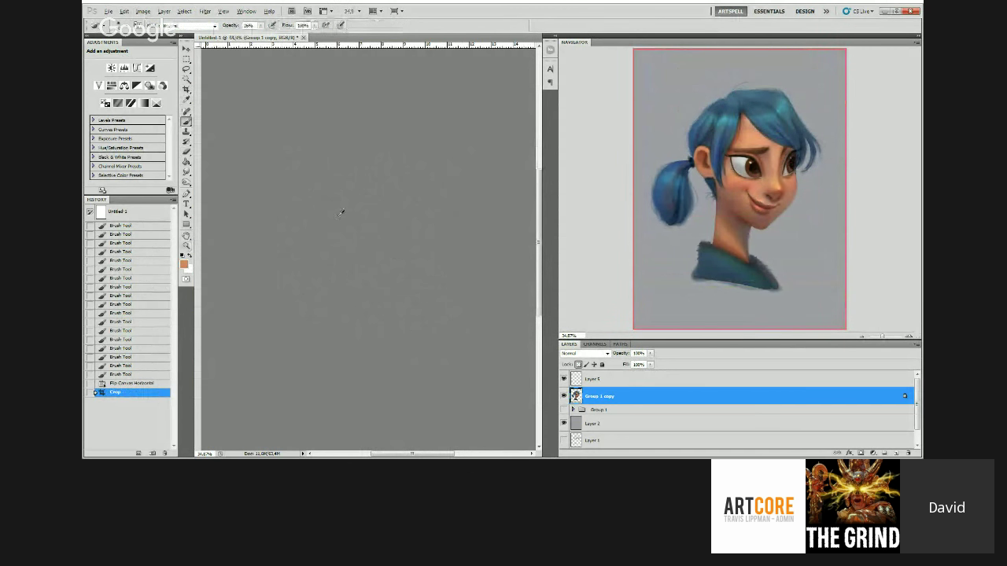
{"action": "left_click", "coordinate": [341, 212], "text": "alt"}
{"action": "left_click_drag", "start_coordinate": [342, 212], "coordinate": [344, 222]}
{"action": "left_click_drag", "start_coordinate": [261, 26], "coordinate": [264, 26]}
{"action": "left_click", "coordinate": [346, 191], "text": "alt"}
{"action": "left_click_drag", "start_coordinate": [344, 206], "coordinate": [335, 221]}
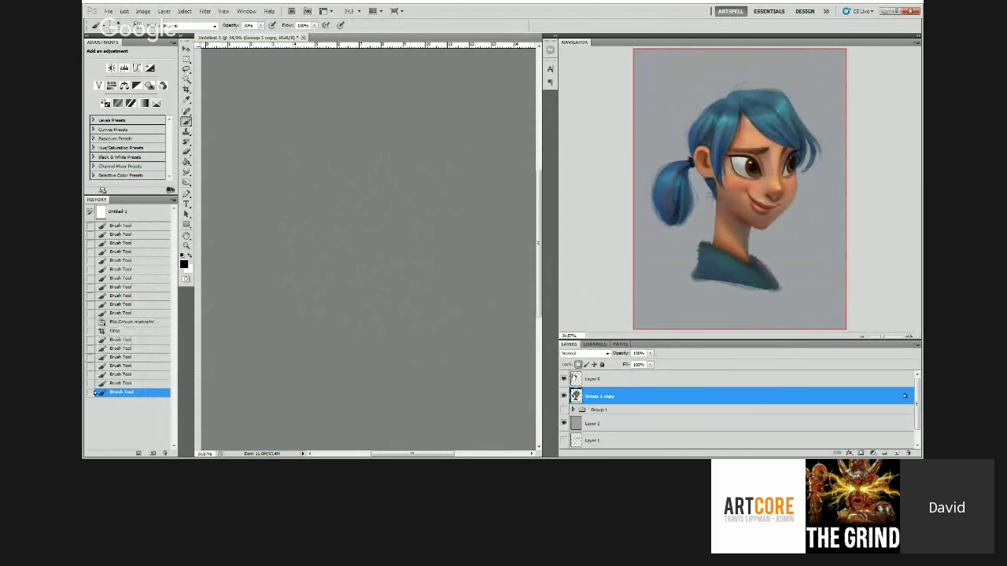
Step: Paint thin black strokes in the hair just below the ear and sample a dark grey from that area
{"action": "key", "text": "z"}
{"action": "left_click", "coordinate": [376, 276]}
{"action": "key", "text": "b"}
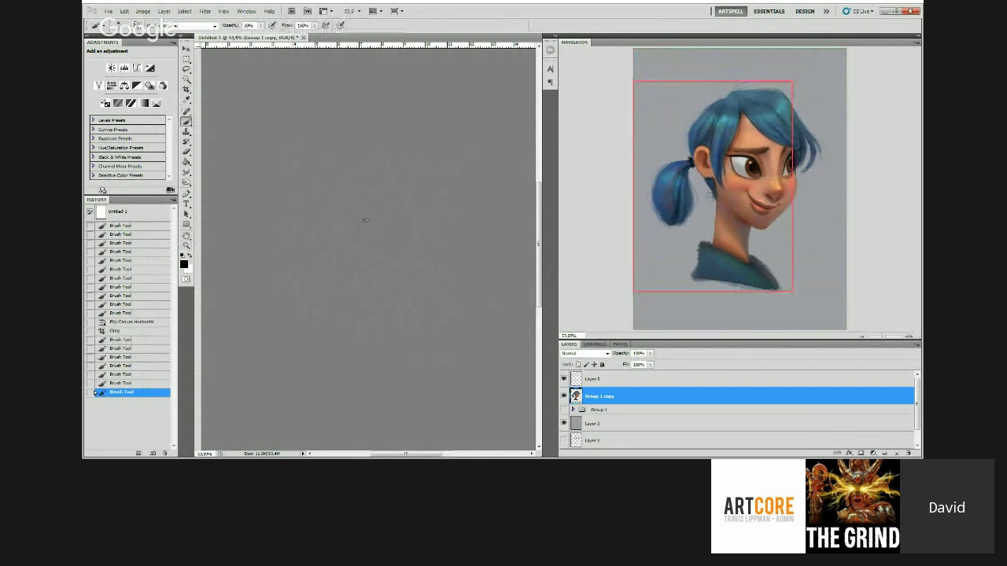
{"action": "left_click_drag", "start_coordinate": [366, 220], "coordinate": [365, 233]}
{"action": "mouse_move", "coordinate": [368, 228]}
{"action": "left_mouse_down"}
{"action": "mouse_move", "coordinate": [372, 241]}
{"action": "mouse_move", "coordinate": [390, 236]}
{"action": "mouse_move", "coordinate": [447, 168]}
{"action": "left_mouse_up"}
{"action": "left_click", "coordinate": [372, 239], "text": "alt"}
{"action": "left_click", "coordinate": [372, 238], "text": "alt"}
{"action": "key", "text": "z"}
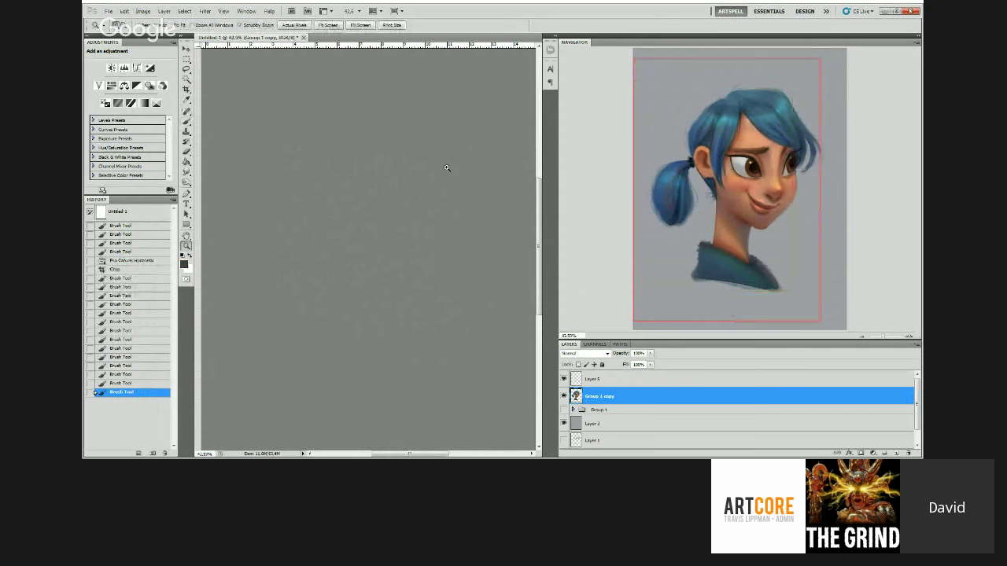
{"action": "left_click_drag", "start_coordinate": [359, 134], "coordinate": [381, 138]}
{"action": "left_click_drag", "start_coordinate": [373, 241], "coordinate": [366, 227]}
Step: Smudge the collar's upper edge behind the neck with short repeated strokes to soften it
{"action": "key", "text": "z"}
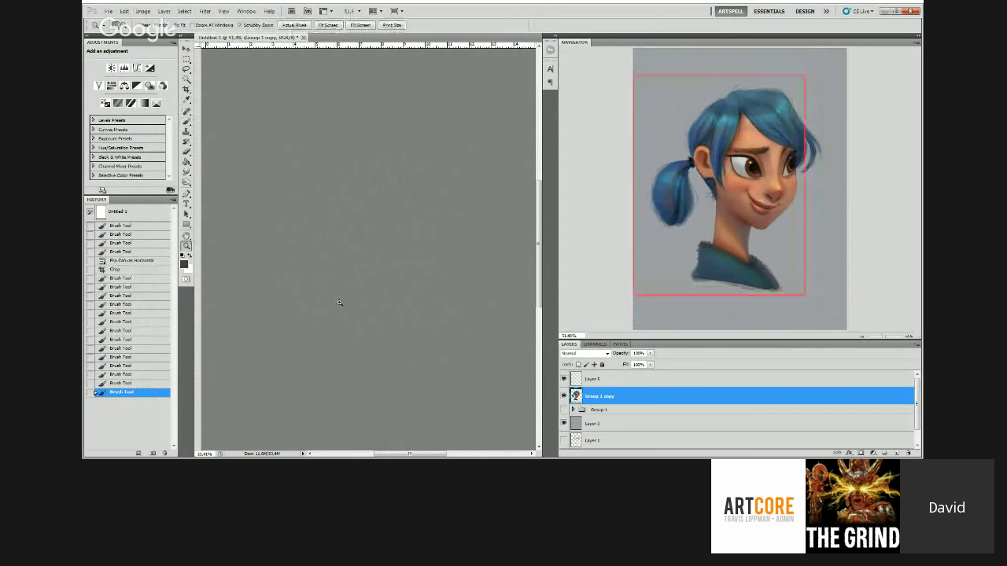
{"action": "left_click_drag", "start_coordinate": [344, 304], "coordinate": [331, 303]}
{"action": "key", "text": "r"}
{"action": "left_click_drag", "start_coordinate": [336, 341], "coordinate": [340, 392]}
{"action": "left_click_drag", "start_coordinate": [339, 382], "coordinate": [341, 393]}
{"action": "left_click_drag", "start_coordinate": [339, 382], "coordinate": [342, 394]}
{"action": "left_click_drag", "start_coordinate": [339, 382], "coordinate": [340, 394]}
{"action": "left_click_drag", "start_coordinate": [334, 385], "coordinate": [334, 396]}
{"action": "left_click_drag", "start_coordinate": [329, 388], "coordinate": [329, 398]}
{"action": "left_click_drag", "start_coordinate": [323, 390], "coordinate": [324, 401]}
Step: Smudge the front shoulder edge of the collar with short strokes to roughen its outline
{"action": "left_click_drag", "start_coordinate": [437, 373], "coordinate": [460, 398]}
{"action": "left_click_drag", "start_coordinate": [458, 389], "coordinate": [454, 422]}
{"action": "left_click_drag", "start_coordinate": [450, 413], "coordinate": [452, 423]}
{"action": "left_click_drag", "start_coordinate": [447, 414], "coordinate": [449, 423]}
{"action": "left_click_drag", "start_coordinate": [445, 415], "coordinate": [446, 424]}
{"action": "left_click_drag", "start_coordinate": [442, 415], "coordinate": [444, 424]}
Step: Sample a dark colour at the hair tie and paint short strokes down from the base of the ponytail
{"action": "key", "text": "b"}
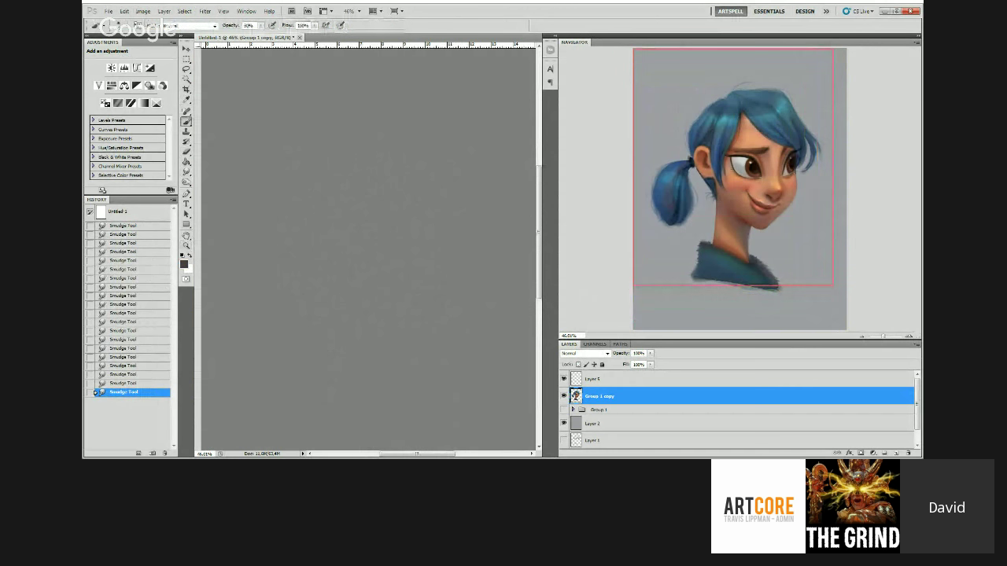
{"action": "left_click", "coordinate": [299, 248], "text": "alt"}
{"action": "left_click_drag", "start_coordinate": [298, 244], "coordinate": [298, 256]}
{"action": "left_click_drag", "start_coordinate": [298, 249], "coordinate": [296, 257]}
{"action": "left_click_drag", "start_coordinate": [296, 250], "coordinate": [293, 259]}
{"action": "left_click_drag", "start_coordinate": [293, 253], "coordinate": [290, 262]}
{"action": "left_click_drag", "start_coordinate": [289, 256], "coordinate": [287, 265]}
Step: Paint the ponytail with a blue sampled from it, enlarge the brush and sample a dark blue near its lower end
{"action": "left_click", "coordinate": [280, 267], "text": "alt"}
{"action": "mouse_move", "coordinate": [286, 258]}
{"action": "left_mouse_down"}
{"action": "mouse_move", "coordinate": [261, 316]}
{"action": "mouse_move", "coordinate": [272, 274]}
{"action": "mouse_move", "coordinate": [372, 227]}
{"action": "mouse_move", "coordinate": [382, 267]}
{"action": "left_mouse_up"}
{"action": "key", "text": "bracketright"}
{"action": "key", "text": "bracketright"}
{"action": "left_click", "coordinate": [260, 315], "text": "alt"}
Step: Sample a colour at the back edge of the neck and paint short strokes along that edge
{"action": "key", "text": "z"}
{"action": "key", "text": "b"}
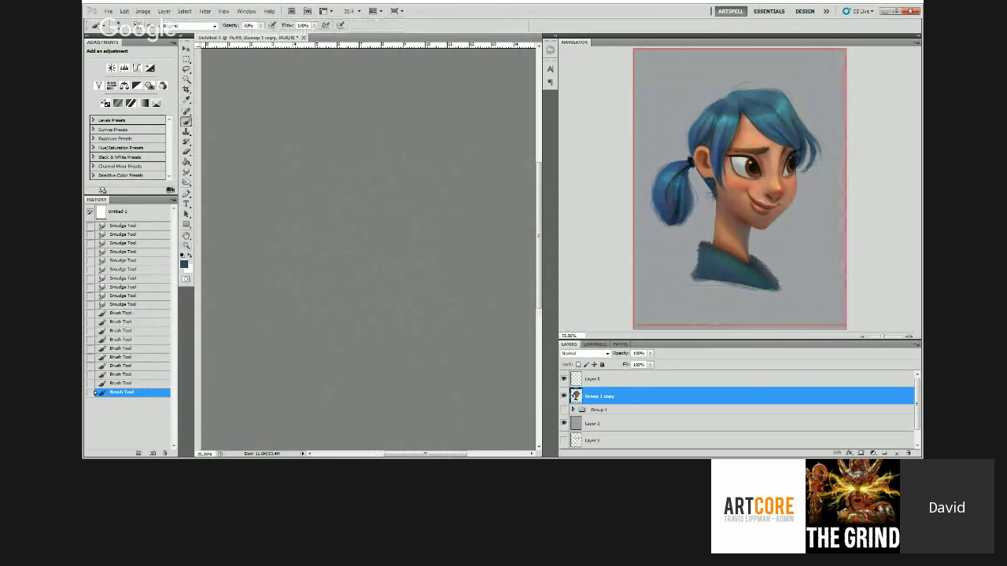
{"action": "left_click", "coordinate": [330, 297], "text": "alt"}
{"action": "left_click_drag", "start_coordinate": [334, 292], "coordinate": [330, 288]}
{"action": "left_click_drag", "start_coordinate": [332, 285], "coordinate": [329, 288]}
{"action": "left_click_drag", "start_coordinate": [331, 284], "coordinate": [327, 279]}
Step: Paint short strokes along the base of the neck above the collar with colours sampled there
{"action": "key", "text": "z"}
{"action": "key", "text": "b"}
{"action": "left_click", "coordinate": [327, 349], "text": "alt"}
{"action": "left_click_drag", "start_coordinate": [329, 352], "coordinate": [344, 364]}
{"action": "left_click_drag", "start_coordinate": [332, 356], "coordinate": [350, 368]}
{"action": "left_click", "coordinate": [334, 364], "text": "alt"}
{"action": "left_click", "coordinate": [353, 369], "text": "alt"}
{"action": "mouse_move", "coordinate": [337, 363]}
{"action": "left_mouse_down"}
{"action": "mouse_move", "coordinate": [361, 363]}
{"action": "mouse_move", "coordinate": [339, 364]}
{"action": "left_mouse_up"}
Step: Shade the neck where it meets the collar with a dark reddish brown and sample lighter orange tones above it
{"action": "left_click", "coordinate": [332, 365], "text": "alt"}
{"action": "left_click", "coordinate": [346, 369], "text": "alt"}
{"action": "left_click", "coordinate": [366, 377], "text": "alt"}
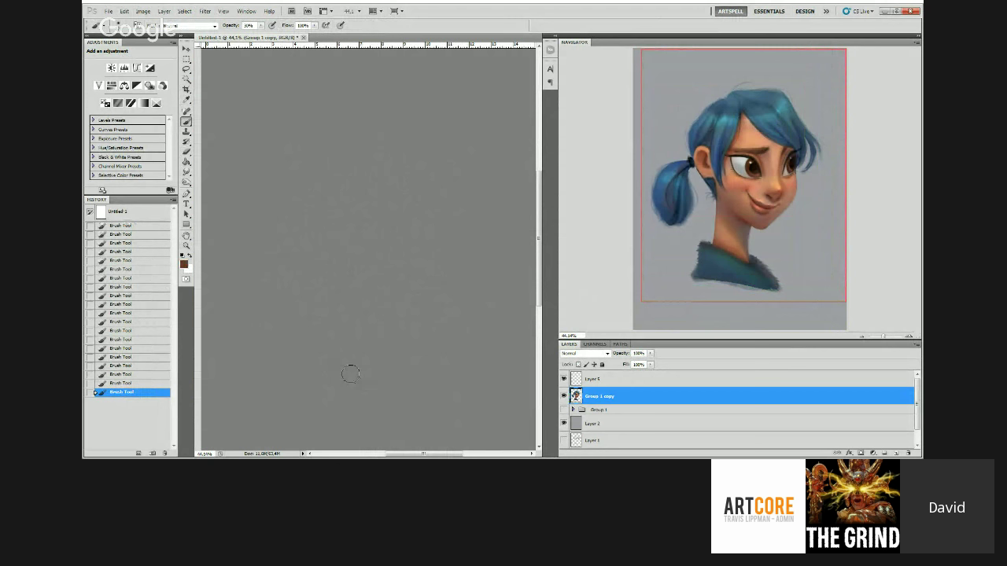
{"action": "left_click_drag", "start_coordinate": [348, 369], "coordinate": [361, 368]}
{"action": "left_click", "coordinate": [345, 359], "text": "alt"}
{"action": "left_click", "coordinate": [343, 351], "text": "alt"}
{"action": "left_click", "coordinate": [339, 347], "text": "alt"}
Step: Lock the layer's transparent pixels and sample brown skin tones from the neck below the jaw
{"action": "key", "text": "z"}
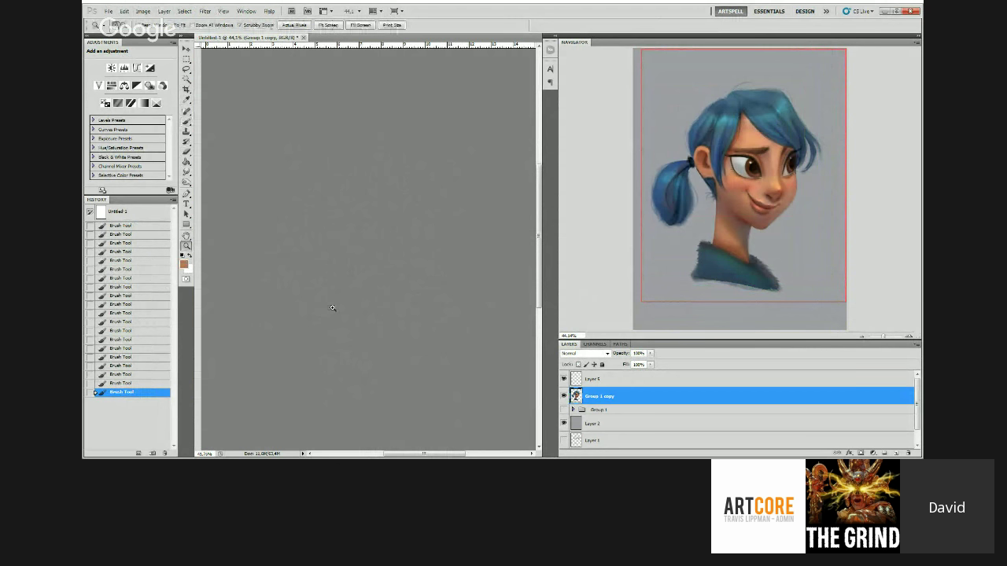
{"action": "left_click_drag", "start_coordinate": [333, 308], "coordinate": [319, 308]}
{"action": "key", "text": "b"}
{"action": "left_click", "coordinate": [578, 364]}
{"action": "left_click", "coordinate": [353, 299], "text": "alt"}
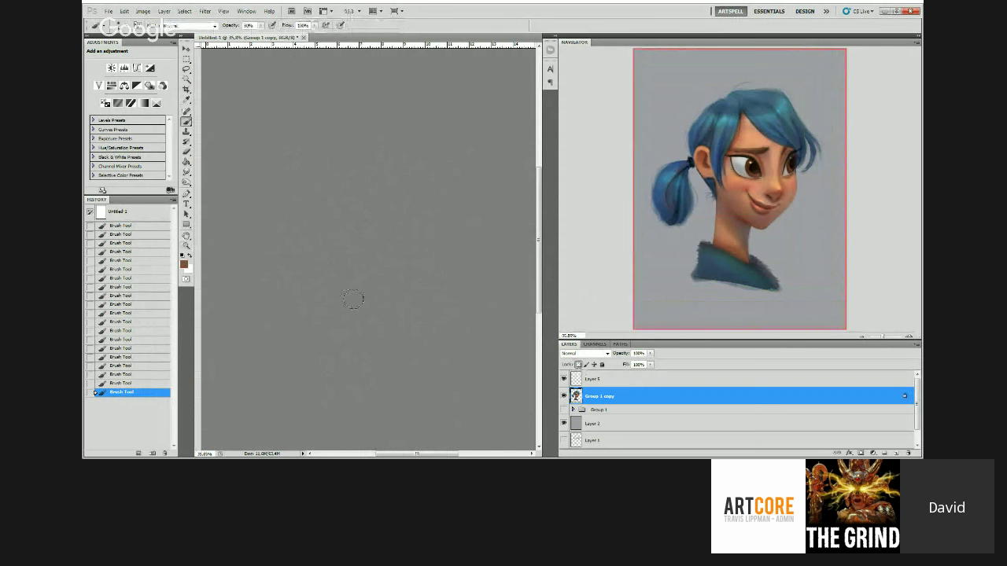
{"action": "left_click", "coordinate": [358, 316], "text": "alt"}
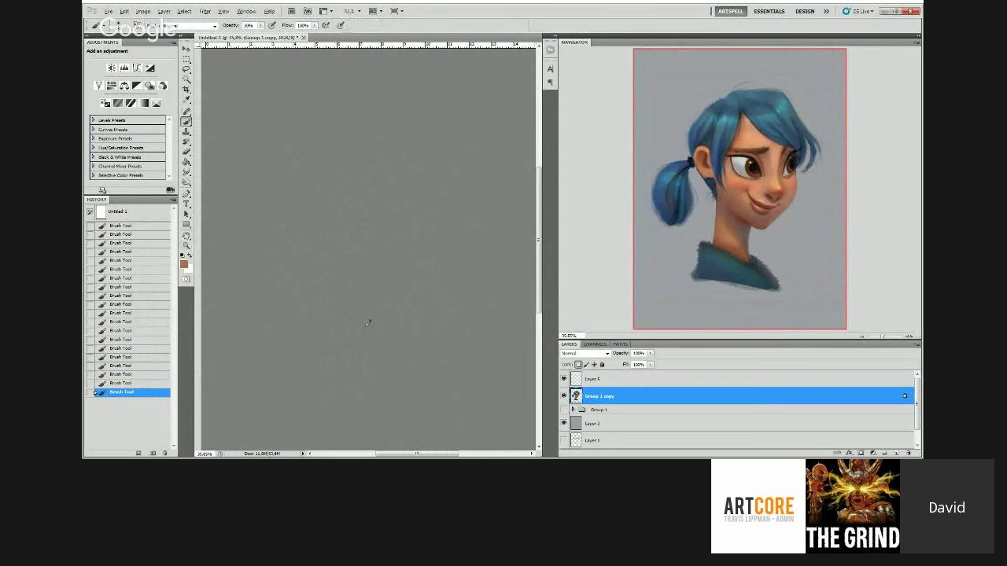
Step: Sample a light orange skin tone from the cheek as the brush colour
{"action": "key", "text": "z"}
{"action": "mouse_move", "coordinate": [354, 279]}
{"action": "left_mouse_down"}
{"action": "mouse_move", "coordinate": [340, 274]}
{"action": "mouse_move", "coordinate": [387, 264]}
{"action": "left_mouse_up"}
{"action": "key", "text": "b"}
{"action": "left_click", "coordinate": [372, 256], "text": "alt"}
{"action": "key", "text": "z"}
{"action": "left_click_drag", "start_coordinate": [401, 278], "coordinate": [411, 277]}
{"action": "key", "text": "b"}
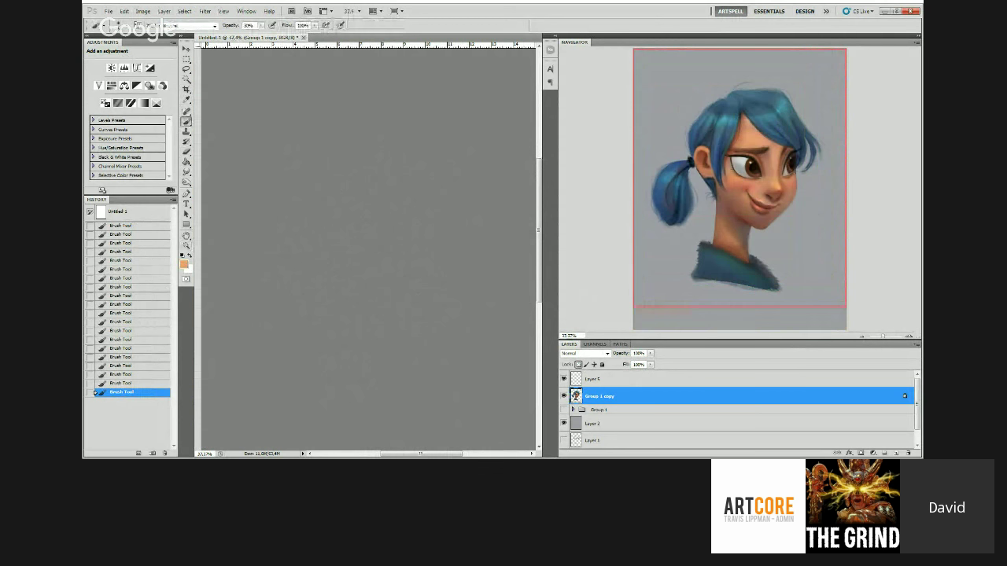
Step: Sample several skin tones around the mouth and cheek and blend them toward the nose
{"action": "left_click", "coordinate": [403, 292], "text": "alt"}
{"action": "left_click", "coordinate": [405, 290], "text": "alt"}
{"action": "left_click", "coordinate": [406, 250], "text": "alt"}
{"action": "left_click", "coordinate": [411, 281], "text": "alt"}
{"action": "left_click", "coordinate": [419, 282], "text": "alt"}
{"action": "mouse_move", "coordinate": [425, 248]}
{"action": "left_mouse_down"}
{"action": "mouse_move", "coordinate": [413, 230]}
{"action": "mouse_move", "coordinate": [428, 261]}
{"action": "left_mouse_up"}
{"action": "key", "text": "b"}
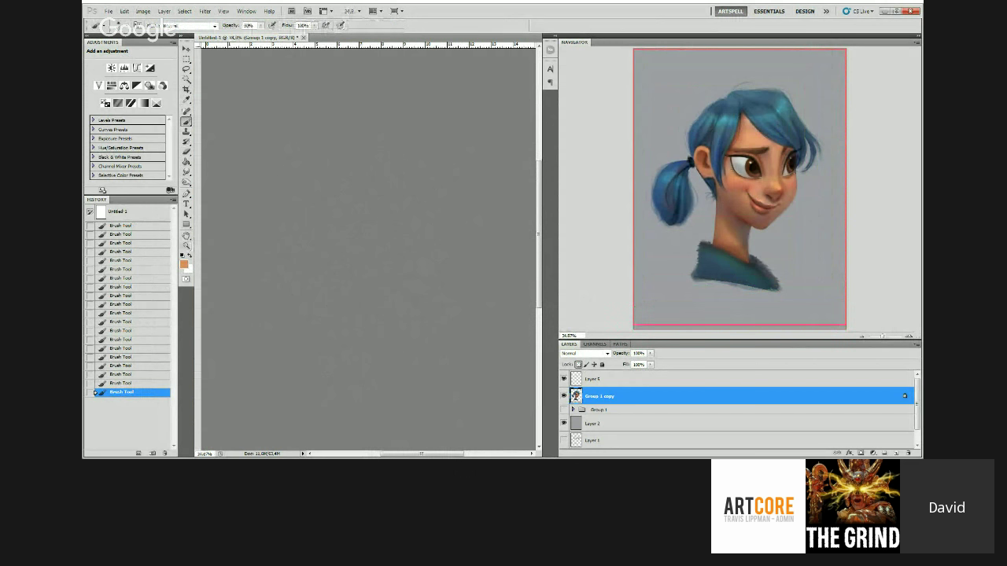
Step: Sample orange skin tones beside the nose and on the cheek and brush below the near eye
{"action": "left_click", "coordinate": [443, 238], "text": "alt"}
{"action": "left_click", "coordinate": [401, 259], "text": "alt"}
{"action": "left_click_drag", "start_coordinate": [387, 218], "coordinate": [387, 240]}
{"action": "key", "text": "b"}
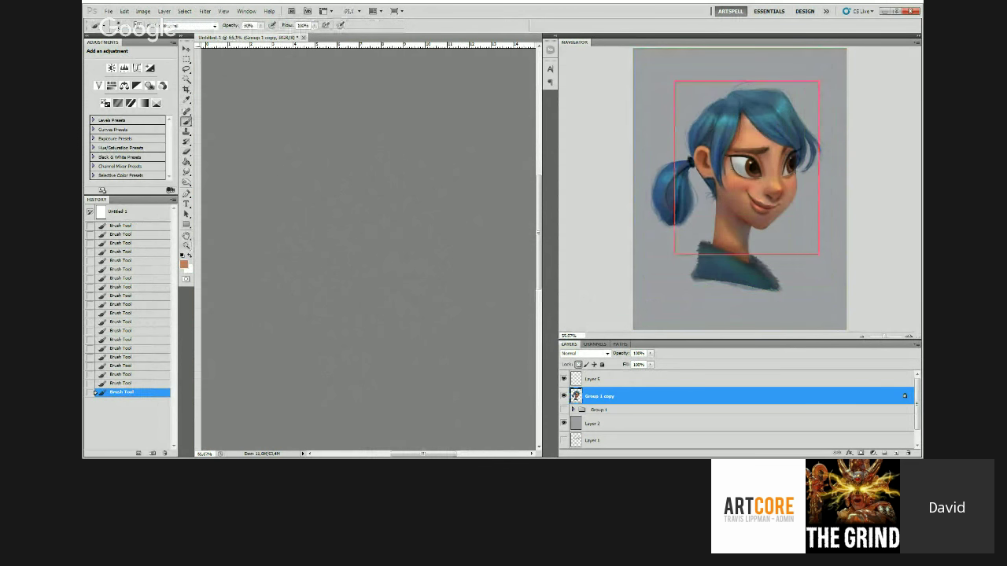
Step: Switch the brush colour to white for the eye details
{"action": "key", "text": "d"}
{"action": "key", "text": "x"}
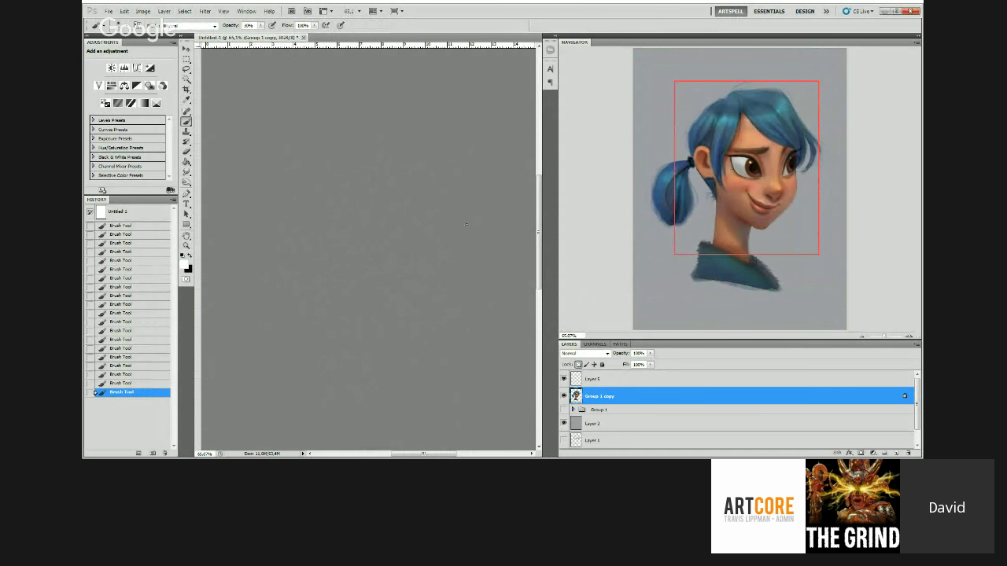
Step: View the whole portrait and flip the canvas horizontally
{"action": "key", "text": "z"}
{"action": "key", "text": "ctrl+0"}
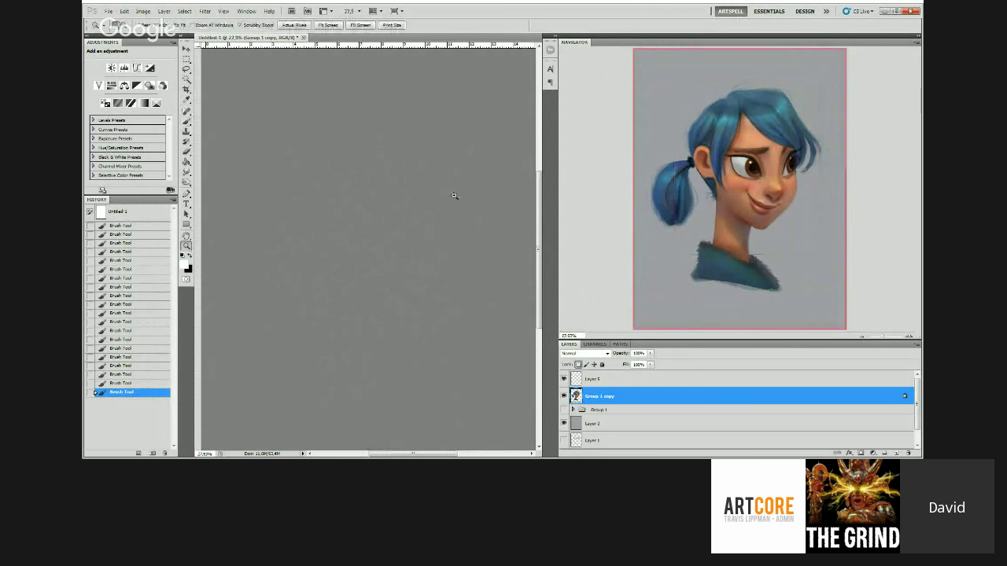
{"action": "left_click_drag", "start_coordinate": [438, 200], "coordinate": [432, 192]}
{"action": "left_click", "coordinate": [143, 11]}
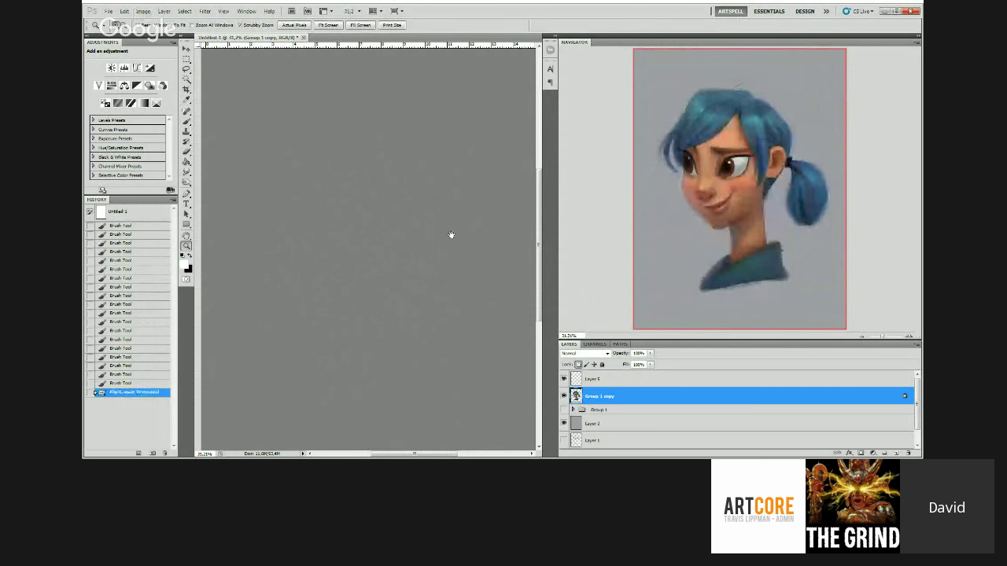
Step: Switch the brush colour to black and paint the lash line around the near eye
{"action": "mouse_move", "coordinate": [335, 218]}
{"action": "left_mouse_down"}
{"action": "mouse_move", "coordinate": [390, 220]}
{"action": "mouse_move", "coordinate": [416, 180]}
{"action": "left_mouse_up"}
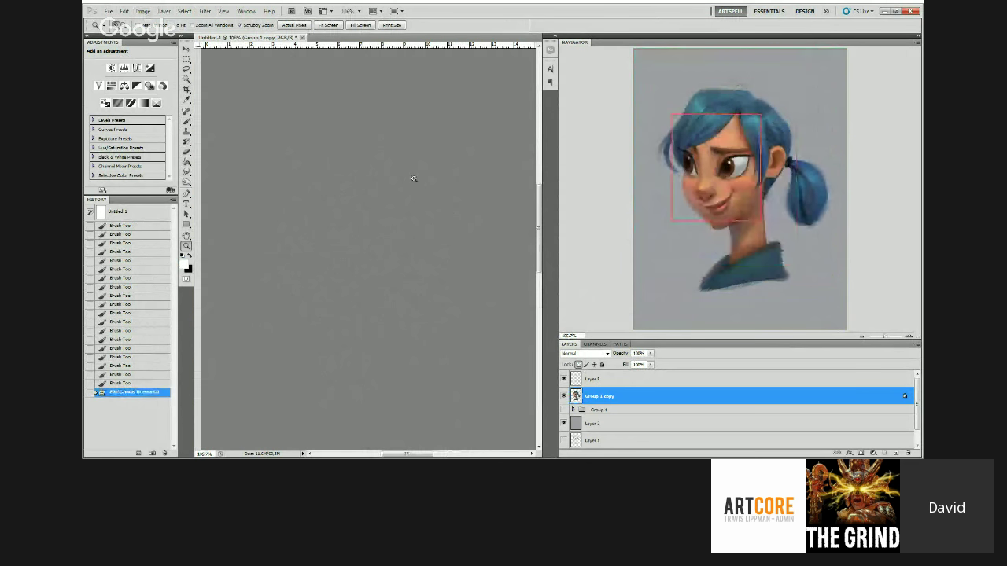
{"action": "key", "text": "b"}
{"action": "key", "text": "x"}
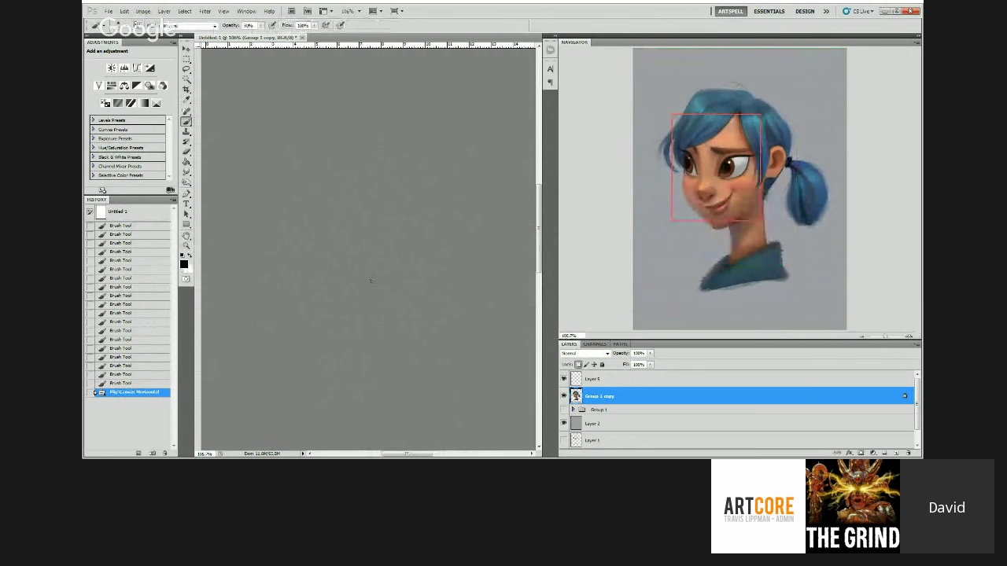
{"action": "left_click_drag", "start_coordinate": [372, 281], "coordinate": [377, 256]}
{"action": "mouse_move", "coordinate": [380, 252]}
{"action": "left_mouse_down"}
{"action": "mouse_move", "coordinate": [386, 229]}
{"action": "mouse_move", "coordinate": [422, 211]}
{"action": "left_mouse_up"}
Step: Paint dark strokes around the far eye to define its lashes
{"action": "key", "text": "z"}
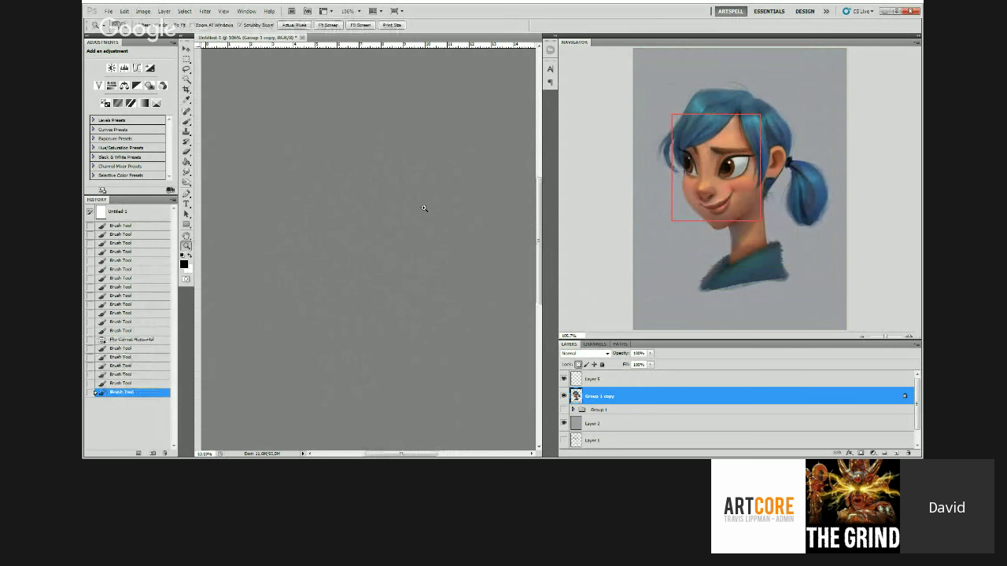
{"action": "key", "text": "ctrl+0"}
{"action": "left_click", "coordinate": [437, 216]}
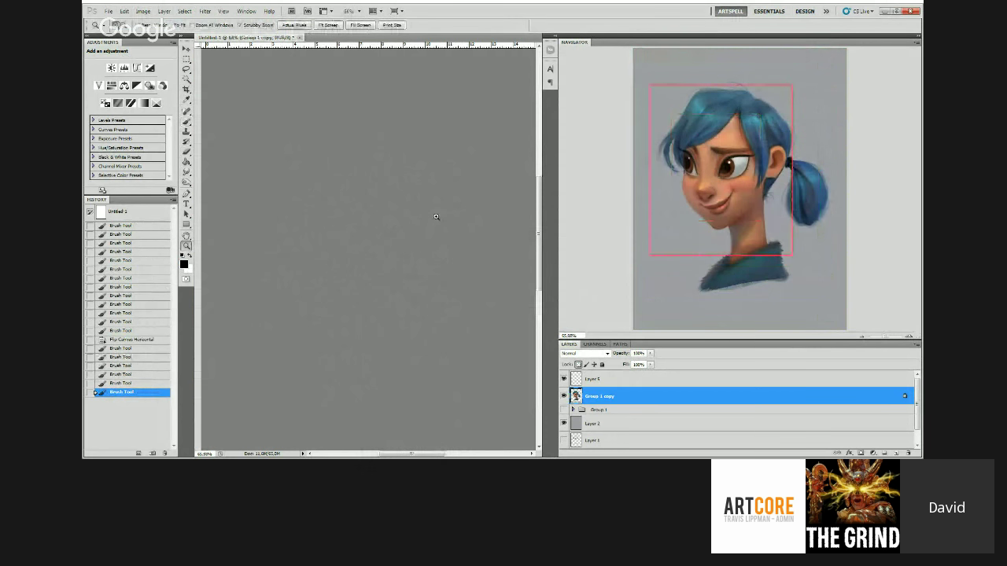
{"action": "left_click", "coordinate": [436, 216]}
{"action": "key", "text": "b"}
{"action": "key", "text": "z"}
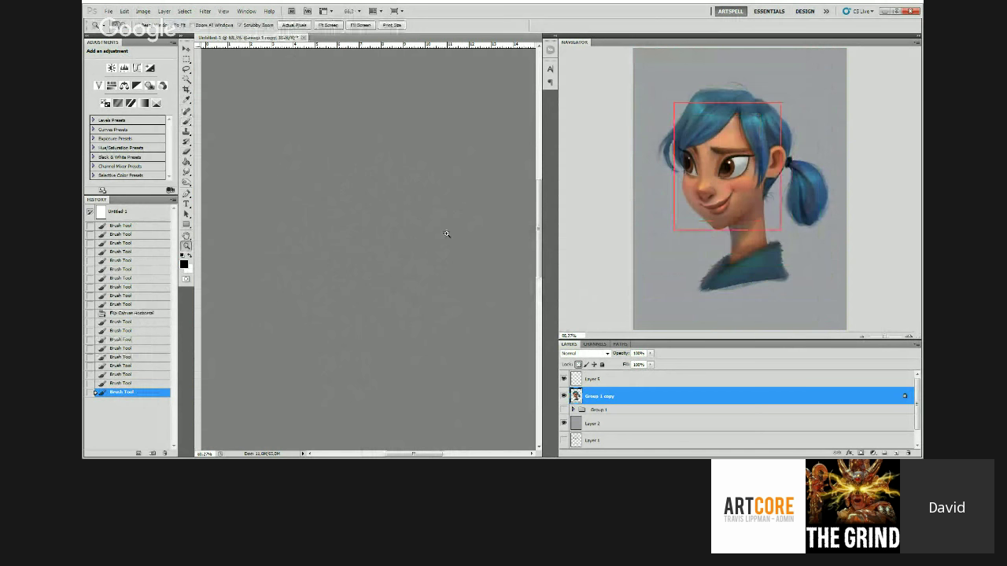
{"action": "left_click_drag", "start_coordinate": [446, 234], "coordinate": [432, 235]}
{"action": "key", "text": "b"}
{"action": "left_click_drag", "start_coordinate": [263, 244], "coordinate": [283, 266]}
Step: Refine the near eye's outer lashes with dark brush strokes
{"action": "key", "text": "z"}
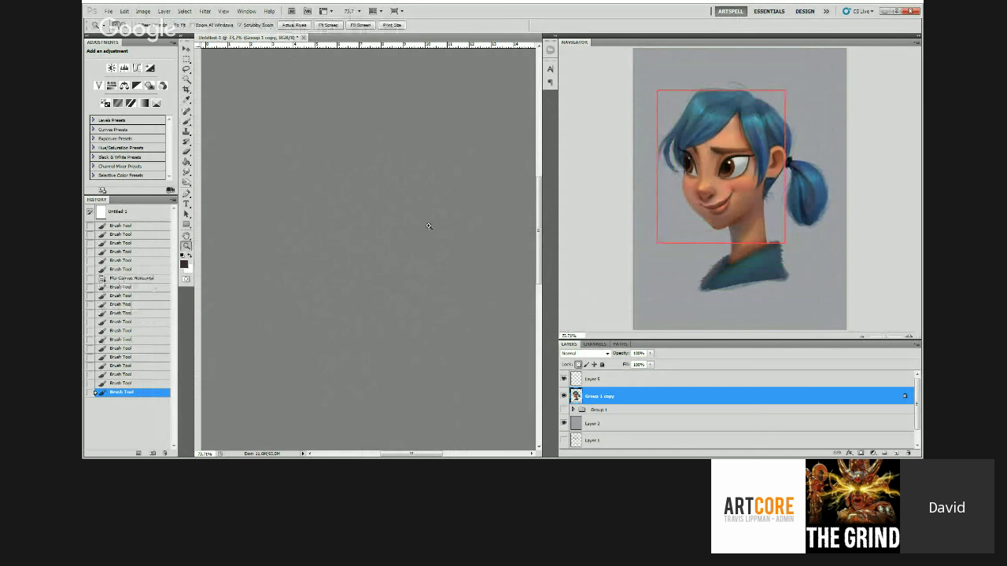
{"action": "left_click", "coordinate": [429, 226]}
{"action": "key", "text": "b"}
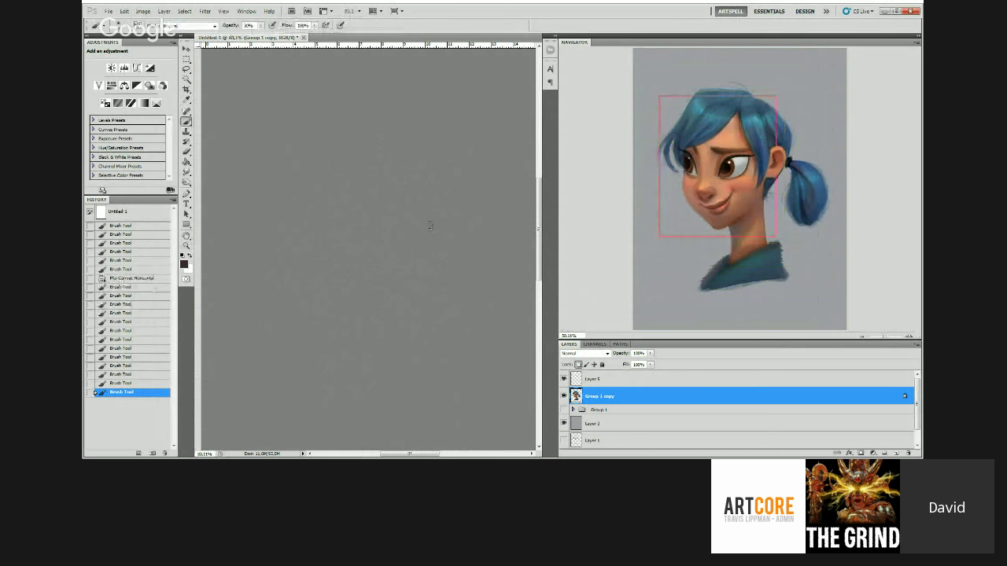
{"action": "mouse_move", "coordinate": [458, 224]}
{"action": "left_mouse_down"}
{"action": "mouse_move", "coordinate": [456, 235]}
{"action": "mouse_move", "coordinate": [432, 224]}
{"action": "left_mouse_up"}
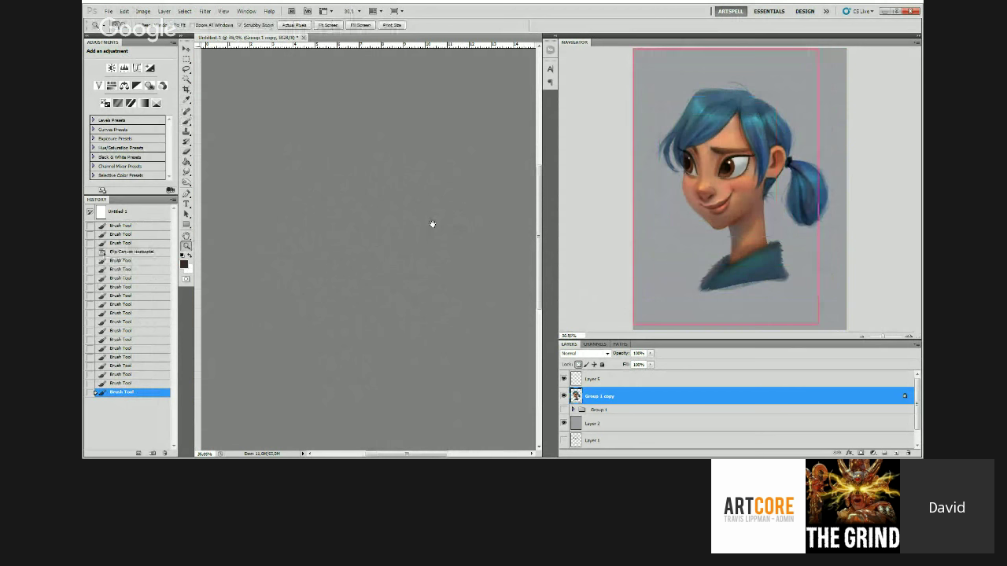
Step: Sample a colour from the near eye and brush along the eye's lower part toward its outer corner
{"action": "left_click", "coordinate": [417, 246]}
{"action": "left_click", "coordinate": [415, 246]}
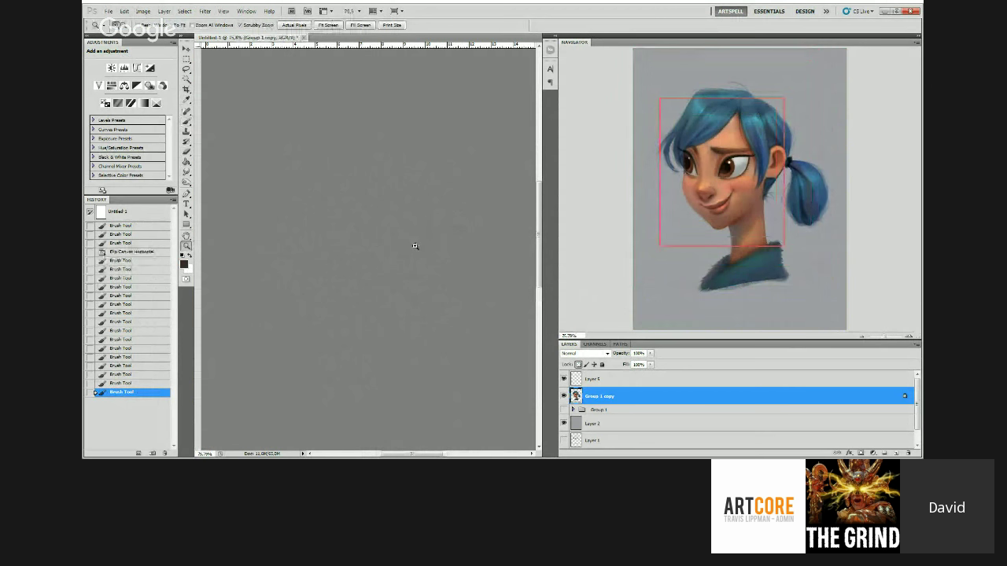
{"action": "key", "text": "b"}
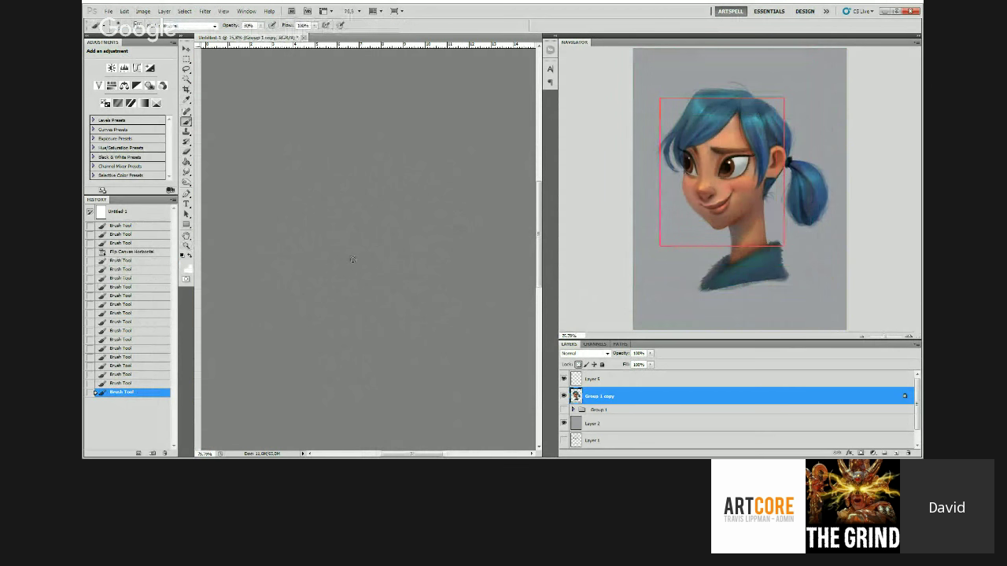
{"action": "left_click", "coordinate": [363, 260], "text": "alt"}
{"action": "mouse_move", "coordinate": [359, 261]}
{"action": "left_mouse_down"}
{"action": "mouse_move", "coordinate": [380, 259]}
{"action": "mouse_move", "coordinate": [359, 255]}
{"action": "mouse_move", "coordinate": [367, 225]}
{"action": "mouse_move", "coordinate": [422, 228]}
{"action": "mouse_move", "coordinate": [405, 210]}
{"action": "mouse_move", "coordinate": [417, 223]}
{"action": "left_mouse_up"}
Step: Sample black from the near eye's outer corner and shrink the brush for finer lash details
{"action": "key", "text": "z"}
{"action": "key", "text": "b"}
{"action": "left_click", "coordinate": [424, 234], "text": "alt"}
{"action": "key", "text": "ctrl+space"}
{"action": "key", "text": "b"}
{"action": "left_click", "coordinate": [417, 223], "text": "alt"}
{"action": "key", "text": "bracketleft"}
{"action": "key", "text": "bracketleft"}
{"action": "key", "text": "bracketleft"}
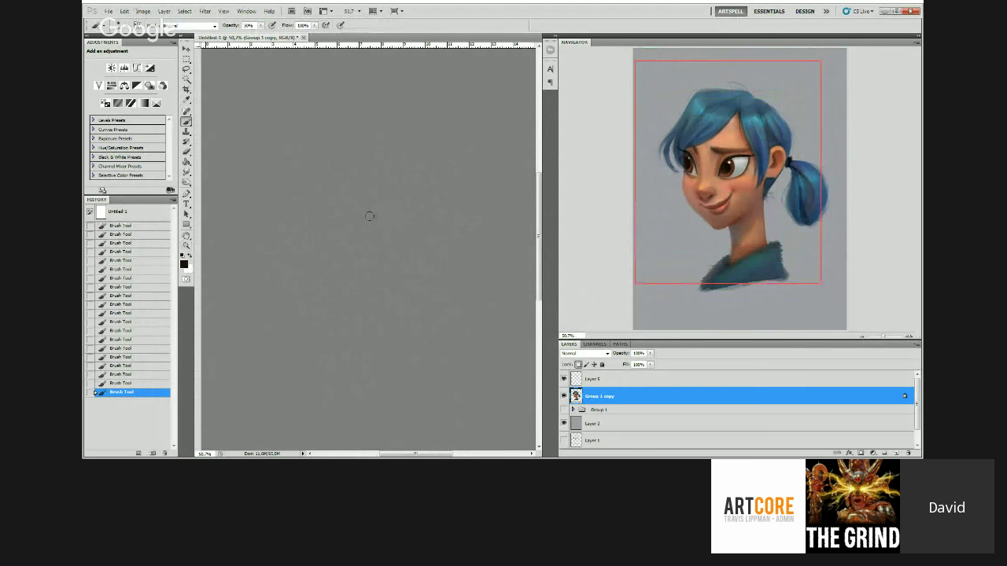
Step: Swap the brush colour and reset it to black for the details around the far eye
{"action": "key", "text": "x"}
{"action": "key", "text": "z"}
{"action": "mouse_move", "coordinate": [372, 207]}
{"action": "left_mouse_down"}
{"action": "mouse_move", "coordinate": [348, 206]}
{"action": "mouse_move", "coordinate": [391, 216]}
{"action": "left_mouse_up"}
{"action": "key", "text": "b"}
{"action": "key", "text": "d"}
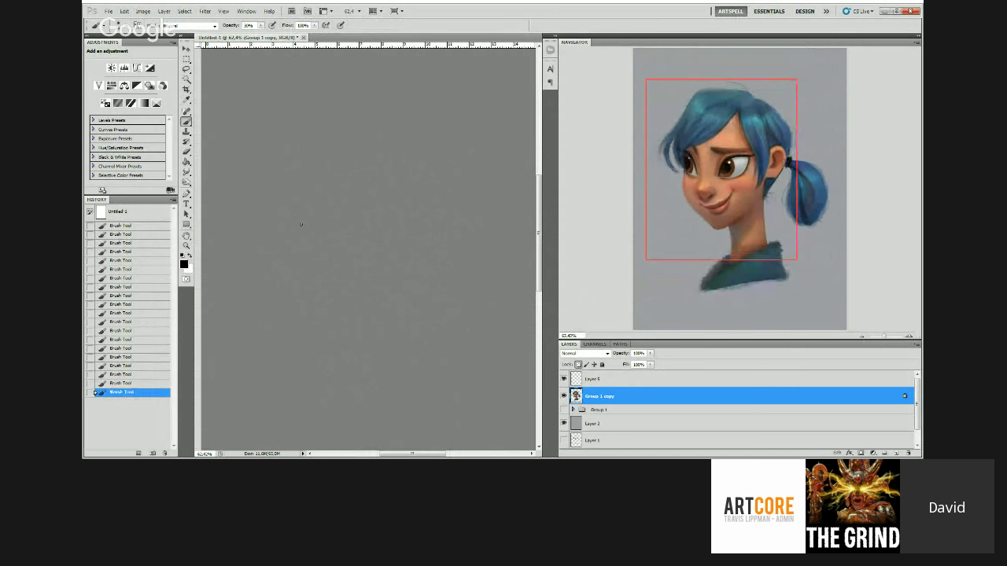
Step: Sample an orange skin tone beside the mouth and brush it up toward the nose
{"action": "key", "text": "z"}
{"action": "mouse_move", "coordinate": [369, 217]}
{"action": "left_mouse_down"}
{"action": "mouse_move", "coordinate": [290, 200]}
{"action": "mouse_move", "coordinate": [354, 234]}
{"action": "mouse_move", "coordinate": [352, 251]}
{"action": "left_mouse_up"}
{"action": "key", "text": "b"}
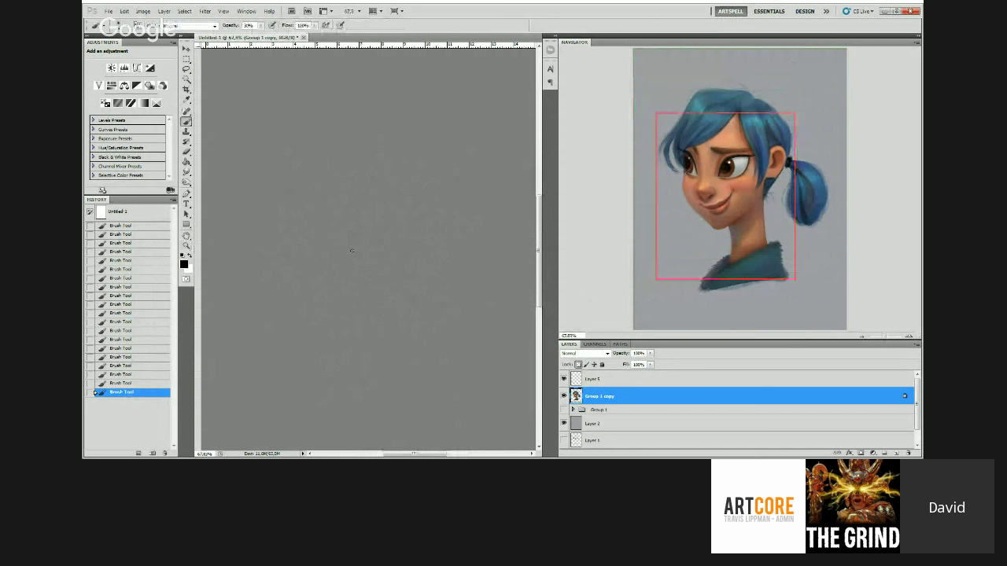
{"action": "left_click", "coordinate": [344, 257], "text": "alt"}
{"action": "mouse_move", "coordinate": [359, 223]}
{"action": "left_mouse_down"}
{"action": "mouse_move", "coordinate": [342, 218]}
{"action": "mouse_move", "coordinate": [395, 224]}
{"action": "left_mouse_up"}
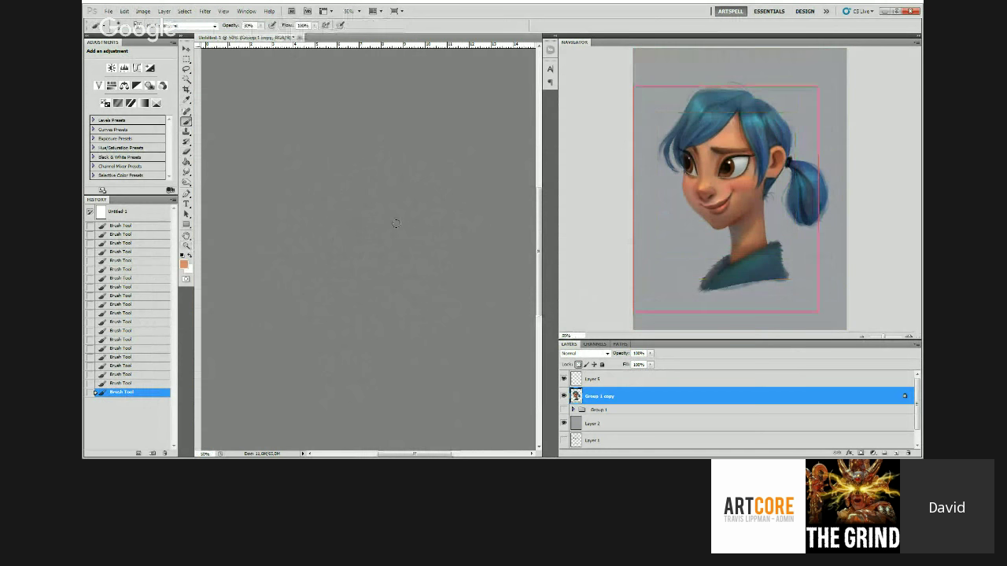
{"action": "left_click_drag", "start_coordinate": [343, 250], "coordinate": [350, 223]}
Step: Sample reddish brown and lighter skin tones around the nose and mouth and touch up the skin between them
{"action": "left_click", "coordinate": [332, 248], "text": "alt"}
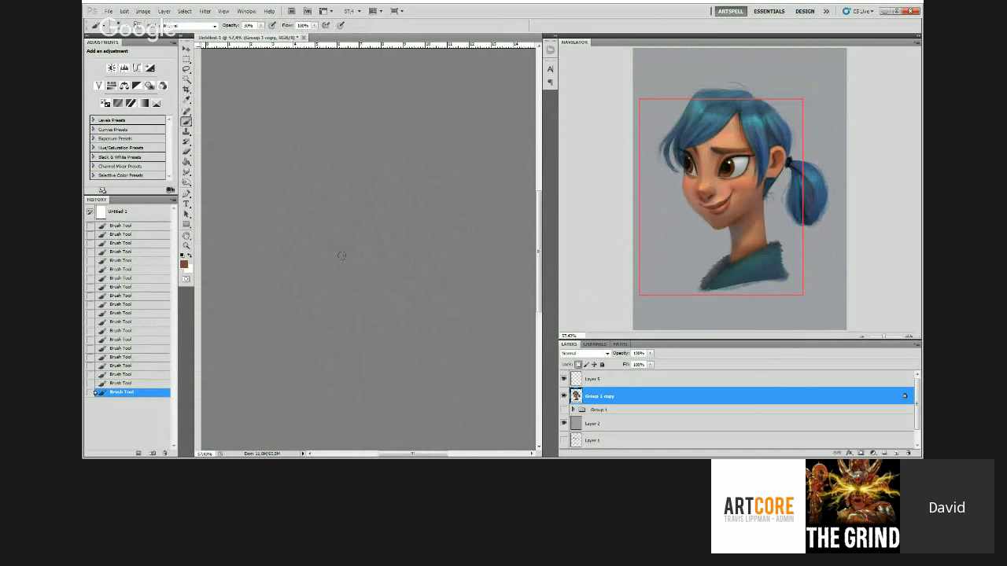
{"action": "left_click", "coordinate": [352, 259], "text": "alt"}
{"action": "left_click", "coordinate": [354, 260], "text": "alt"}
{"action": "key", "text": "ctrl+space"}
{"action": "mouse_move", "coordinate": [375, 247]}
{"action": "left_mouse_down"}
{"action": "mouse_move", "coordinate": [397, 253]}
{"action": "mouse_move", "coordinate": [380, 256]}
{"action": "left_mouse_up"}
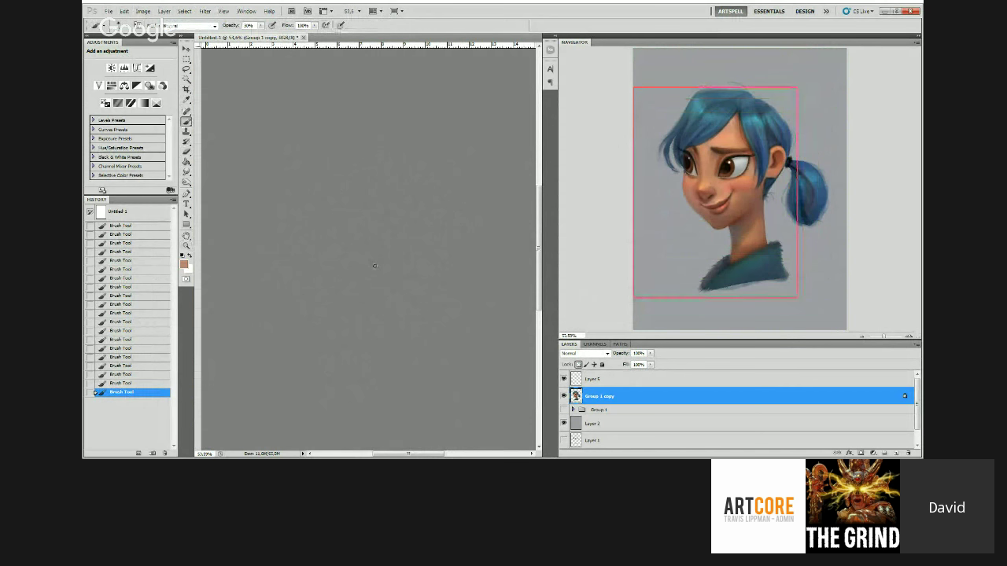
Step: Sample a reddish brown at the corner of the mouth and brush it into the cheek
{"action": "left_click", "coordinate": [385, 260], "text": "alt"}
{"action": "left_click", "coordinate": [385, 267], "text": "alt"}
{"action": "mouse_move", "coordinate": [396, 227]}
{"action": "left_mouse_down"}
{"action": "mouse_move", "coordinate": [409, 246]}
{"action": "mouse_move", "coordinate": [375, 233]}
{"action": "left_mouse_up"}
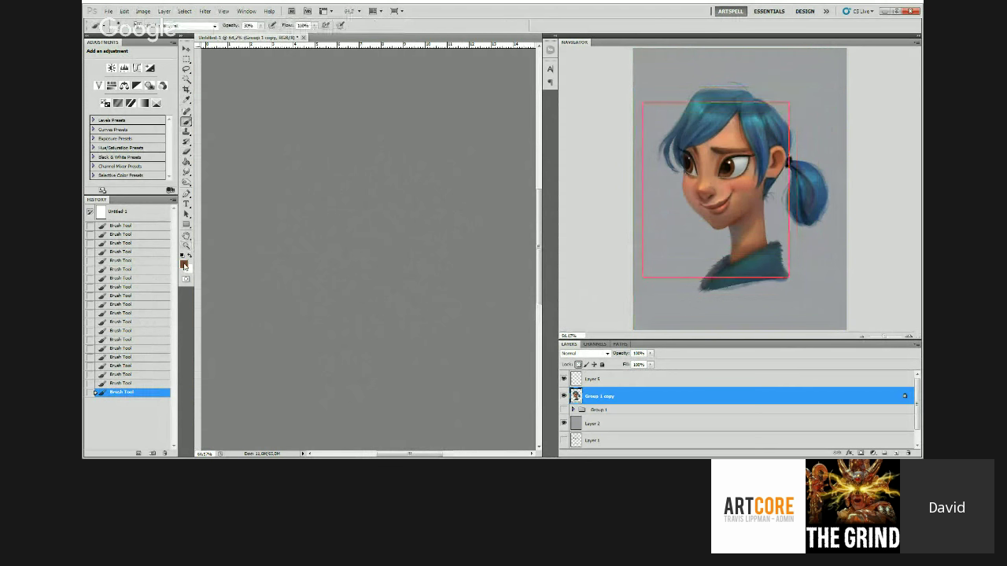
Step: Choose a bright red brush colour for the mouth, and sample a reddish brown from the lips
{"action": "left_click", "coordinate": [376, 233], "text": "alt"}
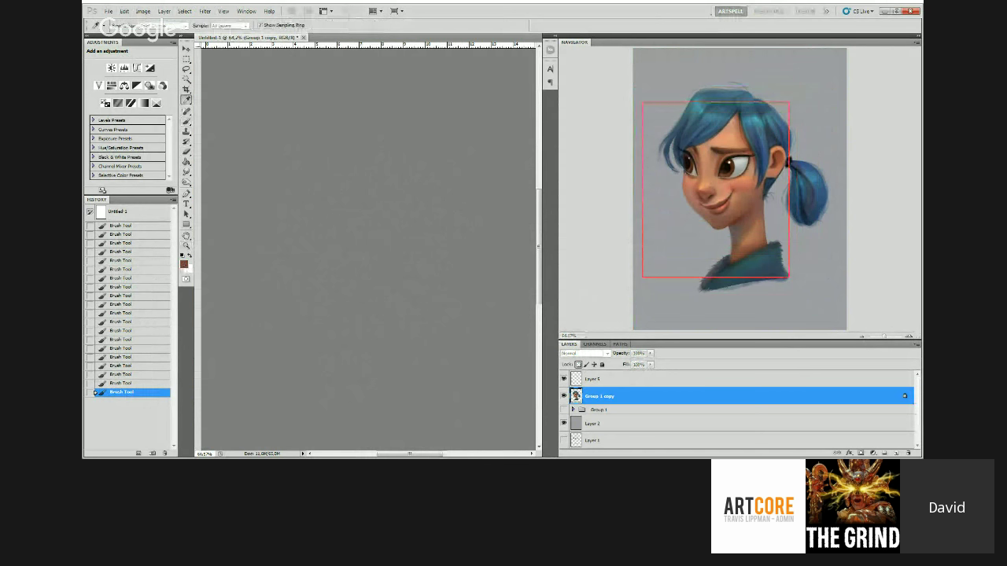
{"action": "key", "text": "Return"}
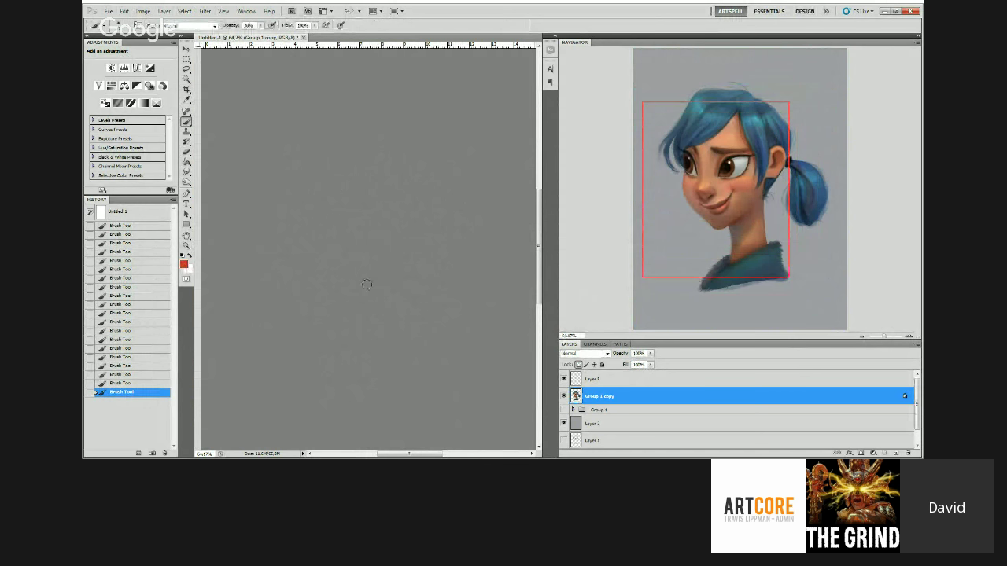
{"action": "key", "text": "z"}
{"action": "left_click_drag", "start_coordinate": [389, 234], "coordinate": [391, 259]}
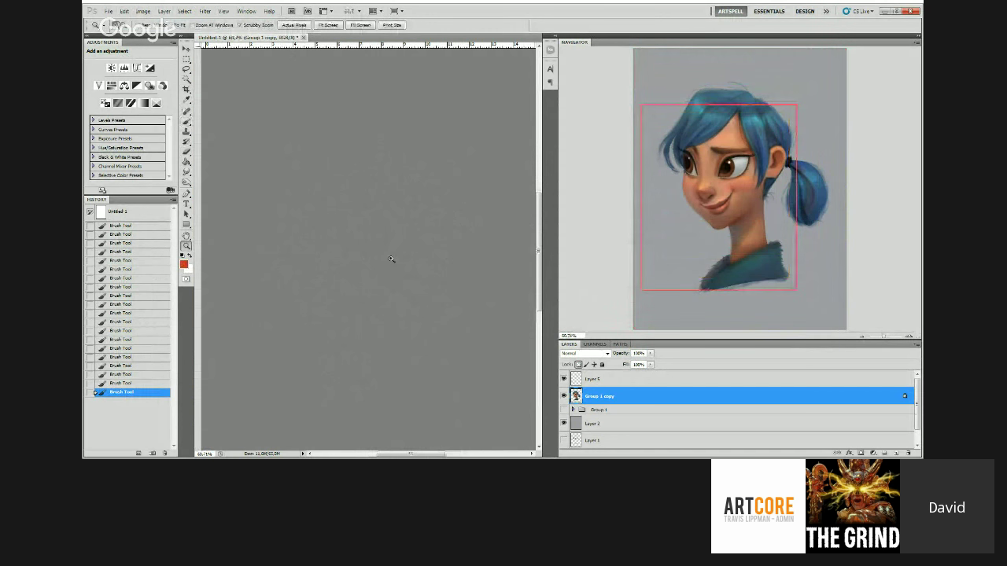
{"action": "key", "text": "b"}
{"action": "left_click", "coordinate": [348, 266], "text": "alt"}
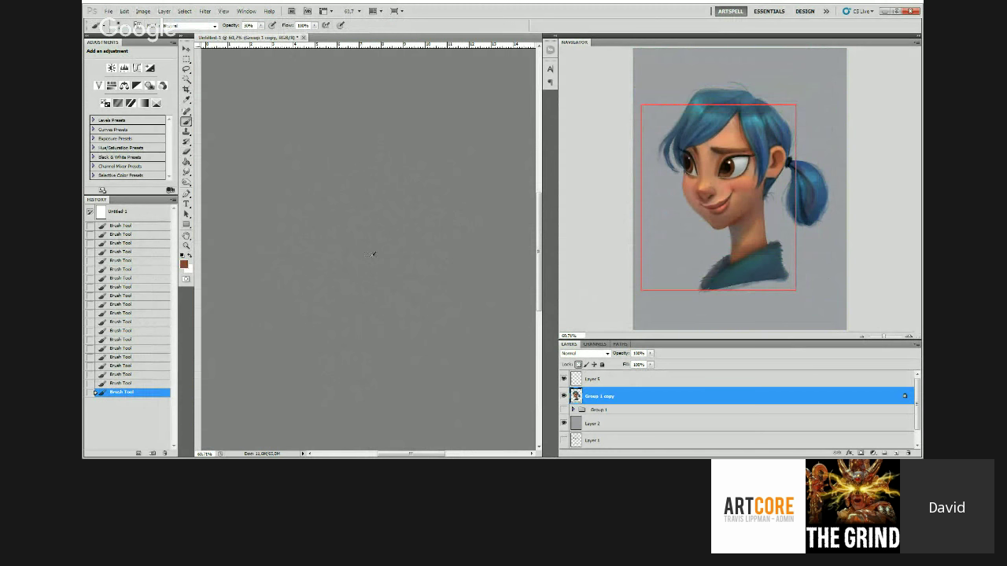
Step: Sample an orange skin tone beside the nose and touch up the skin near the eyebrow with it
{"action": "key", "text": "z"}
{"action": "left_click_drag", "start_coordinate": [368, 240], "coordinate": [404, 226]}
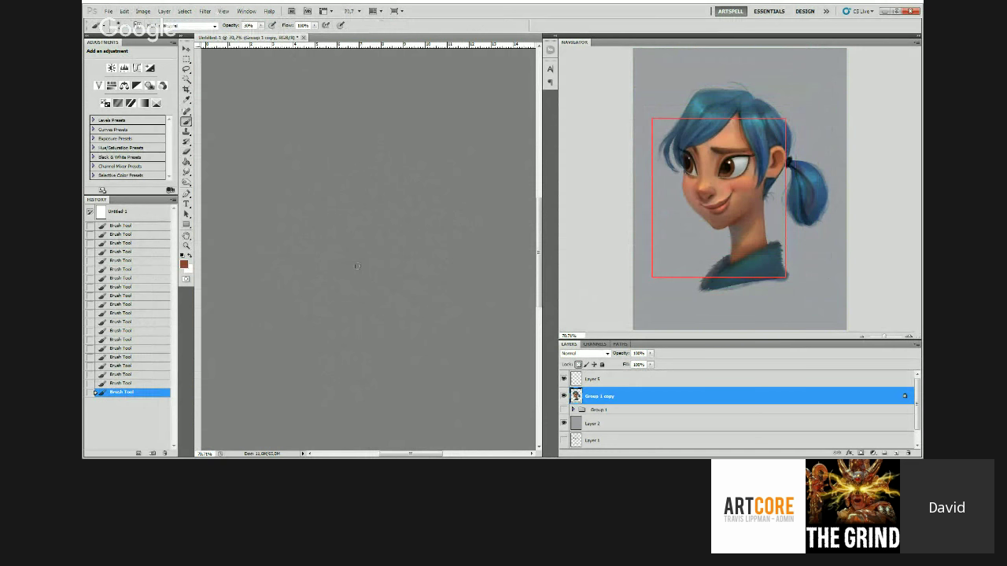
{"action": "key", "text": "z"}
{"action": "left_click_drag", "start_coordinate": [369, 229], "coordinate": [375, 210]}
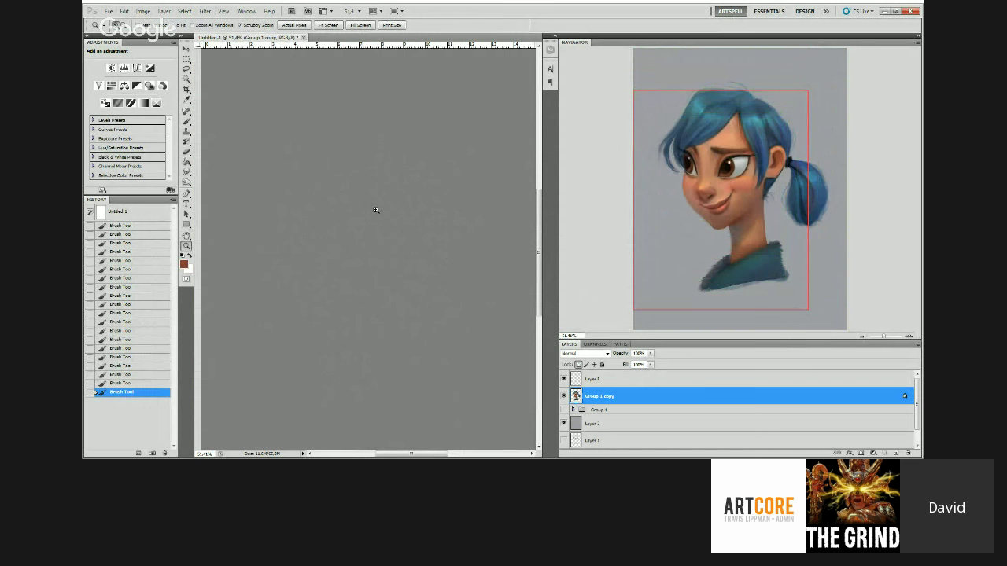
{"action": "left_click_drag", "start_coordinate": [375, 209], "coordinate": [382, 196]}
{"action": "key", "text": "b"}
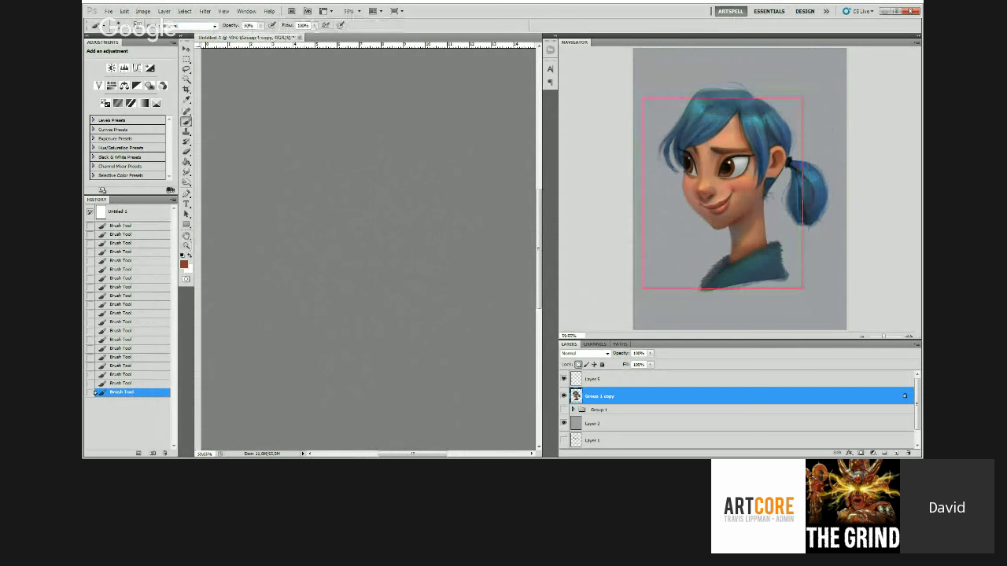
{"action": "left_click", "coordinate": [315, 227], "text": "alt"}
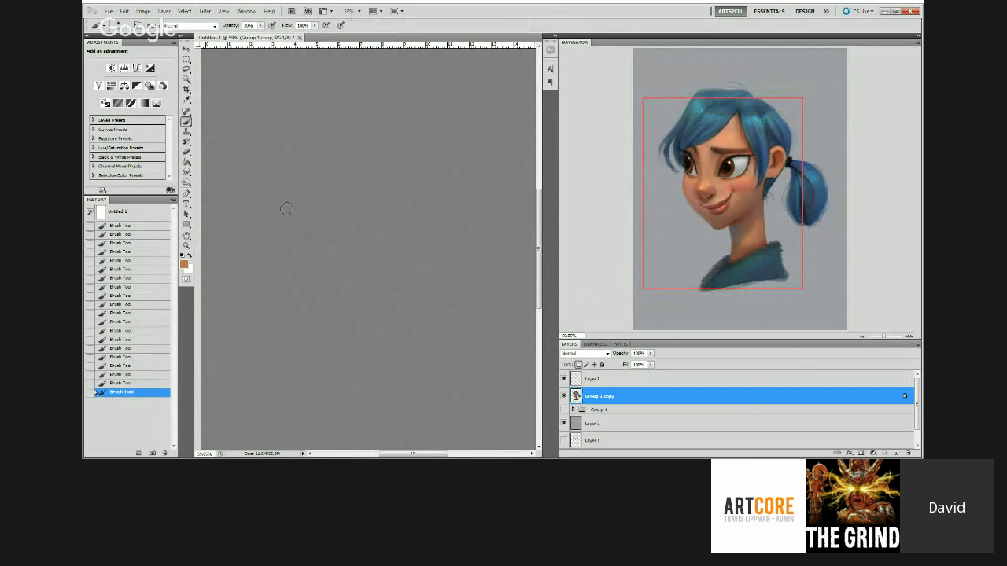
{"action": "left_click_drag", "start_coordinate": [364, 137], "coordinate": [353, 151]}
Step: Pick up a muted pinkish brown skin tone for the edge of the far cheek
{"action": "key", "text": "z"}
{"action": "left_click", "coordinate": [366, 160]}
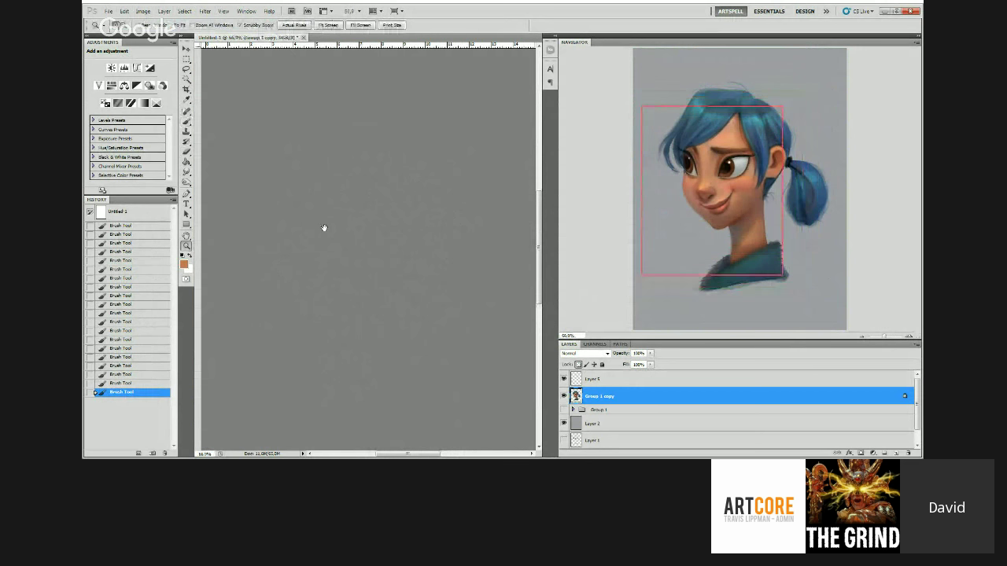
{"action": "key", "text": "b"}
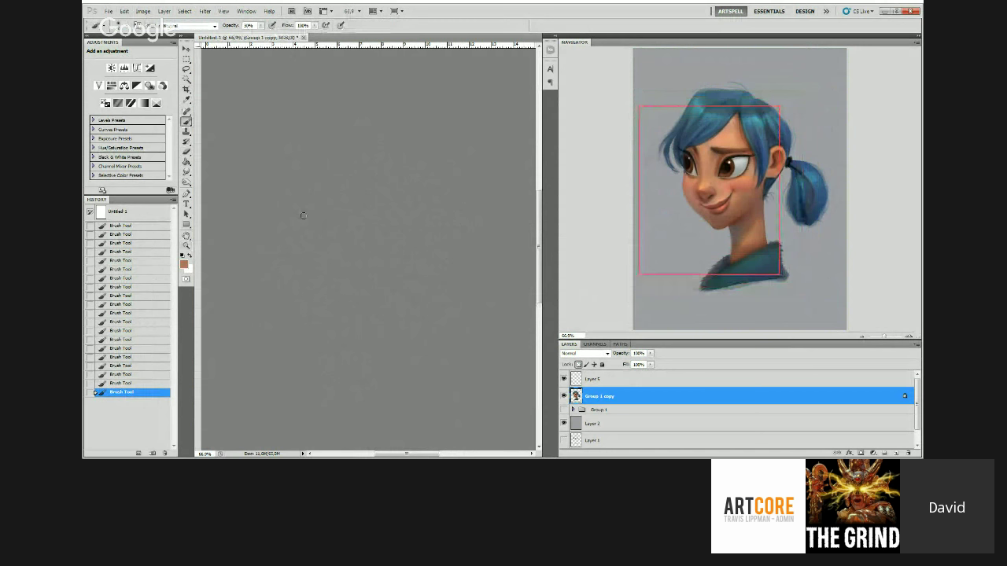
{"action": "key", "text": "z"}
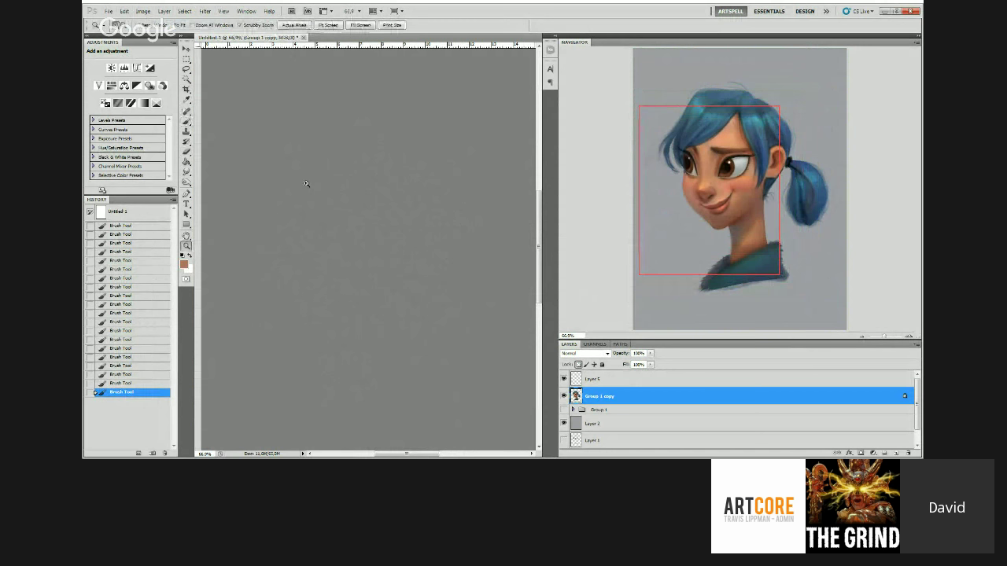
Step: Try to smudge the outline of the chin and lower cheek while the layer's transparent pixels are locked
{"action": "left_click_drag", "start_coordinate": [364, 197], "coordinate": [350, 278]}
{"action": "key", "text": "r"}
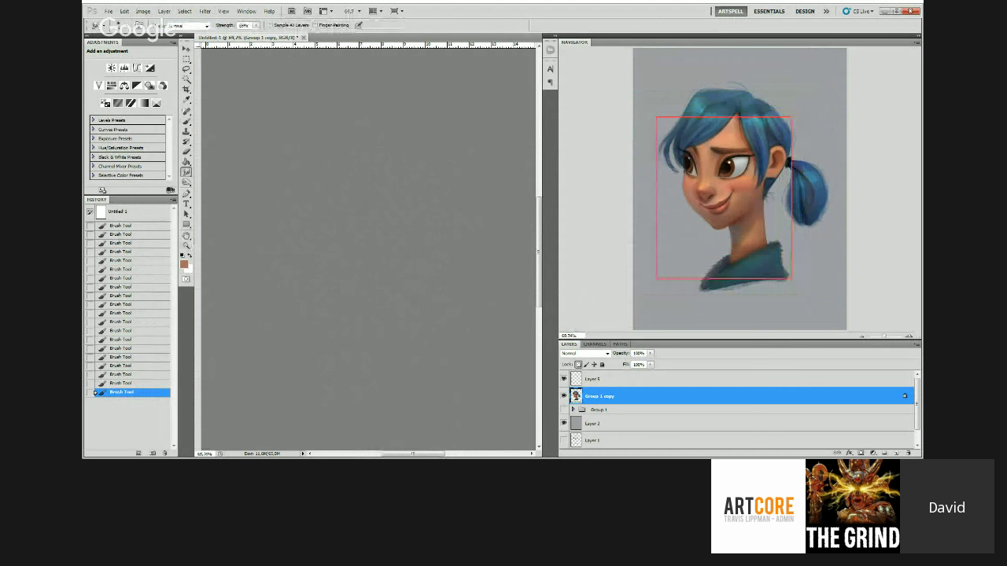
{"action": "left_click", "coordinate": [321, 305]}
{"action": "key", "text": "ctrl+z"}
{"action": "left_click_drag", "start_coordinate": [282, 266], "coordinate": [286, 267]}
{"action": "key", "text": "ctrl+z"}
Step: Unlock the transparent pixels of the Group 1 copy layer and smudge the outline of the chin and lower cheek
{"action": "left_click", "coordinate": [578, 364]}
{"action": "left_click_drag", "start_coordinate": [285, 268], "coordinate": [298, 285]}
{"action": "left_click_drag", "start_coordinate": [297, 280], "coordinate": [297, 285]}
Step: Set the brush to black and paint a few short repeated strokes on one small spot of the portrait
{"action": "key", "text": "ctrl+space"}
{"action": "left_click_drag", "start_coordinate": [297, 239], "coordinate": [253, 237]}
{"action": "mouse_move", "coordinate": [338, 212]}
{"action": "left_mouse_down"}
{"action": "mouse_move", "coordinate": [364, 202]}
{"action": "mouse_move", "coordinate": [358, 187]}
{"action": "mouse_move", "coordinate": [349, 218]}
{"action": "mouse_move", "coordinate": [364, 312]}
{"action": "mouse_move", "coordinate": [318, 373]}
{"action": "left_mouse_up"}
{"action": "left_click_drag", "start_coordinate": [320, 369], "coordinate": [317, 376]}
{"action": "left_click_drag", "start_coordinate": [319, 371], "coordinate": [317, 376]}
{"action": "left_click_drag", "start_coordinate": [318, 372], "coordinate": [317, 377]}
Step: Flip the canvas horizontally to check the portrait mirrored
{"action": "mouse_move", "coordinate": [322, 339]}
{"action": "left_mouse_down"}
{"action": "mouse_move", "coordinate": [312, 336]}
{"action": "mouse_move", "coordinate": [322, 314]}
{"action": "left_mouse_up"}
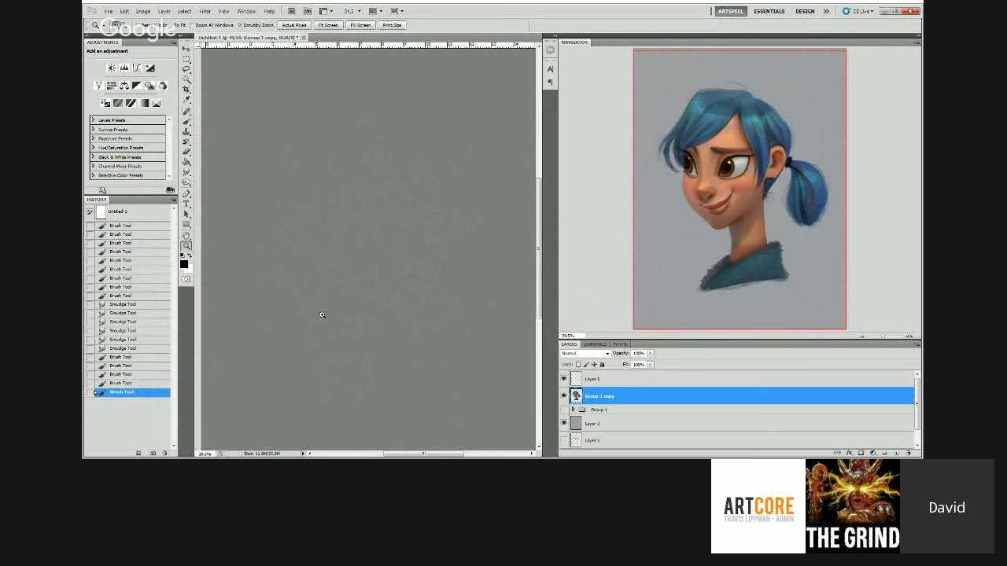
{"action": "left_click", "coordinate": [429, 205], "text": "alt"}
{"action": "left_click", "coordinate": [141, 11]}
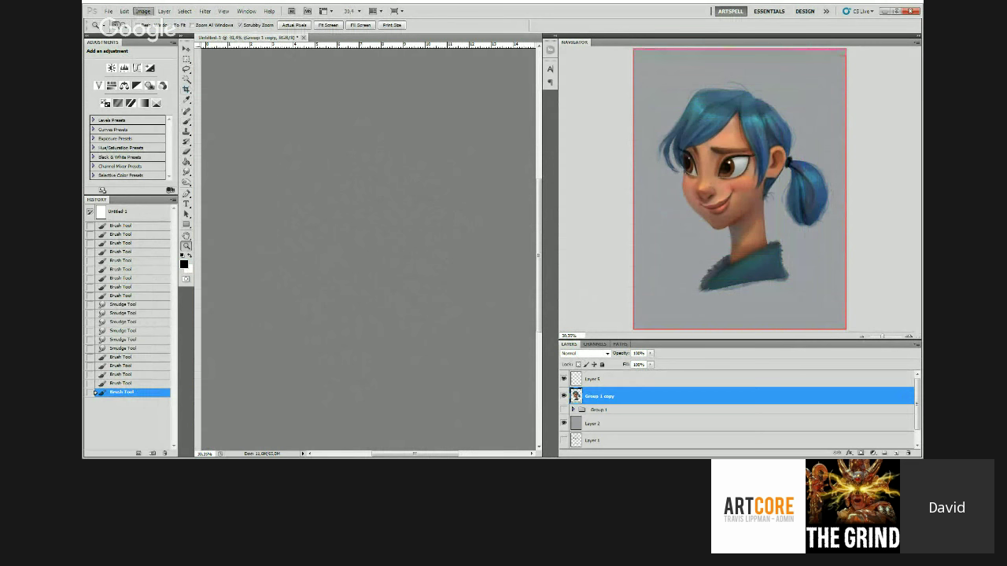
{"action": "left_click", "coordinate": [384, 159]}
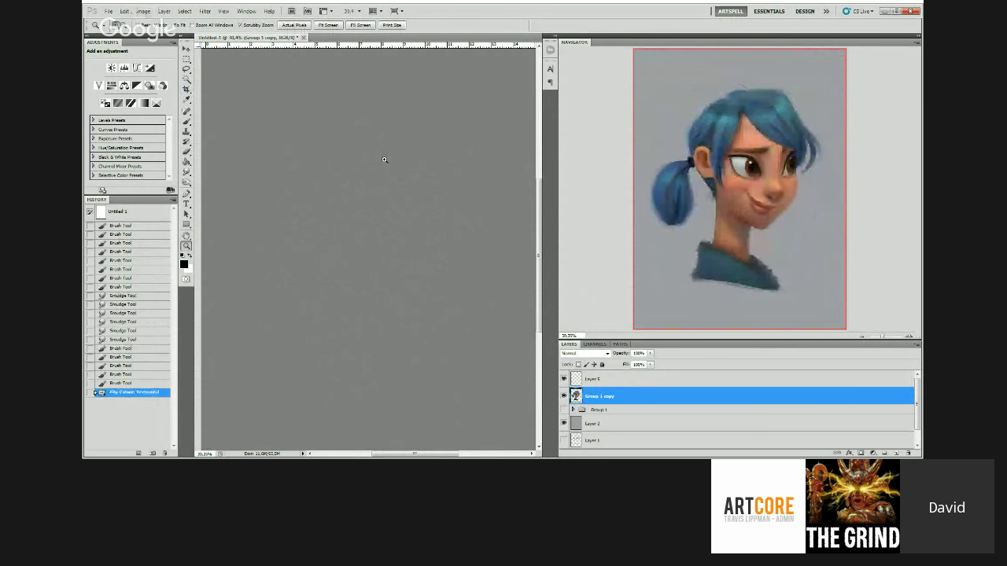
Step: Smudge the hair and face edge around the far eye, undoing the first stroke
{"action": "left_click", "coordinate": [431, 173]}
{"action": "key", "text": "r"}
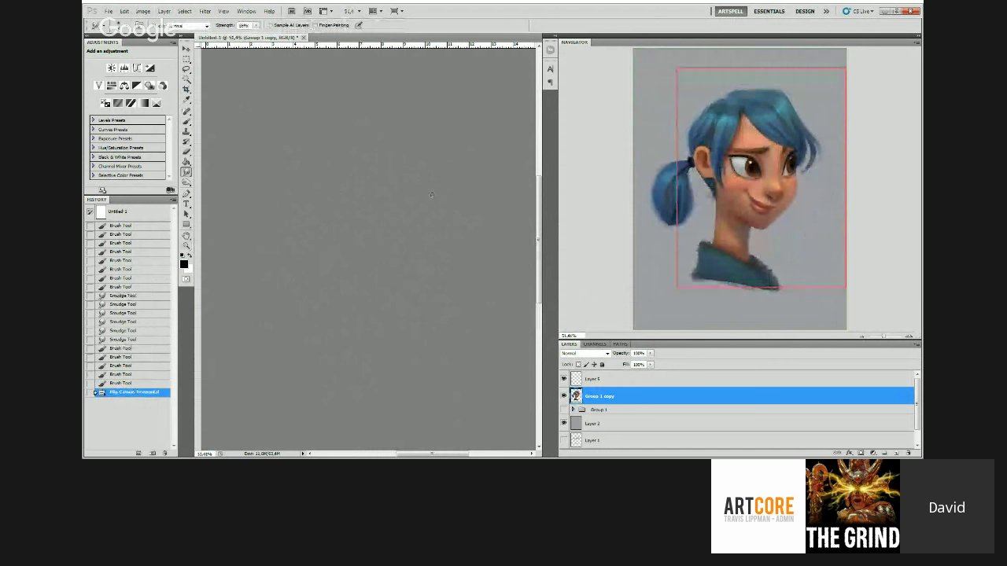
{"action": "left_click_drag", "start_coordinate": [431, 194], "coordinate": [429, 213]}
{"action": "key", "text": "ctrl+z"}
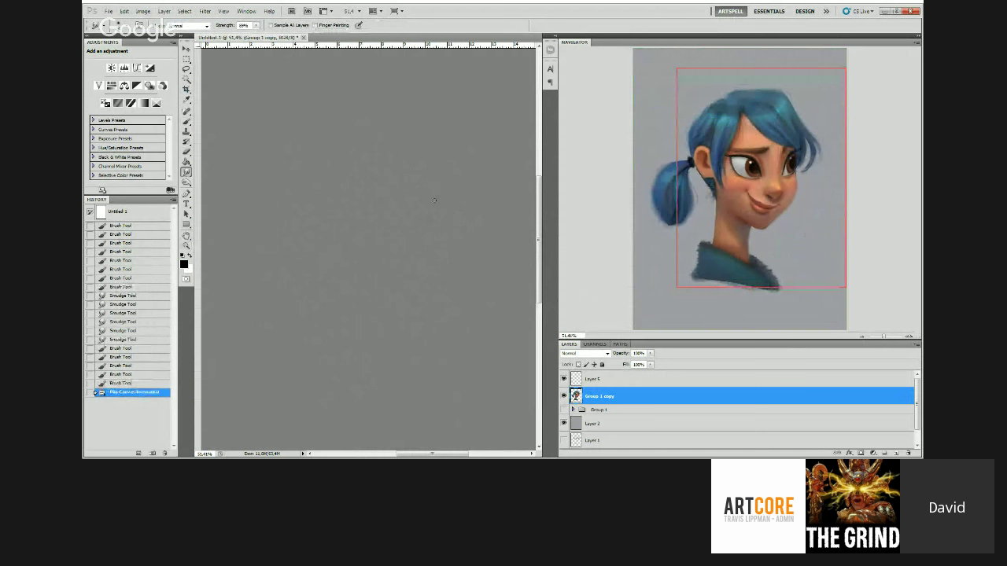
{"action": "mouse_move", "coordinate": [423, 222]}
{"action": "left_mouse_down"}
{"action": "mouse_move", "coordinate": [443, 163]}
{"action": "mouse_move", "coordinate": [453, 203]}
{"action": "mouse_move", "coordinate": [414, 174]}
{"action": "mouse_move", "coordinate": [313, 180]}
{"action": "left_mouse_up"}
Step: Select the front of the face with a rectangular marquee, reshape it with Liquify and deselect
{"action": "key", "text": "z"}
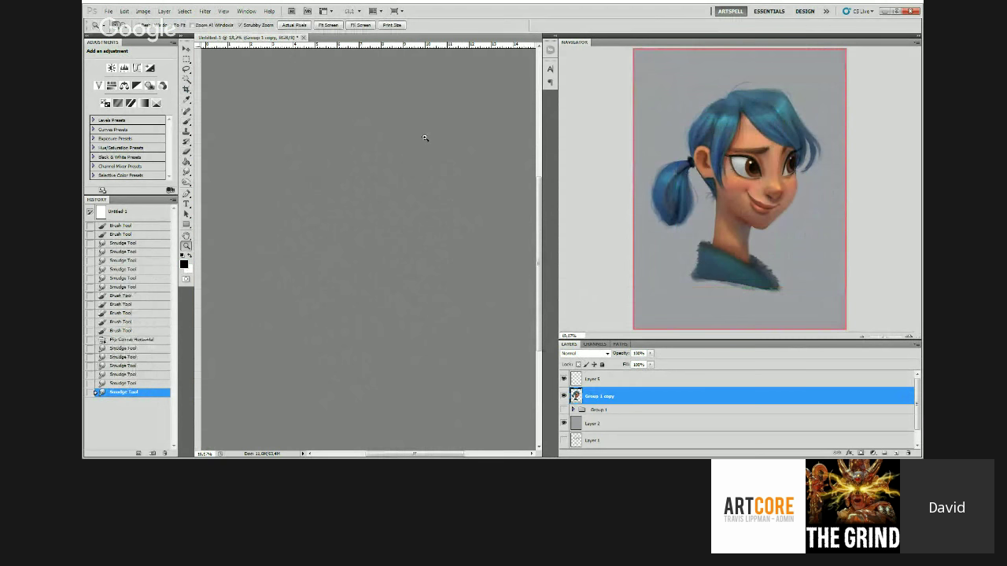
{"action": "key", "text": "m"}
{"action": "left_click_drag", "start_coordinate": [378, 138], "coordinate": [457, 283]}
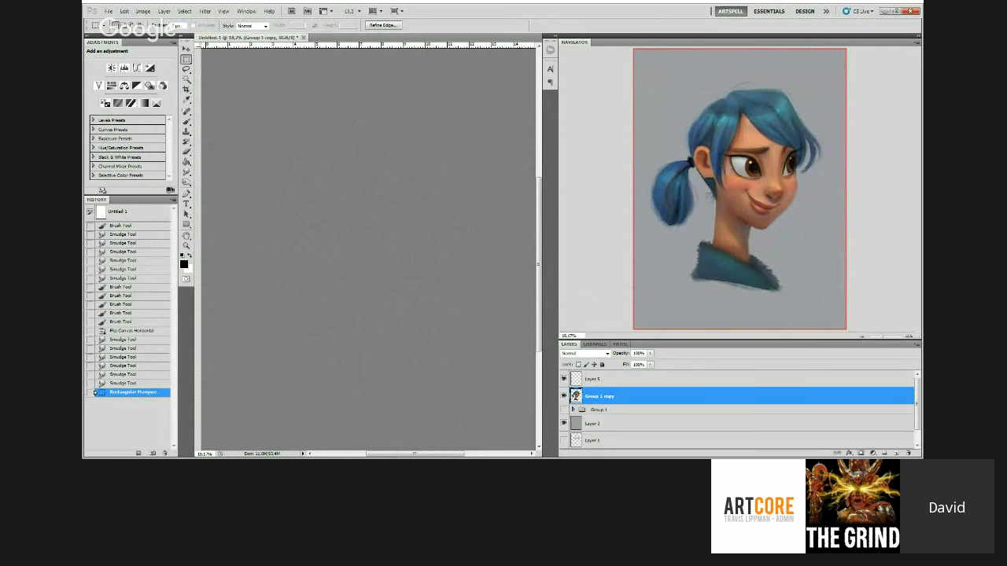
{"action": "key", "text": "z"}
{"action": "key", "text": "ctrl+d"}
Step: Flip the canvas horizontally back to its original orientation
{"action": "left_click", "coordinate": [143, 11]}
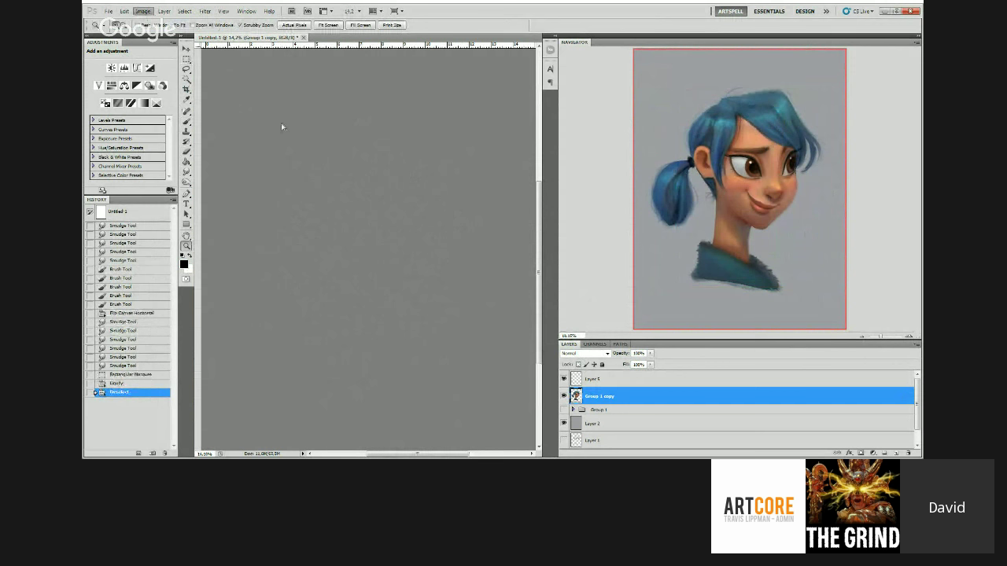
{"action": "left_click_drag", "start_coordinate": [397, 177], "coordinate": [391, 180]}
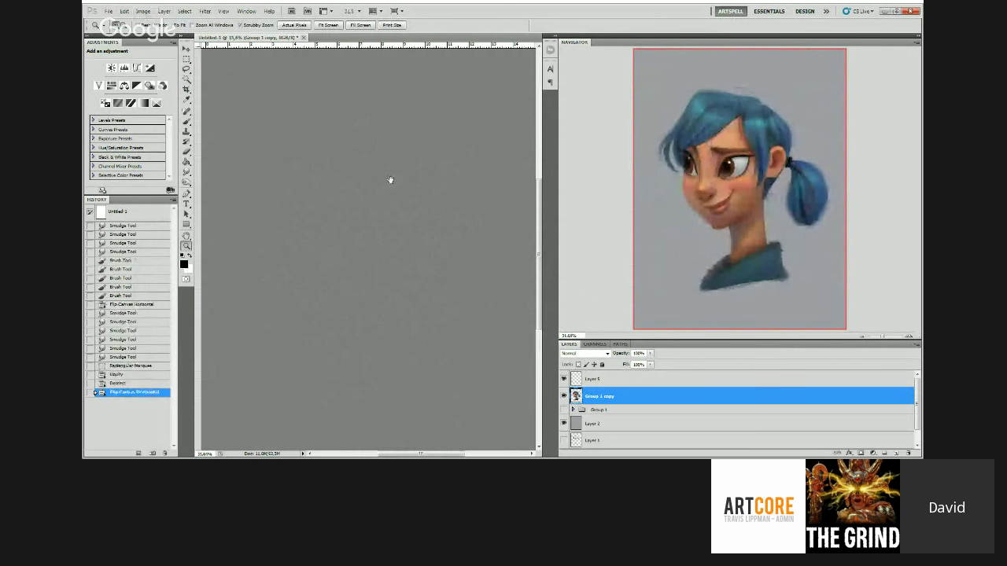
Step: Load the selection of a layer inside Group 1, apply Color Balance to that area of Group 1 copy, and deselect
{"action": "left_click", "coordinate": [573, 409]}
{"action": "left_click", "coordinate": [591, 423], "text": "ctrl"}
{"action": "left_click", "coordinate": [573, 409]}
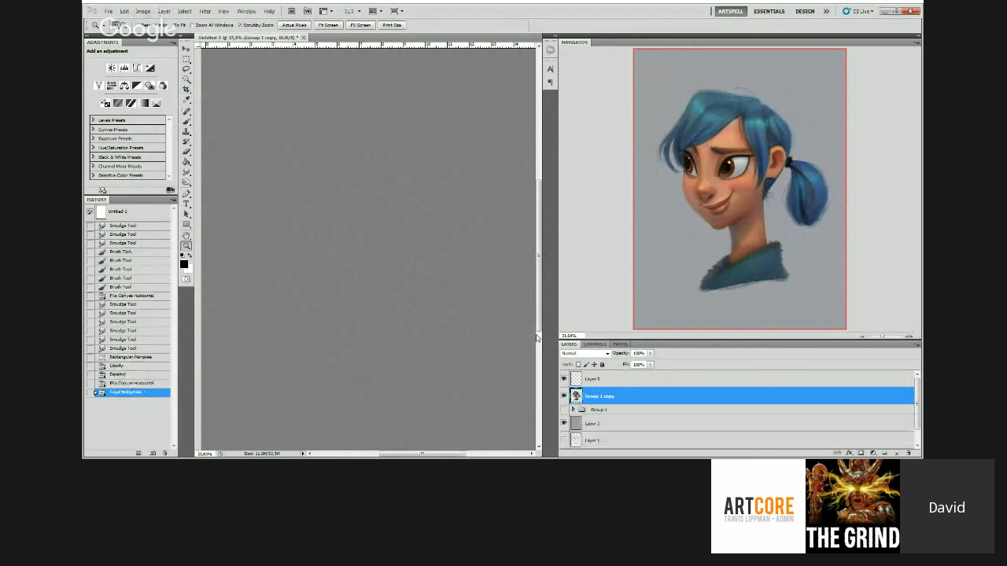
{"action": "left_click_drag", "start_coordinate": [383, 182], "coordinate": [381, 181]}
{"action": "key", "text": "i"}
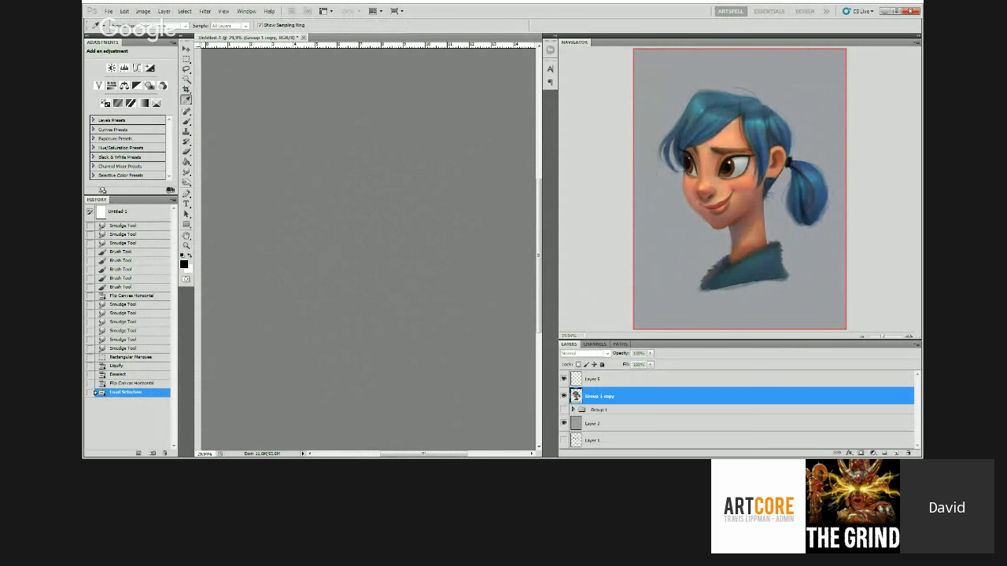
{"action": "left_click", "coordinate": [704, 118]}
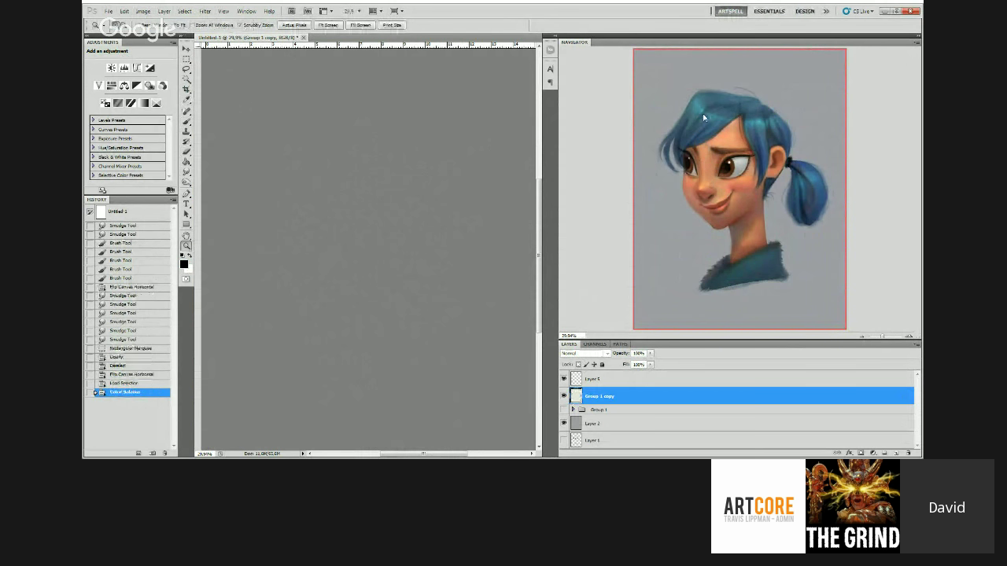
{"action": "key", "text": "ctrl+d"}
Step: Apply a Vibrance adjustment to the whole Group 1 copy layer
{"action": "left_click_drag", "start_coordinate": [370, 117], "coordinate": [333, 116]}
{"action": "left_click", "coordinate": [143, 11]}
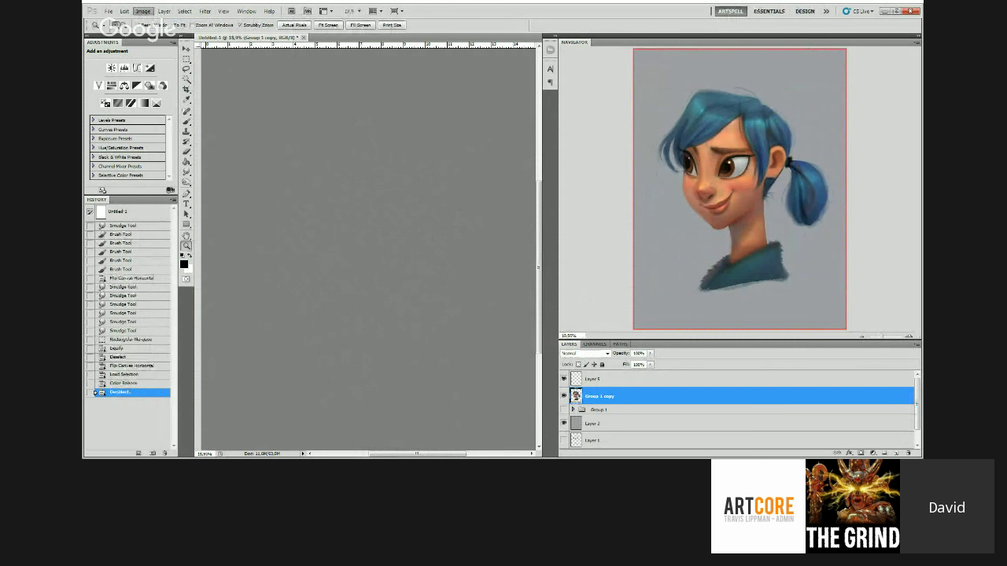
{"action": "key", "text": "i"}
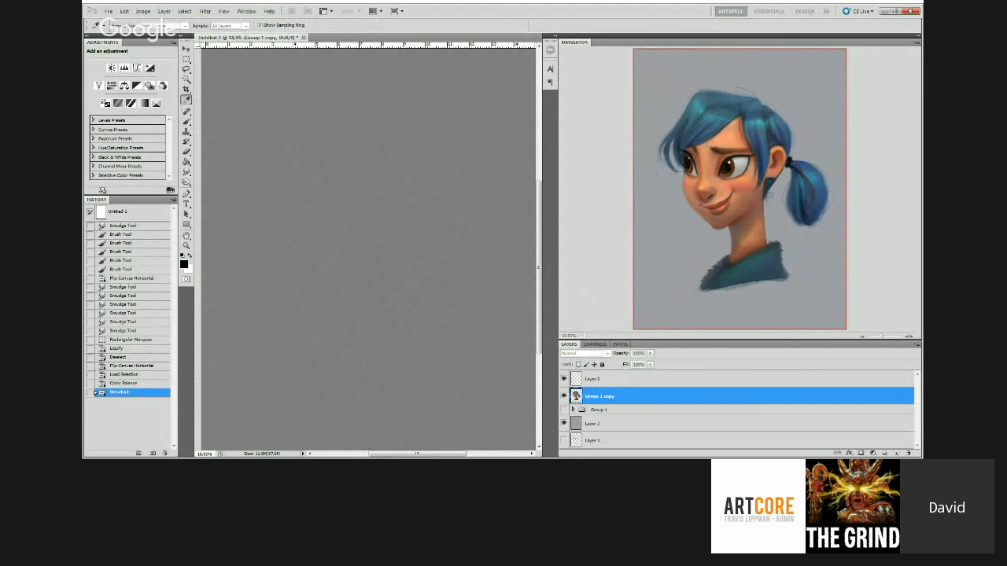
{"action": "key", "text": "z"}
Step: Smudge the ponytail strands beside and below the hair tie with several strokes
{"action": "mouse_move", "coordinate": [375, 172]}
{"action": "left_mouse_down"}
{"action": "mouse_move", "coordinate": [417, 176]}
{"action": "mouse_move", "coordinate": [410, 171]}
{"action": "left_mouse_up"}
{"action": "scroll", "coordinate": [417, 175], "scroll_direction": "up", "scroll_amount": 1}
{"action": "key", "text": "r"}
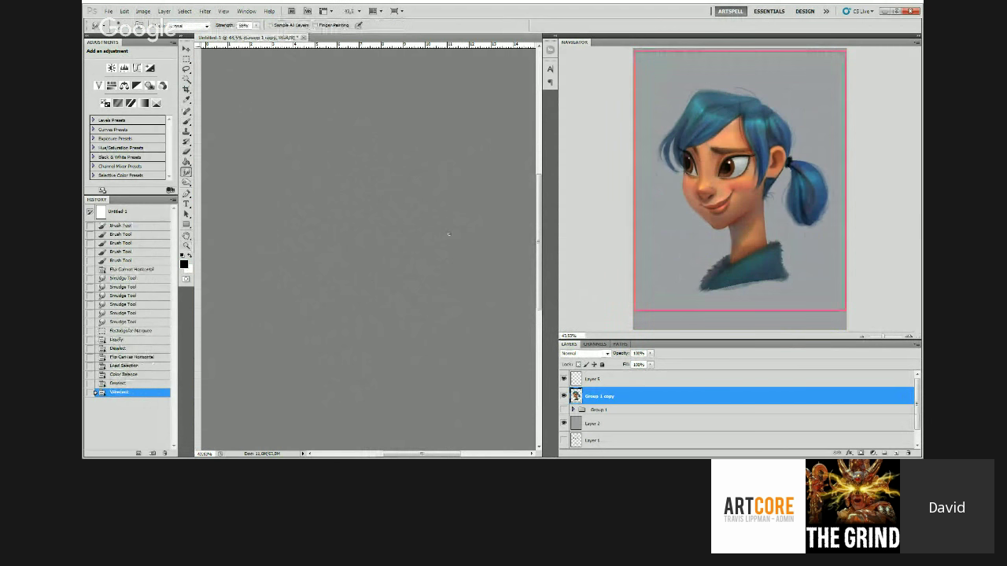
{"action": "left_click_drag", "start_coordinate": [453, 241], "coordinate": [462, 247]}
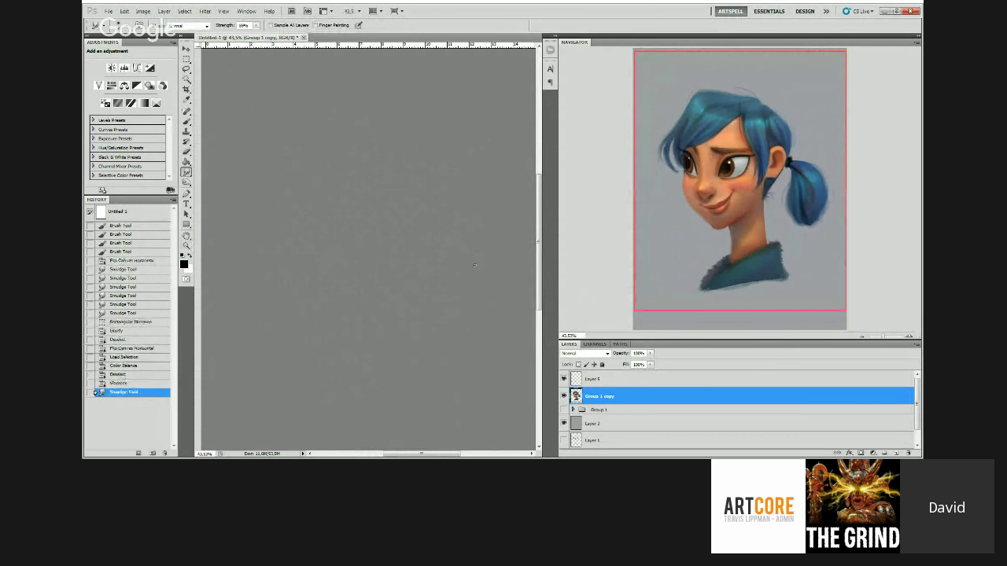
{"action": "mouse_move", "coordinate": [474, 265]}
{"action": "left_mouse_down"}
{"action": "mouse_move", "coordinate": [479, 257]}
{"action": "mouse_move", "coordinate": [462, 284]}
{"action": "mouse_move", "coordinate": [464, 240]}
{"action": "left_mouse_up"}
{"action": "left_click_drag", "start_coordinate": [463, 240], "coordinate": [449, 203]}
Step: Sample a dark blue from the hair and brush it over the start of the ponytail by the hair tie
{"action": "key", "text": "ctrl+space"}
{"action": "left_click", "coordinate": [442, 203], "text": "alt"}
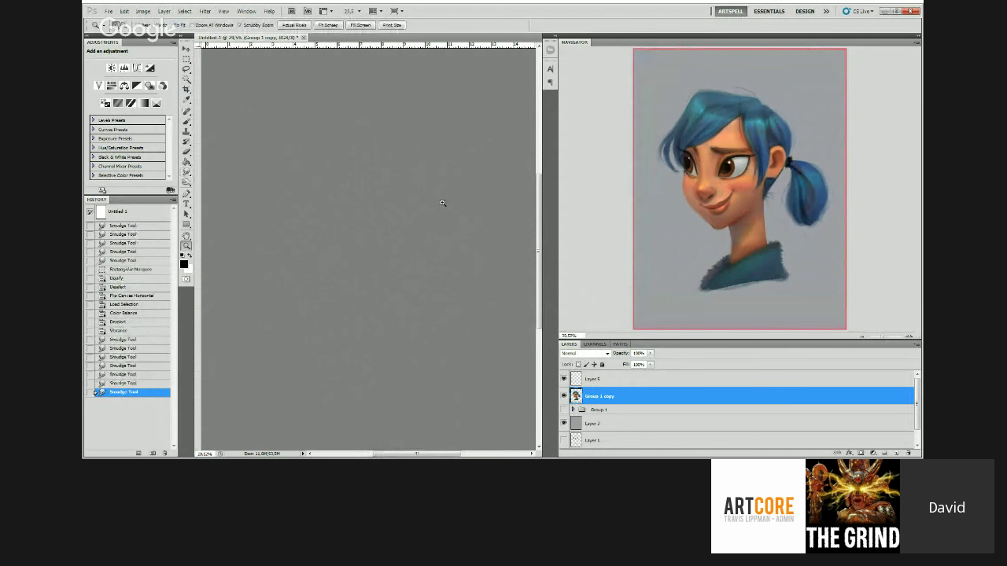
{"action": "key", "text": "b"}
{"action": "left_click", "coordinate": [439, 189], "text": "alt"}
{"action": "mouse_move", "coordinate": [440, 195]}
{"action": "left_mouse_down"}
{"action": "mouse_move", "coordinate": [446, 243]}
{"action": "mouse_move", "coordinate": [440, 220]}
{"action": "left_mouse_up"}
{"action": "left_click_drag", "start_coordinate": [439, 228], "coordinate": [437, 216]}
Step: Load a layer selection from Group 1 and apply a Selective Color adjustment to that area of Group 1 copy
{"action": "key", "text": "z"}
{"action": "left_click_drag", "start_coordinate": [439, 210], "coordinate": [429, 208]}
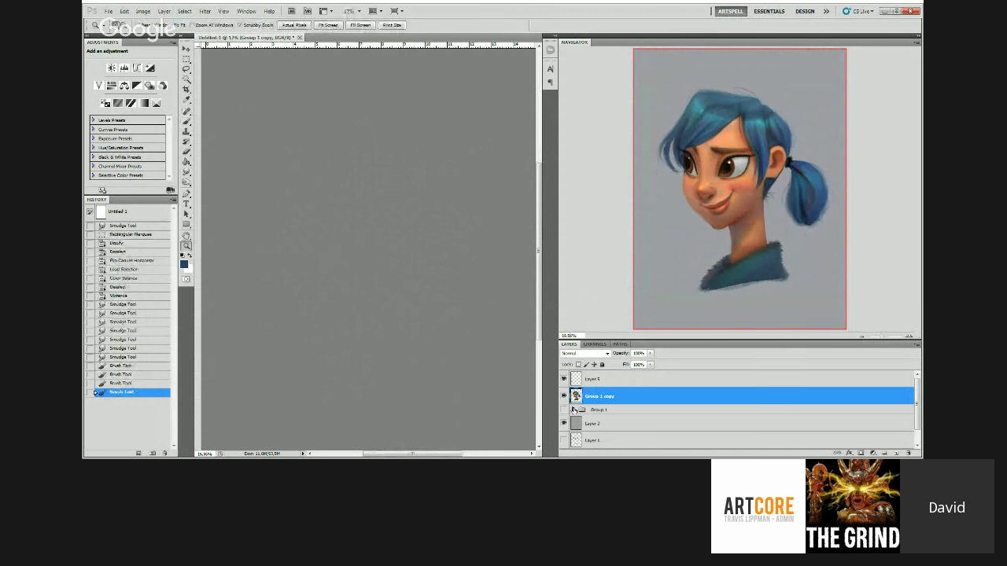
{"action": "left_click", "coordinate": [573, 410], "text": "ctrl"}
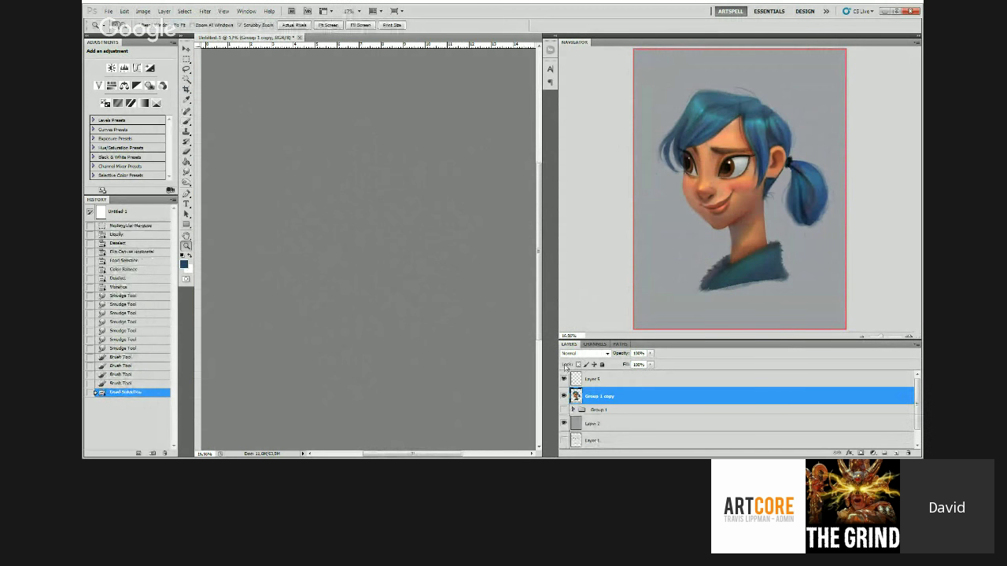
{"action": "left_click_drag", "start_coordinate": [378, 228], "coordinate": [391, 226]}
{"action": "left_click", "coordinate": [146, 12]}
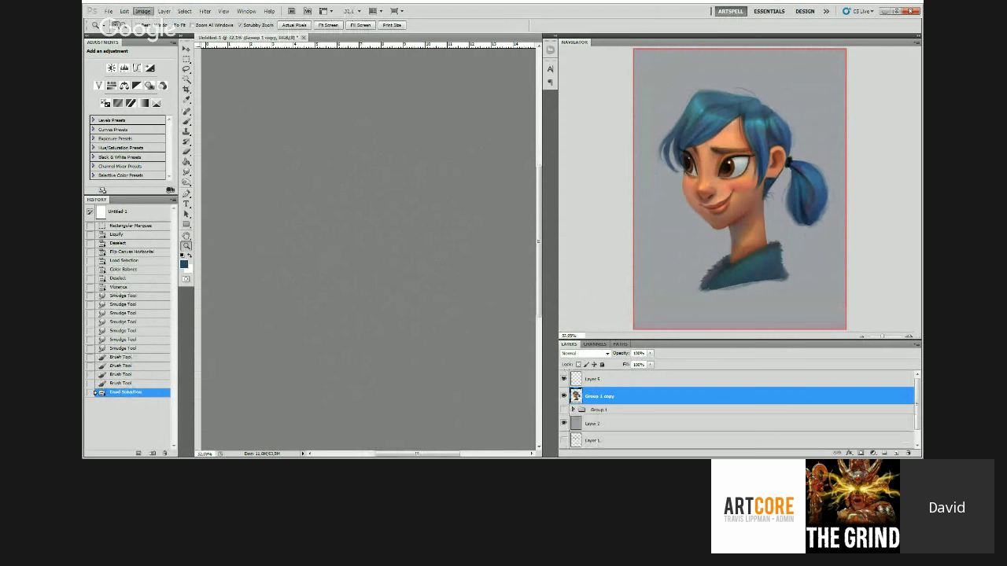
{"action": "key", "text": "i"}
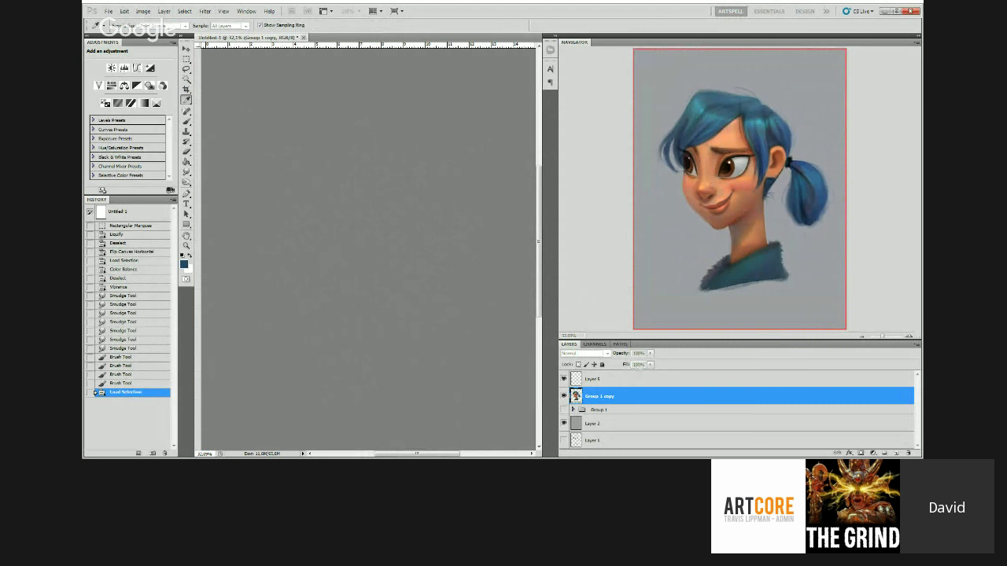
{"action": "key", "text": "z"}
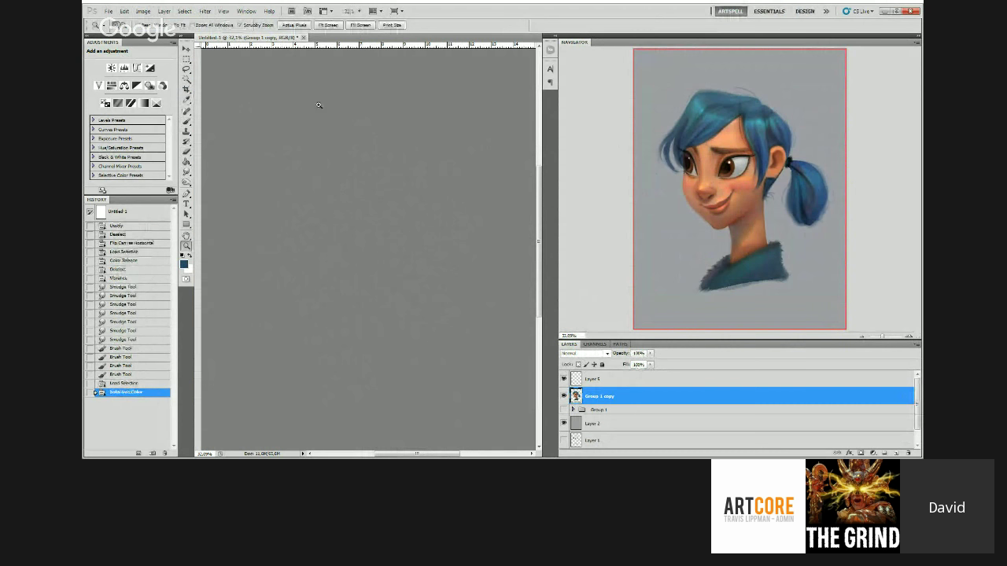
Step: Apply a Vibrance adjustment to the selected area of Group 1 copy and deselect it
{"action": "left_click_drag", "start_coordinate": [318, 105], "coordinate": [271, 92]}
{"action": "left_click", "coordinate": [142, 12]}
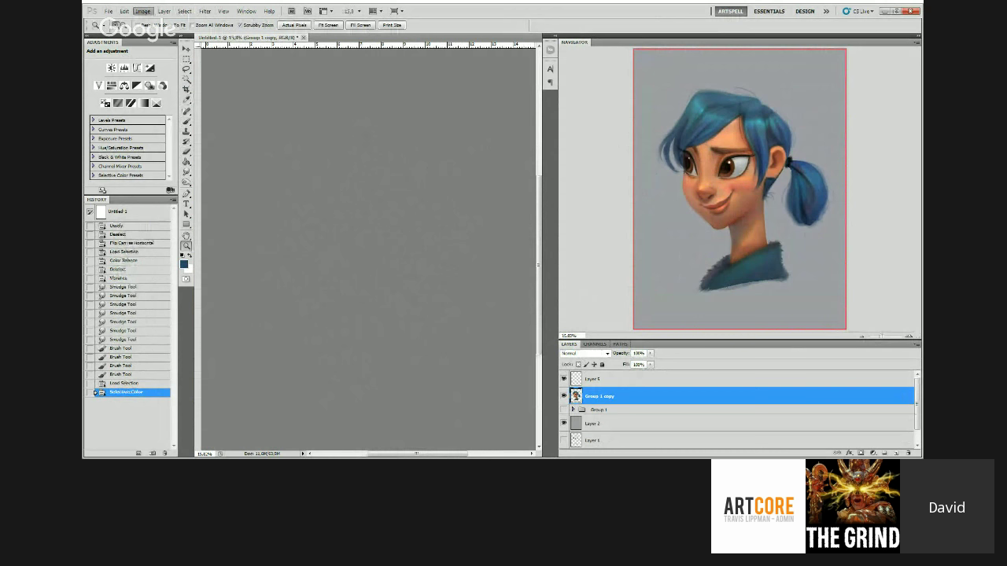
{"action": "key", "text": "i"}
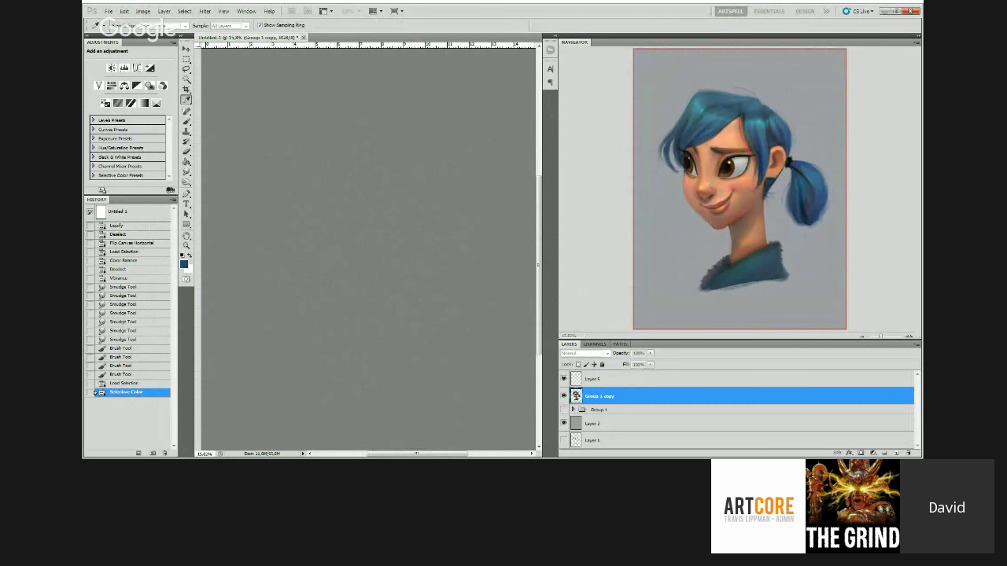
{"action": "key", "text": "z"}
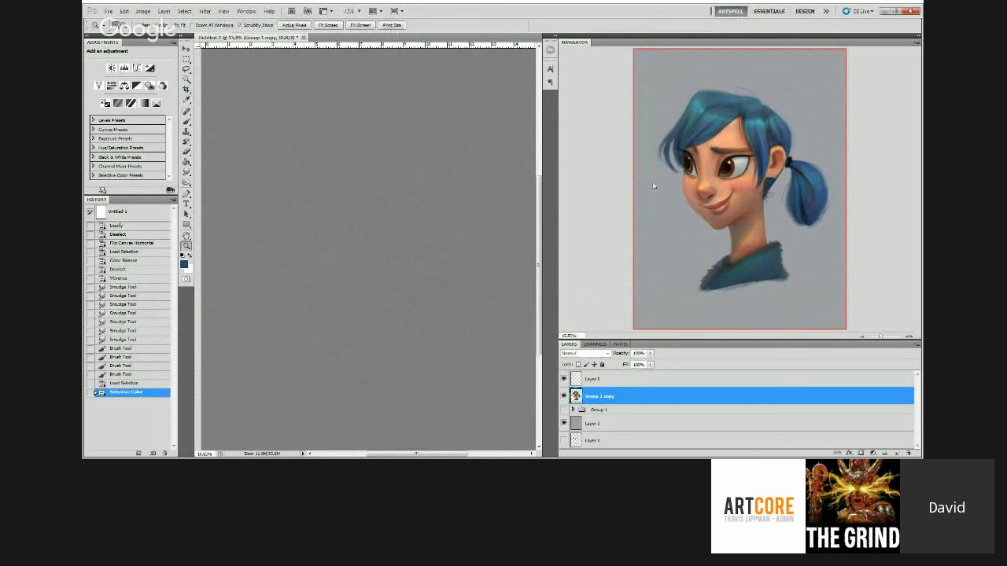
{"action": "left_click", "coordinate": [409, 177]}
{"action": "left_click", "coordinate": [408, 182], "text": "alt"}
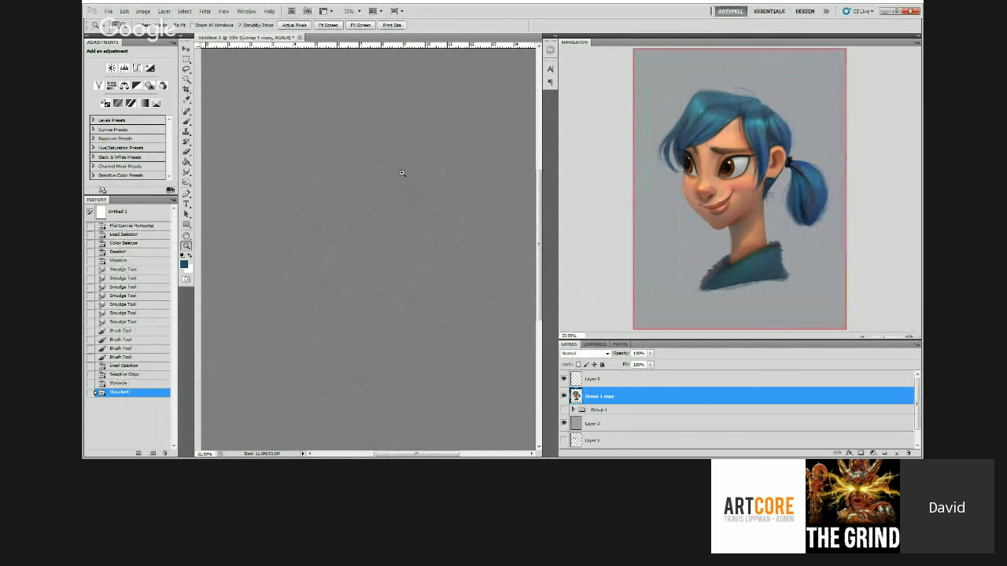
{"action": "mouse_move", "coordinate": [414, 181]}
{"action": "left_mouse_down"}
{"action": "mouse_move", "coordinate": [391, 190]}
{"action": "mouse_move", "coordinate": [401, 200]}
{"action": "mouse_move", "coordinate": [391, 225]}
{"action": "mouse_move", "coordinate": [410, 177]}
{"action": "left_mouse_up"}
{"action": "left_click", "coordinate": [399, 199], "text": "alt"}
Step: Pick a bright red as the foreground colour and brush it over the lips
{"action": "key", "text": "b"}
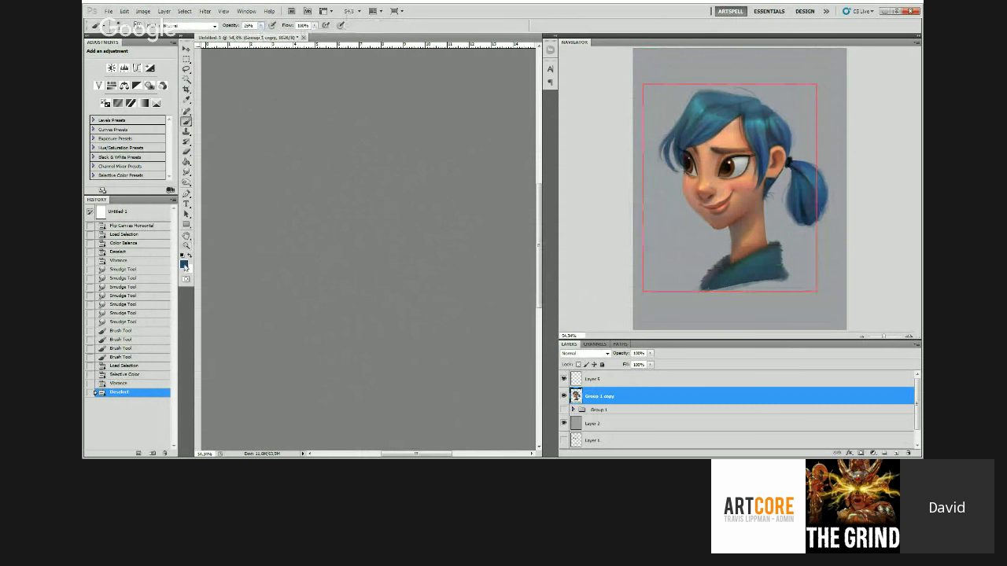
{"action": "key", "text": "i"}
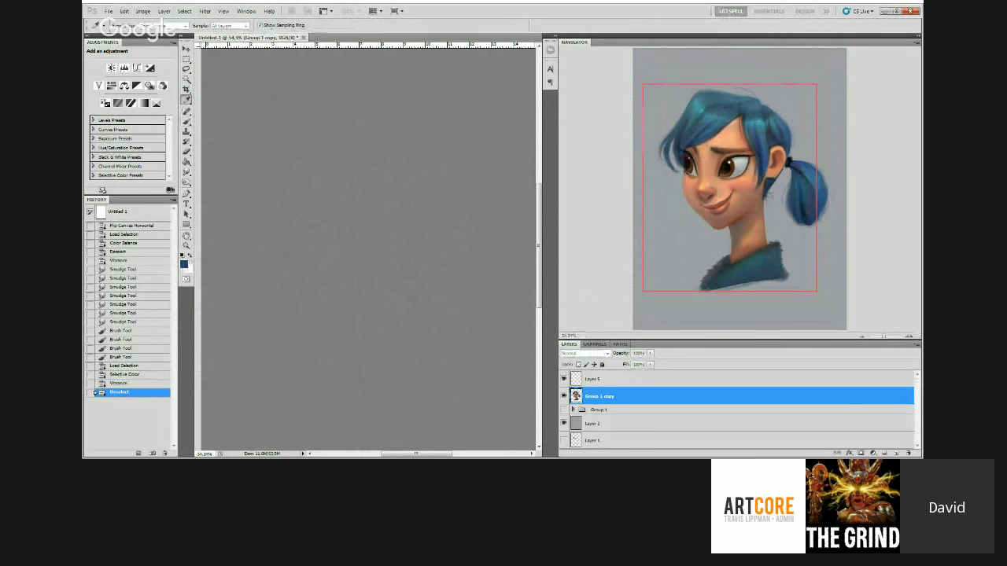
{"action": "key", "text": "Return"}
{"action": "left_click", "coordinate": [340, 283]}
{"action": "key", "text": "ctrl+z"}
{"action": "left_click_drag", "start_coordinate": [348, 277], "coordinate": [340, 281]}
{"action": "left_click_drag", "start_coordinate": [348, 278], "coordinate": [338, 281]}
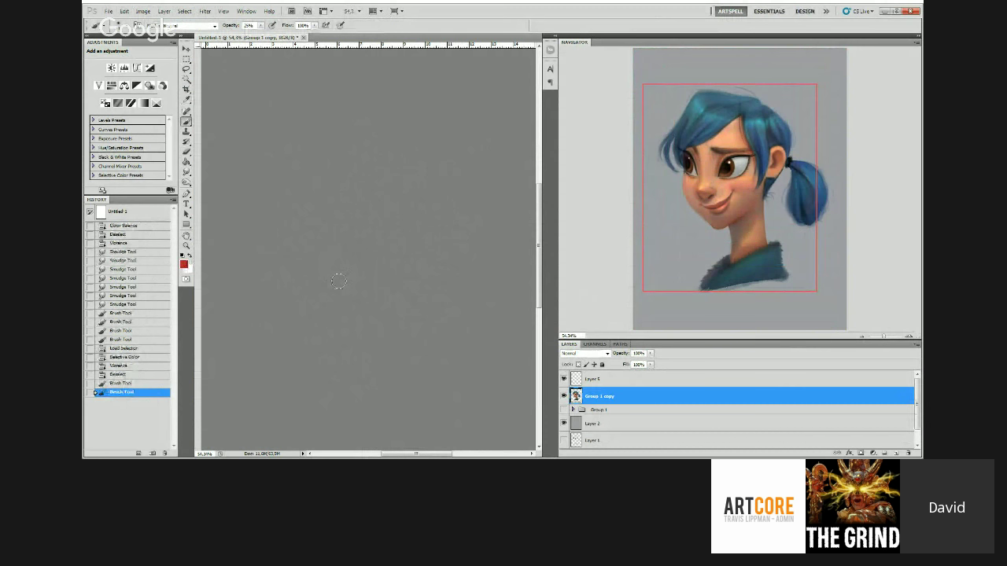
{"action": "left_click", "coordinate": [338, 281]}
Step: Brush touches of the red around the far eye and nose
{"action": "key", "text": "z"}
{"action": "left_click", "coordinate": [347, 237], "text": "alt"}
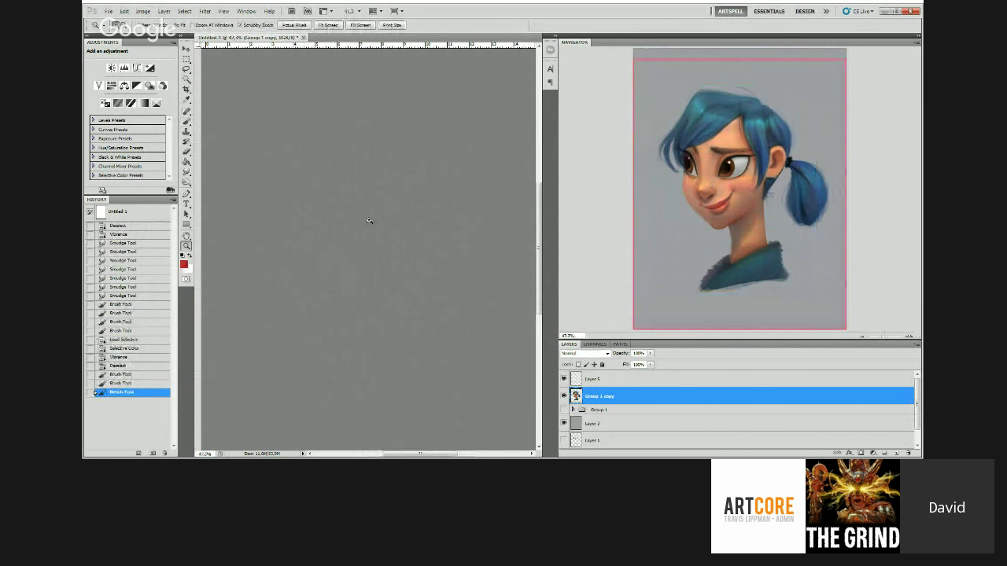
{"action": "key", "text": "b"}
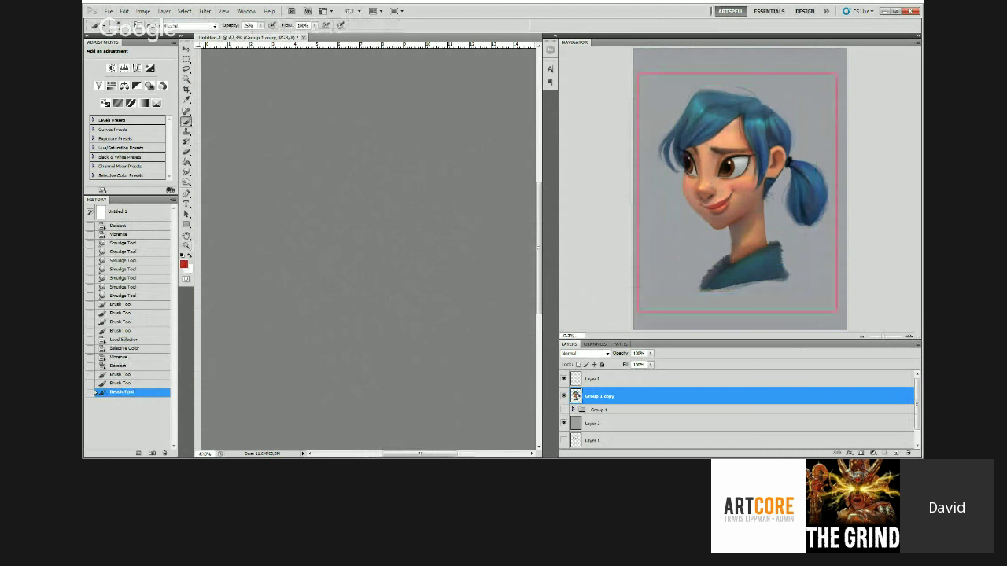
{"action": "left_click_drag", "start_coordinate": [287, 206], "coordinate": [284, 216]}
{"action": "key", "text": "z"}
{"action": "left_click", "coordinate": [278, 167], "text": "alt"}
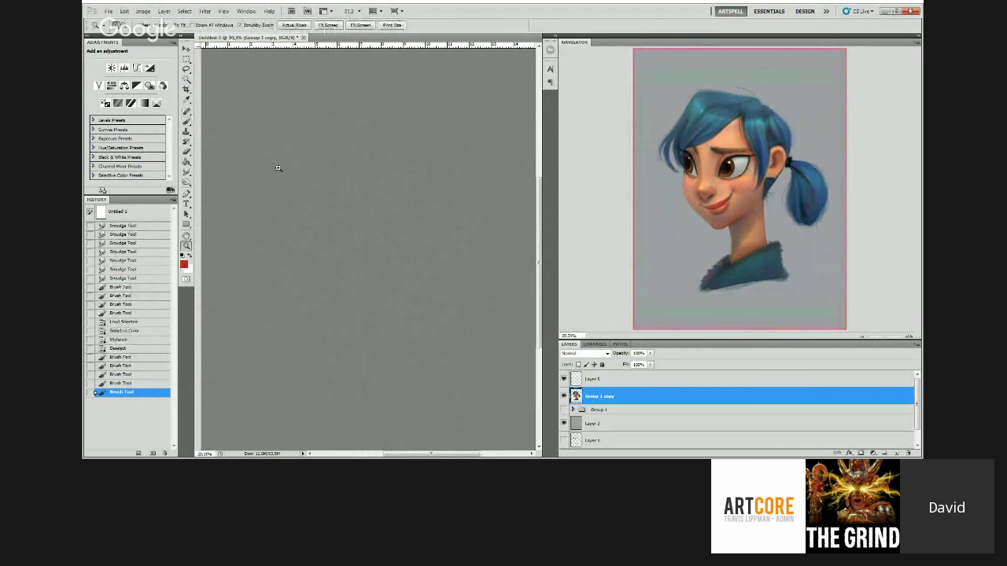
{"action": "left_click", "coordinate": [335, 173]}
{"action": "key", "text": "b"}
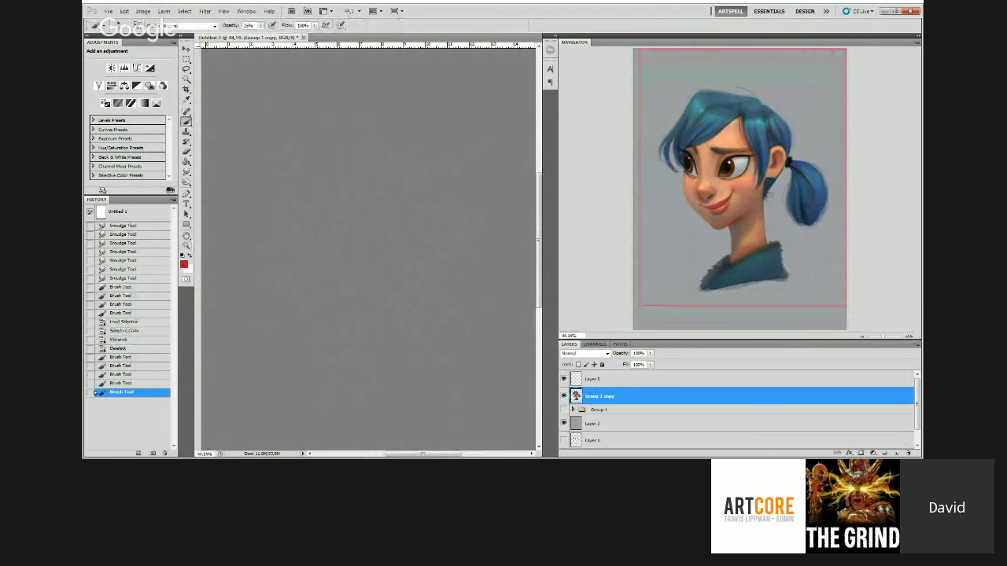
{"action": "left_click_drag", "start_coordinate": [315, 241], "coordinate": [283, 194]}
Step: Apply a Selective Color adjustment to the whole Group 1 copy layer
{"action": "key", "text": "z"}
{"action": "left_click_drag", "start_coordinate": [398, 214], "coordinate": [346, 215]}
{"action": "left_click", "coordinate": [142, 11]}
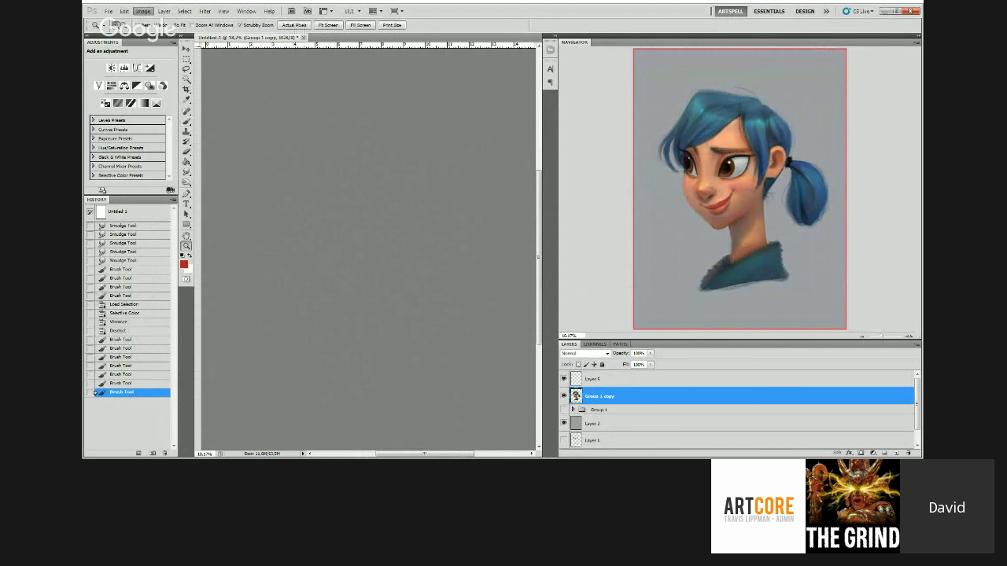
{"action": "key", "text": "i"}
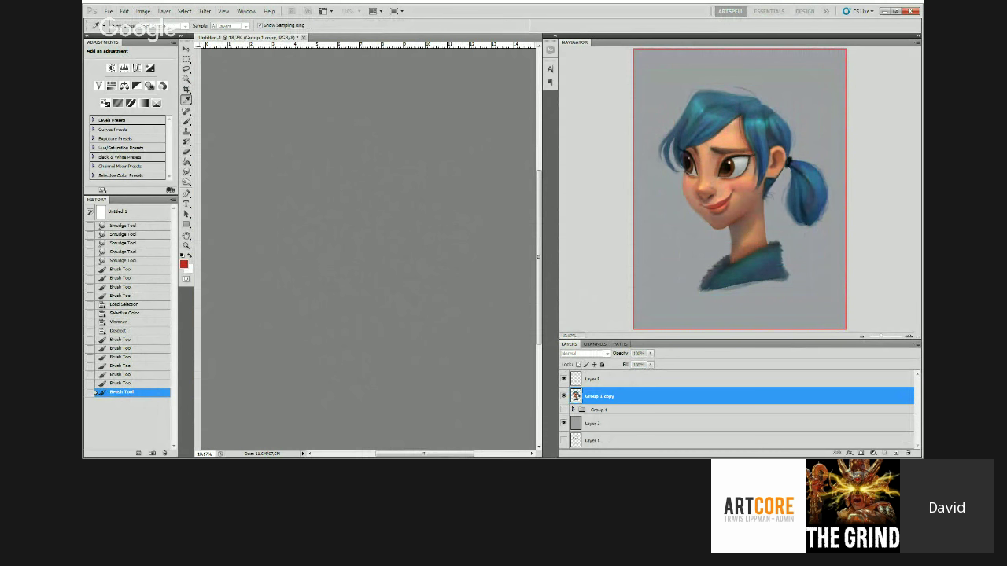
{"action": "key", "text": "z"}
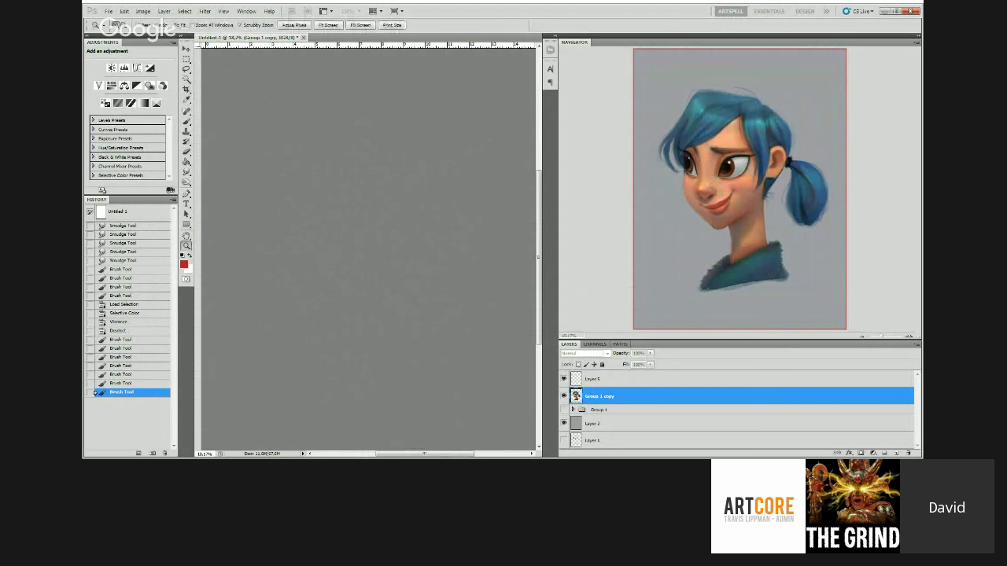
Step: Sample a dark red from the lips and brush it along the mouth, stepping back through the history to drop unwanted strokes
{"action": "left_click_drag", "start_coordinate": [366, 201], "coordinate": [379, 219]}
{"action": "key", "text": "b"}
{"action": "left_click", "coordinate": [339, 293], "text": "alt"}
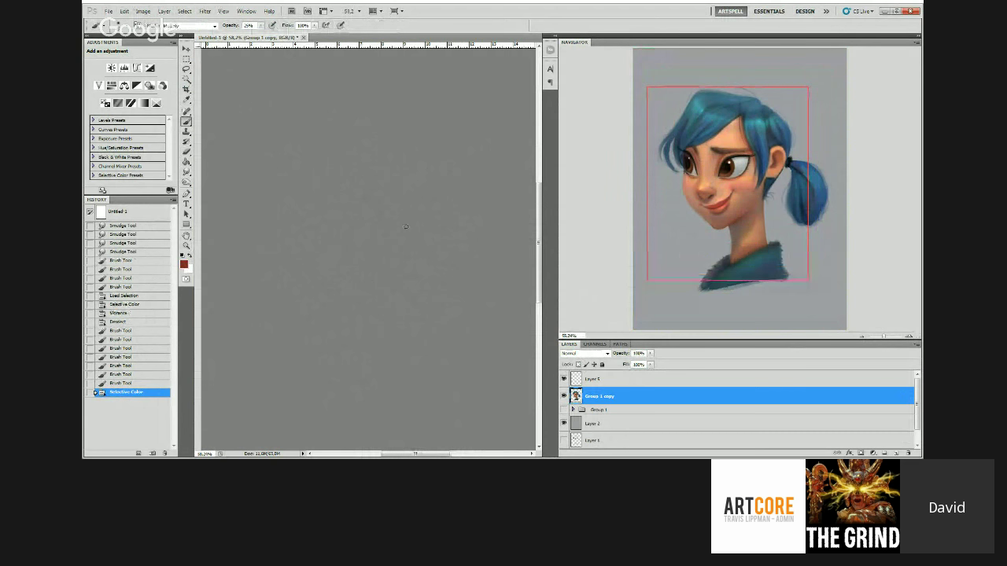
{"action": "mouse_move", "coordinate": [310, 292]}
{"action": "left_mouse_down"}
{"action": "mouse_move", "coordinate": [339, 299]}
{"action": "mouse_move", "coordinate": [354, 257]}
{"action": "mouse_move", "coordinate": [117, 365]}
{"action": "left_mouse_up"}
{"action": "key", "text": "z"}
{"action": "left_click", "coordinate": [118, 375]}
{"action": "left_click", "coordinate": [371, 292]}
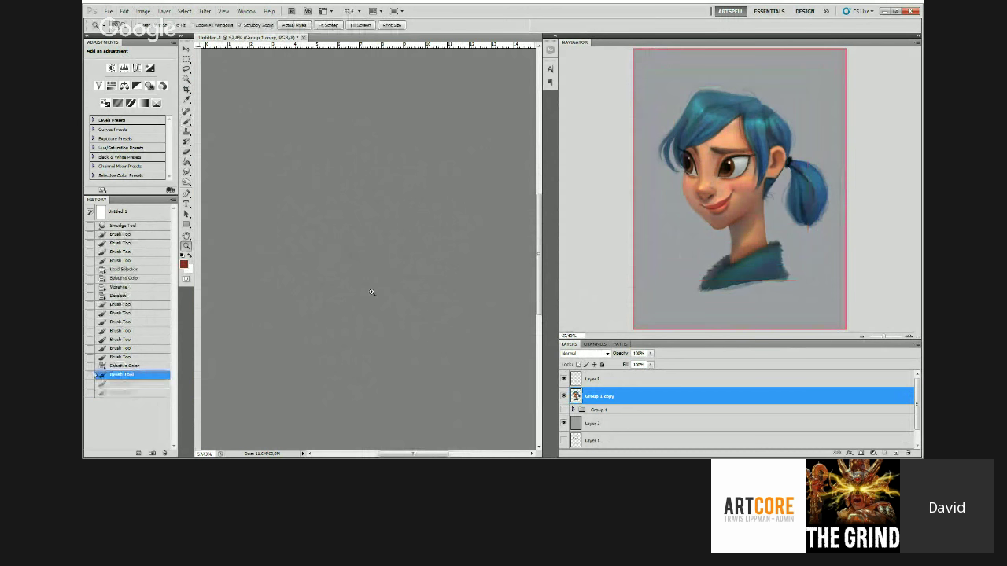
{"action": "key", "text": "b"}
{"action": "left_click", "coordinate": [333, 259]}
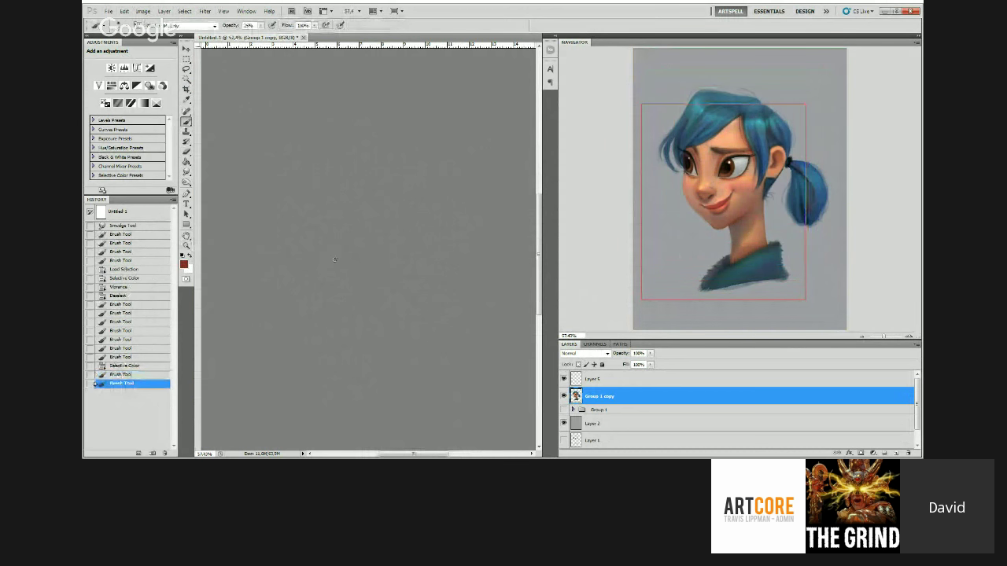
{"action": "left_click", "coordinate": [334, 260]}
Step: Set the brush mode to Color Dodge, sample a peach skin tone and dab highlights on the lower lip
{"action": "key", "text": "z"}
{"action": "mouse_move", "coordinate": [357, 215]}
{"action": "left_mouse_down"}
{"action": "mouse_move", "coordinate": [368, 202]}
{"action": "mouse_move", "coordinate": [391, 205]}
{"action": "left_mouse_up"}
{"action": "key", "text": "b"}
{"action": "left_click", "coordinate": [214, 26]}
{"action": "left_click", "coordinate": [199, 141]}
{"action": "key", "text": "shift+alt+d"}
{"action": "left_click", "coordinate": [402, 218], "text": "alt"}
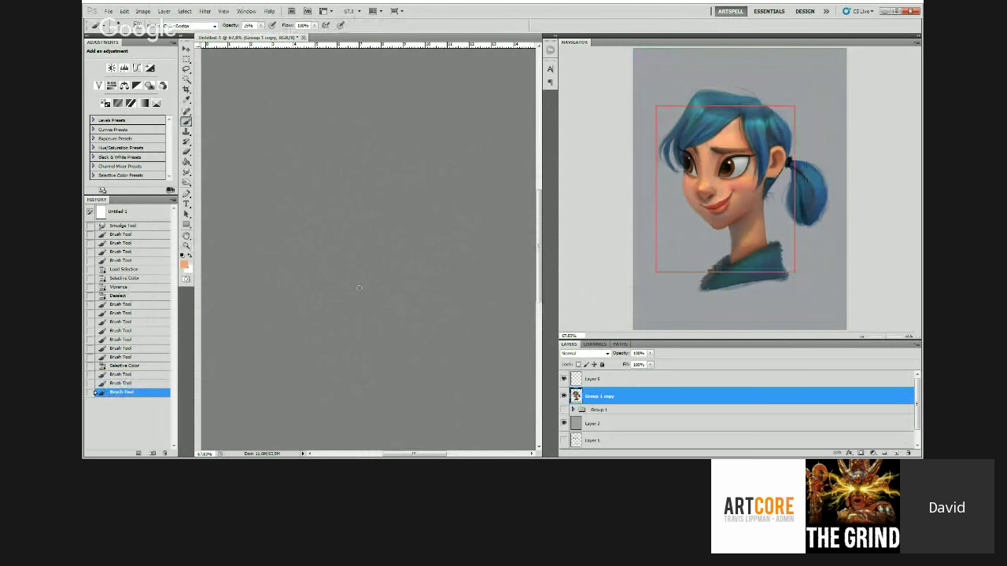
{"action": "left_click", "coordinate": [354, 294]}
{"action": "left_click_drag", "start_coordinate": [354, 295], "coordinate": [353, 263]}
{"action": "key", "text": "ctrl+z"}
{"action": "key", "text": "z"}
{"action": "left_click_drag", "start_coordinate": [364, 222], "coordinate": [329, 220]}
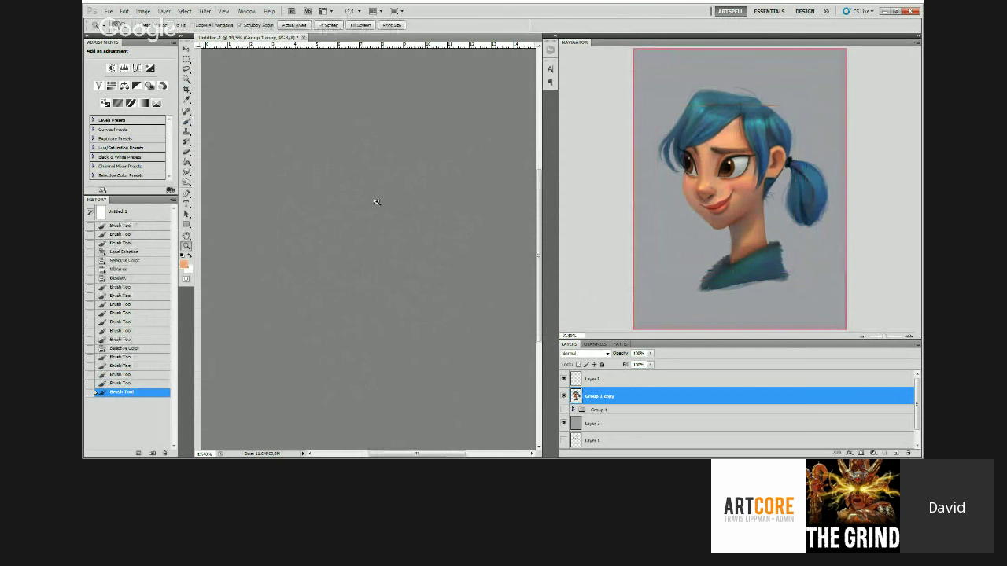
Step: Brush dark teal strokes along the lower and back edges of the collar
{"action": "key", "text": "b"}
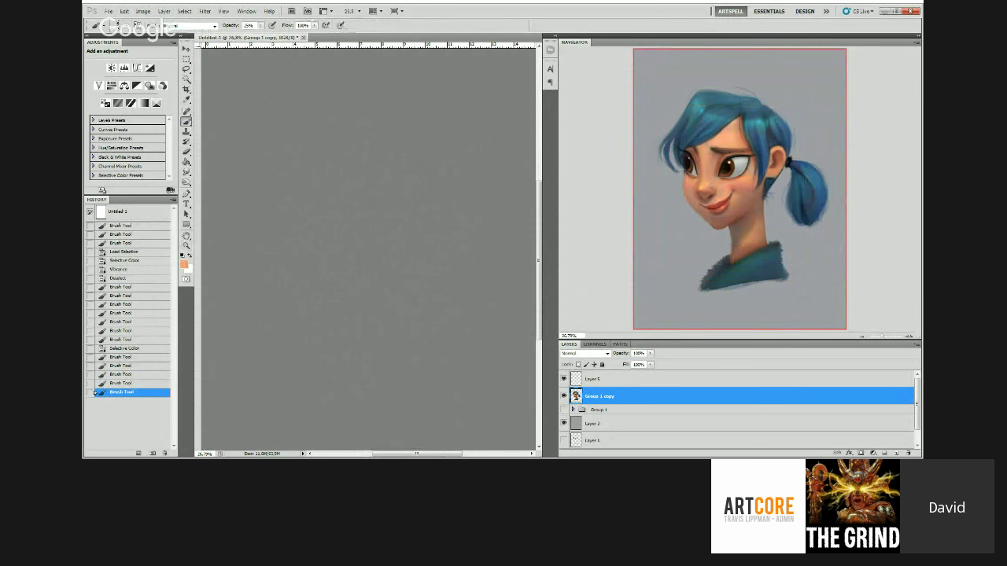
{"action": "key", "text": "d"}
{"action": "mouse_move", "coordinate": [349, 305]}
{"action": "left_mouse_down"}
{"action": "mouse_move", "coordinate": [343, 310]}
{"action": "mouse_move", "coordinate": [351, 308]}
{"action": "left_mouse_up"}
{"action": "left_click_drag", "start_coordinate": [354, 305], "coordinate": [367, 305]}
{"action": "left_click_drag", "start_coordinate": [373, 297], "coordinate": [380, 302]}
{"action": "left_click_drag", "start_coordinate": [383, 297], "coordinate": [387, 300]}
{"action": "mouse_move", "coordinate": [405, 251]}
{"action": "left_mouse_down"}
{"action": "mouse_move", "coordinate": [435, 247]}
{"action": "mouse_move", "coordinate": [411, 245]}
{"action": "left_mouse_up"}
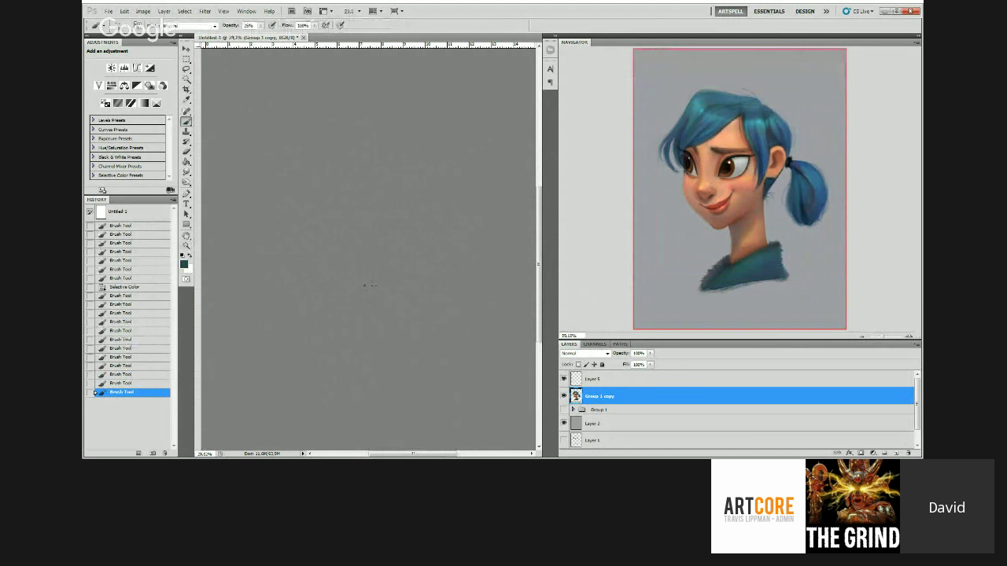
{"action": "left_click", "coordinate": [403, 294]}
{"action": "left_click", "coordinate": [420, 281]}
{"action": "left_click", "coordinate": [425, 279]}
{"action": "left_click", "coordinate": [433, 259]}
{"action": "left_click", "coordinate": [469, 218]}
Step: Sample a teal from the collar and extend the garment with loose strokes below its lower edge
{"action": "left_click", "coordinate": [361, 287], "text": "alt"}
{"action": "mouse_move", "coordinate": [367, 301]}
{"action": "left_mouse_down"}
{"action": "mouse_move", "coordinate": [392, 301]}
{"action": "mouse_move", "coordinate": [379, 303]}
{"action": "left_mouse_up"}
{"action": "key", "text": "ctrl+z"}
{"action": "key", "text": "ctrl+z"}
{"action": "left_click", "coordinate": [382, 299], "text": "alt"}
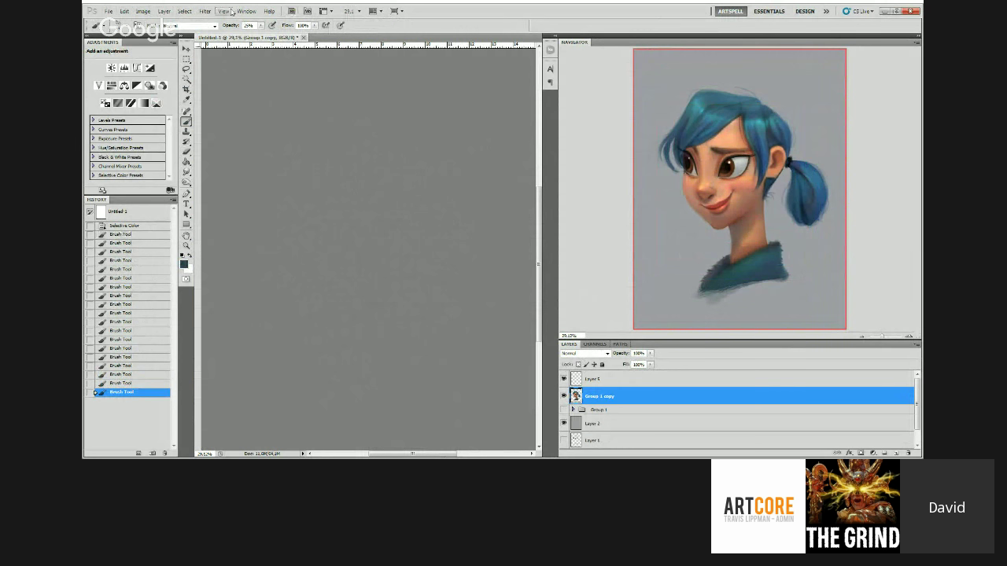
{"action": "mouse_move", "coordinate": [382, 292]}
{"action": "left_mouse_down"}
{"action": "mouse_move", "coordinate": [377, 303]}
{"action": "mouse_move", "coordinate": [445, 288]}
{"action": "mouse_move", "coordinate": [445, 259]}
{"action": "left_mouse_up"}
Step: Sample further teal tones and fill in the faded area beneath the collar
{"action": "left_click", "coordinate": [382, 293], "text": "alt"}
{"action": "left_click", "coordinate": [358, 312], "text": "alt"}
{"action": "left_click", "coordinate": [416, 295], "text": "alt"}
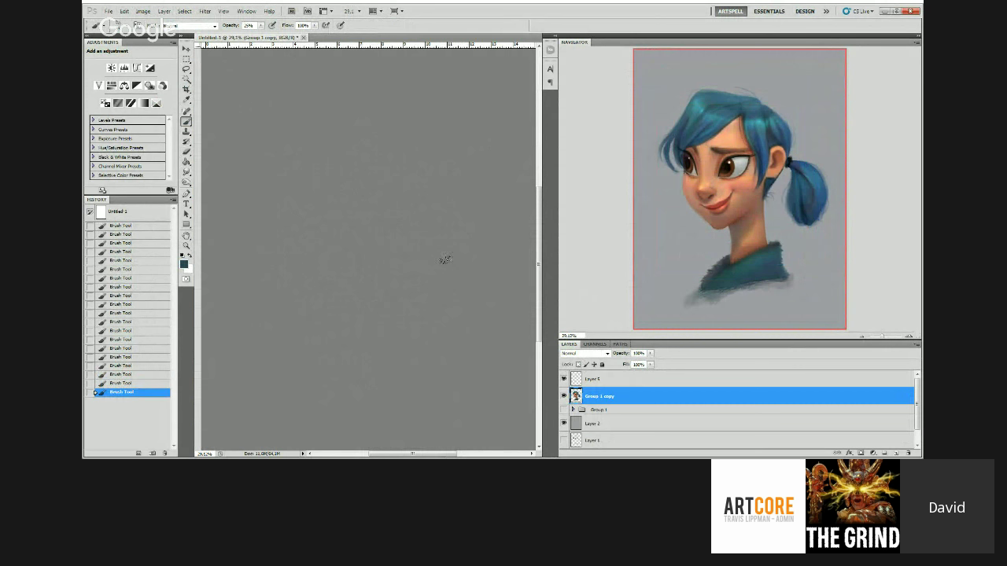
{"action": "mouse_move", "coordinate": [400, 285]}
{"action": "left_mouse_down"}
{"action": "mouse_move", "coordinate": [427, 292]}
{"action": "mouse_move", "coordinate": [429, 307]}
{"action": "mouse_move", "coordinate": [456, 306]}
{"action": "mouse_move", "coordinate": [442, 281]}
{"action": "mouse_move", "coordinate": [447, 306]}
{"action": "mouse_move", "coordinate": [361, 310]}
{"action": "mouse_move", "coordinate": [421, 283]}
{"action": "left_mouse_up"}
{"action": "left_click", "coordinate": [402, 293], "text": "alt"}
Step: Brush sampled blue-green tones over the collar's front edge and lower back to blend the garment
{"action": "key", "text": "z"}
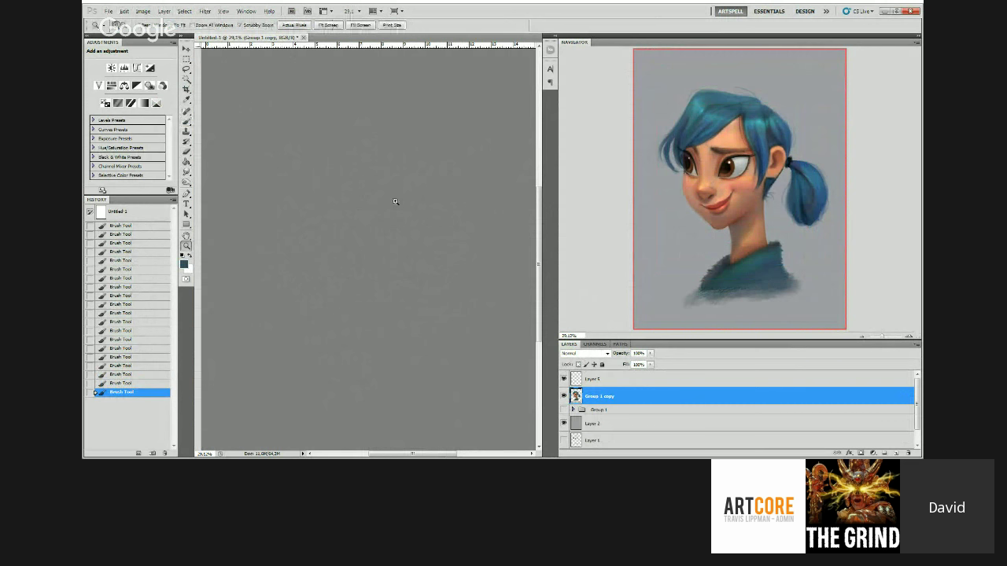
{"action": "left_click", "coordinate": [395, 201], "text": "alt"}
{"action": "key", "text": "b"}
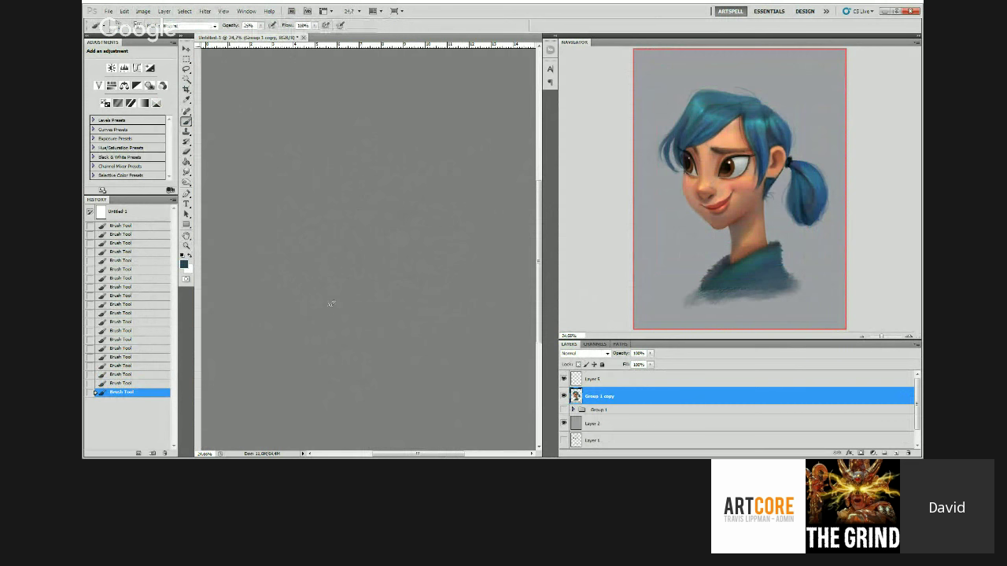
{"action": "left_click_drag", "start_coordinate": [331, 304], "coordinate": [356, 283]}
{"action": "left_click", "coordinate": [414, 296], "text": "alt"}
{"action": "left_click_drag", "start_coordinate": [413, 295], "coordinate": [400, 258]}
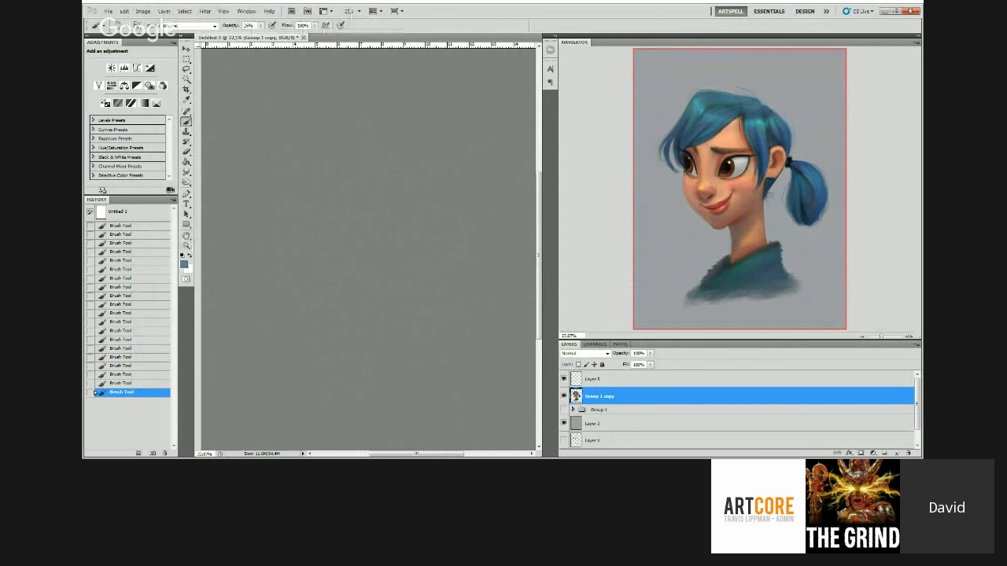
{"action": "left_click", "coordinate": [442, 224], "text": "alt"}
Step: Erase stray paint beside the collar's front edge and around the ponytail
{"action": "left_click_drag", "start_coordinate": [358, 284], "coordinate": [338, 305]}
{"action": "key", "text": "e"}
{"action": "left_click_drag", "start_coordinate": [343, 302], "coordinate": [332, 313]}
{"action": "left_click_drag", "start_coordinate": [336, 308], "coordinate": [333, 312]}
{"action": "left_click_drag", "start_coordinate": [339, 306], "coordinate": [334, 313]}
{"action": "left_click_drag", "start_coordinate": [339, 307], "coordinate": [334, 313]}
{"action": "left_click_drag", "start_coordinate": [339, 307], "coordinate": [335, 313]}
{"action": "mouse_move", "coordinate": [438, 224]}
{"action": "left_mouse_down"}
{"action": "mouse_move", "coordinate": [422, 223]}
{"action": "mouse_move", "coordinate": [450, 272]}
{"action": "left_mouse_up"}
{"action": "scroll", "coordinate": [444, 222], "scroll_direction": "up", "scroll_amount": 1}
Step: Sample a blue from the ponytail, brush over it and touch up the front hair lock
{"action": "key", "text": "b"}
{"action": "left_click", "coordinate": [448, 243], "text": "alt"}
{"action": "left_click", "coordinate": [448, 242]}
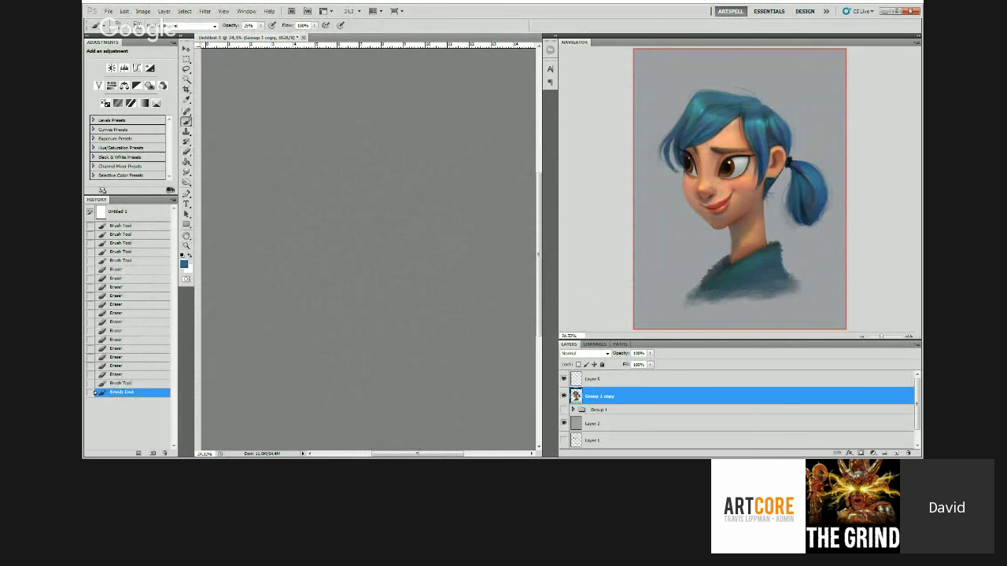
{"action": "left_click", "coordinate": [321, 200]}
{"action": "left_click", "coordinate": [325, 213]}
{"action": "left_click", "coordinate": [328, 181]}
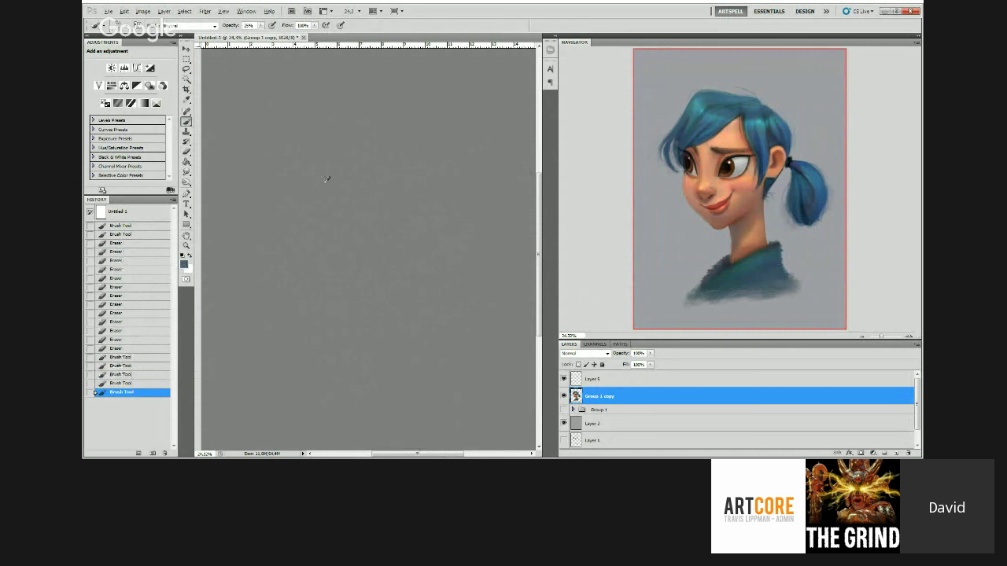
Step: Sample blues from the hair and brush short strokes along the back of the crown
{"action": "left_click", "coordinate": [416, 161]}
{"action": "left_click", "coordinate": [402, 157], "text": "alt"}
{"action": "left_click", "coordinate": [401, 158]}
{"action": "left_click", "coordinate": [404, 160], "text": "alt"}
{"action": "left_click", "coordinate": [405, 163]}
{"action": "left_click", "coordinate": [408, 168]}
{"action": "left_click_drag", "start_coordinate": [409, 171], "coordinate": [438, 171]}
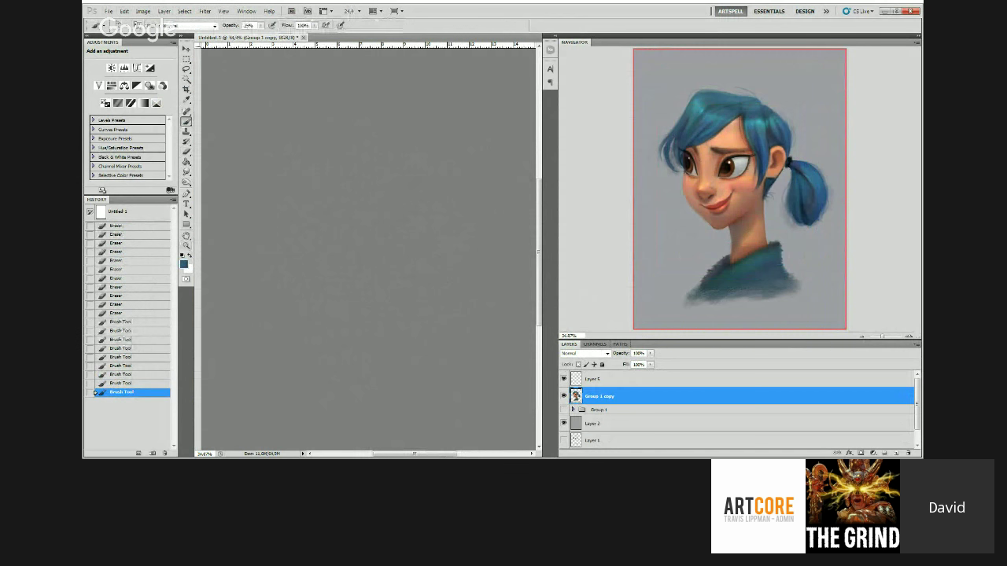
Step: Sample a brown skin tone and dab it repeatedly beside the far eye
{"action": "left_click", "coordinate": [321, 212], "text": "alt"}
{"action": "left_click", "coordinate": [322, 212]}
{"action": "left_click", "coordinate": [321, 212]}
{"action": "left_click", "coordinate": [324, 217]}
{"action": "left_click", "coordinate": [323, 217]}
{"action": "left_click", "coordinate": [325, 222]}
{"action": "left_click", "coordinate": [325, 222]}
{"action": "key", "text": "z"}
{"action": "left_click_drag", "start_coordinate": [329, 226], "coordinate": [313, 227]}
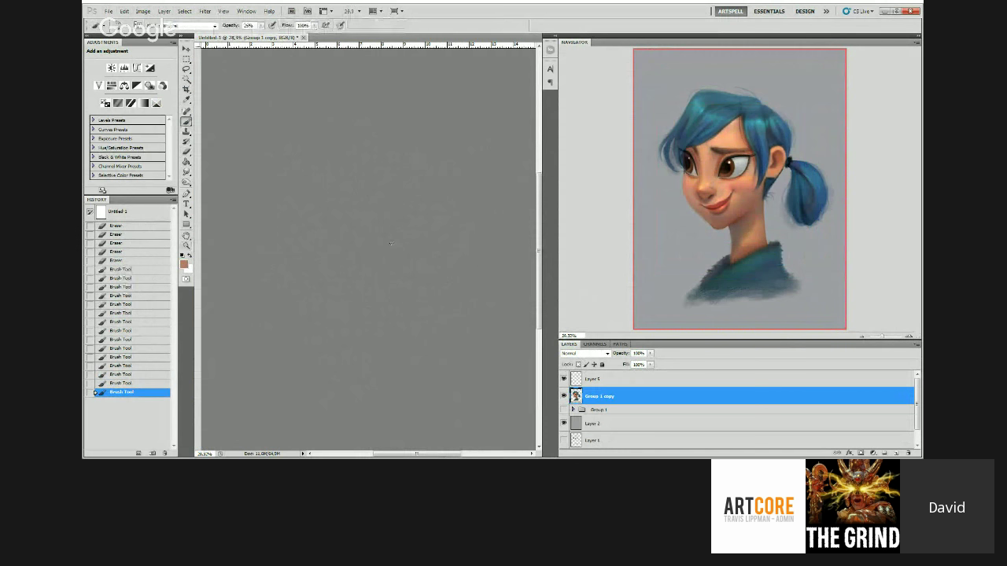
Step: Sample tones from the neck and brush over the neck and the nape below the ear
{"action": "left_click", "coordinate": [399, 285], "text": "alt"}
{"action": "mouse_move", "coordinate": [399, 285]}
{"action": "left_mouse_down"}
{"action": "mouse_move", "coordinate": [403, 292]}
{"action": "mouse_move", "coordinate": [415, 227]}
{"action": "mouse_move", "coordinate": [387, 216]}
{"action": "left_mouse_up"}
{"action": "left_click", "coordinate": [410, 232], "text": "alt"}
{"action": "left_click", "coordinate": [413, 228], "text": "alt"}
{"action": "left_click", "coordinate": [414, 226], "text": "alt"}
{"action": "key", "text": "z"}
{"action": "key", "text": "b"}
Step: Sample greys behind the neck and refine the outline of the nape down to the collar
{"action": "left_click", "coordinate": [407, 245], "text": "alt"}
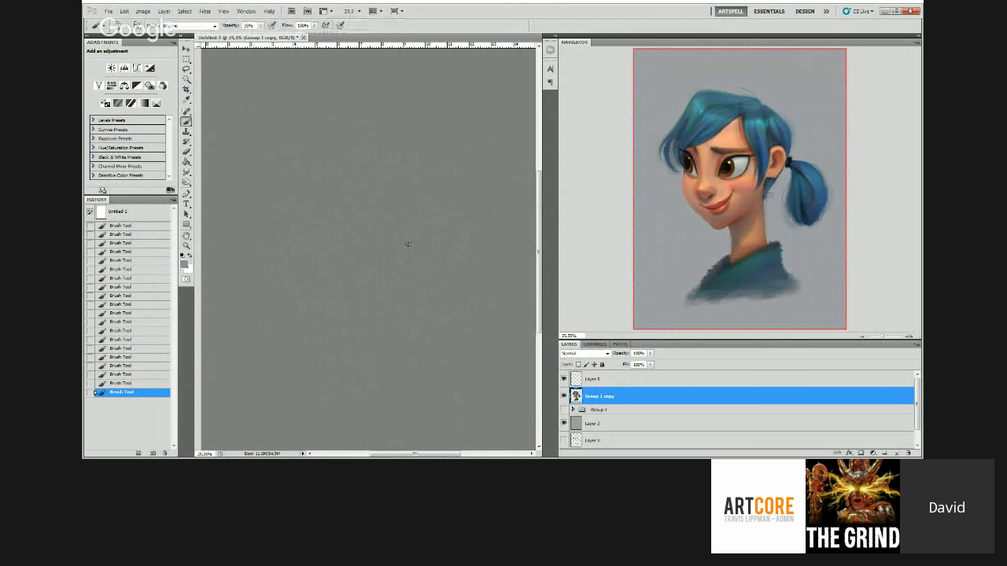
{"action": "left_click", "coordinate": [409, 256], "text": "alt"}
{"action": "left_click", "coordinate": [414, 270], "text": "alt"}
{"action": "left_click", "coordinate": [414, 275], "text": "alt"}
{"action": "left_click", "coordinate": [414, 283], "text": "alt"}
{"action": "left_click", "coordinate": [420, 269], "text": "alt"}
{"action": "left_click", "coordinate": [415, 278], "text": "alt"}
Step: Sample blue and grey-blue tones and brush fine loose strands along the front edge of the fringe
{"action": "key", "text": "z"}
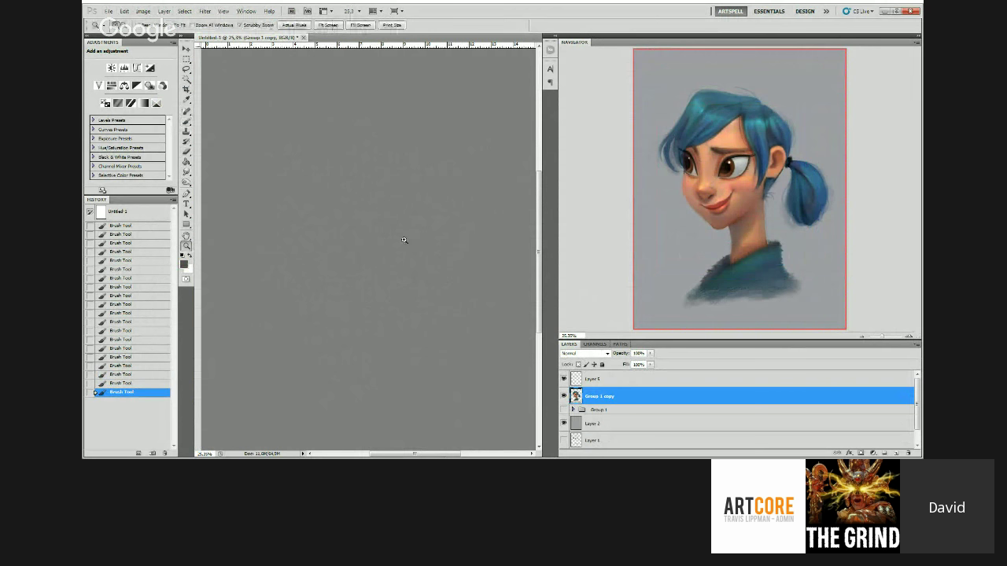
{"action": "mouse_move", "coordinate": [407, 242]}
{"action": "left_mouse_down"}
{"action": "mouse_move", "coordinate": [420, 236]}
{"action": "mouse_move", "coordinate": [412, 242]}
{"action": "left_mouse_up"}
{"action": "key", "text": "b"}
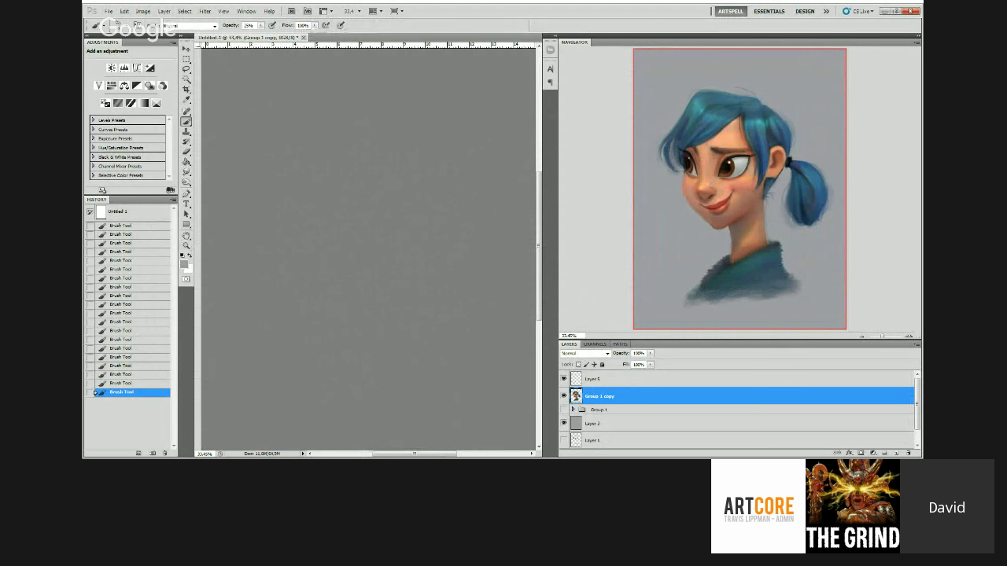
{"action": "left_click", "coordinate": [324, 167], "text": "alt"}
{"action": "key", "text": "z"}
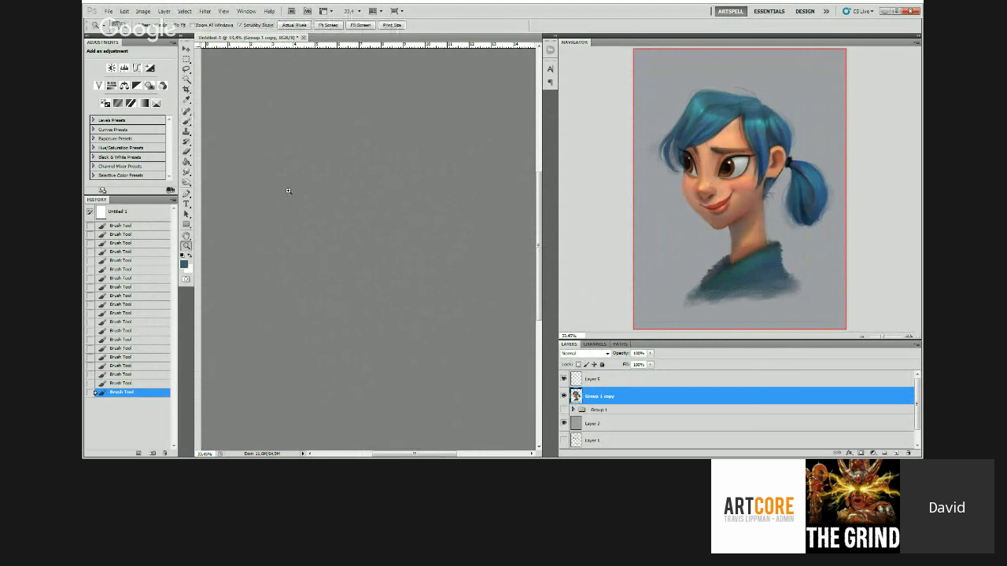
{"action": "left_click", "coordinate": [287, 190]}
{"action": "key", "text": "b"}
{"action": "key", "text": "ctrl+0"}
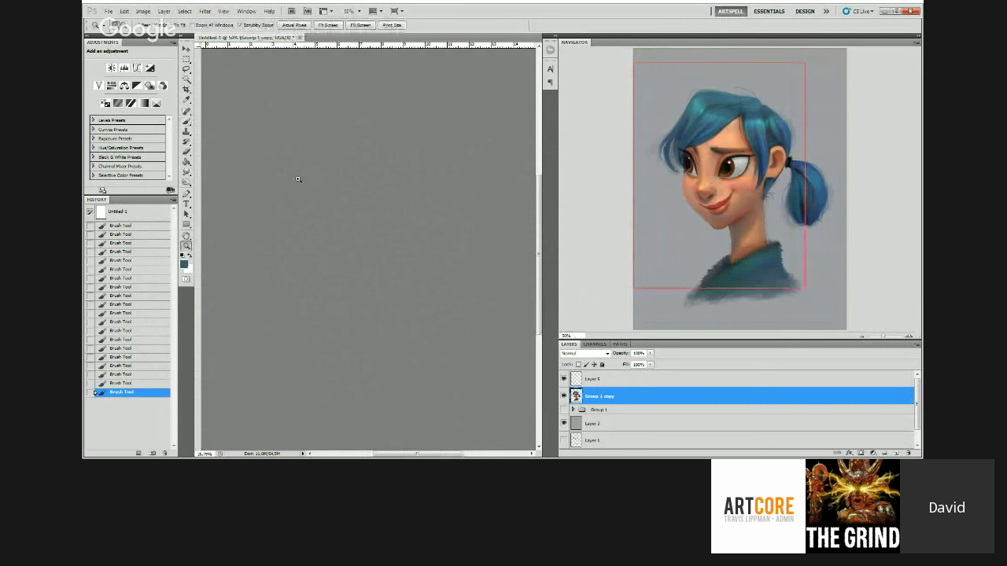
{"action": "key", "text": "z"}
{"action": "left_click_drag", "start_coordinate": [311, 159], "coordinate": [314, 137]}
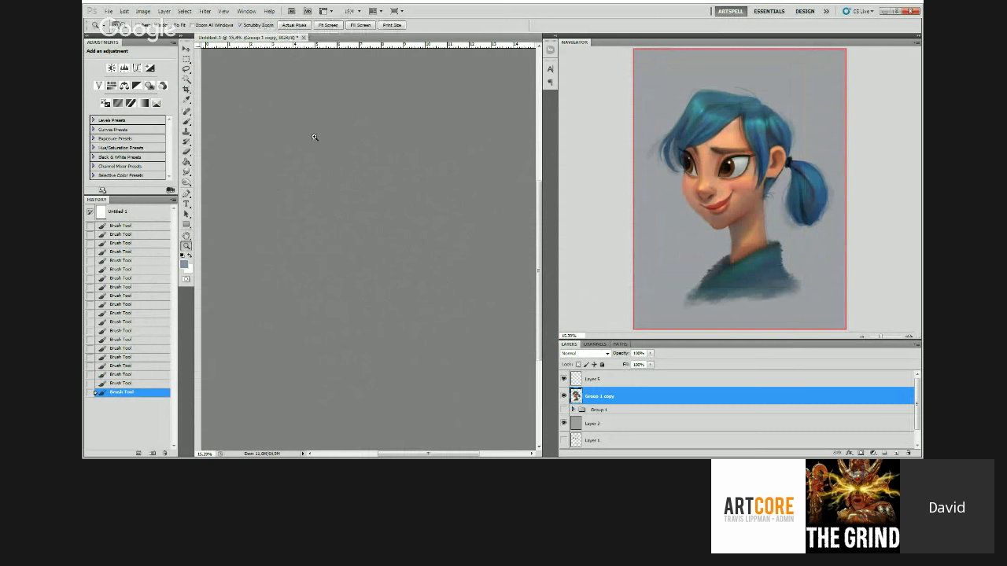
{"action": "mouse_move", "coordinate": [346, 202]}
{"action": "left_mouse_down"}
{"action": "mouse_move", "coordinate": [359, 210]}
{"action": "mouse_move", "coordinate": [342, 209]}
{"action": "mouse_move", "coordinate": [371, 209]}
{"action": "mouse_move", "coordinate": [386, 184]}
{"action": "mouse_move", "coordinate": [349, 211]}
{"action": "left_mouse_up"}
Step: Sample browns from the face and neck and brush a short touch-up stroke near the inner brow
{"action": "left_click", "coordinate": [375, 193], "text": "alt"}
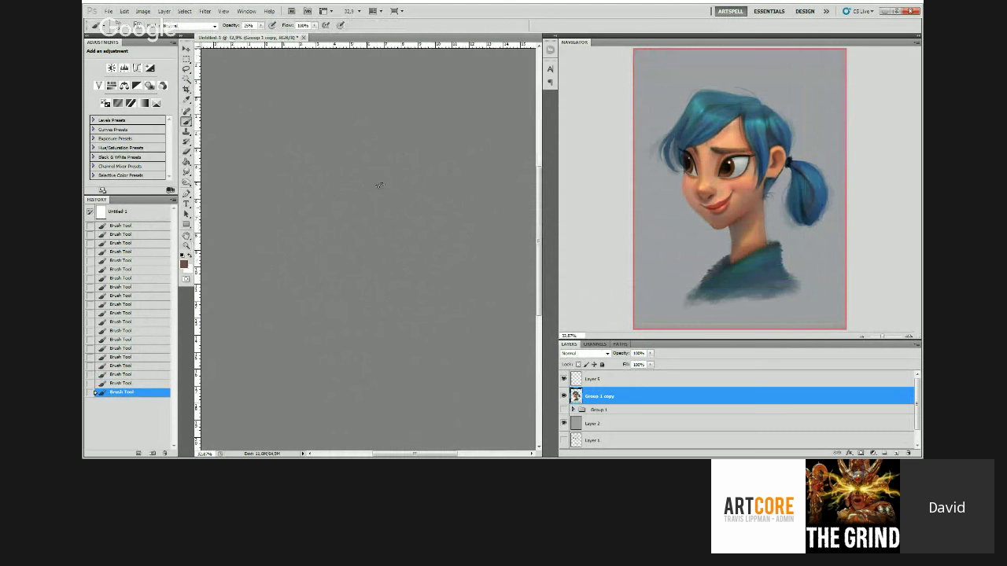
{"action": "left_click", "coordinate": [374, 193], "text": "alt"}
{"action": "left_click", "coordinate": [371, 199], "text": "alt"}
{"action": "left_click", "coordinate": [398, 299], "text": "alt"}
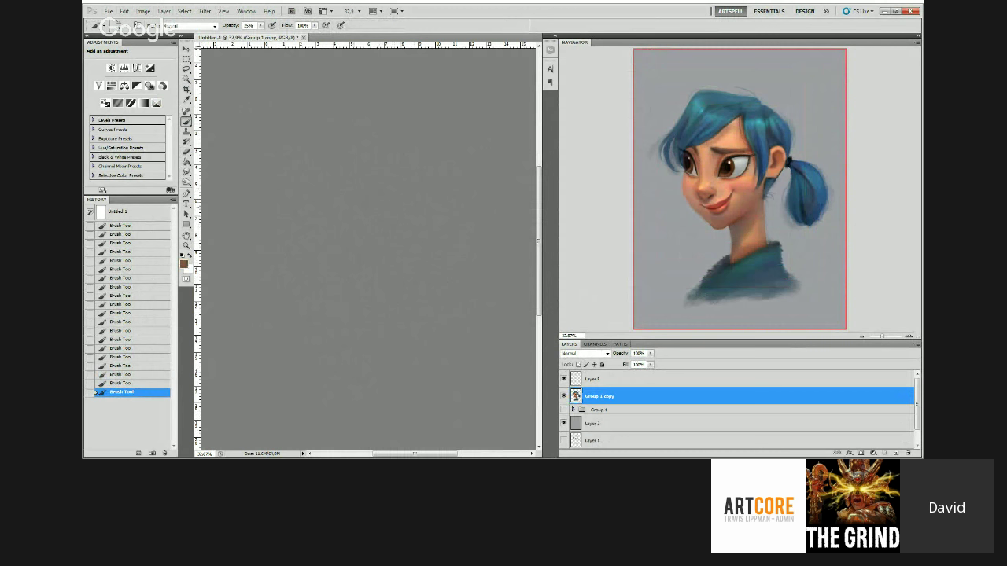
{"action": "left_click_drag", "start_coordinate": [379, 186], "coordinate": [367, 196]}
Step: Sample light orange and reddish-brown skin tones around the ear
{"action": "key", "text": "z"}
{"action": "left_click_drag", "start_coordinate": [383, 155], "coordinate": [422, 162]}
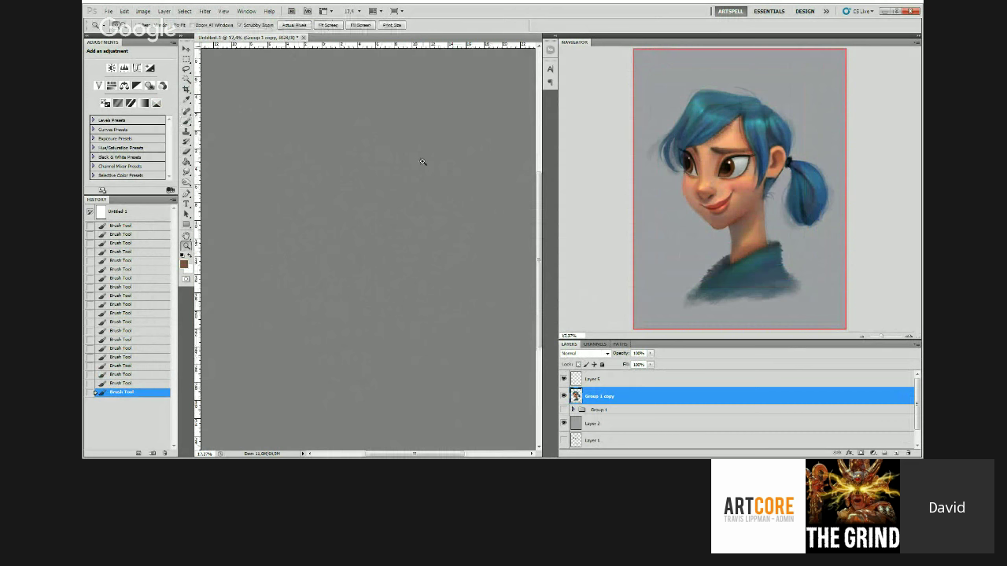
{"action": "left_click", "coordinate": [422, 162]}
{"action": "key", "text": "b"}
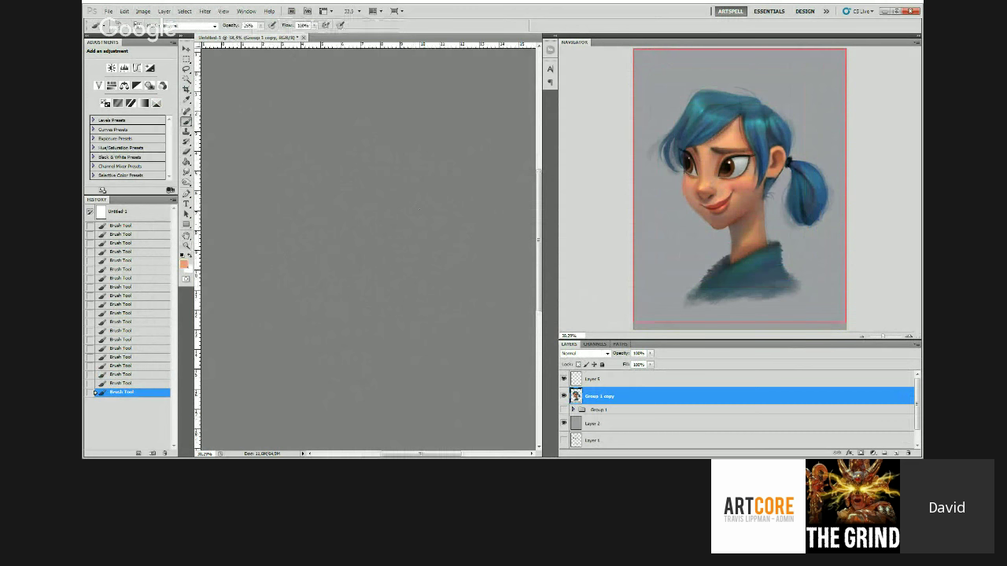
{"action": "left_click", "coordinate": [419, 218], "text": "alt"}
{"action": "key", "text": "z"}
{"action": "left_click_drag", "start_coordinate": [433, 176], "coordinate": [391, 178]}
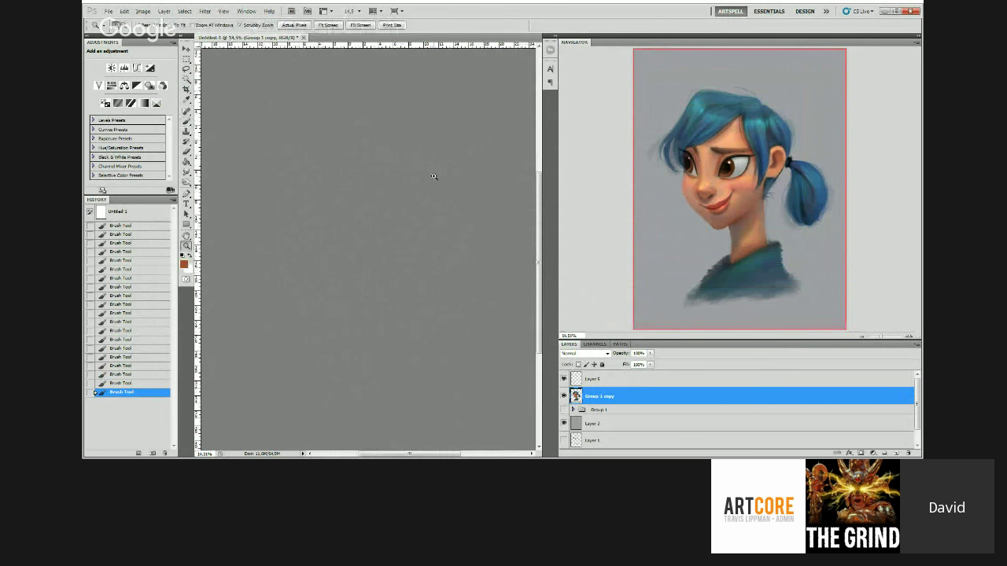
{"action": "key", "text": "ctrl+a"}
{"action": "left_click_drag", "start_coordinate": [410, 181], "coordinate": [432, 196]}
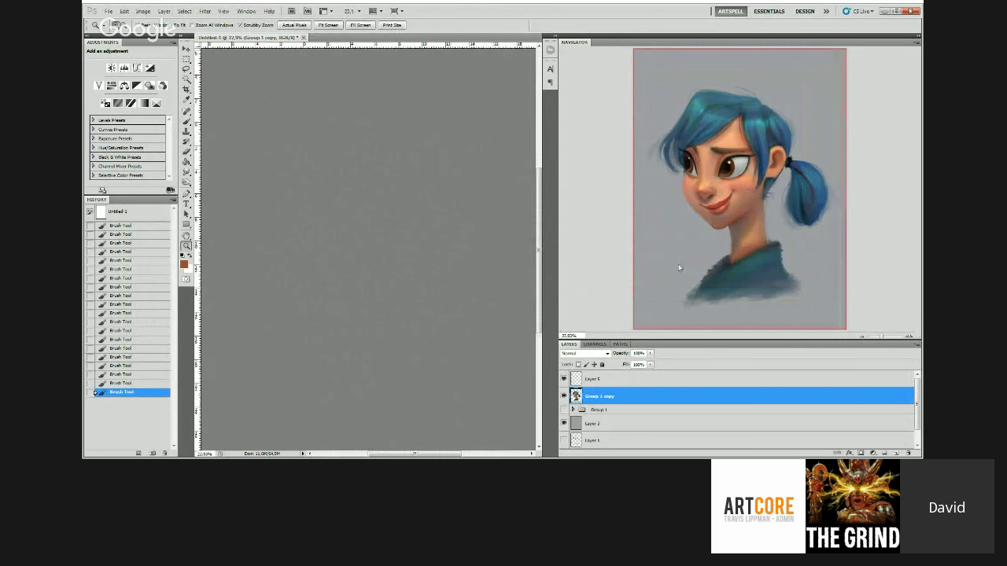
Step: Enlarge the Navigator preview by shrinking the document area and the Layers panel
{"action": "left_click_drag", "start_coordinate": [879, 337], "coordinate": [878, 333]}
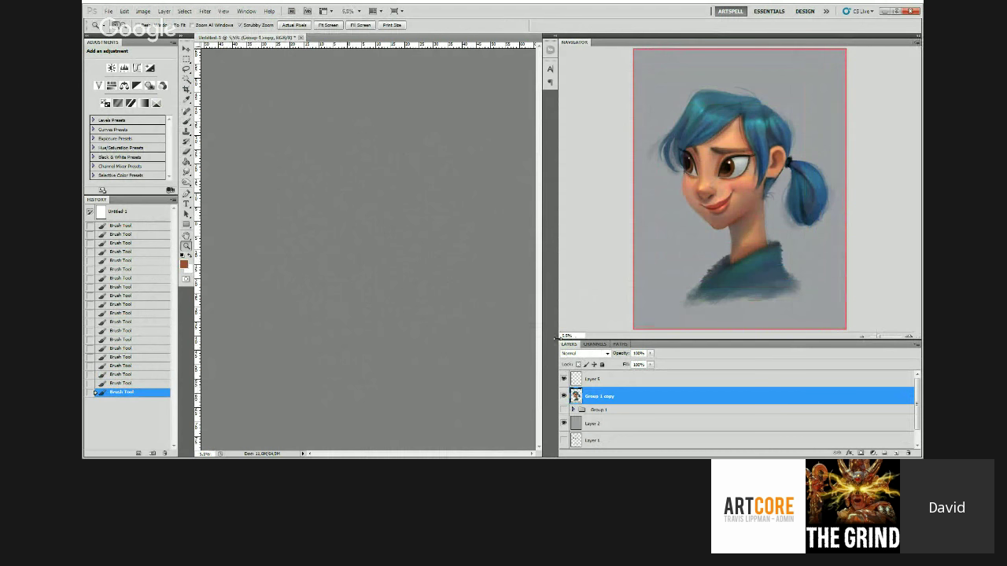
{"action": "left_click_drag", "start_coordinate": [555, 340], "coordinate": [226, 379]}
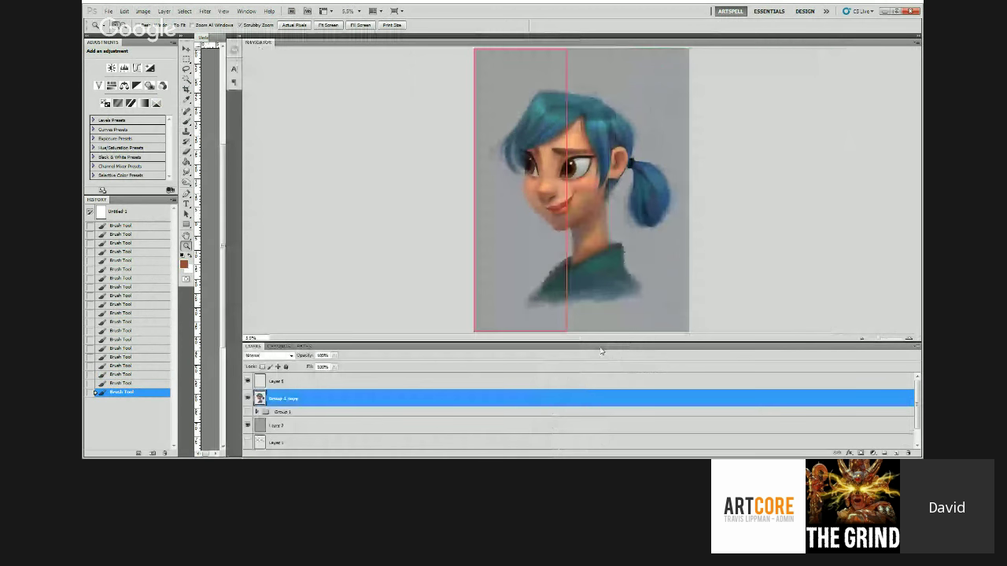
{"action": "left_click_drag", "start_coordinate": [601, 351], "coordinate": [620, 453]}
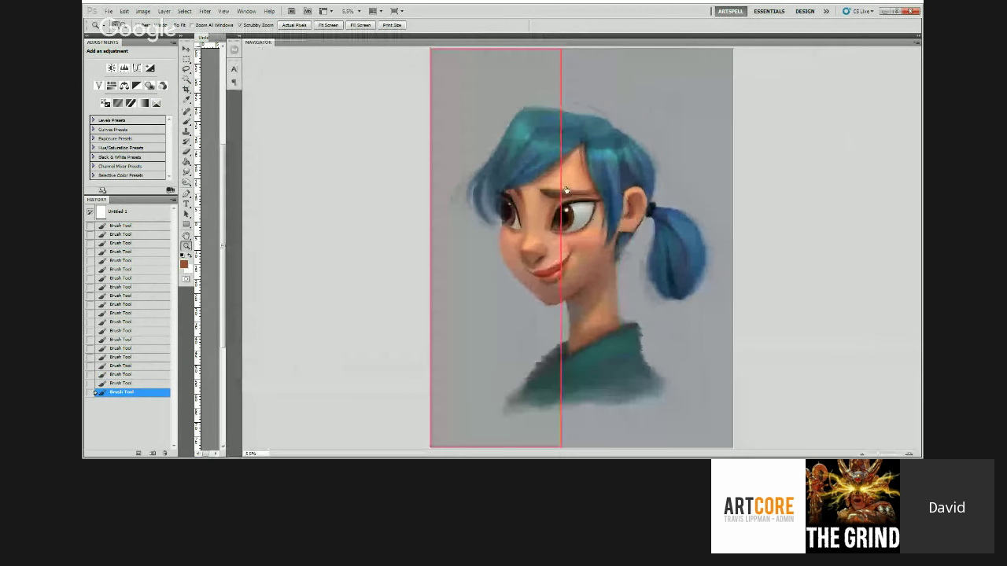
Step: Examine the whole portrait in the enlarged Navigator preview, from the fringe across the face to the ponytail
{"action": "left_click", "coordinate": [212, 237]}
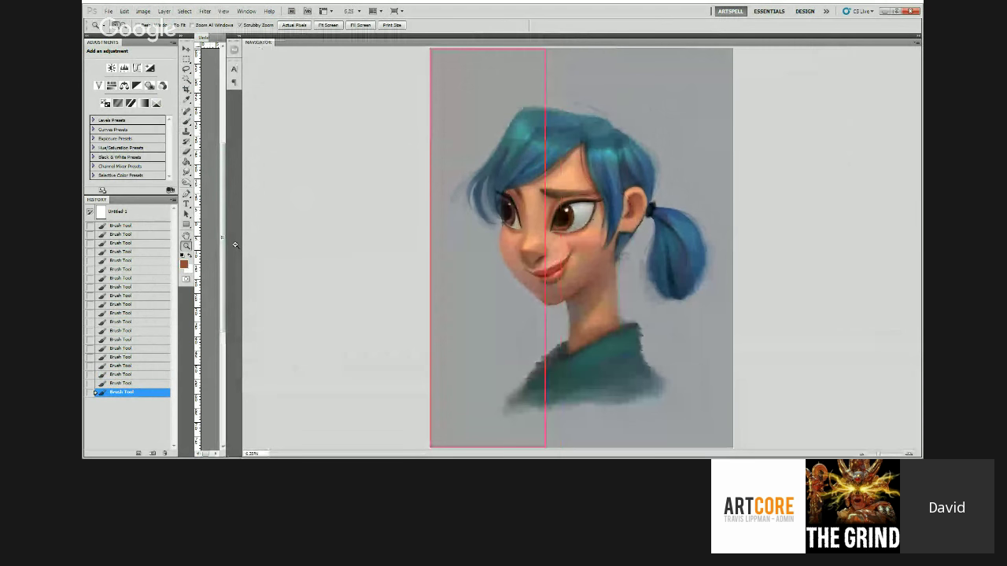
{"action": "left_click_drag", "start_coordinate": [235, 245], "coordinate": [222, 251]}
{"action": "left_click", "coordinate": [760, 226]}
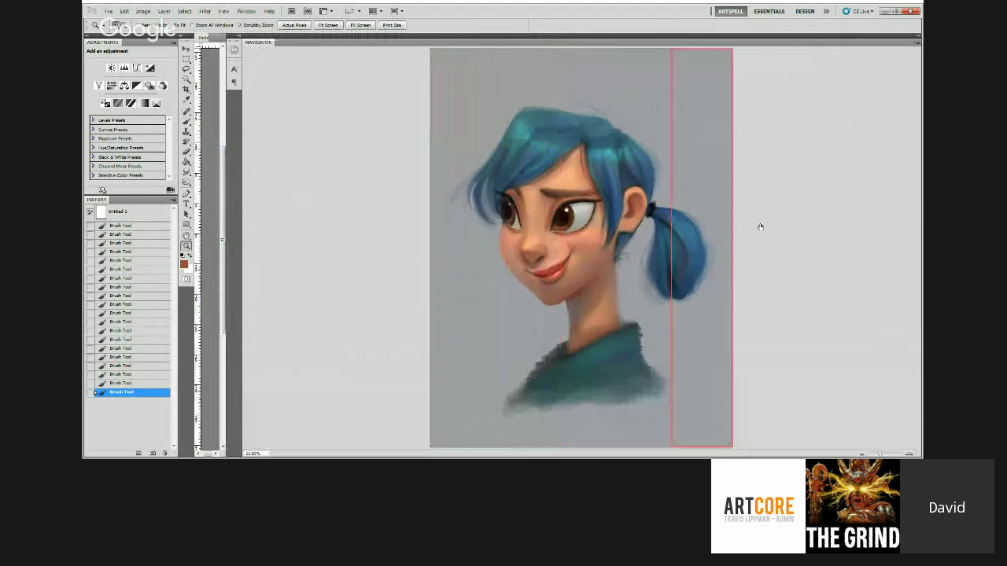
{"action": "left_click", "coordinate": [402, 229]}
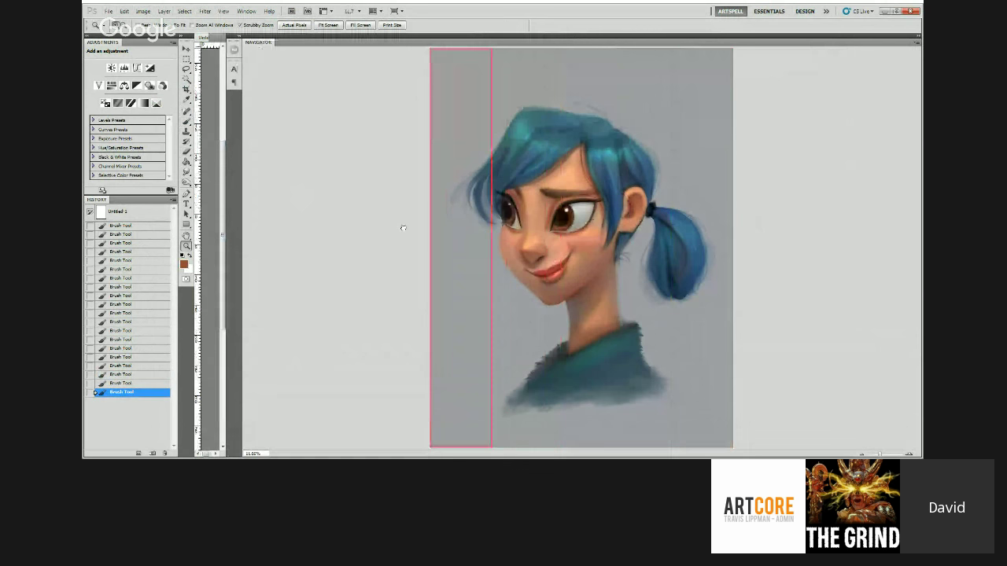
{"action": "left_click", "coordinate": [753, 210]}
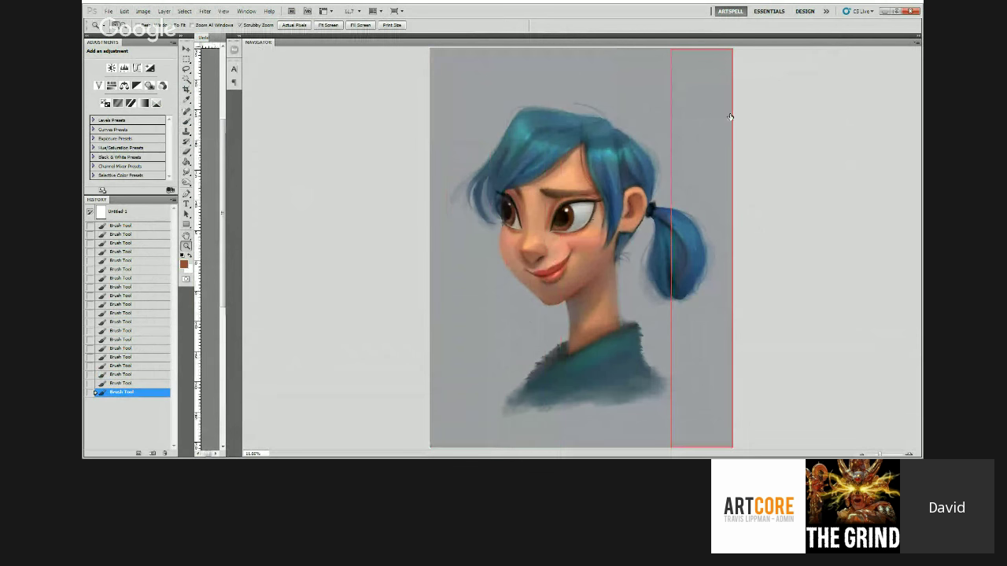
{"action": "left_click_drag", "start_coordinate": [729, 115], "coordinate": [642, 168]}
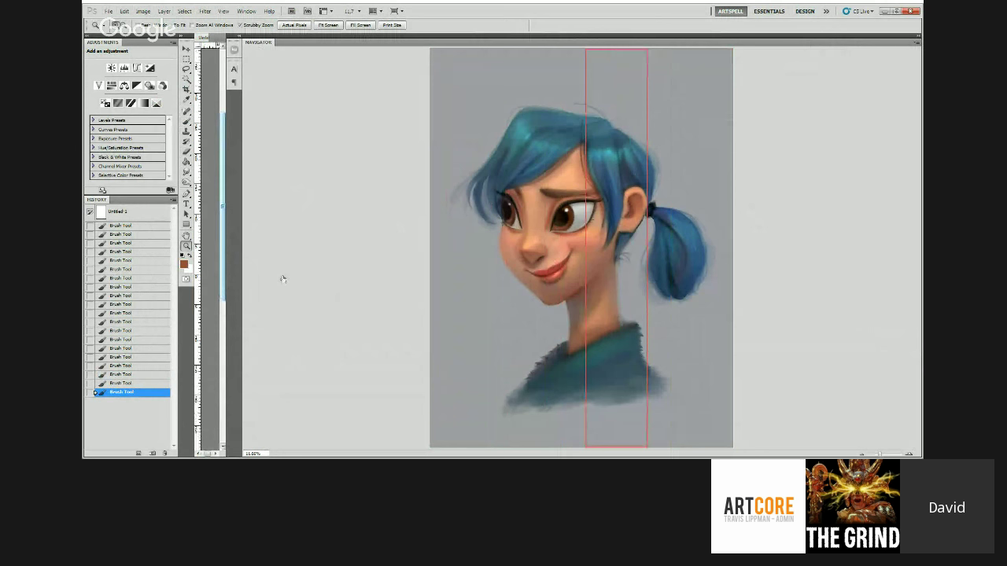
{"action": "left_click", "coordinate": [691, 251]}
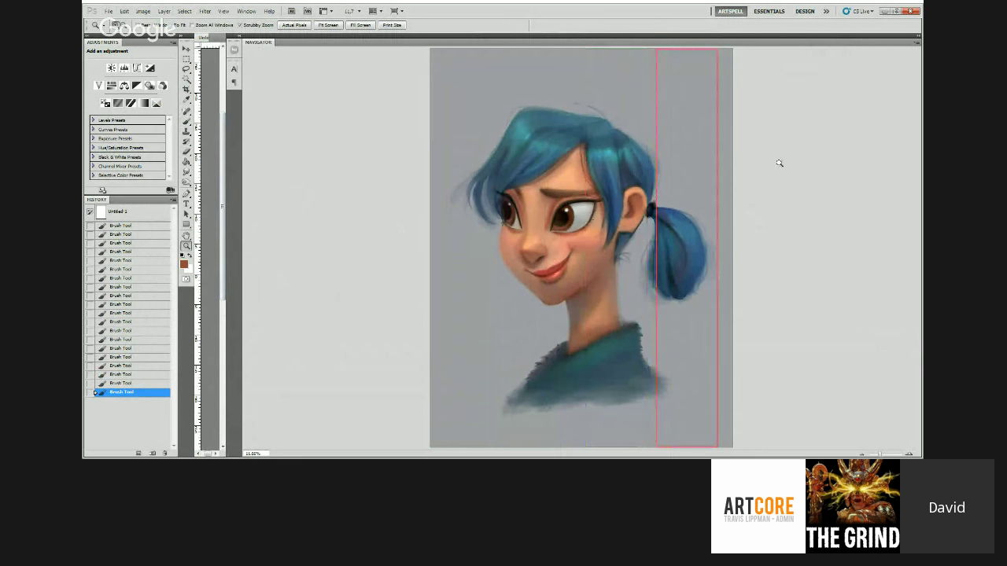
{"action": "left_click", "coordinate": [214, 315]}
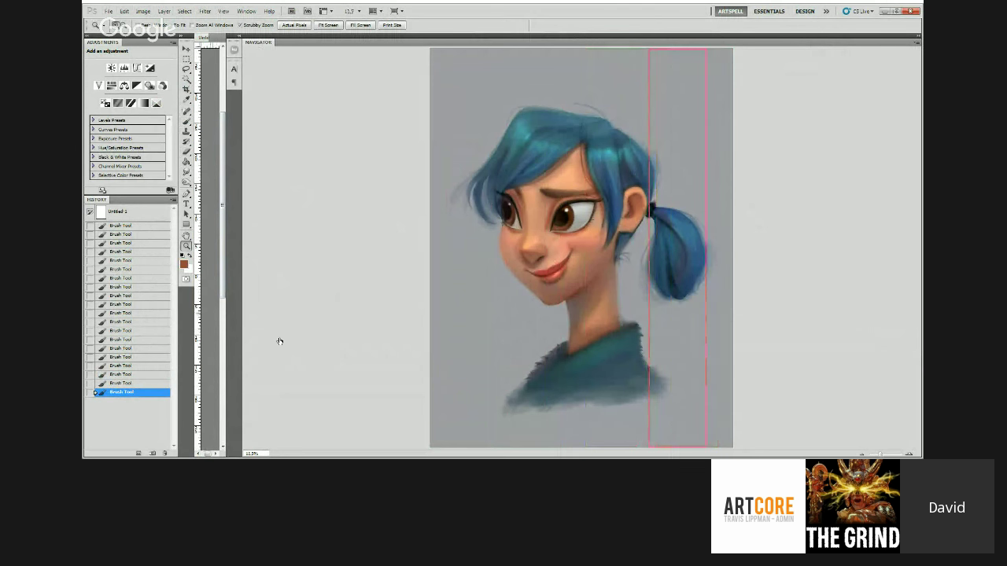
{"action": "left_click_drag", "start_coordinate": [219, 301], "coordinate": [258, 283]}
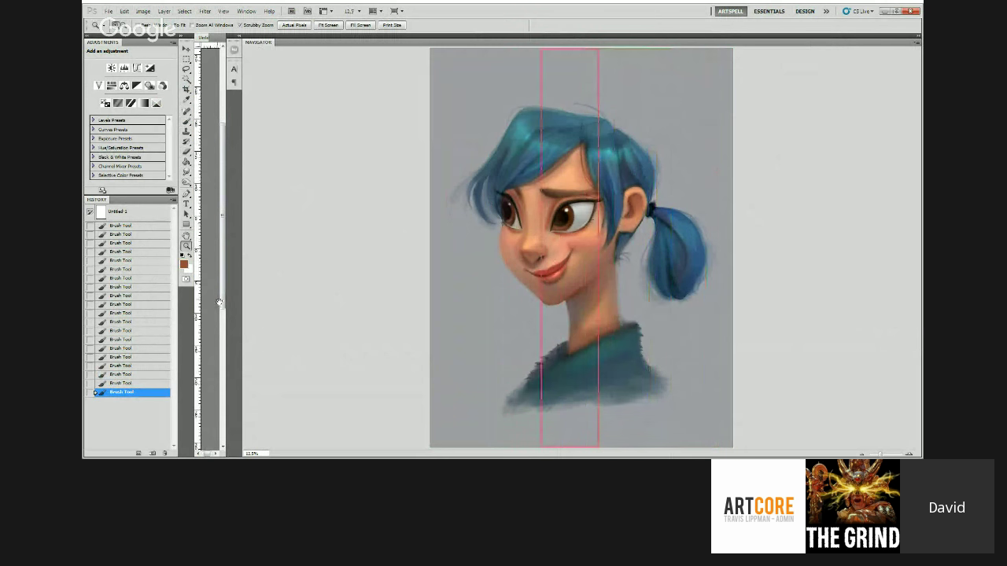
{"action": "left_click", "coordinate": [746, 203]}
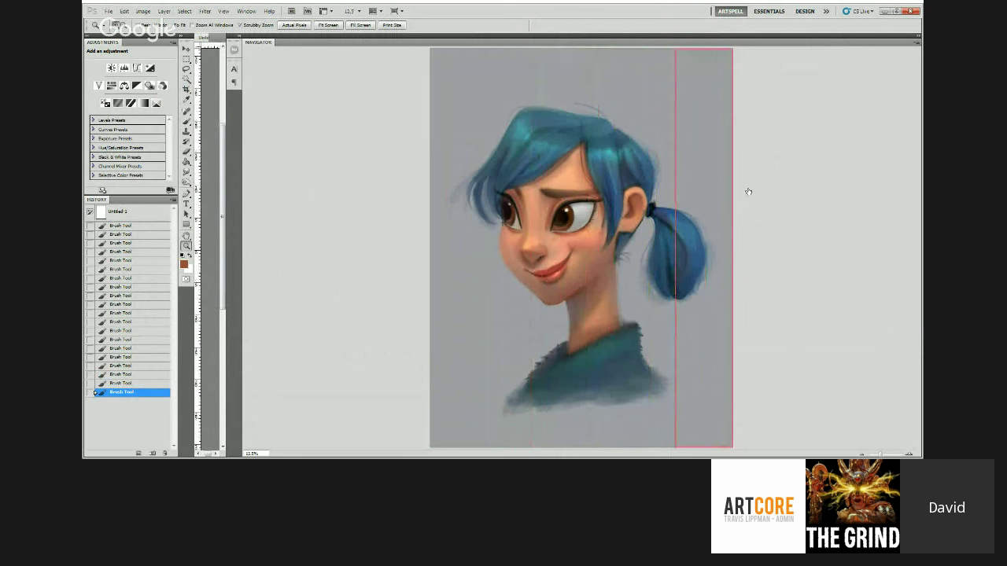
{"action": "left_click_drag", "start_coordinate": [209, 290], "coordinate": [221, 274]}
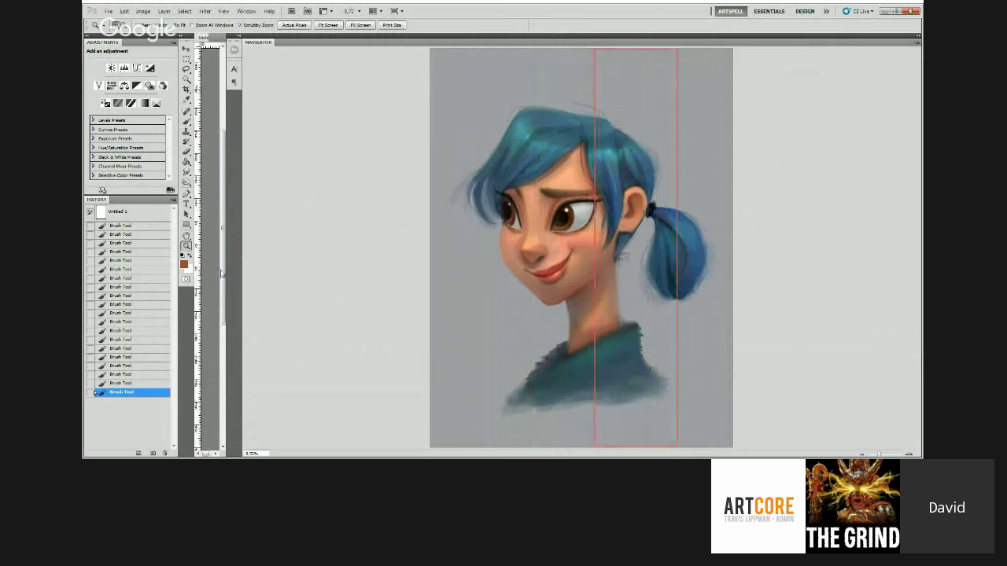
{"action": "scroll", "coordinate": [221, 273], "scroll_direction": "up", "scroll_amount": 2}
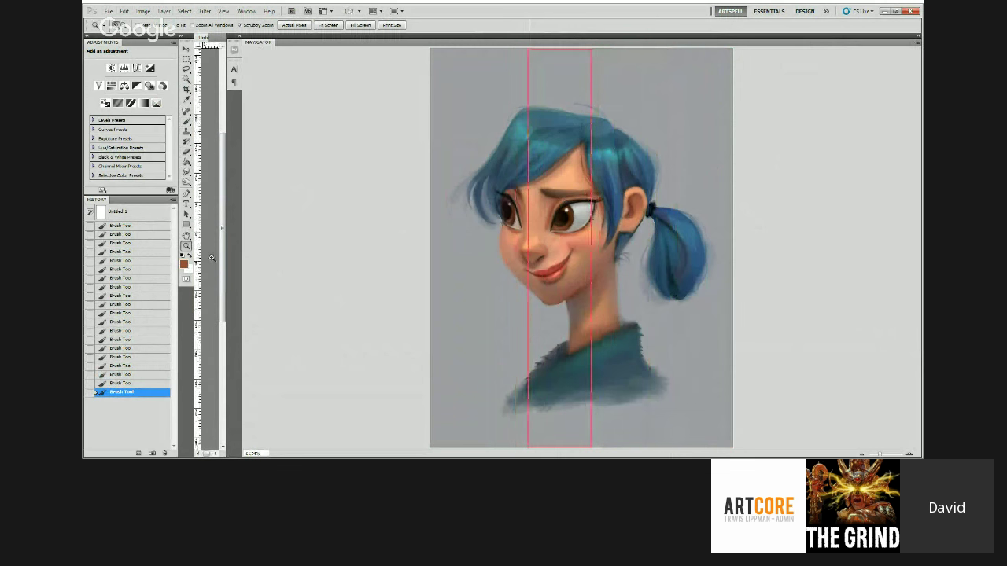
{"action": "left_click_drag", "start_coordinate": [567, 196], "coordinate": [369, 228]}
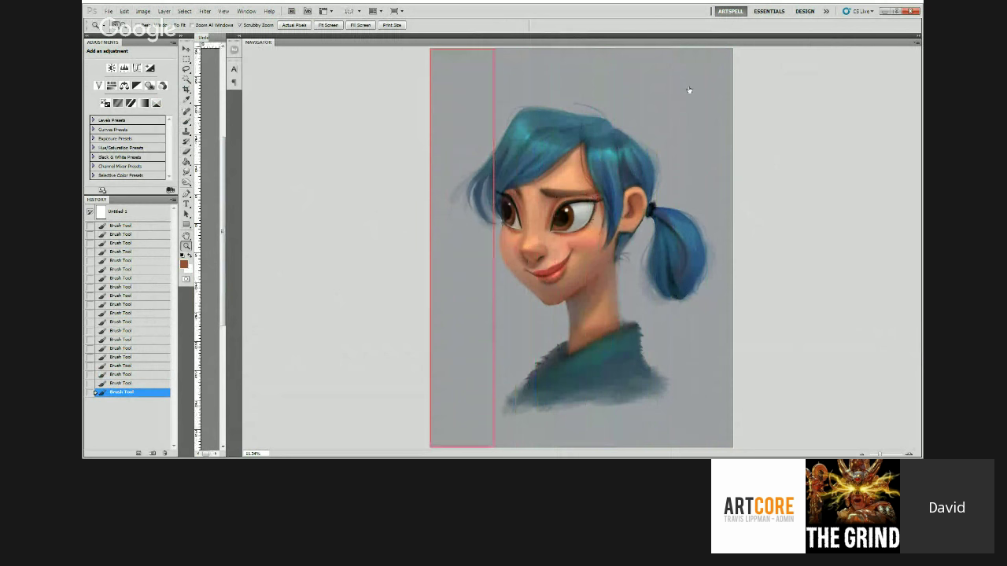